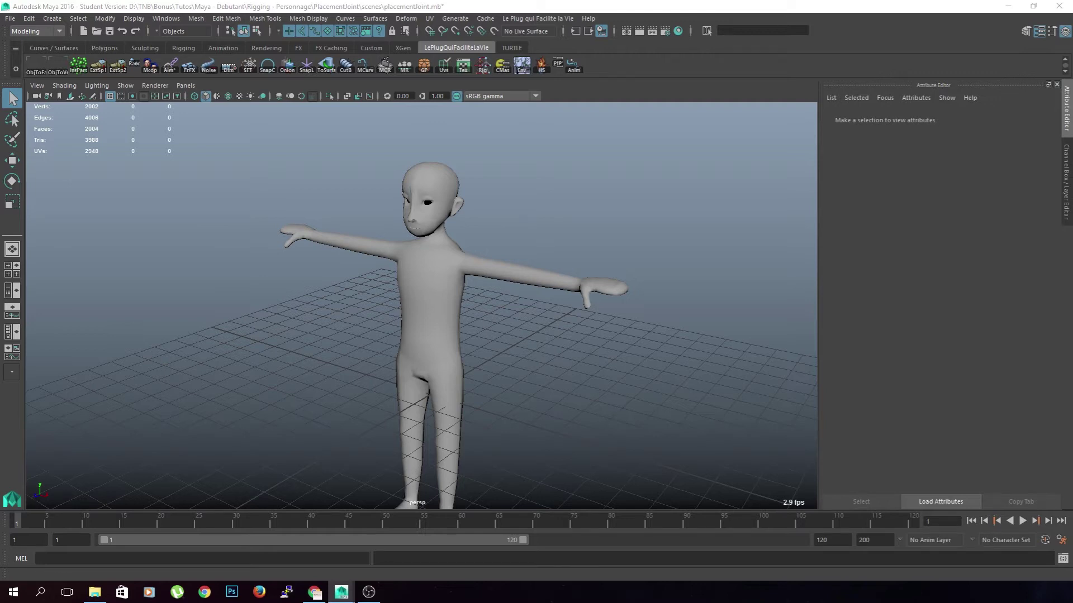
Step: Display the Outliner and rename the pCube4 character mesh to bonhomme
{"action": "left_click_drag", "start_coordinate": [0, 87], "coordinate": [132, 103]}
{"action": "scroll", "coordinate": [313, 209], "scroll_direction": "up", "scroll_amount": 2}
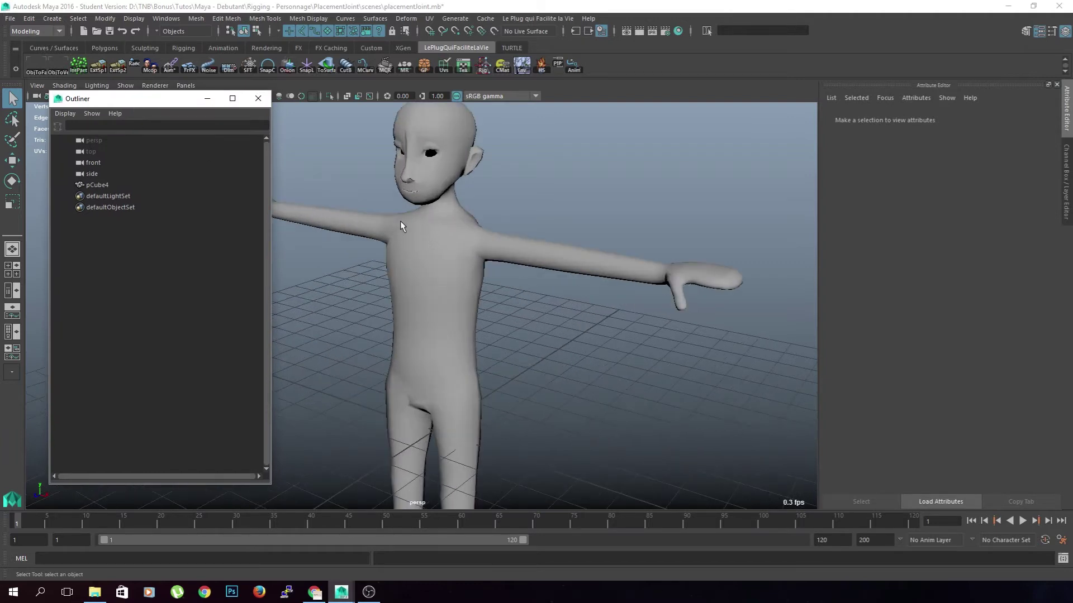
{"action": "middle_click_drag", "start_coordinate": [400, 226], "coordinate": [451, 233], "text": "alt"}
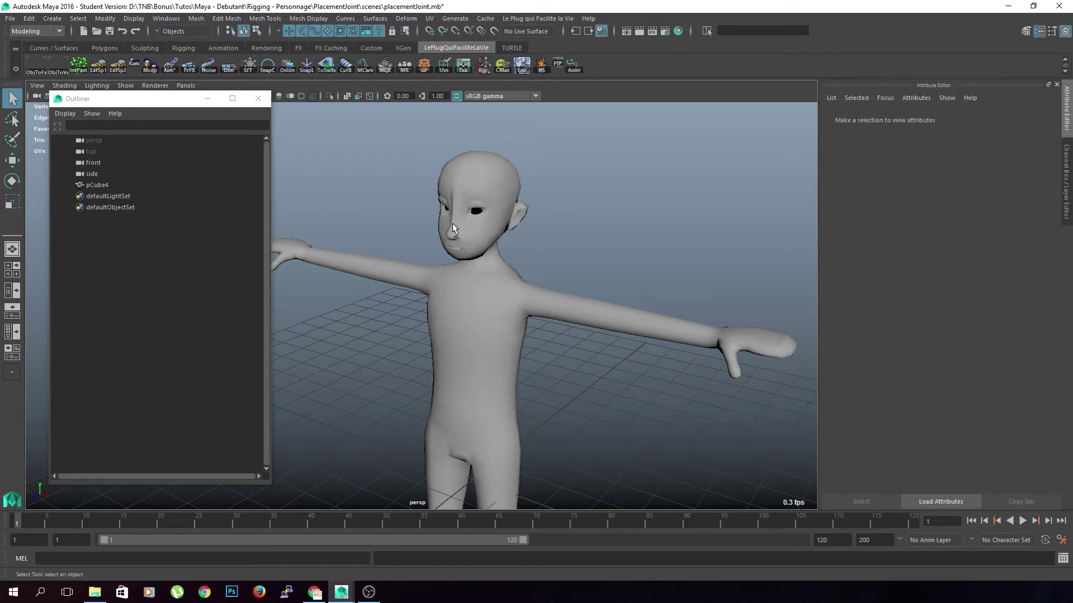
{"action": "double_click", "coordinate": [138, 187]}
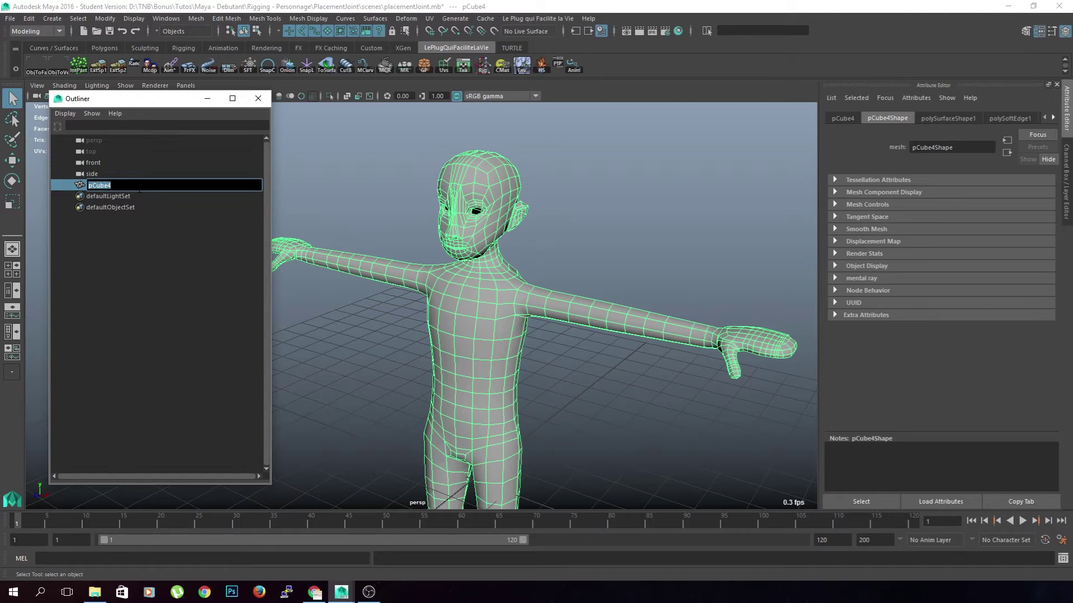
{"action": "type", "text": "bonhomme"}
{"action": "key", "text": "Return"}
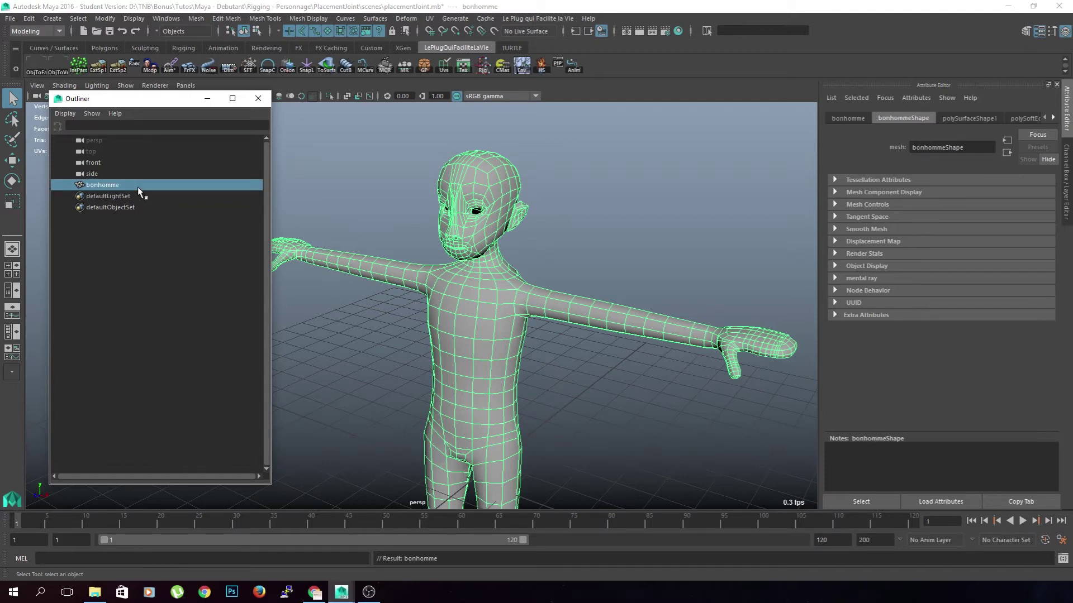
Step: Group the bonhomme mesh, name the group GEO, and clear the selection
{"action": "key", "text": "ctrl+g"}
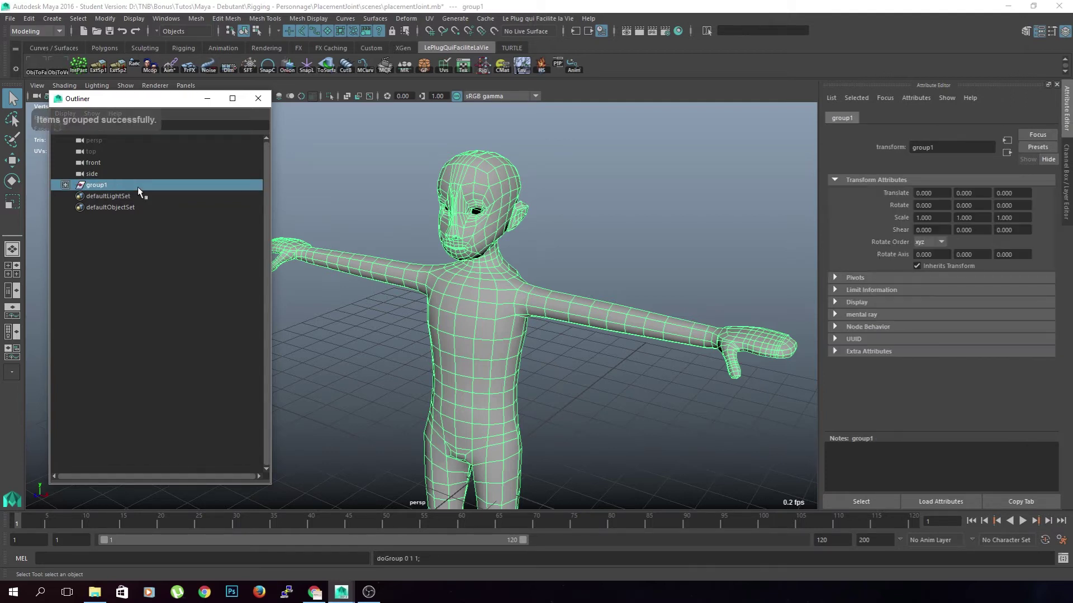
{"action": "double_click", "coordinate": [138, 186]}
{"action": "type", "text": "GEo"}
{"action": "key", "text": "Return"}
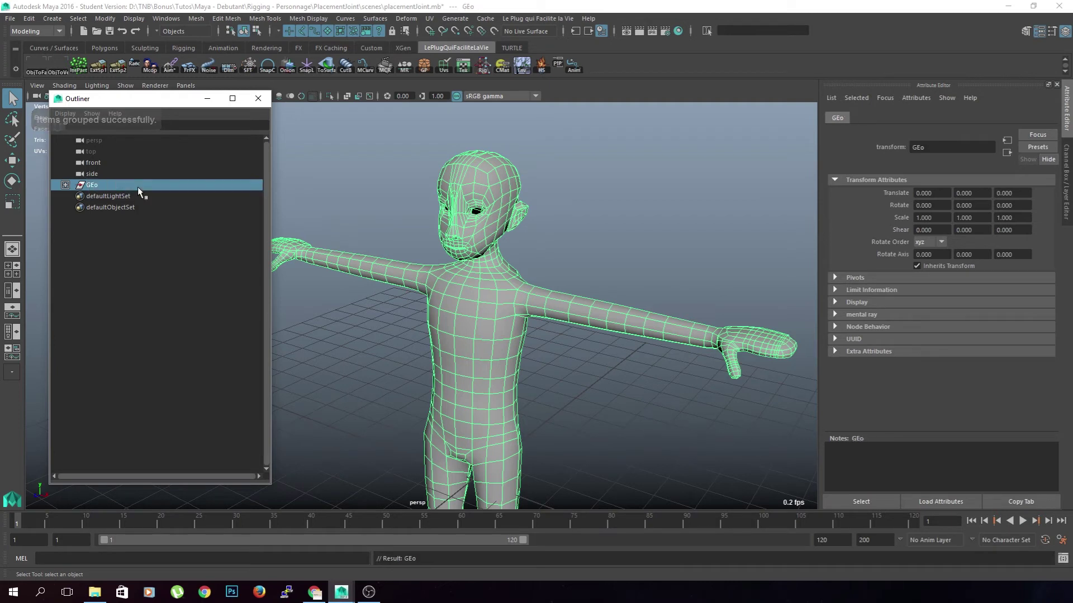
{"action": "double_click", "coordinate": [137, 186]}
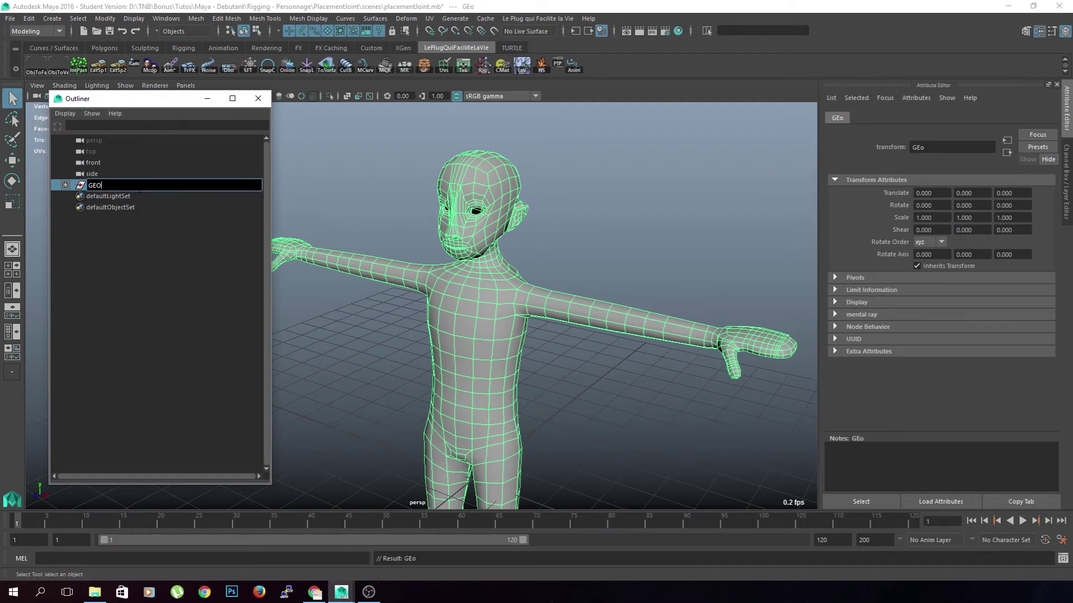
{"action": "key", "text": "Return"}
{"action": "left_click", "coordinate": [665, 247]}
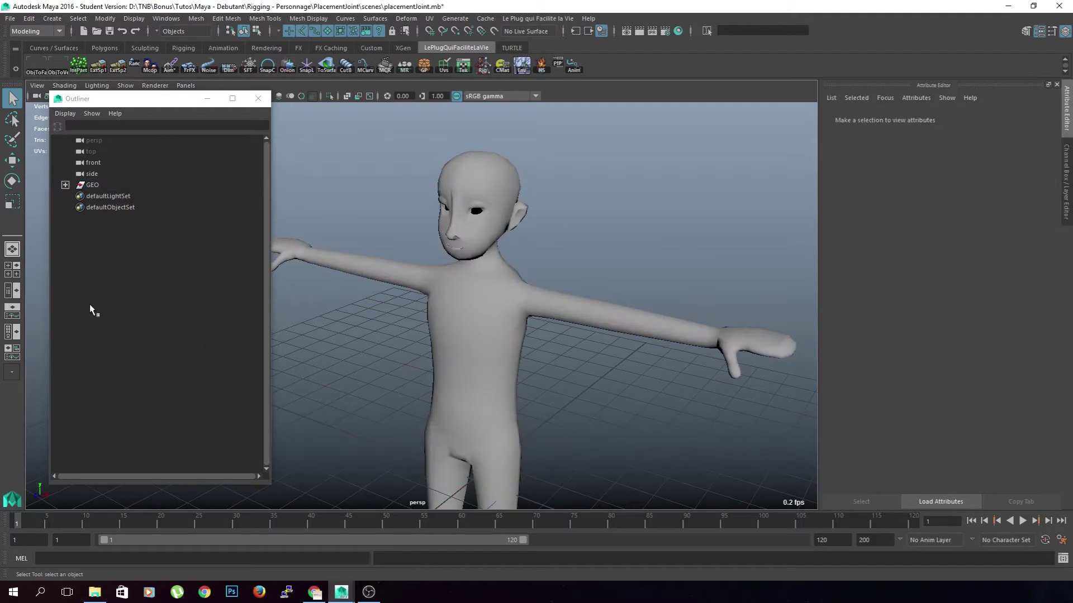
Step: Switch to the four-view layout without the Outliner and enlarge the front and side views
{"action": "key", "text": "space"}
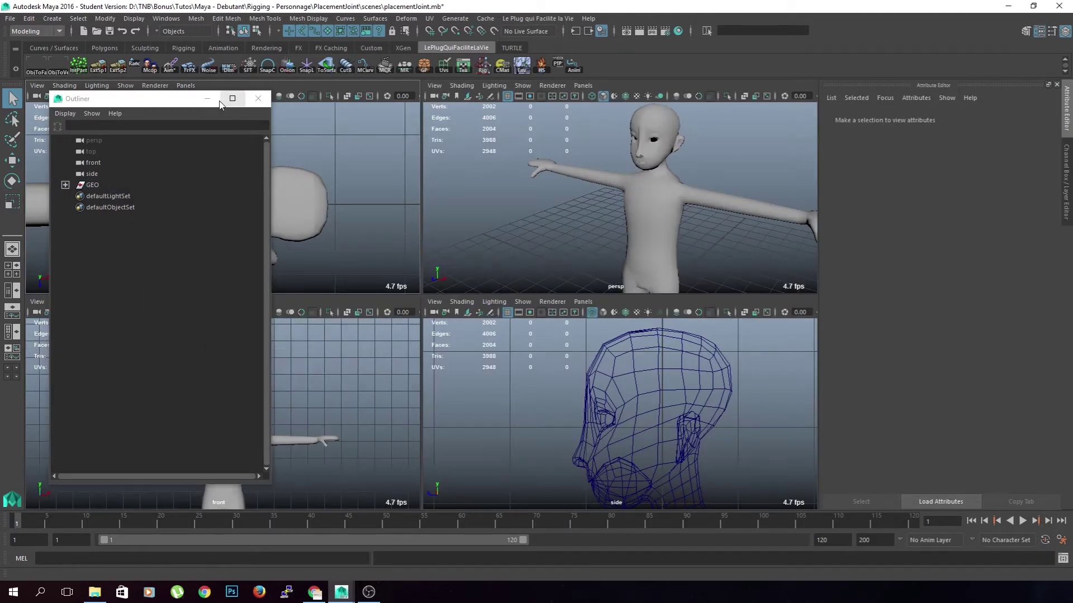
{"action": "left_click", "coordinate": [258, 99]}
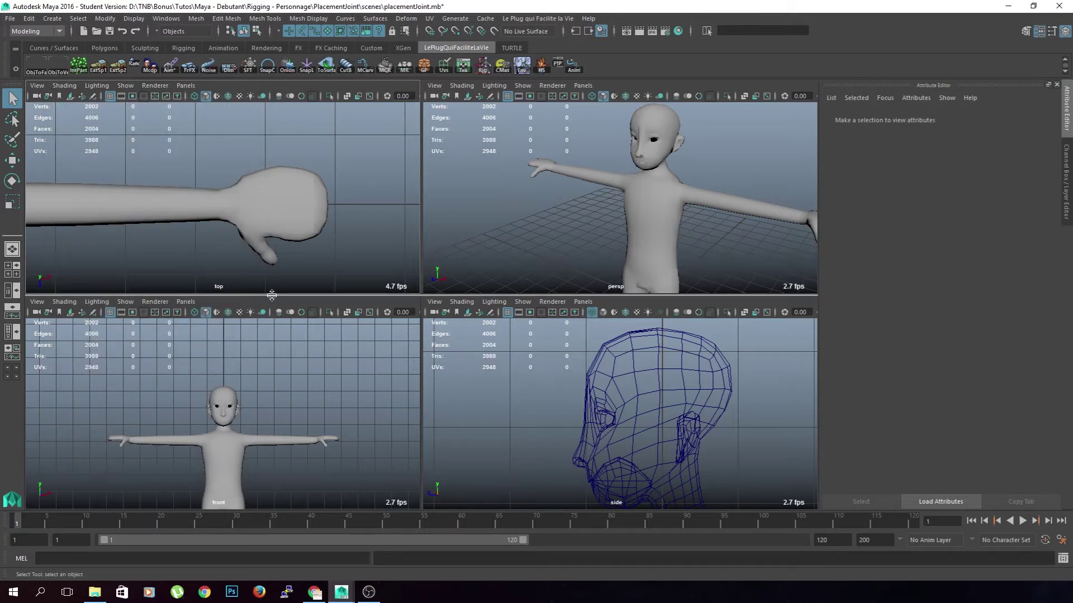
{"action": "left_click_drag", "start_coordinate": [271, 295], "coordinate": [268, 138]}
{"action": "scroll", "coordinate": [262, 327], "scroll_direction": "up", "scroll_amount": 2}
{"action": "middle_click_drag", "start_coordinate": [241, 389], "coordinate": [217, 287], "text": "alt"}
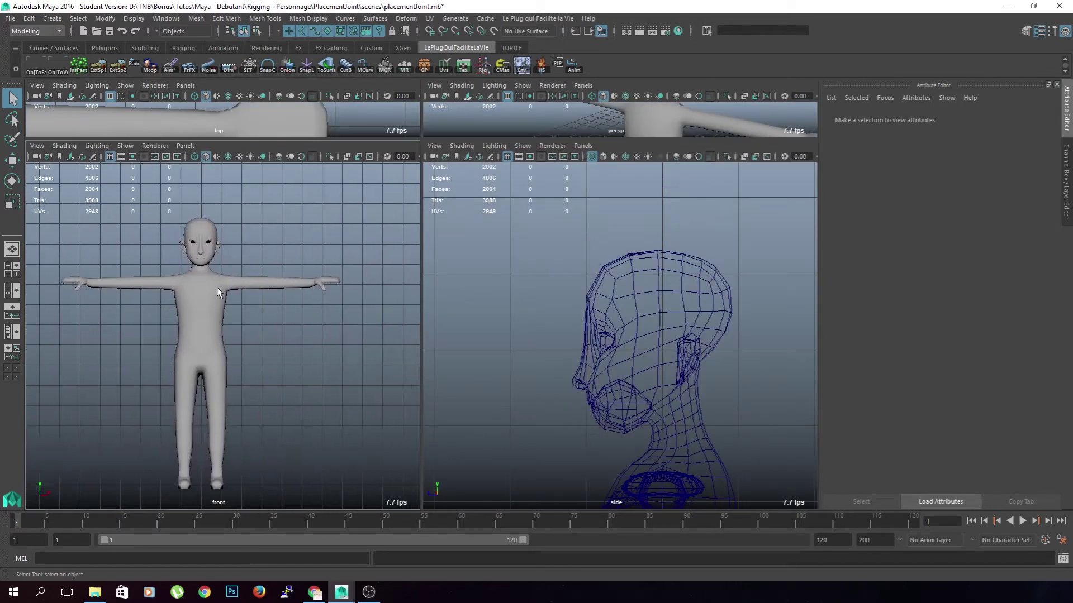
Step: Show the front view in wireframe and frame the character's hips there and the legs in the side view
{"action": "key", "text": "4"}
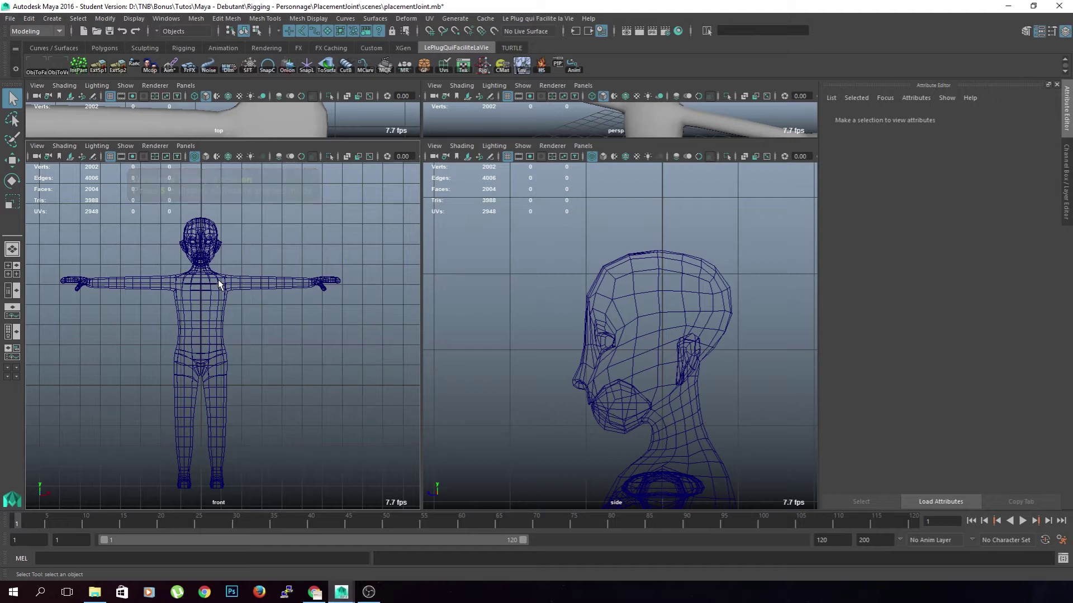
{"action": "scroll", "coordinate": [222, 363], "scroll_direction": "up", "scroll_amount": 5}
{"action": "middle_click_drag", "start_coordinate": [218, 332], "coordinate": [242, 286], "text": "alt"}
{"action": "scroll", "coordinate": [258, 382], "scroll_direction": "up", "scroll_amount": 5}
{"action": "middle_click_drag", "start_coordinate": [257, 385], "coordinate": [259, 277], "text": "alt"}
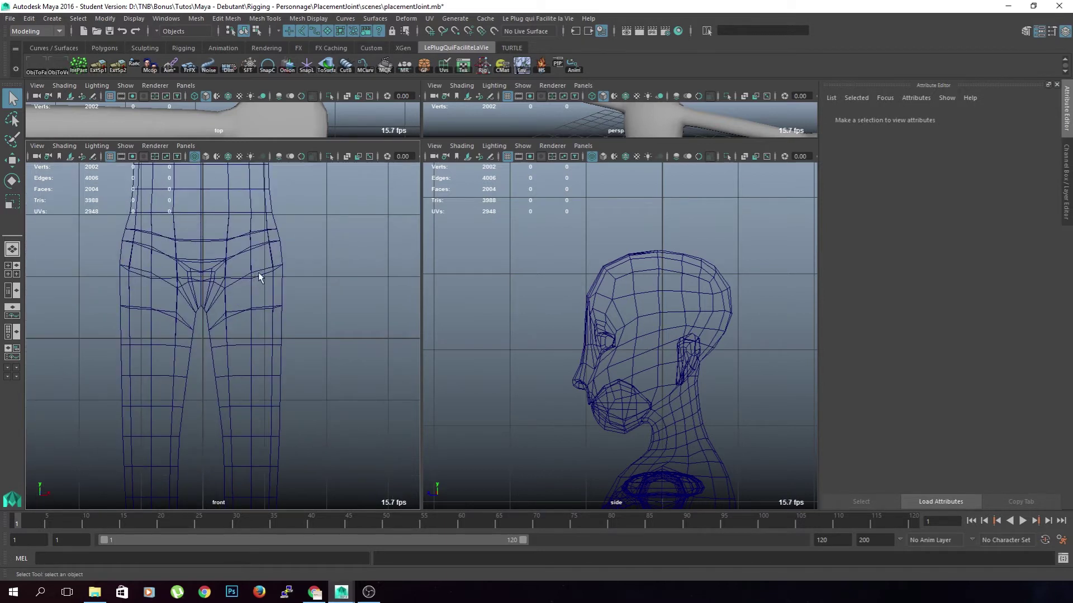
{"action": "scroll", "coordinate": [642, 365], "scroll_direction": "down", "scroll_amount": 8}
{"action": "middle_click_drag", "start_coordinate": [609, 385], "coordinate": [584, 295], "text": "alt"}
{"action": "scroll", "coordinate": [595, 351], "scroll_direction": "up", "scroll_amount": 7}
{"action": "middle_click_drag", "start_coordinate": [648, 311], "coordinate": [707, 339], "text": "alt"}
{"action": "scroll", "coordinate": [599, 335], "scroll_direction": "down", "scroll_amount": 5}
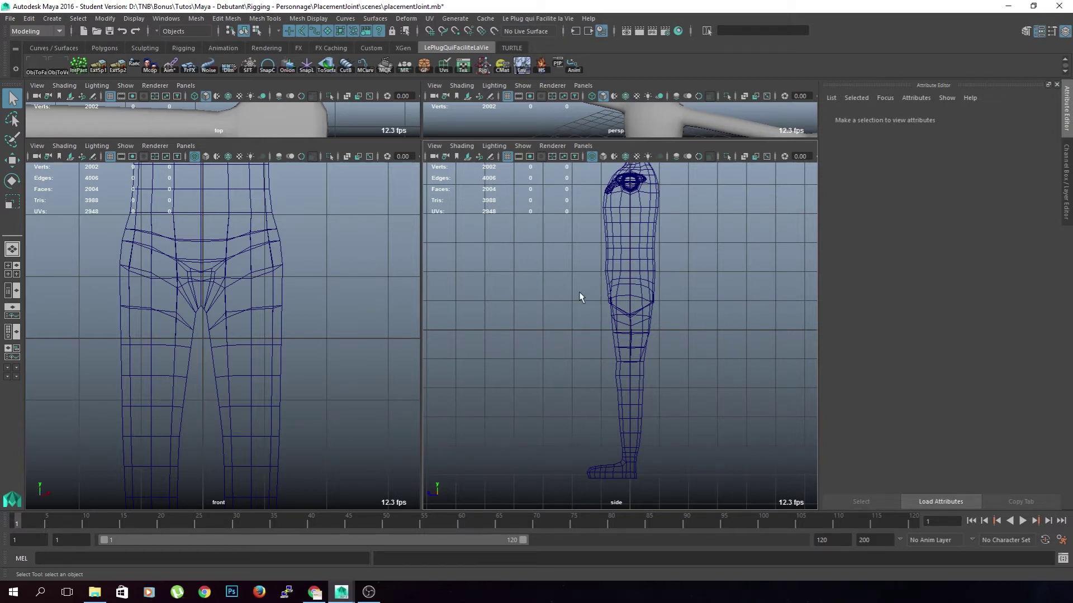
{"action": "scroll", "coordinate": [748, 328], "scroll_direction": "up", "scroll_amount": 4}
{"action": "middle_click_drag", "start_coordinate": [637, 263], "coordinate": [646, 212], "text": "alt"}
{"action": "scroll", "coordinate": [645, 212], "scroll_direction": "down", "scroll_amount": 2}
{"action": "scroll", "coordinate": [646, 352], "scroll_direction": "down", "scroll_amount": 3}
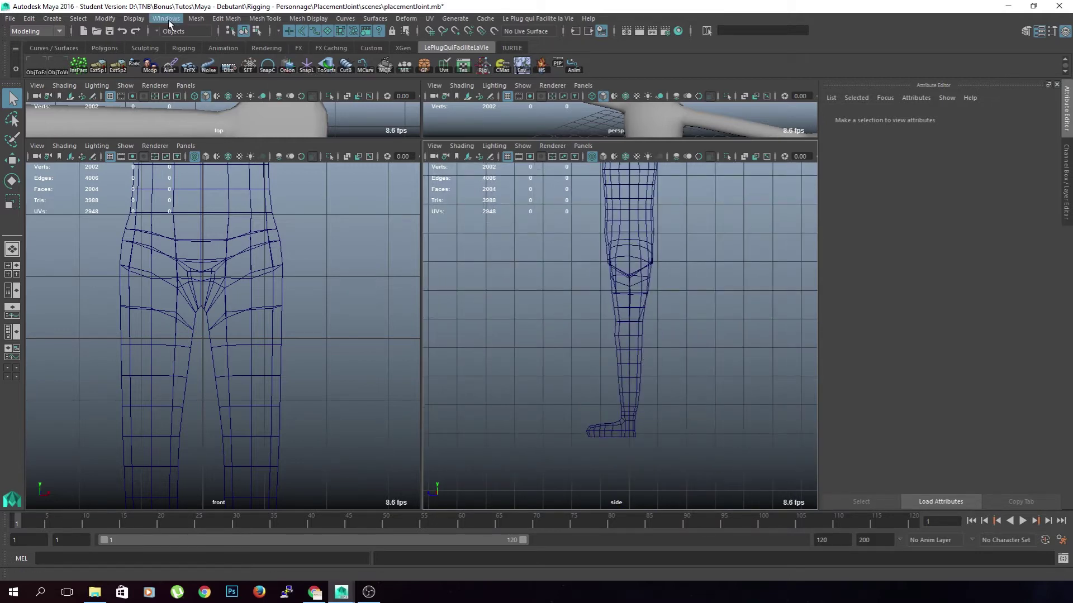
{"action": "middle_click_drag", "start_coordinate": [615, 246], "coordinate": [601, 260], "text": "alt"}
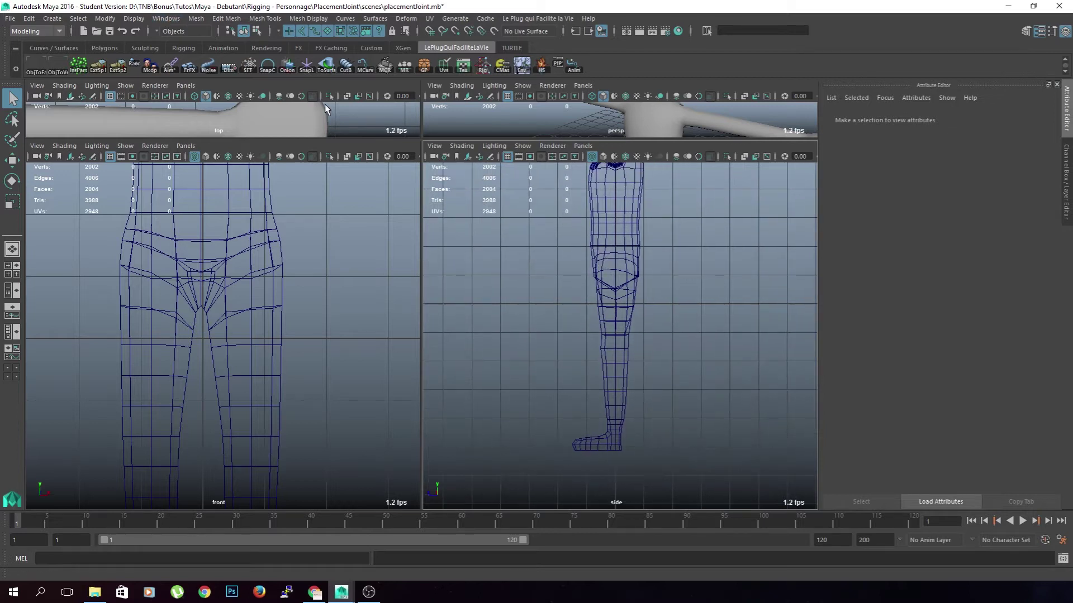
Step: Switch to the Rigging shelf and the Rigging menu set
{"action": "left_click", "coordinate": [183, 48]}
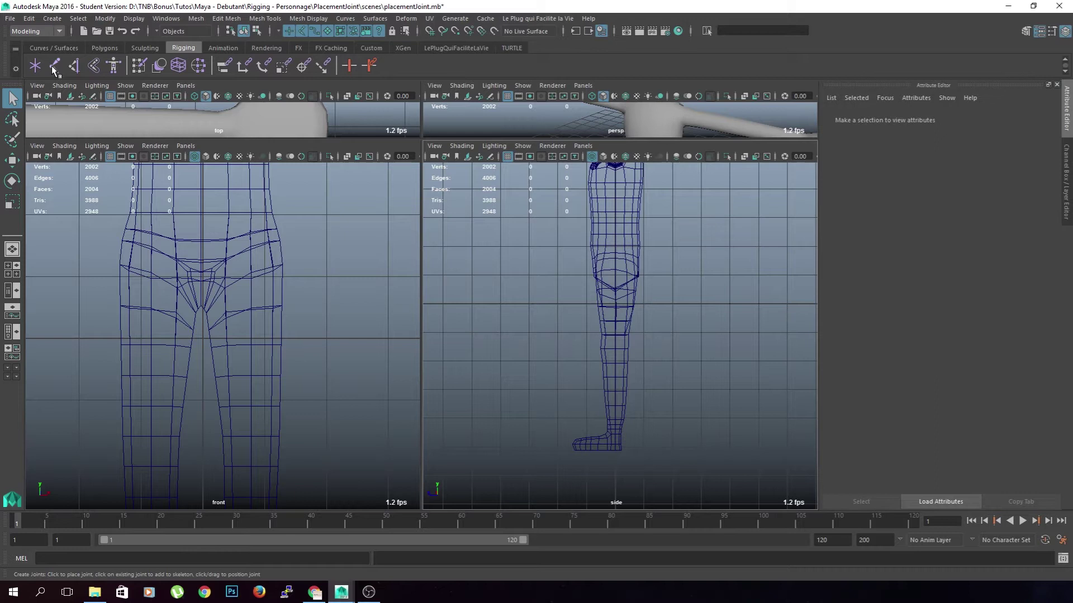
{"action": "left_click", "coordinate": [59, 31]}
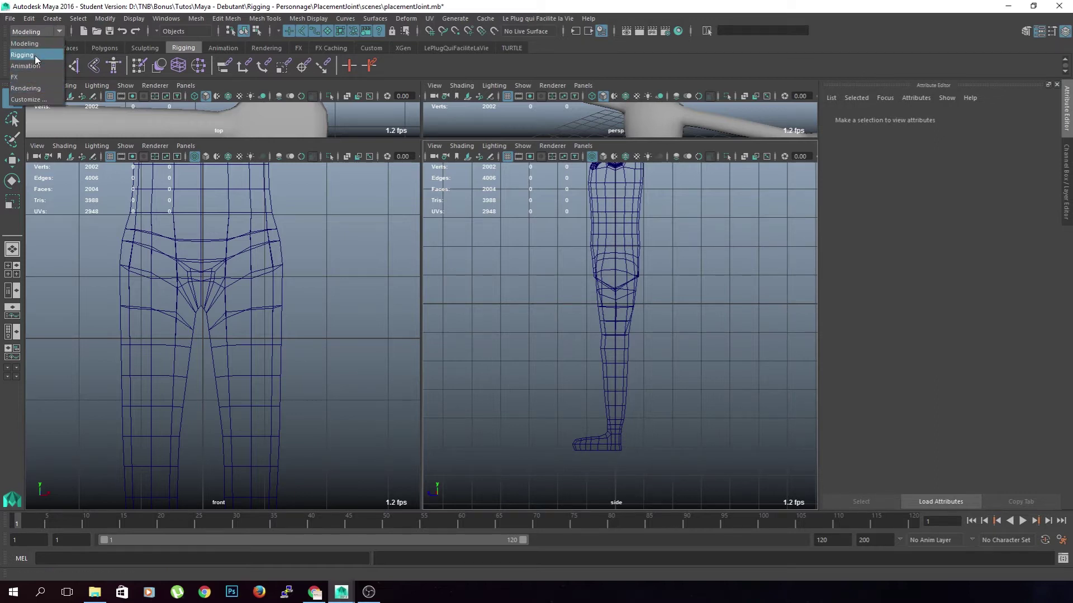
{"action": "left_click", "coordinate": [35, 55]}
Step: Try placing a joint with Create Joints in the side view, then undo it
{"action": "left_click", "coordinate": [201, 19]}
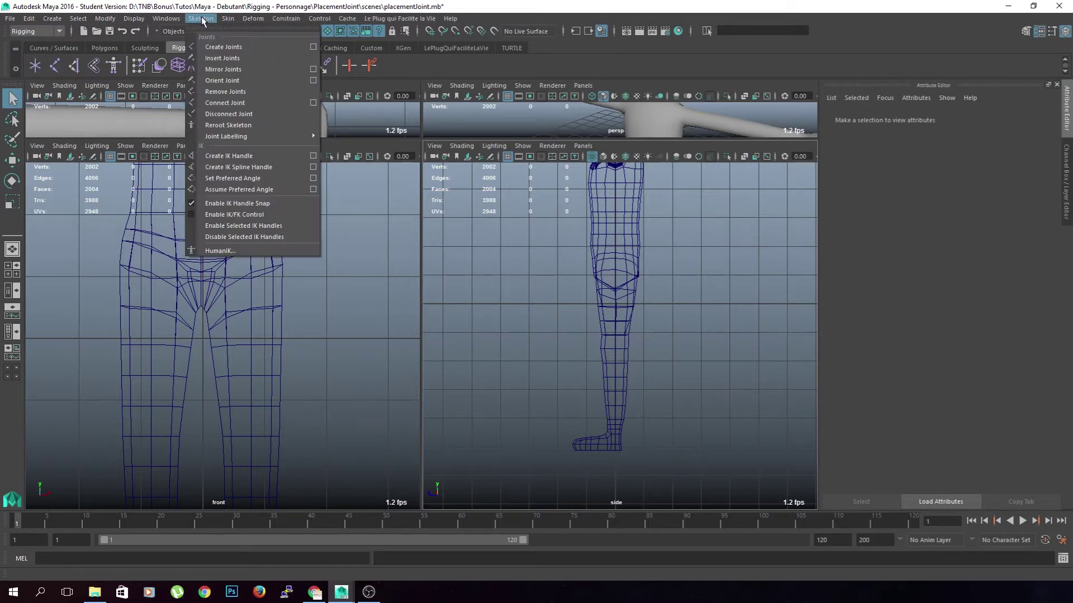
{"action": "left_click", "coordinate": [224, 47]}
{"action": "scroll", "coordinate": [683, 305], "scroll_direction": "up", "scroll_amount": 3}
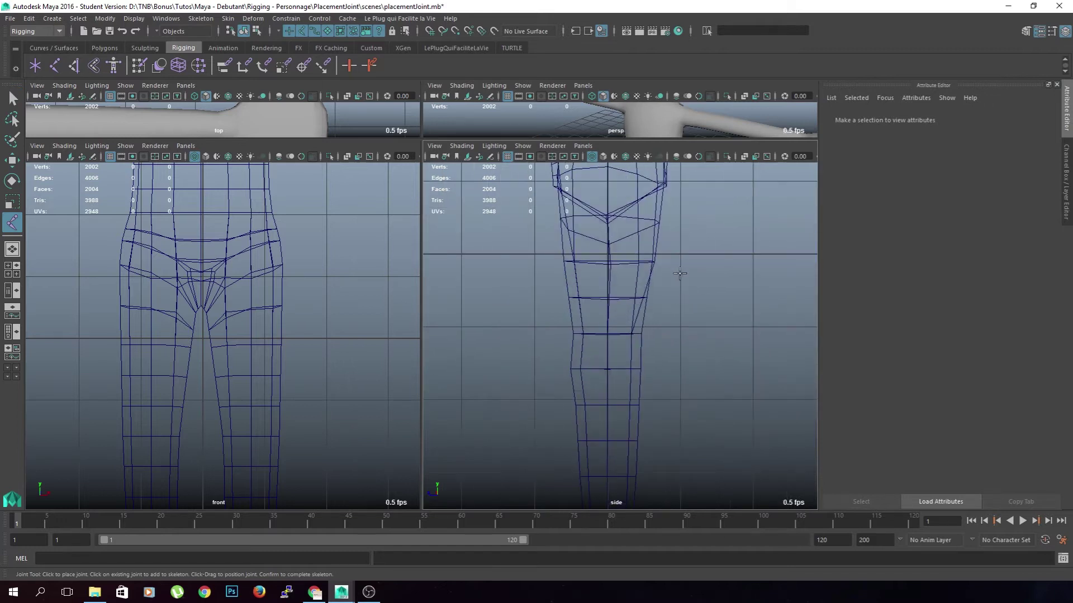
{"action": "scroll", "coordinate": [691, 241], "scroll_direction": "down", "scroll_amount": 4}
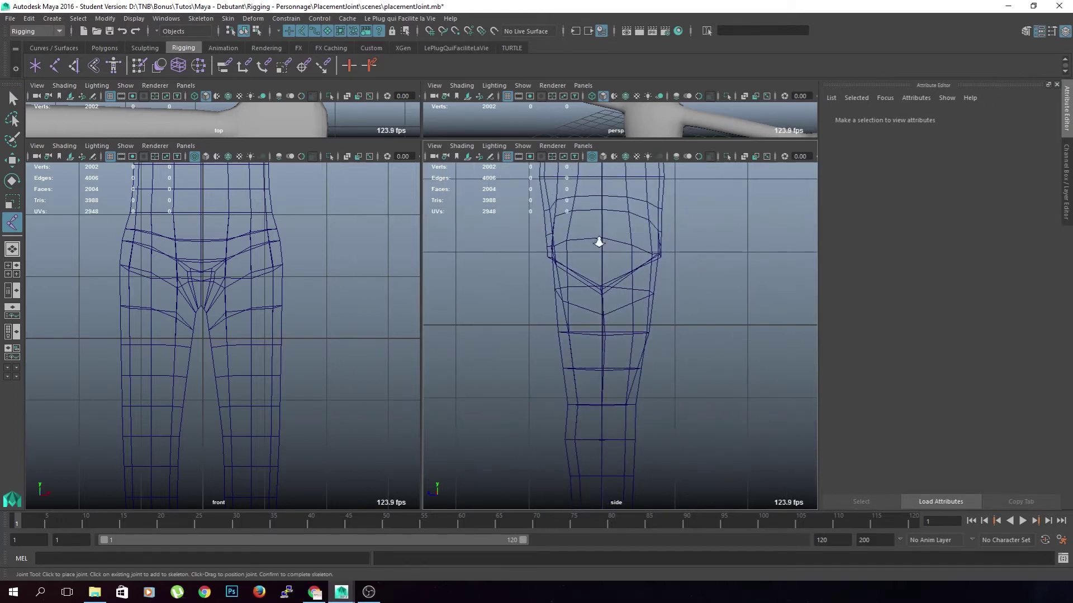
{"action": "scroll", "coordinate": [598, 239], "scroll_direction": "down", "scroll_amount": 3}
{"action": "scroll", "coordinate": [693, 291], "scroll_direction": "down", "scroll_amount": 1}
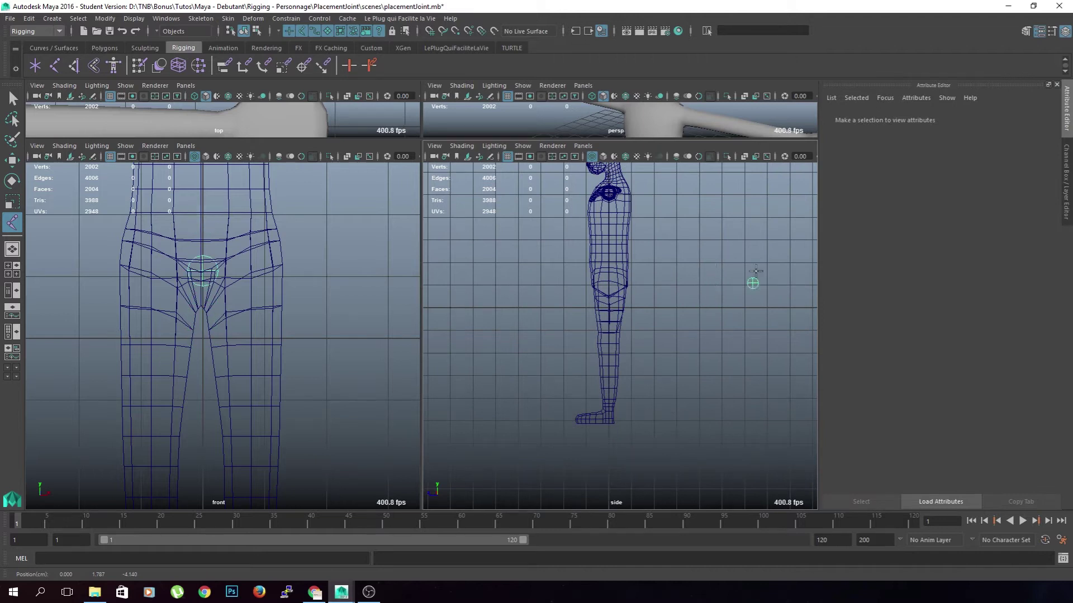
{"action": "scroll", "coordinate": [691, 316], "scroll_direction": "up", "scroll_amount": 3}
{"action": "scroll", "coordinate": [665, 278], "scroll_direction": "up", "scroll_amount": 2}
{"action": "mouse_move", "coordinate": [599, 257]}
{"action": "left_mouse_down"}
{"action": "mouse_move", "coordinate": [596, 281]}
{"action": "mouse_move", "coordinate": [598, 237]}
{"action": "mouse_move", "coordinate": [591, 249]}
{"action": "left_mouse_up"}
{"action": "key", "text": "ctrl+z"}
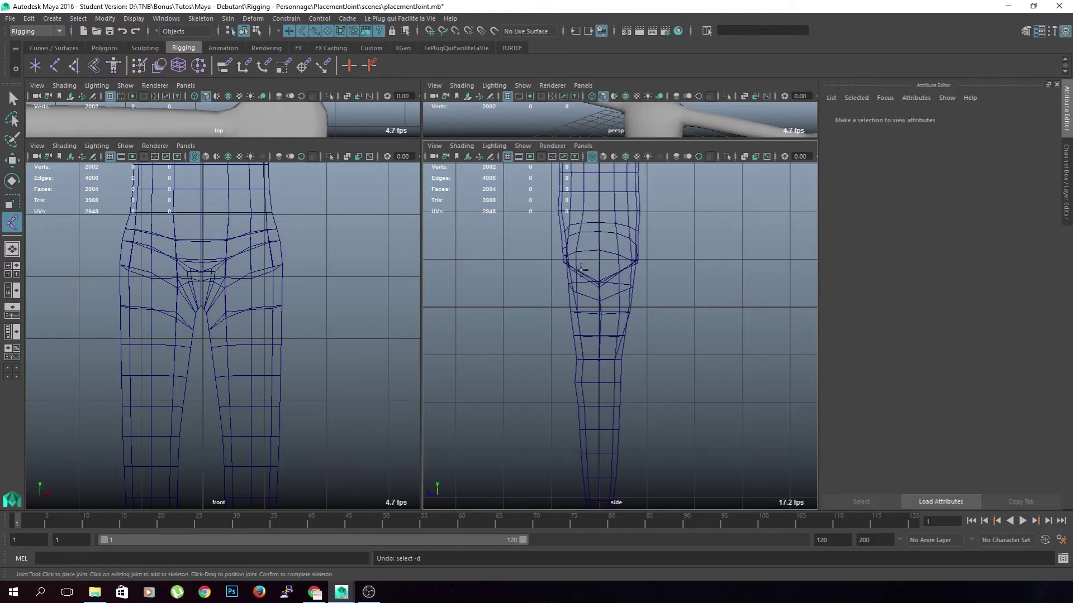
Step: Leave the Joint tool and examine the mesh's centre line against the grid axis from pelvis to neck in the front view
{"action": "scroll", "coordinate": [263, 327], "scroll_direction": "up", "scroll_amount": 4}
{"action": "key", "text": "space"}
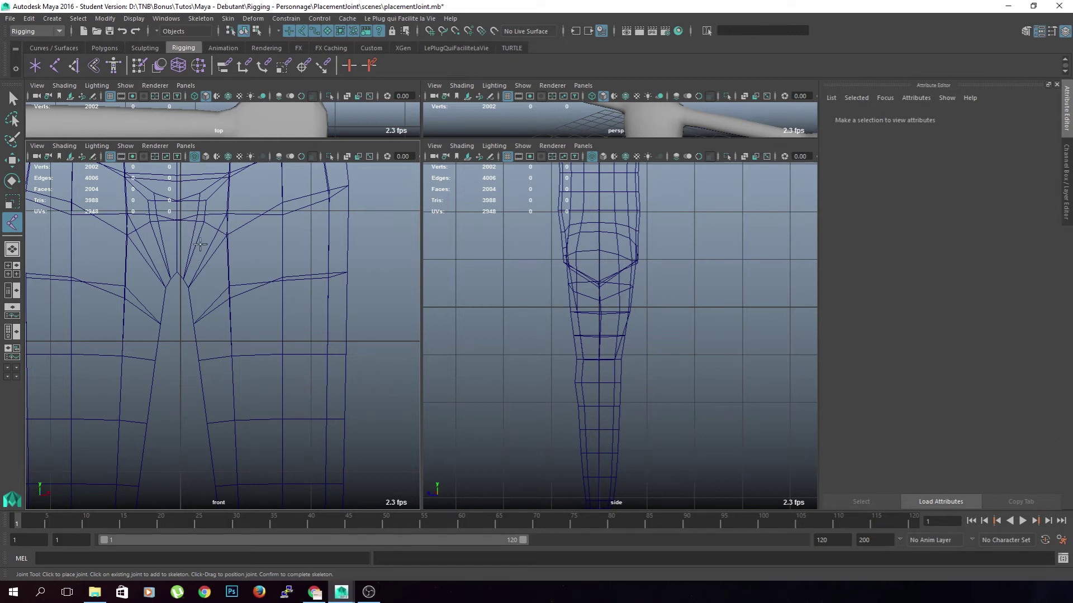
{"action": "key", "text": "q"}
{"action": "key", "text": "space"}
{"action": "mouse_move", "coordinate": [198, 231]}
{"action": "left_mouse_down"}
{"action": "mouse_move", "coordinate": [202, 245]}
{"action": "mouse_move", "coordinate": [197, 231]}
{"action": "left_mouse_up"}
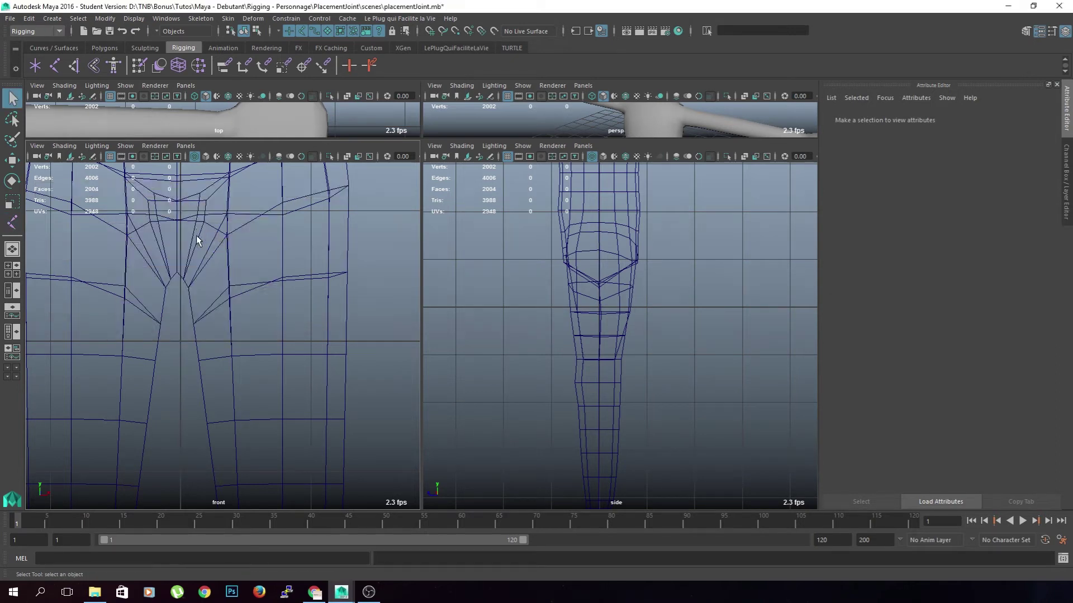
{"action": "scroll", "coordinate": [196, 240], "scroll_direction": "up", "scroll_amount": 2}
{"action": "middle_click_drag", "start_coordinate": [192, 229], "coordinate": [225, 416], "text": "alt"}
{"action": "scroll", "coordinate": [216, 374], "scroll_direction": "up", "scroll_amount": 2}
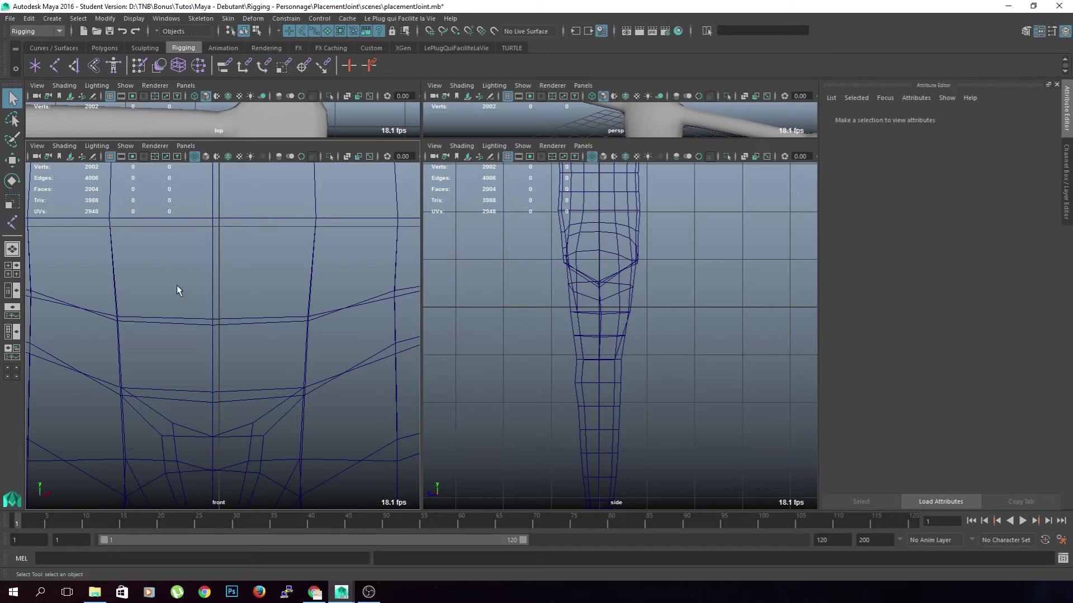
{"action": "scroll", "coordinate": [184, 284], "scroll_direction": "down", "scroll_amount": 10}
{"action": "scroll", "coordinate": [223, 271], "scroll_direction": "up", "scroll_amount": 4}
{"action": "middle_click_drag", "start_coordinate": [250, 257], "coordinate": [250, 263], "text": "alt"}
{"action": "scroll", "coordinate": [280, 331], "scroll_direction": "up", "scroll_amount": 6}
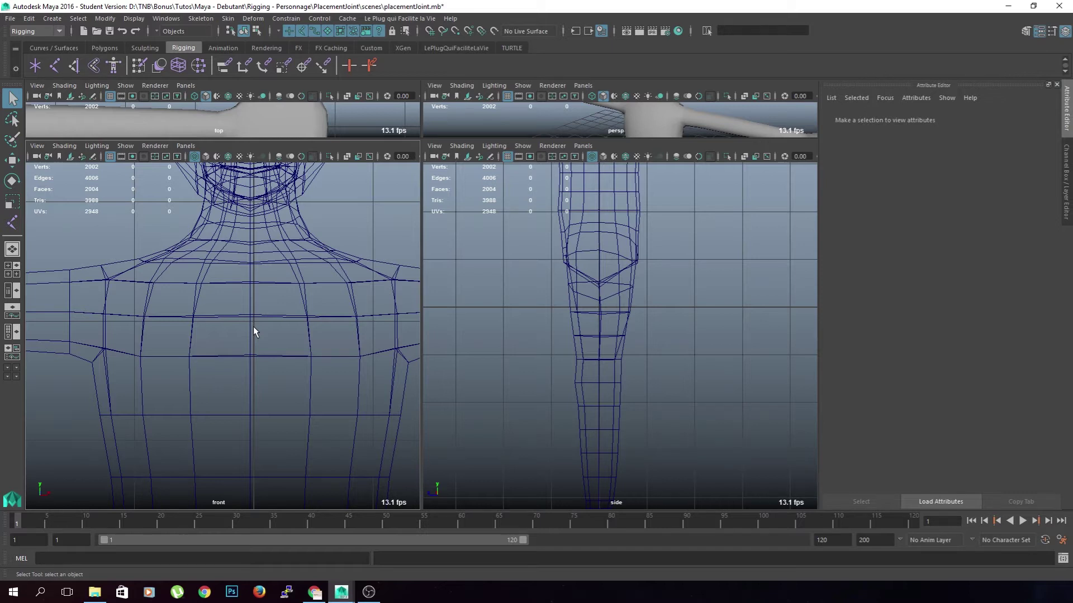
Step: Select all faces of the bonhomme mesh and move them along X to align its centre line with the grid axis, then return to object mode
{"action": "left_click", "coordinate": [292, 272]}
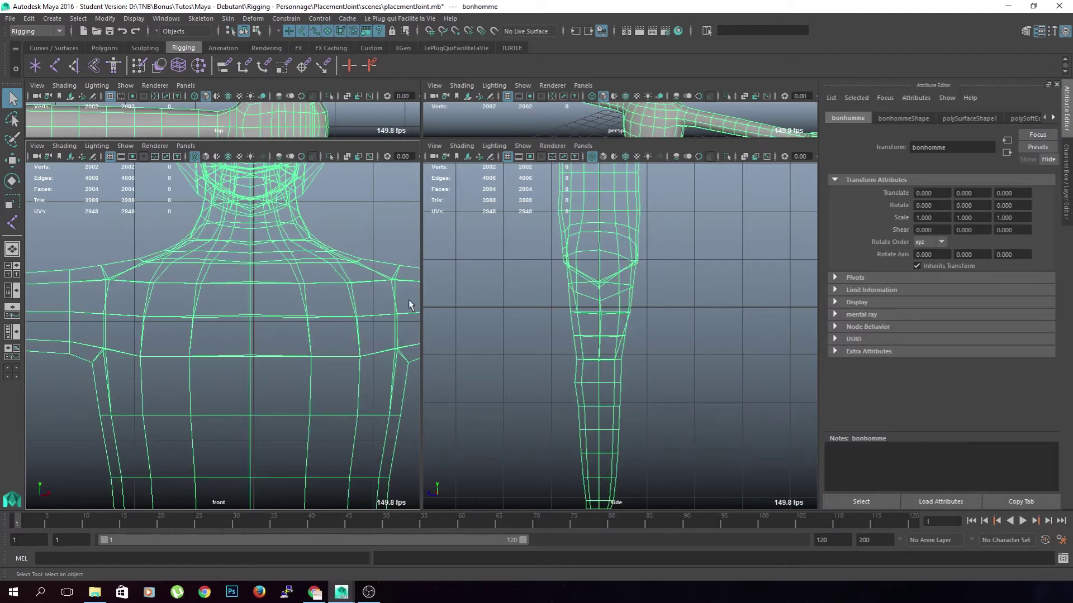
{"action": "key", "text": "w"}
{"action": "middle_click_drag", "start_coordinate": [242, 447], "coordinate": [251, 317], "text": "alt"}
{"action": "right_click_drag", "start_coordinate": [251, 317], "coordinate": [250, 299]}
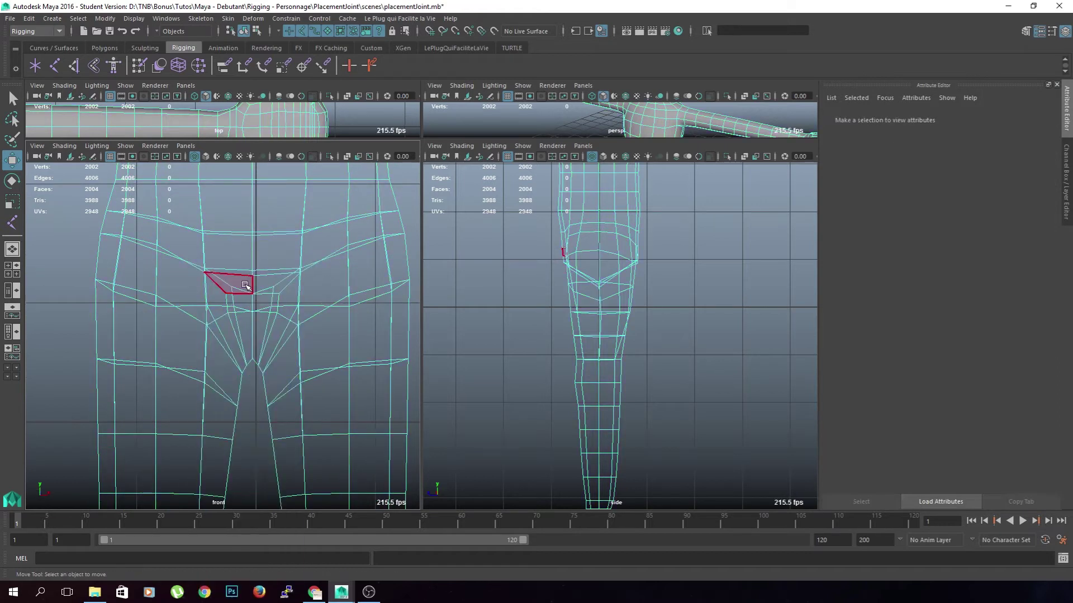
{"action": "double_click", "coordinate": [245, 285]}
{"action": "middle_click_drag", "start_coordinate": [234, 240], "coordinate": [203, 329], "text": "alt"}
{"action": "right_click_drag", "start_coordinate": [203, 329], "coordinate": [263, 328], "text": "alt"}
{"action": "right_click_drag", "start_coordinate": [207, 260], "coordinate": [231, 258], "text": "alt"}
{"action": "middle_click_drag", "start_coordinate": [230, 259], "coordinate": [264, 322], "text": "alt"}
{"action": "right_click_drag", "start_coordinate": [263, 323], "coordinate": [319, 304], "text": "alt"}
{"action": "middle_click_drag", "start_coordinate": [318, 303], "coordinate": [155, 326], "text": "alt"}
{"action": "right_click_drag", "start_coordinate": [156, 326], "coordinate": [198, 333], "text": "alt"}
{"action": "middle_click_drag", "start_coordinate": [198, 333], "coordinate": [317, 340], "text": "alt"}
{"action": "left_click_drag", "start_coordinate": [217, 377], "coordinate": [275, 378]}
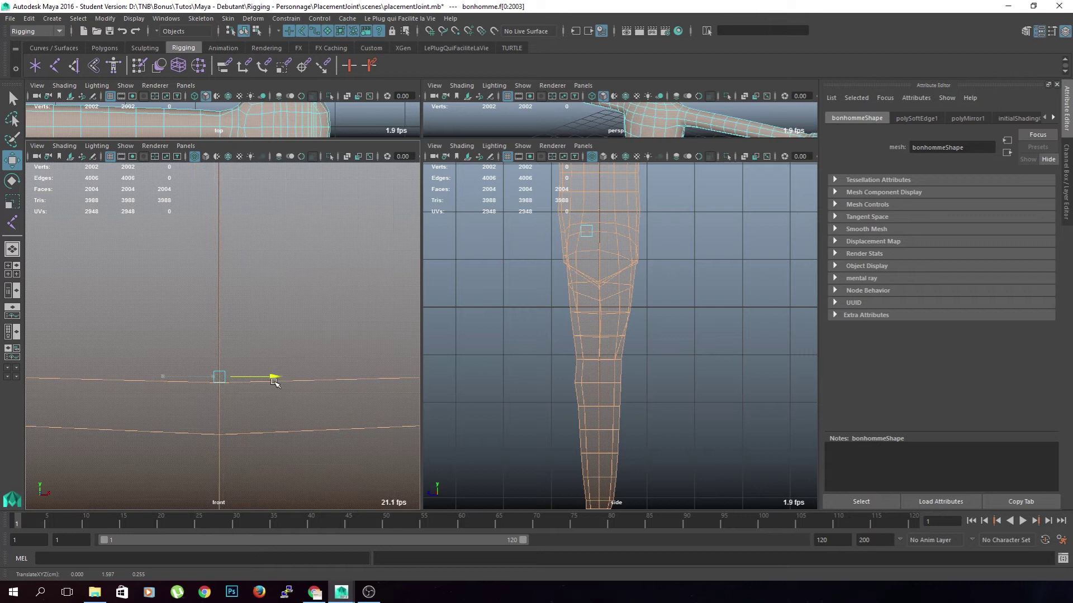
{"action": "left_click", "coordinate": [281, 318]}
{"action": "right_click_drag", "start_coordinate": [260, 337], "coordinate": [312, 275]}
Step: Check the mesh's centre line against the grid axis along the torso and whole body in the front view
{"action": "key", "text": "a"}
{"action": "scroll", "coordinate": [279, 326], "scroll_direction": "up", "scroll_amount": 10}
{"action": "middle_click_drag", "start_coordinate": [248, 310], "coordinate": [232, 402], "text": "alt"}
{"action": "middle_click_drag", "start_coordinate": [240, 235], "coordinate": [242, 271], "text": "alt"}
{"action": "scroll", "coordinate": [223, 385], "scroll_direction": "up", "scroll_amount": 6}
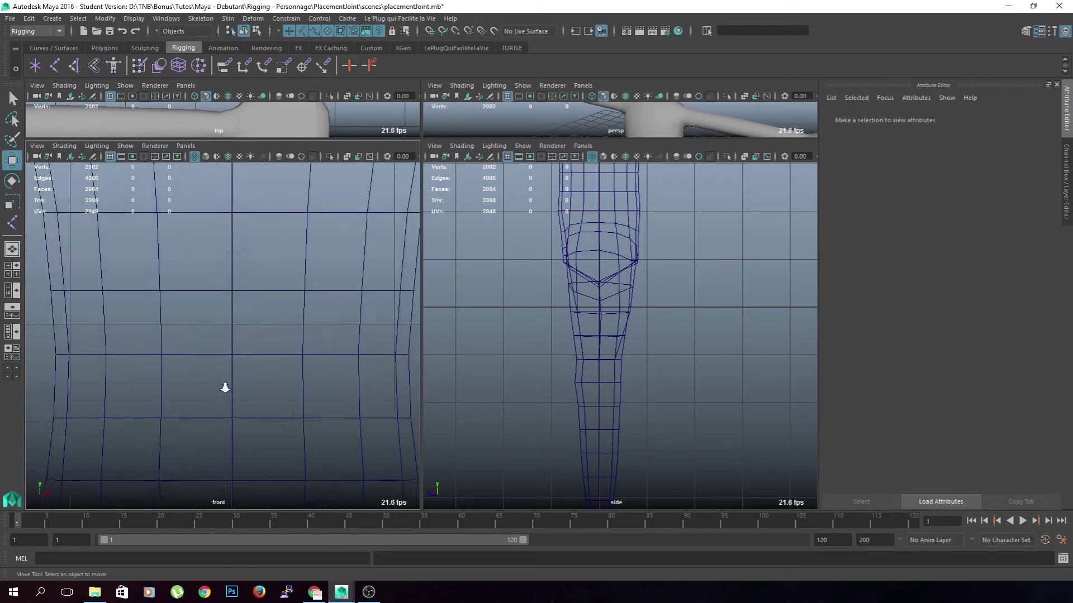
{"action": "middle_click_drag", "start_coordinate": [214, 309], "coordinate": [199, 438], "text": "alt"}
{"action": "scroll", "coordinate": [215, 318], "scroll_direction": "down", "scroll_amount": 8}
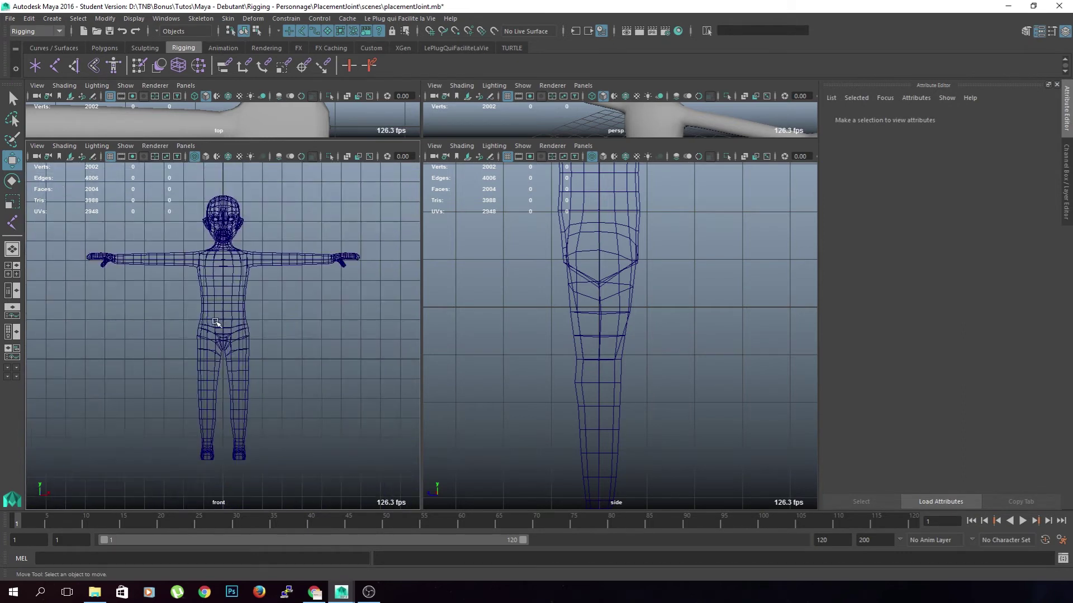
Step: Start a joint chain with Create Joints and place the hip joint on the centre line in the side view, at about Y 1.42
{"action": "middle_click_drag", "start_coordinate": [481, 371], "coordinate": [642, 304], "text": "alt"}
{"action": "scroll", "coordinate": [213, 405], "scroll_direction": "up", "scroll_amount": 5}
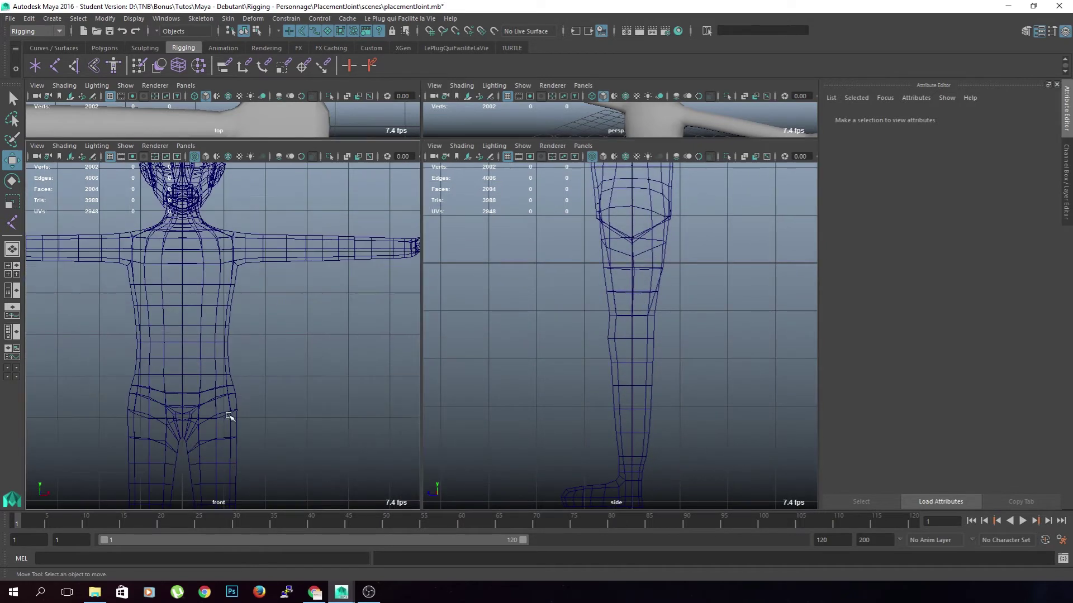
{"action": "middle_click_drag", "start_coordinate": [233, 414], "coordinate": [206, 333], "text": "alt"}
{"action": "left_click", "coordinate": [35, 65]}
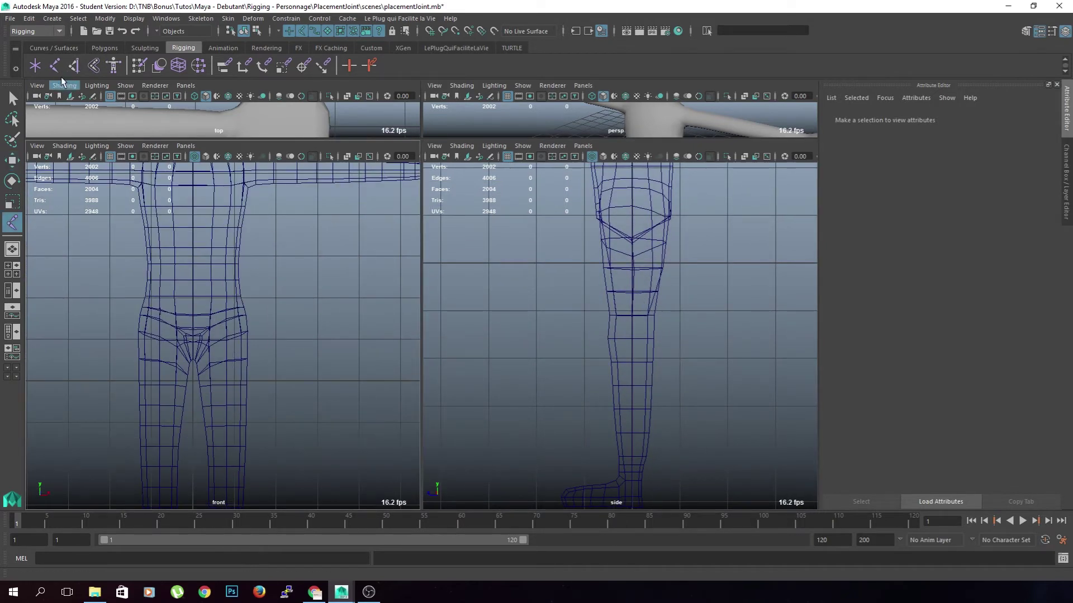
{"action": "scroll", "coordinate": [661, 355], "scroll_direction": "up", "scroll_amount": 3}
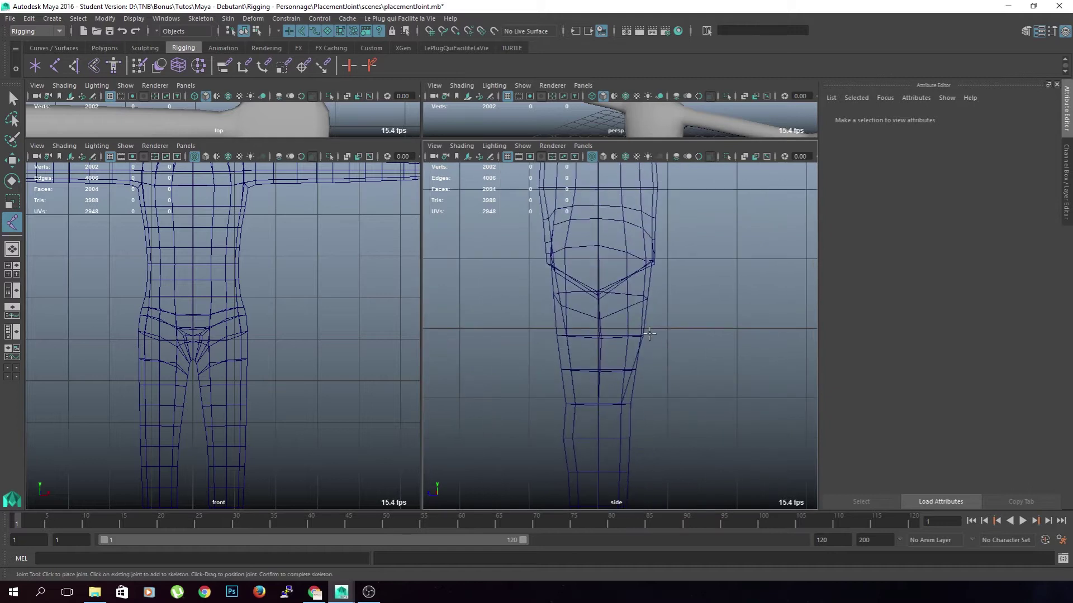
{"action": "scroll", "coordinate": [637, 348], "scroll_direction": "down", "scroll_amount": 3}
{"action": "scroll", "coordinate": [637, 347], "scroll_direction": "up", "scroll_amount": 3}
{"action": "middle_click_drag", "start_coordinate": [637, 292], "coordinate": [629, 330], "text": "alt"}
{"action": "mouse_move", "coordinate": [604, 317]}
{"action": "left_mouse_down"}
{"action": "mouse_move", "coordinate": [604, 278]}
{"action": "mouse_move", "coordinate": [600, 297]}
{"action": "mouse_move", "coordinate": [570, 297]}
{"action": "mouse_move", "coordinate": [621, 306]}
{"action": "mouse_move", "coordinate": [587, 300]}
{"action": "mouse_move", "coordinate": [564, 273]}
{"action": "mouse_move", "coordinate": [648, 288]}
{"action": "mouse_move", "coordinate": [598, 263]}
{"action": "mouse_move", "coordinate": [598, 324]}
{"action": "mouse_move", "coordinate": [599, 293]}
{"action": "mouse_move", "coordinate": [600, 322]}
{"action": "mouse_move", "coordinate": [594, 314]}
{"action": "mouse_move", "coordinate": [646, 296]}
{"action": "mouse_move", "coordinate": [596, 320]}
{"action": "mouse_move", "coordinate": [603, 311]}
{"action": "left_mouse_up"}
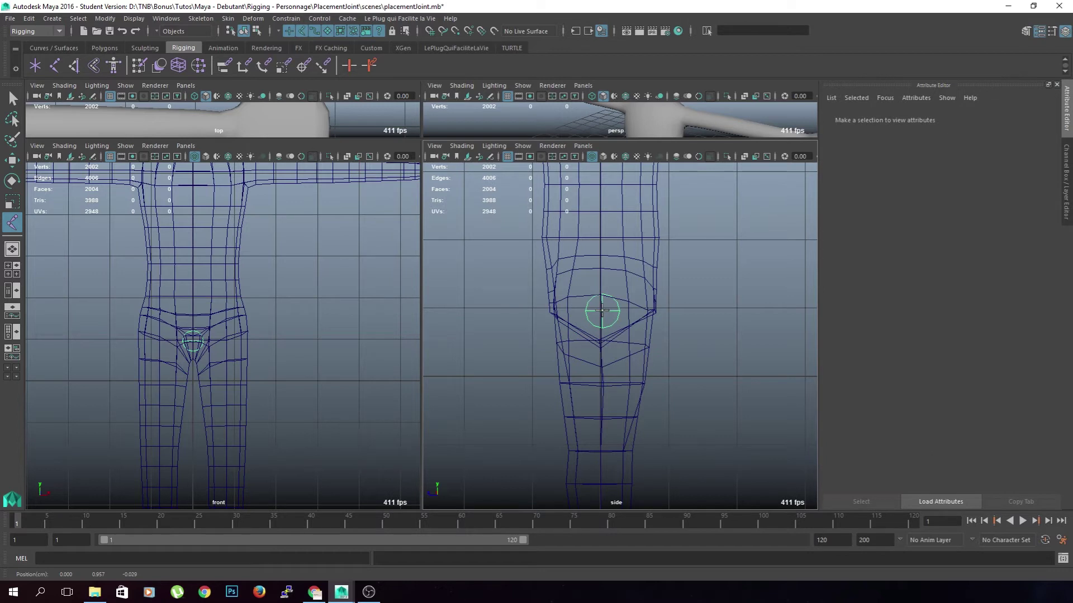
{"action": "left_click_drag", "start_coordinate": [602, 311], "coordinate": [600, 279]}
{"action": "key", "text": "space"}
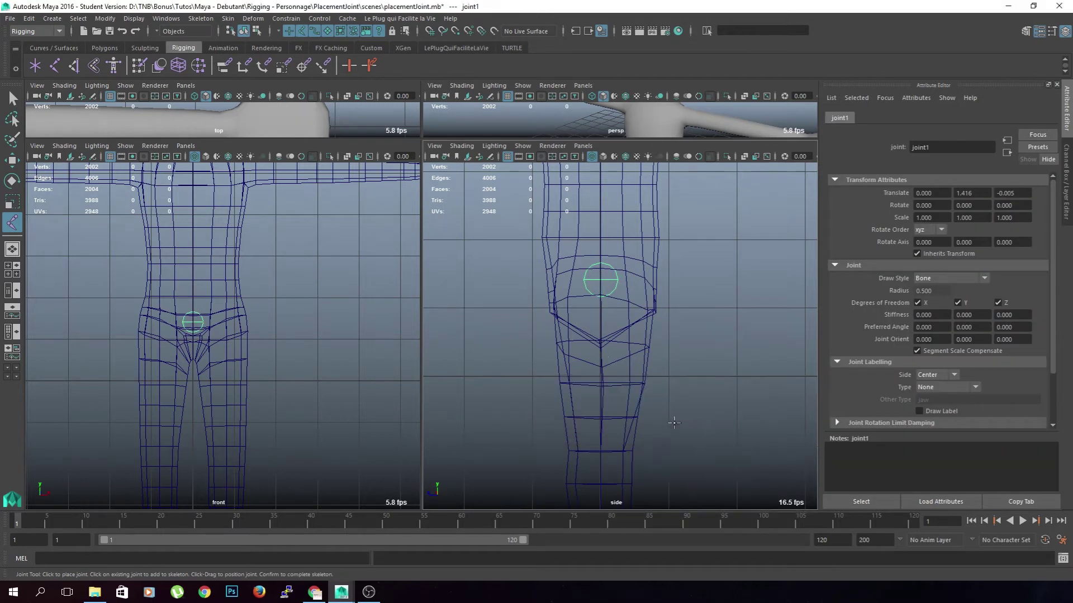
Step: Place the knee joint below the hip in the side view, at about Y -1.59
{"action": "middle_click_drag", "start_coordinate": [668, 432], "coordinate": [672, 282], "text": "alt"}
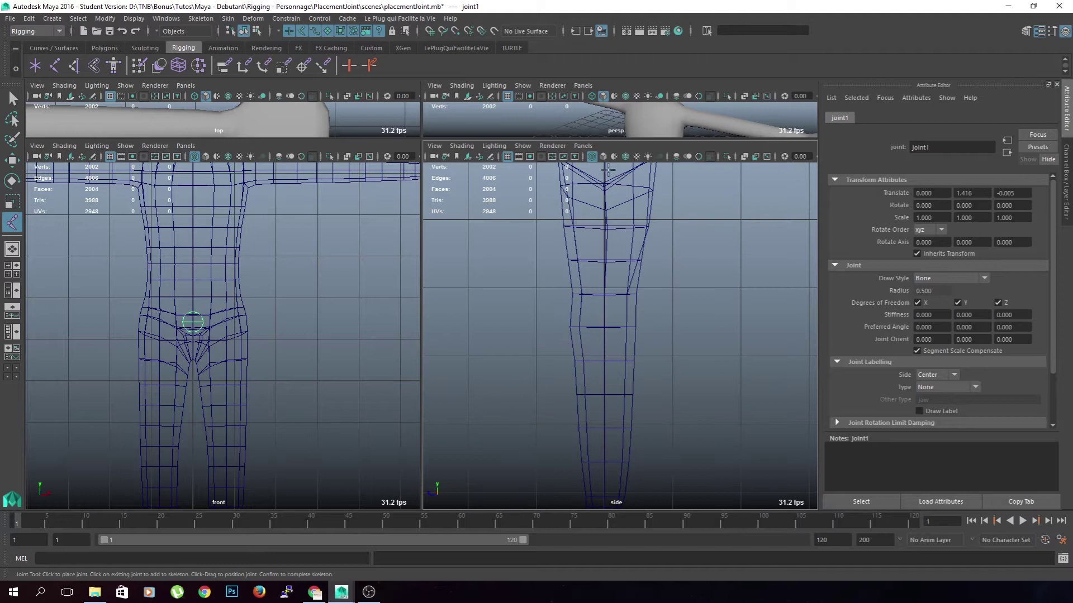
{"action": "left_click", "coordinate": [604, 327]}
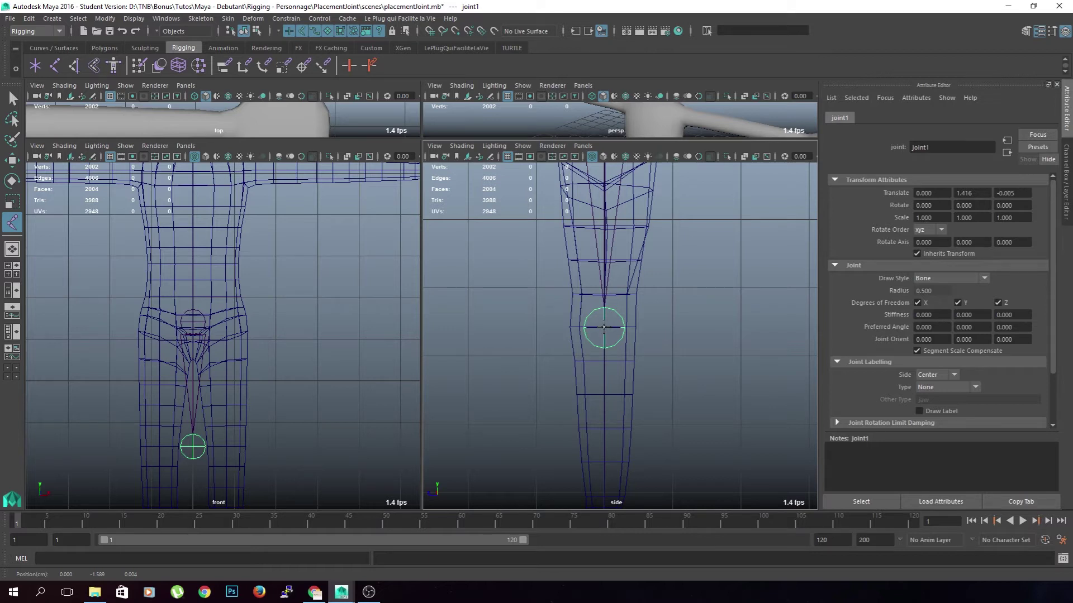
{"action": "key", "text": "space"}
{"action": "left_click", "coordinate": [701, 391]}
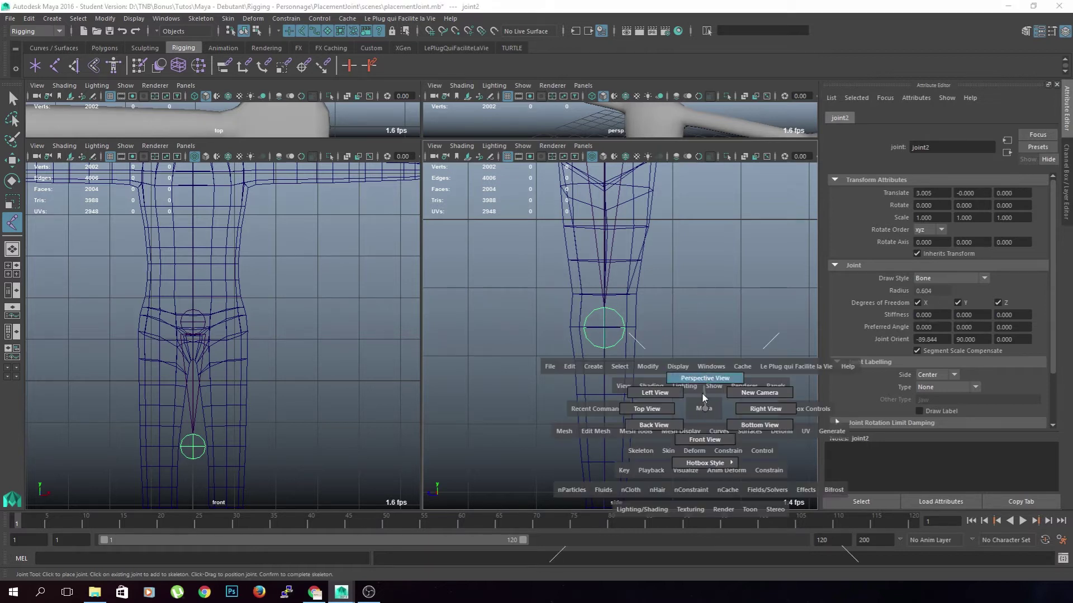
Step: Place the ankle joint at the base of the shin in the side view, at about Y -4.24
{"action": "middle_click_drag", "start_coordinate": [662, 409], "coordinate": [662, 240], "text": "alt"}
{"action": "scroll", "coordinate": [620, 369], "scroll_direction": "up", "scroll_amount": 4}
{"action": "left_click_drag", "start_coordinate": [593, 364], "coordinate": [592, 347]}
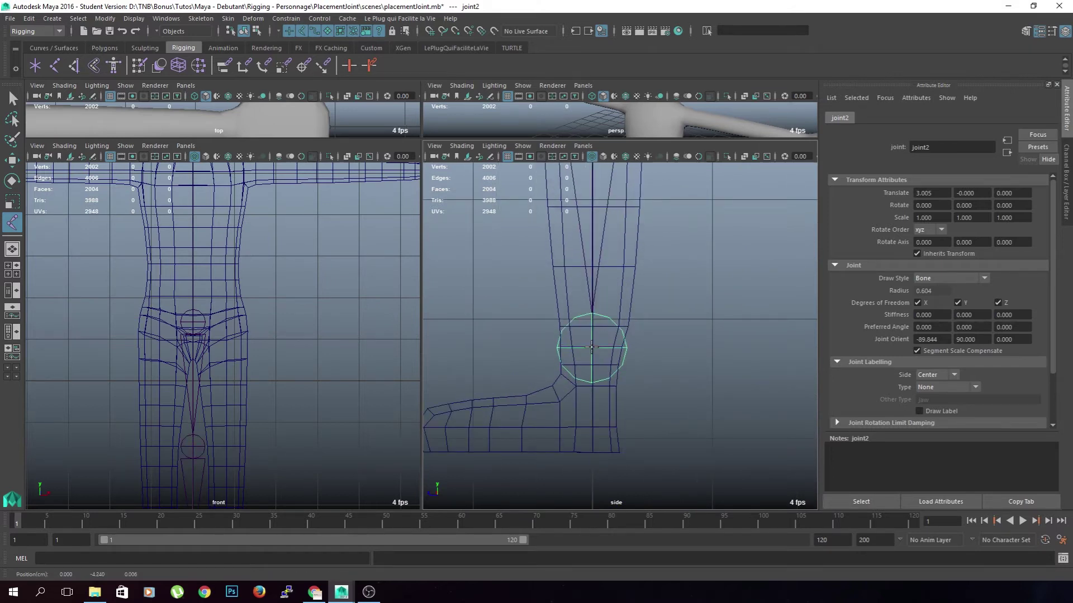
{"action": "left_click_drag", "start_coordinate": [591, 347], "coordinate": [592, 347]}
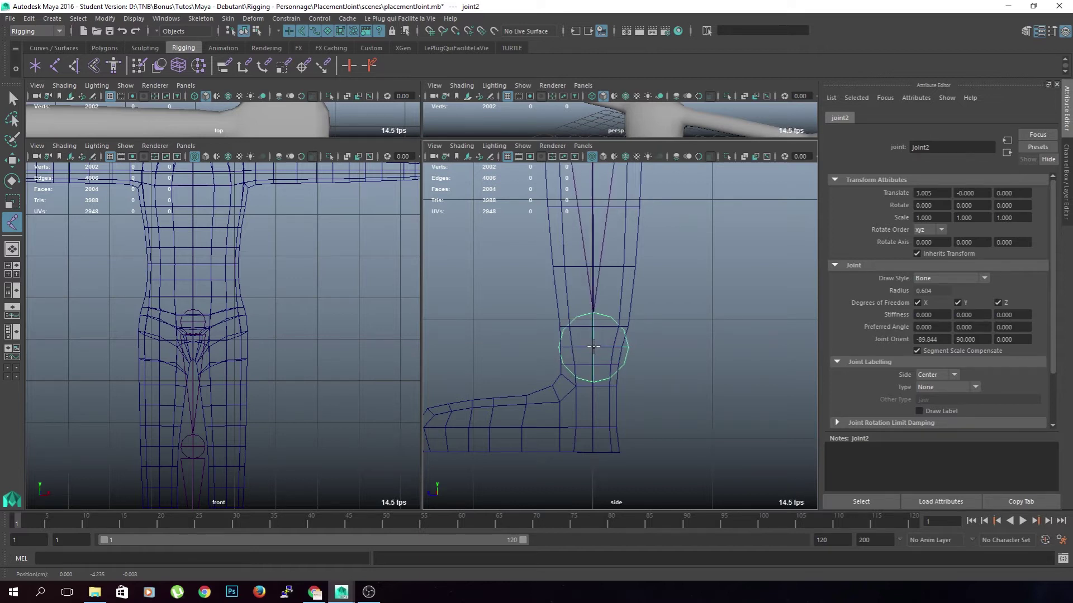
Step: Place the ball joint in the front part of the foot in the side view, at about Y -4.8
{"action": "scroll", "coordinate": [770, 301], "scroll_direction": "down", "scroll_amount": 5}
{"action": "scroll", "coordinate": [671, 334], "scroll_direction": "up", "scroll_amount": 2}
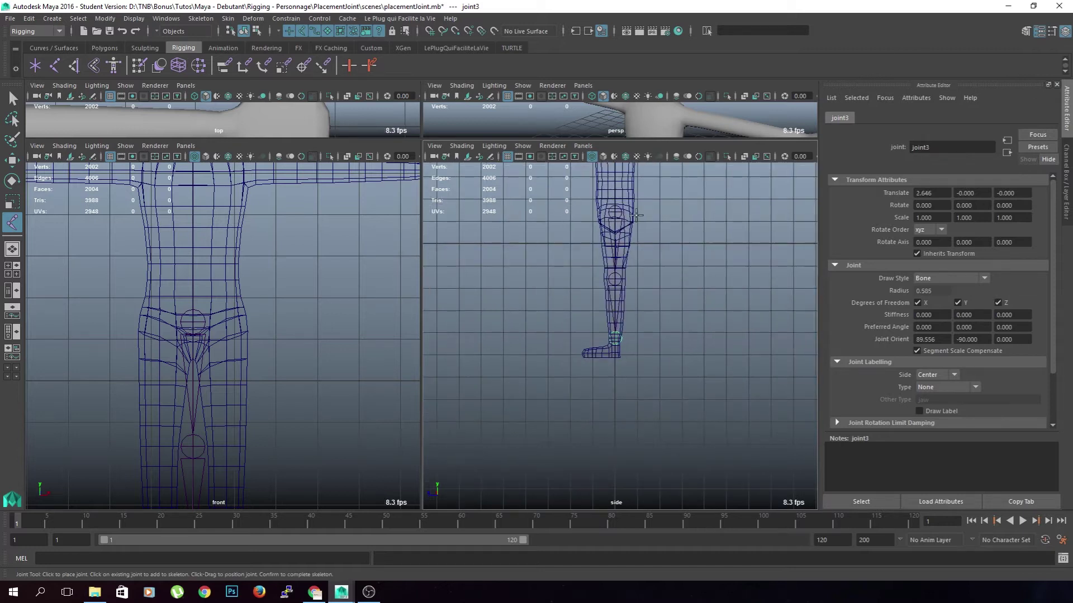
{"action": "scroll", "coordinate": [620, 338], "scroll_direction": "up", "scroll_amount": 5}
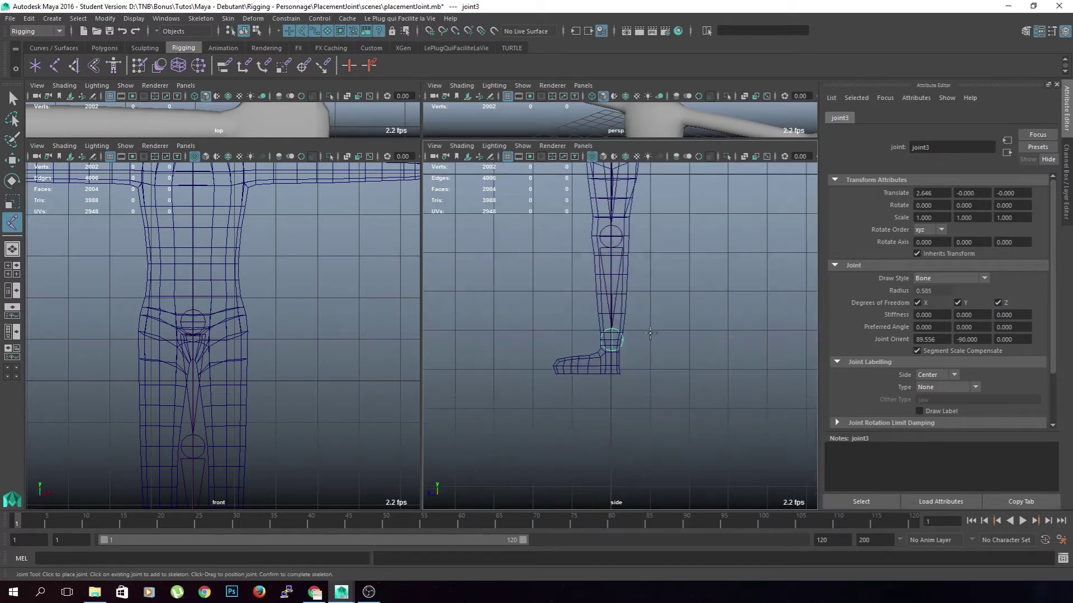
{"action": "scroll", "coordinate": [673, 416], "scroll_direction": "up", "scroll_amount": 5}
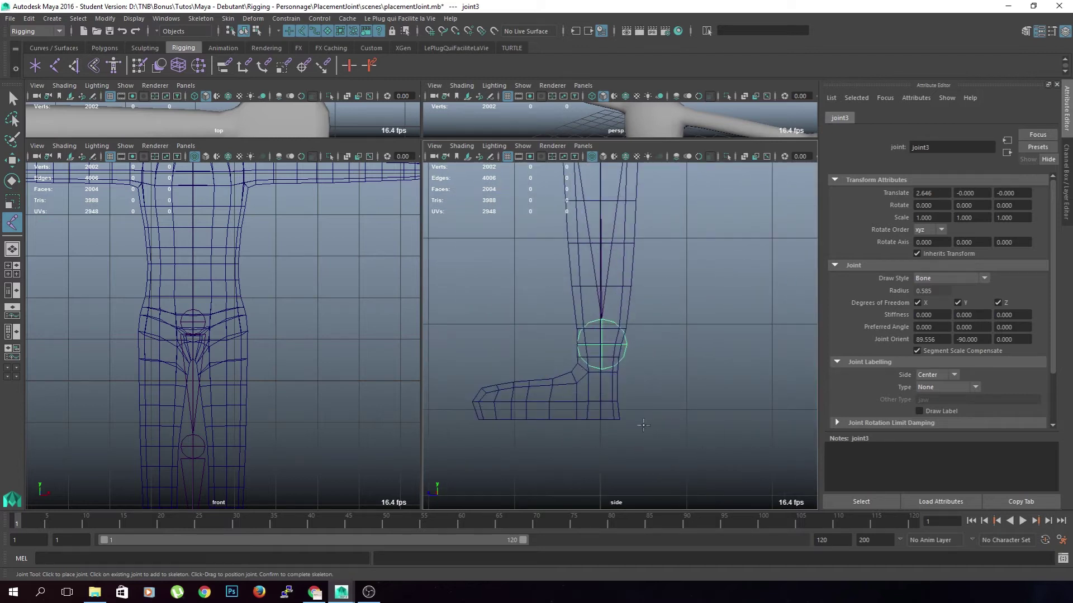
{"action": "scroll", "coordinate": [625, 449], "scroll_direction": "up", "scroll_amount": 2}
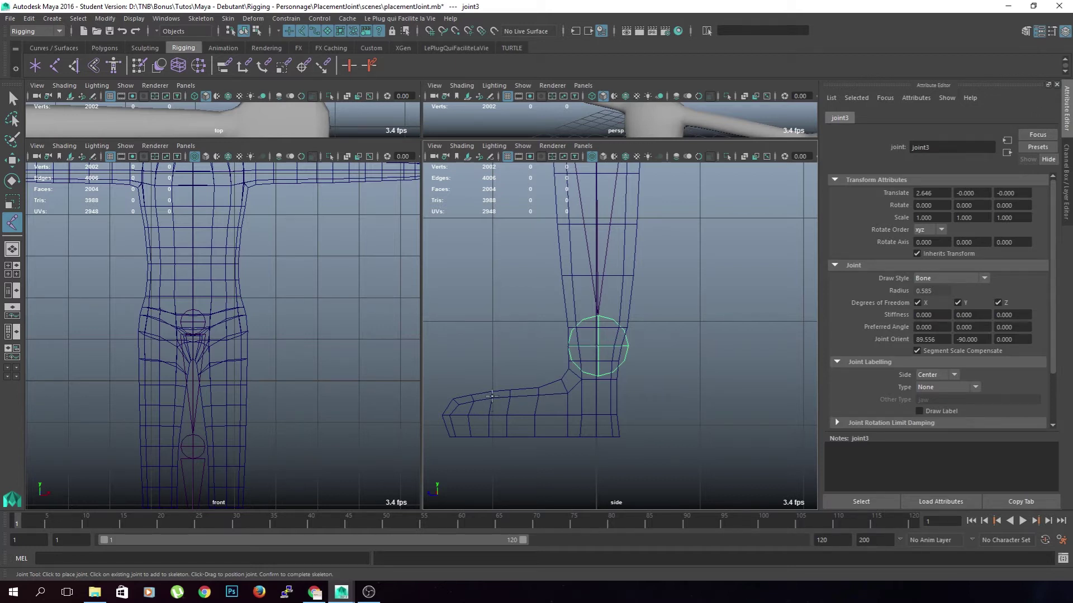
{"action": "left_click", "coordinate": [488, 415]}
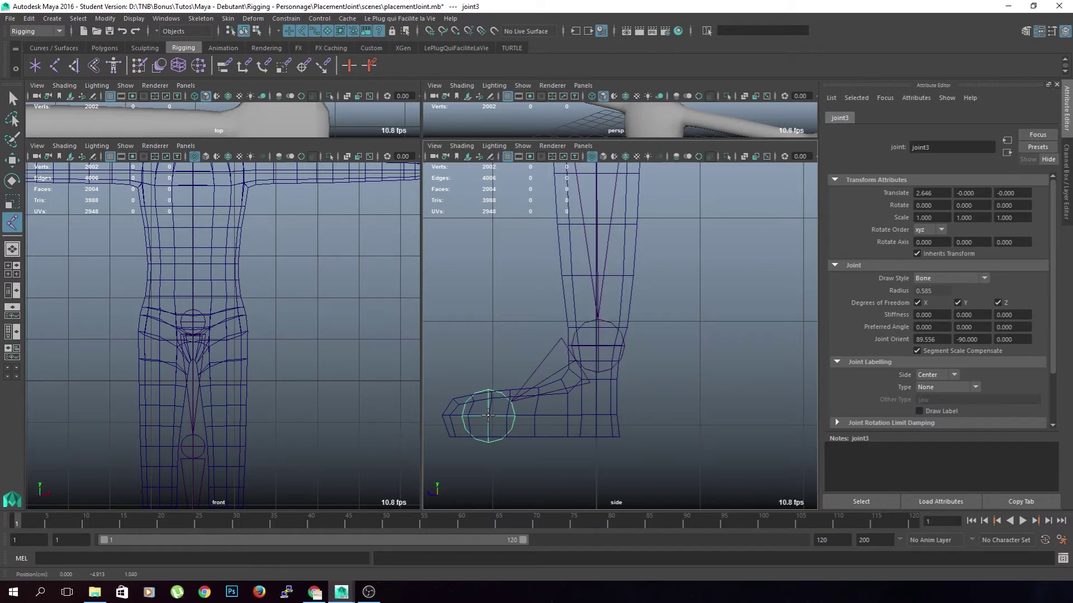
Step: Place the end joint at the toe tip, lower it to about Y -5, and complete the joint chain
{"action": "scroll", "coordinate": [487, 410], "scroll_direction": "down", "scroll_amount": 6}
{"action": "scroll", "coordinate": [528, 408], "scroll_direction": "up", "scroll_amount": 6}
{"action": "key", "text": "space"}
{"action": "mouse_move", "coordinate": [531, 434]}
{"action": "left_mouse_down"}
{"action": "mouse_move", "coordinate": [523, 424]}
{"action": "mouse_move", "coordinate": [532, 434]}
{"action": "left_mouse_up"}
{"action": "middle_click_drag", "start_coordinate": [535, 423], "coordinate": [549, 417], "text": "alt"}
{"action": "scroll", "coordinate": [549, 416], "scroll_direction": "up", "scroll_amount": 10}
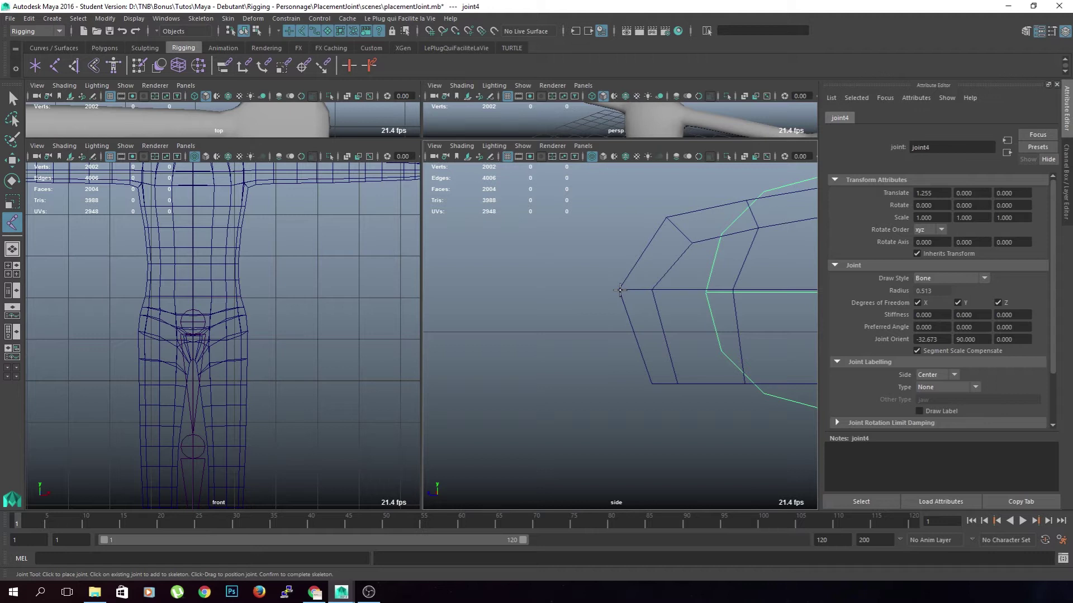
{"action": "left_click", "coordinate": [617, 289]}
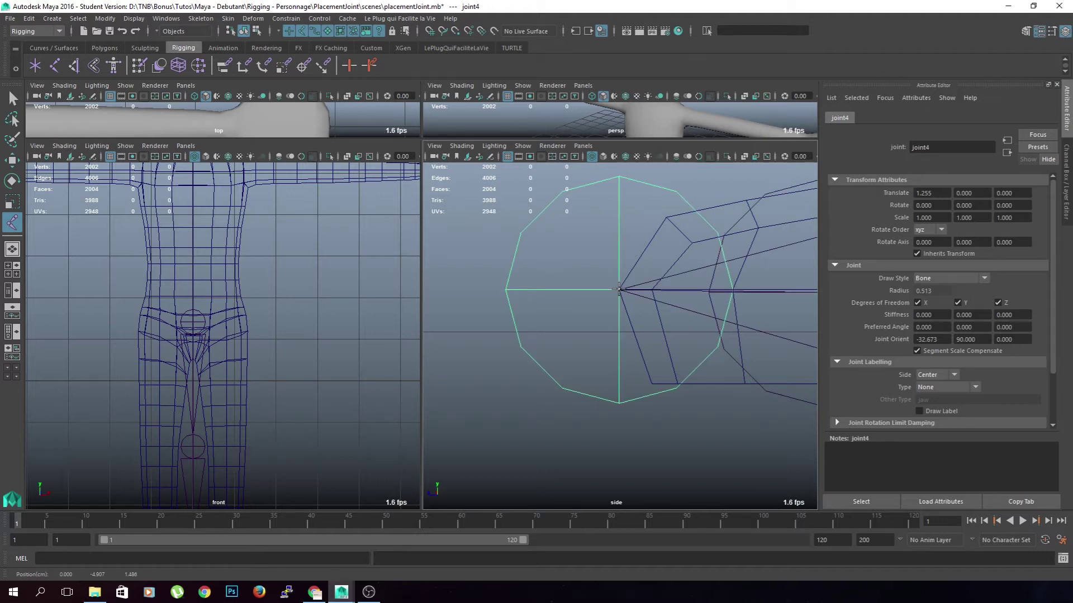
{"action": "middle_click_drag", "start_coordinate": [617, 288], "coordinate": [617, 332]}
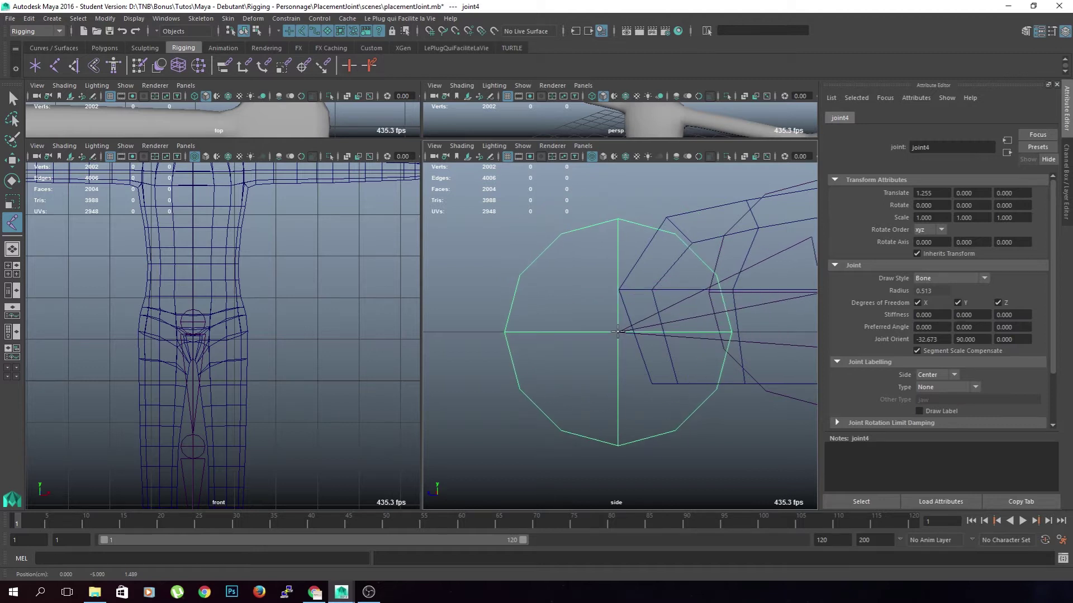
{"action": "scroll", "coordinate": [618, 332], "scroll_direction": "down", "scroll_amount": 10}
{"action": "scroll", "coordinate": [618, 332], "scroll_direction": "up", "scroll_amount": 3}
{"action": "key", "text": "space"}
{"action": "mouse_move", "coordinate": [696, 382]}
{"action": "left_mouse_down"}
{"action": "mouse_move", "coordinate": [678, 393]}
{"action": "mouse_move", "coordinate": [693, 381]}
{"action": "left_mouse_up"}
{"action": "scroll", "coordinate": [693, 380], "scroll_direction": "up", "scroll_amount": 3}
{"action": "key", "text": "Return"}
Step: Restore the four-view layout and enlarge the front and side views
{"action": "key", "text": "space"}
{"action": "left_click_drag", "start_coordinate": [743, 309], "coordinate": [713, 347]}
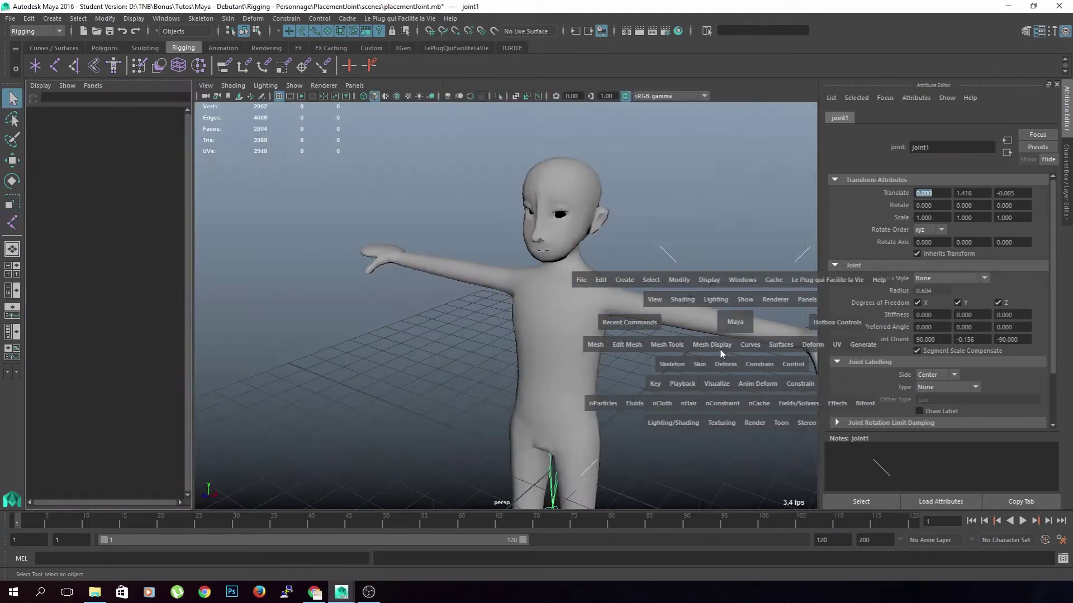
{"action": "key", "text": "space"}
{"action": "key", "text": "space"}
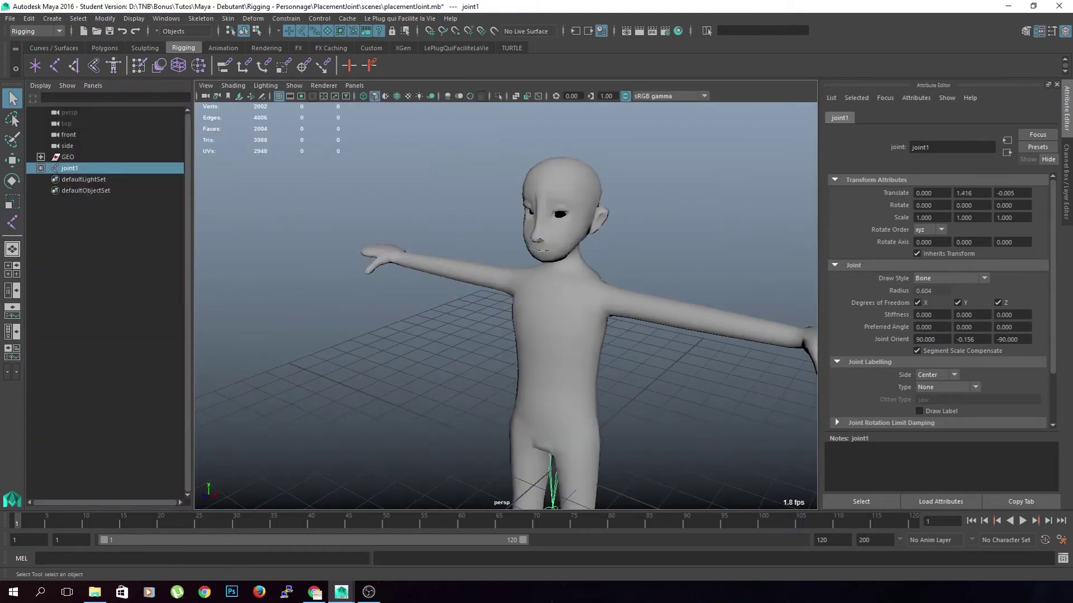
{"action": "left_click", "coordinate": [14, 269]}
{"action": "scroll", "coordinate": [665, 400], "scroll_direction": "up", "scroll_amount": 2}
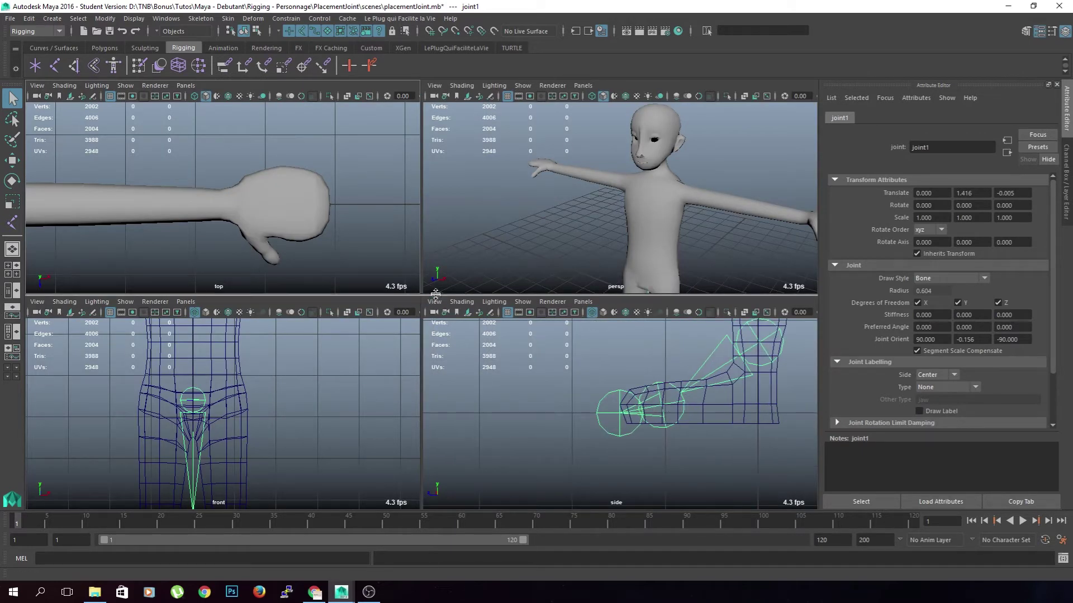
{"action": "left_click_drag", "start_coordinate": [435, 296], "coordinate": [439, 167]}
Step: Move the whole joint chain along X to about 0.81 so it sits inside the character's left leg, then deselect it
{"action": "scroll", "coordinate": [656, 344], "scroll_direction": "down", "scroll_amount": 3}
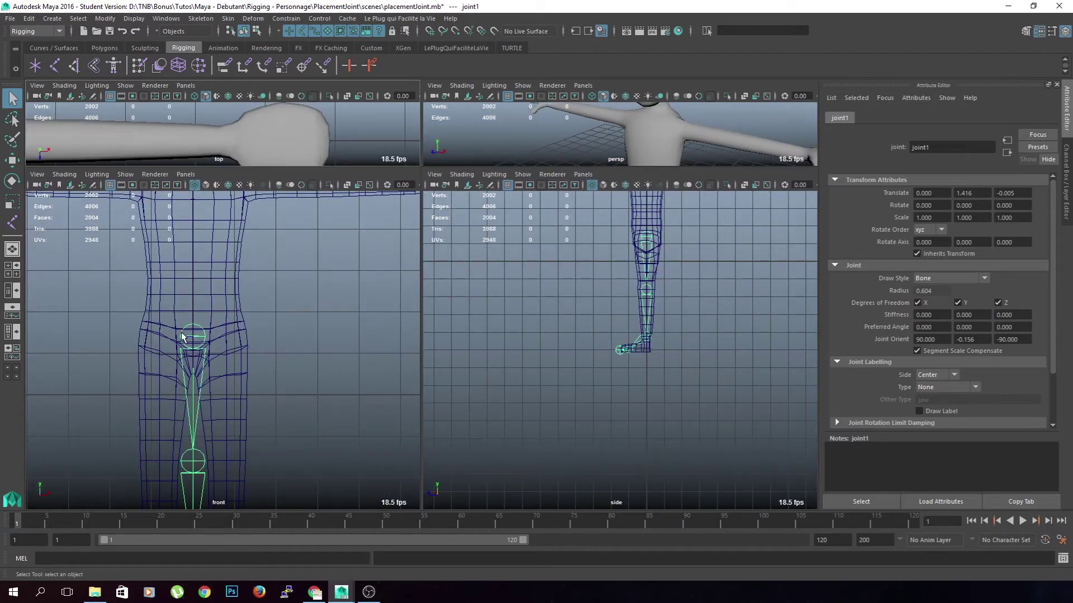
{"action": "scroll", "coordinate": [310, 384], "scroll_direction": "down", "scroll_amount": 5}
{"action": "middle_click_drag", "start_coordinate": [311, 384], "coordinate": [287, 334], "text": "alt"}
{"action": "scroll", "coordinate": [287, 334], "scroll_direction": "up", "scroll_amount": 3}
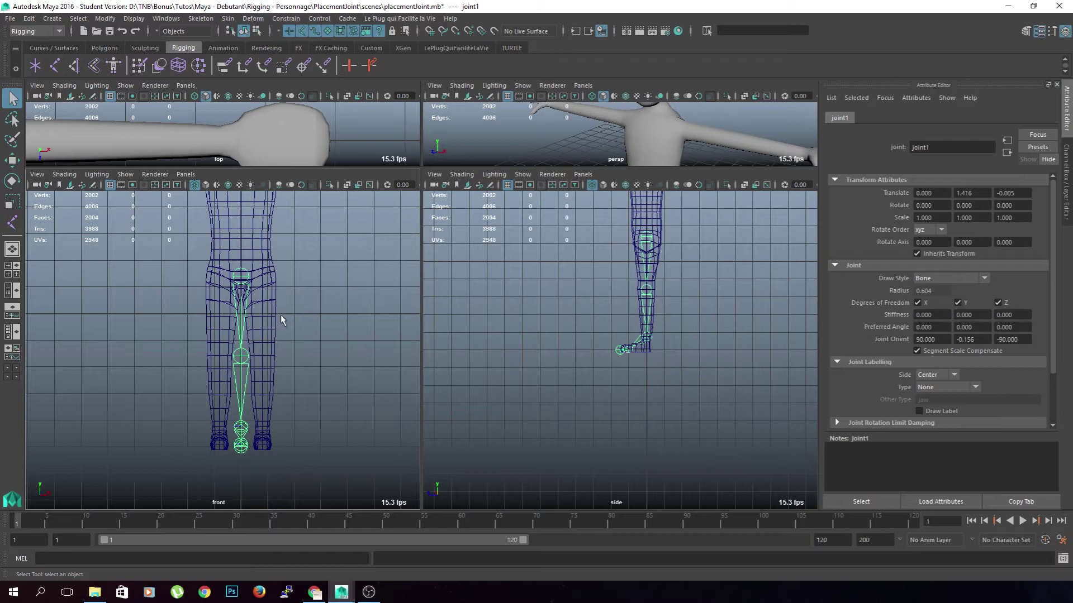
{"action": "key", "text": "w"}
{"action": "scroll", "coordinate": [319, 328], "scroll_direction": "up", "scroll_amount": 3}
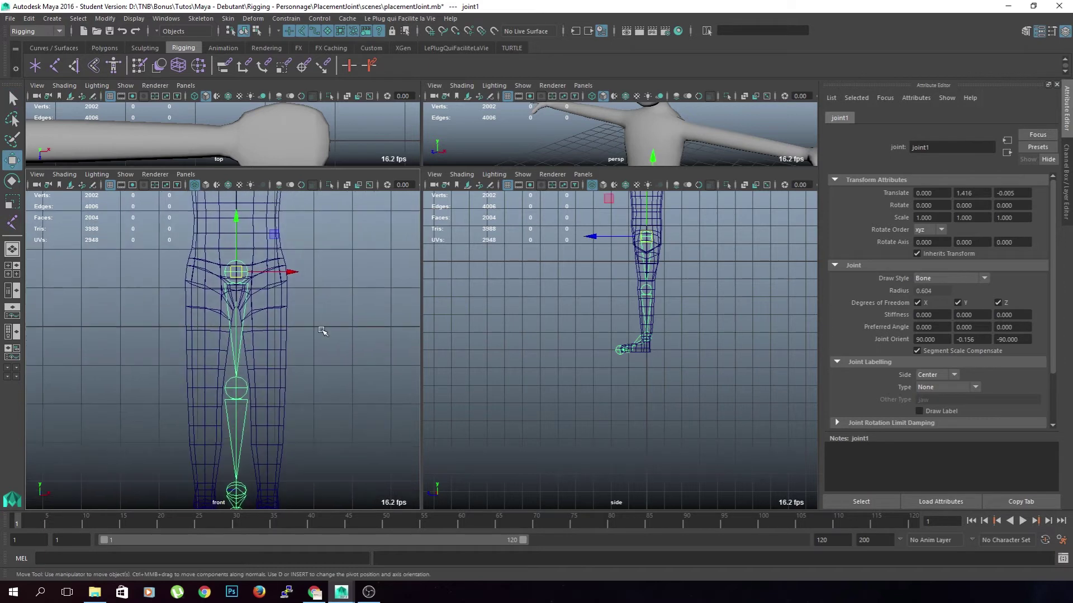
{"action": "left_click_drag", "start_coordinate": [295, 272], "coordinate": [325, 281]}
{"action": "scroll", "coordinate": [327, 316], "scroll_direction": "down", "scroll_amount": 4}
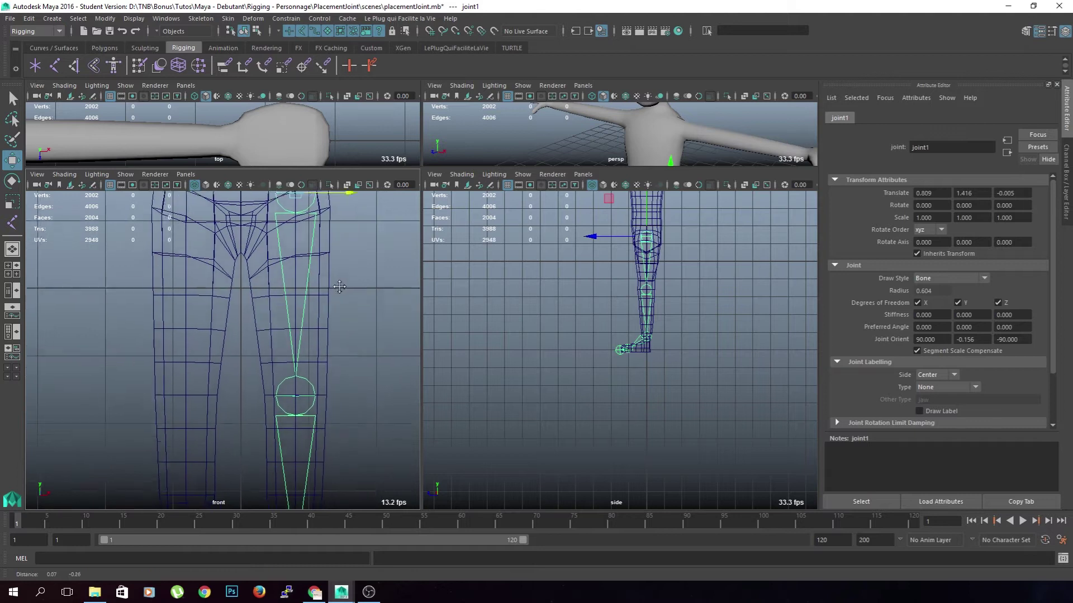
{"action": "middle_click_drag", "start_coordinate": [333, 303], "coordinate": [326, 323], "text": "alt"}
{"action": "left_click", "coordinate": [327, 330]}
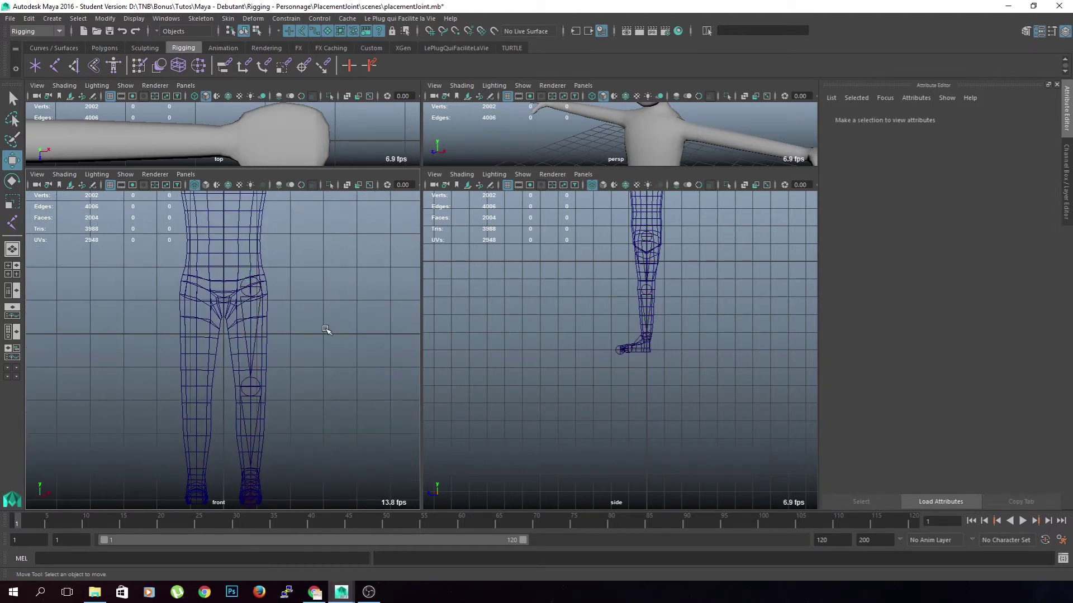
Step: Examine how the hip, knee and foot joints sit inside the leg mesh in the front and side views
{"action": "scroll", "coordinate": [326, 330], "scroll_direction": "up", "scroll_amount": 1}
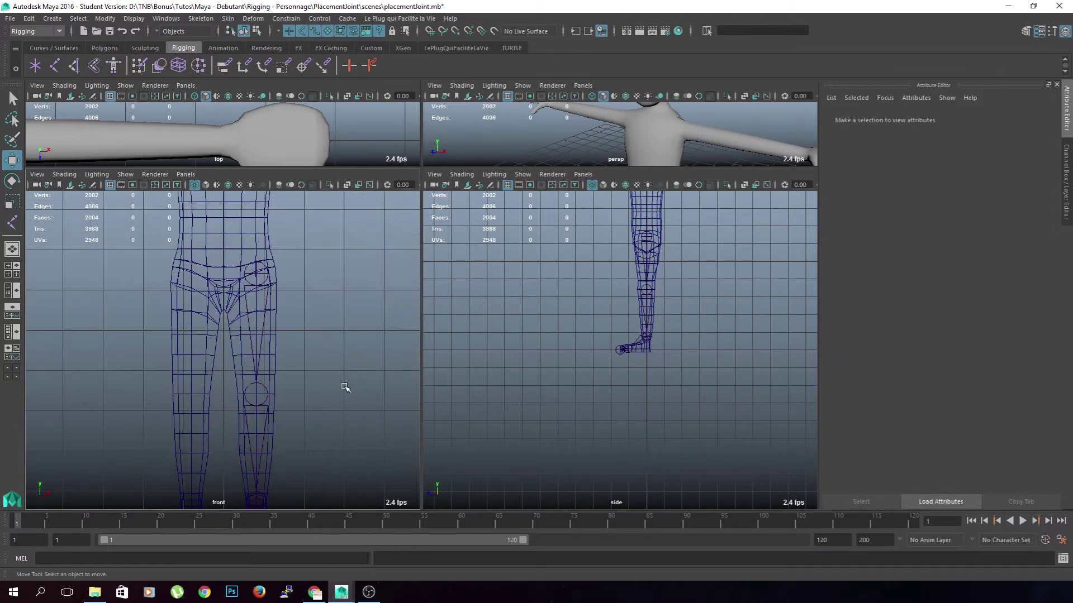
{"action": "left_click", "coordinate": [257, 274]}
{"action": "left_click", "coordinate": [309, 330]}
{"action": "scroll", "coordinate": [309, 329], "scroll_direction": "down", "scroll_amount": 3}
{"action": "scroll", "coordinate": [305, 322], "scroll_direction": "up", "scroll_amount": 3}
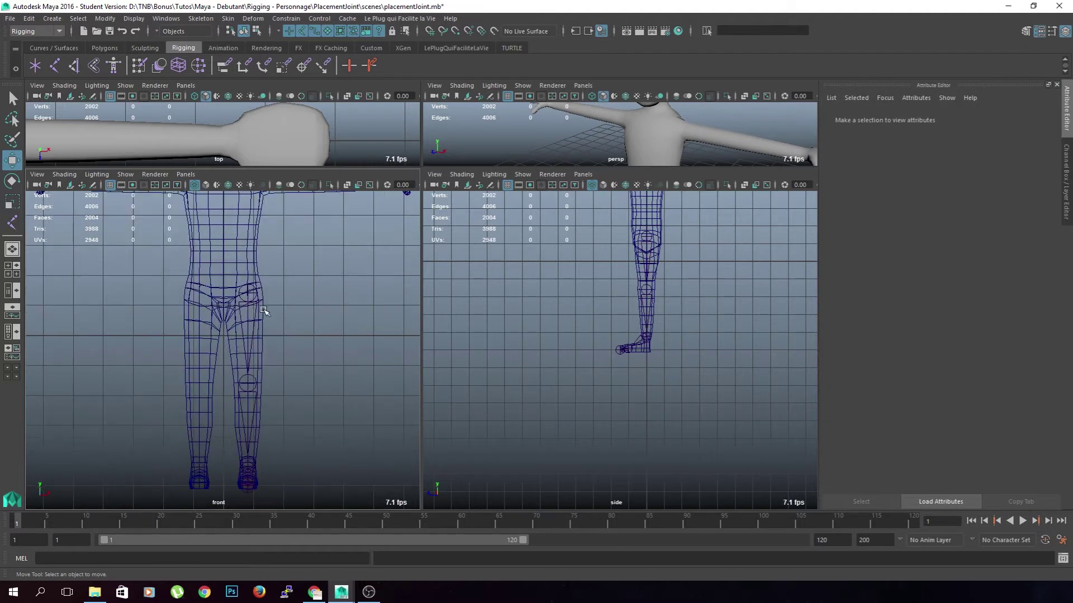
{"action": "scroll", "coordinate": [302, 372], "scroll_direction": "up", "scroll_amount": 2}
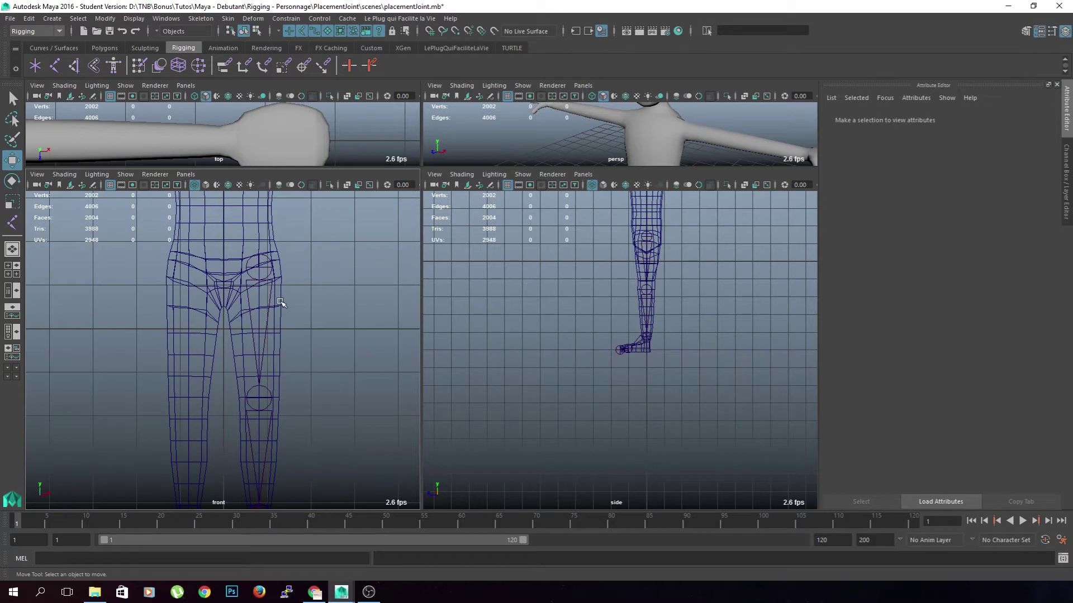
{"action": "left_click", "coordinate": [263, 264]}
{"action": "left_click", "coordinate": [262, 267]}
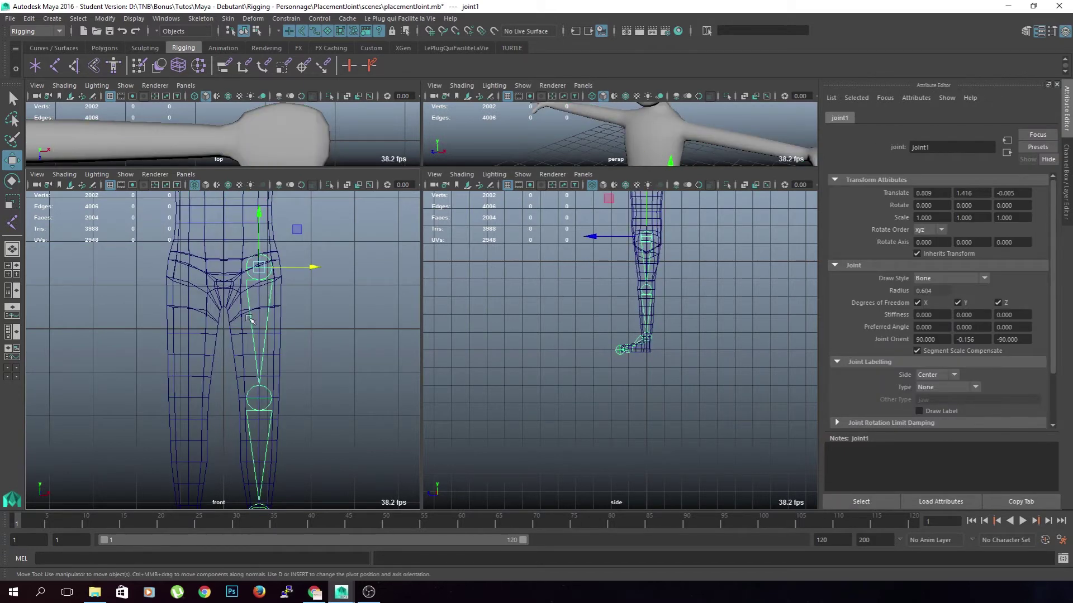
{"action": "scroll", "coordinate": [555, 342], "scroll_direction": "up", "scroll_amount": 4}
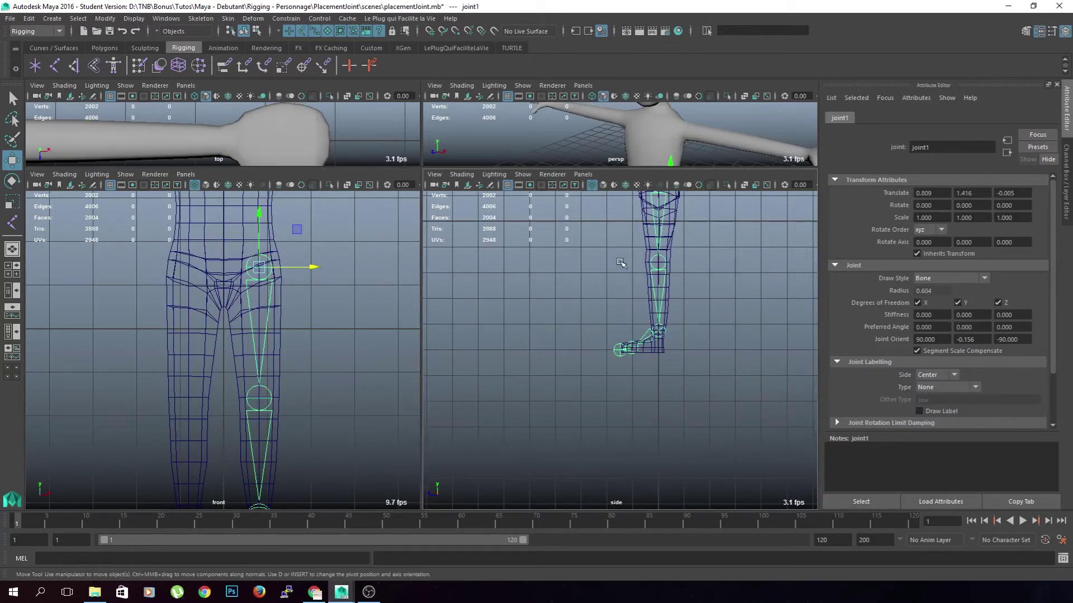
{"action": "scroll", "coordinate": [595, 352], "scroll_direction": "up", "scroll_amount": 2}
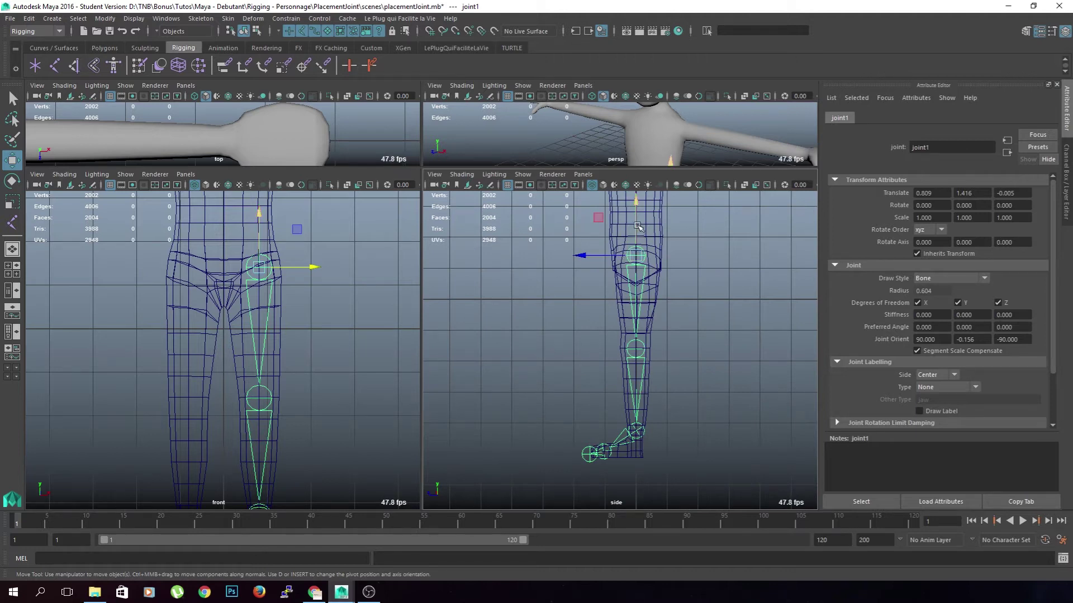
{"action": "scroll", "coordinate": [643, 217], "scroll_direction": "down", "scroll_amount": 3}
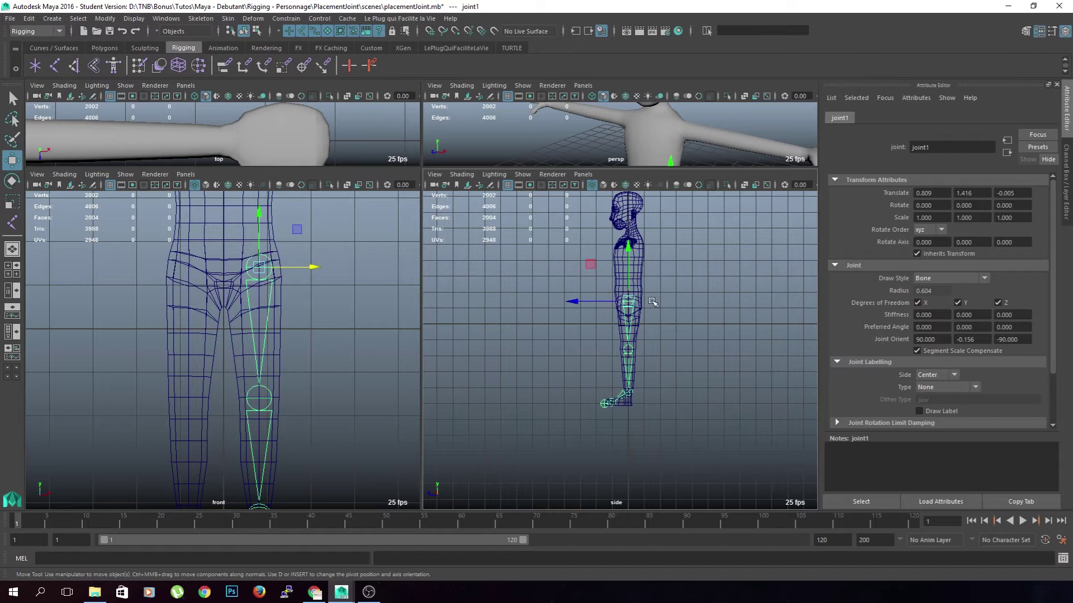
{"action": "left_click", "coordinate": [289, 291]}
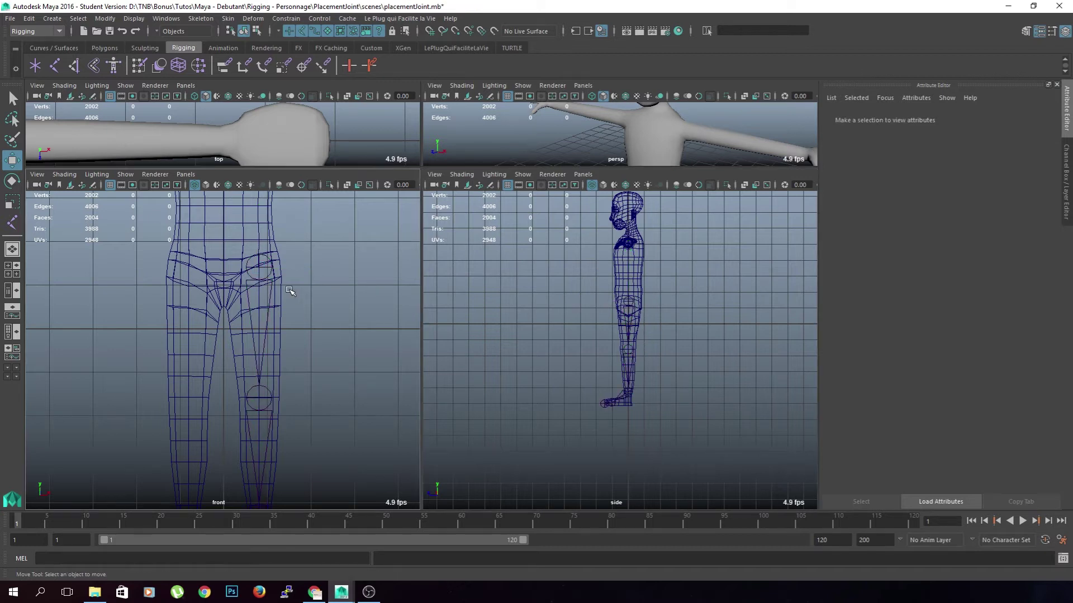
Step: Select the leg chain's hip joint and walk down its hierarchy to the ankle joint
{"action": "left_click", "coordinate": [264, 270]}
{"action": "key", "text": "Down"}
{"action": "scroll", "coordinate": [252, 379], "scroll_direction": "down", "scroll_amount": 3}
{"action": "key", "text": "Down"}
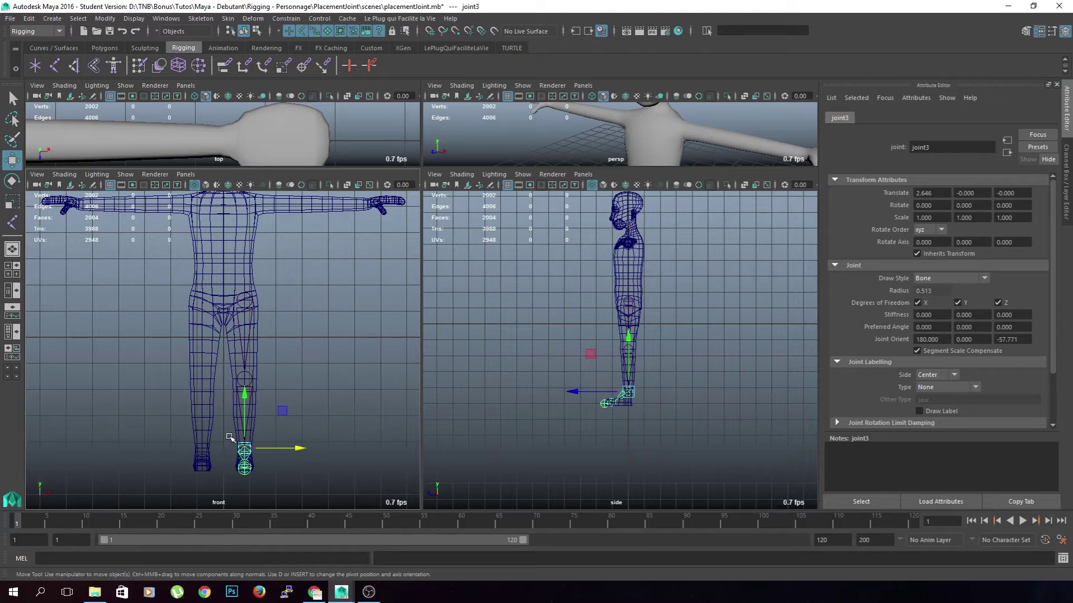
Step: Examine how the hip, knee, ankle and foot joints line up with the leg mesh in the front and side views
{"action": "left_click", "coordinate": [262, 372]}
{"action": "scroll", "coordinate": [261, 372], "scroll_direction": "up", "scroll_amount": 3}
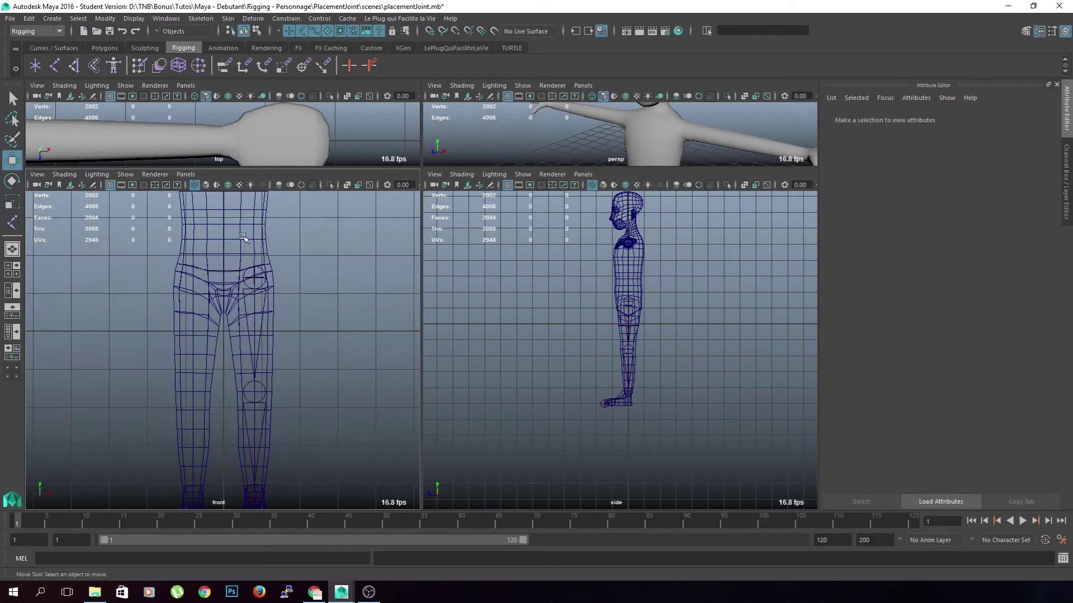
{"action": "scroll", "coordinate": [669, 339], "scroll_direction": "up", "scroll_amount": 3}
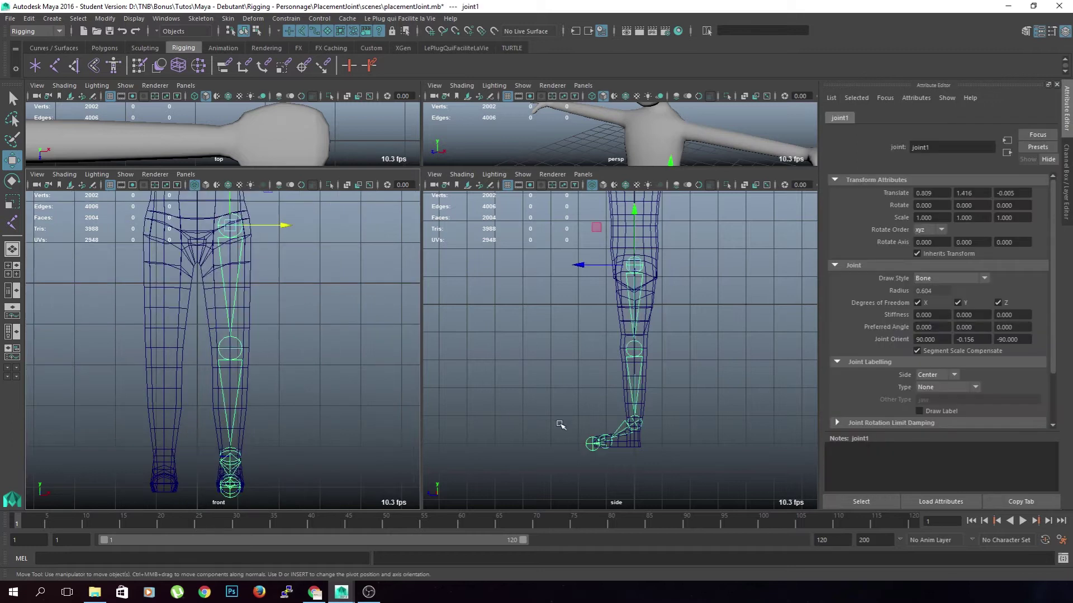
{"action": "scroll", "coordinate": [564, 426], "scroll_direction": "up", "scroll_amount": 8}
{"action": "middle_click_drag", "start_coordinate": [546, 427], "coordinate": [580, 250], "text": "alt"}
{"action": "middle_click_drag", "start_coordinate": [517, 394], "coordinate": [552, 248], "text": "alt"}
{"action": "middle_click_drag", "start_coordinate": [538, 329], "coordinate": [536, 299], "text": "alt"}
{"action": "middle_click_drag", "start_coordinate": [590, 174], "coordinate": [494, 400], "text": "alt"}
{"action": "middle_click_drag", "start_coordinate": [482, 347], "coordinate": [456, 424], "text": "alt"}
Step: Try to adjust the knee joint's pivot position in the side view, then undo it
{"action": "left_click", "coordinate": [667, 263]}
{"action": "scroll", "coordinate": [666, 268], "scroll_direction": "up", "scroll_amount": 4}
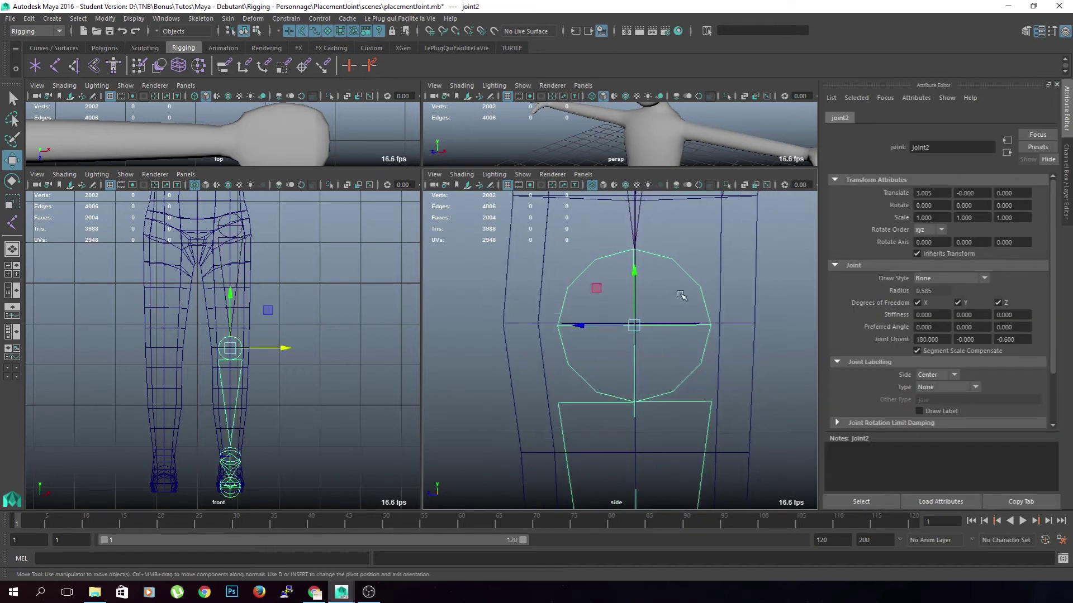
{"action": "key", "text": "d"}
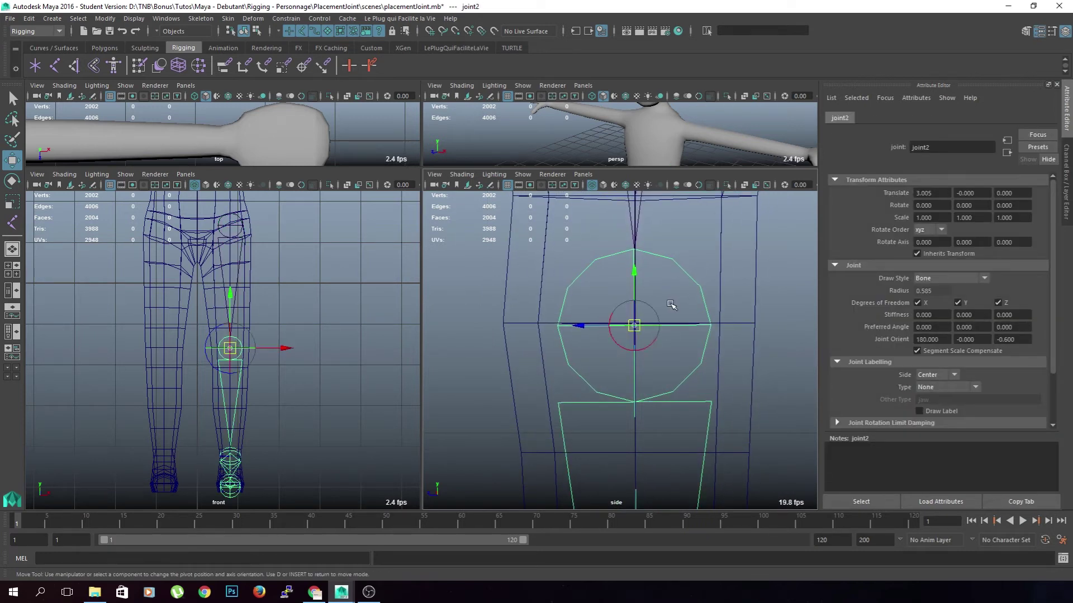
{"action": "key", "text": "d"}
{"action": "left_click", "coordinate": [635, 271]}
{"action": "key", "text": "ctrl+z"}
{"action": "scroll", "coordinate": [654, 273], "scroll_direction": "down", "scroll_amount": 12}
{"action": "middle_click_drag", "start_coordinate": [671, 261], "coordinate": [670, 279], "text": "alt"}
{"action": "left_click", "coordinate": [627, 277]}
{"action": "scroll", "coordinate": [622, 357], "scroll_direction": "up", "scroll_amount": 5}
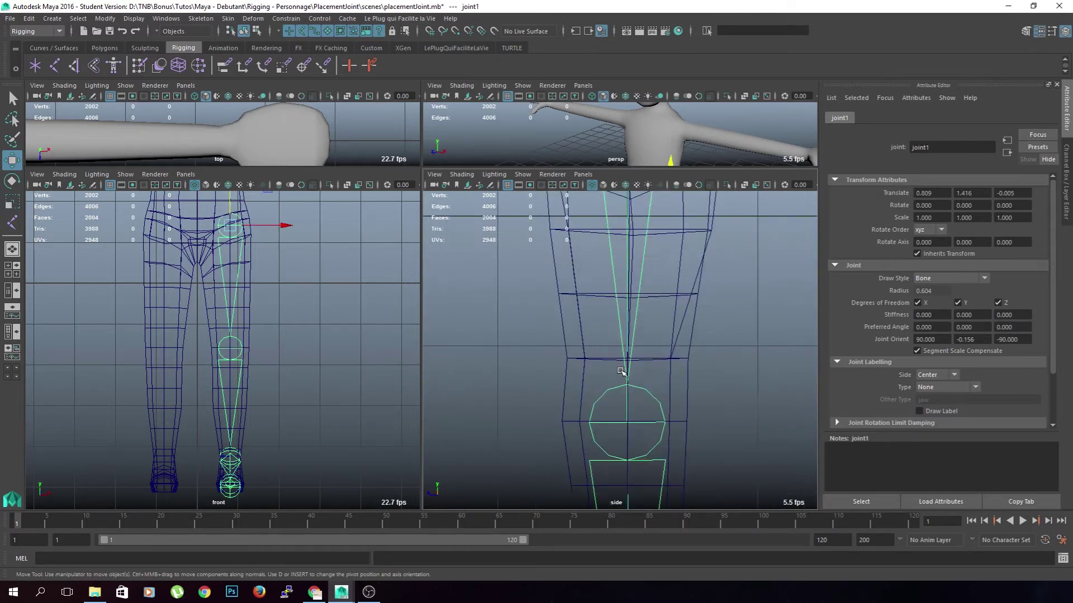
Step: Move only the knee joint slightly upward in the side view to a Translate X of about 2.997, leaving its child joints in place
{"action": "left_click", "coordinate": [658, 441]}
{"action": "middle_click_drag", "start_coordinate": [673, 419], "coordinate": [676, 328], "text": "alt"}
{"action": "mouse_move", "coordinate": [636, 306]}
{"action": "left_mouse_down"}
{"action": "mouse_move", "coordinate": [638, 319]}
{"action": "mouse_move", "coordinate": [646, 288]}
{"action": "left_mouse_up"}
{"action": "key", "text": "ctrl+z"}
{"action": "scroll", "coordinate": [654, 295], "scroll_direction": "up", "scroll_amount": 2}
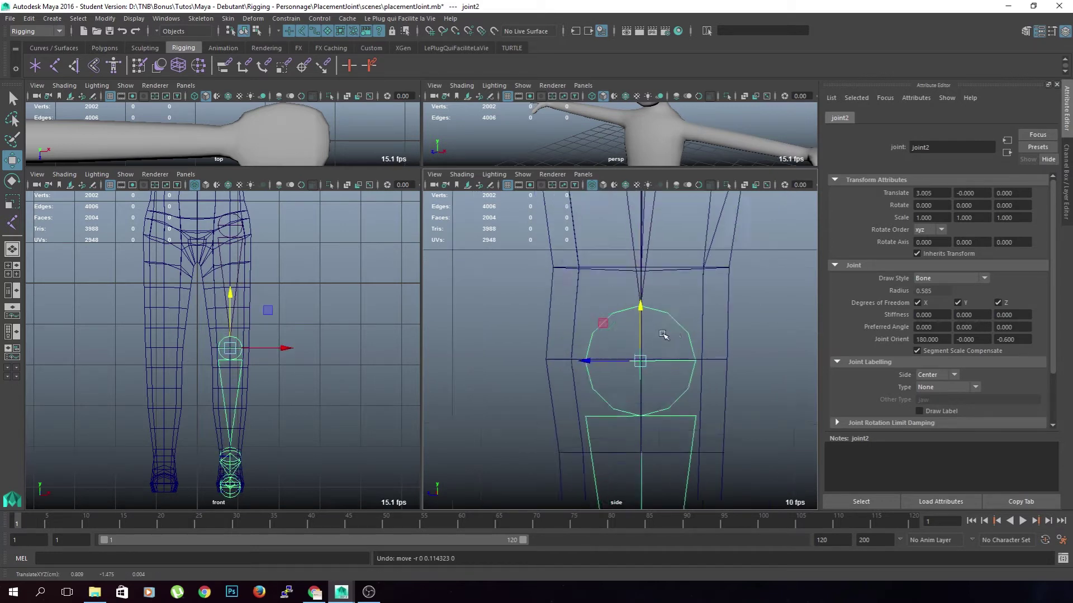
{"action": "key", "text": "Insert"}
{"action": "mouse_move", "coordinate": [653, 315]}
{"action": "left_mouse_down"}
{"action": "mouse_move", "coordinate": [654, 350]}
{"action": "mouse_move", "coordinate": [652, 309]}
{"action": "left_mouse_up"}
{"action": "key", "text": "Insert"}
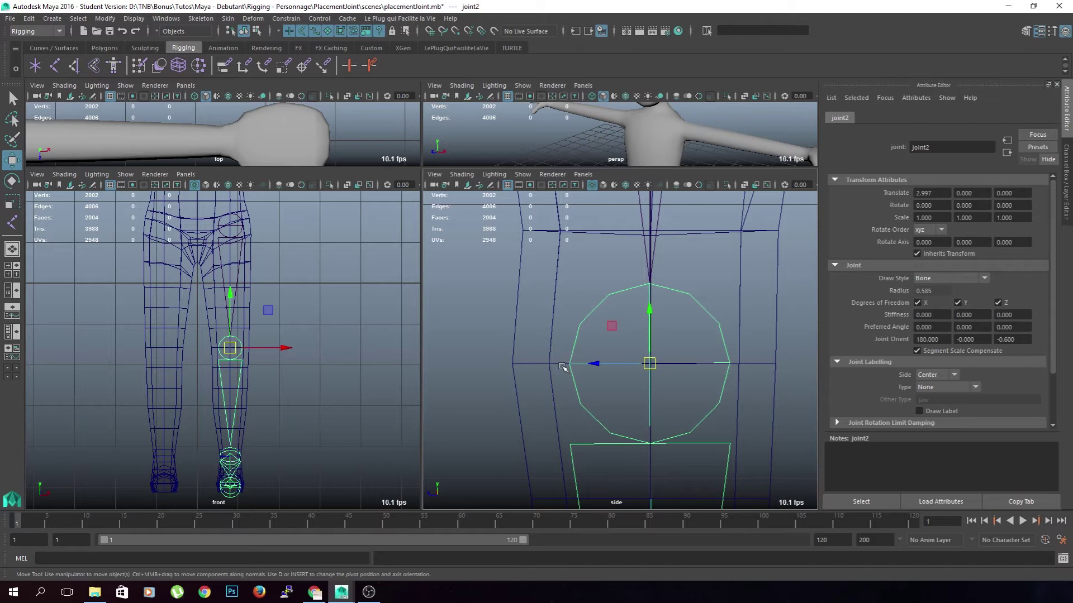
{"action": "left_click", "coordinate": [479, 358]}
{"action": "scroll", "coordinate": [475, 368], "scroll_direction": "down", "scroll_amount": 12}
{"action": "scroll", "coordinate": [481, 375], "scroll_direction": "up", "scroll_amount": 4}
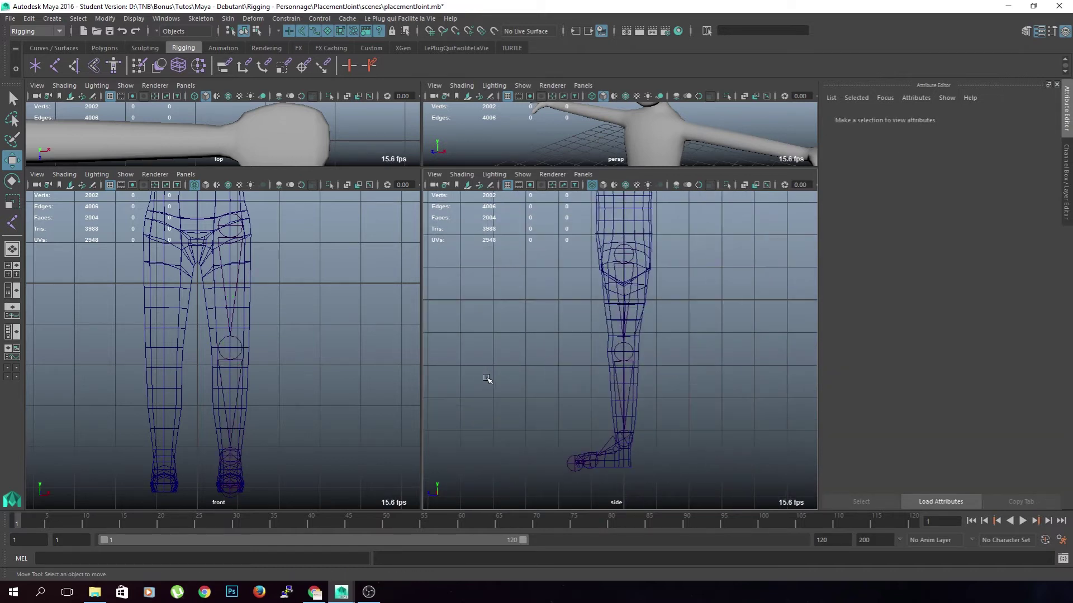
Step: Try to shift only the knee joint sideways along X in the front view, then undo it and deselect the joint
{"action": "scroll", "coordinate": [300, 377], "scroll_direction": "up", "scroll_amount": 1}
{"action": "middle_click_drag", "start_coordinate": [301, 363], "coordinate": [303, 419], "text": "alt"}
{"action": "scroll", "coordinate": [298, 358], "scroll_direction": "down", "scroll_amount": 6}
{"action": "middle_click_drag", "start_coordinate": [297, 366], "coordinate": [304, 345], "text": "alt"}
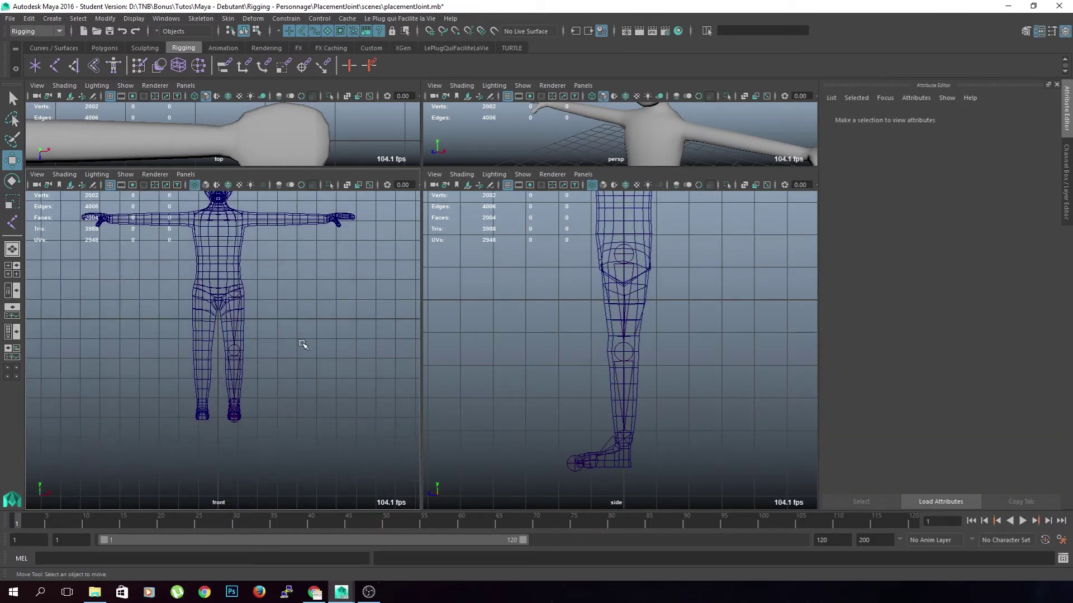
{"action": "scroll", "coordinate": [303, 347], "scroll_direction": "up", "scroll_amount": 4}
{"action": "left_click", "coordinate": [251, 351]}
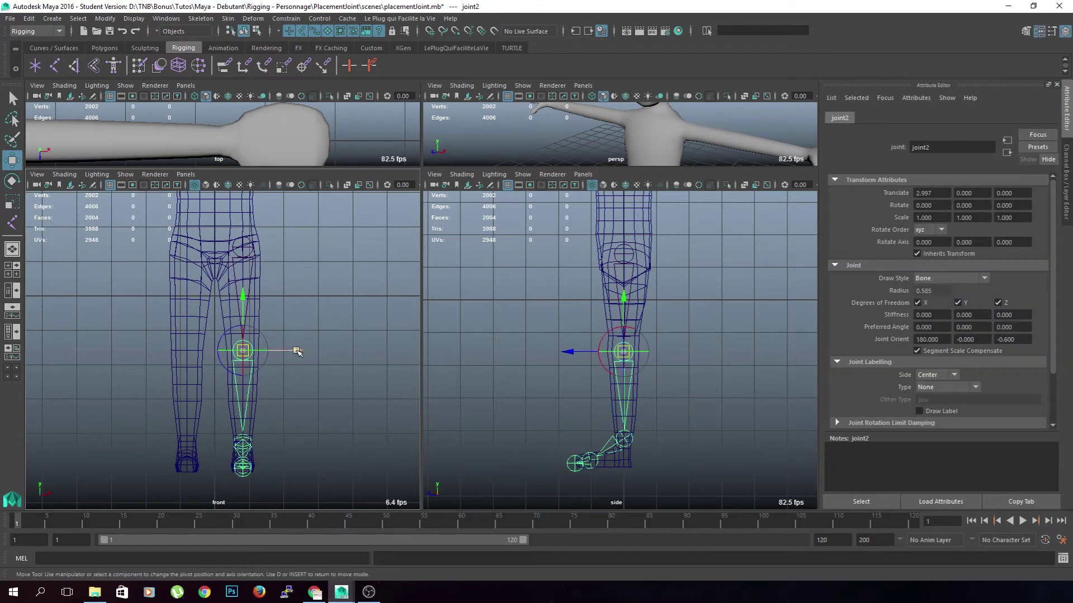
{"action": "left_click_drag", "start_coordinate": [294, 352], "coordinate": [346, 391]}
{"action": "key", "text": "ctrl+z"}
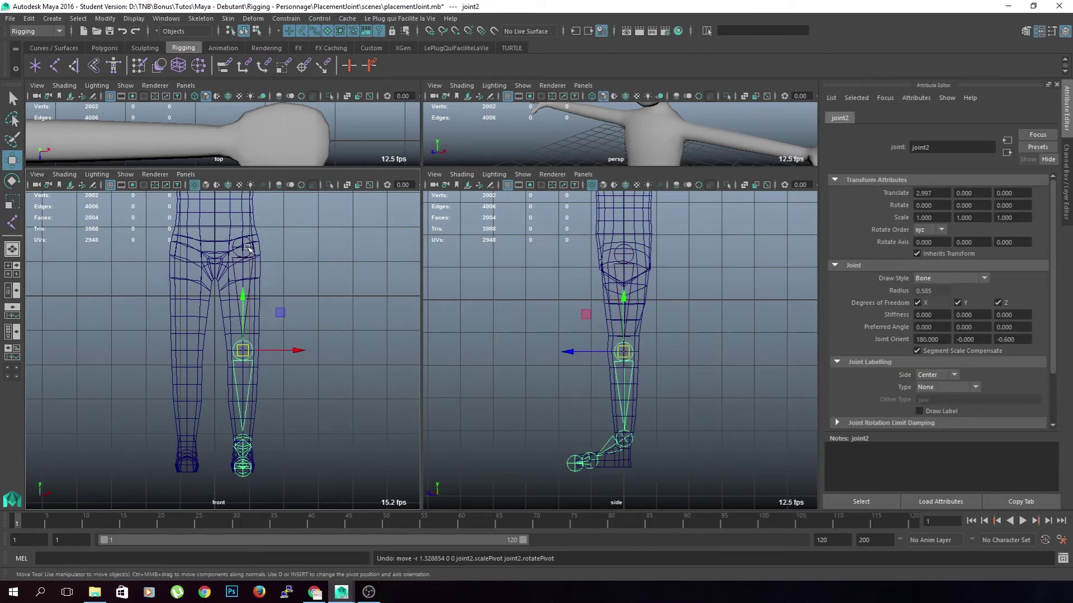
{"action": "left_click", "coordinate": [284, 437]}
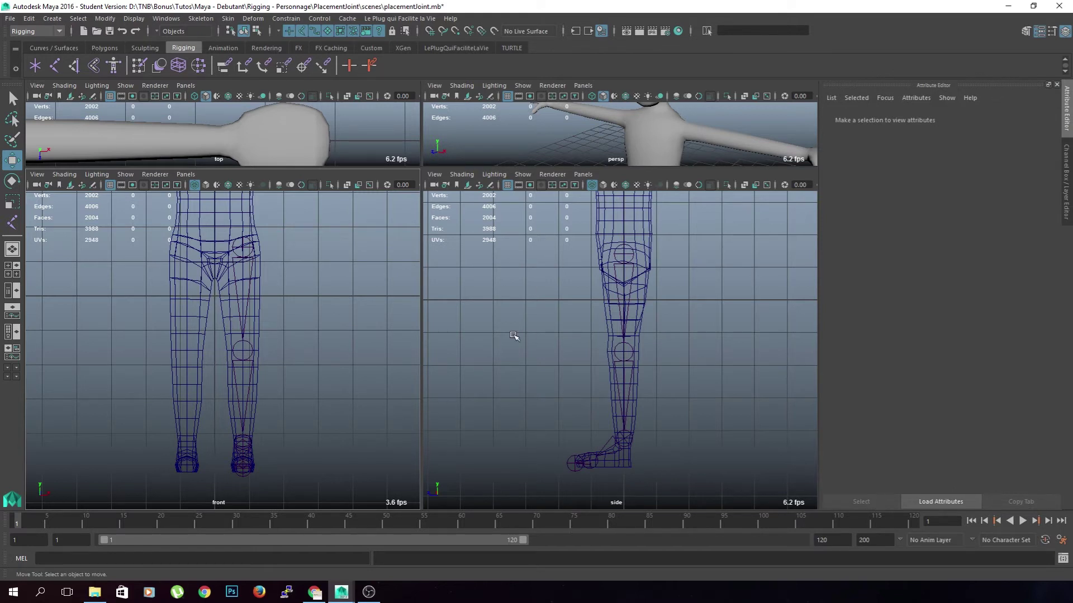
Step: Offset the knee joint outward to a Translate Z of about -0.583 with its children held in place, then undo the offset
{"action": "left_click", "coordinate": [243, 351]}
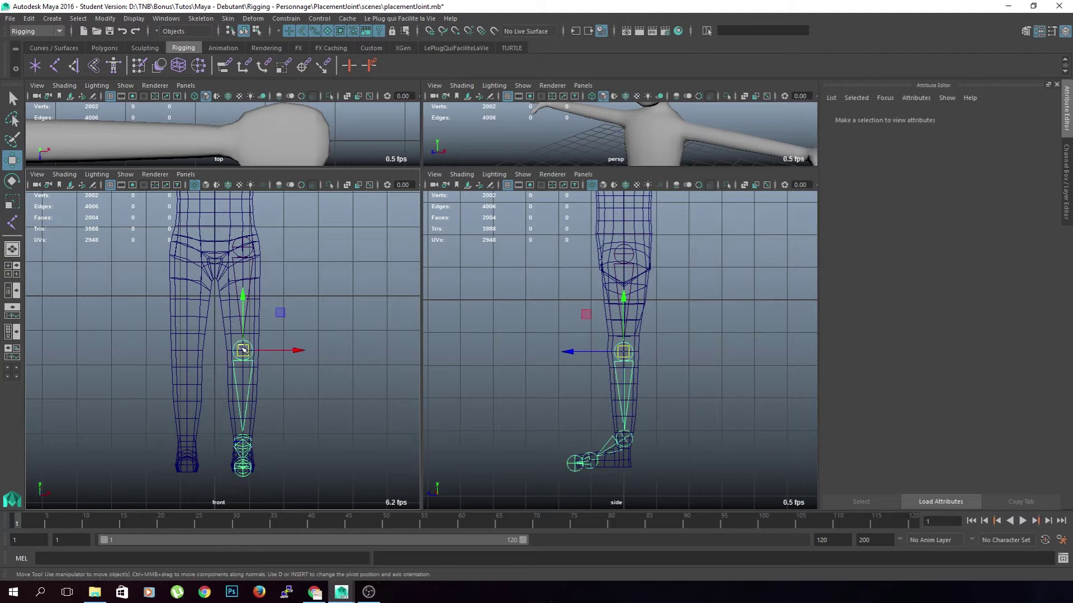
{"action": "key", "text": "d"}
{"action": "left_click_drag", "start_coordinate": [300, 360], "coordinate": [321, 352]}
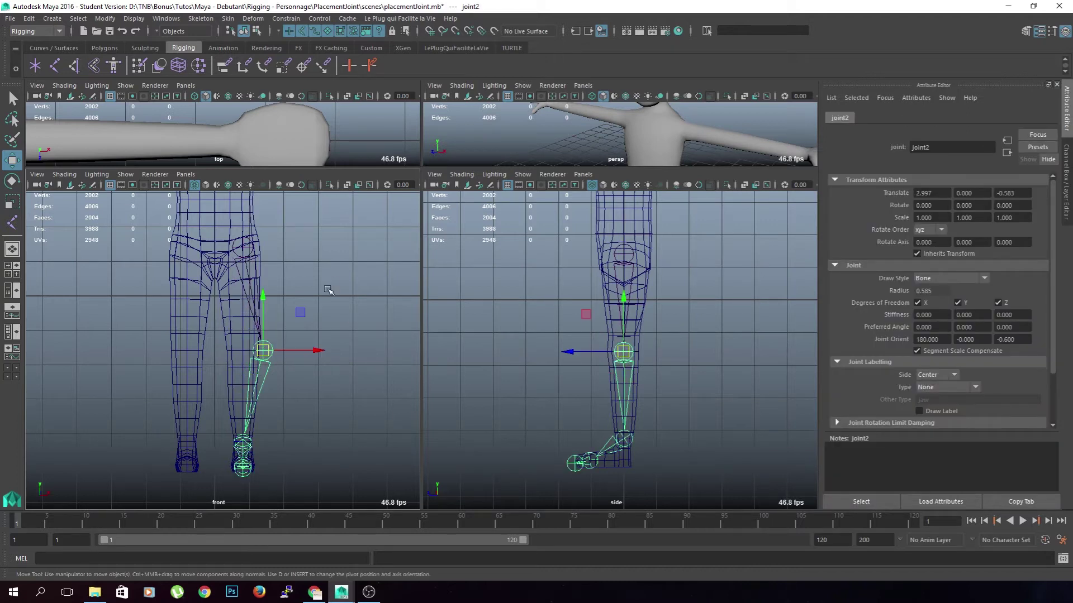
{"action": "key", "text": "ctrl+z"}
{"action": "left_click", "coordinate": [313, 431]}
Step: Create a locator at the left hip joint and duplicate it to mark the knee and ankle positions
{"action": "scroll", "coordinate": [328, 430], "scroll_direction": "up", "scroll_amount": 5}
{"action": "scroll", "coordinate": [337, 375], "scroll_direction": "down", "scroll_amount": 5}
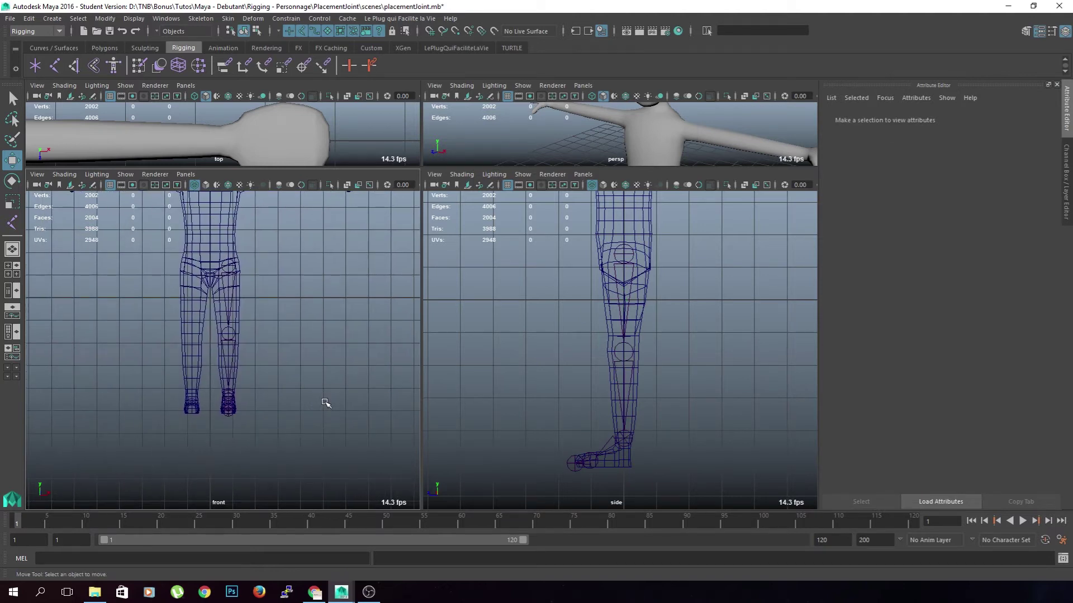
{"action": "scroll", "coordinate": [346, 390], "scroll_direction": "up", "scroll_amount": 1}
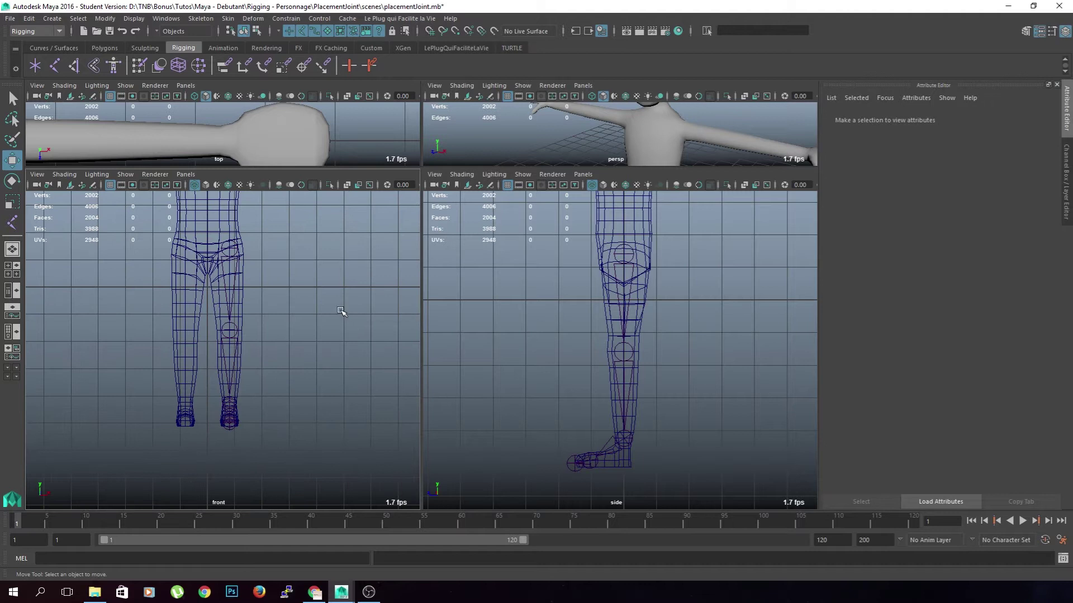
{"action": "scroll", "coordinate": [341, 310], "scroll_direction": "up", "scroll_amount": 2}
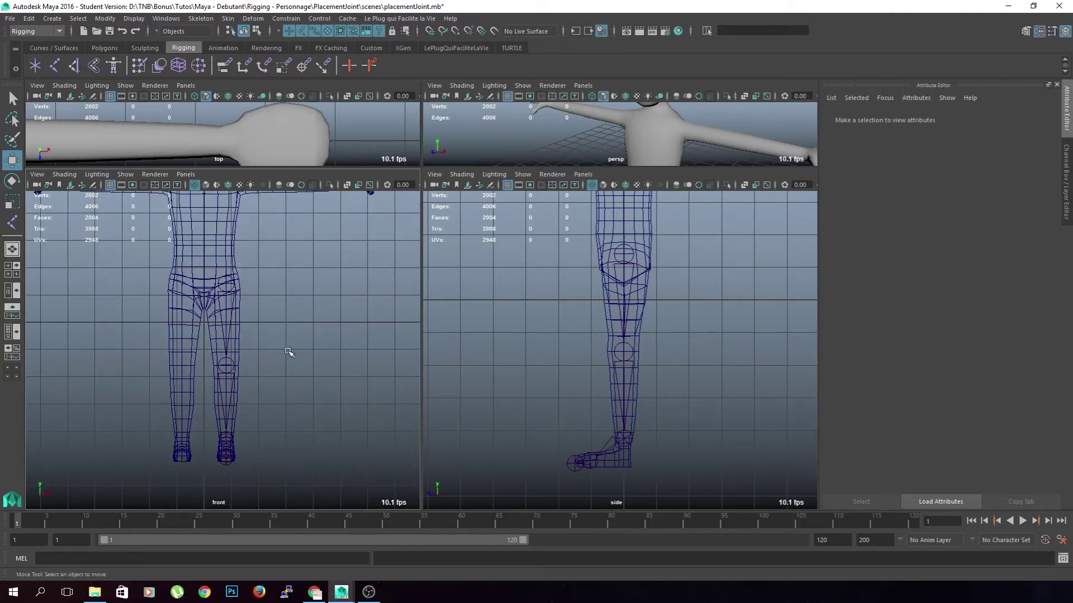
{"action": "scroll", "coordinate": [288, 355], "scroll_direction": "up", "scroll_amount": 3}
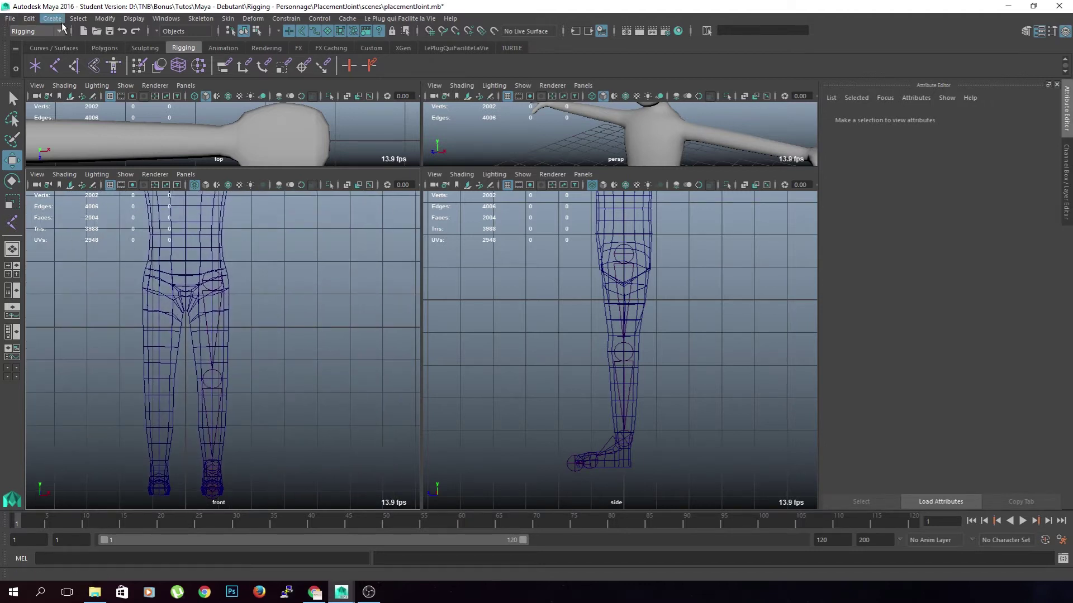
{"action": "left_click", "coordinate": [52, 19]}
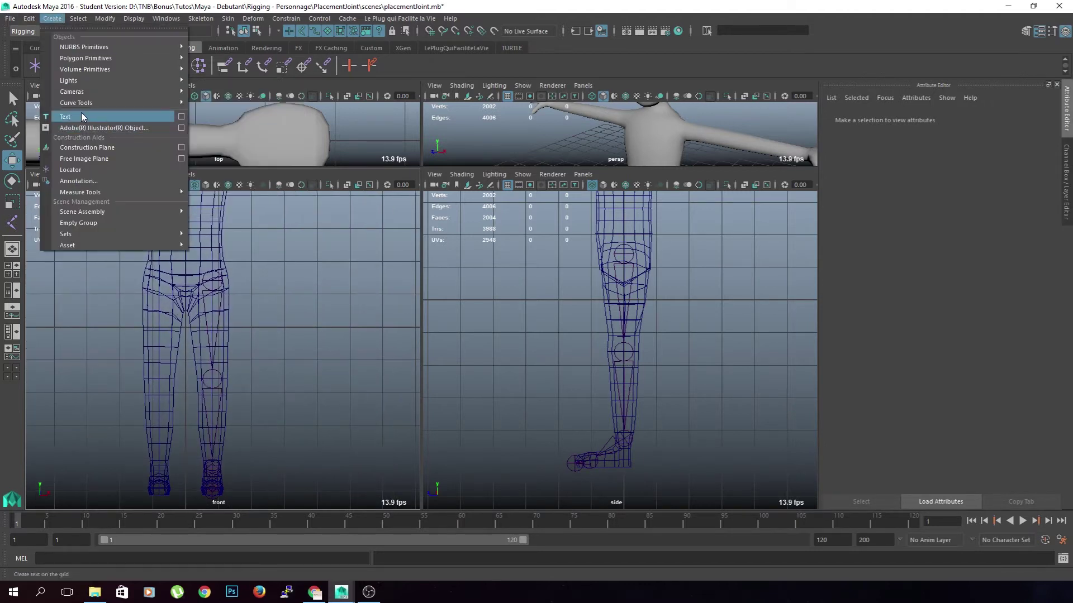
{"action": "left_click", "coordinate": [72, 170]}
{"action": "middle_click_drag", "start_coordinate": [229, 291], "coordinate": [253, 248]}
{"action": "left_click_drag", "start_coordinate": [253, 247], "coordinate": [253, 247]}
{"action": "middle_click", "coordinate": [728, 272]}
{"action": "key", "text": "ctrl+d"}
{"action": "middle_click_drag", "start_coordinate": [631, 229], "coordinate": [587, 315]}
{"action": "key", "text": "shift+d"}
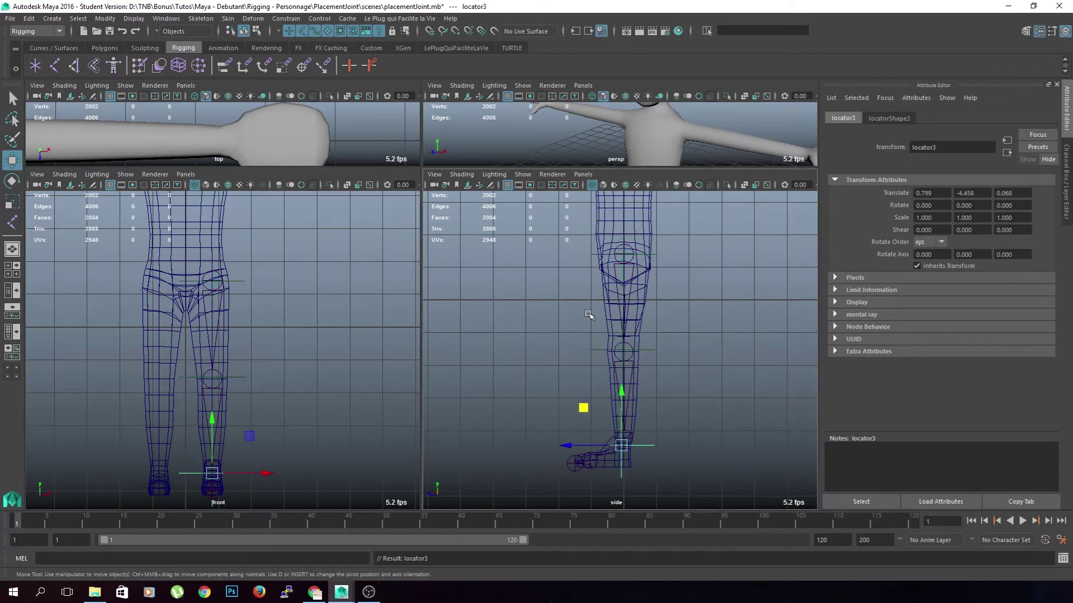
Step: Compare the translate values of the knee and ankle locators, and select all three leg locators together
{"action": "left_click", "coordinate": [357, 408]}
{"action": "middle_click_drag", "start_coordinate": [303, 450], "coordinate": [317, 375], "text": "alt"}
{"action": "scroll", "coordinate": [308, 335], "scroll_direction": "up", "scroll_amount": 3}
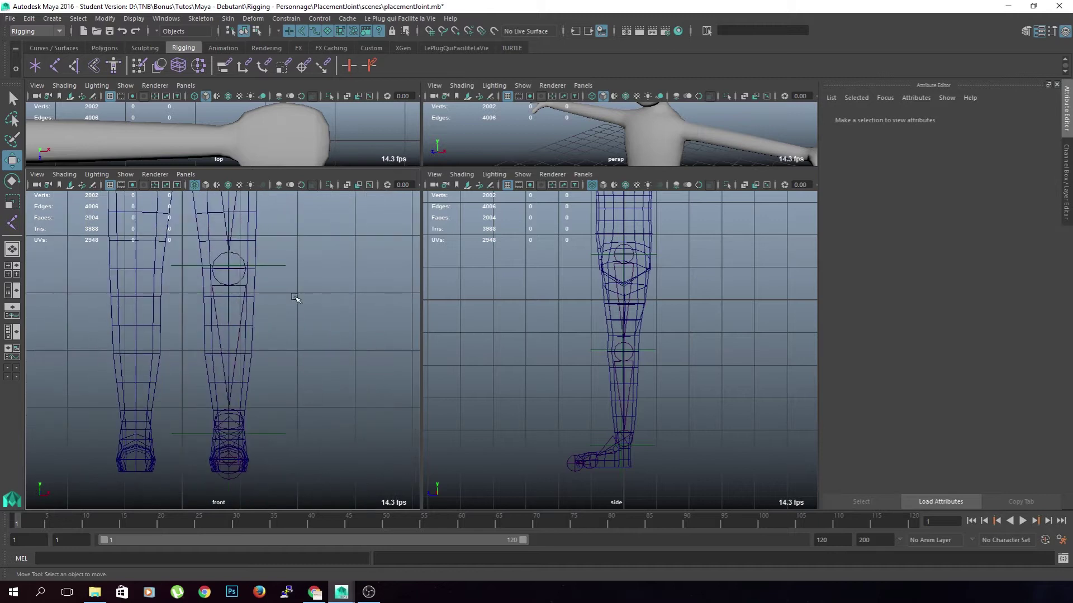
{"action": "left_click_drag", "start_coordinate": [300, 247], "coordinate": [271, 308]}
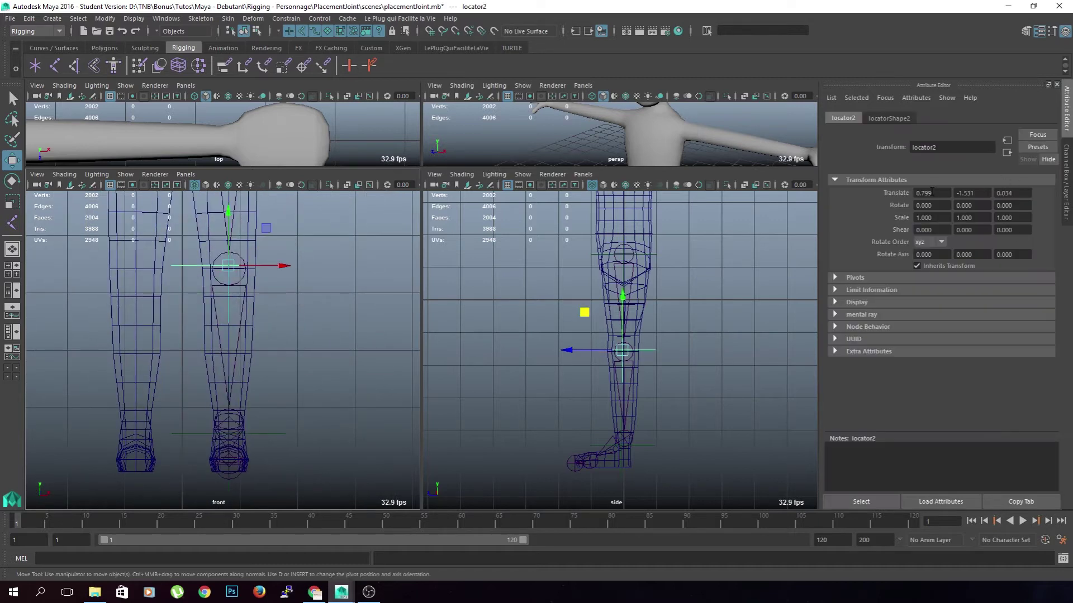
{"action": "left_click_drag", "start_coordinate": [286, 408], "coordinate": [259, 463]}
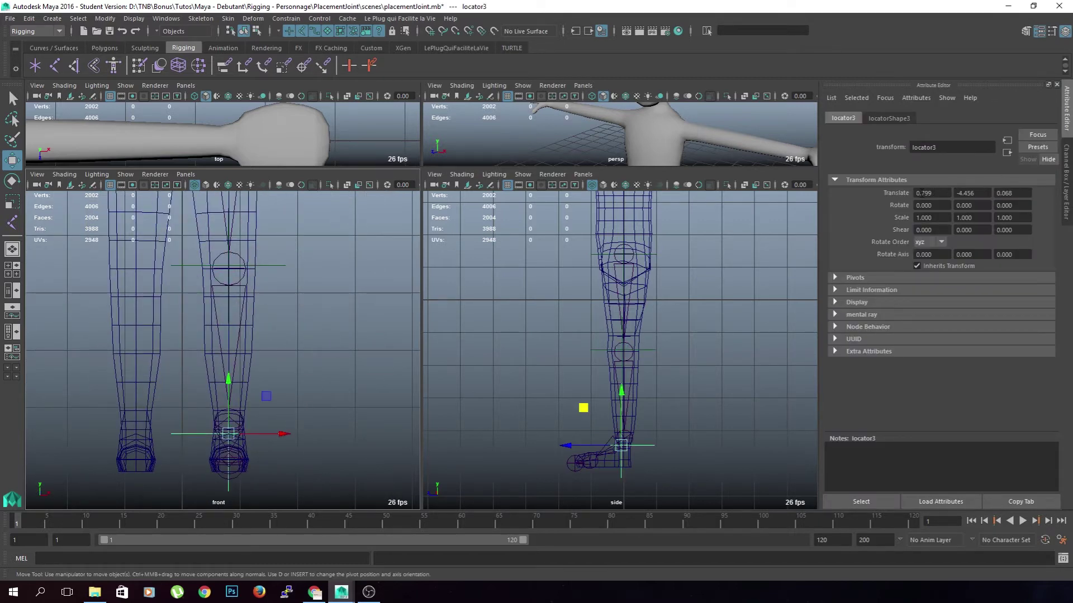
{"action": "scroll", "coordinate": [292, 392], "scroll_direction": "down", "scroll_amount": 5}
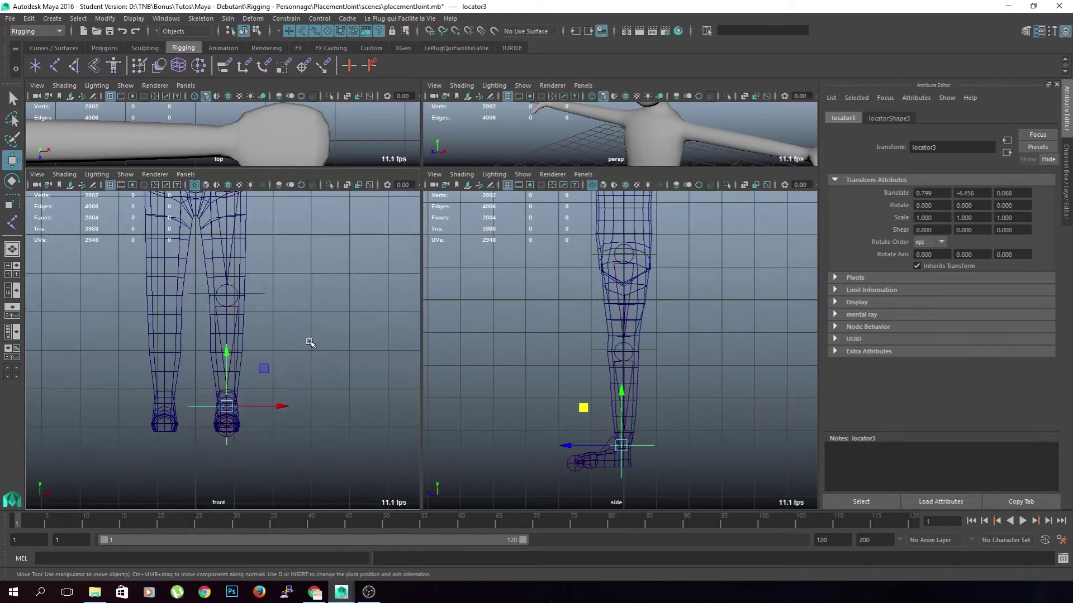
{"action": "left_click_drag", "start_coordinate": [279, 224], "coordinate": [202, 439]}
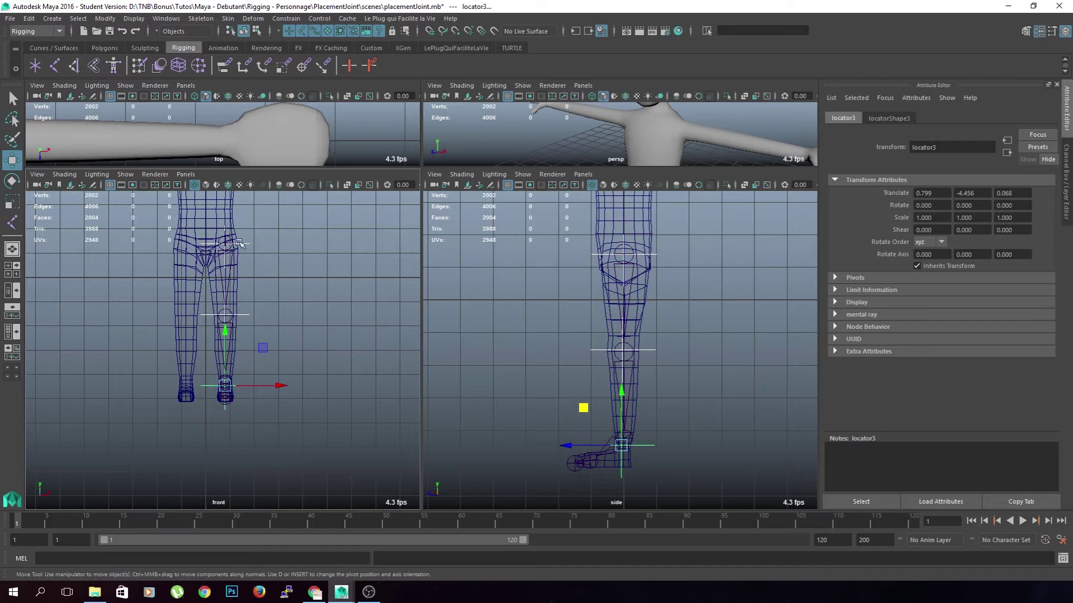
{"action": "left_click_drag", "start_coordinate": [939, 193], "coordinate": [882, 194]}
{"action": "scroll", "coordinate": [347, 338], "scroll_direction": "up", "scroll_amount": 8}
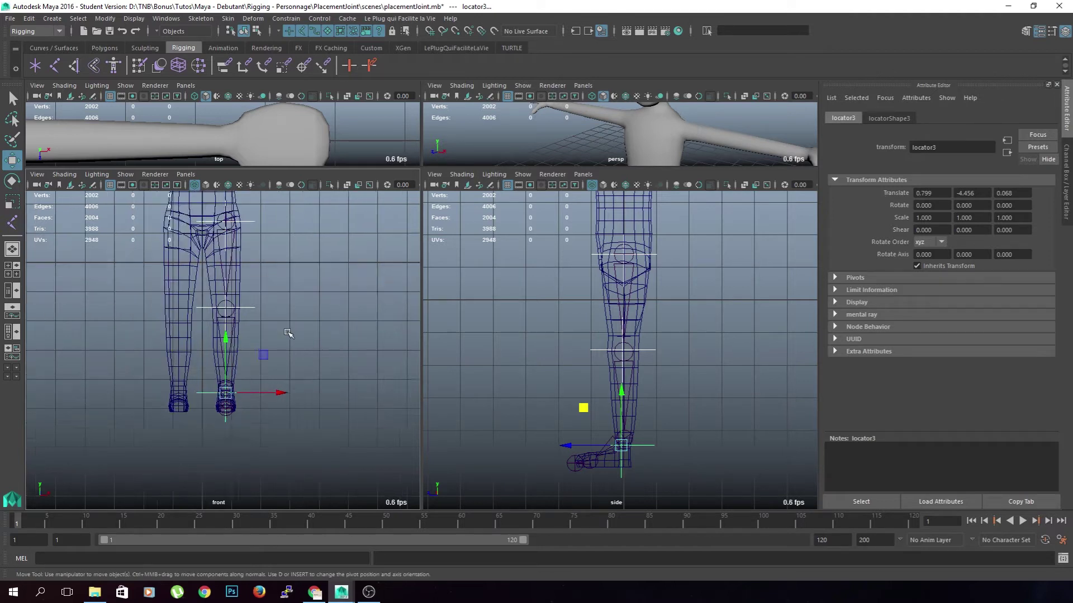
Step: Try to snap only the knee joint onto the knee locator in the front view, then undo the move
{"action": "left_click", "coordinate": [335, 342]}
{"action": "middle_click_drag", "start_coordinate": [330, 274], "coordinate": [310, 366], "text": "alt"}
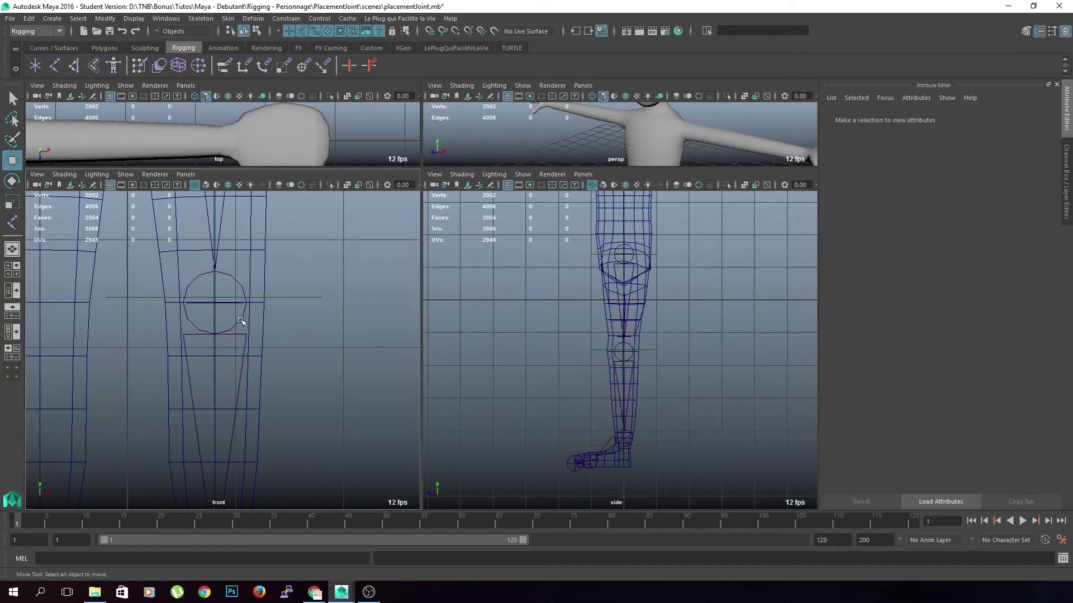
{"action": "left_click", "coordinate": [234, 284]}
{"action": "key", "text": "d"}
{"action": "key", "text": "v"}
{"action": "left_click_drag", "start_coordinate": [215, 304], "coordinate": [215, 293]}
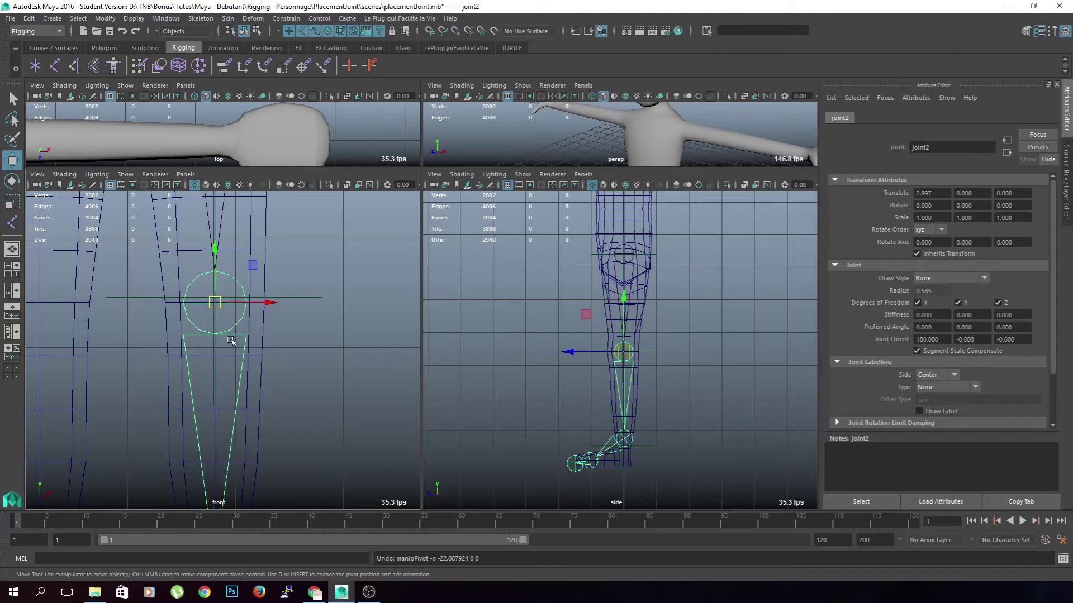
{"action": "key", "text": "v"}
{"action": "key", "text": "d"}
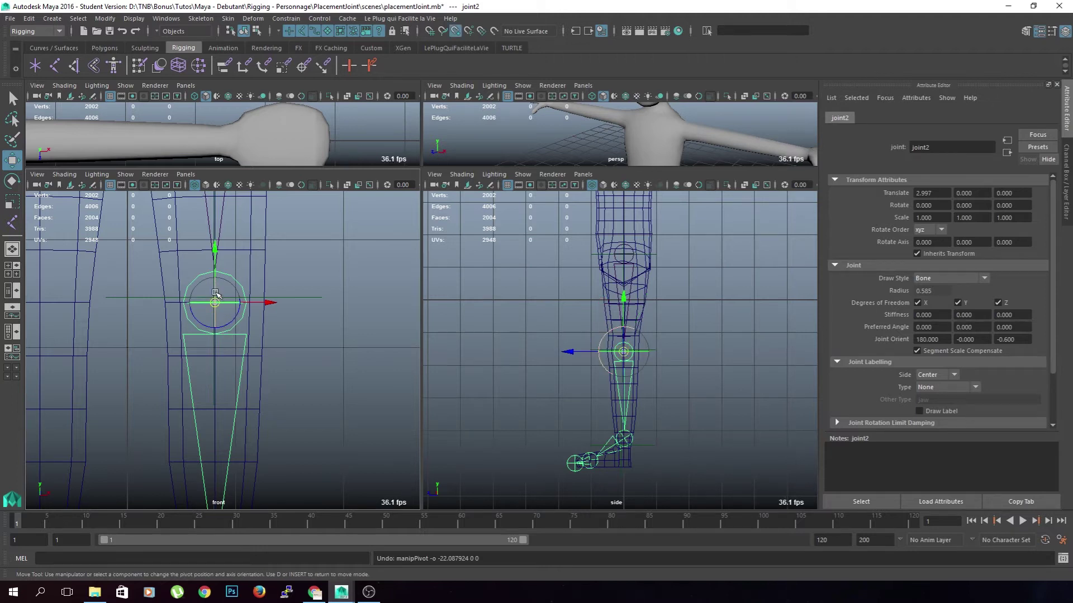
{"action": "left_click_drag", "start_coordinate": [216, 252], "coordinate": [216, 297]}
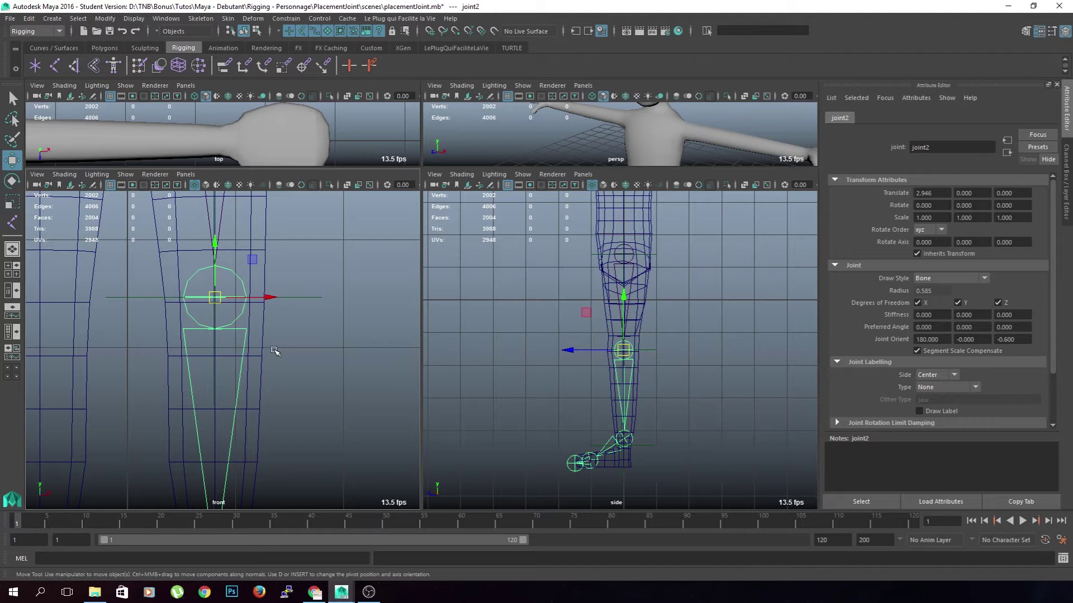
{"action": "key", "text": "ctrl+z"}
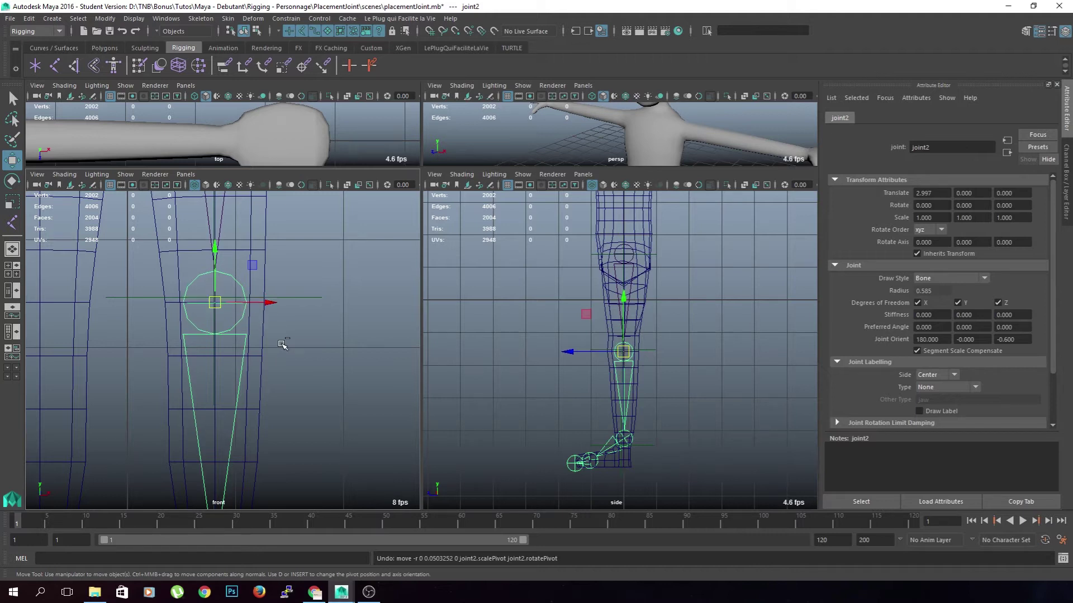
{"action": "left_click", "coordinate": [309, 334]}
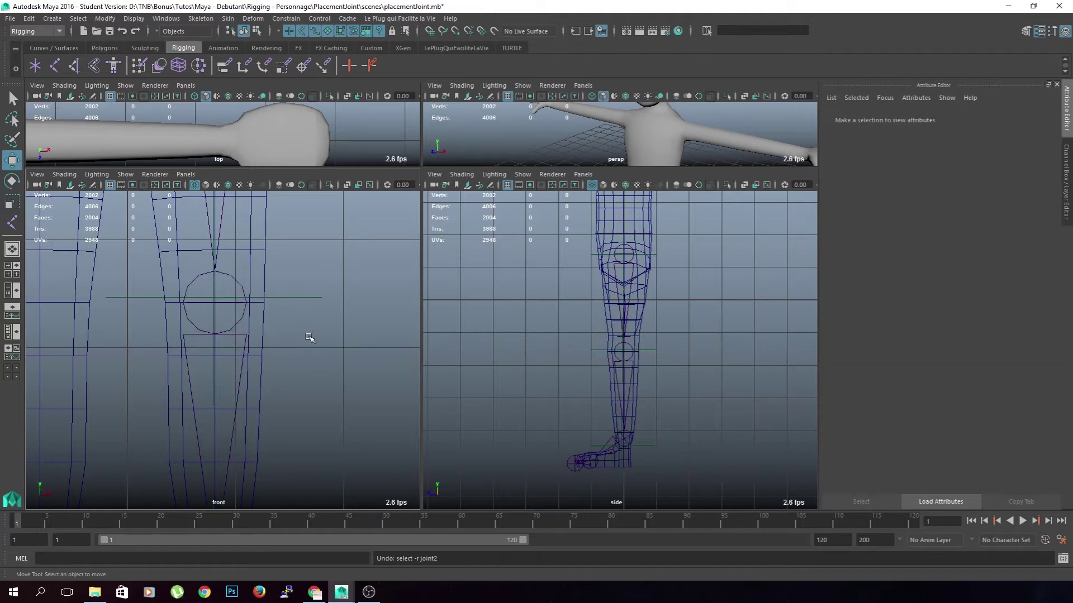
Step: Delete the three guide locators from the left leg
{"action": "scroll", "coordinate": [305, 351], "scroll_direction": "down", "scroll_amount": 5}
{"action": "left_click_drag", "start_coordinate": [270, 247], "coordinate": [243, 426]}
{"action": "key", "text": "Delete"}
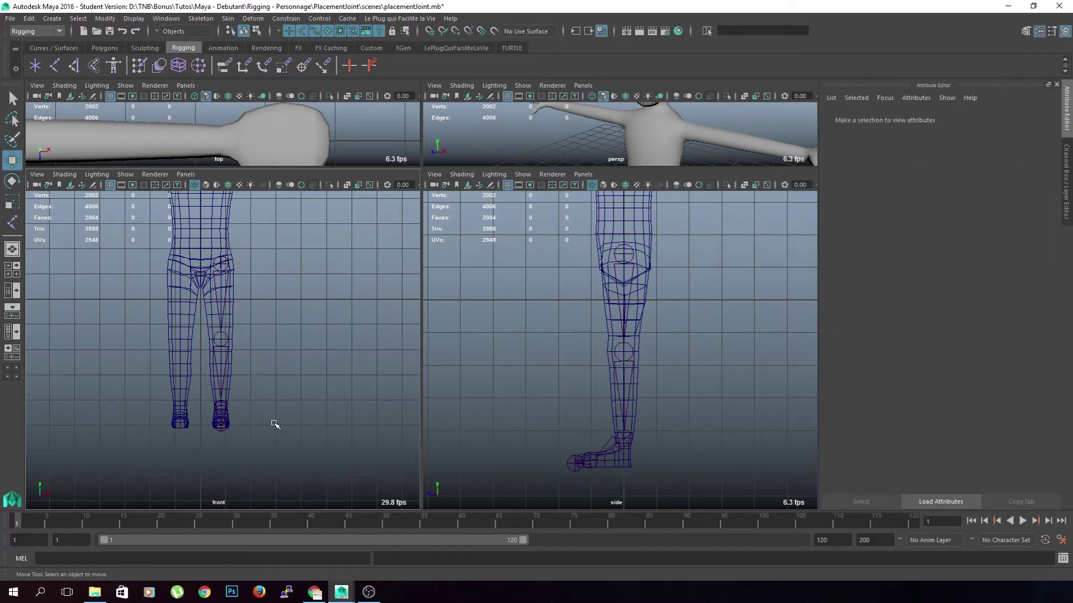
Step: Examine the left hip joint's placement inside the body mesh in the front and side views
{"action": "scroll", "coordinate": [275, 424], "scroll_direction": "up", "scroll_amount": 8}
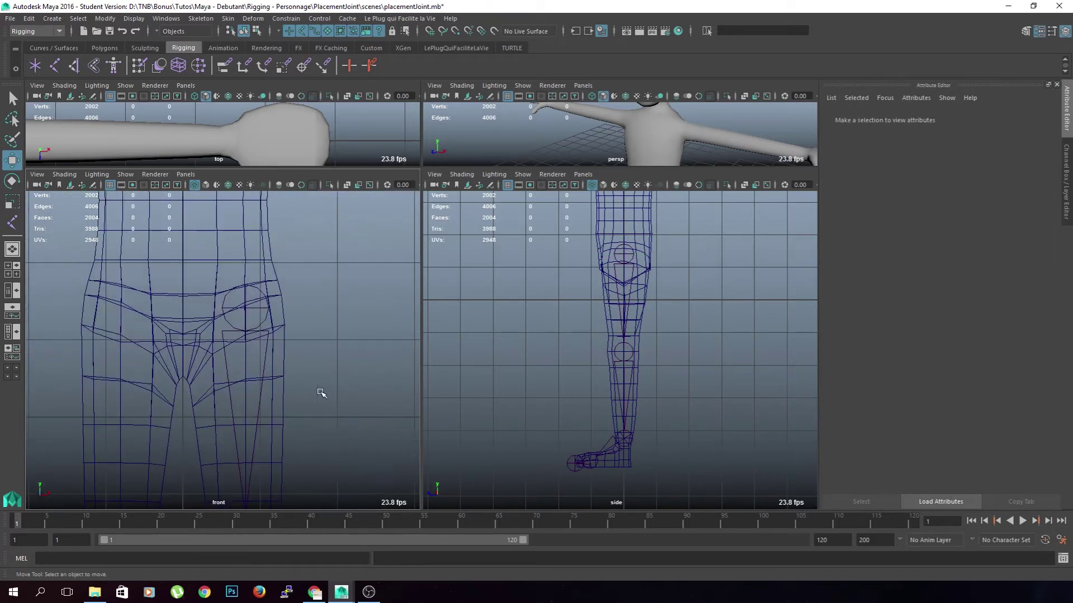
{"action": "left_click", "coordinate": [259, 309]}
{"action": "middle_click_drag", "start_coordinate": [355, 391], "coordinate": [369, 341], "text": "alt"}
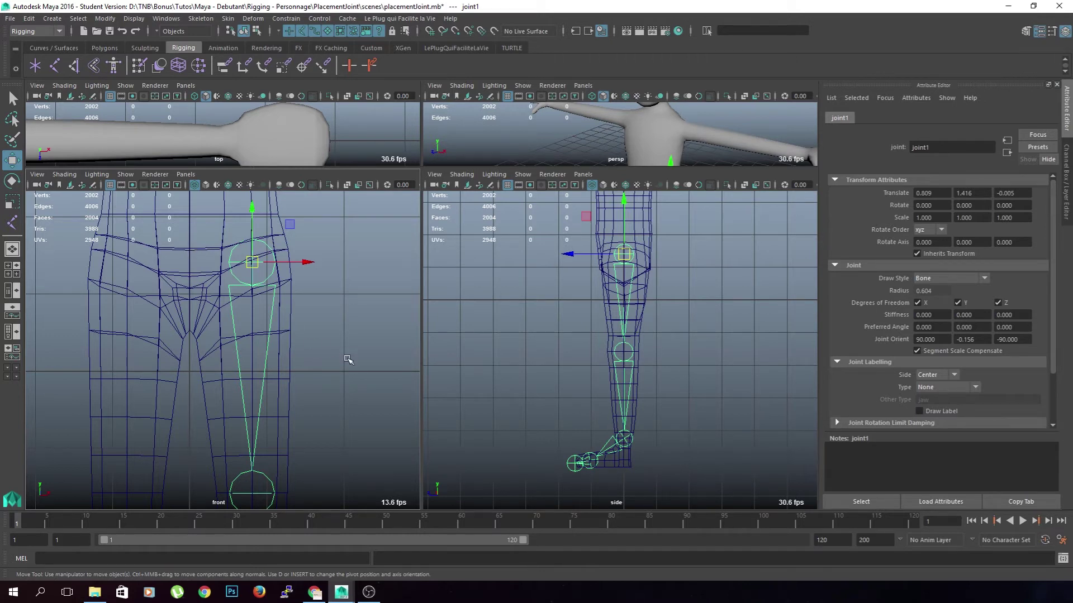
{"action": "scroll", "coordinate": [358, 324], "scroll_direction": "up", "scroll_amount": 2}
{"action": "middle_click_drag", "start_coordinate": [371, 291], "coordinate": [378, 380], "text": "alt"}
{"action": "scroll", "coordinate": [391, 372], "scroll_direction": "up", "scroll_amount": 2}
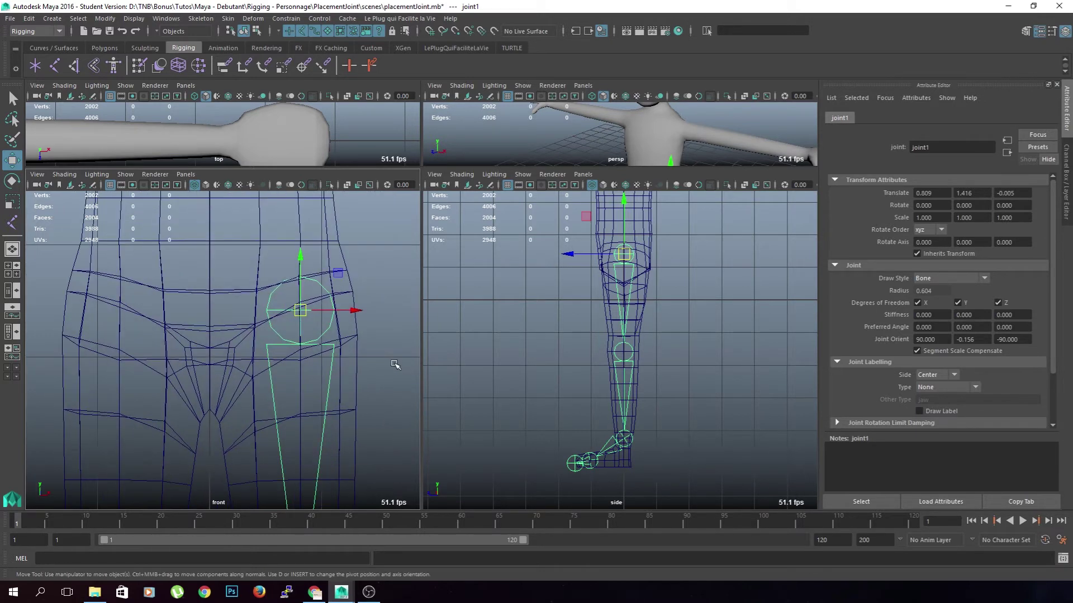
{"action": "left_click", "coordinate": [394, 363]}
{"action": "left_click", "coordinate": [280, 317]}
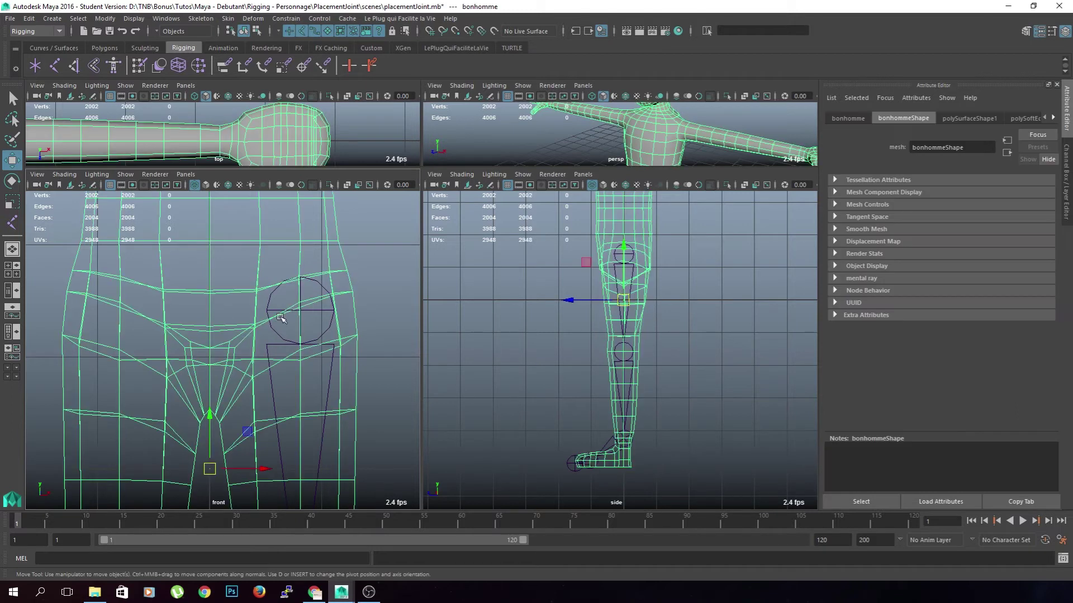
{"action": "left_click", "coordinate": [307, 312]}
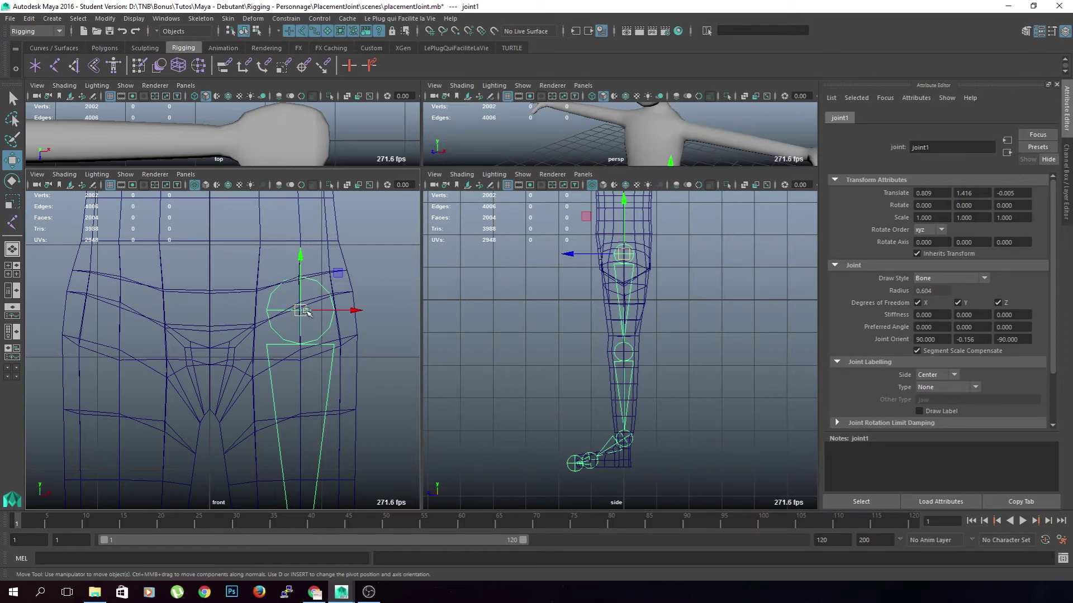
{"action": "scroll", "coordinate": [665, 348], "scroll_direction": "up", "scroll_amount": 3}
{"action": "scroll", "coordinate": [720, 331], "scroll_direction": "up", "scroll_amount": 4}
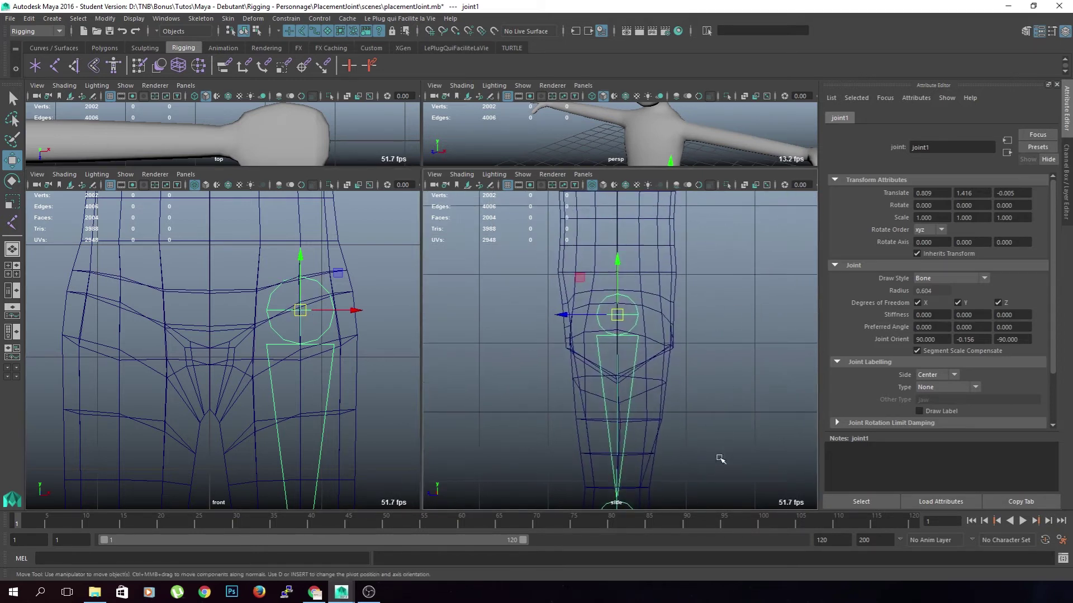
Step: Hide the character's body mesh so only the joints are displayed
{"action": "left_click", "coordinate": [349, 349]}
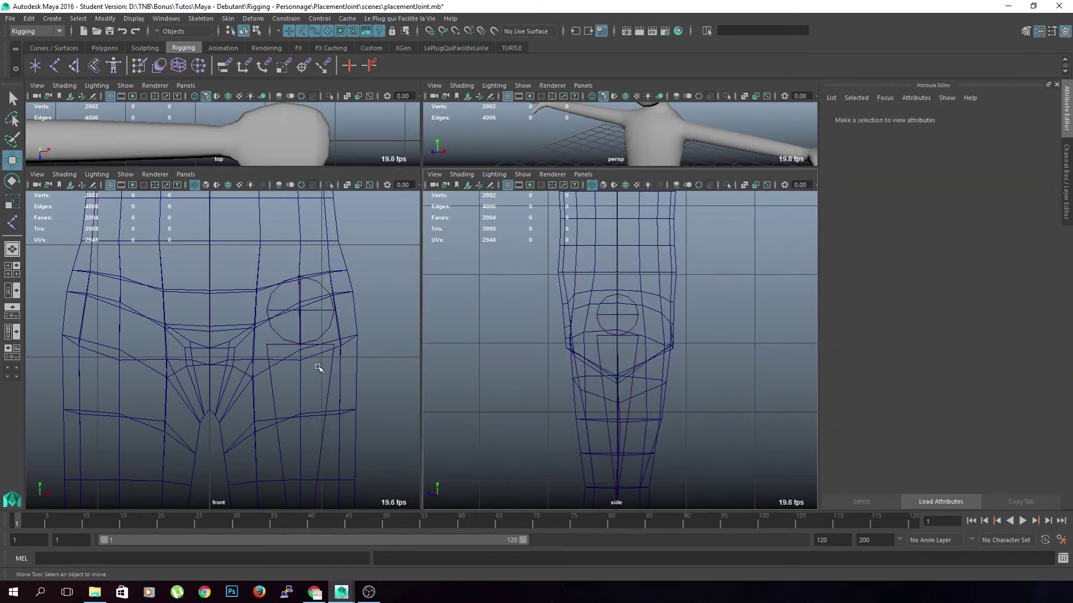
{"action": "left_click", "coordinate": [208, 269]}
{"action": "key", "text": "h"}
Step: Create a single new joint snapped exactly onto the left hip joint in the side view
{"action": "left_click", "coordinate": [575, 292]}
{"action": "scroll", "coordinate": [575, 292], "scroll_direction": "up", "scroll_amount": 3}
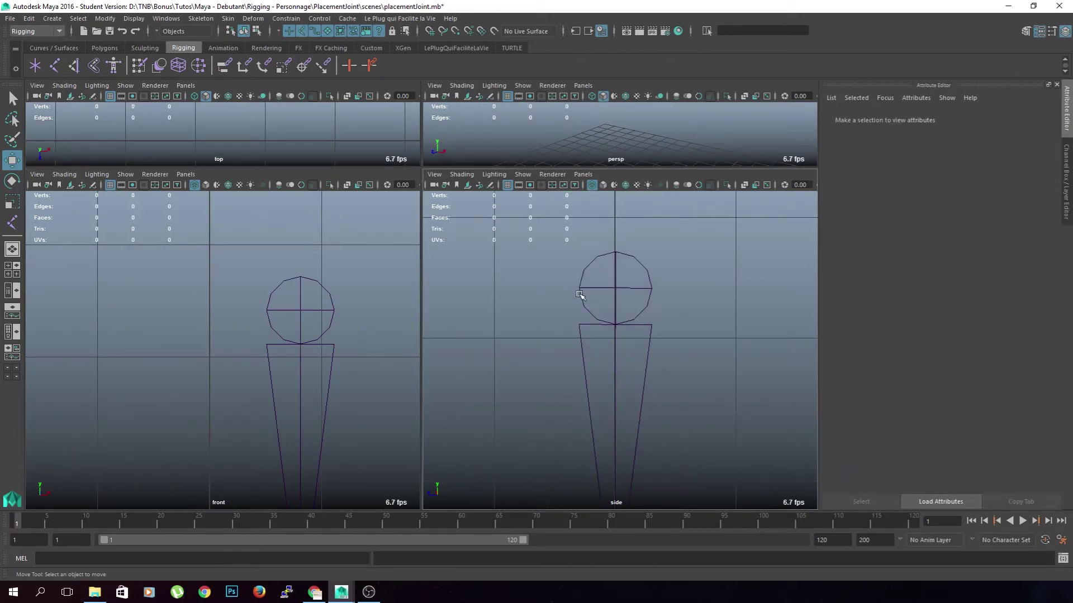
{"action": "left_click", "coordinate": [55, 71]}
{"action": "left_click", "coordinate": [55, 73]}
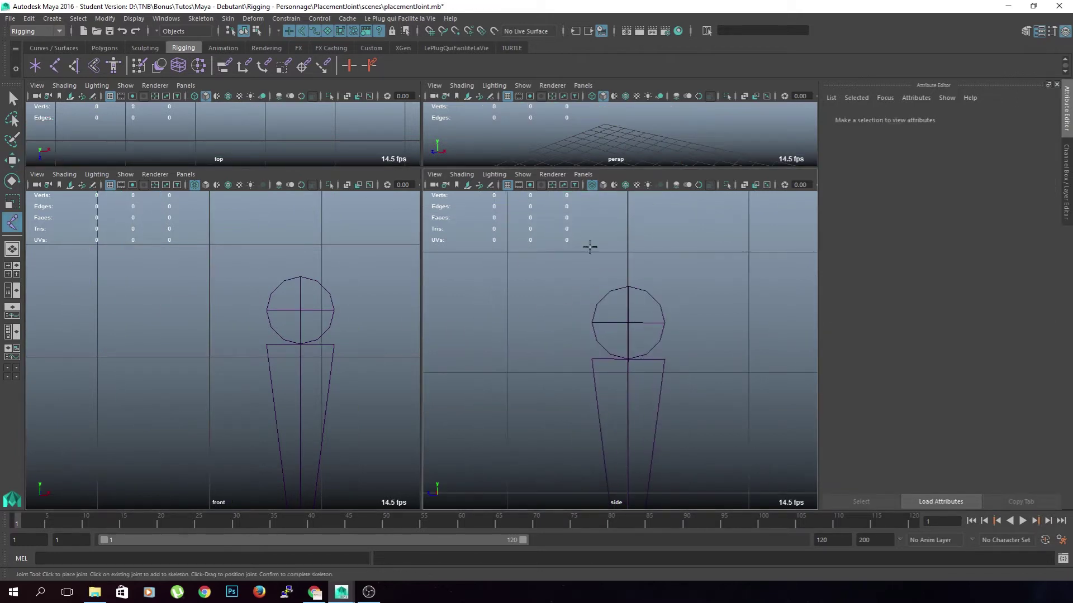
{"action": "key", "text": "v"}
{"action": "left_click", "coordinate": [628, 317]}
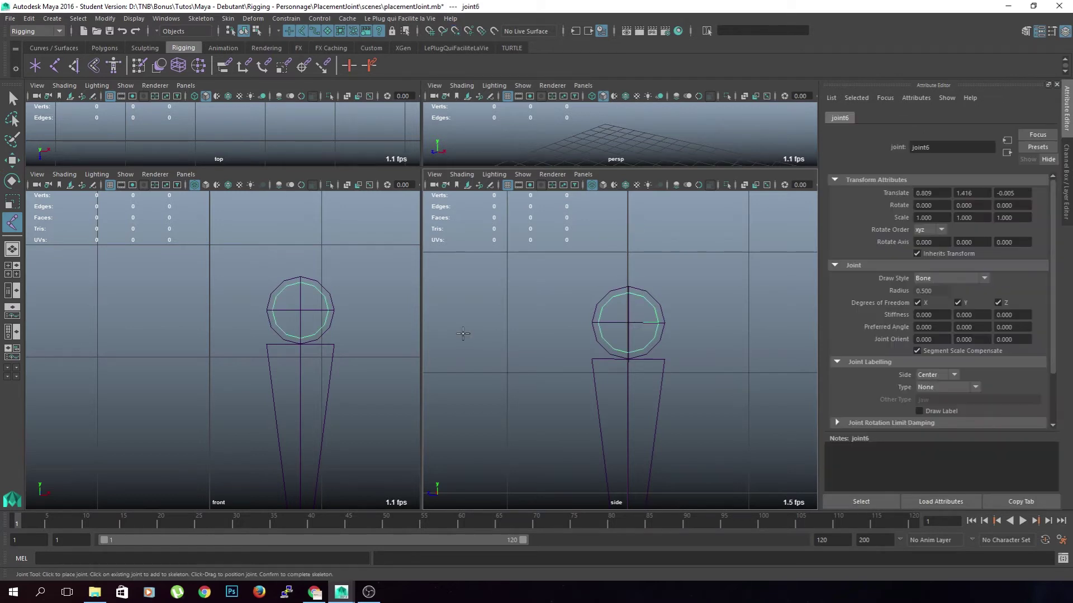
{"action": "key", "text": "q"}
Step: Select the new joint over the hip and set its Translate X to 0
{"action": "scroll", "coordinate": [320, 330], "scroll_direction": "down", "scroll_amount": 3}
{"action": "left_click", "coordinate": [300, 330]}
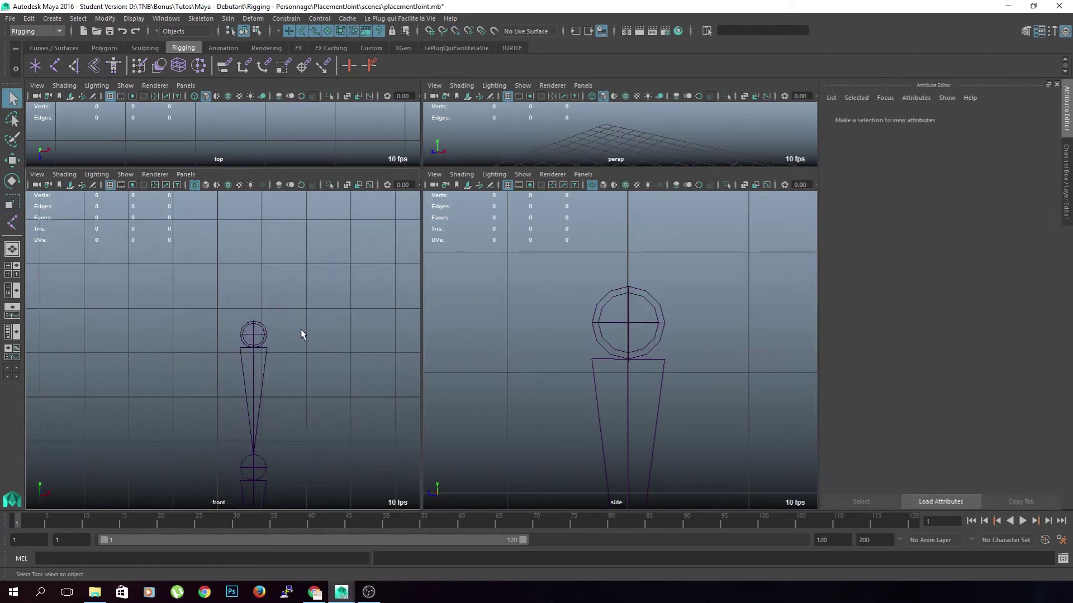
{"action": "left_click", "coordinate": [263, 333]}
{"action": "scroll", "coordinate": [288, 363], "scroll_direction": "up", "scroll_amount": 3}
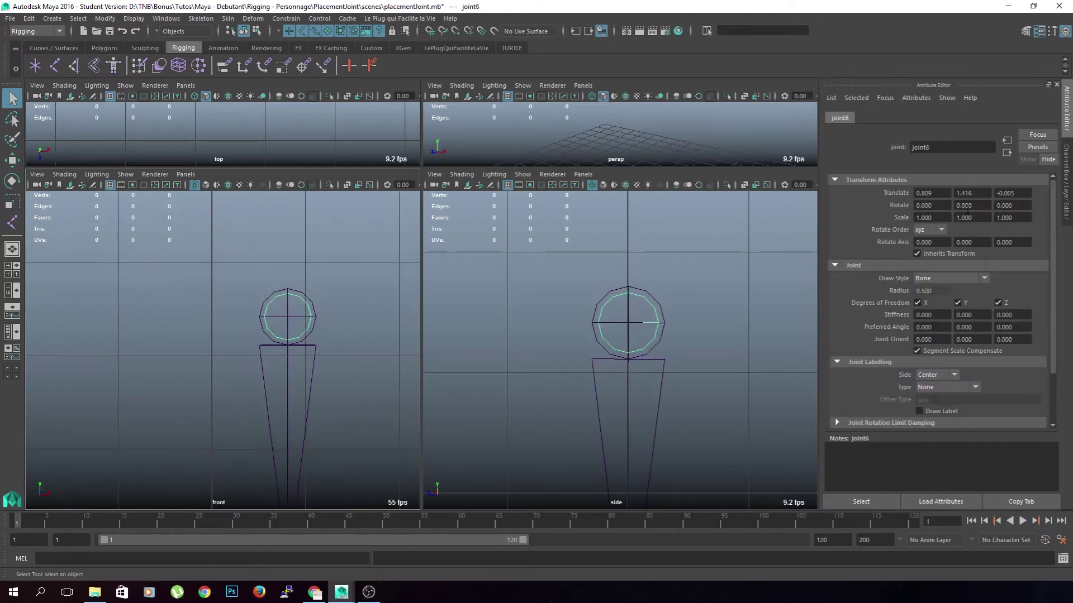
{"action": "key", "text": "w"}
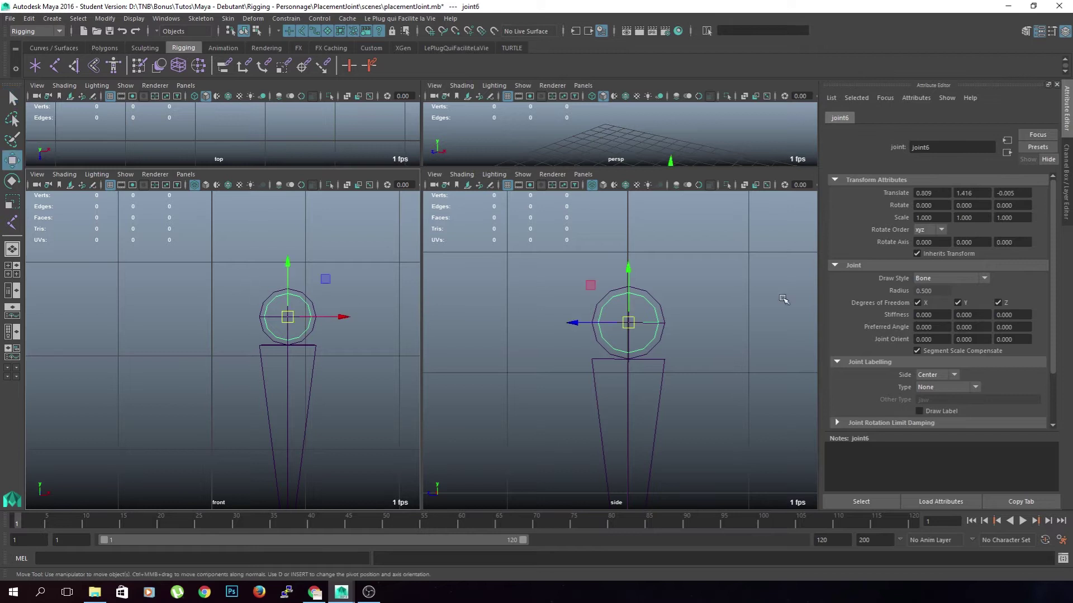
{"action": "double_click", "coordinate": [925, 194]}
{"action": "type", "text": "0"}
{"action": "key", "text": "Return"}
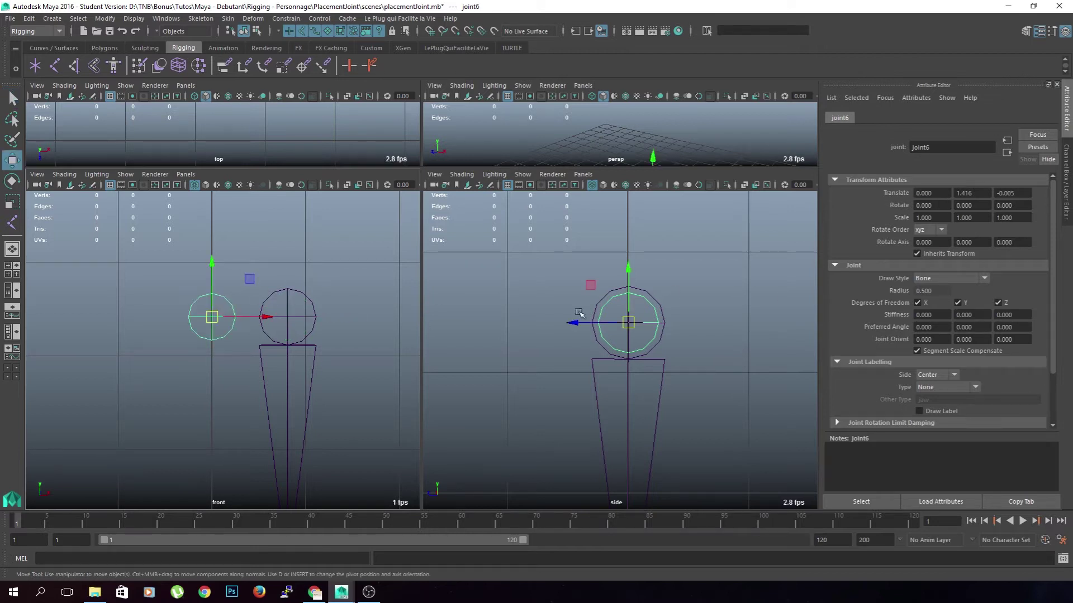
Step: Set the new central joint's Translate Z to 0
{"action": "left_click", "coordinate": [237, 321]}
{"action": "left_click", "coordinate": [213, 323]}
{"action": "left_click", "coordinate": [1027, 193]}
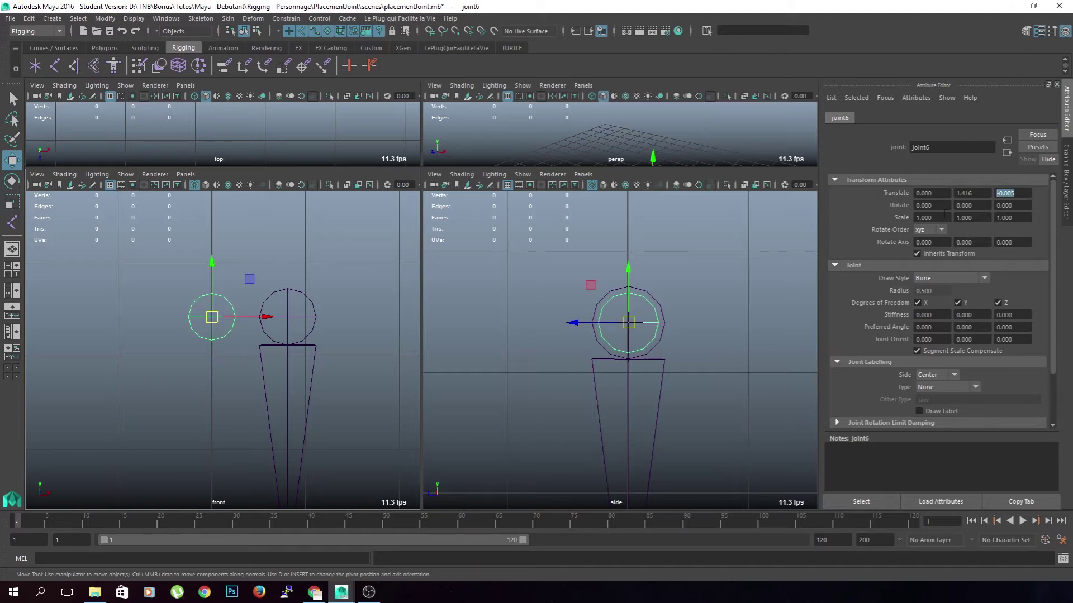
{"action": "type", "text": "0"}
{"action": "key", "text": "Return"}
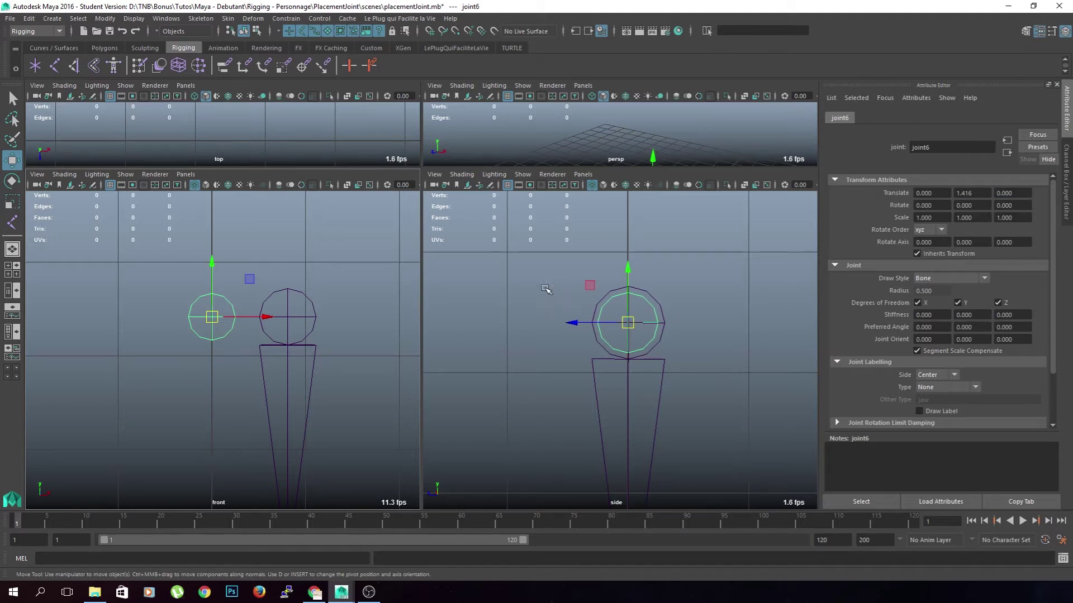
{"action": "left_click_drag", "start_coordinate": [245, 290], "coordinate": [244, 290]}
{"action": "key", "text": "ctrl+z"}
Step: Check in the scene hierarchy how the central joint and the leg chain are organised
{"action": "left_click", "coordinate": [282, 268]}
{"action": "left_click", "coordinate": [211, 317]}
{"action": "scroll", "coordinate": [211, 317], "scroll_direction": "up", "scroll_amount": 3}
{"action": "scroll", "coordinate": [213, 313], "scroll_direction": "down", "scroll_amount": 5}
{"action": "scroll", "coordinate": [218, 335], "scroll_direction": "up", "scroll_amount": 2}
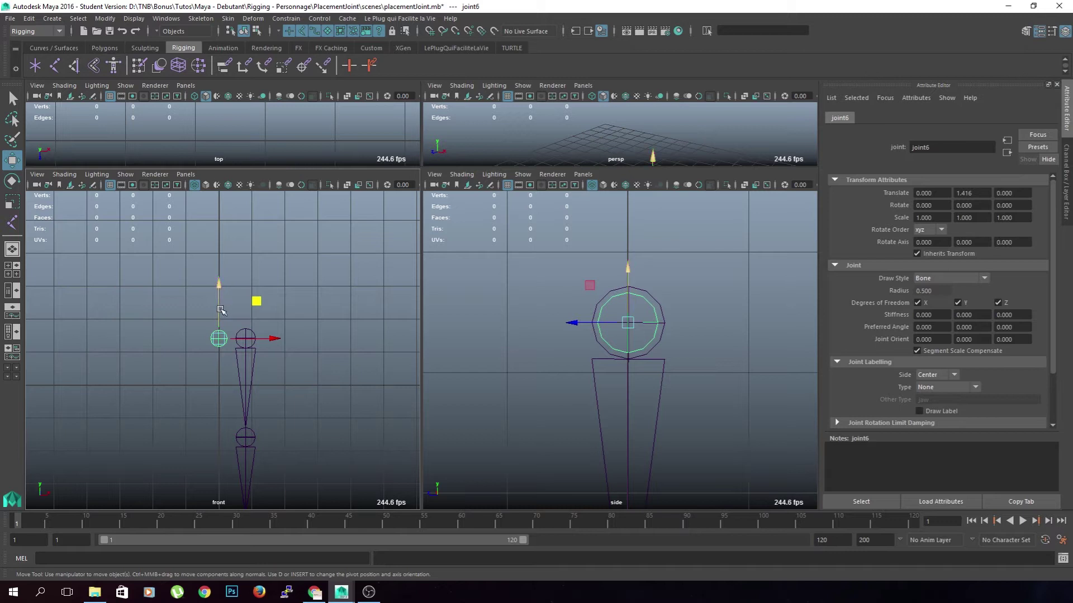
{"action": "left_click", "coordinate": [297, 304]}
{"action": "left_click", "coordinate": [165, 19]}
{"action": "left_click", "coordinate": [184, 110]}
{"action": "left_click", "coordinate": [106, 196]}
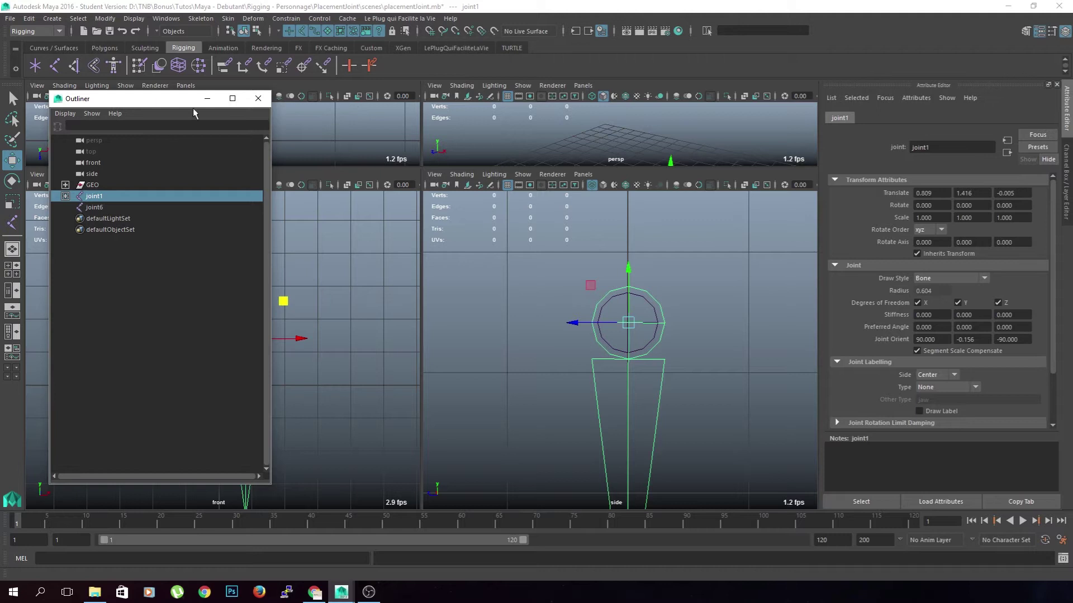
{"action": "left_click", "coordinate": [257, 98]}
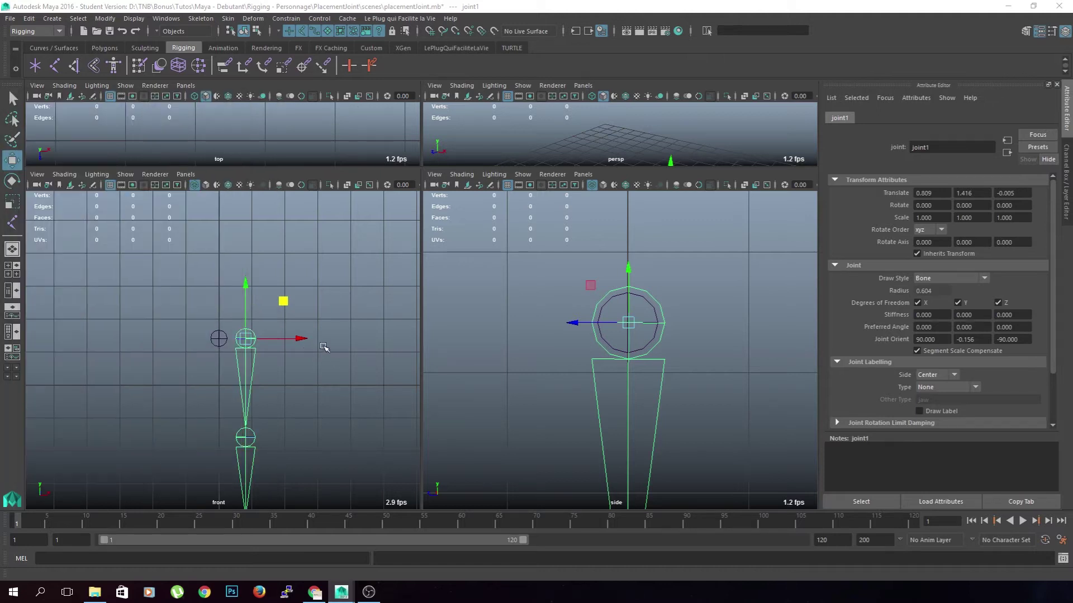
Step: Parent the left hip joint to the new central joint
{"action": "scroll", "coordinate": [328, 395], "scroll_direction": "up", "scroll_amount": 3}
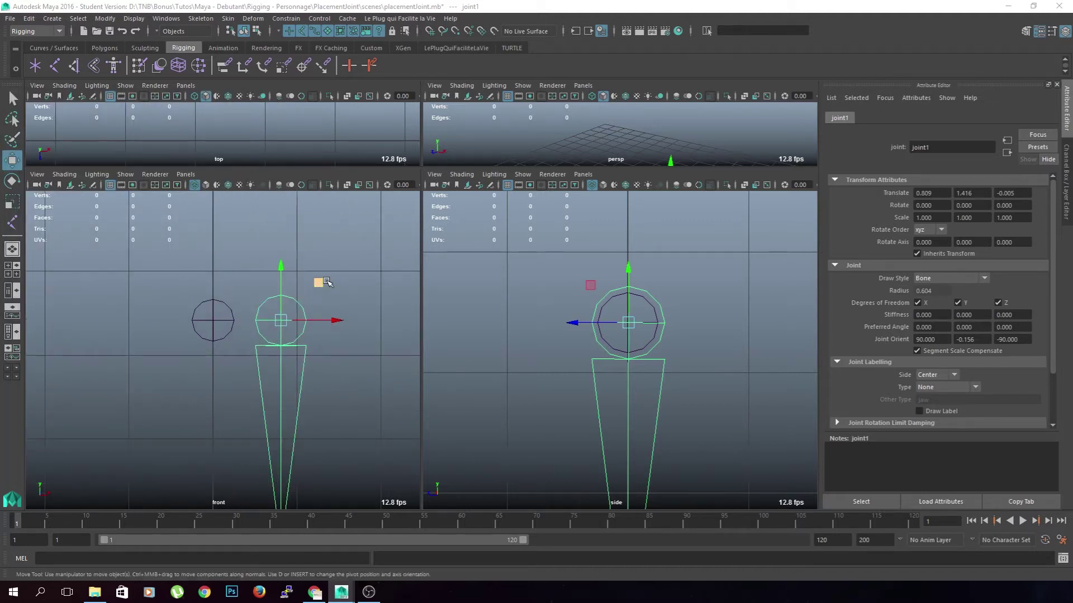
{"action": "left_click", "coordinate": [353, 256]}
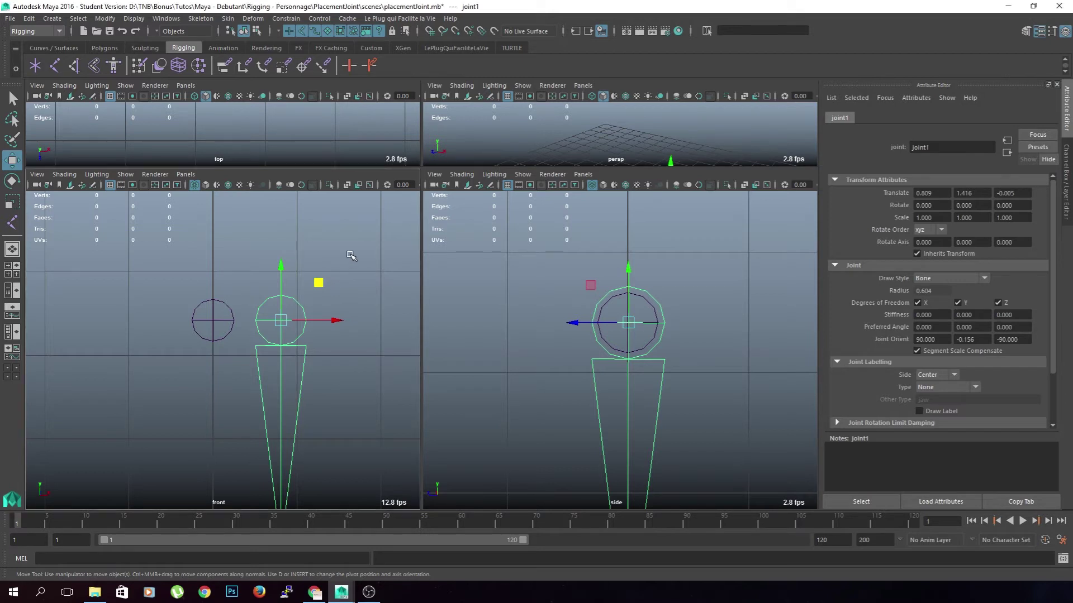
{"action": "left_click", "coordinate": [306, 320]}
{"action": "left_click", "coordinate": [231, 335]}
{"action": "key", "text": "p"}
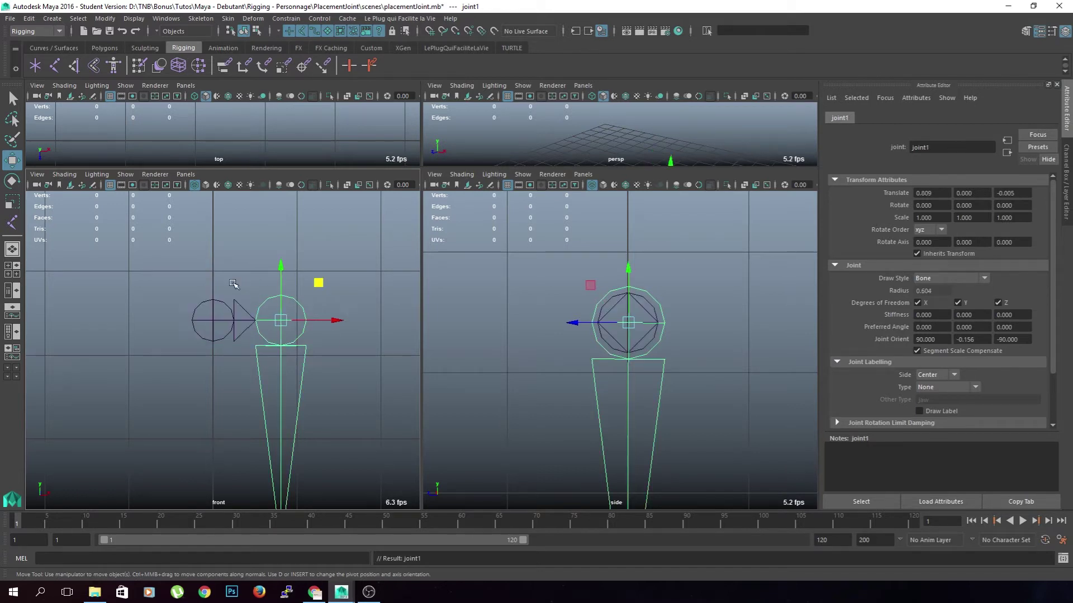
{"action": "left_click", "coordinate": [239, 273]}
Step: Select the central joint and examine the connected leg chain down to the foot in the front view
{"action": "scroll", "coordinate": [246, 338], "scroll_direction": "down", "scroll_amount": 3}
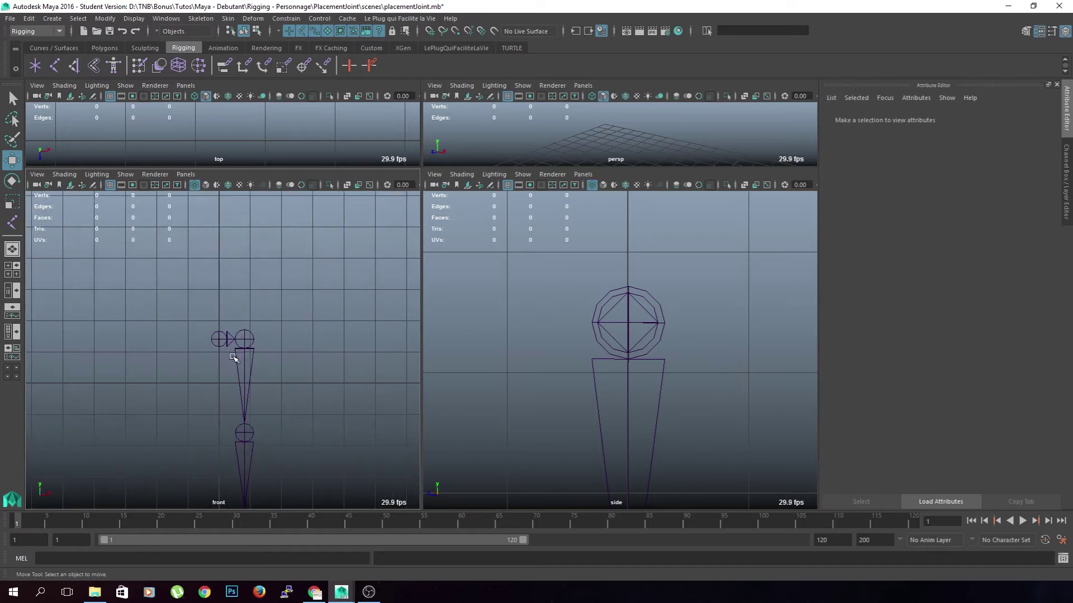
{"action": "left_click", "coordinate": [217, 339]}
{"action": "middle_click_drag", "start_coordinate": [217, 339], "coordinate": [232, 246], "text": "alt"}
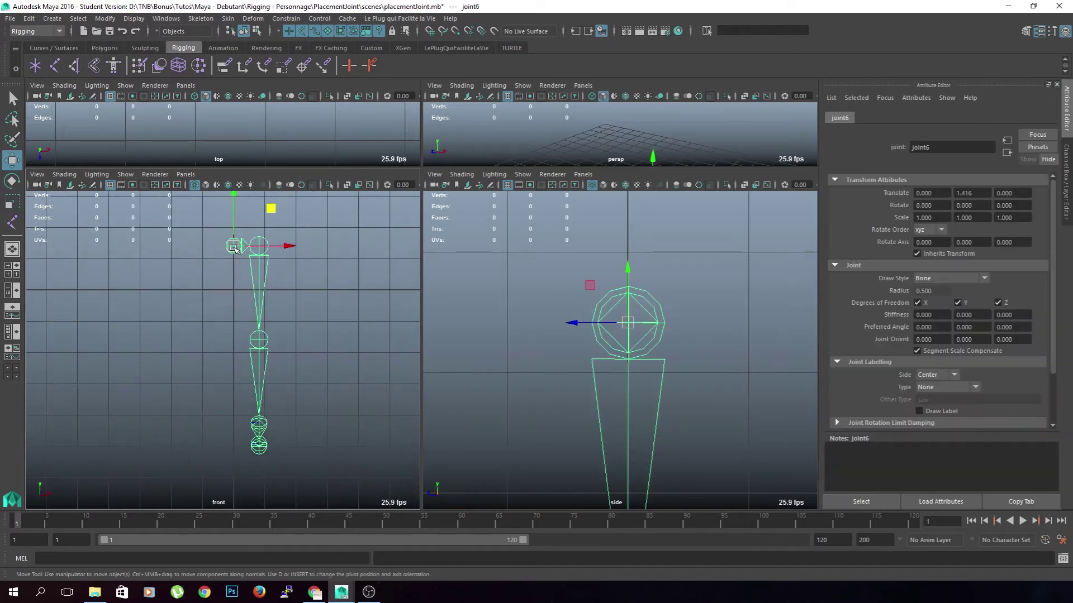
{"action": "middle_click_drag", "start_coordinate": [287, 377], "coordinate": [283, 413], "text": "alt"}
{"action": "left_click", "coordinate": [303, 390]}
{"action": "scroll", "coordinate": [313, 324], "scroll_direction": "up", "scroll_amount": 3}
{"action": "middle_click_drag", "start_coordinate": [315, 303], "coordinate": [304, 323], "text": "alt"}
{"action": "middle_click_drag", "start_coordinate": [268, 412], "coordinate": [273, 378], "text": "alt"}
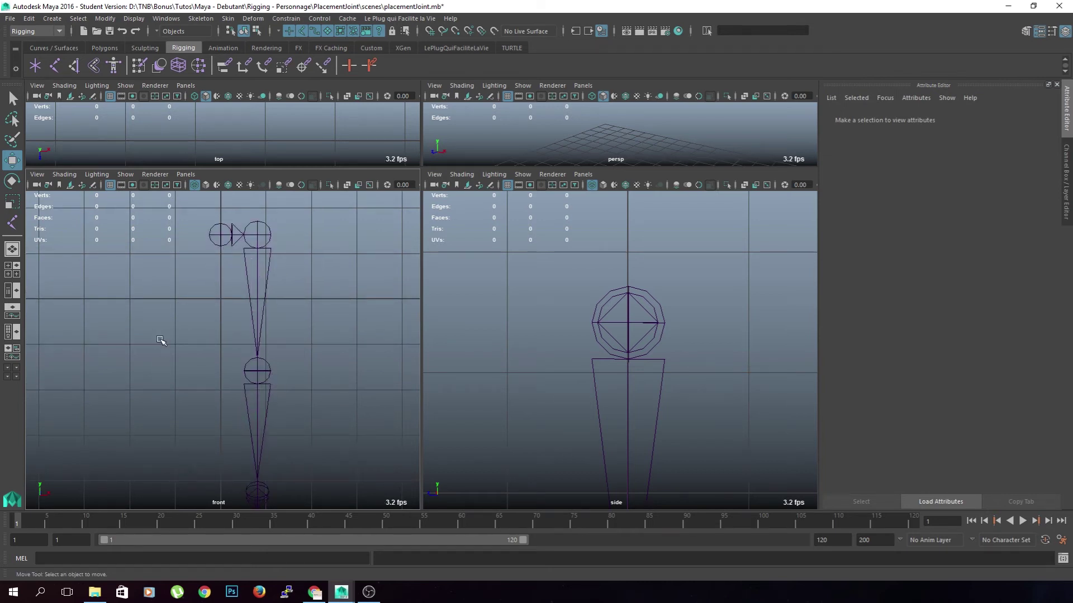
Step: Expand the full joint hierarchy in the scene list and rename the root joint6 as pelvis
{"action": "key", "text": "o"}
{"action": "left_click_drag", "start_coordinate": [89, 102], "coordinate": [640, 103]}
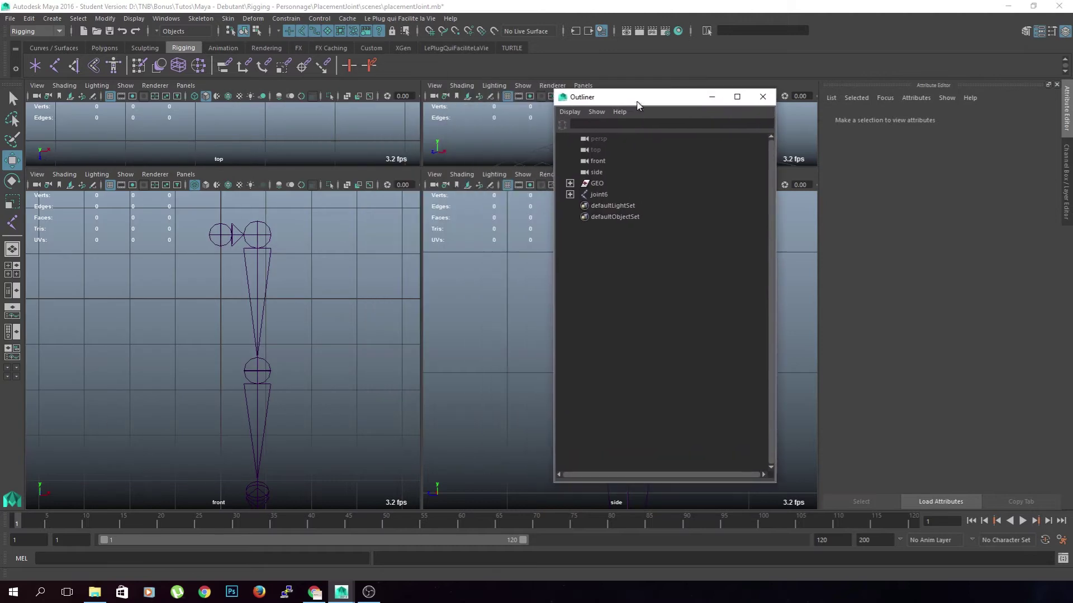
{"action": "left_click", "coordinate": [570, 194]}
{"action": "left_click", "coordinate": [580, 205], "text": "shift"}
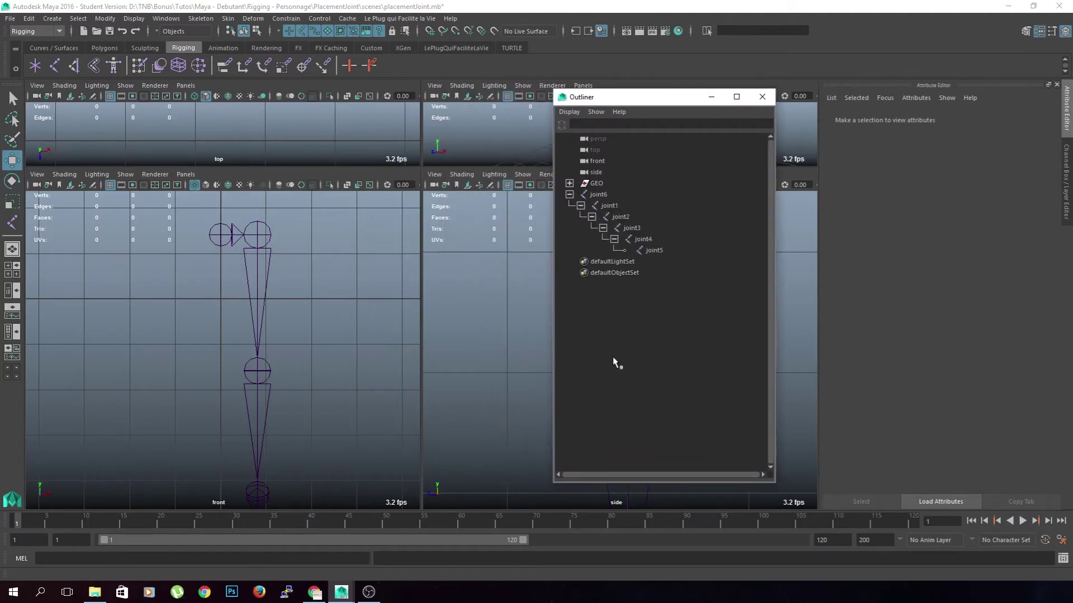
{"action": "left_click", "coordinate": [606, 195]}
{"action": "double_click", "coordinate": [577, 194]}
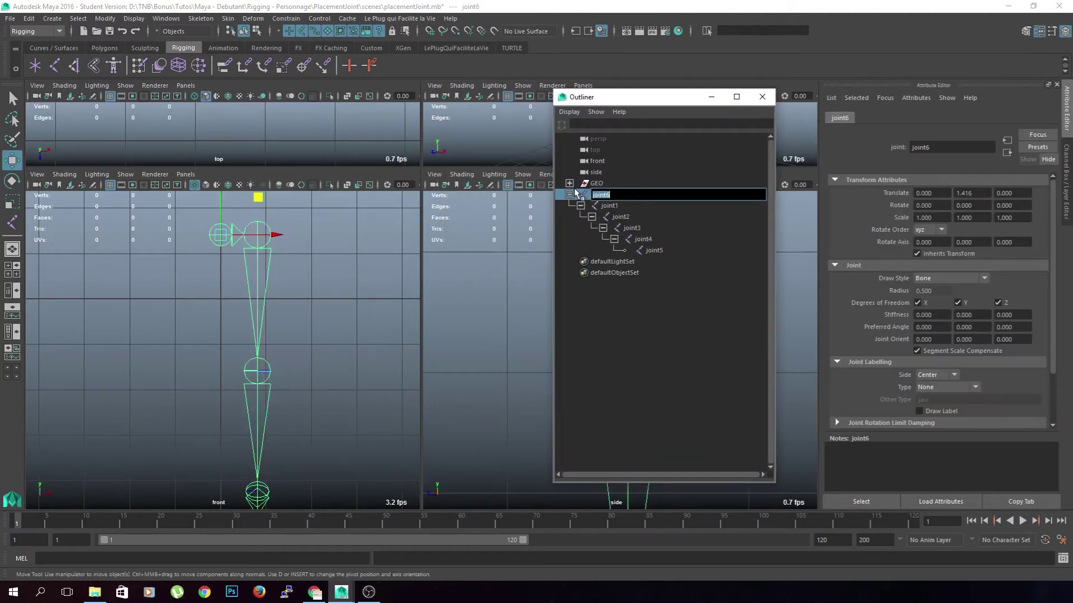
{"action": "type", "text": "pelvis"}
{"action": "key", "text": "Return"}
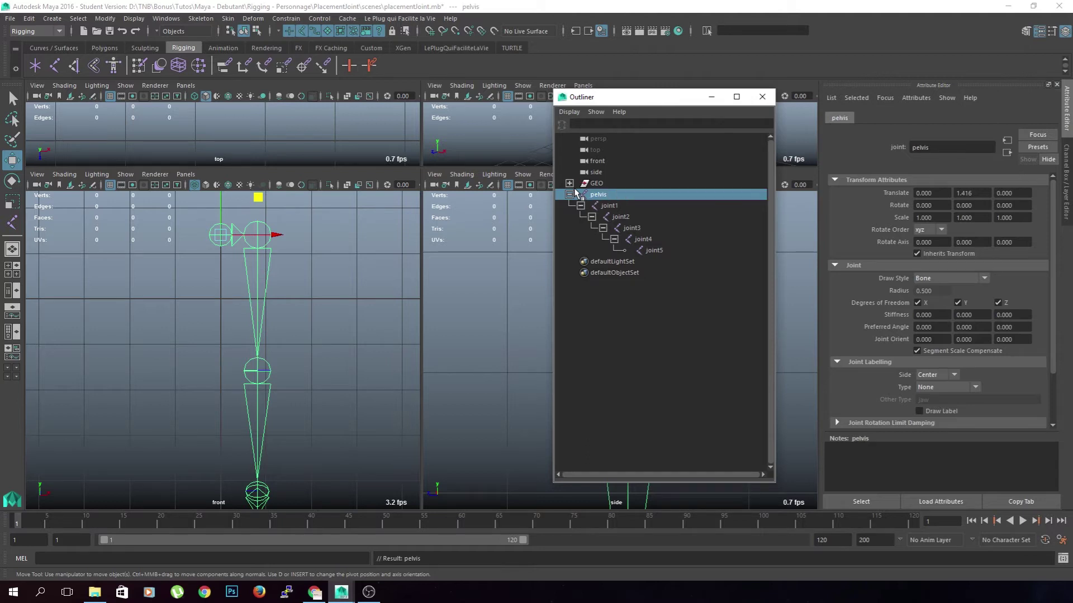
Step: Rename joint1 as hip and joint2 as leg
{"action": "left_click", "coordinate": [615, 207]}
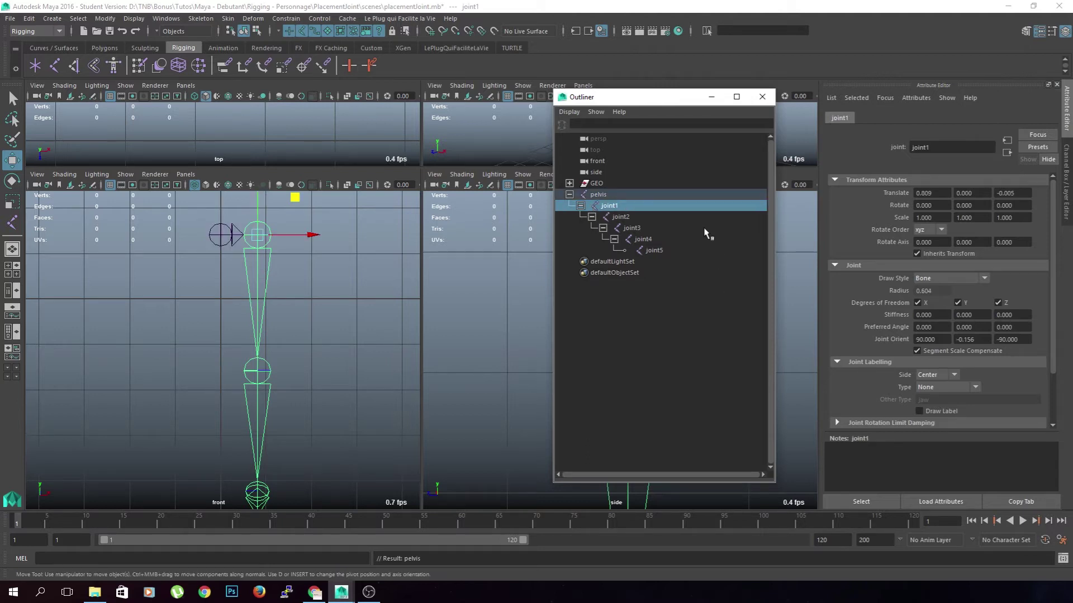
{"action": "type", "text": "hi"}
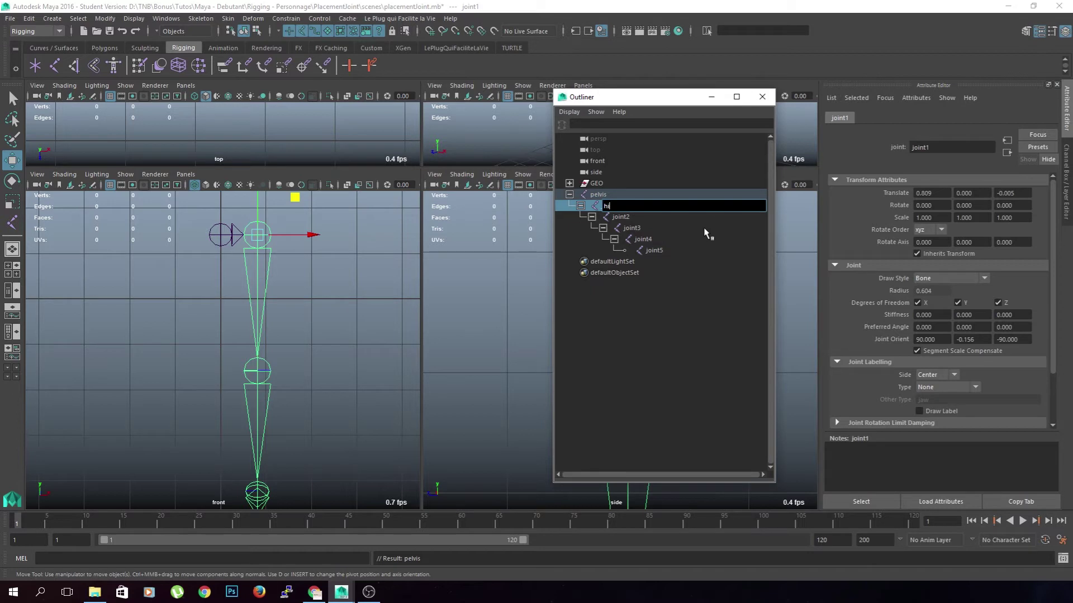
{"action": "type", "text": "p"}
{"action": "key", "text": "Return"}
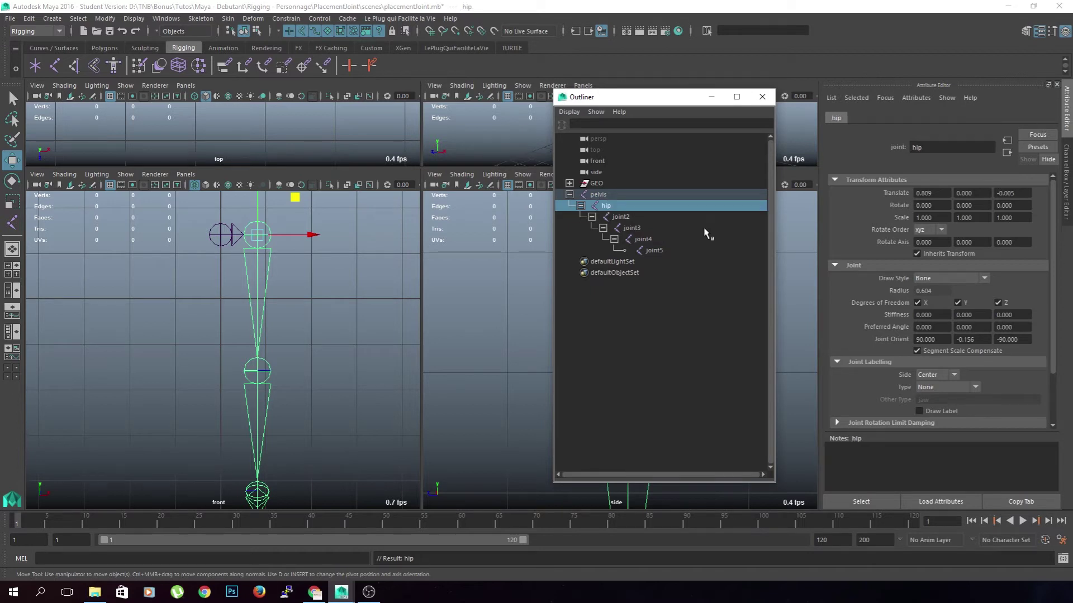
{"action": "left_click", "coordinate": [621, 217]}
{"action": "double_click", "coordinate": [633, 216]}
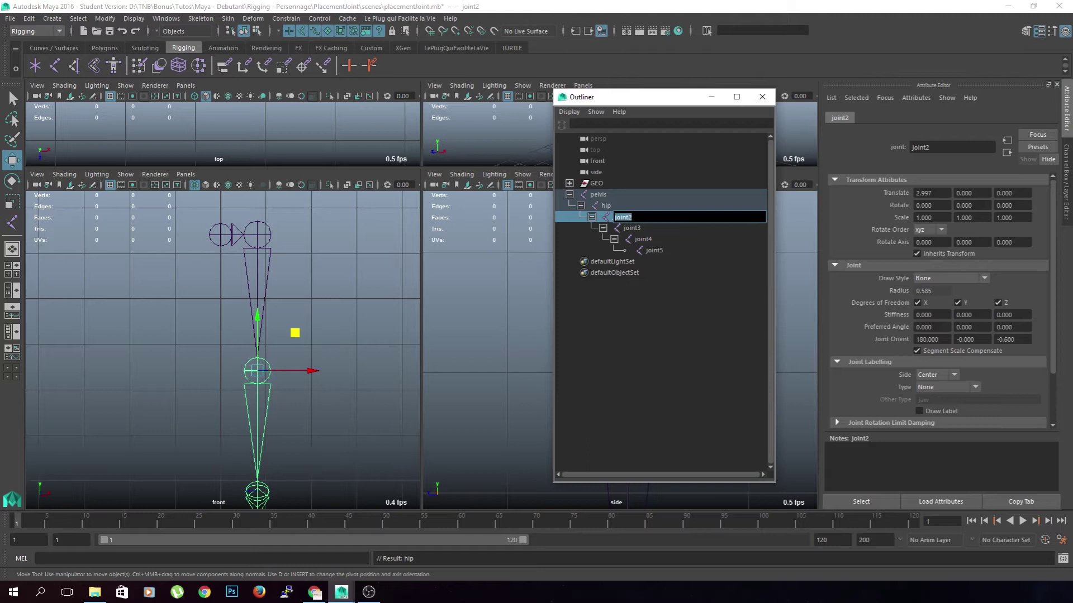
{"action": "type", "text": "leg"}
{"action": "key", "text": "Return"}
{"action": "left_click", "coordinate": [632, 228]}
{"action": "middle_click_drag", "start_coordinate": [418, 357], "coordinate": [416, 306], "text": "alt"}
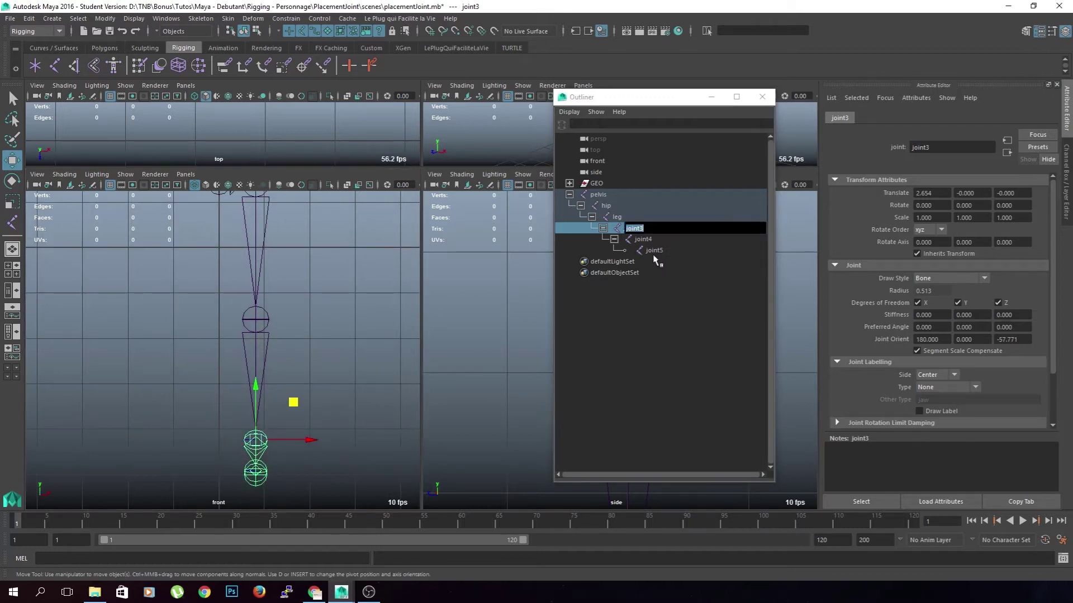
{"action": "key", "text": "h"}
{"action": "key", "text": "Delete"}
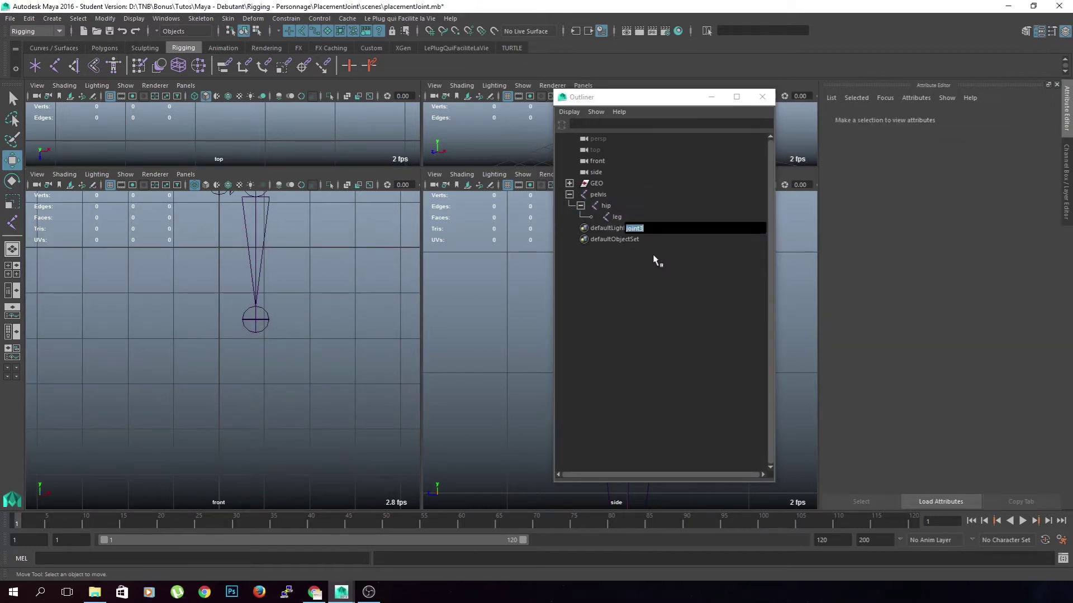
{"action": "key", "text": "ctrl+z"}
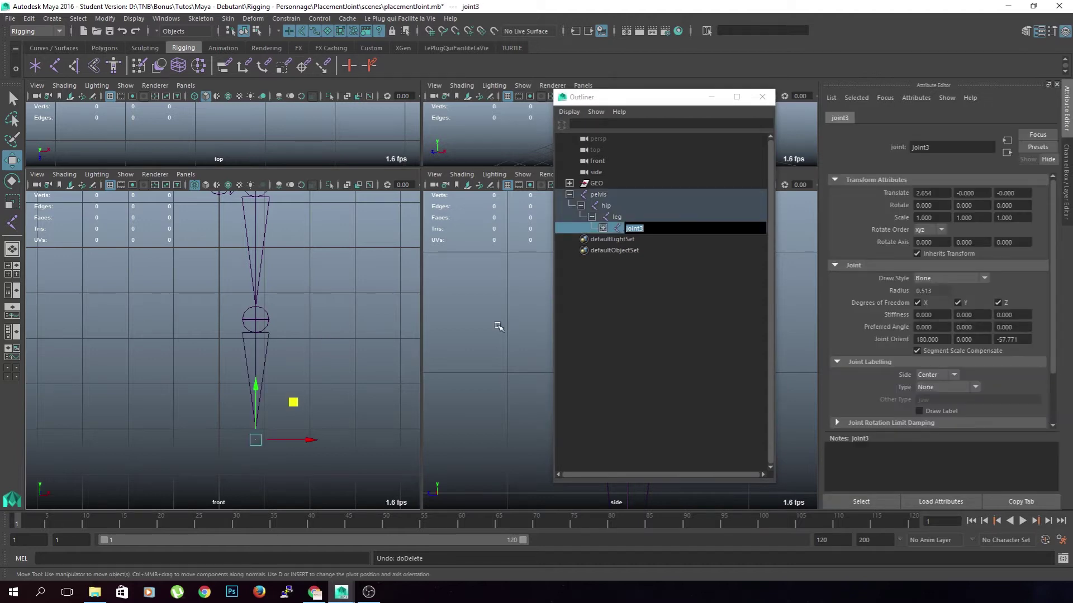
{"action": "key", "text": "ctrl+z"}
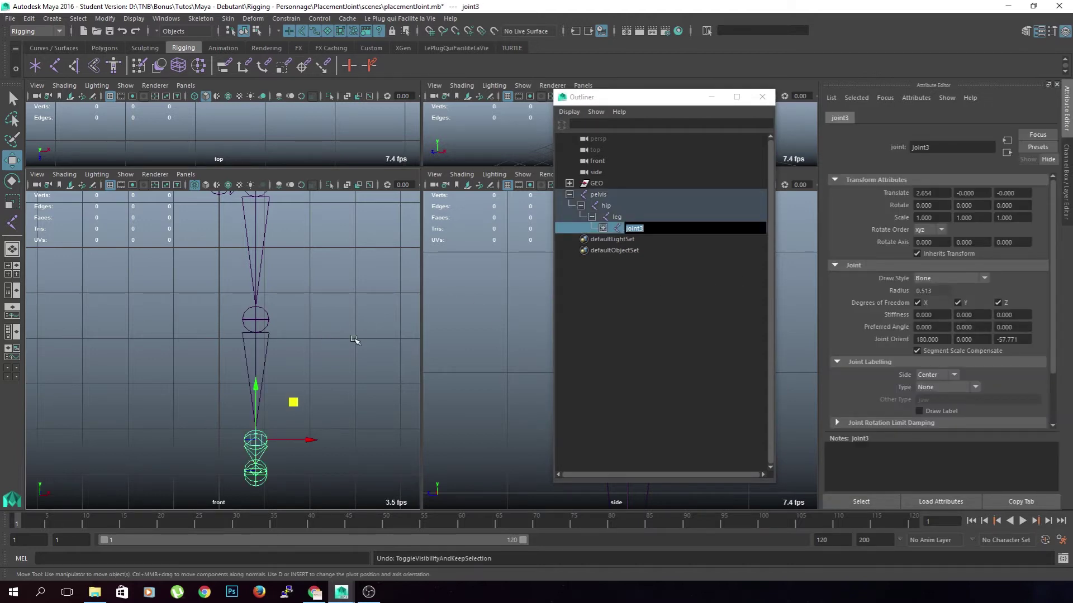
Step: Rename joint3, the ankle joint below leg, as hanckle
{"action": "left_click", "coordinate": [353, 340]}
{"action": "key", "text": "BackSpace"}
{"action": "key", "text": "BackSpace"}
{"action": "key", "text": "BackSpace"}
{"action": "key", "text": "BackSpace"}
{"action": "type", "text": "hanckle"}
{"action": "key", "text": "Return"}
Step: Expand the hierarchy under hanckle and rename joint4 as foot and joint5 as toe
{"action": "left_click", "coordinate": [603, 227]}
{"action": "left_click", "coordinate": [634, 239]}
{"action": "left_click", "coordinate": [614, 239]}
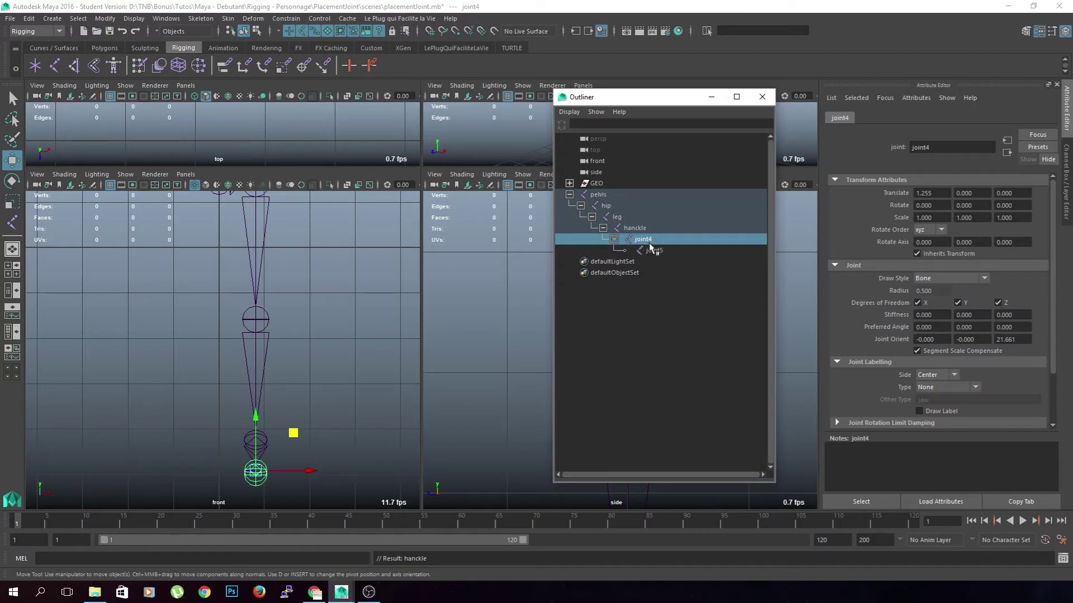
{"action": "double_click", "coordinate": [642, 240]}
{"action": "type", "text": "foot"}
{"action": "key", "text": "Return"}
{"action": "double_click", "coordinate": [682, 249]}
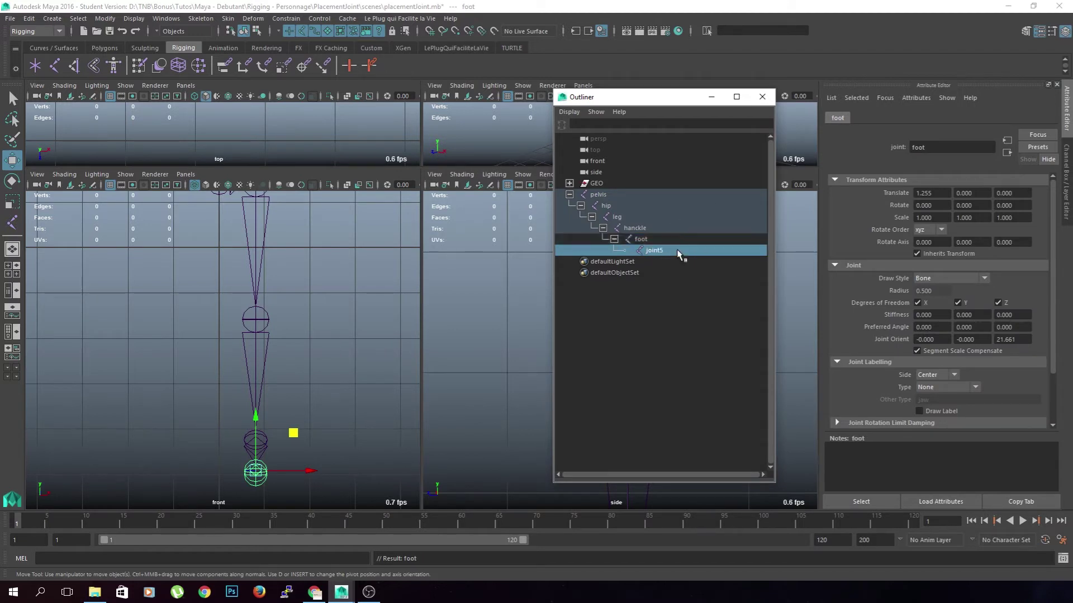
{"action": "type", "text": "to"}
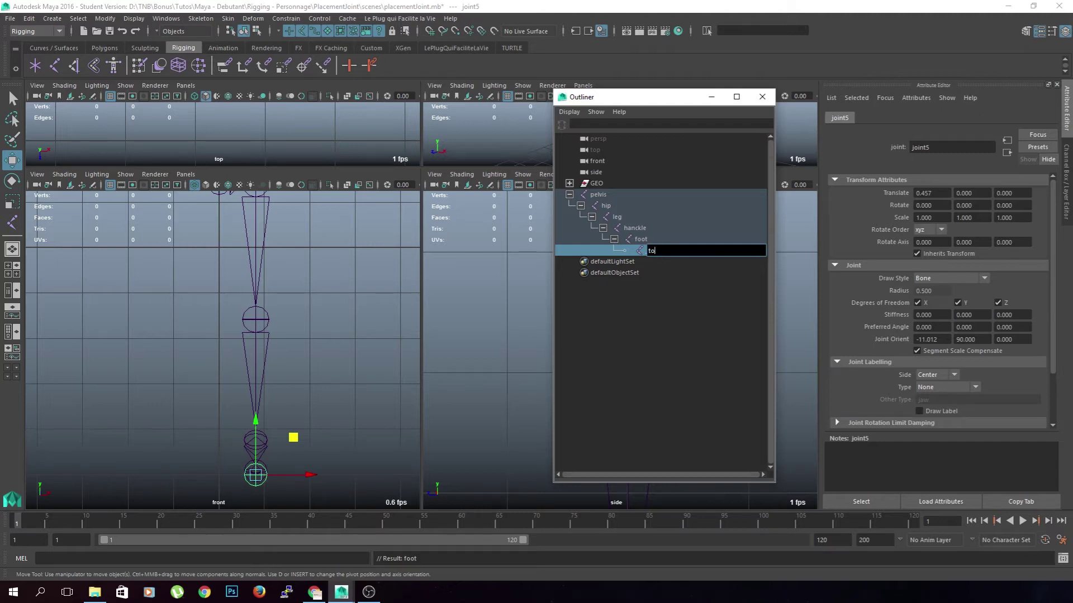
{"action": "type", "text": "e"}
{"action": "key", "text": "Return"}
Step: Select the joints from pelvis to toe in the scene list and try a name-based selection with j_*
{"action": "scroll", "coordinate": [341, 355], "scroll_direction": "up", "scroll_amount": 1}
{"action": "left_click_drag", "start_coordinate": [641, 109], "coordinate": [194, 102]}
{"action": "left_click", "coordinate": [189, 249]}
{"action": "left_click", "coordinate": [166, 189]}
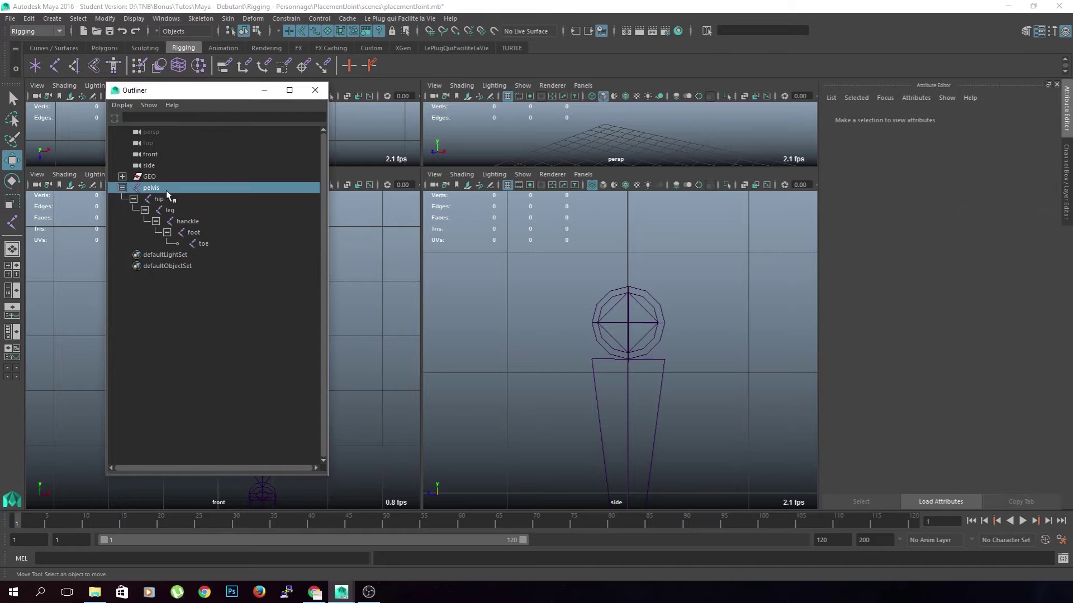
{"action": "left_click", "coordinate": [208, 245], "text": "shift"}
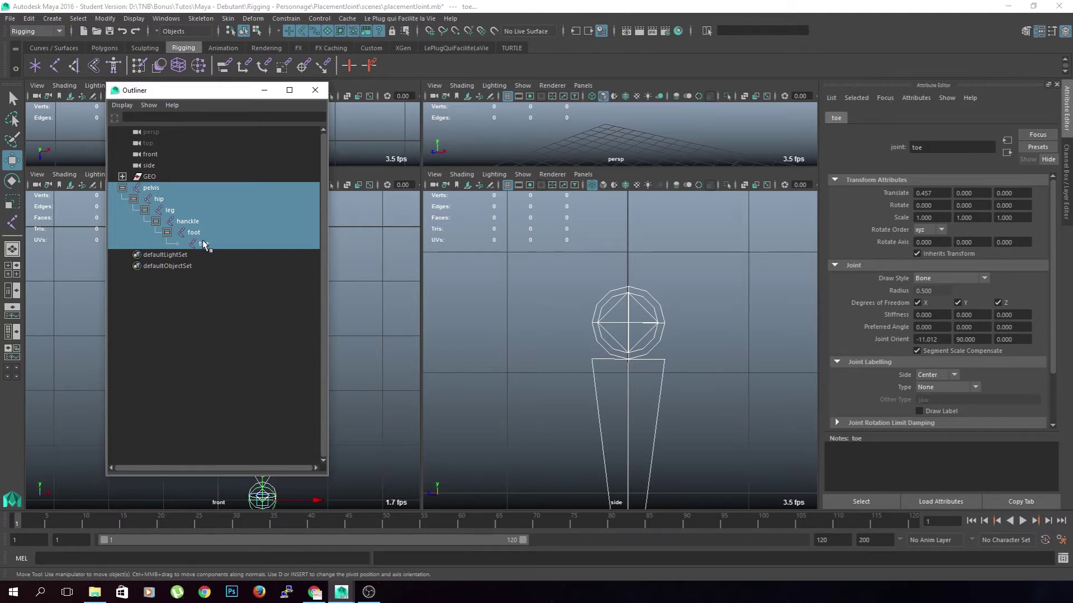
{"action": "left_click", "coordinate": [762, 32]}
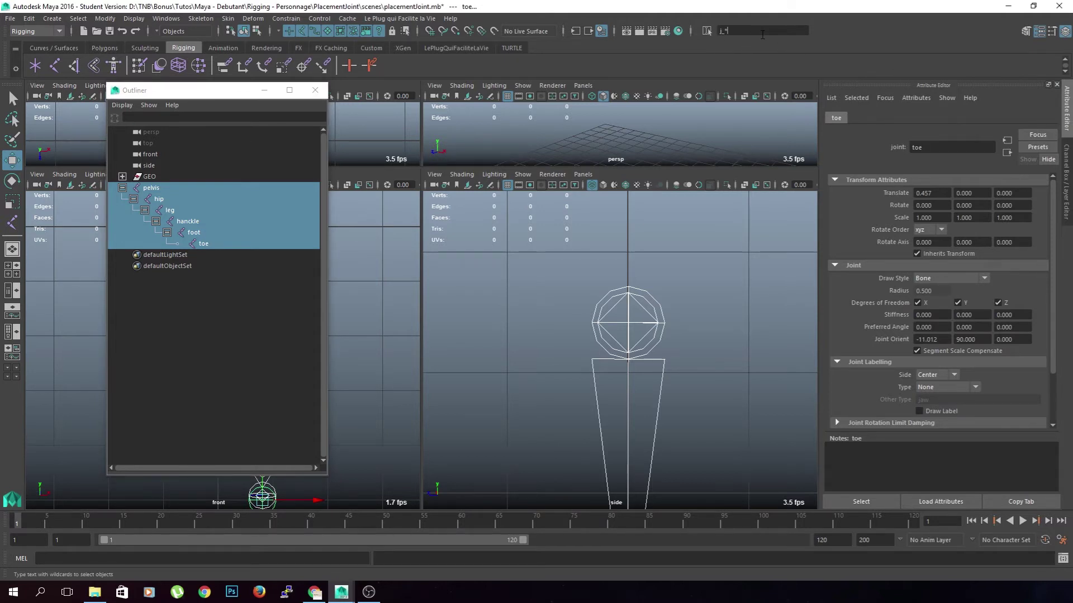
{"action": "key", "text": "Return"}
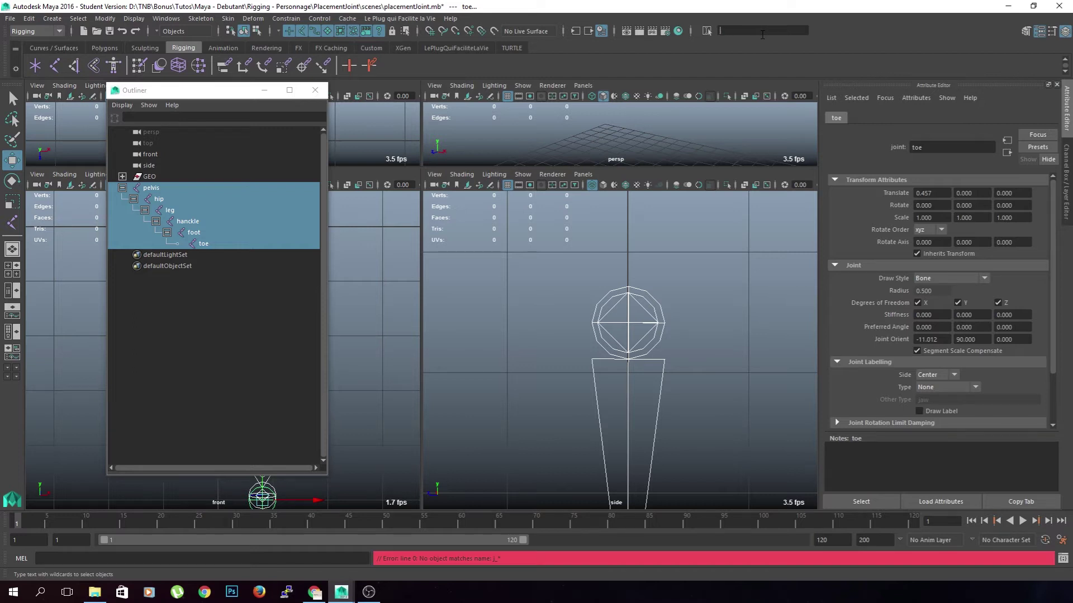
Step: Select all joints from pelvis to toe and add the prefix j_ to their names with the Quick Renamer
{"action": "left_click", "coordinate": [201, 260]}
{"action": "left_click", "coordinate": [166, 191]}
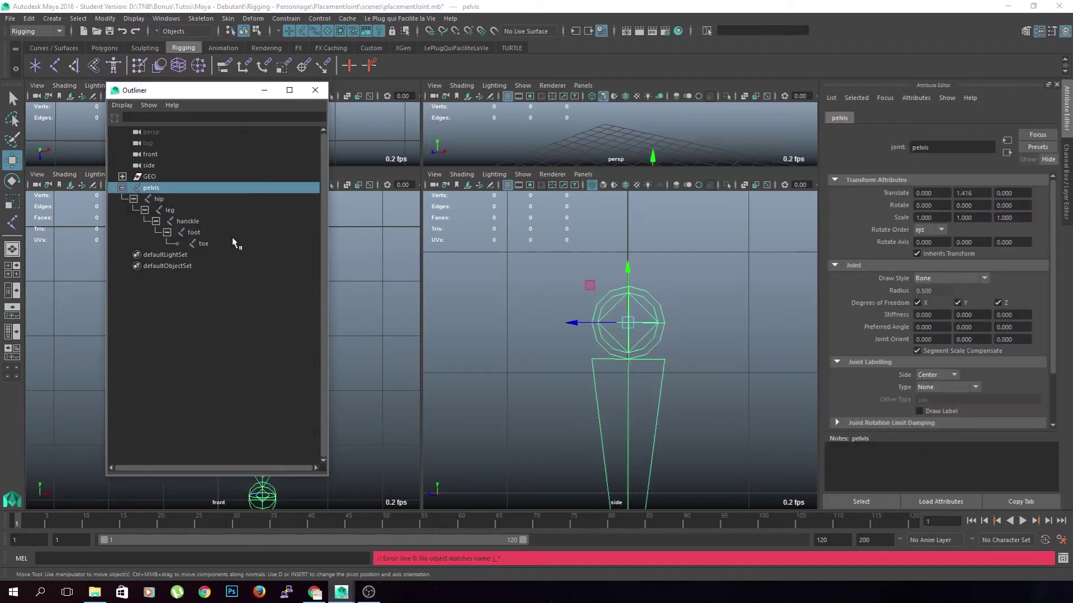
{"action": "left_click", "coordinate": [233, 240], "text": "shift"}
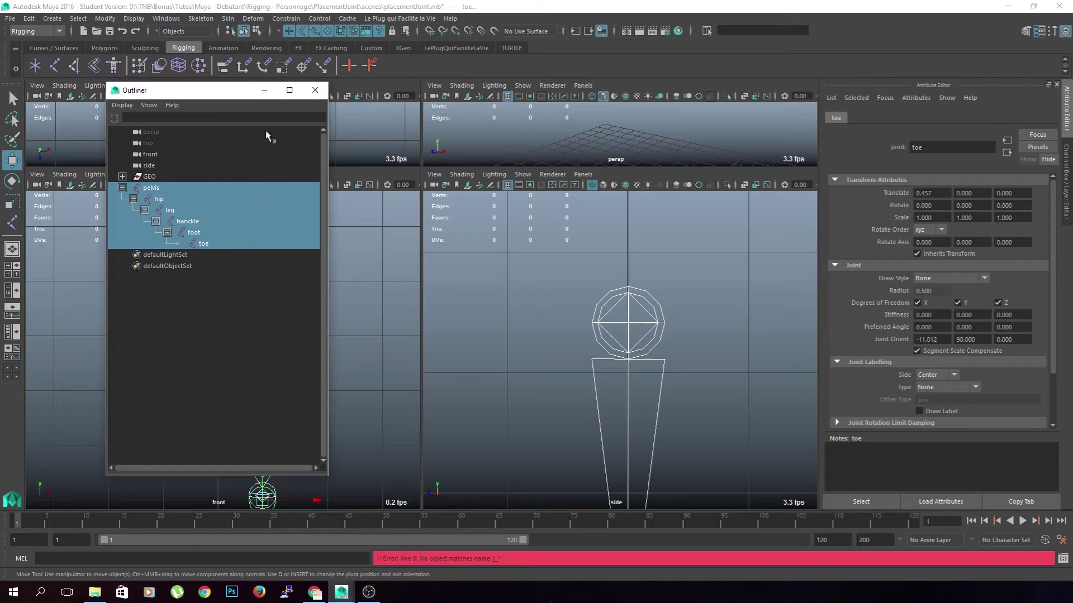
{"action": "left_click", "coordinate": [430, 48]}
{"action": "left_click_drag", "start_coordinate": [235, 92], "coordinate": [238, 111]}
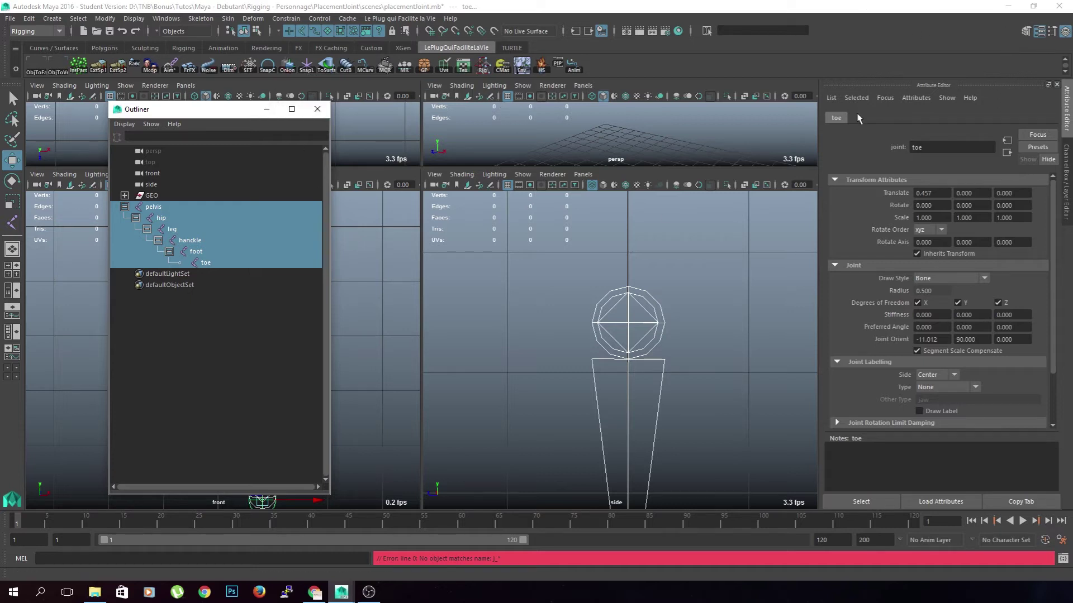
{"action": "left_click", "coordinate": [394, 69]}
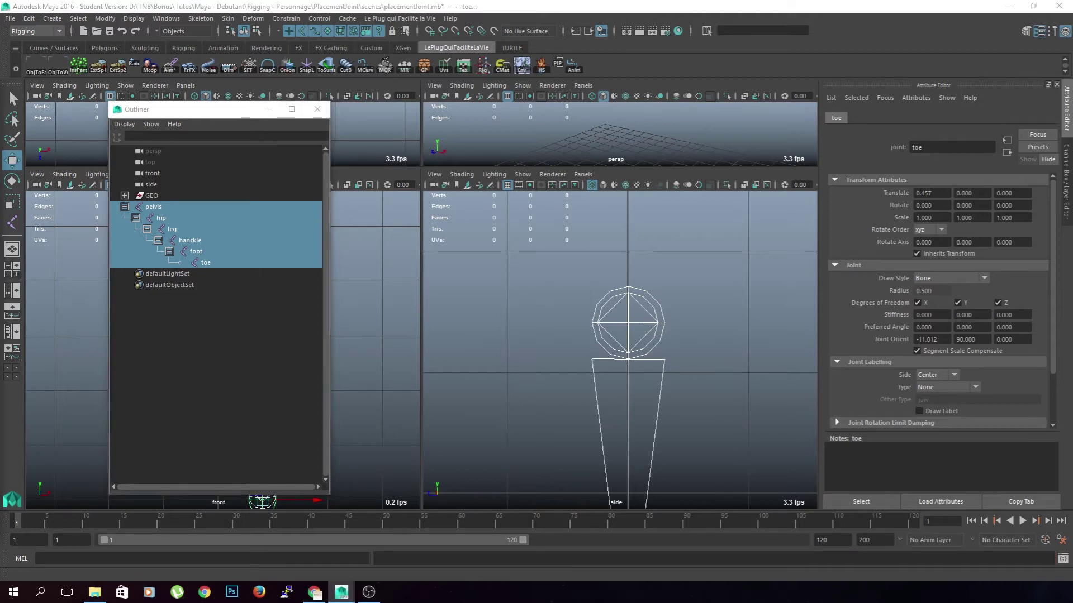
{"action": "left_click_drag", "start_coordinate": [567, 114], "coordinate": [646, 64]}
{"action": "left_click_drag", "start_coordinate": [694, 181], "coordinate": [594, 168]}
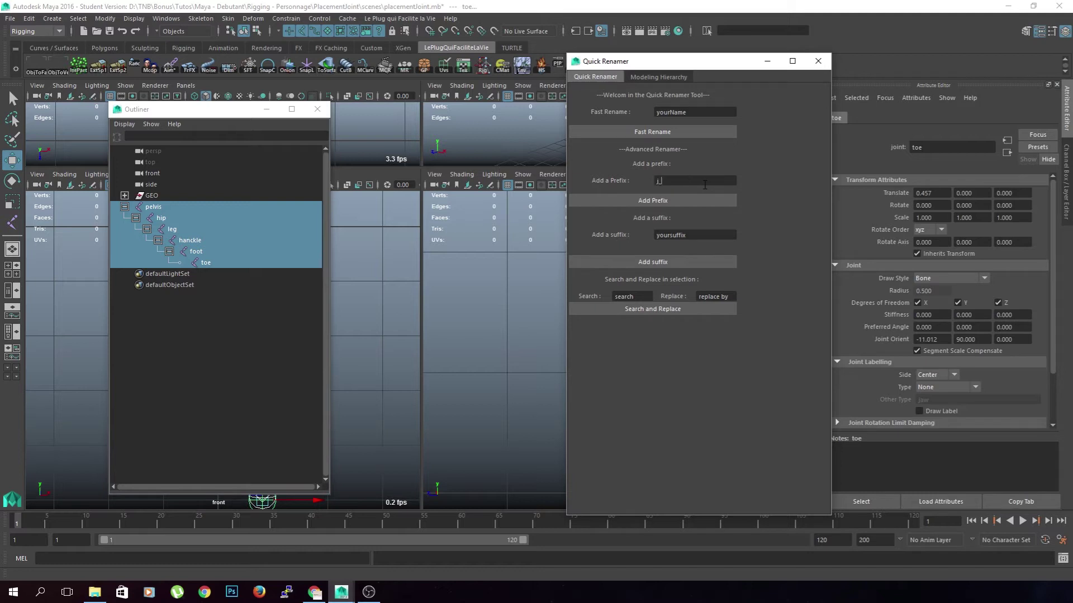
{"action": "left_click", "coordinate": [667, 201]}
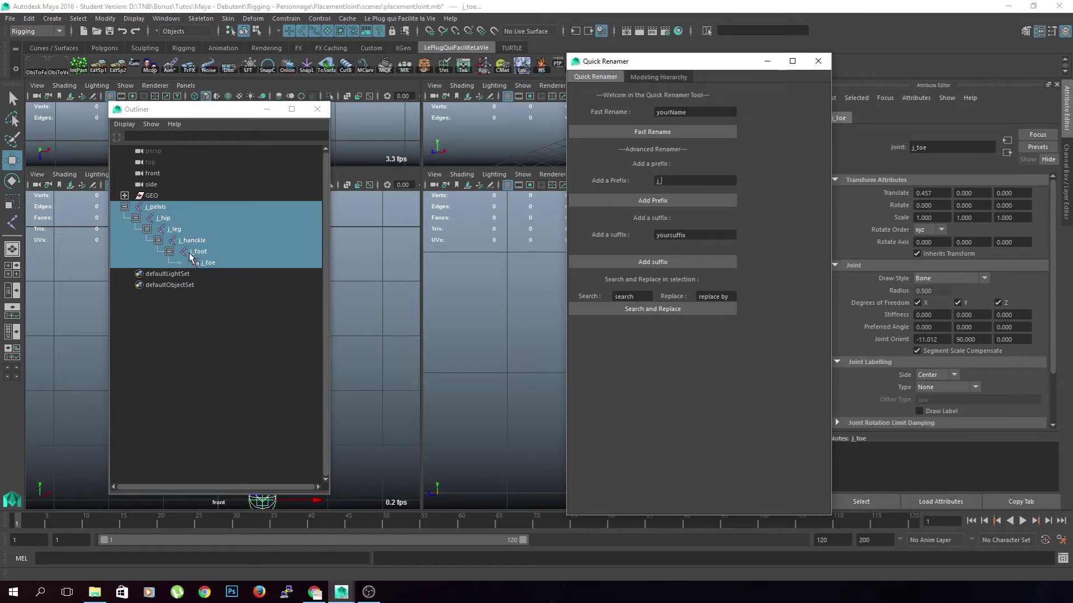
Step: Add the suffix _L to the names of all selected joints, close the renamer and select j_hip_L
{"action": "double_click", "coordinate": [670, 234]}
{"action": "type", "text": "_L"}
{"action": "left_click", "coordinate": [665, 263]}
{"action": "left_click", "coordinate": [818, 61]}
{"action": "left_click", "coordinate": [226, 310]}
{"action": "left_click", "coordinate": [182, 218]}
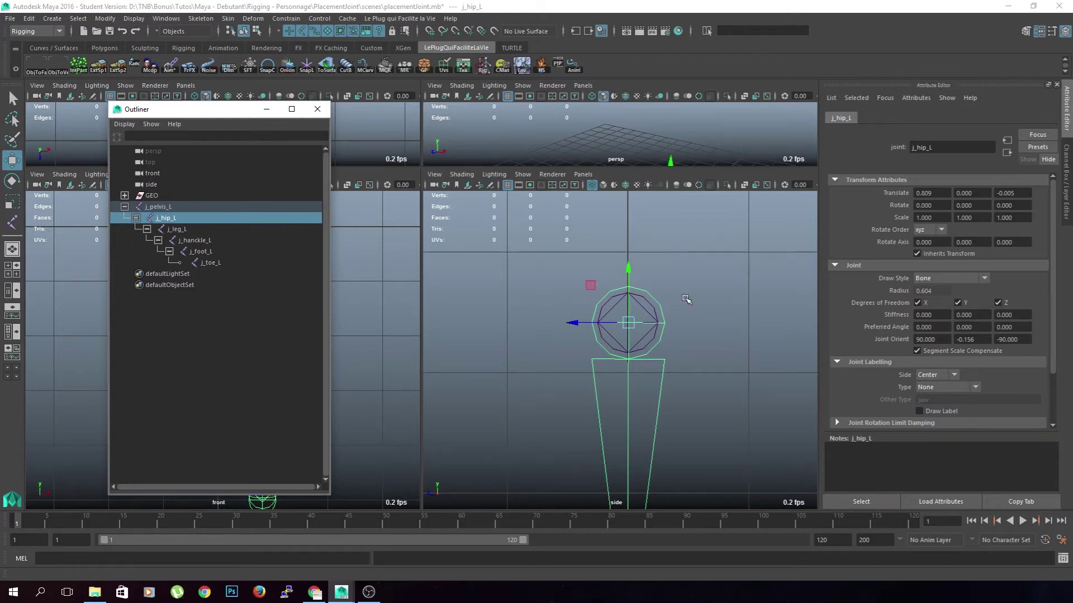
Step: Clear the selection, close the scene list and show the character mesh again around the leg joints
{"action": "left_click", "coordinate": [683, 297]}
{"action": "scroll", "coordinate": [678, 394], "scroll_direction": "down", "scroll_amount": 5}
{"action": "middle_click_drag", "start_coordinate": [656, 423], "coordinate": [668, 313], "text": "alt"}
{"action": "scroll", "coordinate": [671, 317], "scroll_direction": "down", "scroll_amount": 4}
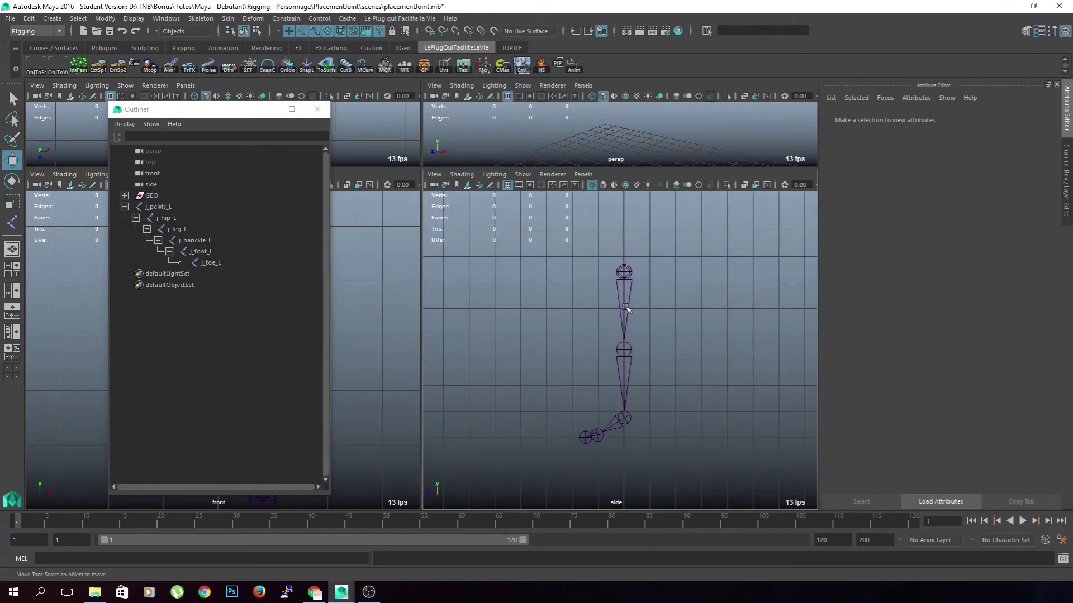
{"action": "left_click", "coordinate": [317, 109]}
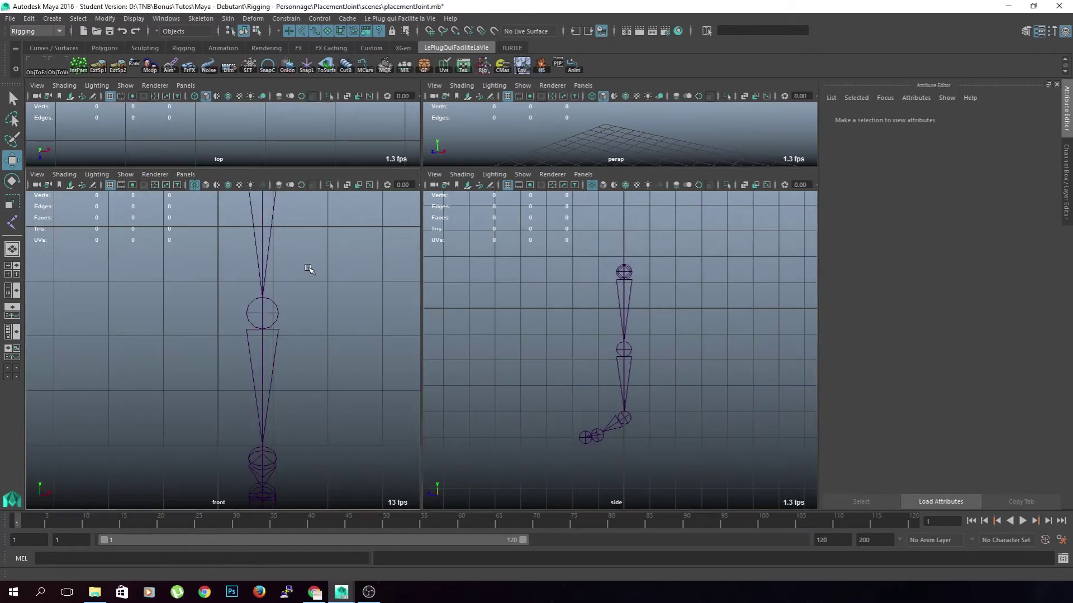
{"action": "scroll", "coordinate": [304, 335], "scroll_direction": "down", "scroll_amount": 3}
{"action": "scroll", "coordinate": [323, 347], "scroll_direction": "down", "scroll_amount": 2}
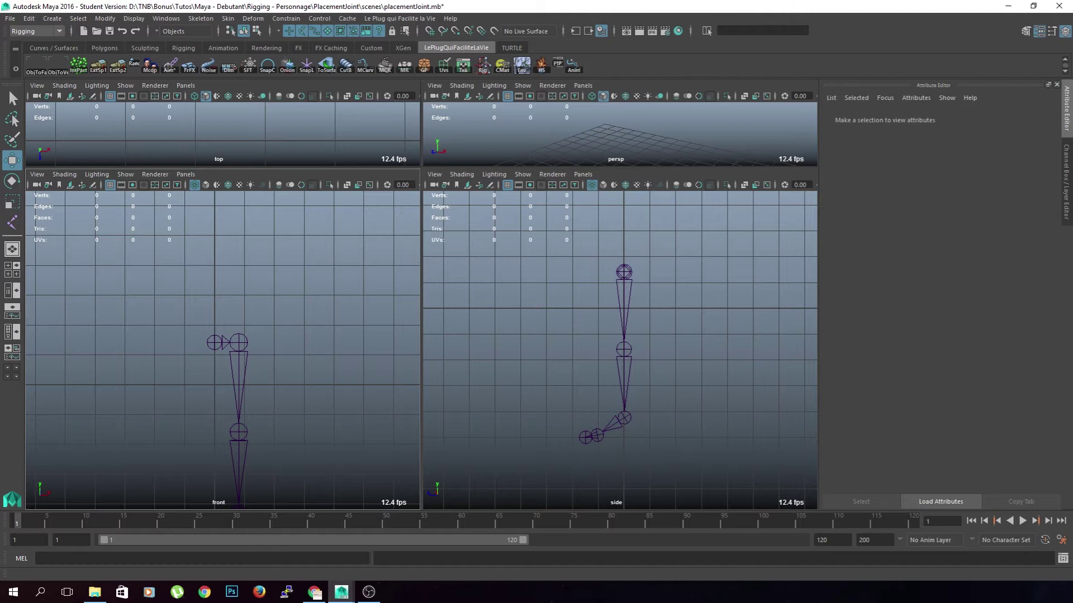
{"action": "left_click_drag", "start_coordinate": [1072, 106], "coordinate": [0, 112]}
{"action": "key", "text": "h"}
{"action": "left_click", "coordinate": [311, 382]}
Step: Examine the character's torso, head and left arm across the front, side and top views
{"action": "scroll", "coordinate": [315, 378], "scroll_direction": "up", "scroll_amount": 4}
{"action": "middle_click_drag", "start_coordinate": [322, 347], "coordinate": [324, 364], "text": "alt"}
{"action": "left_click_drag", "start_coordinate": [324, 363], "coordinate": [315, 373], "text": "alt"}
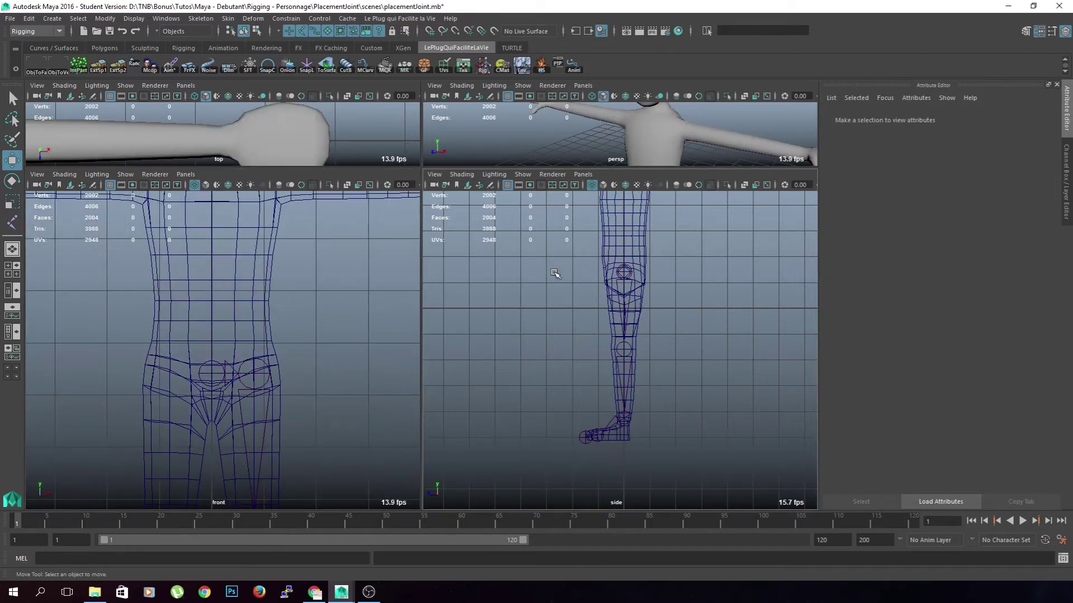
{"action": "middle_click_drag", "start_coordinate": [553, 274], "coordinate": [540, 387], "text": "alt"}
{"action": "middle_click_drag", "start_coordinate": [264, 235], "coordinate": [246, 369], "text": "alt"}
{"action": "scroll", "coordinate": [246, 371], "scroll_direction": "up", "scroll_amount": 5}
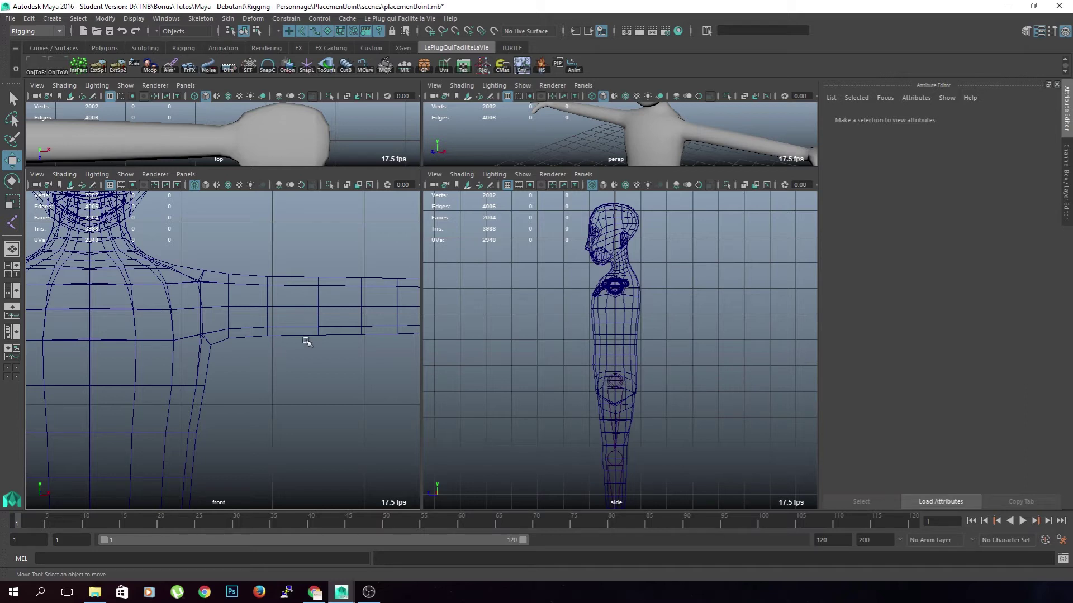
{"action": "left_click_drag", "start_coordinate": [357, 168], "coordinate": [346, 372]}
{"action": "scroll", "coordinate": [282, 304], "scroll_direction": "down", "scroll_amount": 5}
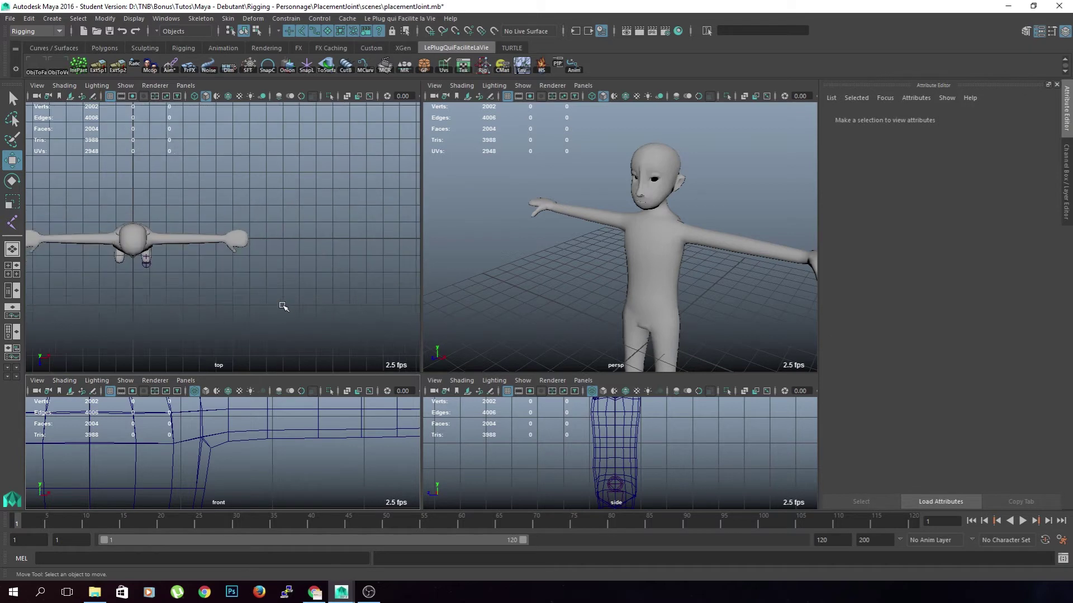
{"action": "middle_click_drag", "start_coordinate": [252, 314], "coordinate": [328, 304], "text": "alt"}
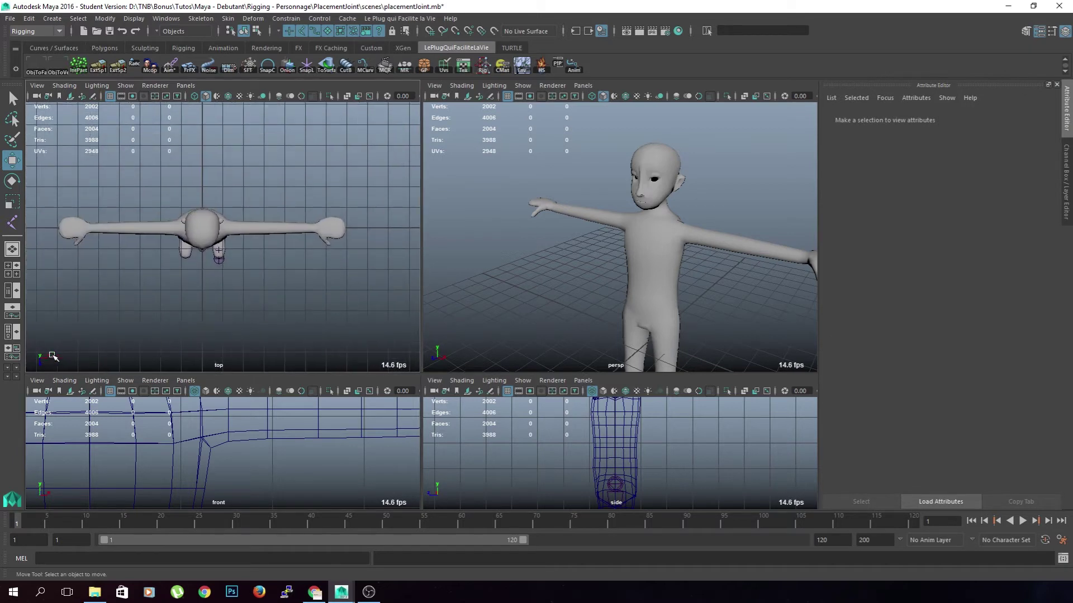
{"action": "scroll", "coordinate": [146, 330], "scroll_direction": "up", "scroll_amount": 2}
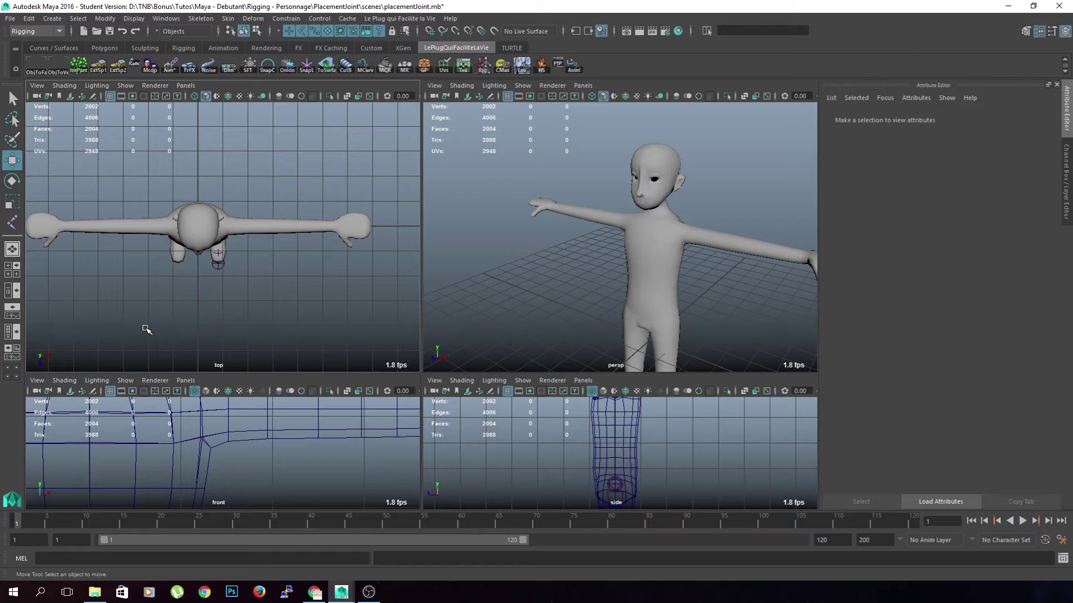
{"action": "left_click_drag", "start_coordinate": [233, 374], "coordinate": [233, 107]}
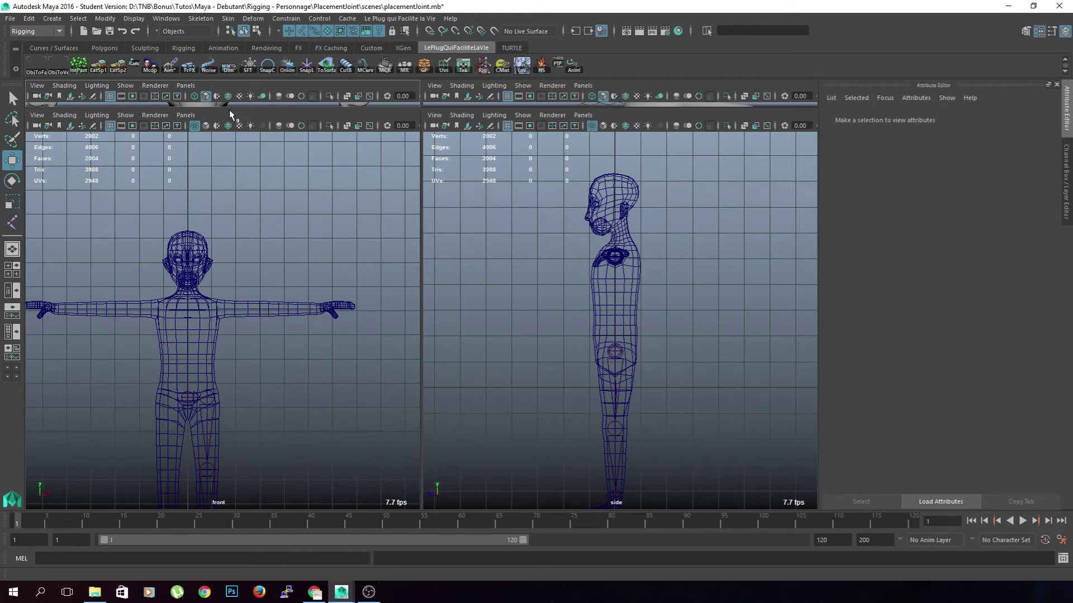
{"action": "left_click_drag", "start_coordinate": [231, 108], "coordinate": [220, 277]}
Step: Maximize the top view and display the character mesh in wireframe around the left arm
{"action": "key", "text": "space"}
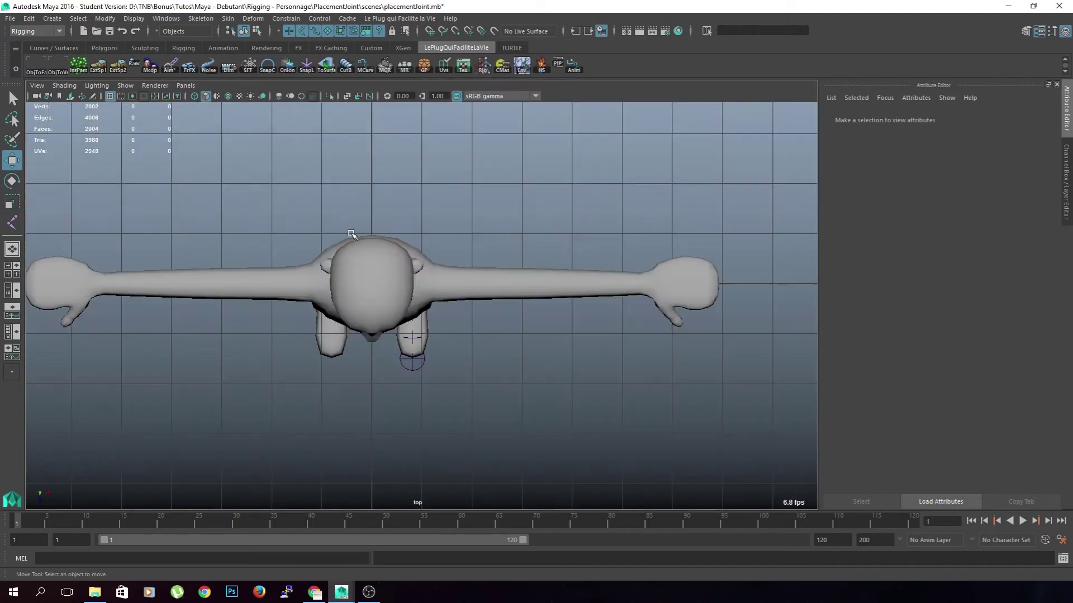
{"action": "left_click", "coordinate": [404, 250]}
{"action": "left_click", "coordinate": [595, 355]}
{"action": "scroll", "coordinate": [567, 395], "scroll_direction": "up", "scroll_amount": 3}
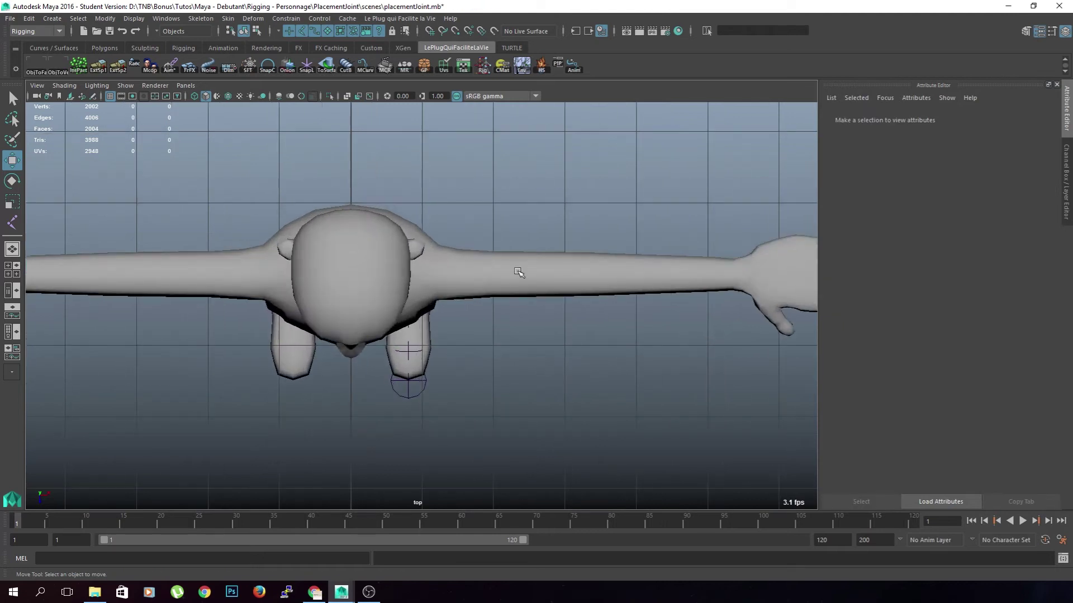
{"action": "left_click", "coordinate": [508, 276]}
{"action": "key", "text": "h"}
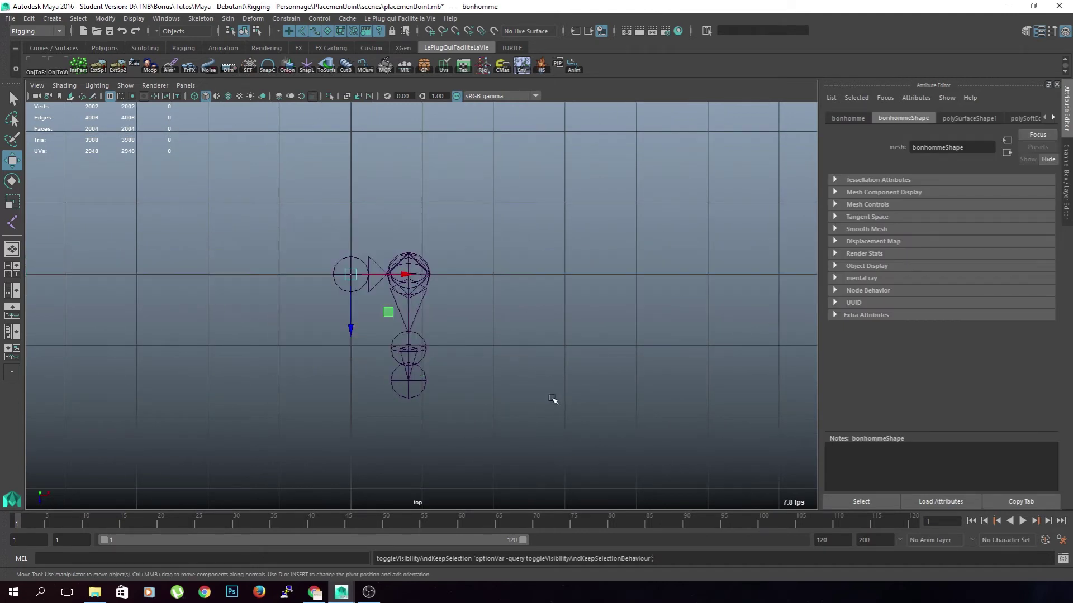
{"action": "key", "text": "h"}
{"action": "key", "text": "4"}
{"action": "left_click", "coordinate": [536, 370]}
{"action": "right_click_drag", "start_coordinate": [545, 360], "coordinate": [582, 358], "text": "alt"}
{"action": "middle_click_drag", "start_coordinate": [580, 360], "coordinate": [419, 392], "text": "alt"}
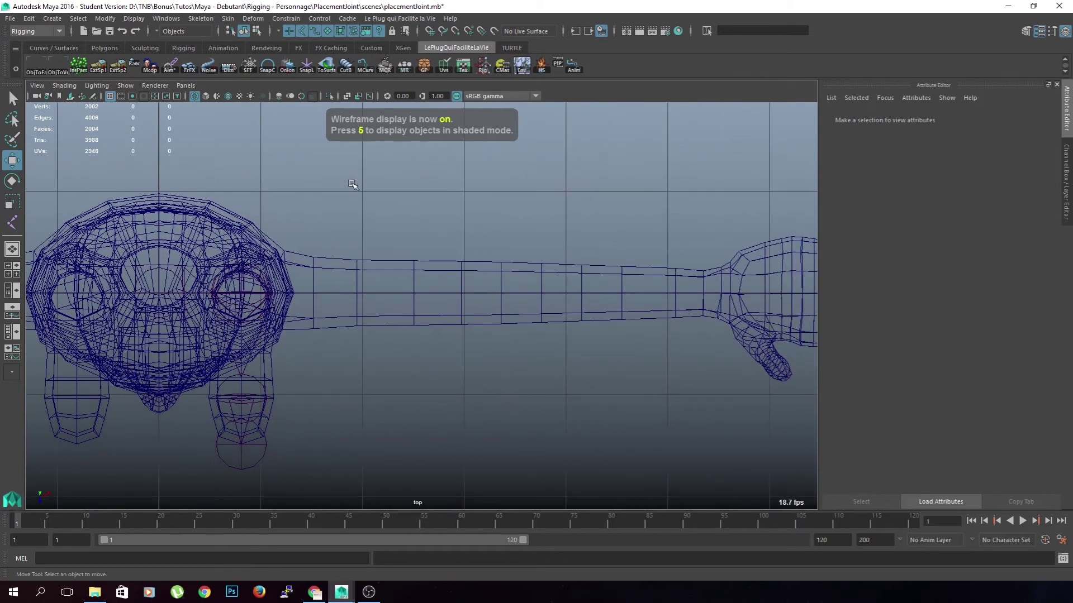
Step: Place a joint with the Joint tool at the left shoulder, centred in the arm at about X 1.52 and Z 0
{"action": "left_click", "coordinate": [200, 18]}
{"action": "left_click", "coordinate": [211, 45]}
{"action": "scroll", "coordinate": [389, 146], "scroll_direction": "up", "scroll_amount": 3}
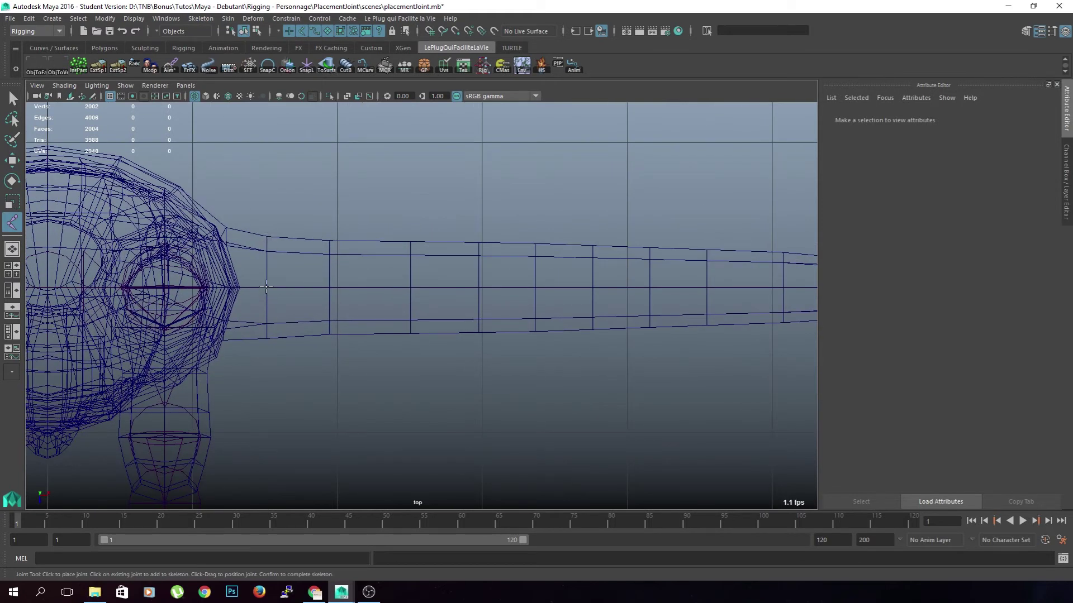
{"action": "left_click", "coordinate": [267, 287]}
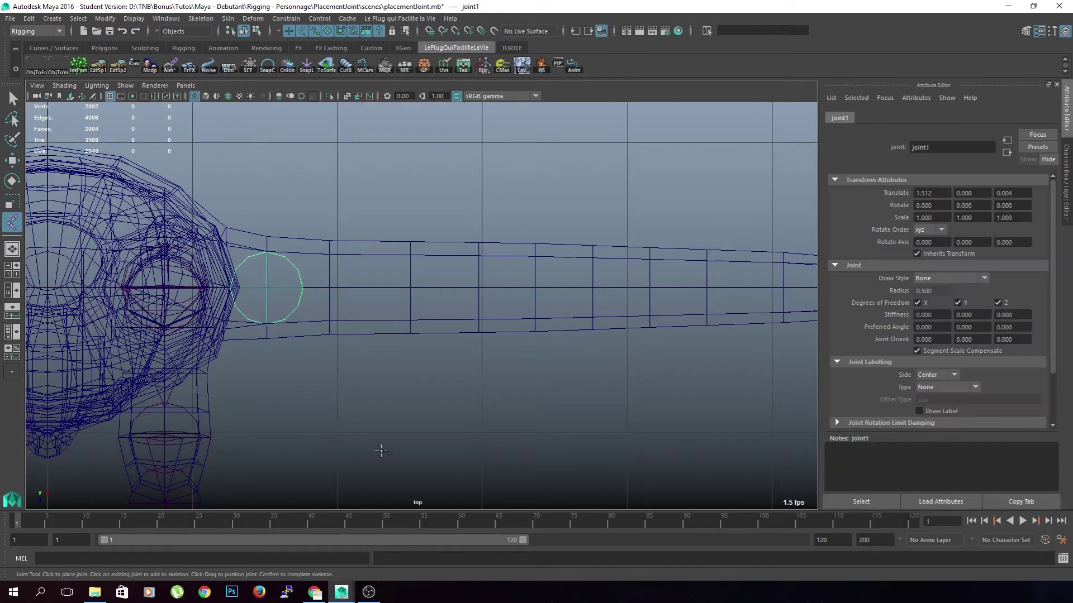
{"action": "key", "text": "ctrl+z"}
{"action": "left_click", "coordinate": [267, 287]}
{"action": "scroll", "coordinate": [528, 386], "scroll_direction": "down", "scroll_amount": 5}
{"action": "scroll", "coordinate": [528, 394], "scroll_direction": "up", "scroll_amount": 2}
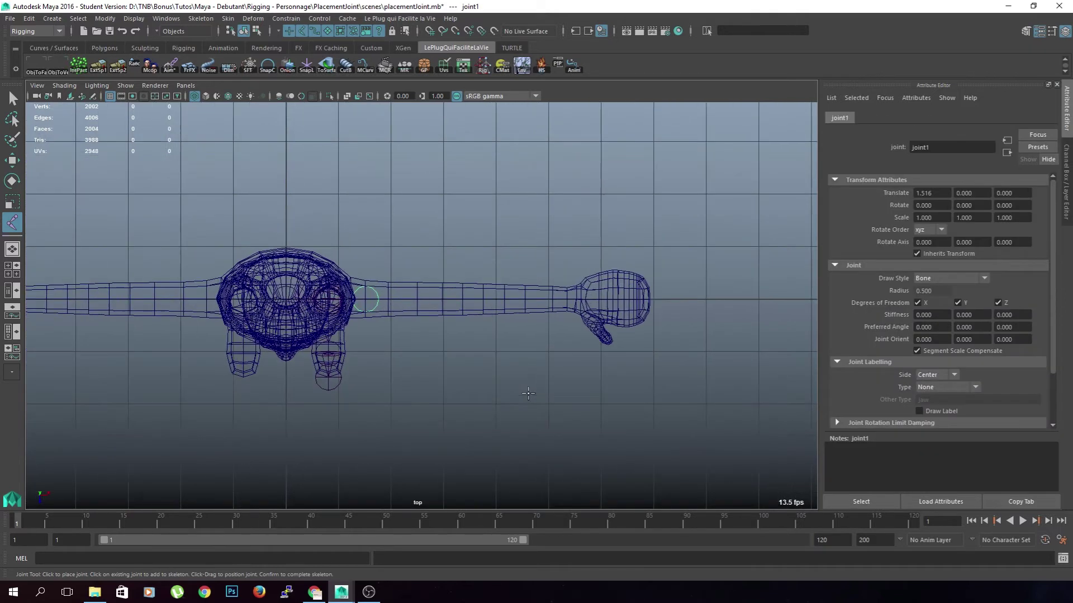
{"action": "scroll", "coordinate": [497, 395], "scroll_direction": "up", "scroll_amount": 2}
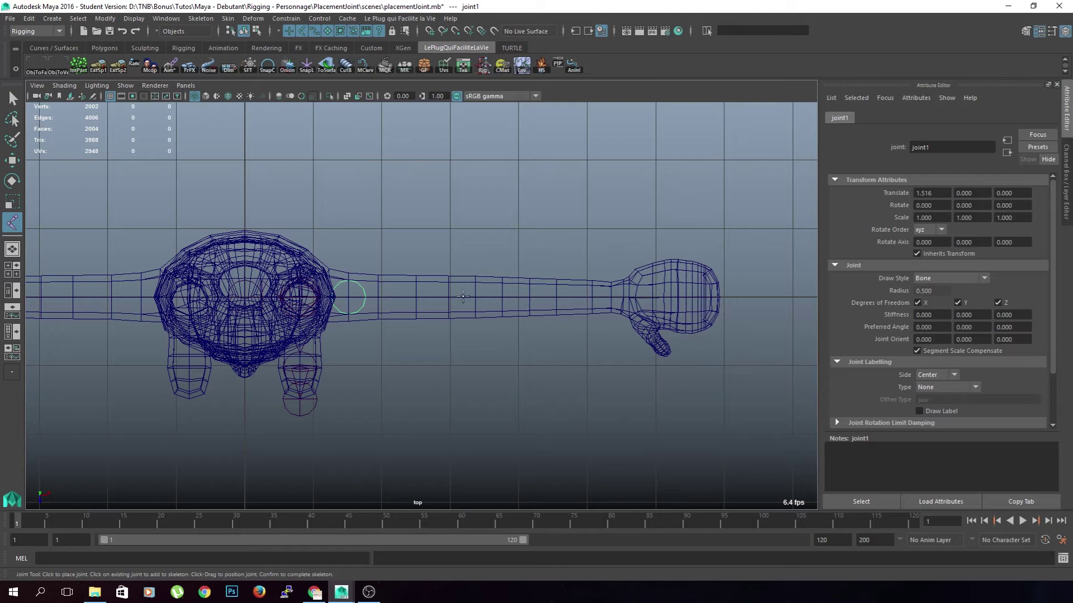
Step: Place the elbow joint at the middle of the left arm, on the arm's centre line in the top view
{"action": "scroll", "coordinate": [477, 304], "scroll_direction": "up", "scroll_amount": 3}
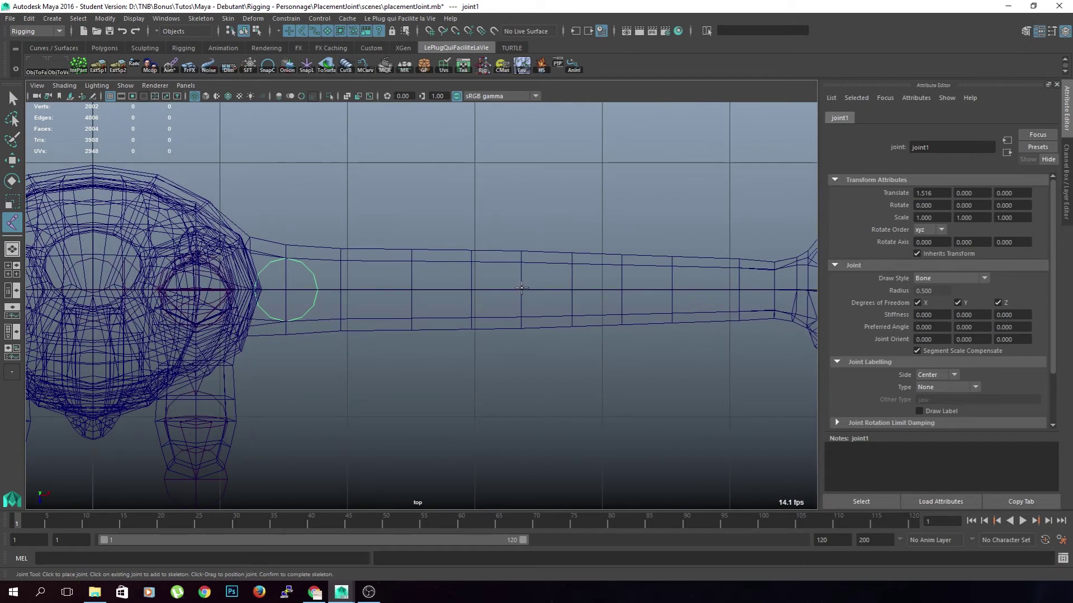
{"action": "left_click", "coordinate": [521, 289]}
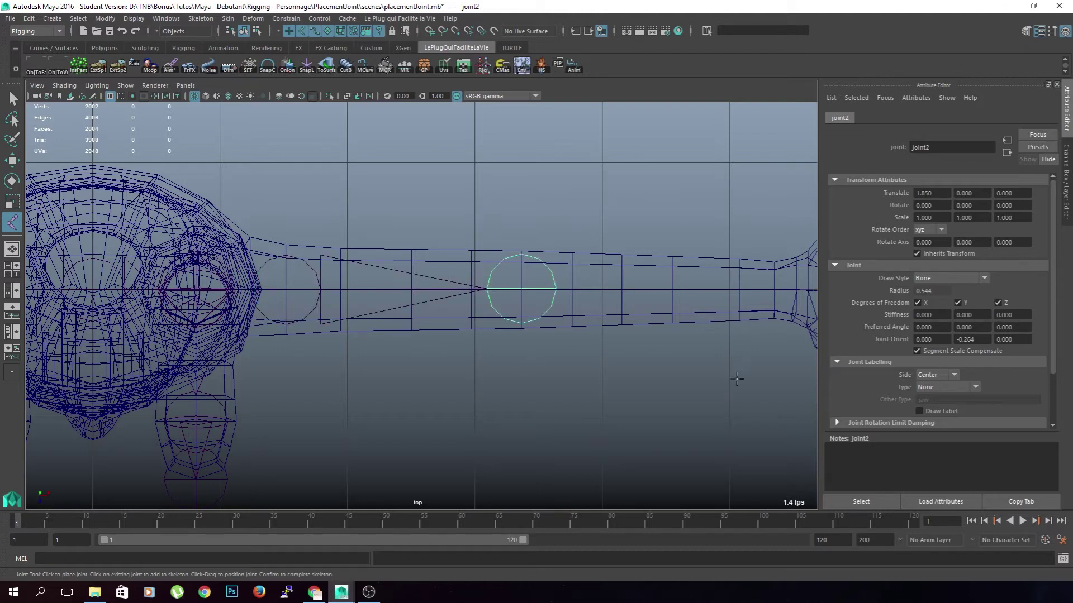
{"action": "key", "text": "space"}
{"action": "middle_click_drag", "start_coordinate": [733, 381], "coordinate": [453, 380], "text": "alt"}
{"action": "middle_click_drag", "start_coordinate": [342, 393], "coordinate": [354, 339], "text": "alt"}
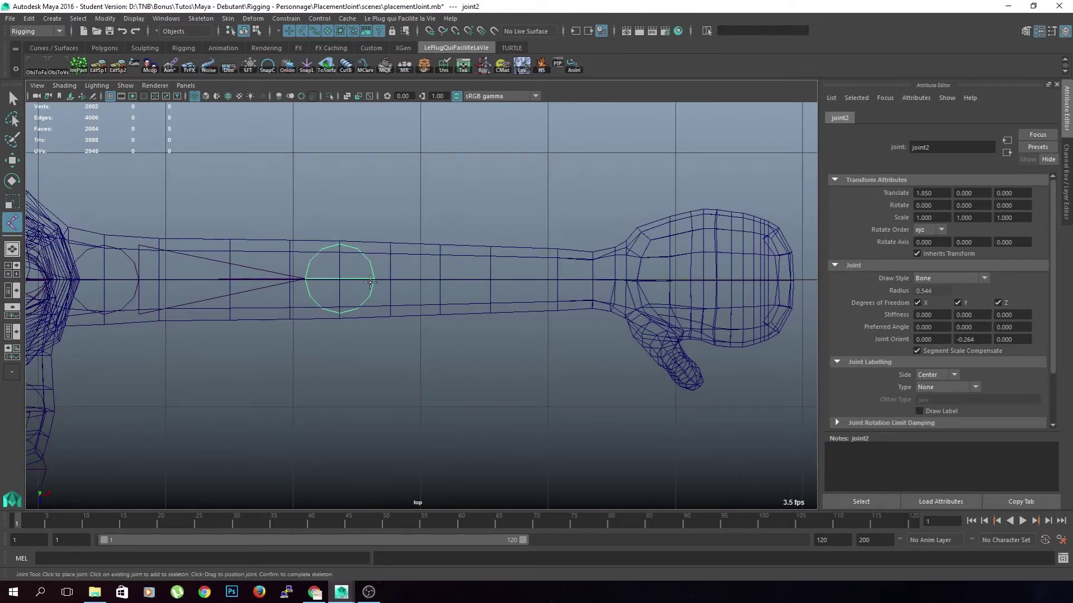
{"action": "scroll", "coordinate": [492, 300], "scroll_direction": "up", "scroll_amount": 4}
{"action": "middle_click_drag", "start_coordinate": [286, 376], "coordinate": [561, 431], "text": "alt"}
{"action": "scroll", "coordinate": [561, 430], "scroll_direction": "up", "scroll_amount": 5}
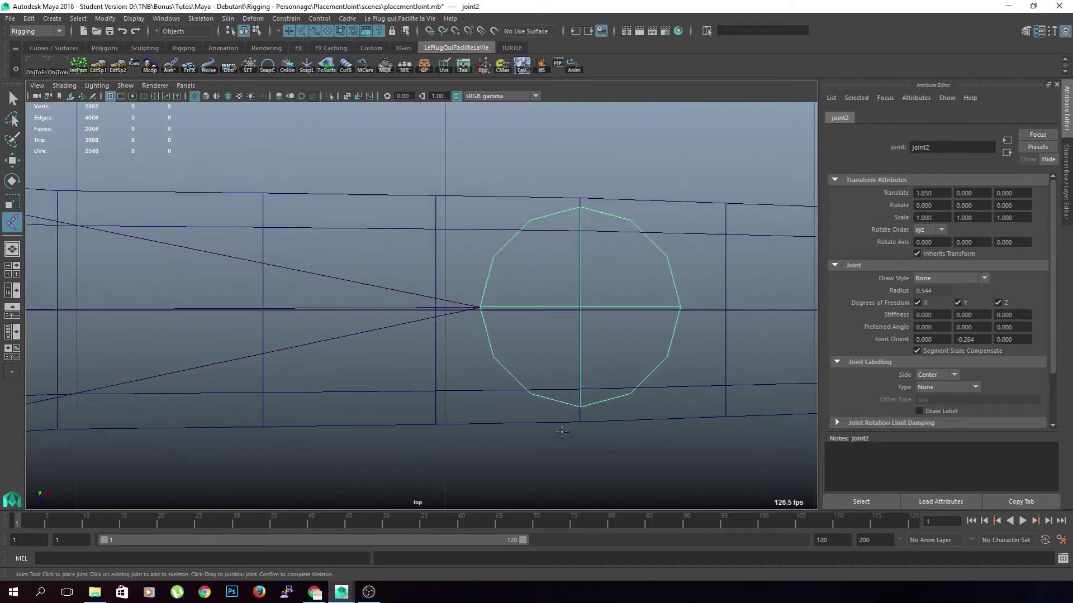
{"action": "scroll", "coordinate": [709, 307], "scroll_direction": "down", "scroll_amount": 5}
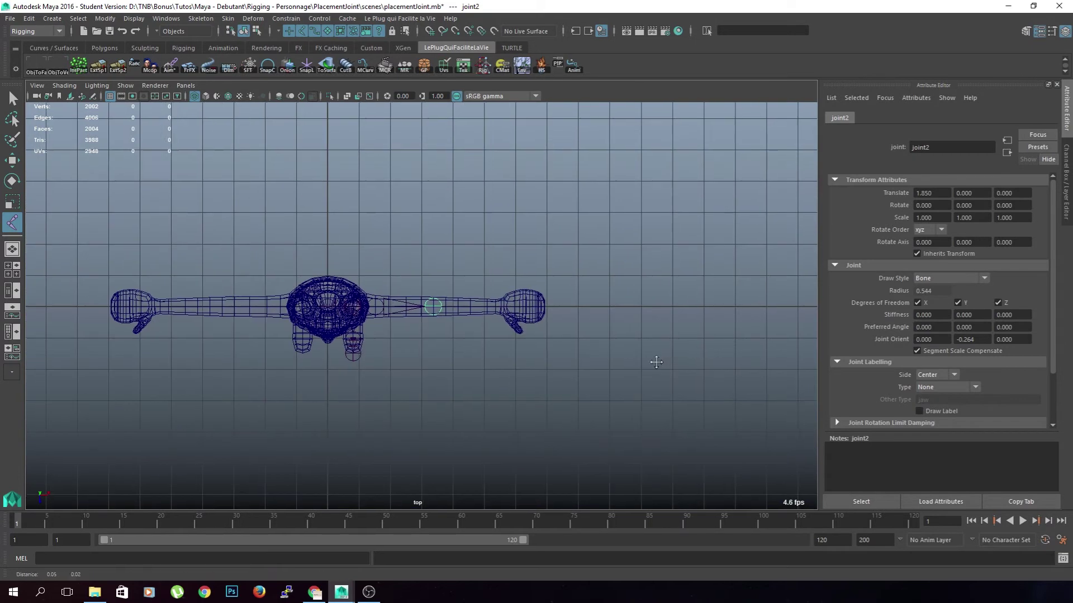
Step: Place the wrist joint on the centre line at the end of the left forearm and finish the arm chain
{"action": "scroll", "coordinate": [524, 372], "scroll_direction": "up", "scroll_amount": 4}
{"action": "scroll", "coordinate": [469, 369], "scroll_direction": "up", "scroll_amount": 4}
{"action": "middle_click_drag", "start_coordinate": [524, 372], "coordinate": [506, 391], "text": "alt"}
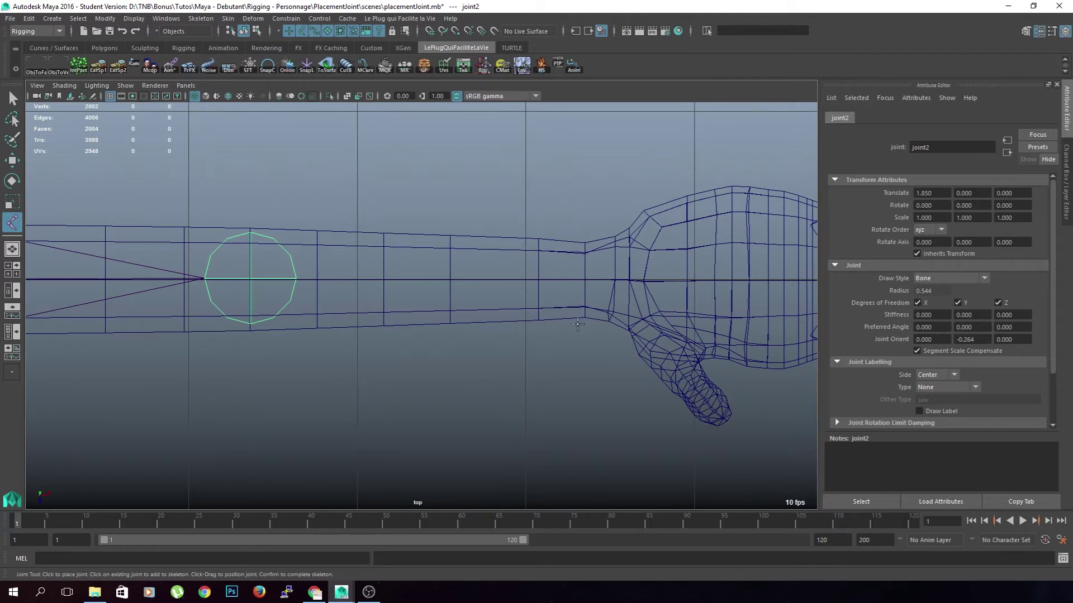
{"action": "left_click", "coordinate": [585, 279]}
{"action": "middle_click_drag", "start_coordinate": [397, 397], "coordinate": [488, 385], "text": "alt"}
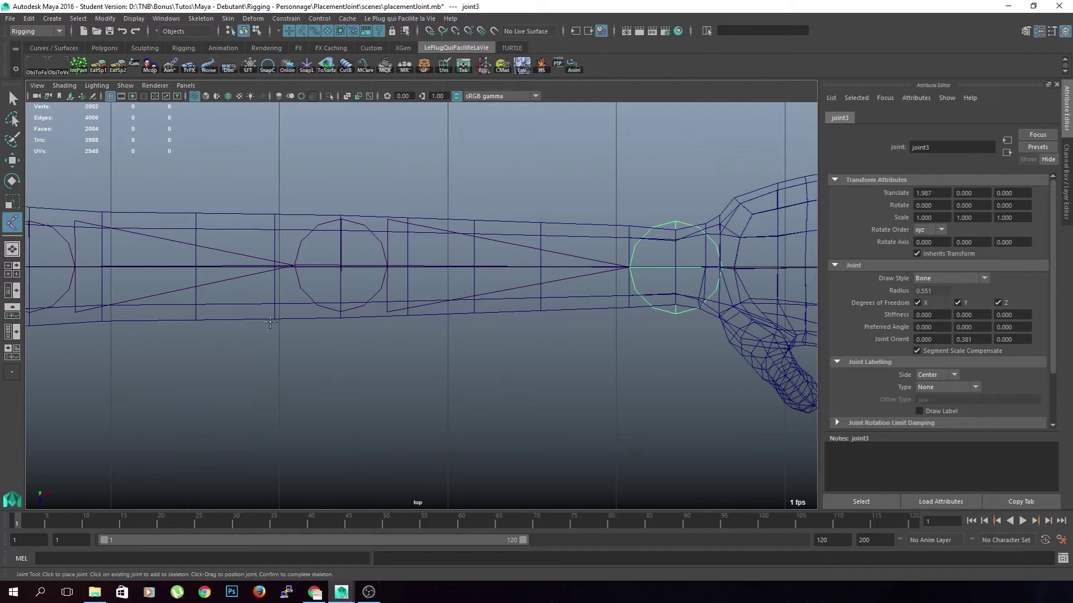
{"action": "key", "text": "q"}
Step: In the front view, raise the arm chain from its shoulder joint to the left arm, at about Y 4.94
{"action": "key", "text": "space"}
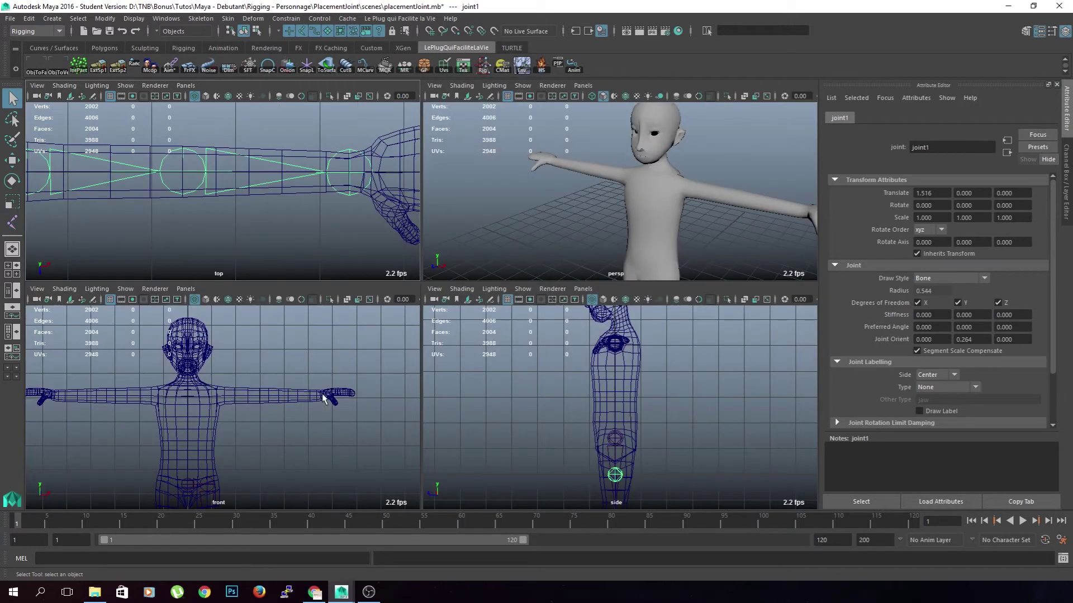
{"action": "key", "text": "space"}
{"action": "scroll", "coordinate": [438, 380], "scroll_direction": "down", "scroll_amount": 4}
{"action": "middle_click_drag", "start_coordinate": [433, 408], "coordinate": [424, 309], "text": "alt"}
{"action": "scroll", "coordinate": [420, 380], "scroll_direction": "up", "scroll_amount": 4}
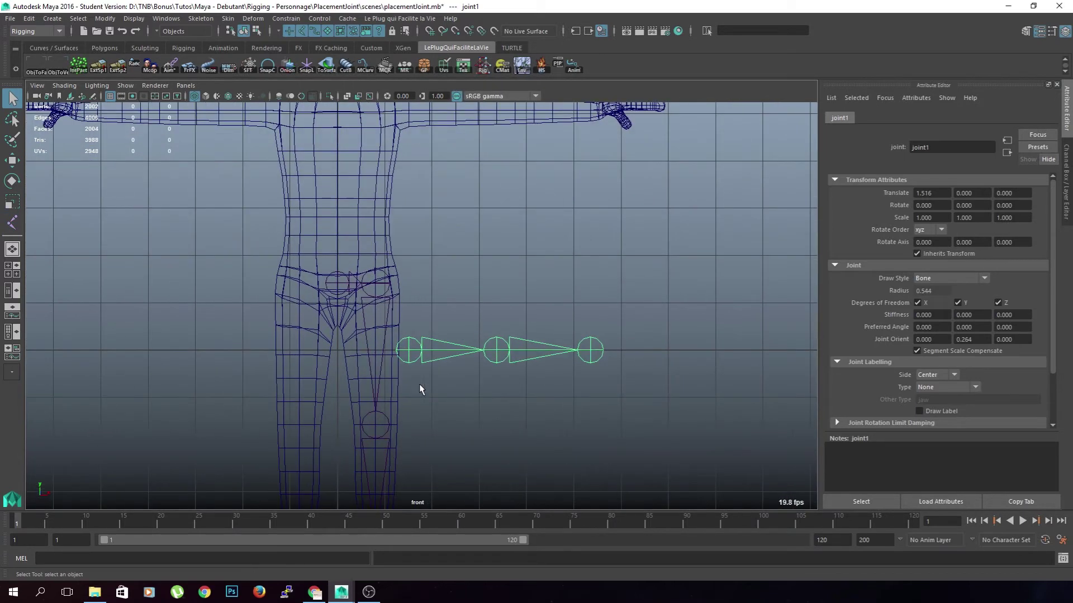
{"action": "scroll", "coordinate": [394, 350], "scroll_direction": "up", "scroll_amount": 3}
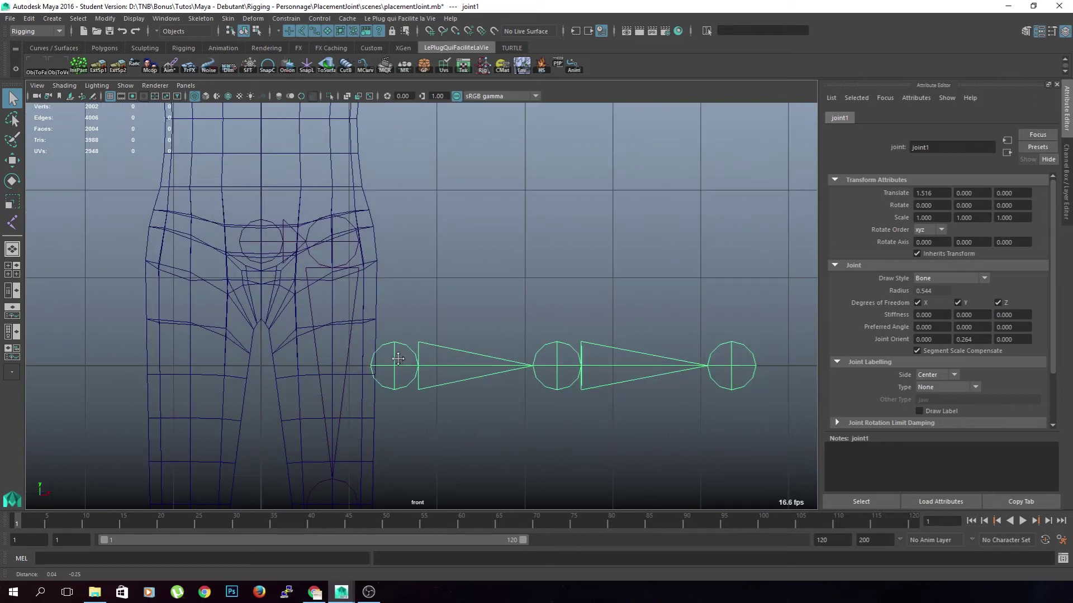
{"action": "left_click", "coordinate": [771, 346]}
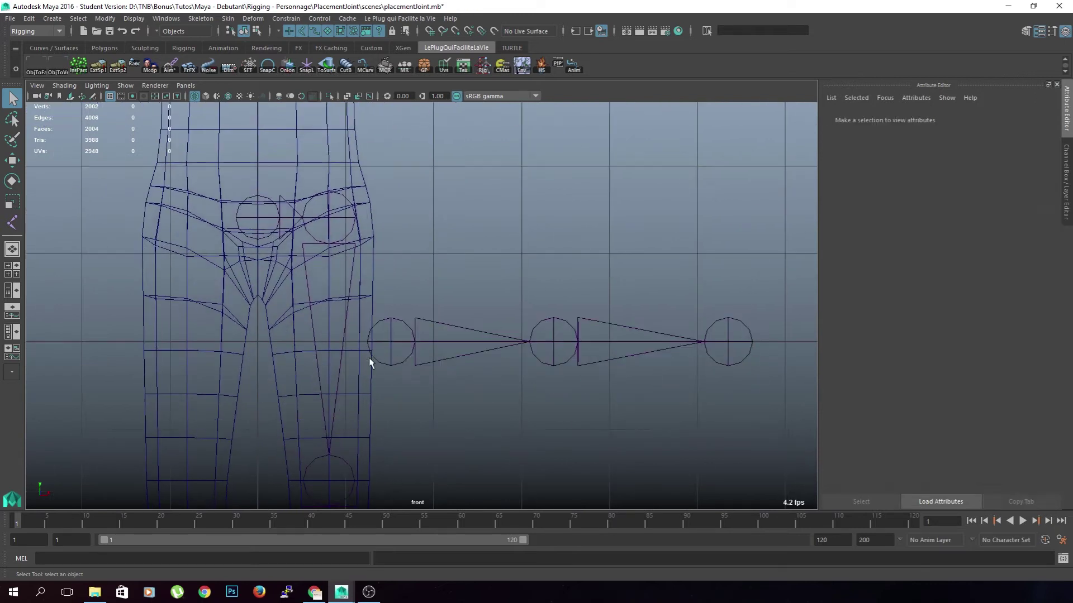
{"action": "left_click", "coordinate": [403, 340]}
{"action": "key", "text": "w"}
{"action": "scroll", "coordinate": [463, 376], "scroll_direction": "down", "scroll_amount": 4}
{"action": "scroll", "coordinate": [441, 375], "scroll_direction": "up", "scroll_amount": 2}
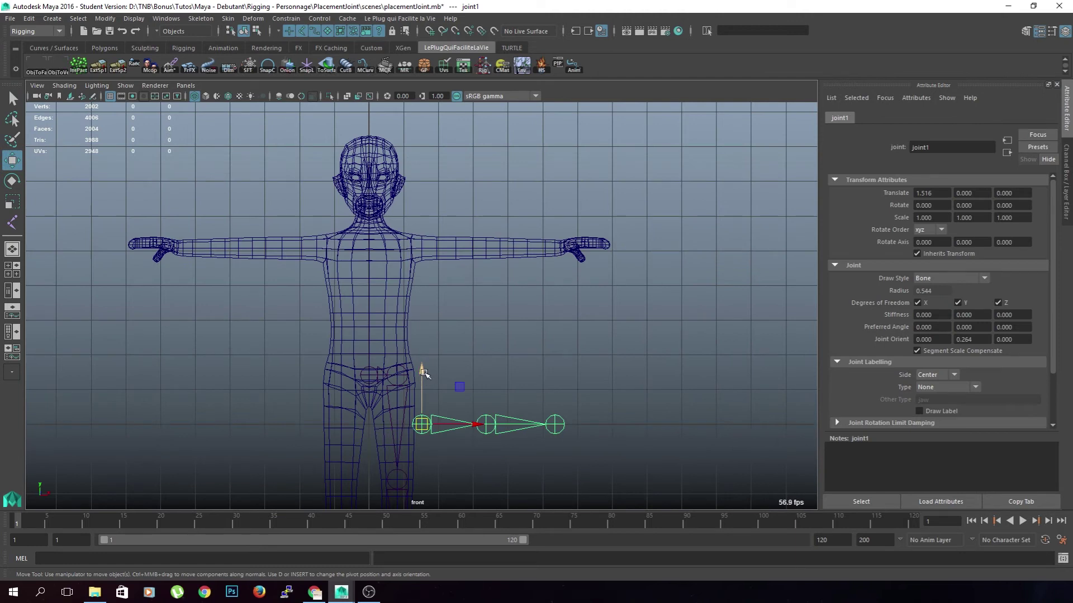
{"action": "left_click_drag", "start_coordinate": [423, 373], "coordinate": [423, 199]}
{"action": "scroll", "coordinate": [424, 198], "scroll_direction": "up", "scroll_amount": 10}
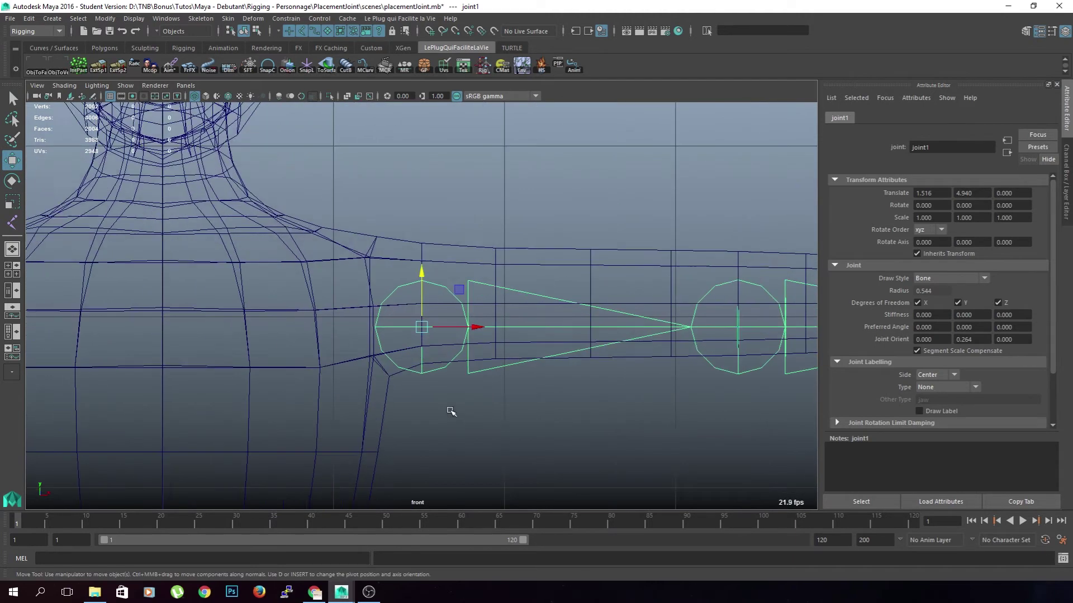
Step: Fine-tune the arm chain's height to about Y 5.08, centred in the arm's thickness, and clear the selection
{"action": "scroll", "coordinate": [450, 411], "scroll_direction": "up", "scroll_amount": 3}
{"action": "left_click_drag", "start_coordinate": [419, 286], "coordinate": [425, 253]}
{"action": "scroll", "coordinate": [560, 426], "scroll_direction": "down", "scroll_amount": 12}
{"action": "left_click", "coordinate": [529, 387]}
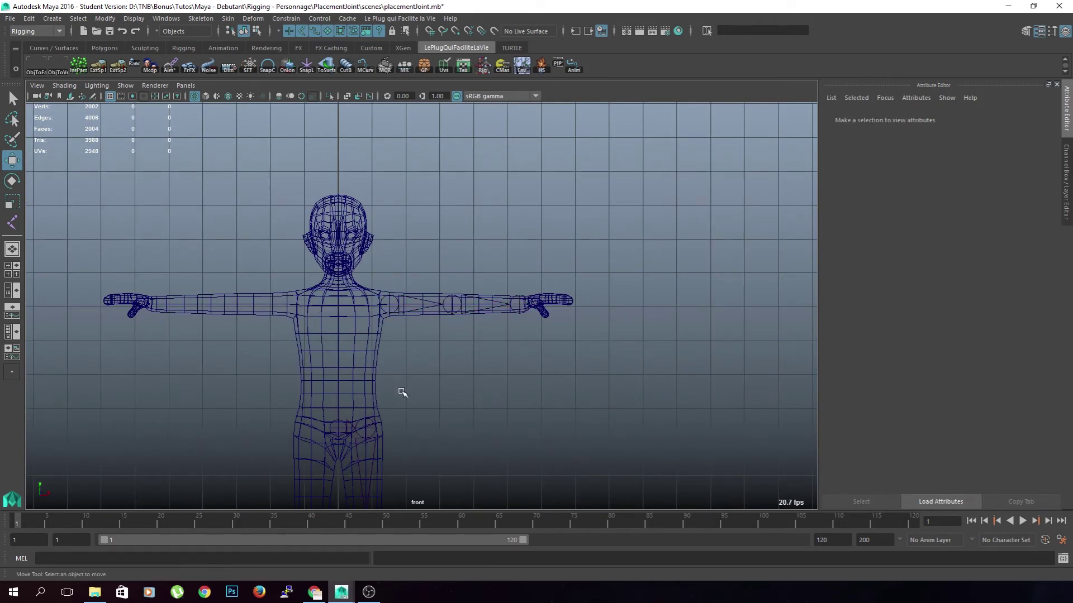
Step: Examine how the left arm joints sit in the mesh relative to the torso, neck and pelvis in the front view
{"action": "scroll", "coordinate": [402, 394], "scroll_direction": "up", "scroll_amount": 4}
{"action": "middle_click_drag", "start_coordinate": [413, 393], "coordinate": [454, 431], "text": "alt"}
{"action": "scroll", "coordinate": [502, 254], "scroll_direction": "up", "scroll_amount": 3}
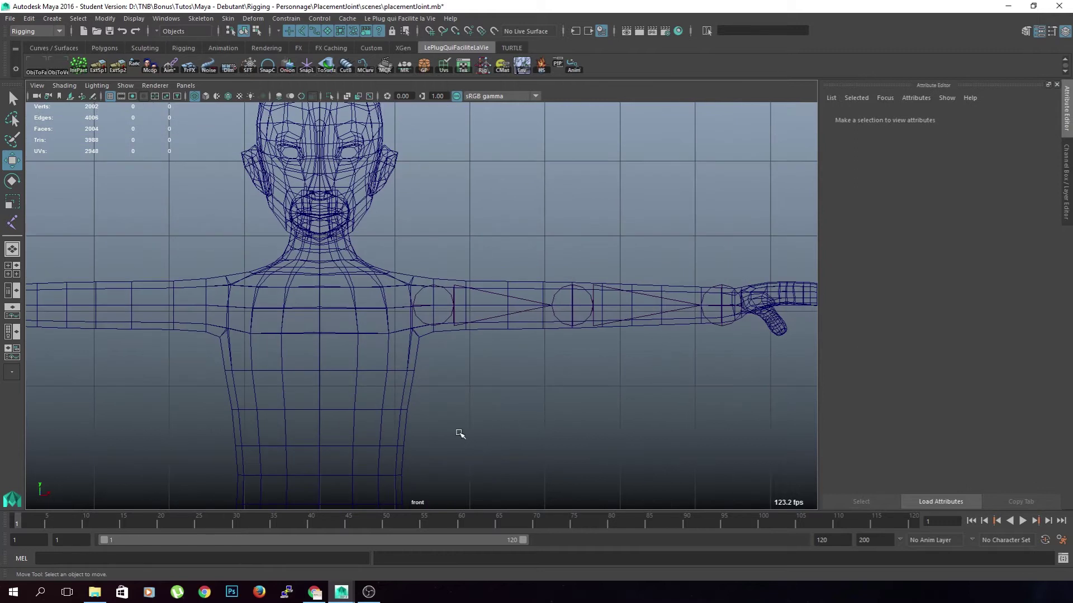
{"action": "scroll", "coordinate": [460, 287], "scroll_direction": "up", "scroll_amount": 3}
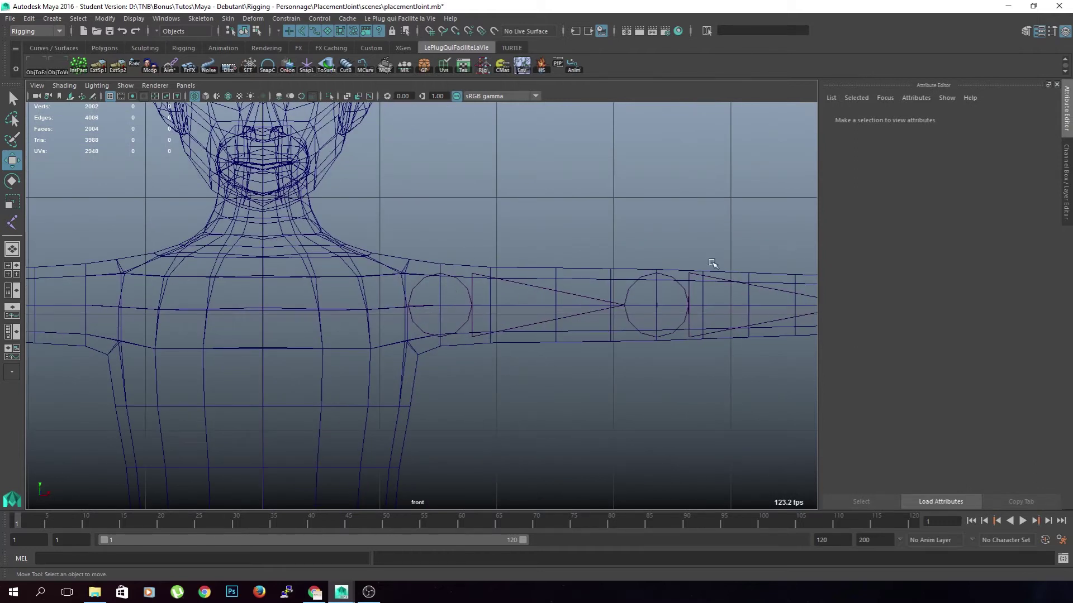
{"action": "left_click", "coordinate": [465, 285]}
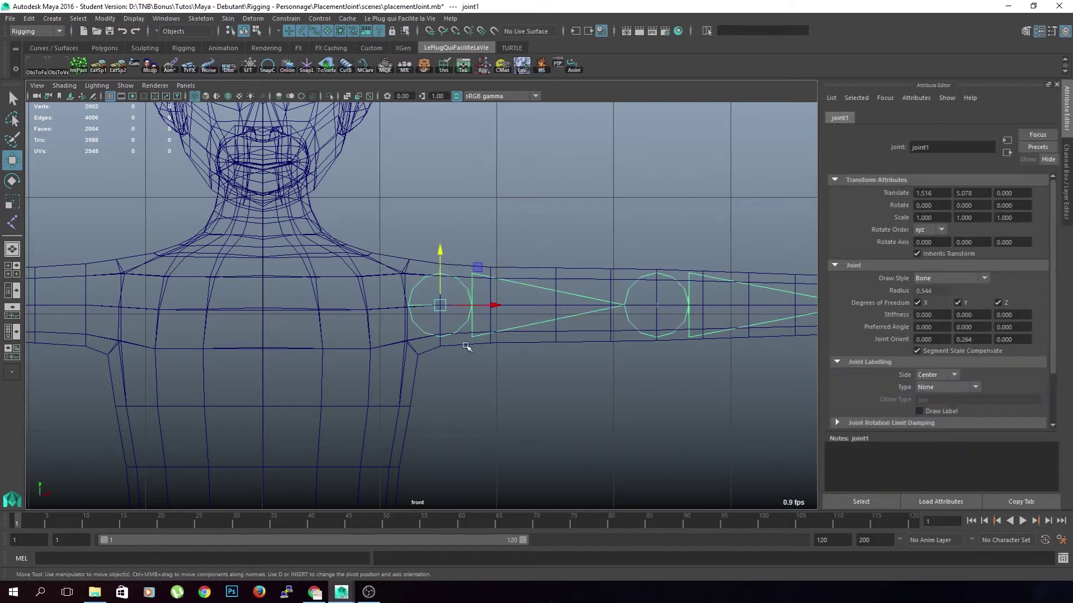
{"action": "middle_click_drag", "start_coordinate": [460, 384], "coordinate": [436, 220], "text": "alt"}
{"action": "scroll", "coordinate": [424, 296], "scroll_direction": "down", "scroll_amount": 3}
{"action": "middle_click_drag", "start_coordinate": [424, 297], "coordinate": [444, 397], "text": "alt"}
{"action": "scroll", "coordinate": [427, 394], "scroll_direction": "up", "scroll_amount": 4}
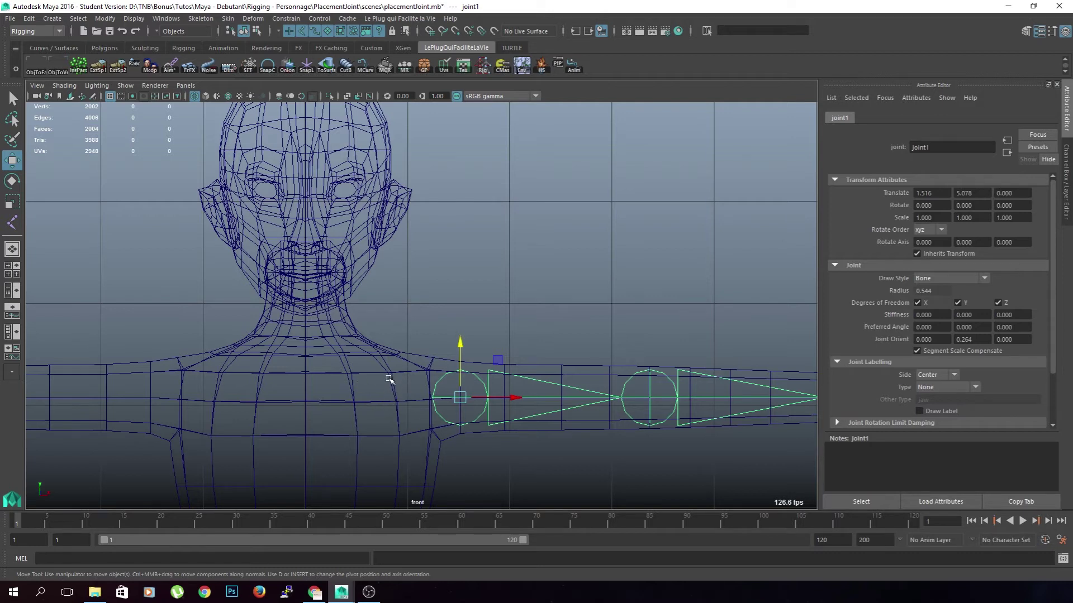
{"action": "middle_click_drag", "start_coordinate": [402, 424], "coordinate": [487, 205], "text": "alt"}
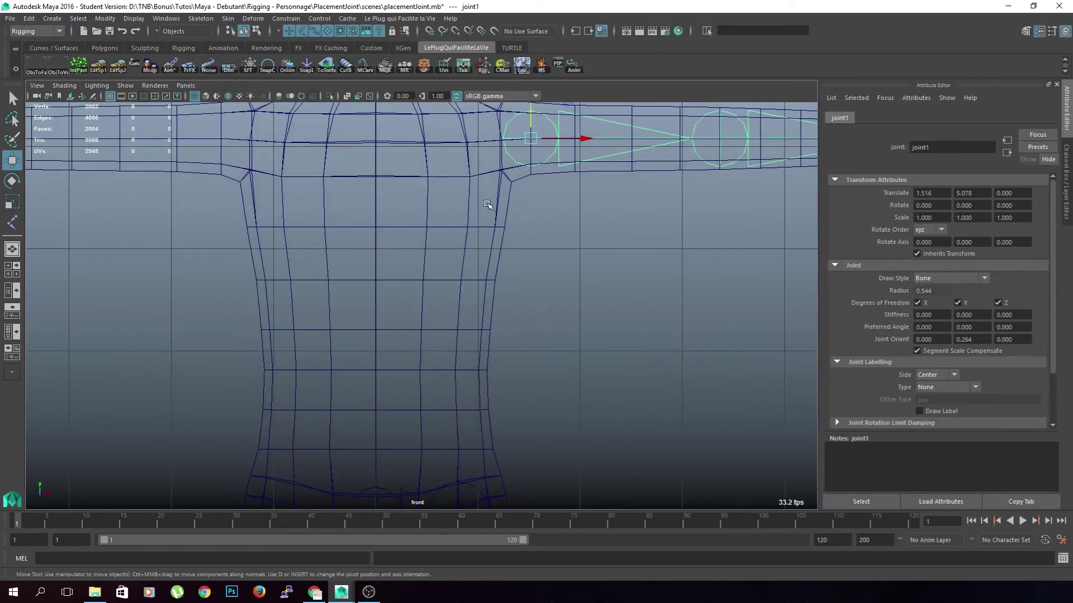
{"action": "scroll", "coordinate": [487, 205], "scroll_direction": "down", "scroll_amount": 3}
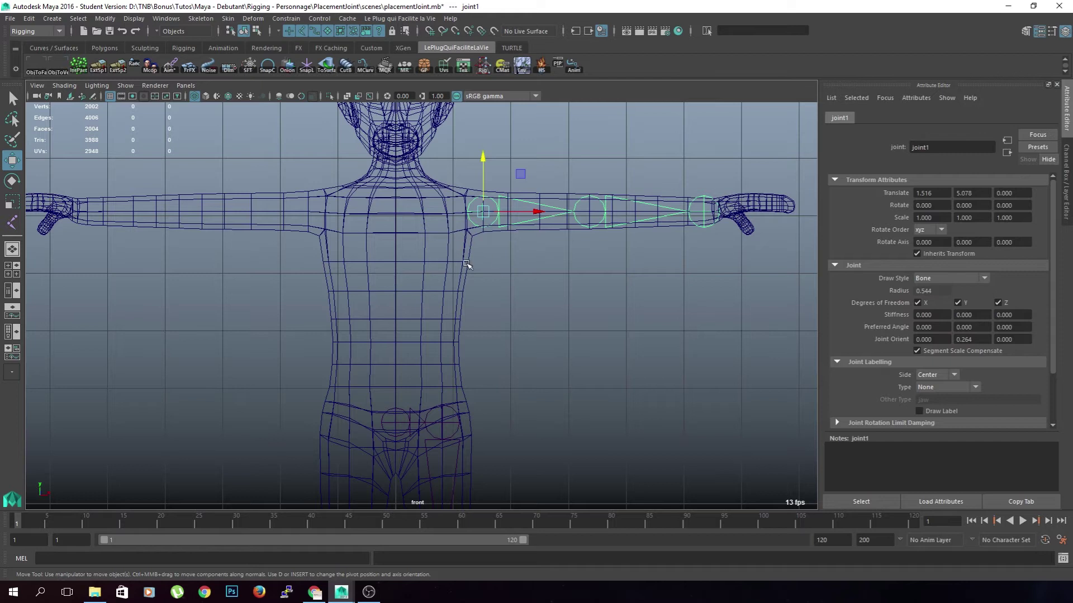
{"action": "scroll", "coordinate": [479, 218], "scroll_direction": "up", "scroll_amount": 1}
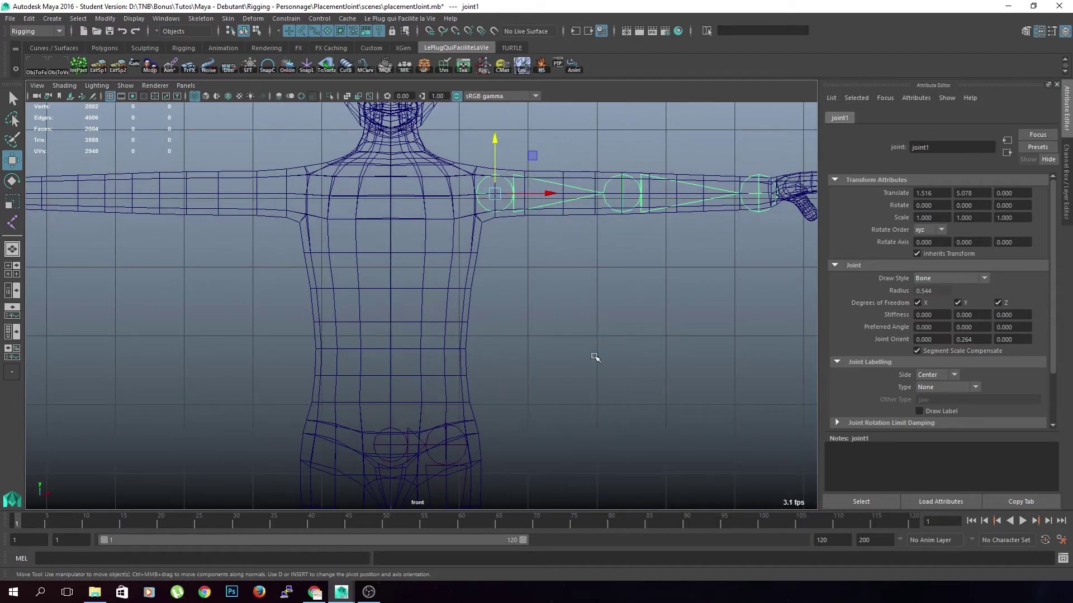
Step: Rename the three left arm joints, from the root outward, as shoulder, elbow and poignet
{"action": "left_click", "coordinate": [596, 360]}
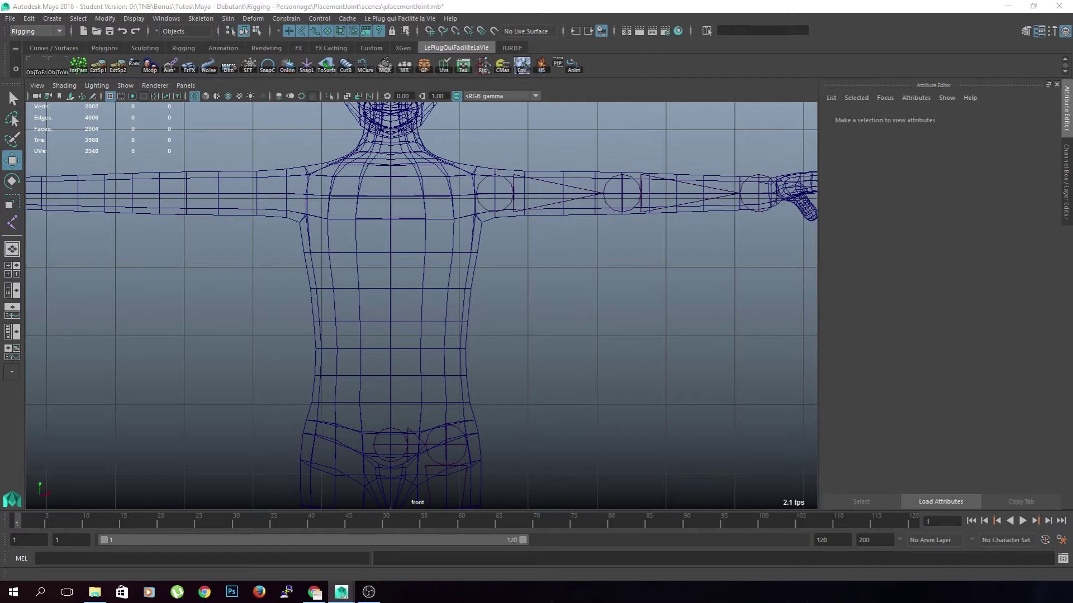
{"action": "key", "text": "ctrl+z"}
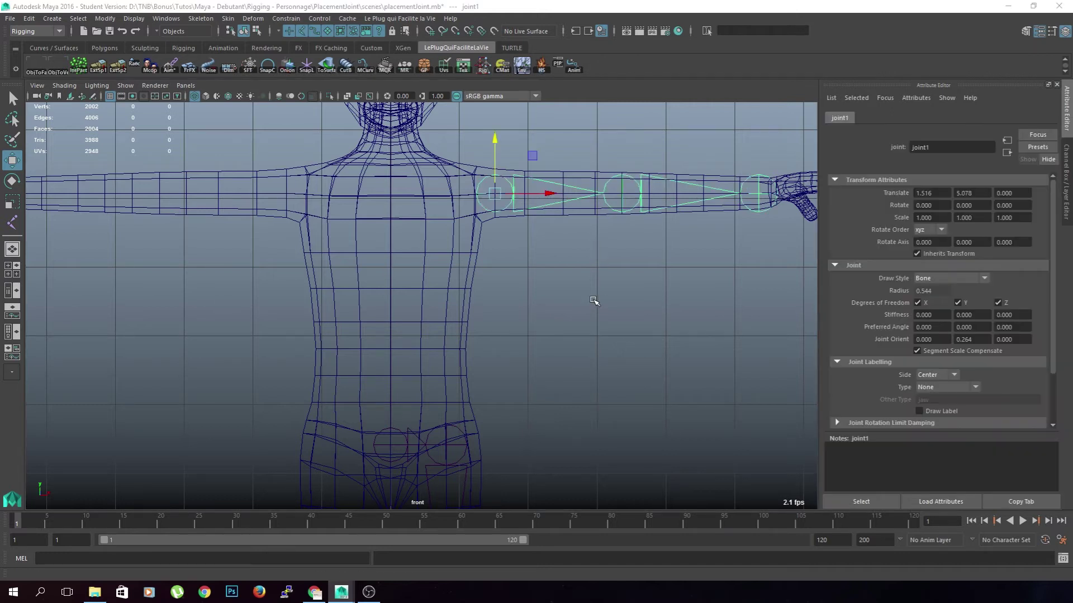
{"action": "middle_click_drag", "start_coordinate": [605, 251], "coordinate": [518, 346], "text": "alt"}
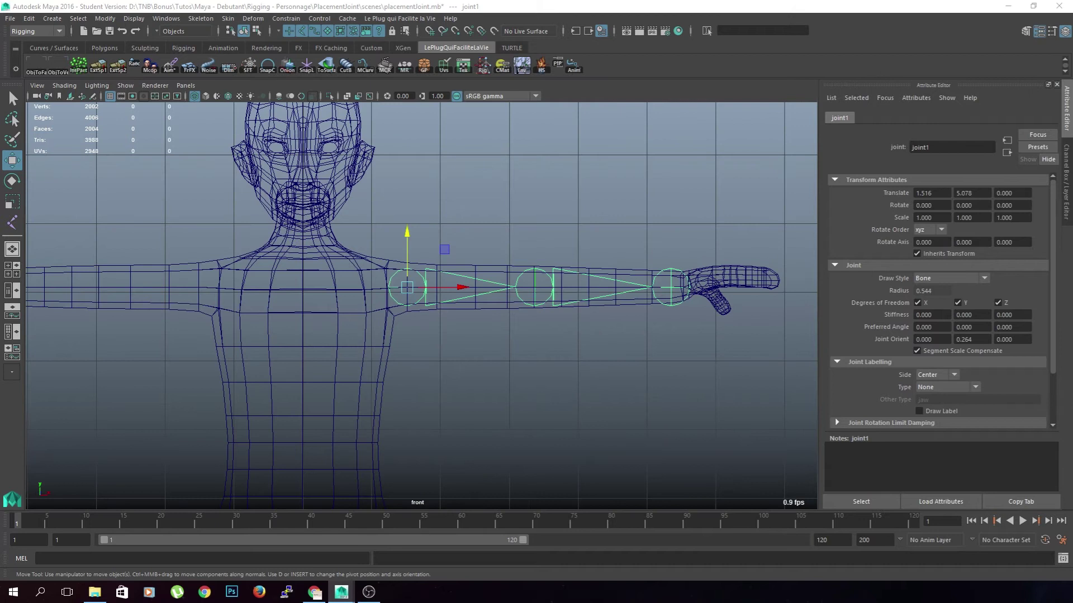
{"action": "key", "text": "Return"}
{"action": "key", "text": "Down"}
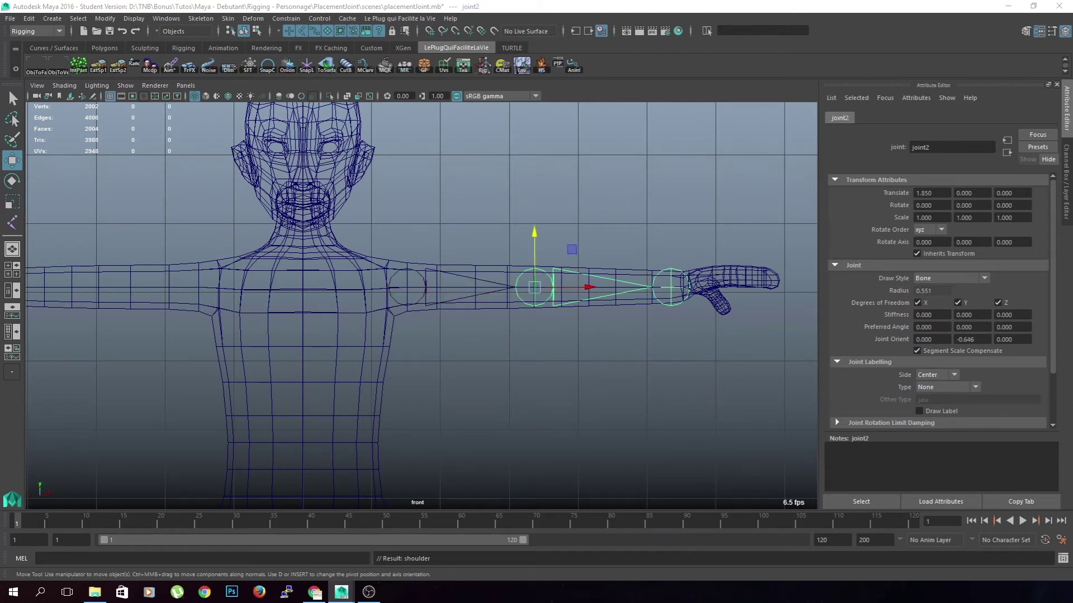
{"action": "key", "text": "Return"}
{"action": "key", "text": "Down"}
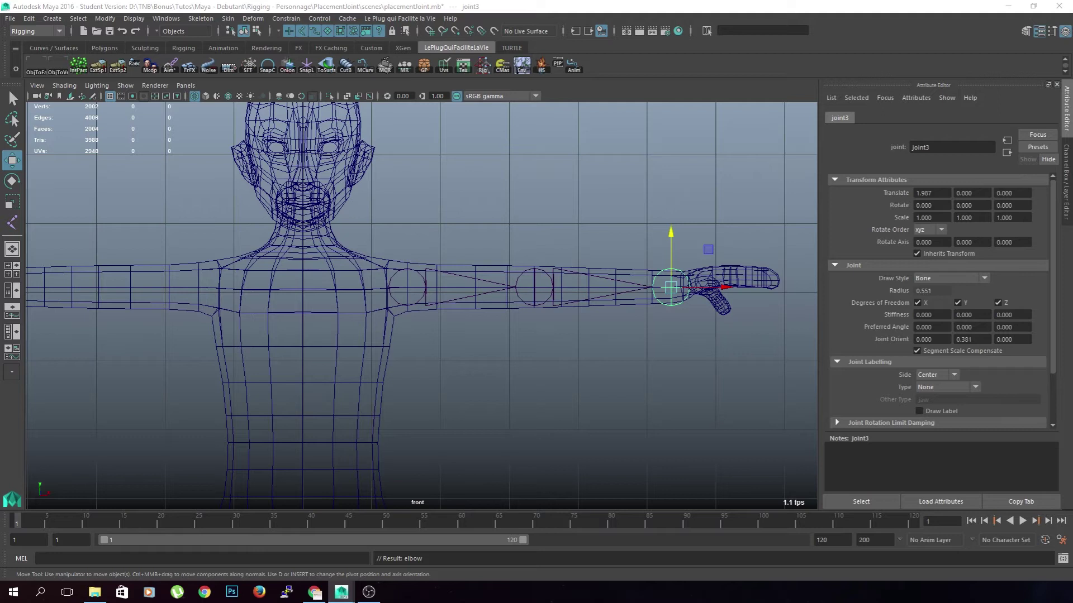
{"action": "key", "text": "Return"}
Step: Select all three left arm joints and add the prefix j_ and the suffix _L to their names with Quick Renamer
{"action": "right_click_drag", "start_coordinate": [594, 280], "coordinate": [655, 361], "text": "alt"}
{"action": "middle_click_drag", "start_coordinate": [562, 391], "coordinate": [500, 395], "text": "alt"}
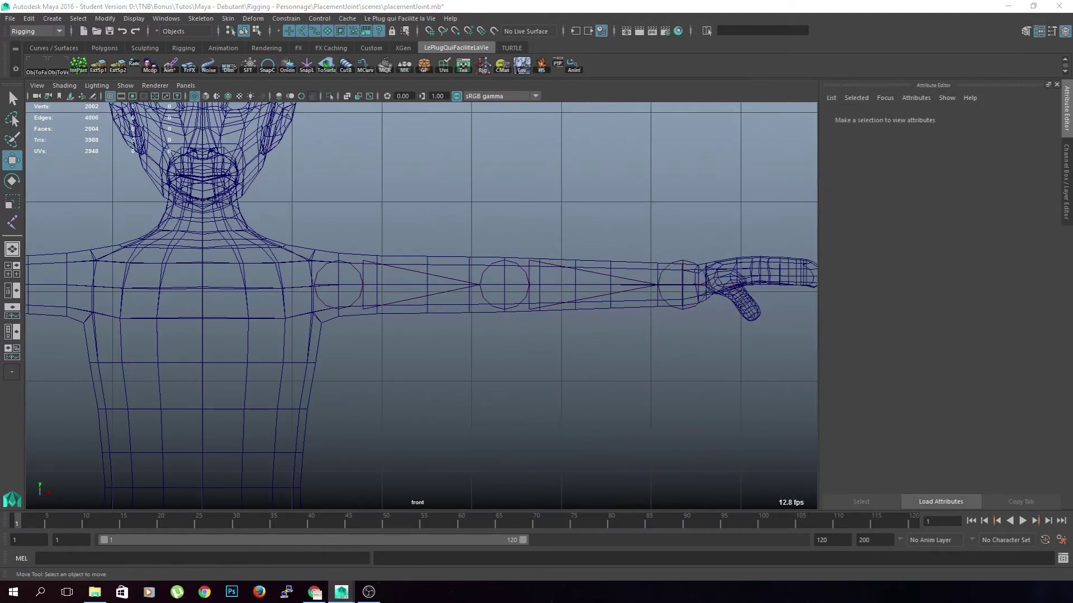
{"action": "left_click", "coordinate": [682, 285]}
{"action": "left_click", "coordinate": [718, 348]}
{"action": "left_click_drag", "start_coordinate": [718, 348], "coordinate": [338, 223]}
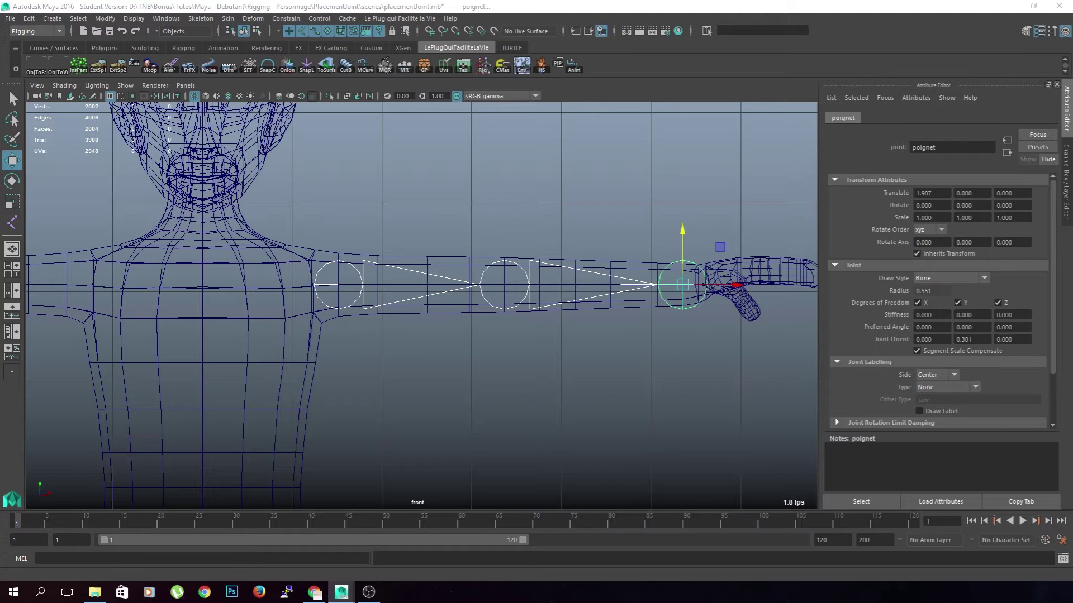
{"action": "left_click_drag", "start_coordinate": [586, 94], "coordinate": [506, 47]}
{"action": "left_click_drag", "start_coordinate": [556, 166], "coordinate": [441, 159]}
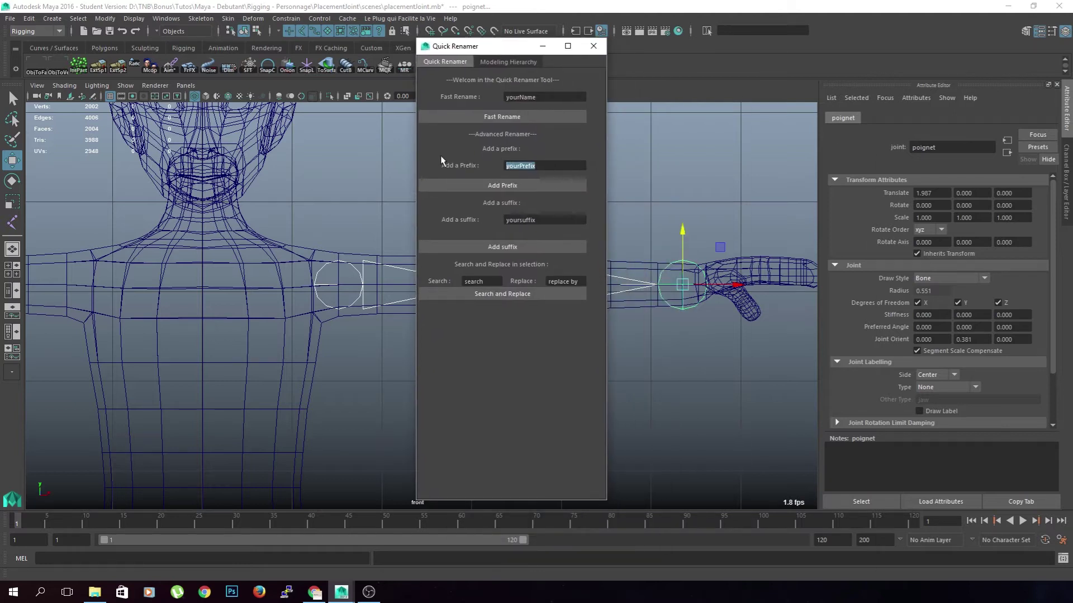
{"action": "type", "text": "J_j_"}
{"action": "left_click_drag", "start_coordinate": [534, 217], "coordinate": [421, 218]}
{"action": "type", "text": "_L"}
{"action": "left_click", "coordinate": [501, 185]}
{"action": "left_click", "coordinate": [515, 246]}
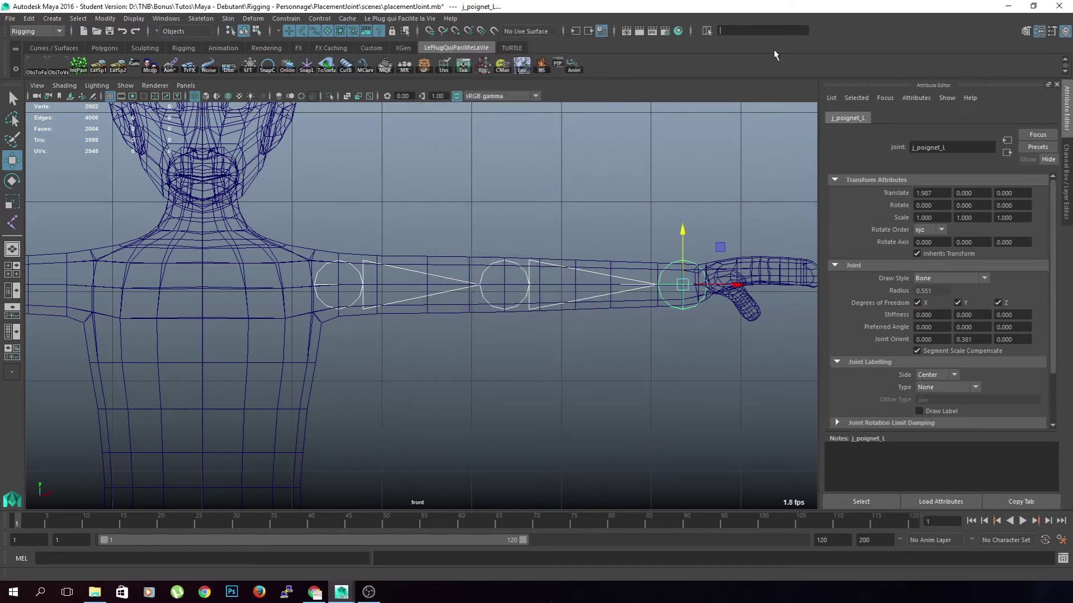
Step: Select all the j_ joints by name and check their names and hierarchy in the Outliner
{"action": "key", "text": "Return"}
{"action": "left_click_drag", "start_coordinate": [0, 95], "coordinate": [290, 94]}
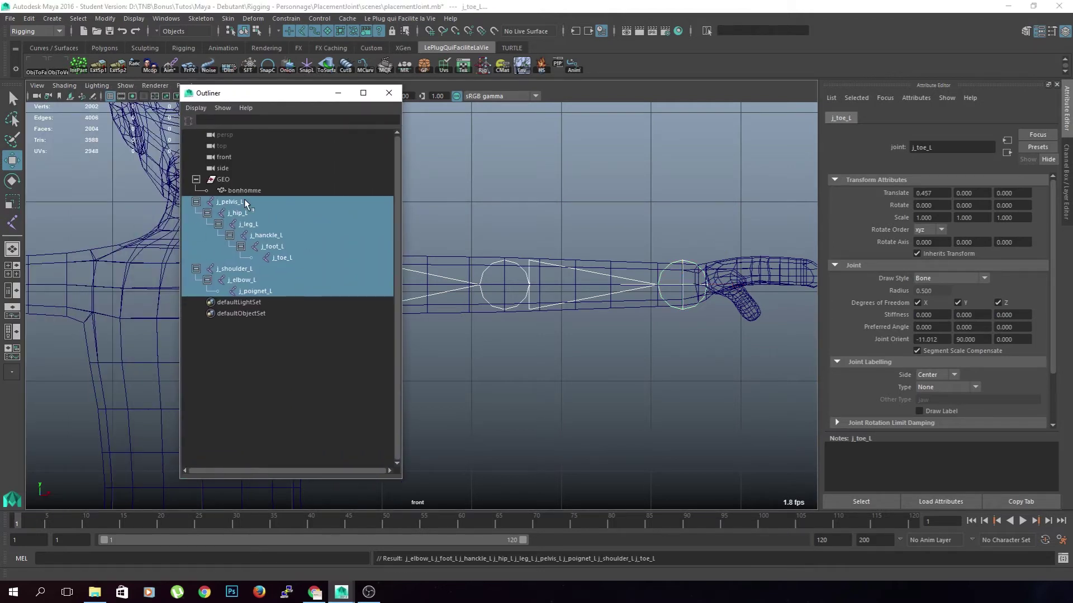
{"action": "left_click_drag", "start_coordinate": [260, 97], "coordinate": [0, 102]}
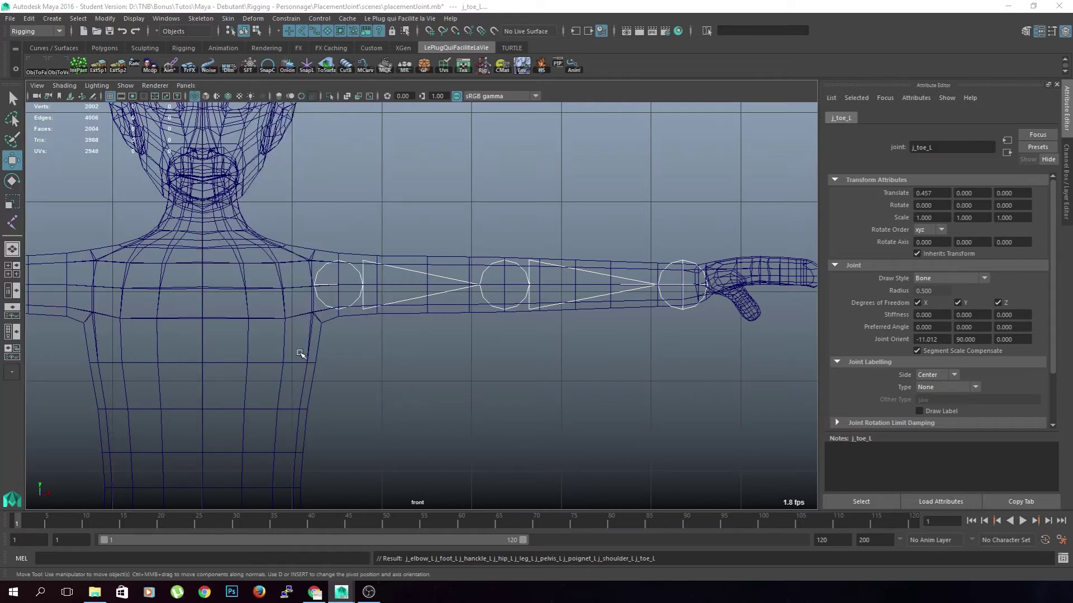
{"action": "left_click", "coordinate": [406, 367]}
Step: Examine the character's torso between the pelvis and shoulders in the front and side views
{"action": "right_click_drag", "start_coordinate": [386, 397], "coordinate": [340, 410], "text": "alt"}
{"action": "middle_click_drag", "start_coordinate": [401, 414], "coordinate": [467, 297], "text": "alt"}
{"action": "middle_click_drag", "start_coordinate": [542, 368], "coordinate": [555, 297], "text": "alt"}
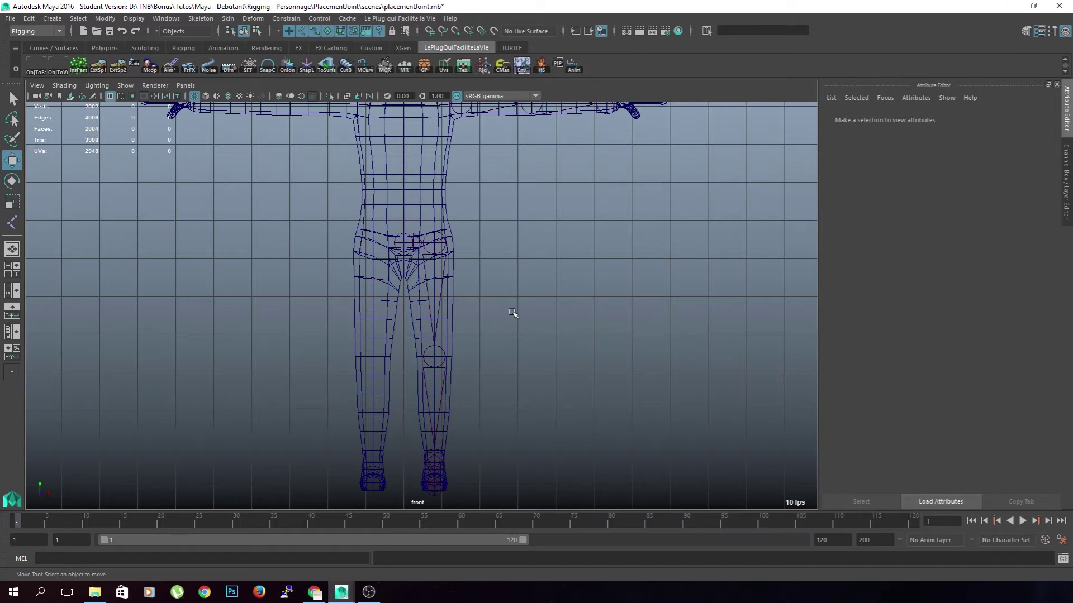
{"action": "scroll", "coordinate": [548, 321], "scroll_direction": "up", "scroll_amount": 2}
{"action": "middle_click_drag", "start_coordinate": [569, 246], "coordinate": [586, 367], "text": "alt"}
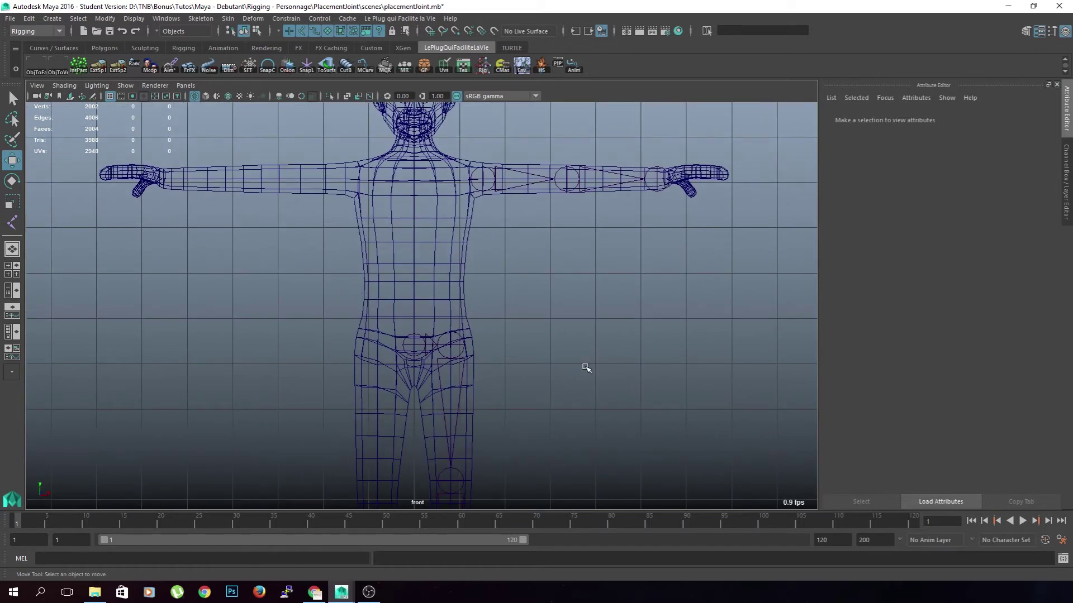
{"action": "scroll", "coordinate": [510, 333], "scroll_direction": "up", "scroll_amount": 2}
{"action": "scroll", "coordinate": [585, 300], "scroll_direction": "up", "scroll_amount": 1}
{"action": "key", "text": "space"}
{"action": "key", "text": "space"}
{"action": "scroll", "coordinate": [594, 390], "scroll_direction": "up", "scroll_amount": 3}
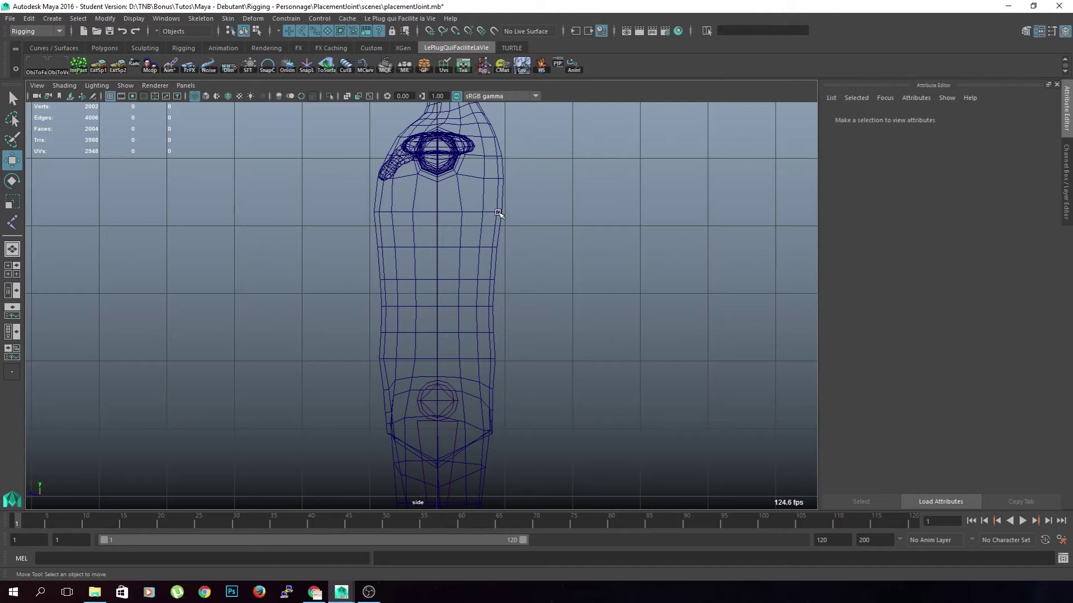
Step: Start a new joint chain in the side view by placing the first spine joint on the torso's centreline just above the pelvis
{"action": "scroll", "coordinate": [503, 279], "scroll_direction": "down", "scroll_amount": 5}
{"action": "middle_click_drag", "start_coordinate": [548, 257], "coordinate": [553, 243], "text": "alt"}
{"action": "right_click_drag", "start_coordinate": [553, 243], "coordinate": [553, 325], "text": "alt"}
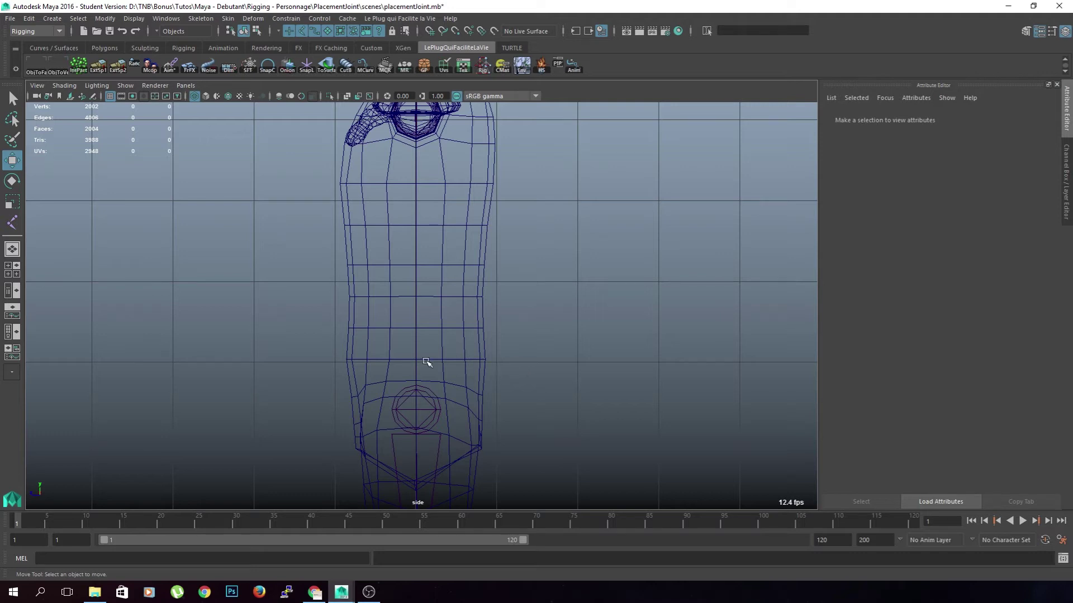
{"action": "middle_click_drag", "start_coordinate": [592, 272], "coordinate": [609, 341], "text": "alt"}
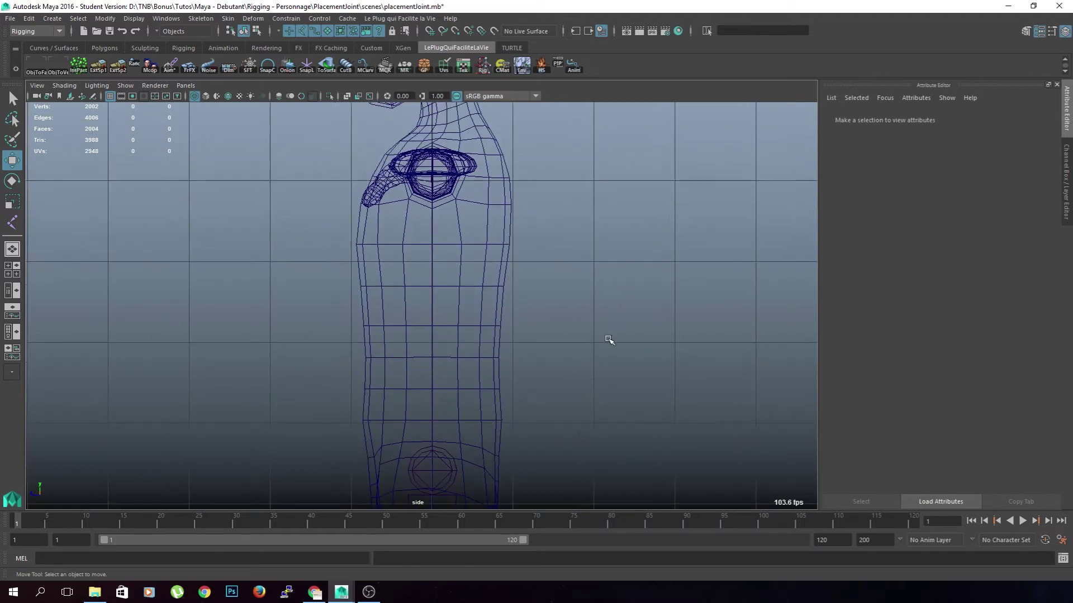
{"action": "middle_click_drag", "start_coordinate": [513, 362], "coordinate": [544, 253], "text": "alt"}
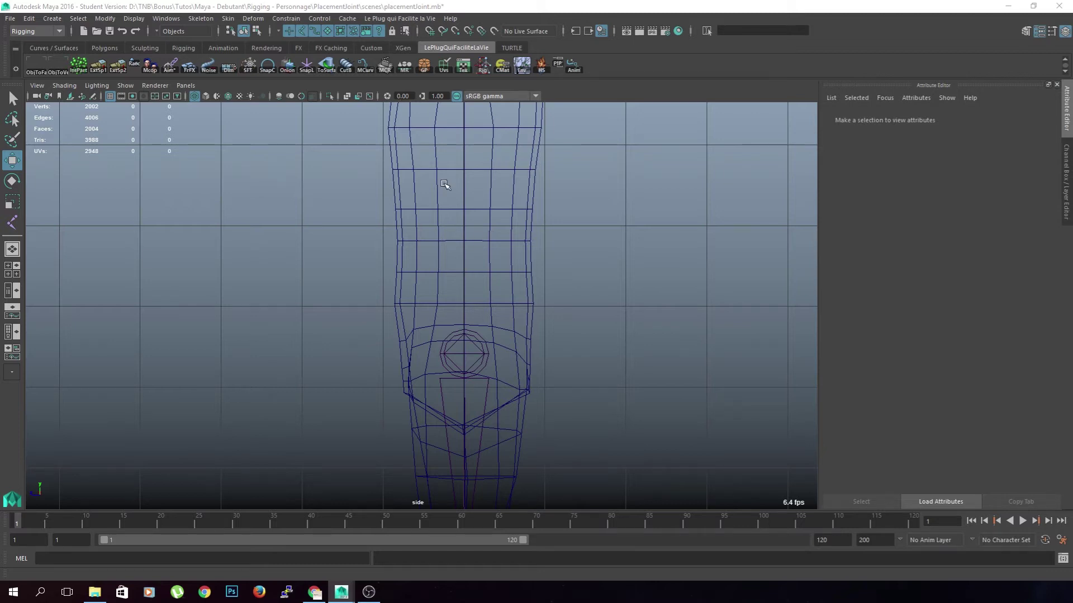
{"action": "scroll", "coordinate": [483, 270], "scroll_direction": "up", "scroll_amount": 3}
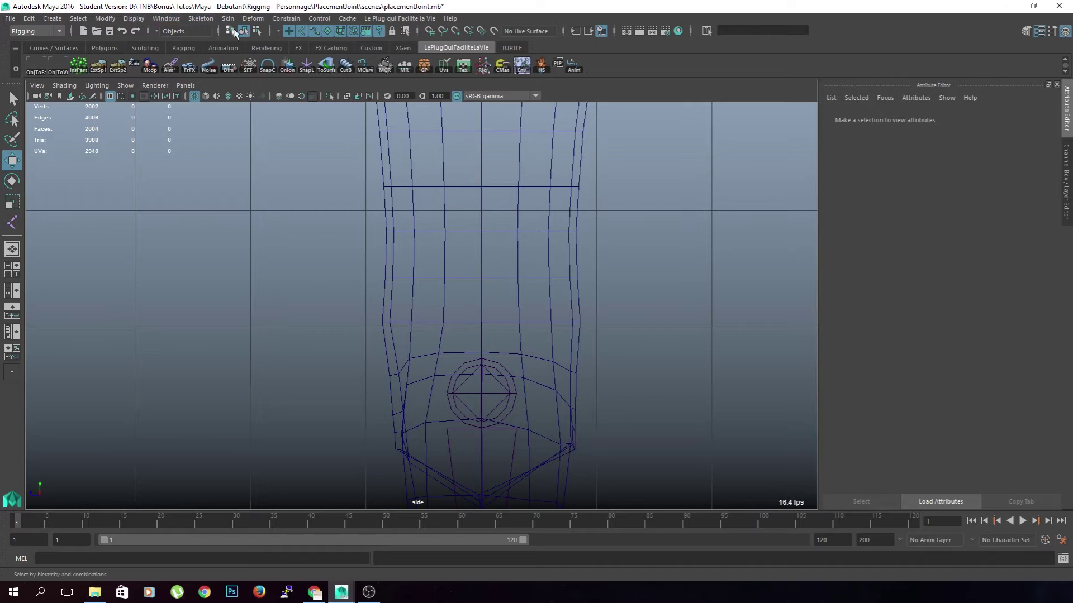
{"action": "left_click", "coordinate": [201, 18]}
{"action": "left_click", "coordinate": [223, 46]}
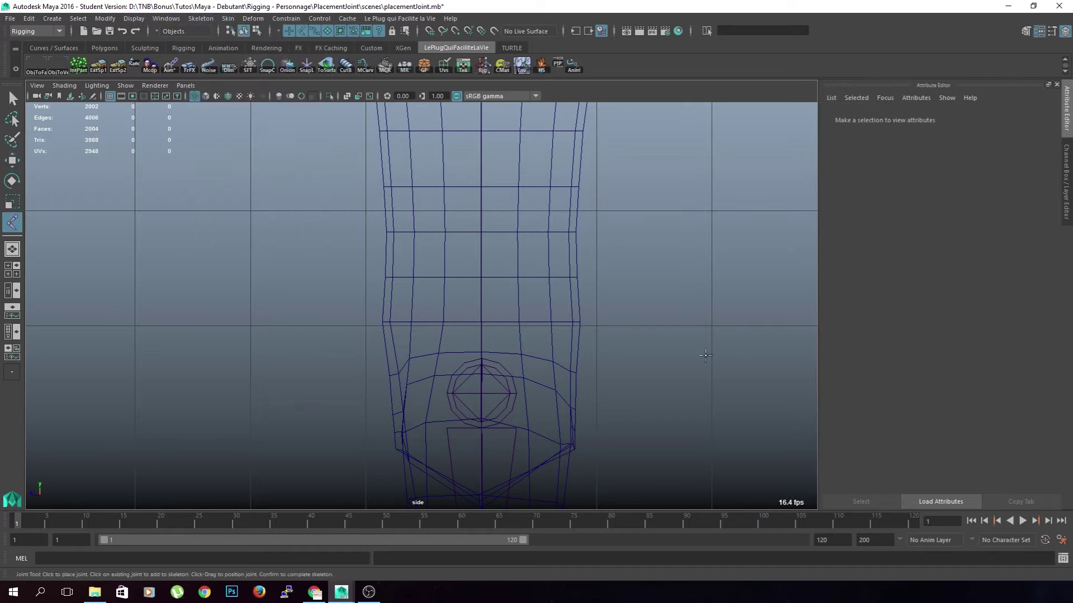
{"action": "scroll", "coordinate": [695, 320], "scroll_direction": "up", "scroll_amount": 2}
{"action": "scroll", "coordinate": [695, 320], "scroll_direction": "up", "scroll_amount": 1}
{"action": "key", "text": "space"}
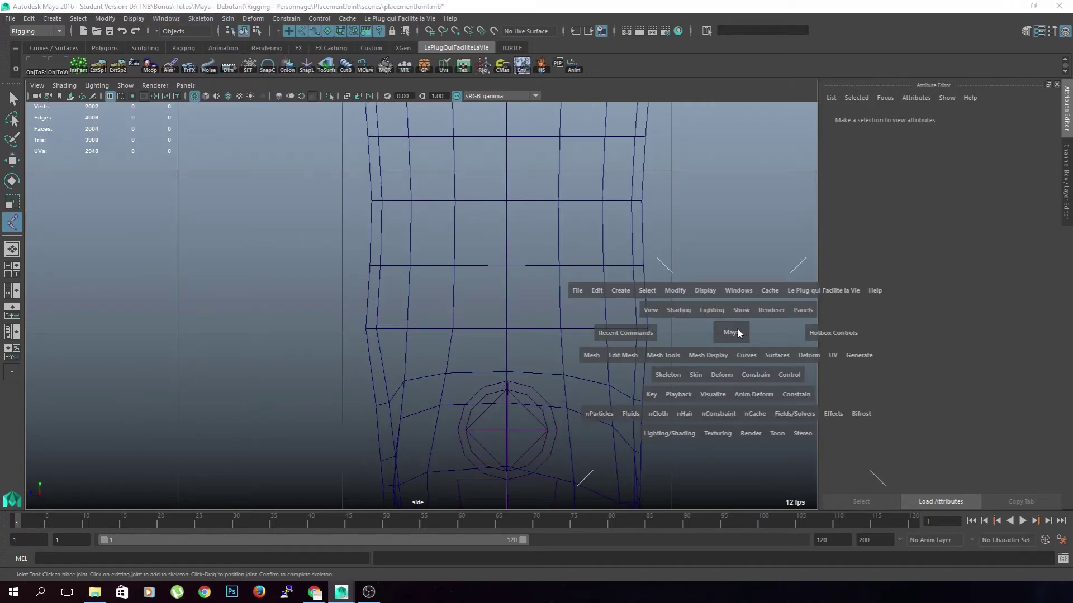
{"action": "scroll", "coordinate": [698, 321], "scroll_direction": "up", "scroll_amount": 3}
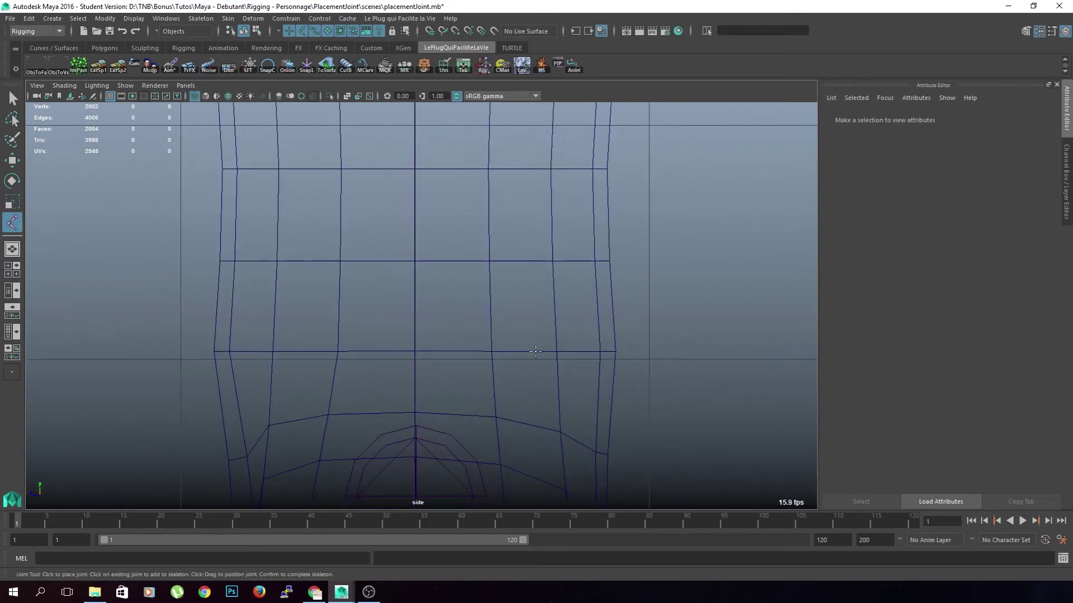
{"action": "left_click", "coordinate": [415, 350]}
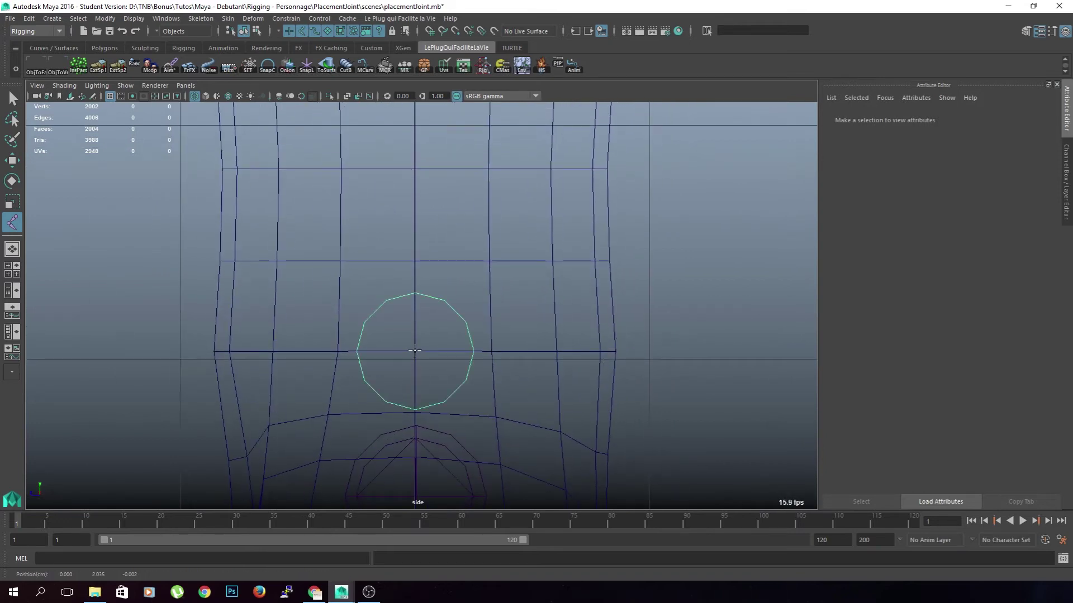
{"action": "scroll", "coordinate": [415, 352], "scroll_direction": "down", "scroll_amount": 5}
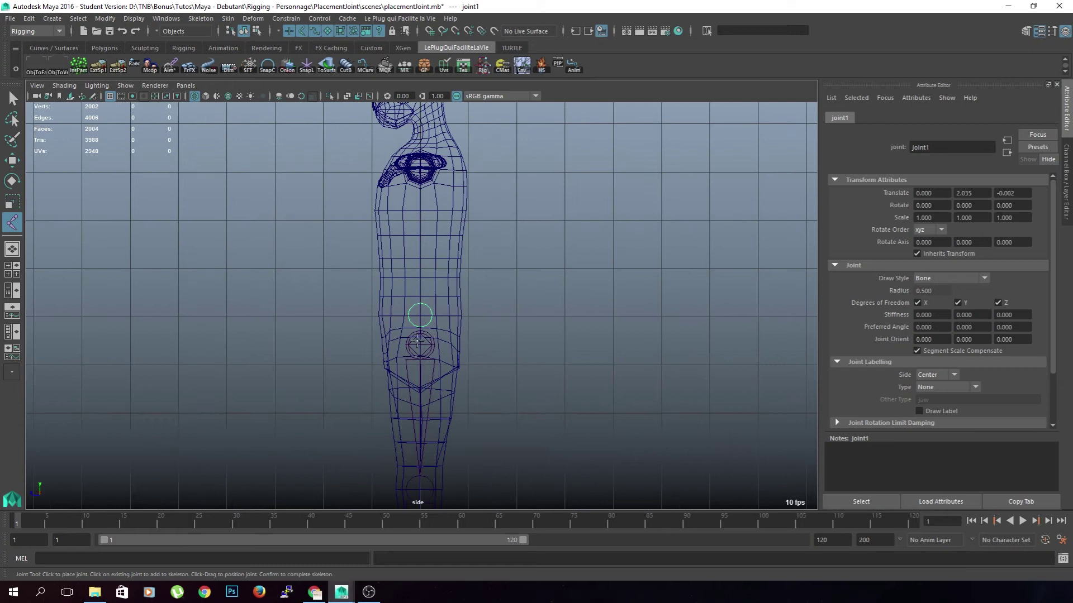
{"action": "scroll", "coordinate": [473, 327], "scroll_direction": "up", "scroll_amount": 3}
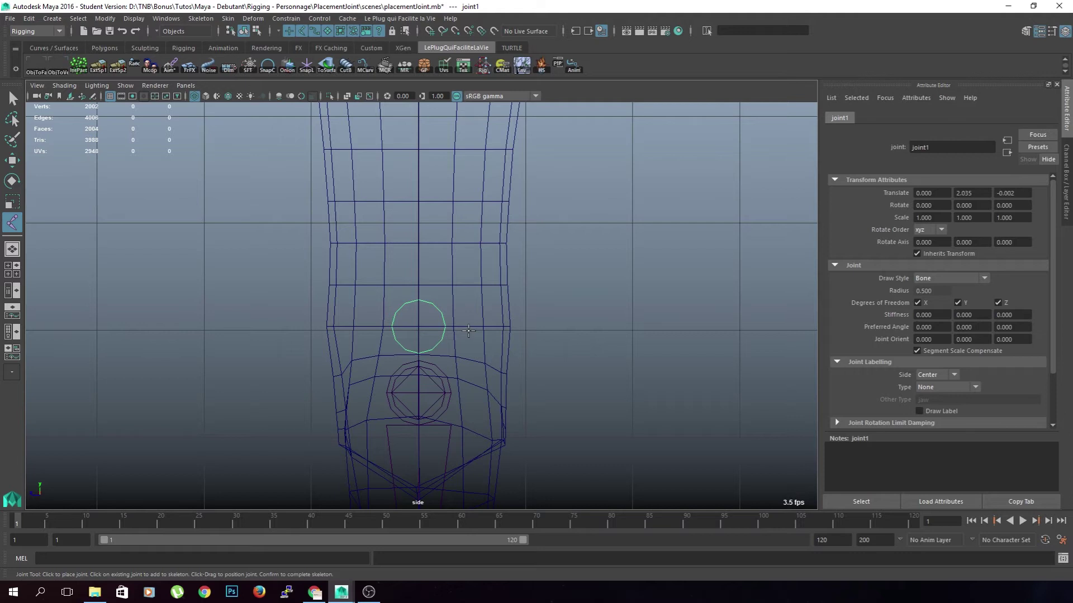
{"action": "key", "text": "space"}
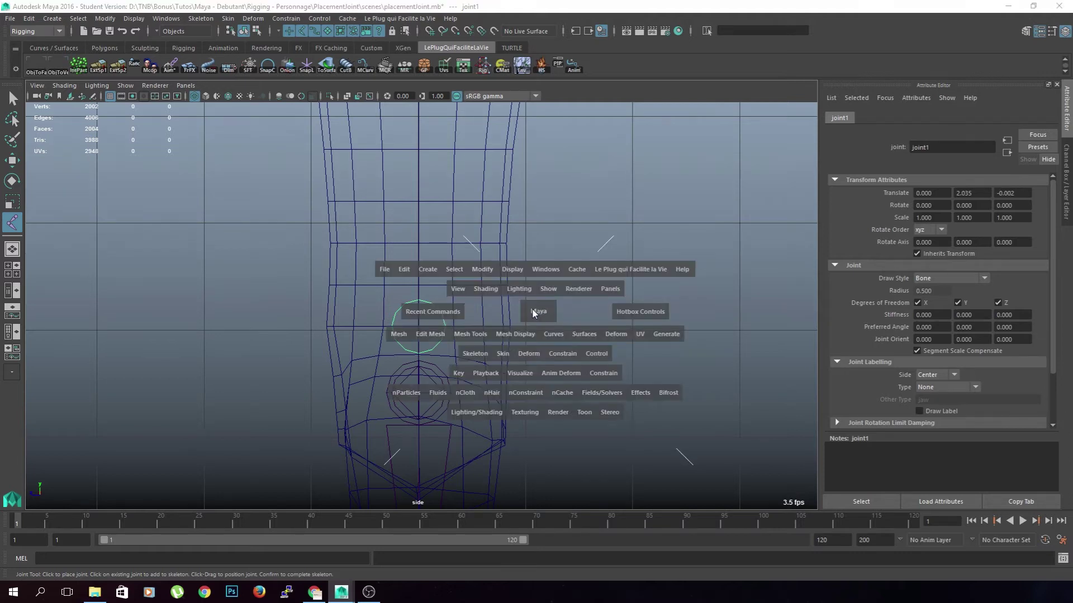
{"action": "middle_click_drag", "start_coordinate": [546, 307], "coordinate": [581, 374], "text": "alt"}
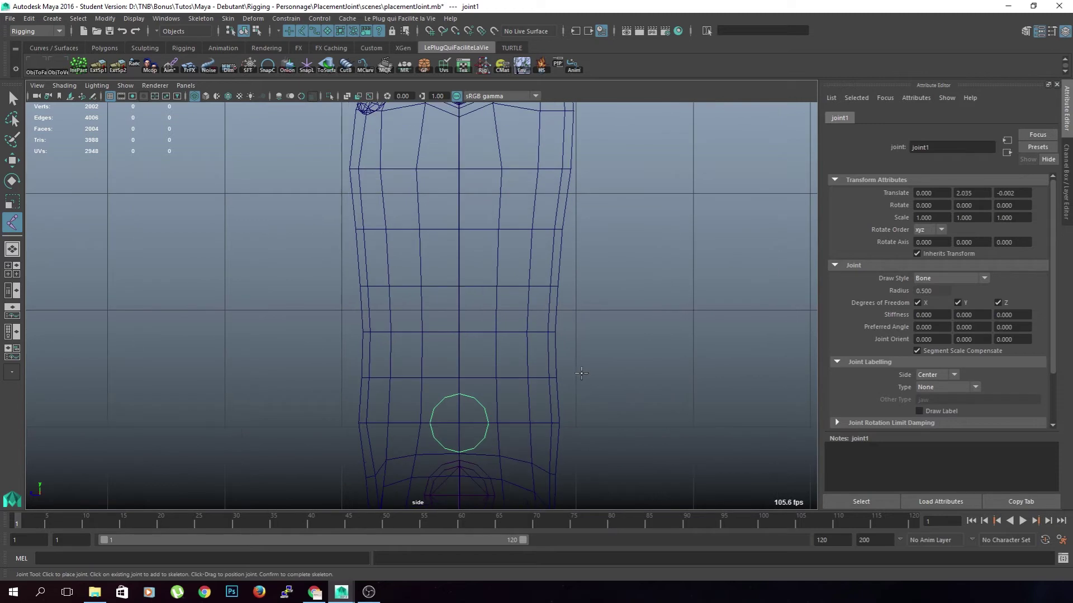
{"action": "left_click", "coordinate": [458, 332]}
{"action": "left_click", "coordinate": [458, 229]}
{"action": "key", "text": "ctrl+z"}
{"action": "key", "text": "ctrl+z"}
Step: Add four more spine joints up the torso's centreline, one on each successive horizontal edge loop, and finish the chain
{"action": "scroll", "coordinate": [527, 385], "scroll_direction": "up", "scroll_amount": 1}
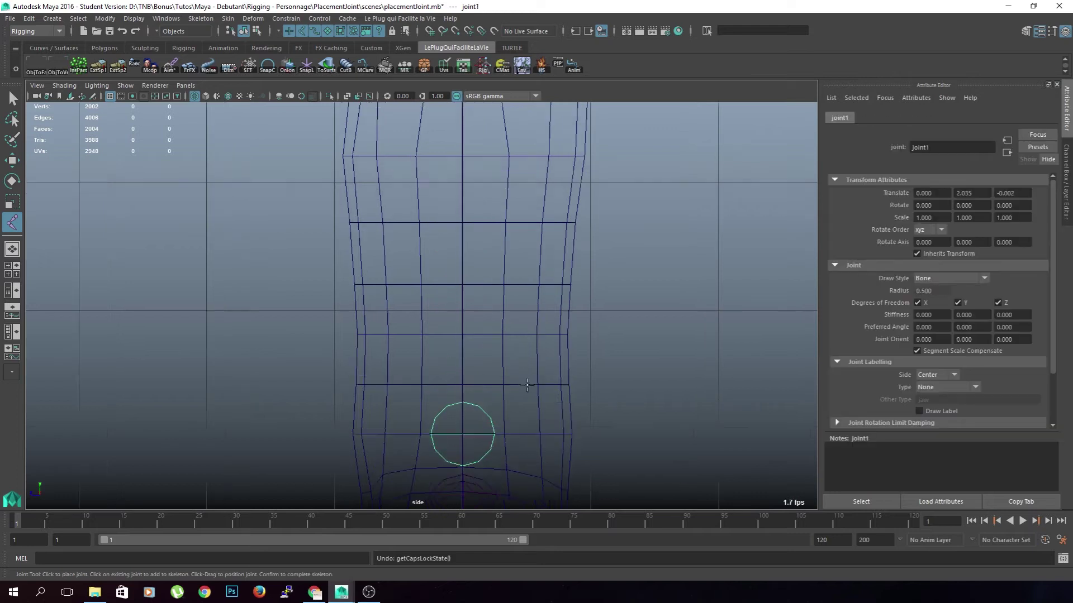
{"action": "scroll", "coordinate": [526, 385], "scroll_direction": "up", "scroll_amount": 1}
{"action": "left_click", "coordinate": [470, 399]}
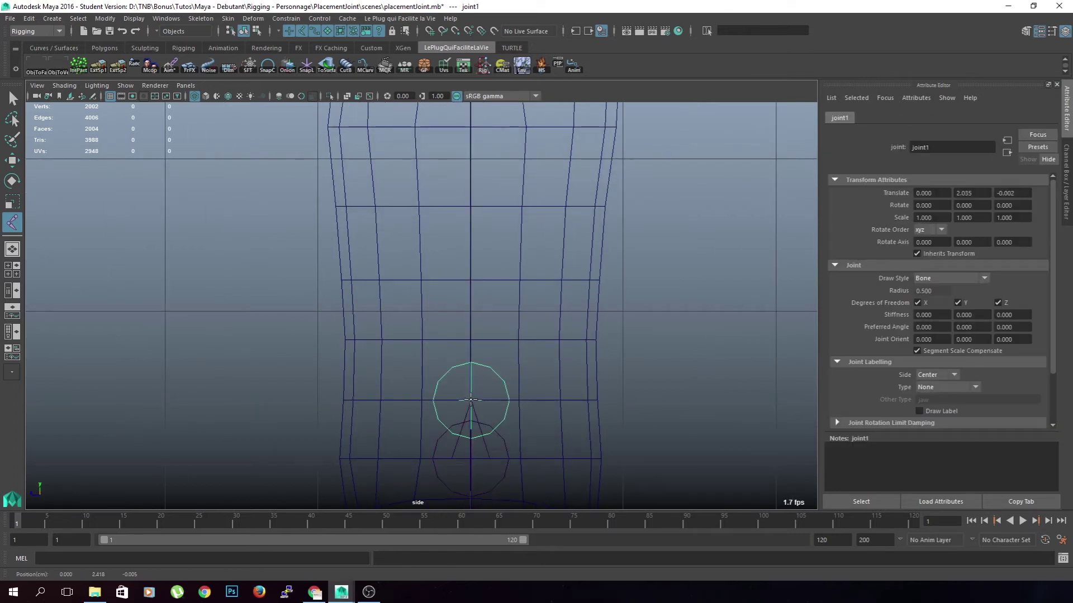
{"action": "left_click", "coordinate": [471, 339]}
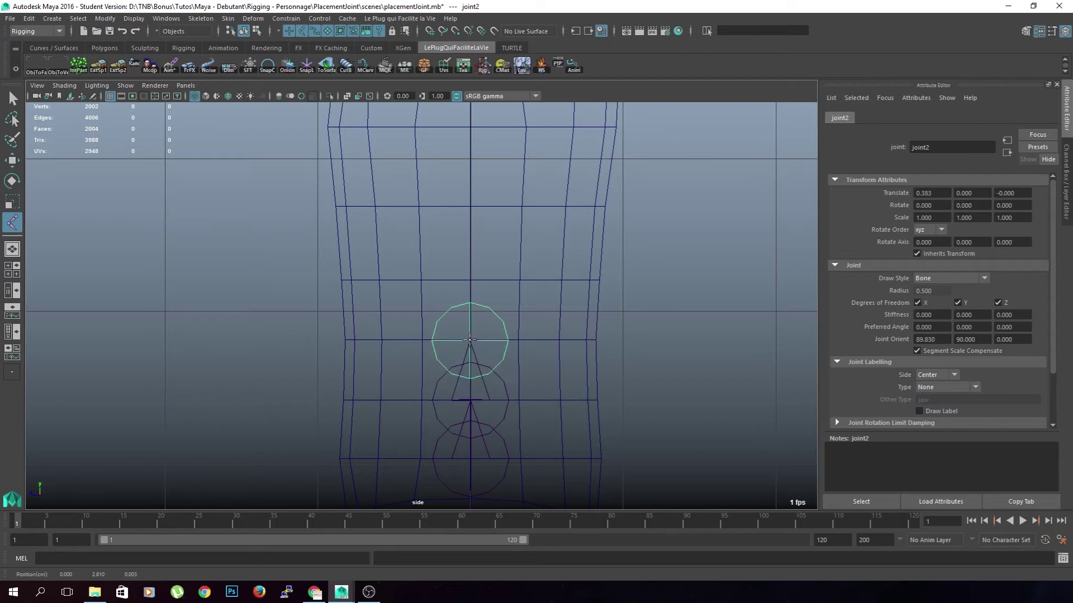
{"action": "left_click", "coordinate": [470, 280]}
{"action": "left_click", "coordinate": [471, 206]}
{"action": "scroll", "coordinate": [531, 282], "scroll_direction": "down", "scroll_amount": 6}
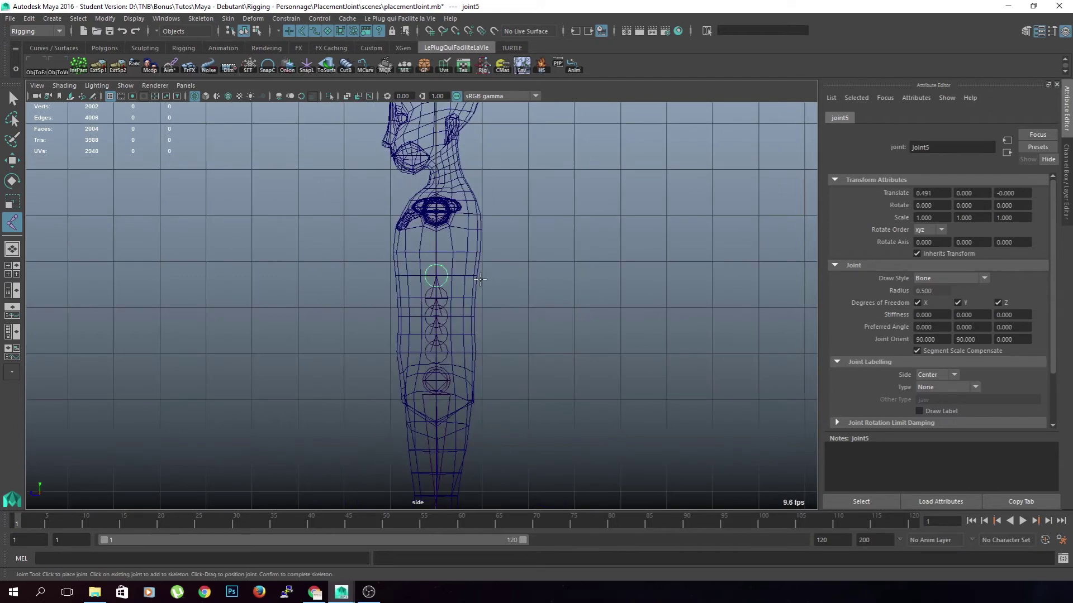
{"action": "key", "text": "space"}
{"action": "key", "text": "space"}
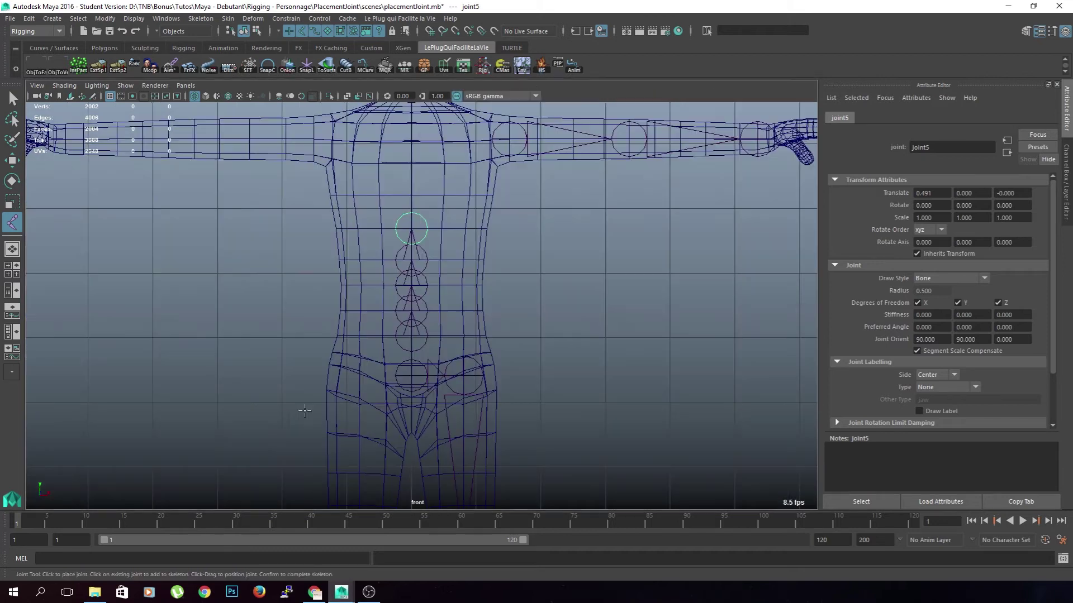
{"action": "key", "text": "space"}
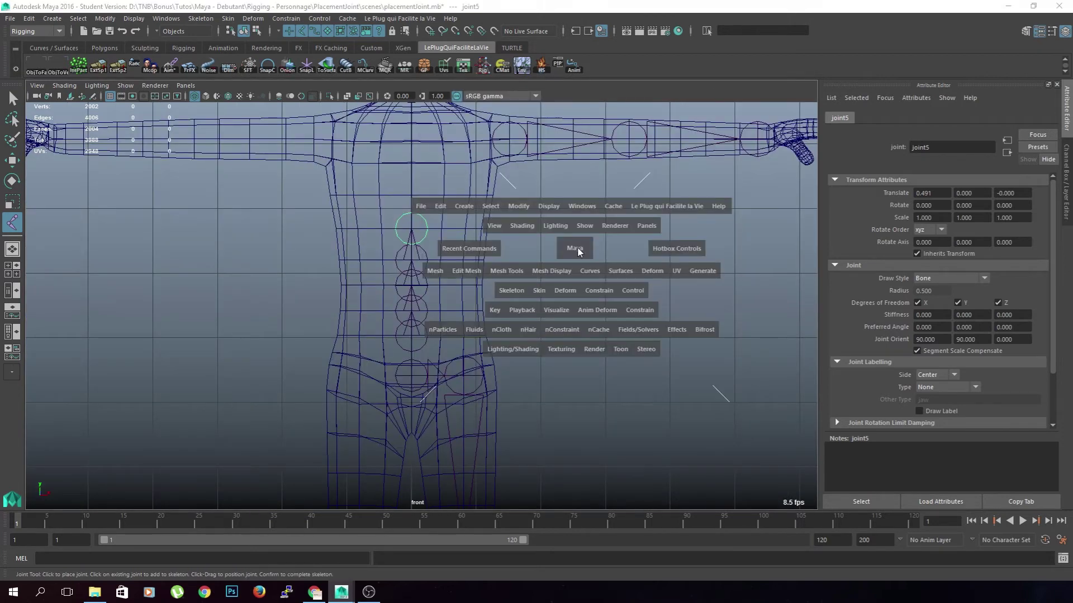
{"action": "middle_click_drag", "start_coordinate": [570, 234], "coordinate": [568, 375], "text": "alt"}
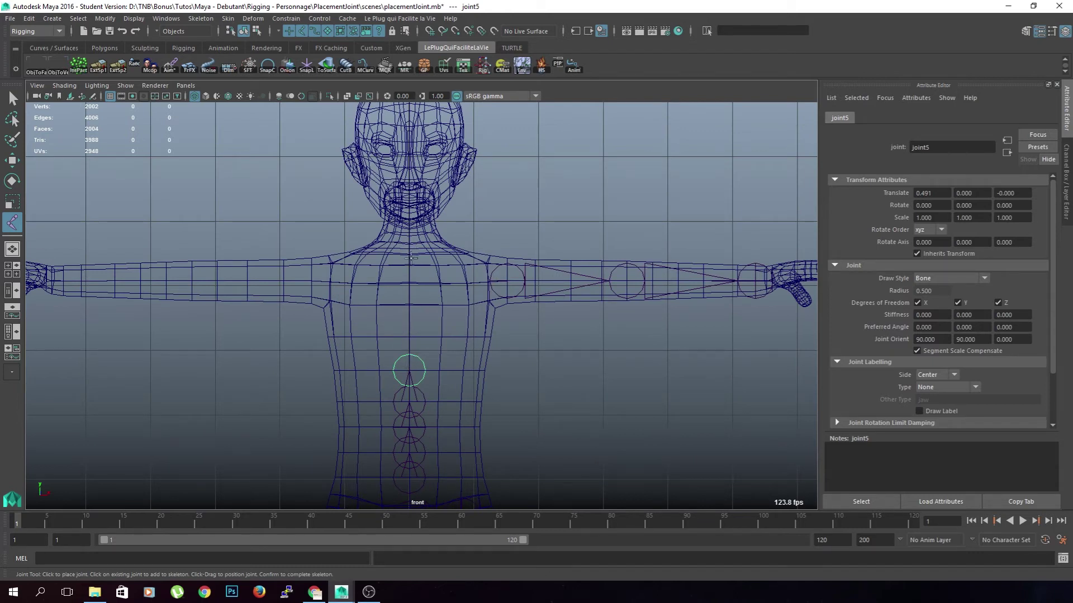
{"action": "key", "text": "w"}
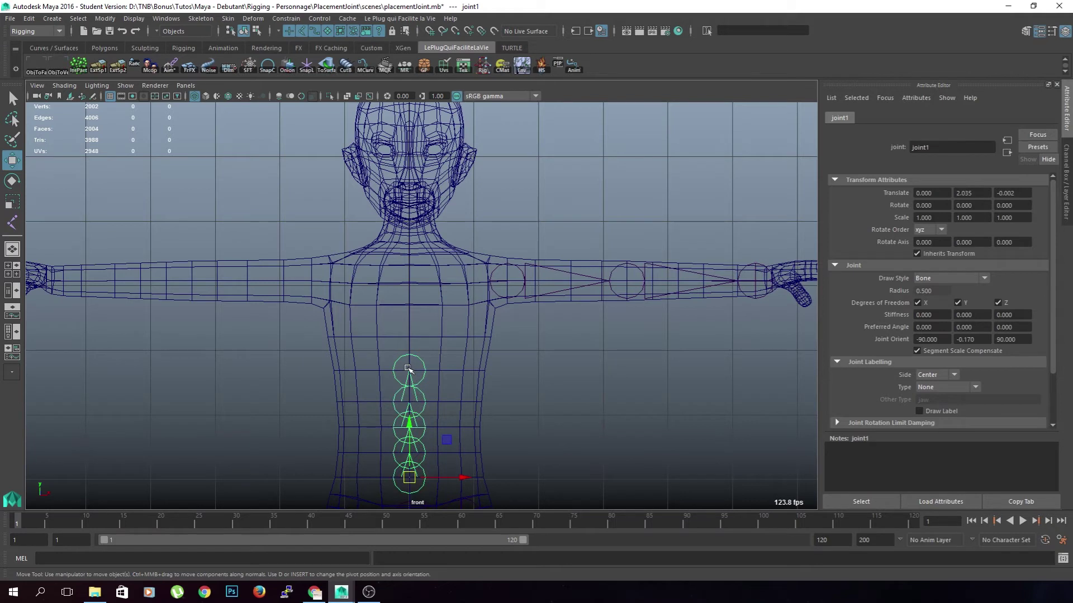
Step: Set the radius of the spine chain's root joint to 0.2
{"action": "scroll", "coordinate": [407, 368], "scroll_direction": "down", "scroll_amount": 5}
{"action": "scroll", "coordinate": [409, 366], "scroll_direction": "up", "scroll_amount": 3}
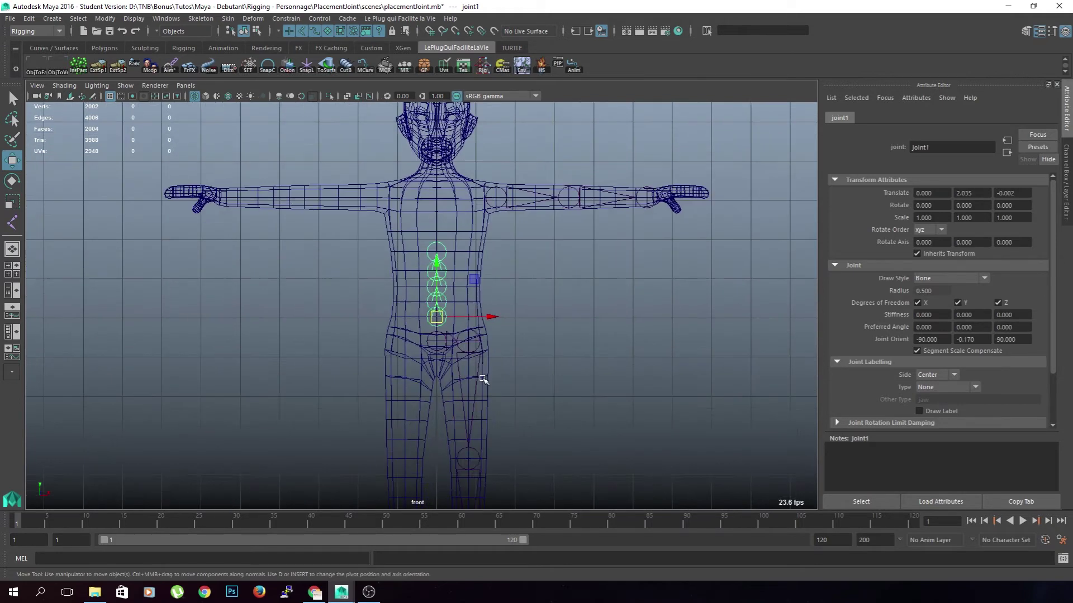
{"action": "scroll", "coordinate": [409, 366], "scroll_direction": "up", "scroll_amount": 3}
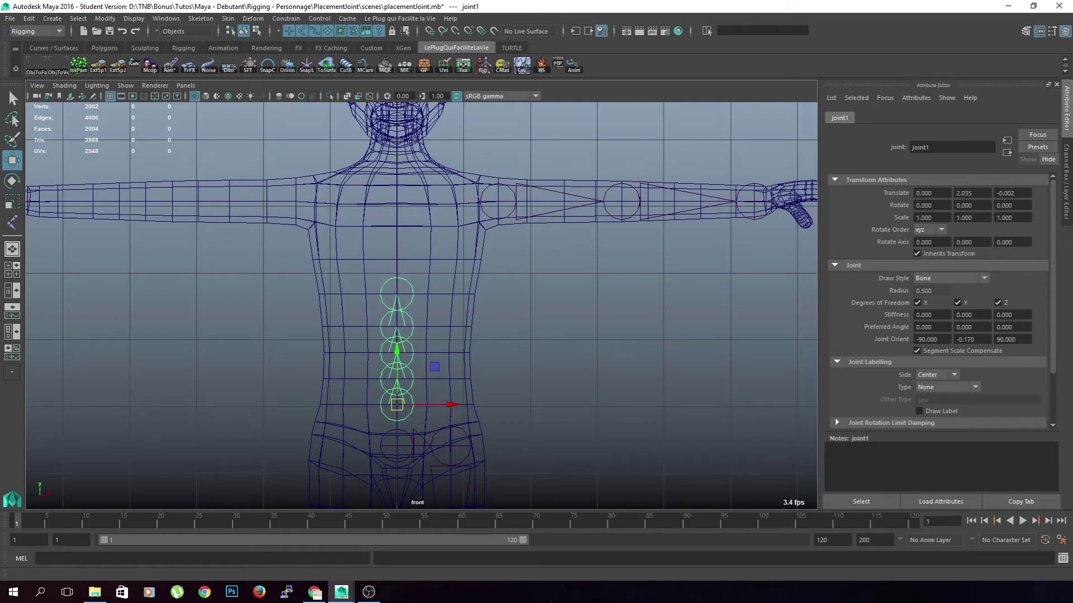
{"action": "left_click", "coordinate": [1064, 180]}
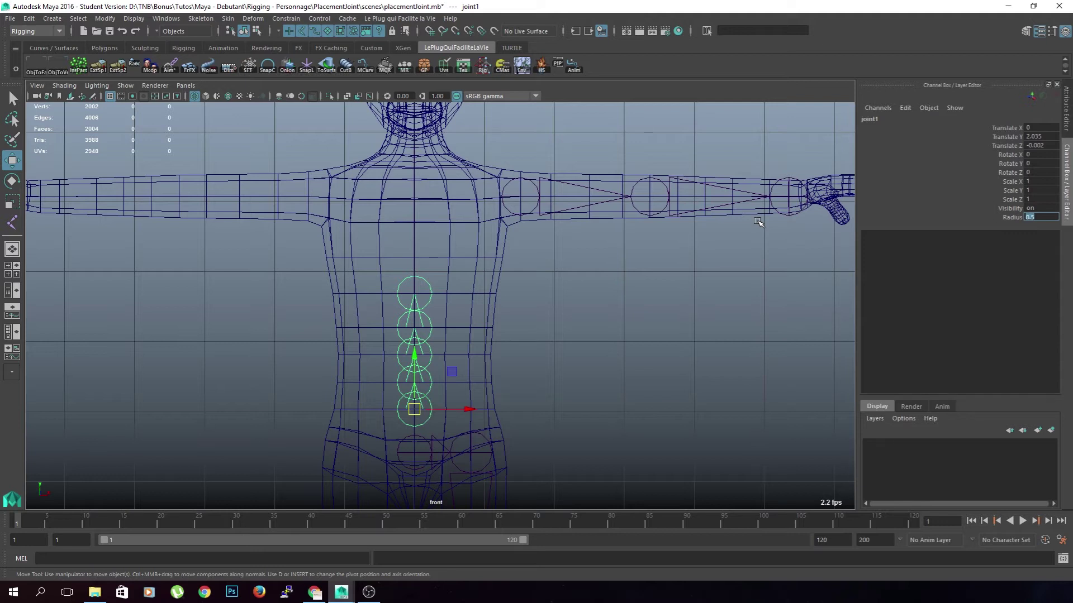
{"action": "key", "text": "Return"}
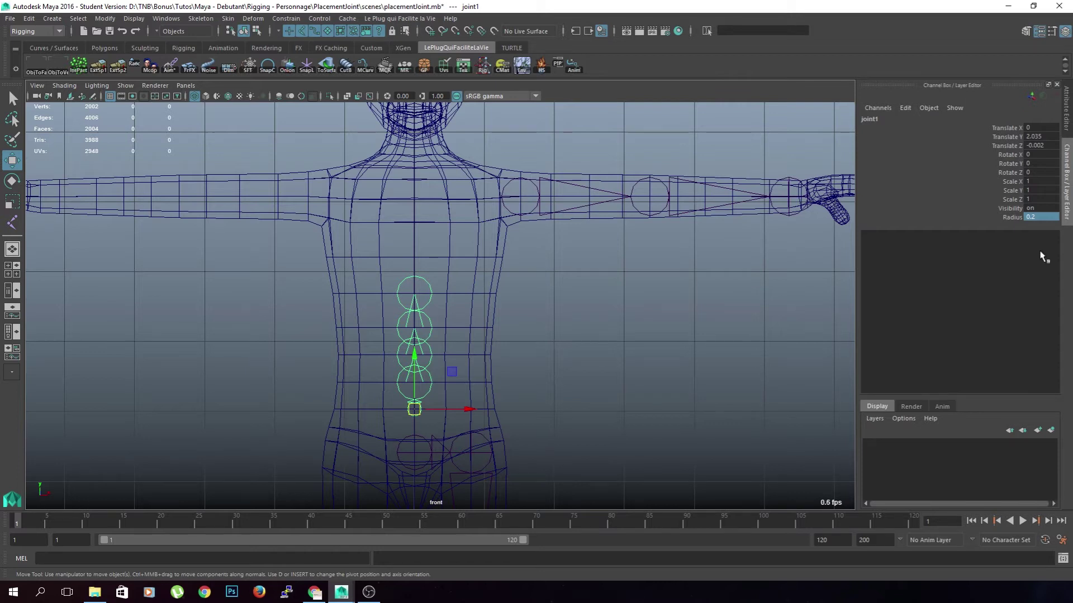
Step: Try to set a radius of 0.2 on the whole spine chain from a box selection in the front view
{"action": "left_click_drag", "start_coordinate": [446, 269], "coordinate": [384, 420]}
{"action": "double_click", "coordinate": [1043, 217]}
{"action": "type", "text": ".2"}
{"action": "key", "text": "Return"}
Step: Expand the full spine hierarchy in the Outliner, select joint1 through joint5 and set their radius to 0.2
{"action": "left_click_drag", "start_coordinate": [223, 112], "coordinate": [741, 124]}
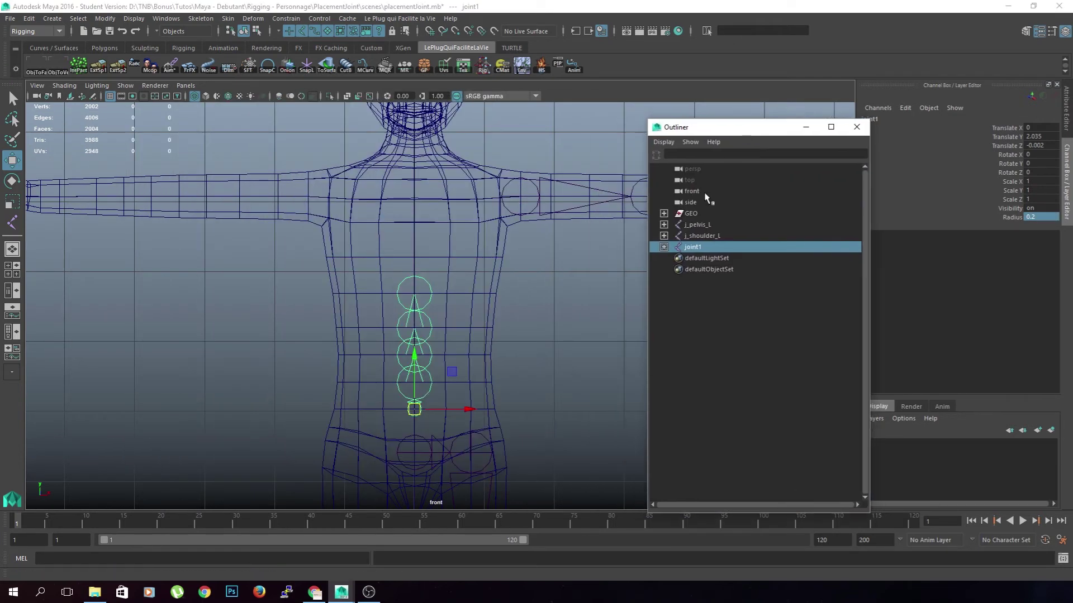
{"action": "left_click", "coordinate": [663, 247]}
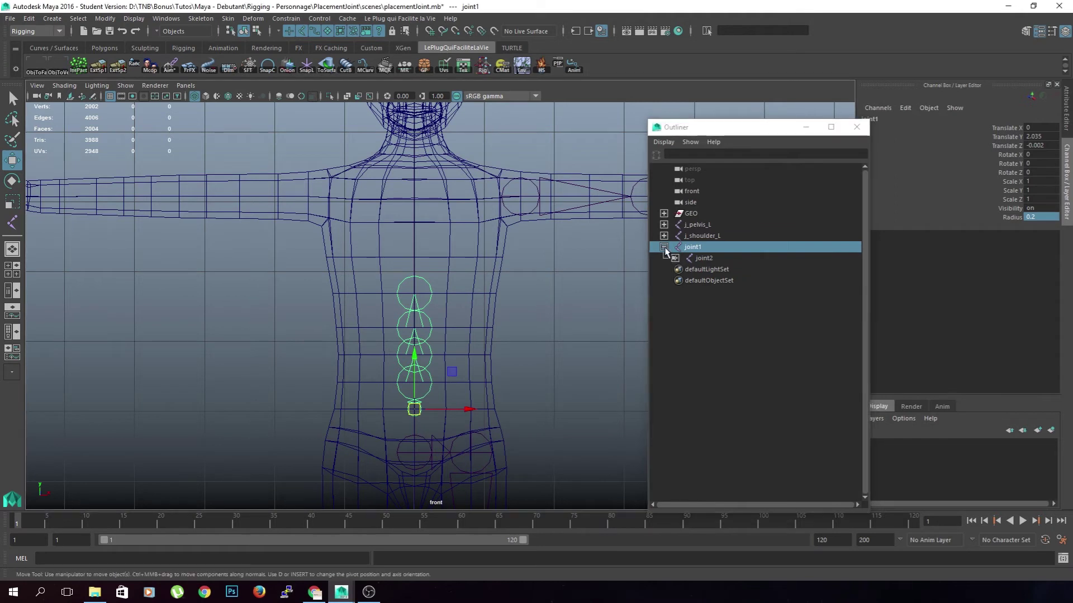
{"action": "left_click", "coordinate": [664, 246]}
{"action": "left_click", "coordinate": [664, 246], "text": "shift"}
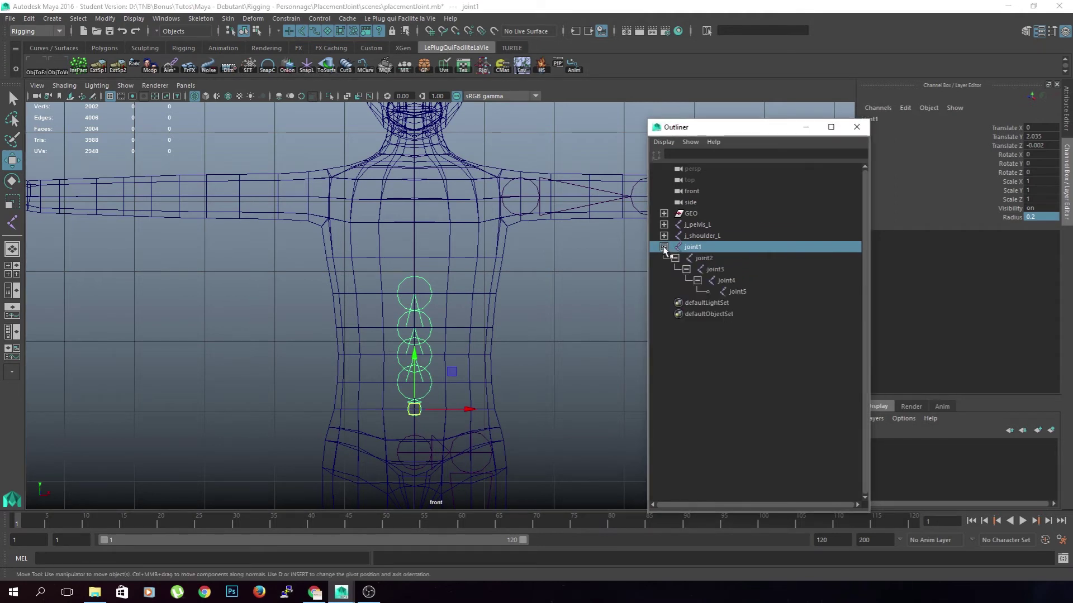
{"action": "left_click", "coordinate": [738, 291], "text": "shift"}
{"action": "left_click", "coordinate": [1051, 218]}
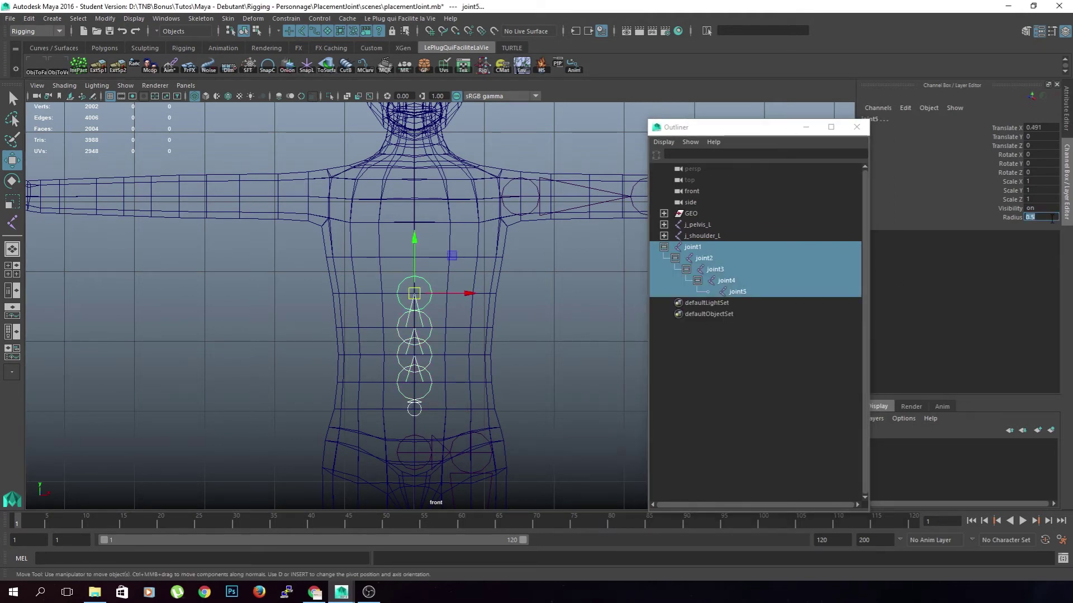
{"action": "type", "text": ".2"}
{"action": "key", "text": "Return"}
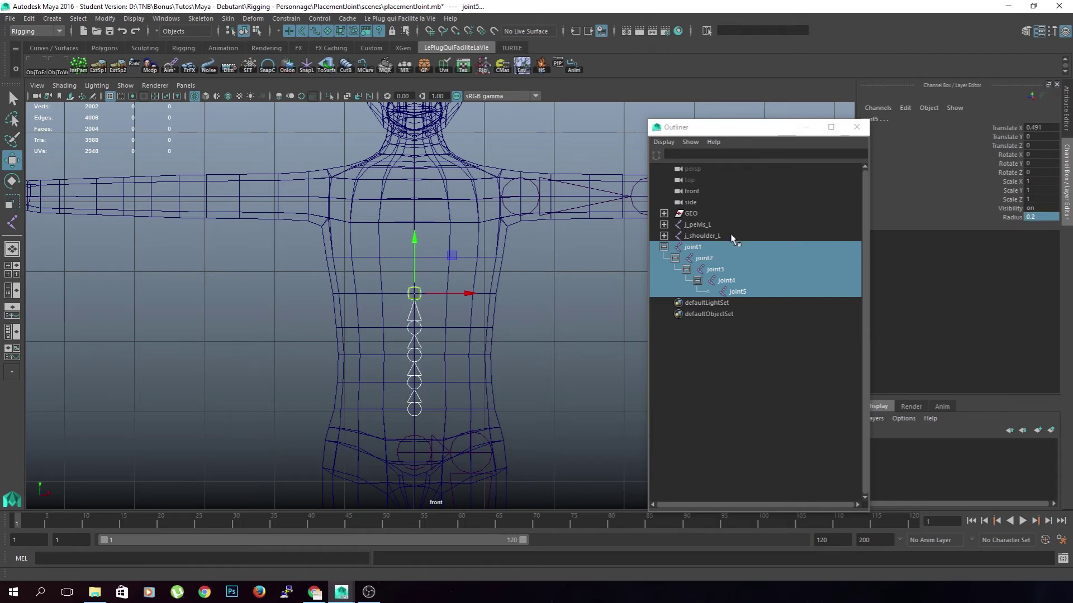
{"action": "left_click_drag", "start_coordinate": [772, 130], "coordinate": [138, 121]}
{"action": "left_click", "coordinate": [222, 117]}
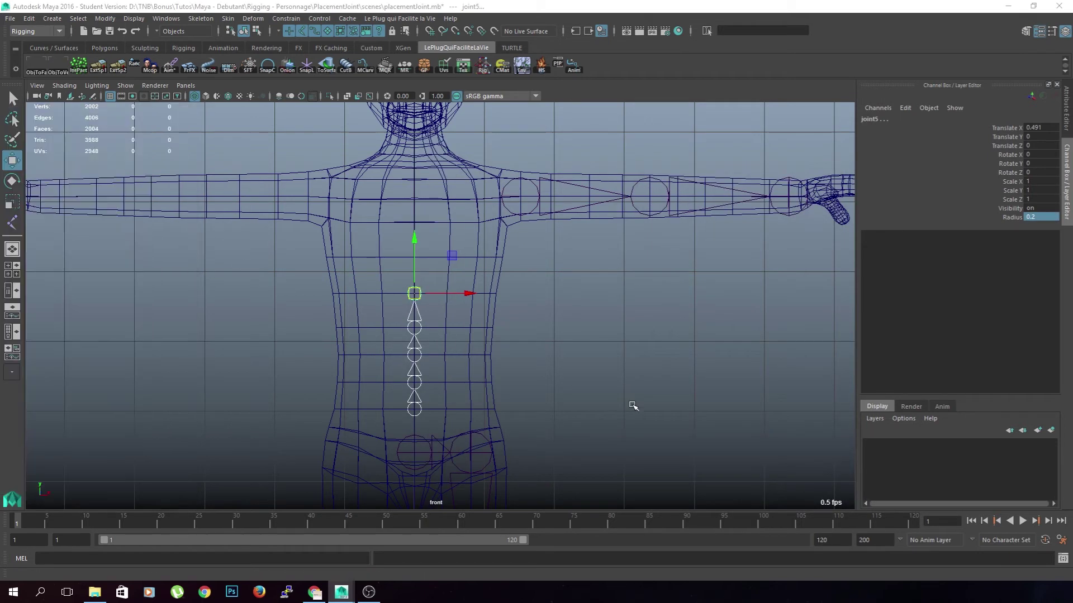
Step: Parent the spine chain's root joint to the pelvis joint
{"action": "left_click", "coordinate": [626, 410]}
{"action": "middle_click_drag", "start_coordinate": [594, 419], "coordinate": [491, 289], "text": "alt"}
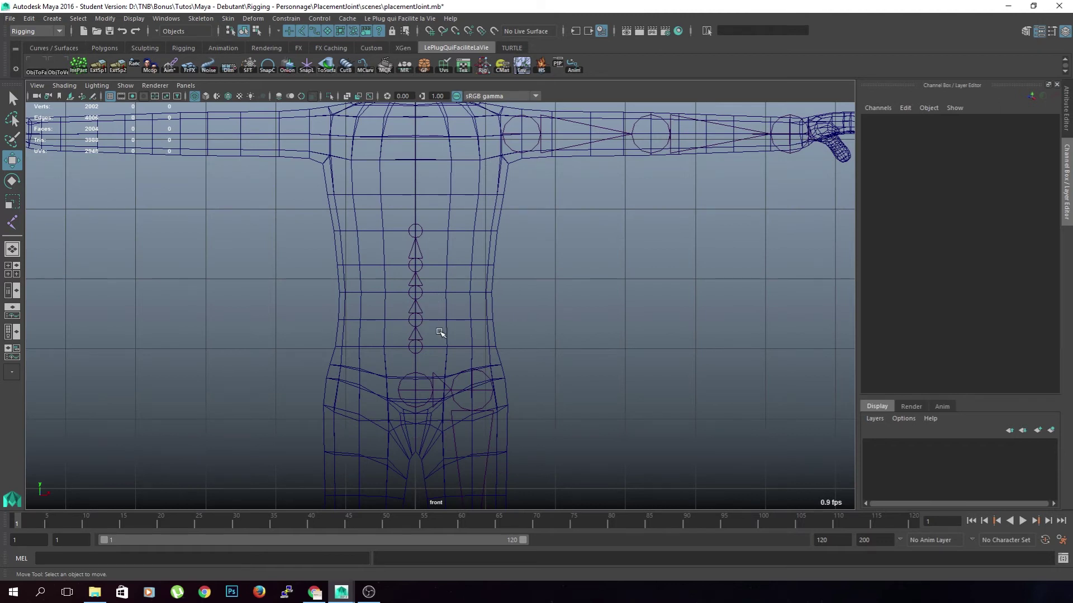
{"action": "scroll", "coordinate": [480, 340], "scroll_direction": "up", "scroll_amount": 1}
{"action": "scroll", "coordinate": [483, 340], "scroll_direction": "up", "scroll_amount": 1}
{"action": "left_click", "coordinate": [409, 357]}
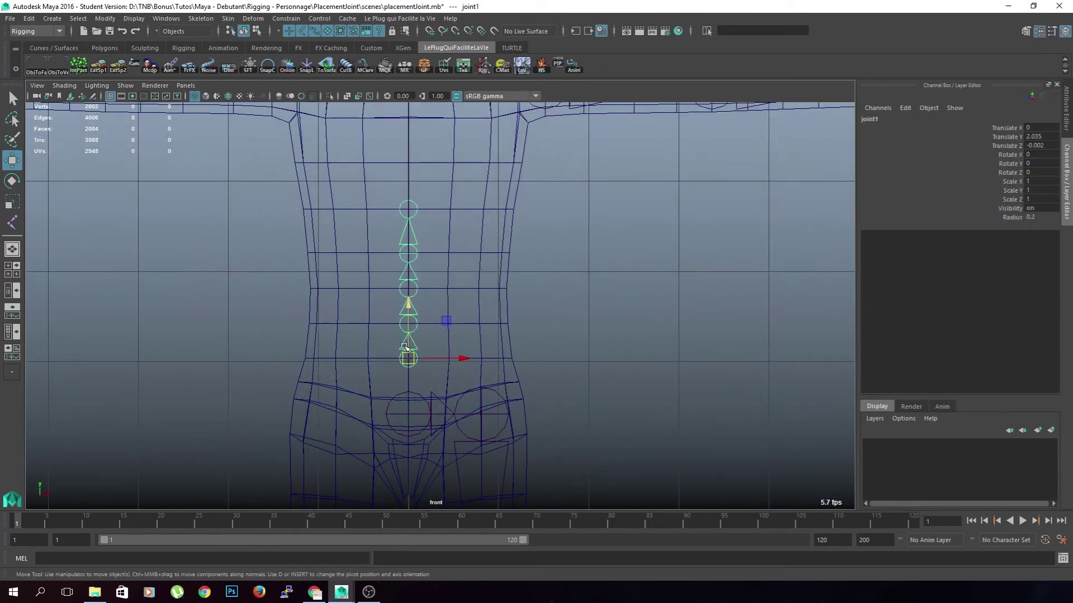
{"action": "left_click", "coordinate": [421, 395], "text": "shift"}
{"action": "key", "text": "p"}
{"action": "left_click", "coordinate": [582, 396]}
Step: Select every joint whose name matches j* and set their radius to 0.2
{"action": "key", "text": "a"}
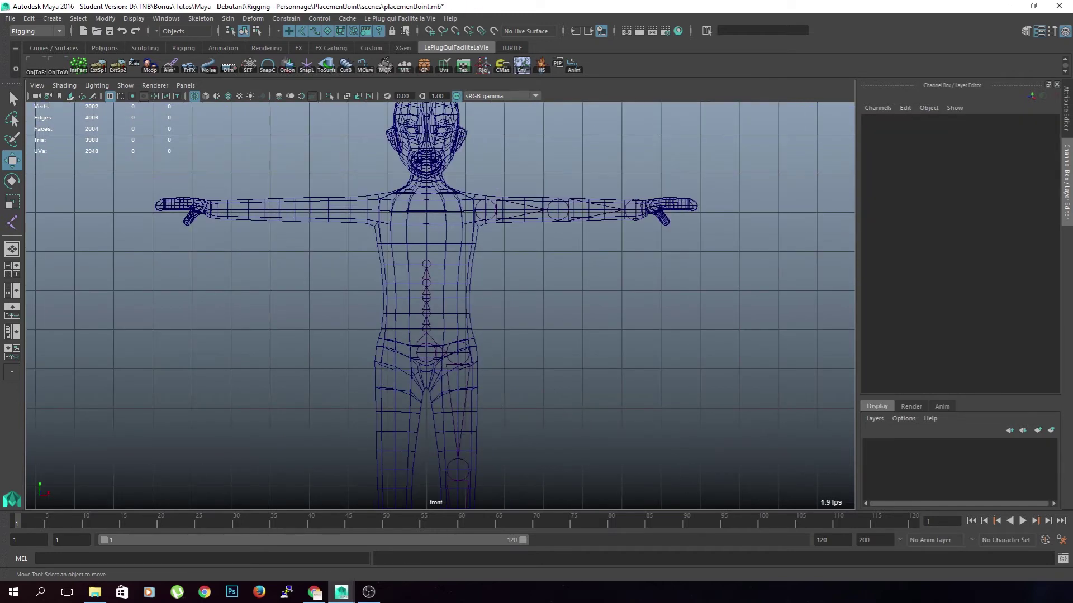
{"action": "left_click_drag", "start_coordinate": [104, 126], "coordinate": [138, 122]}
{"action": "left_click", "coordinate": [734, 31]}
{"action": "type", "text": "j*"}
{"action": "key", "text": "Return"}
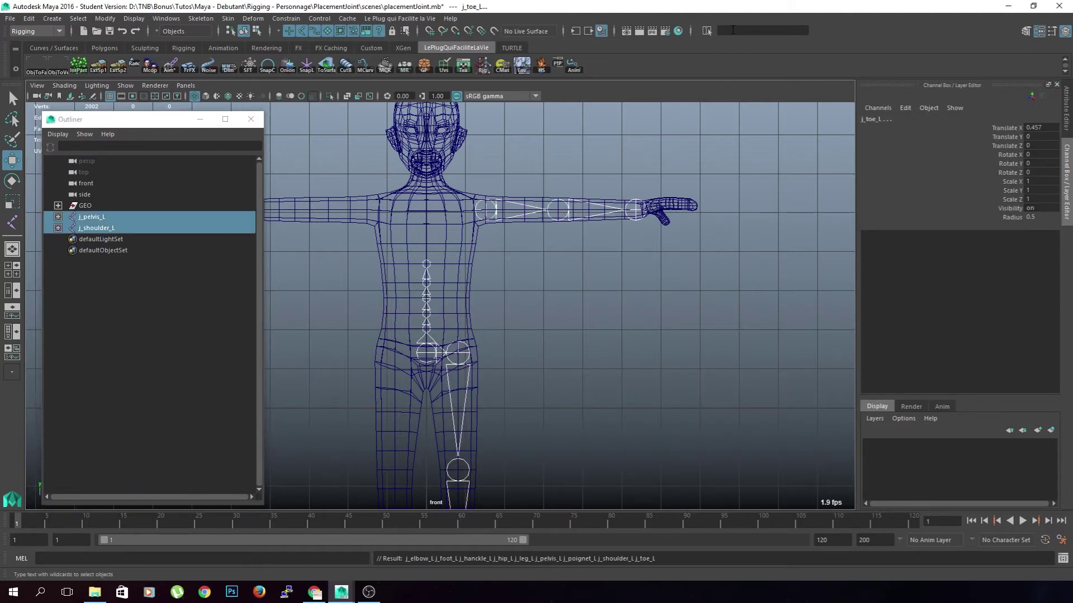
{"action": "left_click", "coordinate": [1037, 217]}
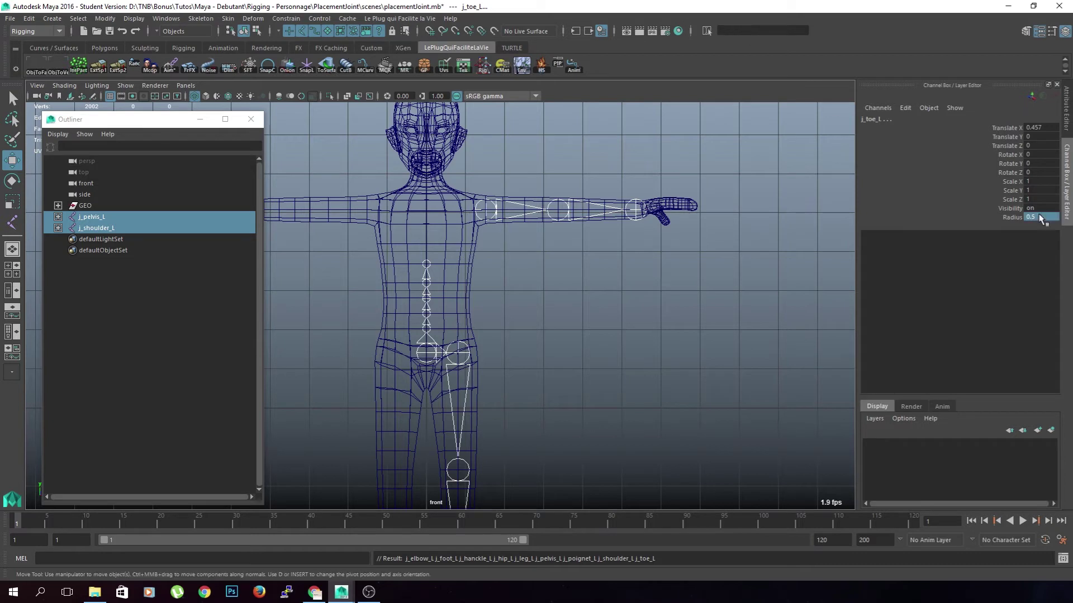
{"action": "type", "text": "0.2"}
{"action": "key", "text": "Return"}
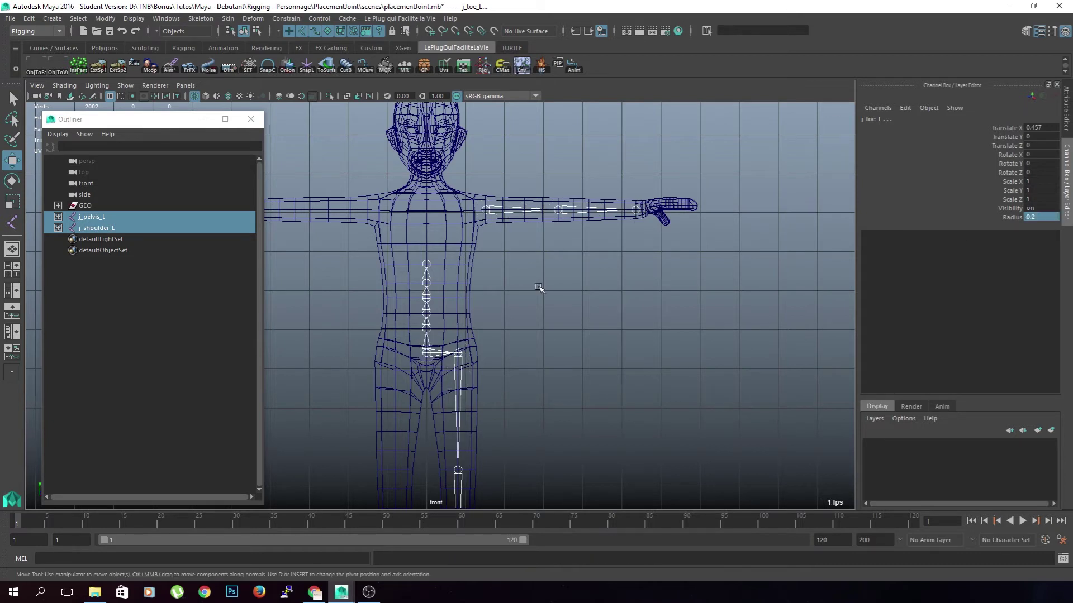
{"action": "left_click", "coordinate": [532, 338]}
Step: Expand the whole pelvis hierarchy in the Outliner and select the spine chain's root joint, joint1
{"action": "middle_click_drag", "start_coordinate": [532, 338], "coordinate": [535, 291], "text": "alt"}
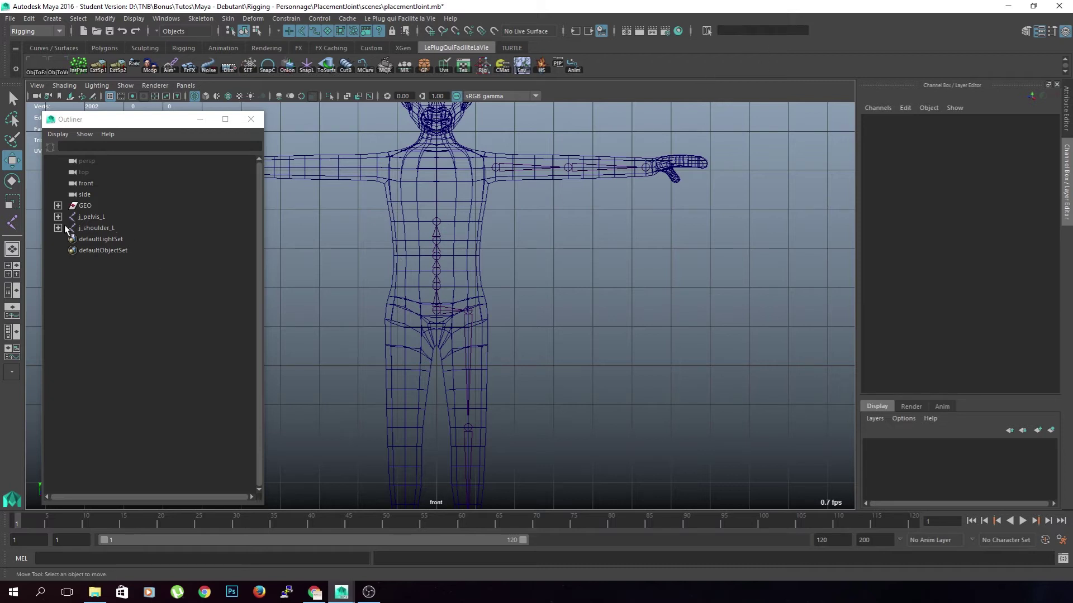
{"action": "scroll", "coordinate": [434, 309], "scroll_direction": "up", "scroll_amount": 3}
{"action": "left_click", "coordinate": [435, 277]}
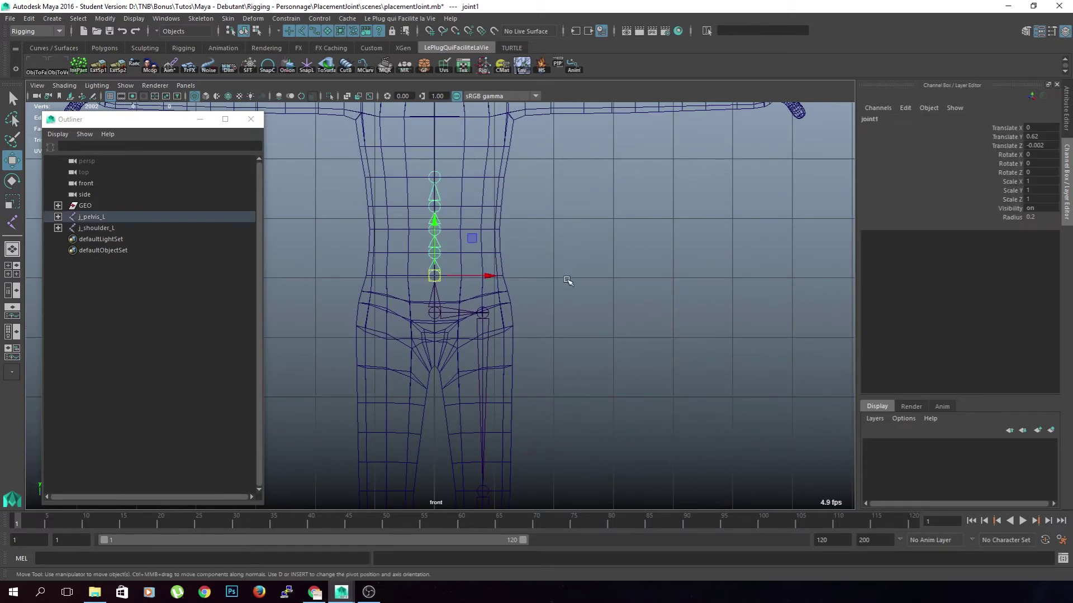
{"action": "middle_click_drag", "start_coordinate": [582, 248], "coordinate": [606, 296], "text": "alt"}
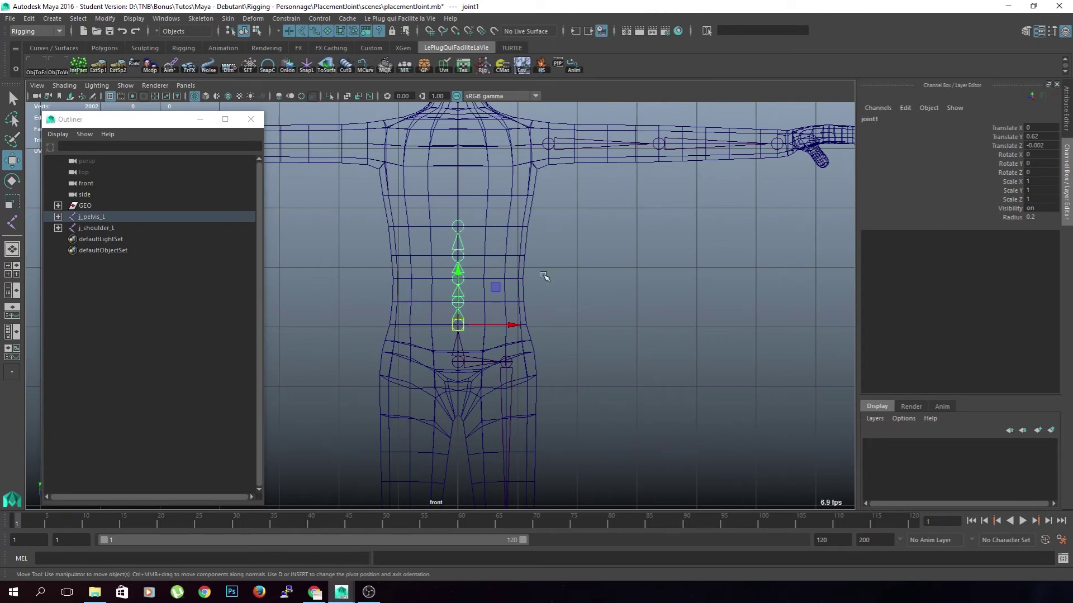
{"action": "scroll", "coordinate": [486, 290], "scroll_direction": "up", "scroll_amount": 2}
{"action": "left_click", "coordinate": [58, 217], "text": "shift"}
{"action": "left_click", "coordinate": [135, 396]}
{"action": "left_click", "coordinate": [94, 286]}
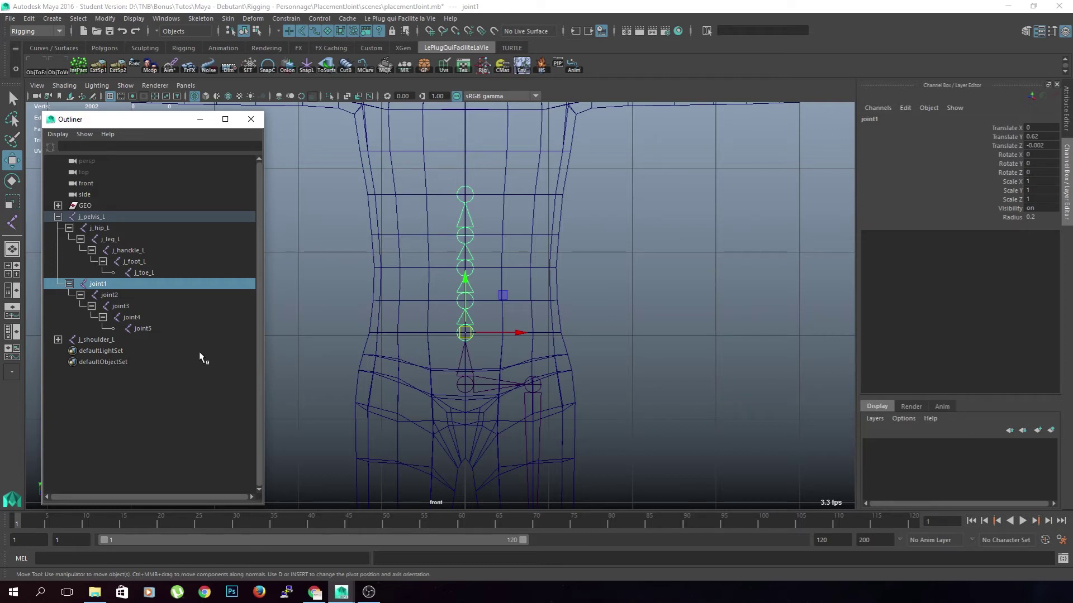
{"action": "key", "text": "s"}
{"action": "key", "text": "Delete"}
{"action": "key", "text": "ctrl+z"}
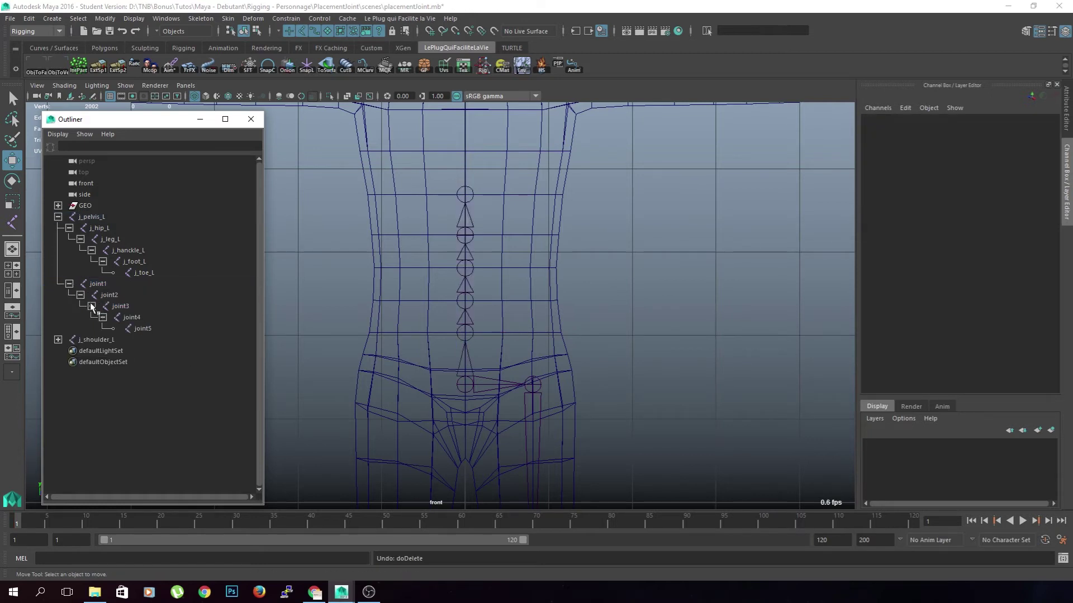
Step: Rename the spine chain's root joint, joint1, as column1
{"action": "left_click", "coordinate": [98, 284]}
{"action": "scroll", "coordinate": [442, 363], "scroll_direction": "up", "scroll_amount": 2}
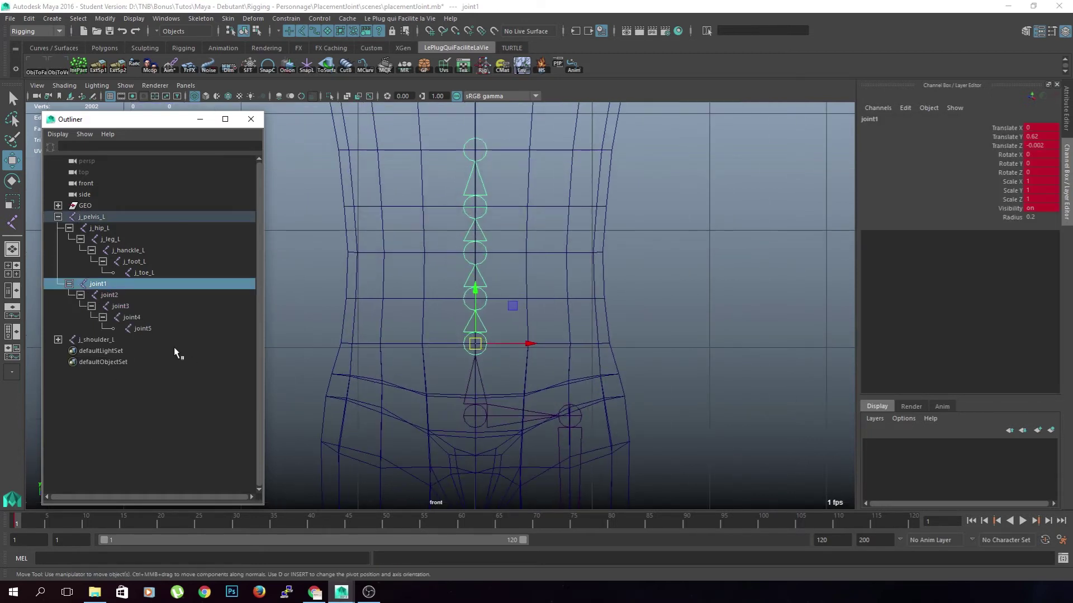
{"action": "key", "text": "Return"}
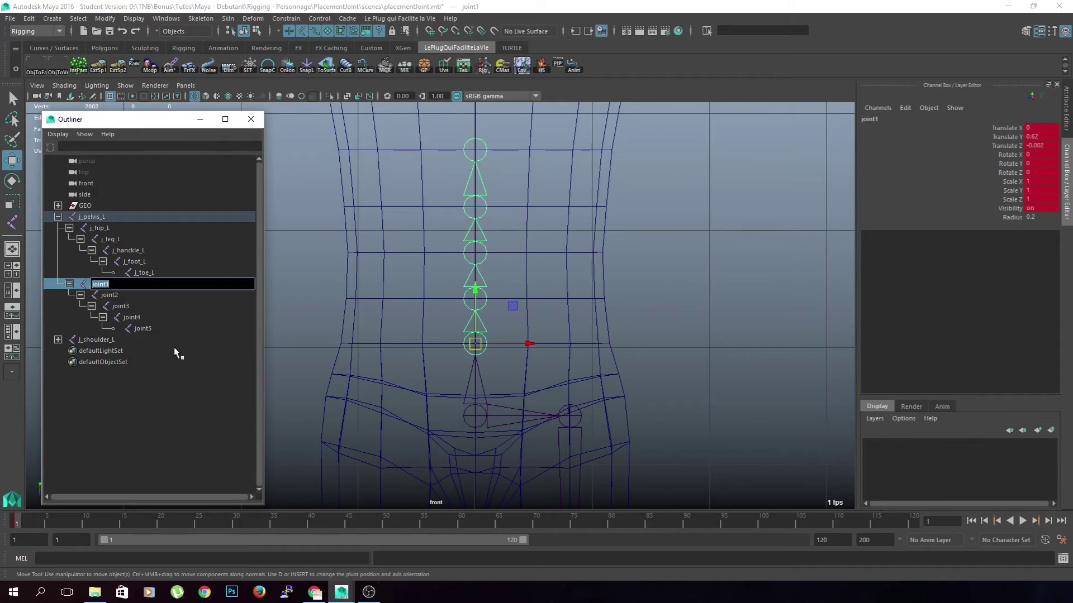
{"action": "type", "text": "colum"}
{"action": "key", "text": "Return"}
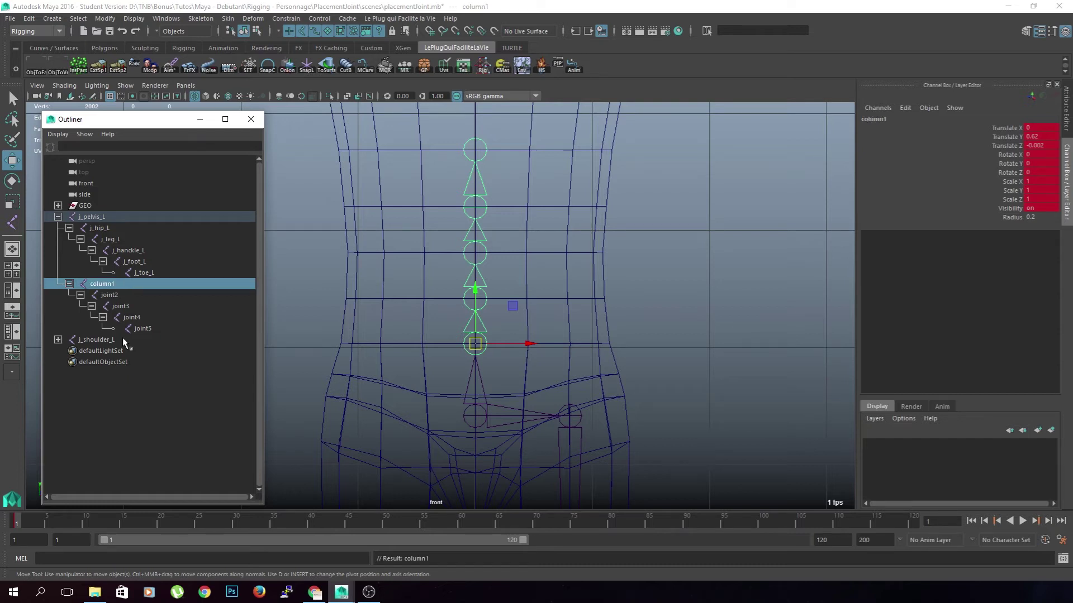
Step: Copy the name column1 from the spine's root joint and apply it to joint2, joint3 and joint4
{"action": "double_click", "coordinate": [120, 285]}
{"action": "key", "text": "ctrl+c"}
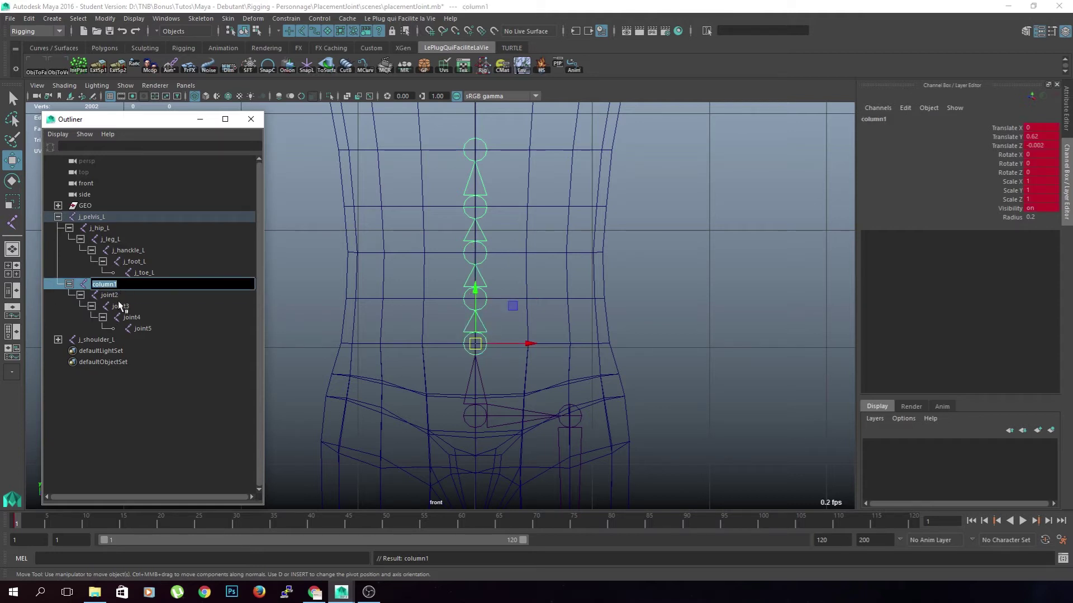
{"action": "left_click", "coordinate": [118, 302]}
{"action": "double_click", "coordinate": [118, 293]}
{"action": "key", "text": "ctrl+v"}
{"action": "double_click", "coordinate": [133, 308]}
{"action": "key", "text": "ctrl+v"}
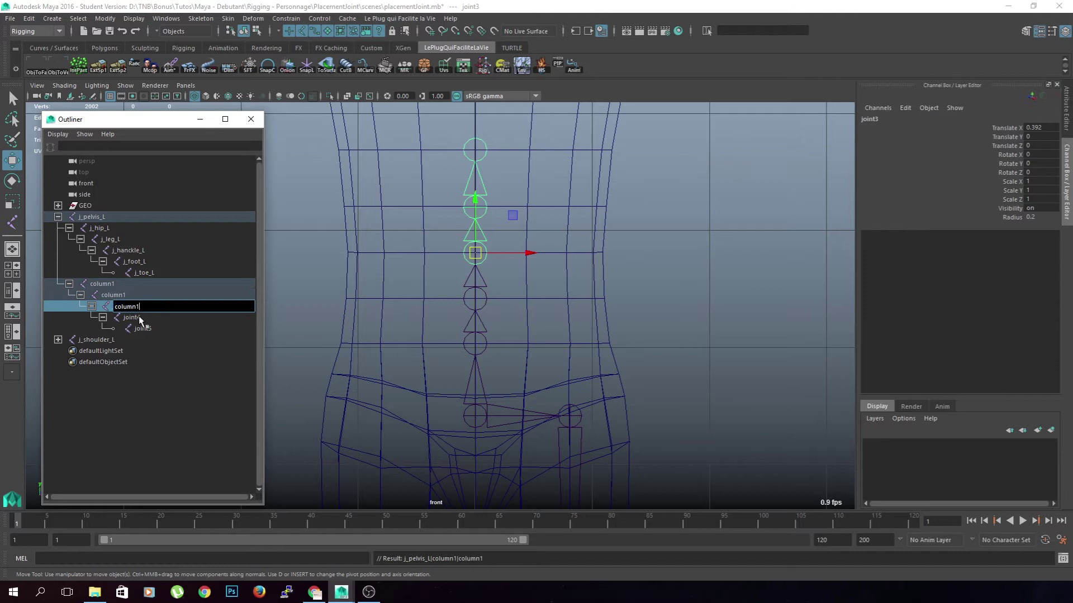
{"action": "double_click", "coordinate": [139, 318]}
{"action": "key", "text": "ctrl+v"}
Step: Renumber the three joints below column1 in hierarchy order as column2, column3 and column4
{"action": "double_click", "coordinate": [104, 297]}
{"action": "key", "text": "ctrl+v"}
{"action": "double_click", "coordinate": [128, 306]}
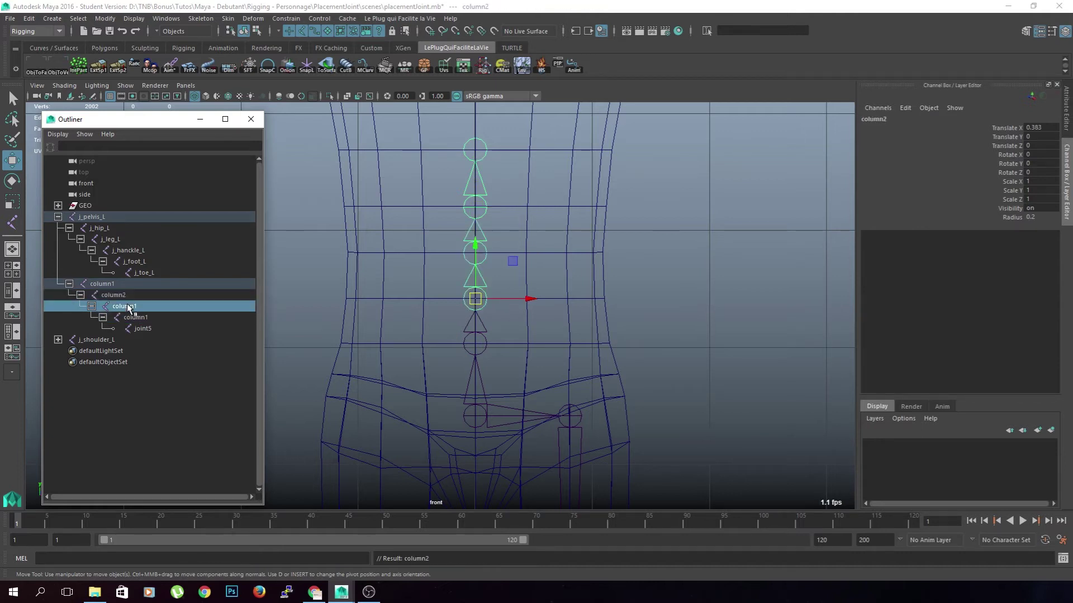
{"action": "key", "text": "ctrl+v"}
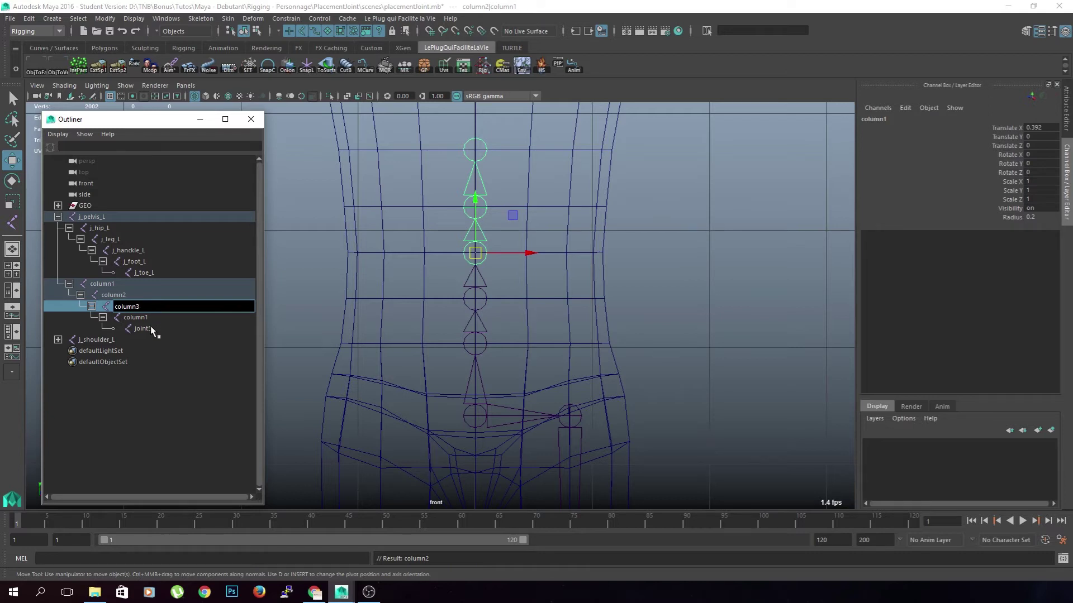
{"action": "double_click", "coordinate": [153, 317]}
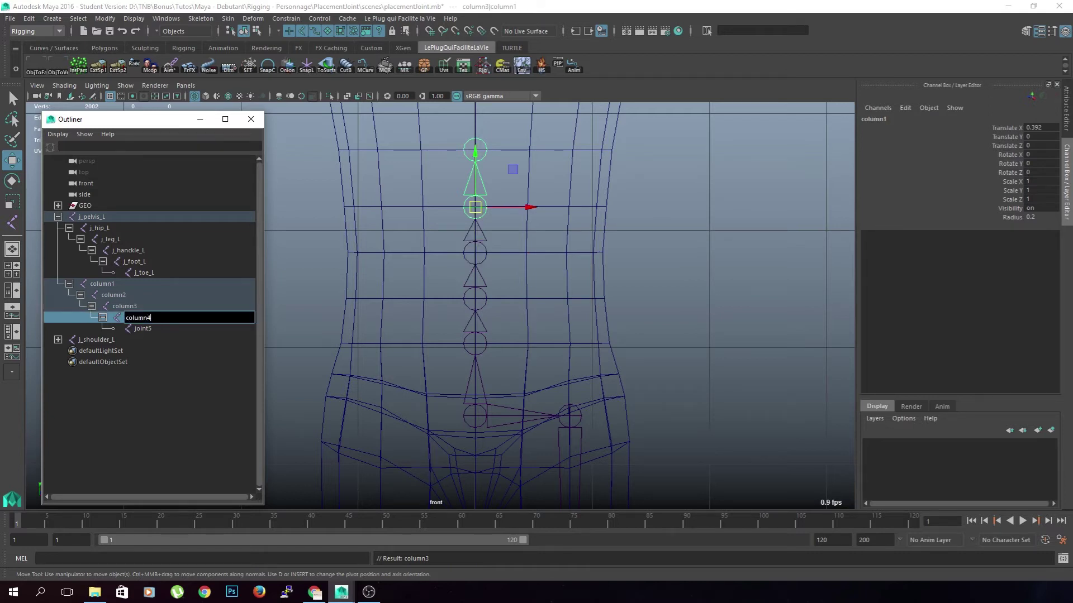
Step: Rename the spine chain's end joint, joint5, as chest
{"action": "double_click", "coordinate": [151, 329]}
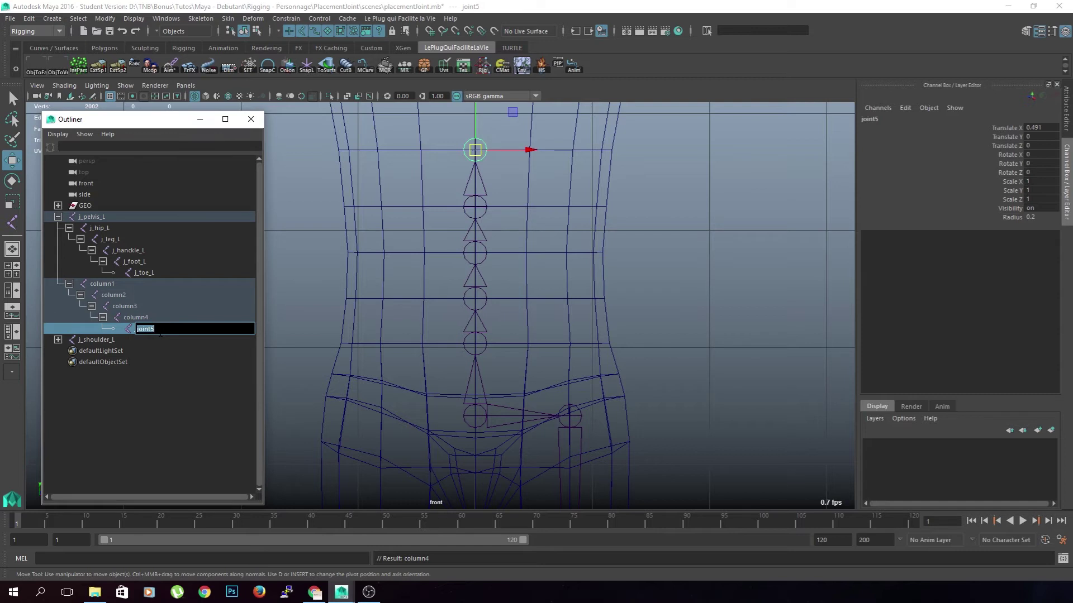
{"action": "type", "text": "chest"}
{"action": "key", "text": "Return"}
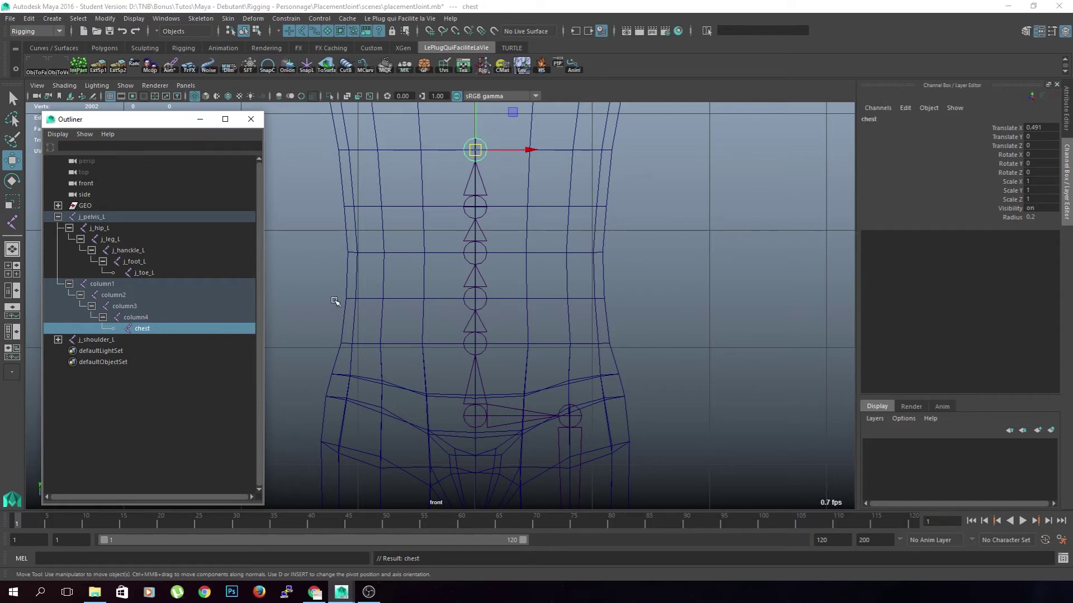
Step: Examine the chest joint and the left arm's shoulder, elbow and wrist joints in the front view
{"action": "middle_click_drag", "start_coordinate": [689, 220], "coordinate": [709, 366], "text": "alt"}
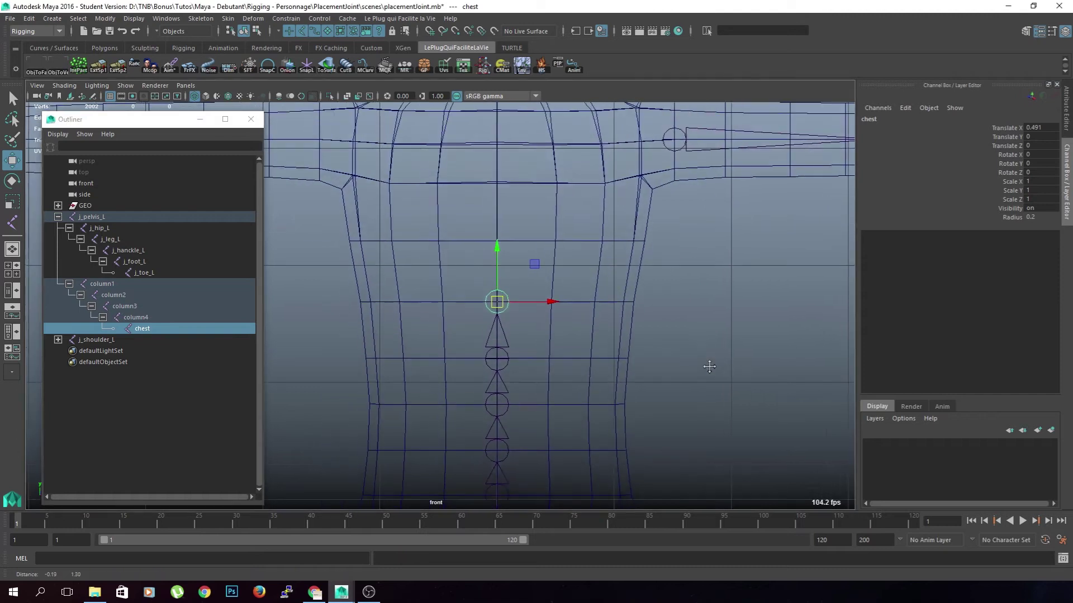
{"action": "scroll", "coordinate": [709, 366], "scroll_direction": "down", "scroll_amount": 4}
{"action": "scroll", "coordinate": [546, 359], "scroll_direction": "up", "scroll_amount": 1}
{"action": "scroll", "coordinate": [580, 360], "scroll_direction": "up", "scroll_amount": 2}
{"action": "scroll", "coordinate": [614, 342], "scroll_direction": "up", "scroll_amount": 2}
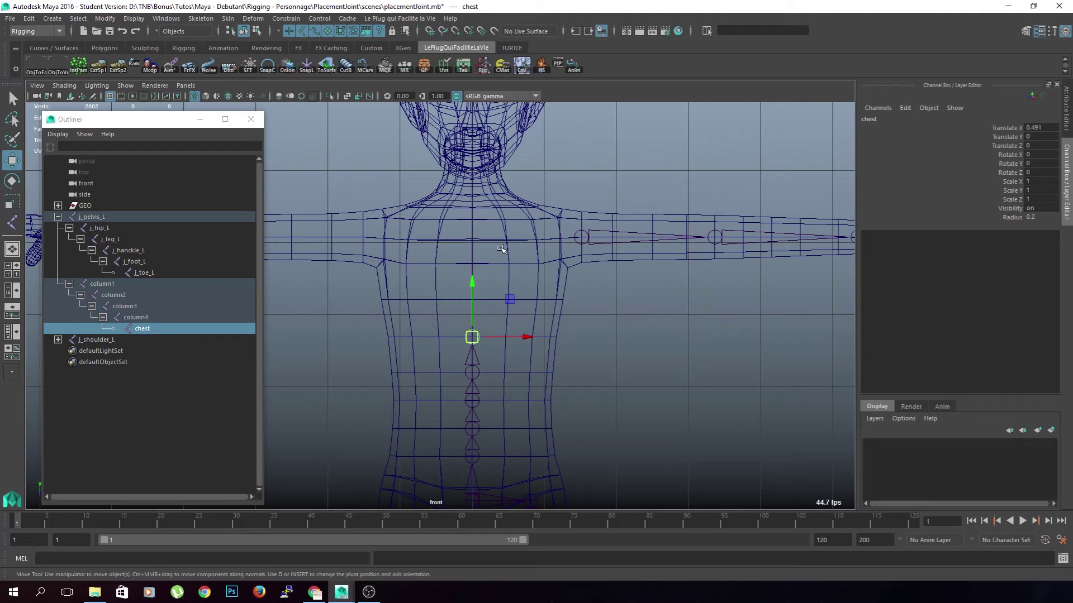
{"action": "left_click", "coordinate": [618, 367]}
{"action": "left_click", "coordinate": [474, 334]}
{"action": "left_click", "coordinate": [582, 233]}
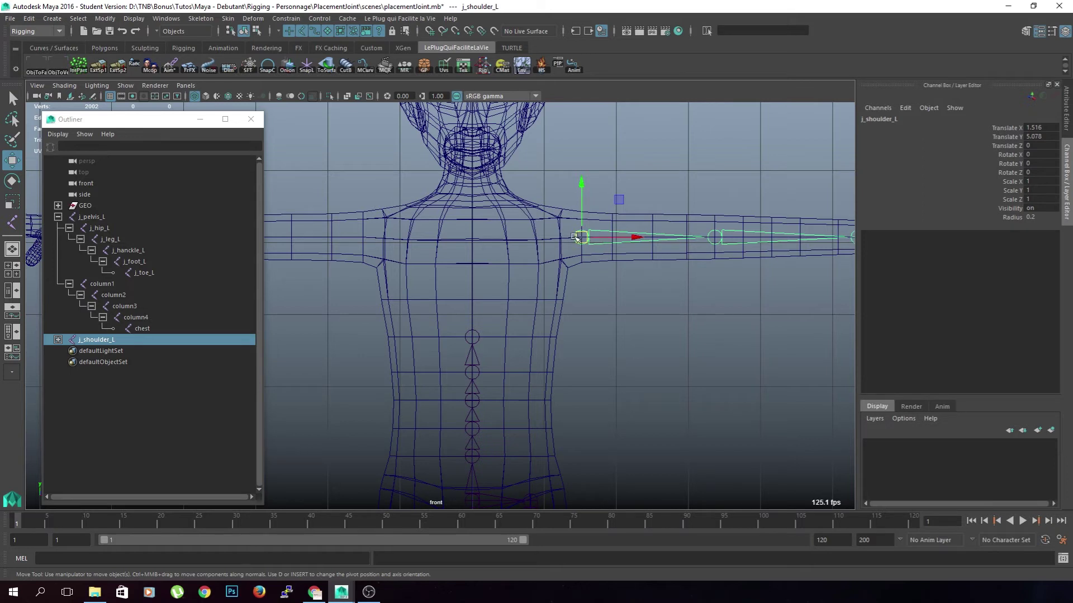
{"action": "middle_click_drag", "start_coordinate": [727, 346], "coordinate": [636, 344], "text": "alt"}
{"action": "left_click", "coordinate": [636, 343]}
{"action": "left_click", "coordinate": [623, 234]}
{"action": "left_click", "coordinate": [765, 236]}
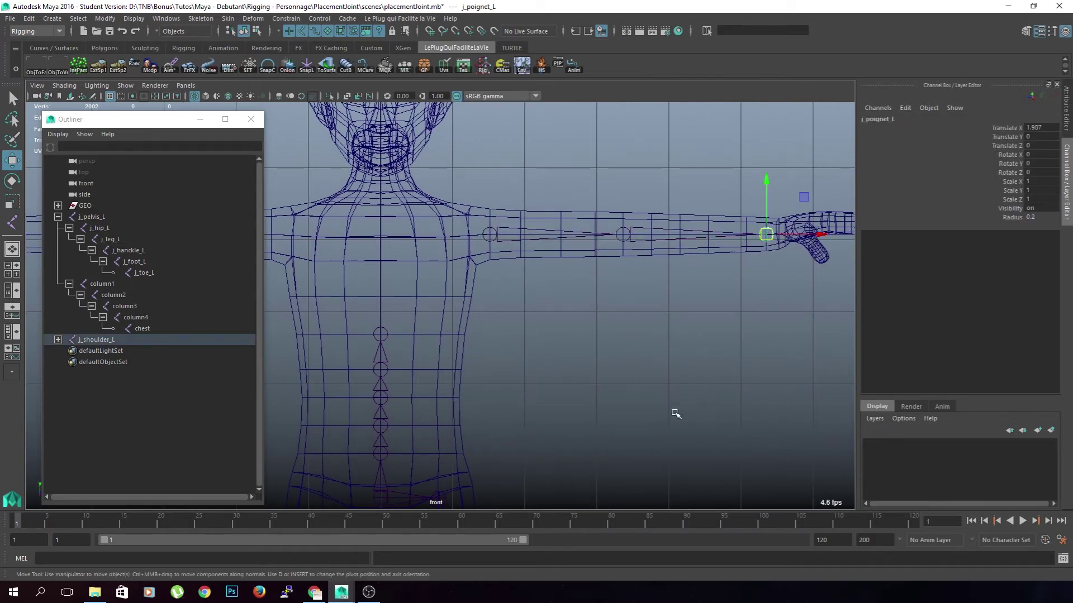
Step: Inspect the left hip joint and how the chest joint sits relative to the left shoulder joint
{"action": "middle_click_drag", "start_coordinate": [674, 414], "coordinate": [704, 254], "text": "alt"}
{"action": "left_click", "coordinate": [673, 331]}
{"action": "middle_click_drag", "start_coordinate": [640, 438], "coordinate": [670, 248], "text": "alt"}
{"action": "left_click", "coordinate": [497, 149]}
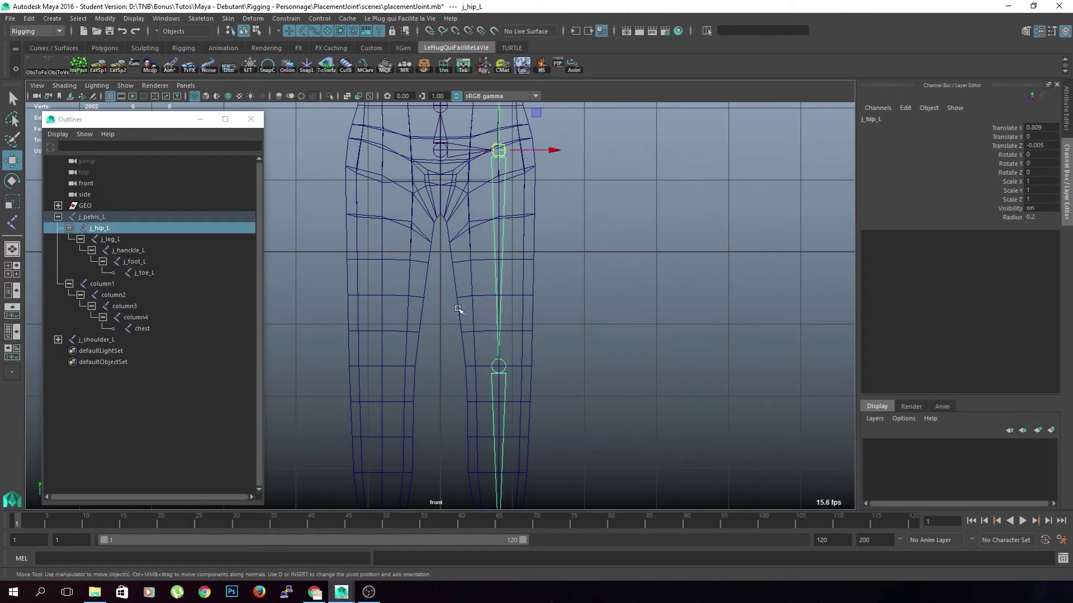
{"action": "left_click", "coordinate": [580, 186]}
{"action": "middle_click_drag", "start_coordinate": [580, 186], "coordinate": [636, 442], "text": "alt"}
{"action": "middle_click_drag", "start_coordinate": [634, 283], "coordinate": [600, 376], "text": "alt"}
{"action": "scroll", "coordinate": [600, 375], "scroll_direction": "up", "scroll_amount": 1}
{"action": "left_click", "coordinate": [472, 364]}
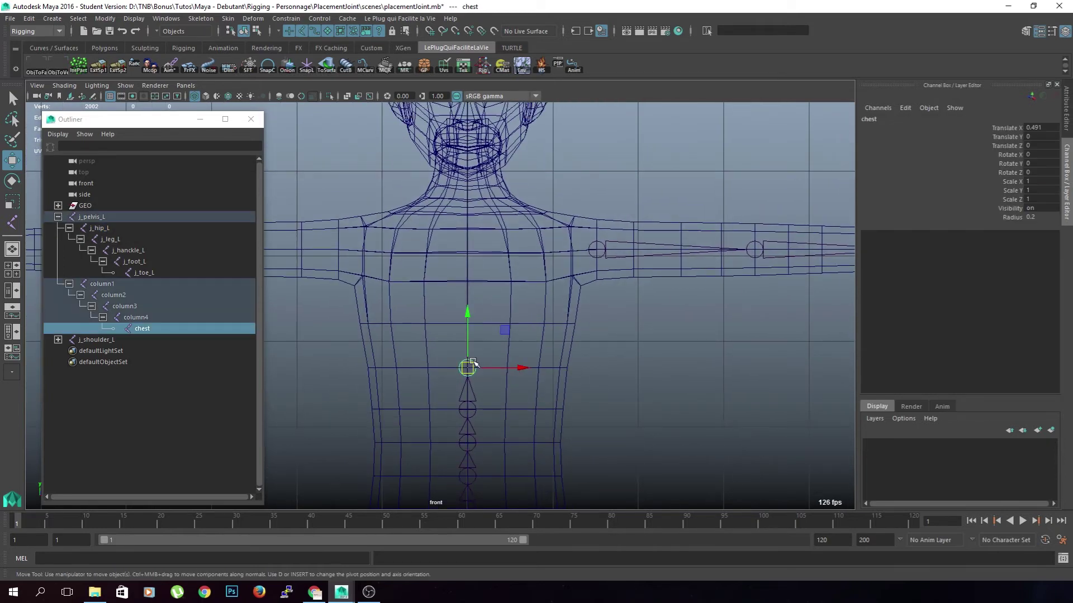
{"action": "left_click", "coordinate": [593, 252]}
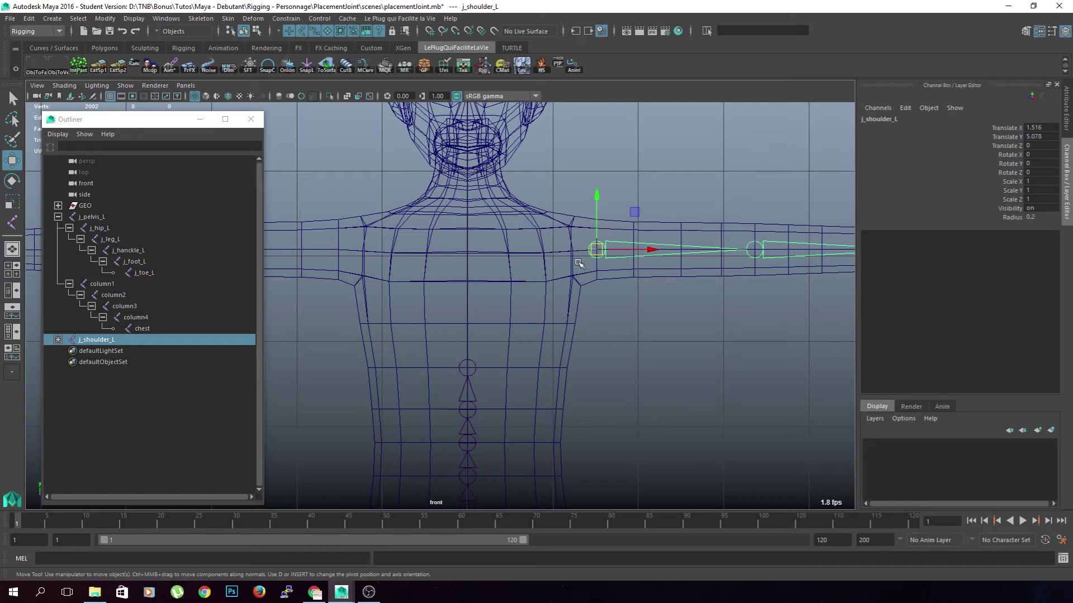
{"action": "left_click", "coordinate": [657, 409]}
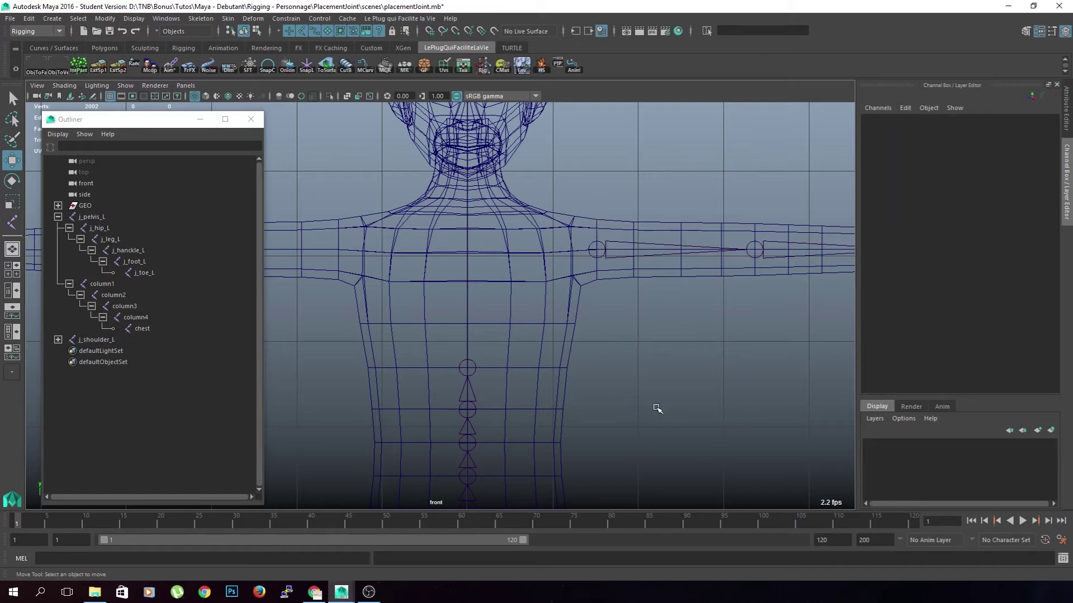
Step: Add the prefix j_ and suffix _L to the names column1 through chest, and collapse the spine and hip branches in the Outliner
{"action": "left_click", "coordinate": [476, 367]}
{"action": "left_click", "coordinate": [118, 285]}
{"action": "left_click", "coordinate": [153, 327], "text": "shift"}
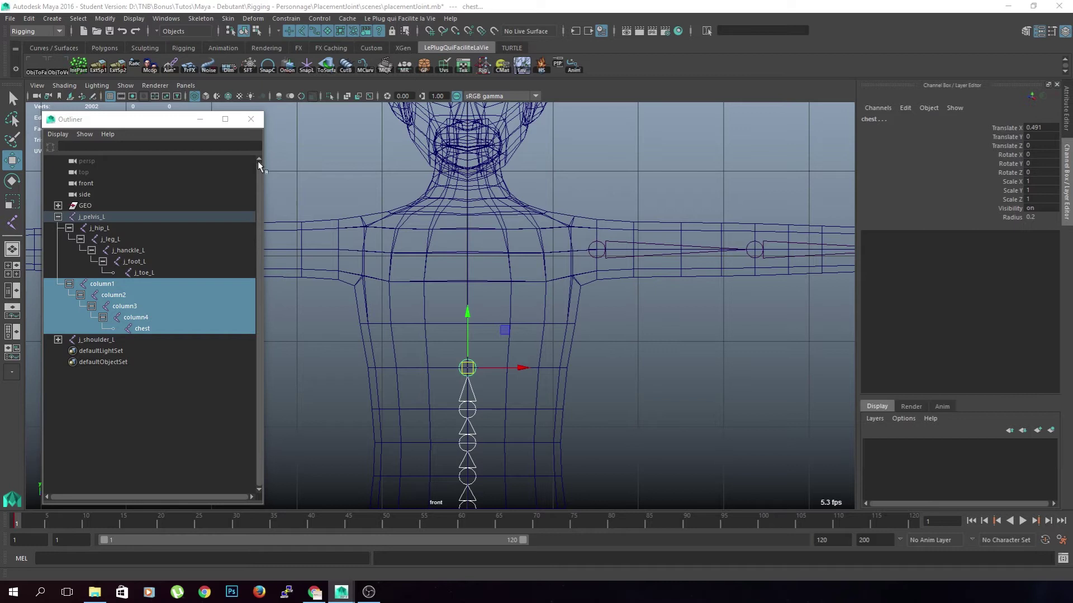
{"action": "left_click", "coordinate": [684, 350]}
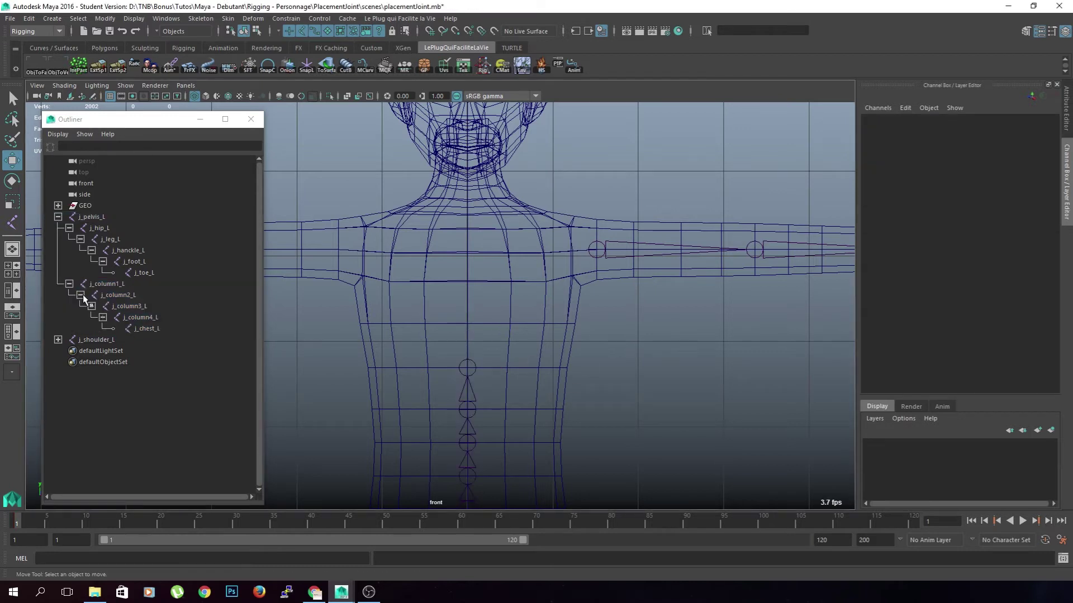
{"action": "left_click", "coordinate": [72, 285]}
{"action": "left_click", "coordinate": [69, 228]}
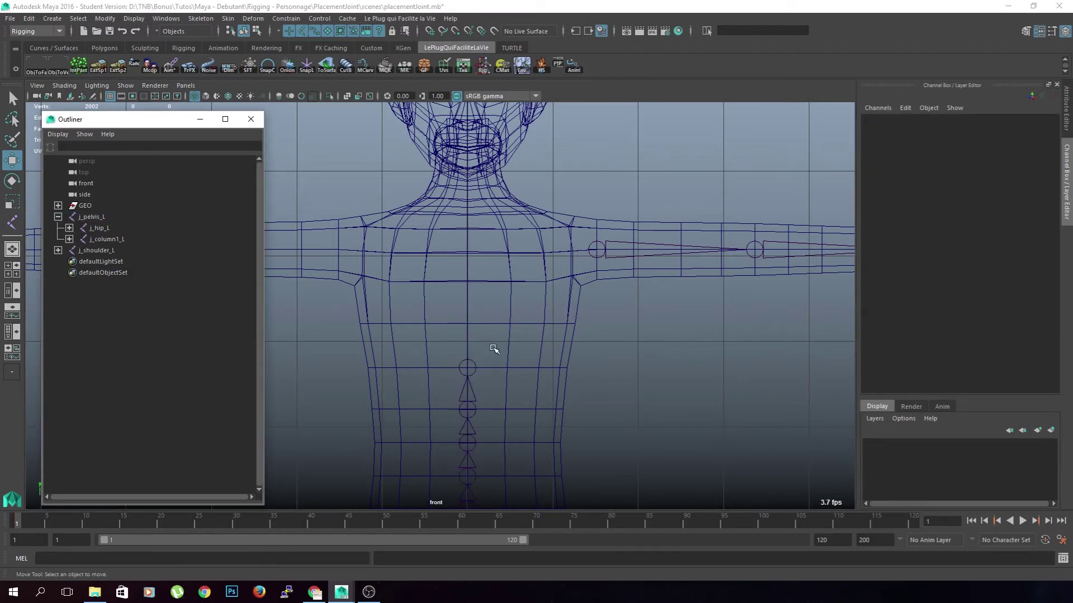
Step: Show the character in the side view and examine the neck and head up close
{"action": "middle_click_drag", "start_coordinate": [490, 355], "coordinate": [544, 239], "text": "alt"}
{"action": "scroll", "coordinate": [544, 240], "scroll_direction": "down", "scroll_amount": 4}
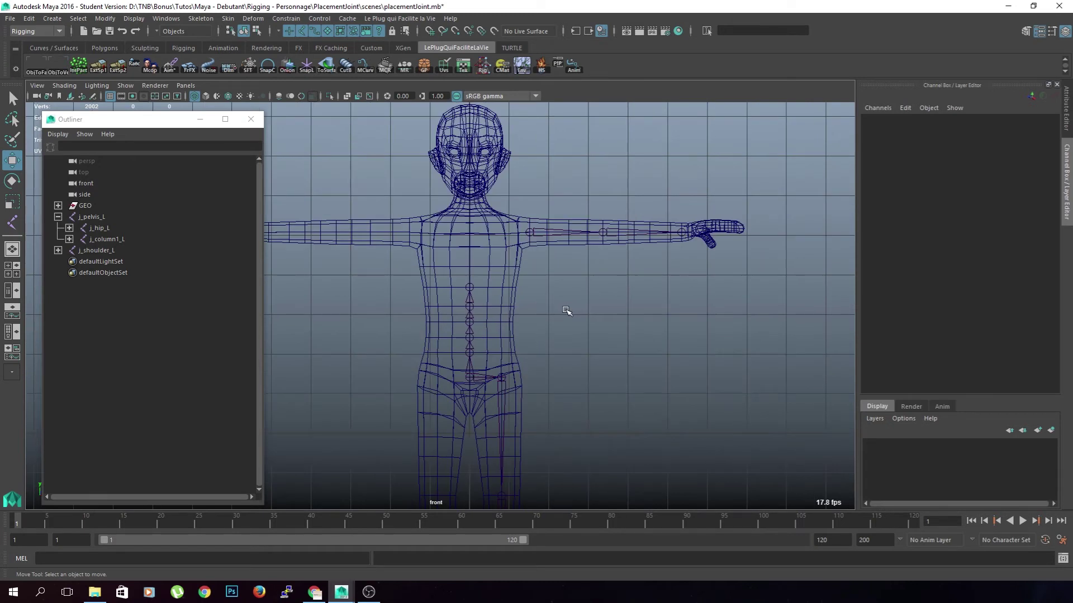
{"action": "mouse_move", "coordinate": [585, 352]}
{"action": "middle_mouse_down", "text": "alt"}
{"action": "mouse_move", "coordinate": [590, 318]}
{"action": "mouse_move", "coordinate": [579, 359]}
{"action": "middle_mouse_up", "text": "alt"}
{"action": "key", "text": "space"}
{"action": "key", "text": "space"}
{"action": "middle_click_drag", "start_coordinate": [654, 373], "coordinate": [663, 453], "text": "alt"}
{"action": "scroll", "coordinate": [603, 354], "scroll_direction": "up", "scroll_amount": 5}
{"action": "scroll", "coordinate": [575, 358], "scroll_direction": "up", "scroll_amount": 1}
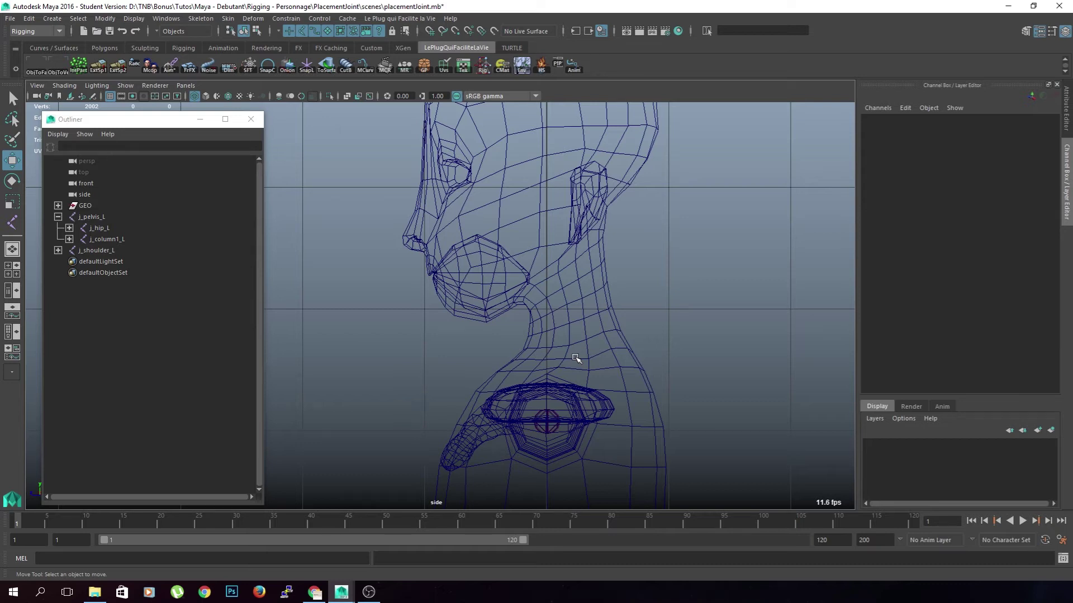
{"action": "scroll", "coordinate": [575, 358], "scroll_direction": "up", "scroll_amount": 4}
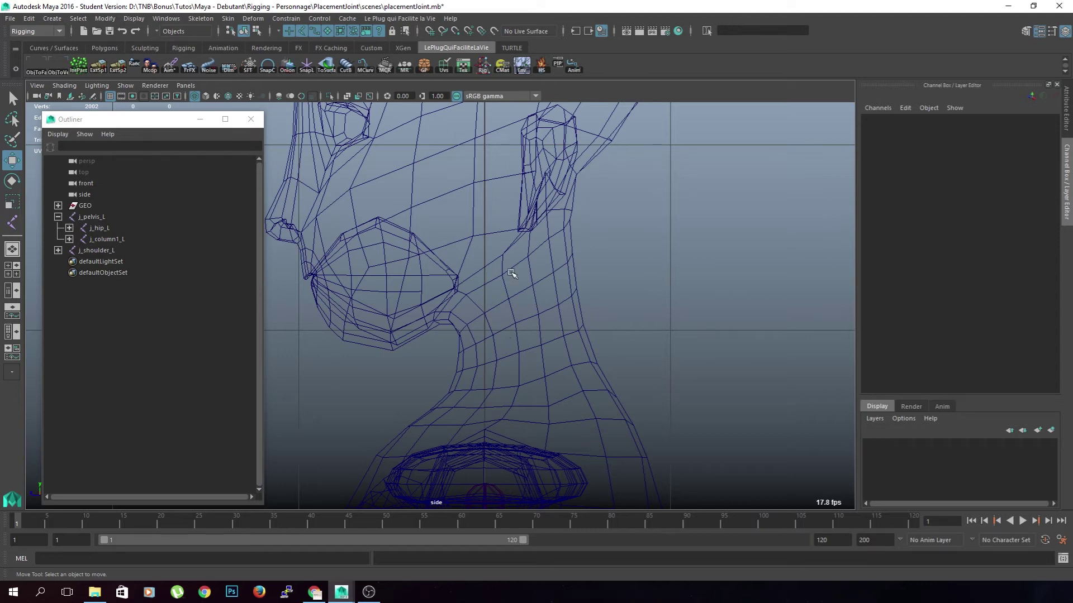
{"action": "scroll", "coordinate": [510, 306], "scroll_direction": "down", "scroll_amount": 4}
{"action": "scroll", "coordinate": [493, 338], "scroll_direction": "up", "scroll_amount": 3}
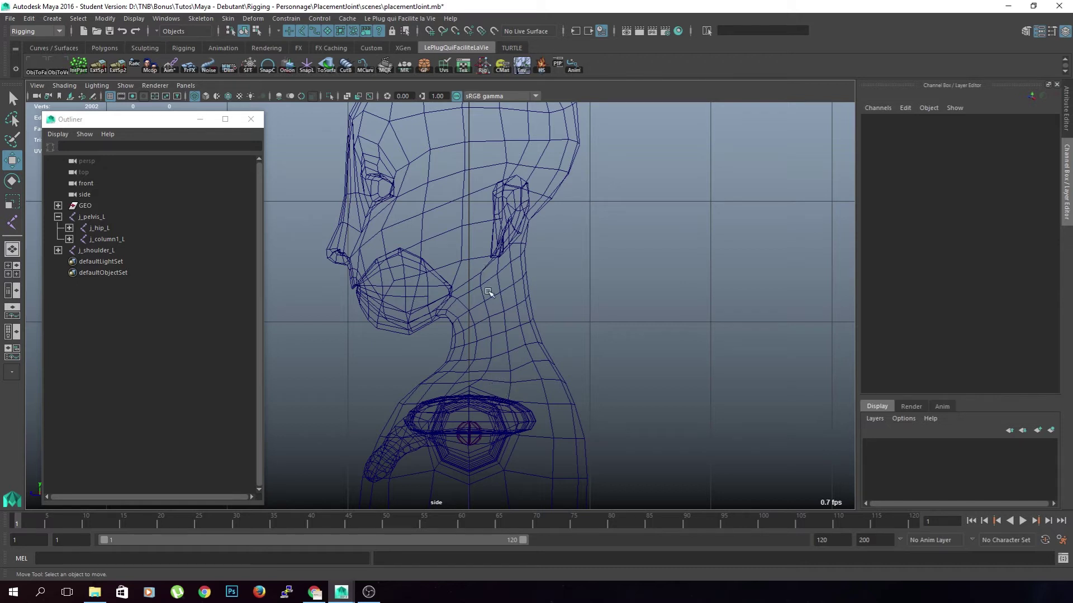
{"action": "scroll", "coordinate": [486, 330], "scroll_direction": "up", "scroll_amount": 5}
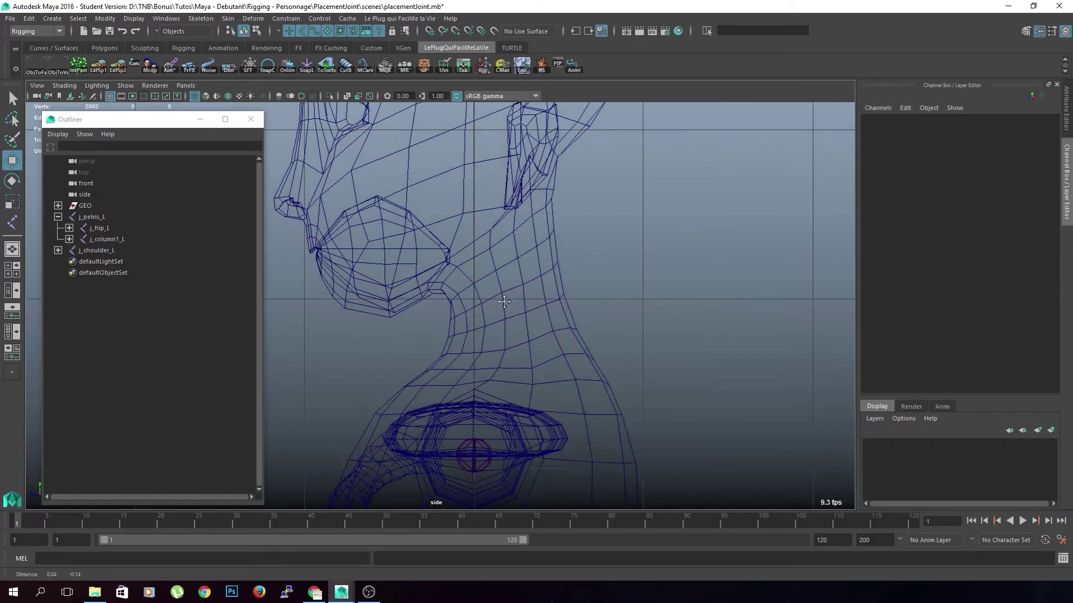
Step: Start a new joint chain in the side view with a joint at the base of the neck, at about Y 5.59, Z -0.14
{"action": "left_click", "coordinate": [199, 18]}
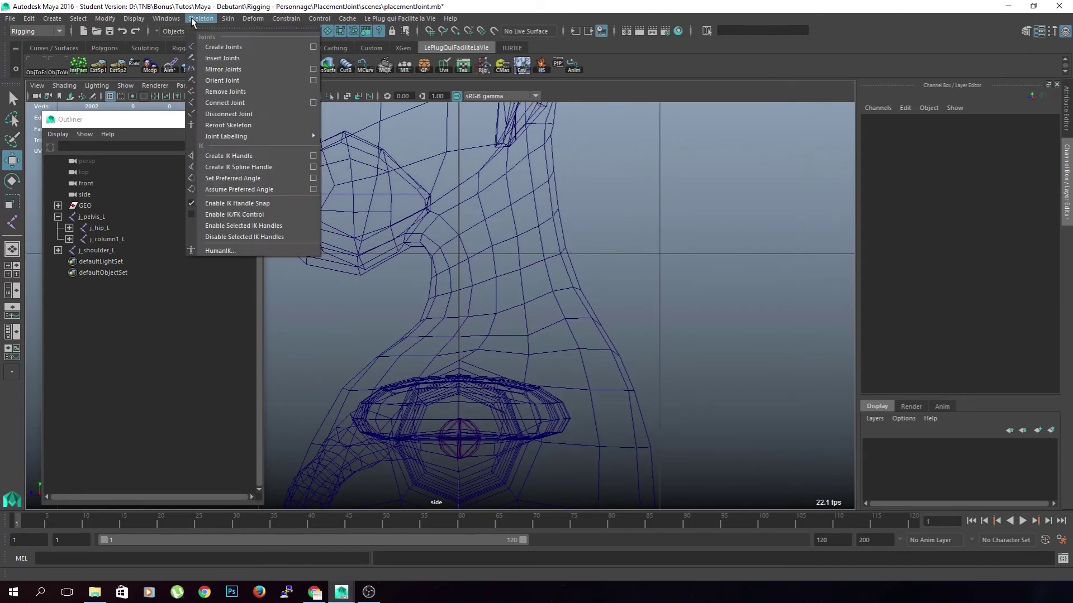
{"action": "left_click", "coordinate": [223, 48]}
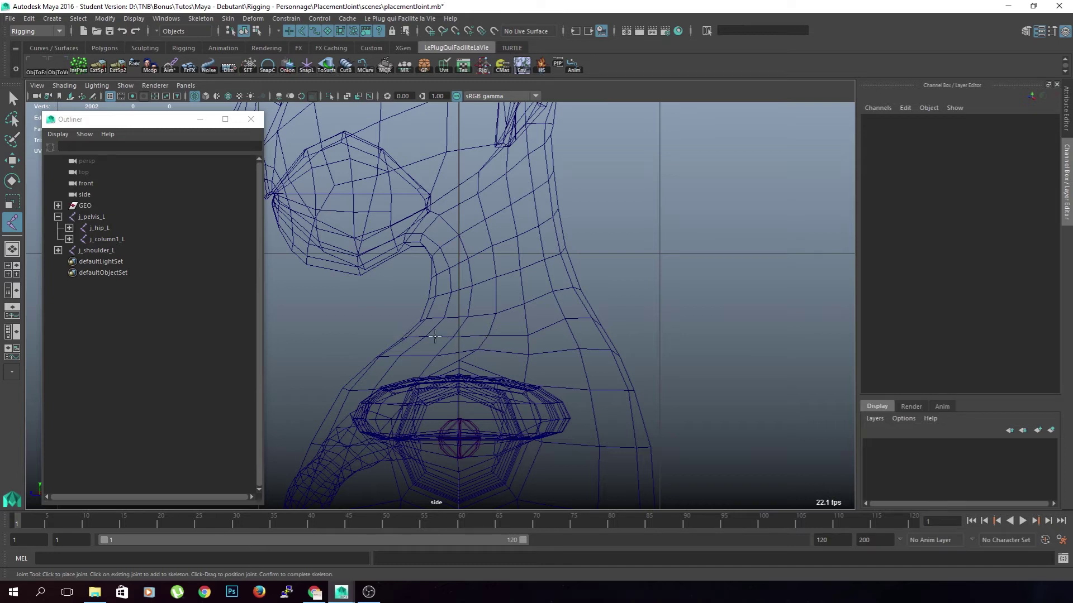
{"action": "left_click", "coordinate": [489, 335]}
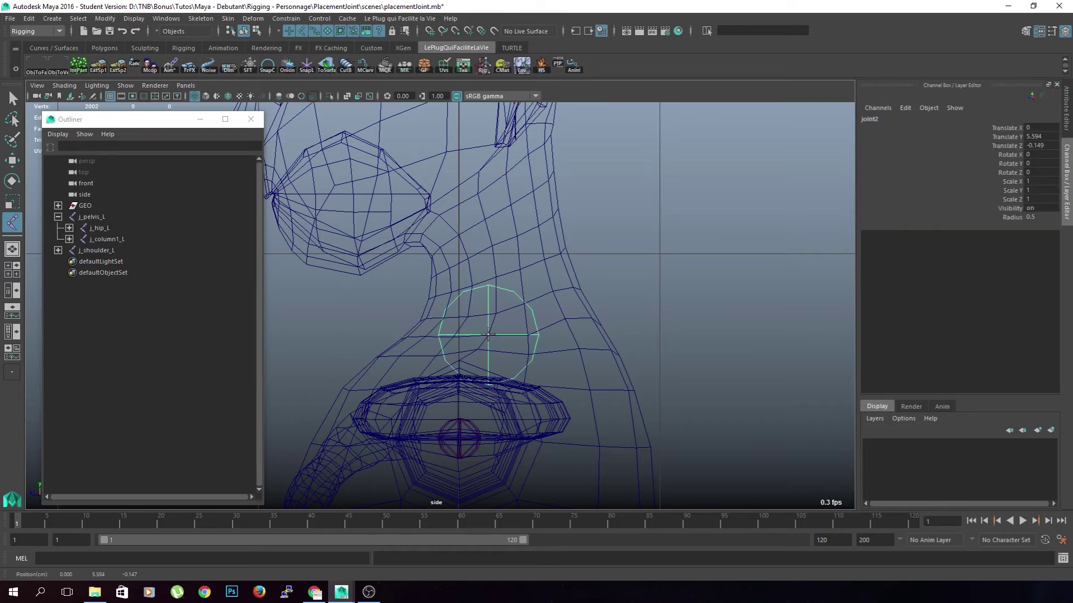
{"action": "key", "text": "Return"}
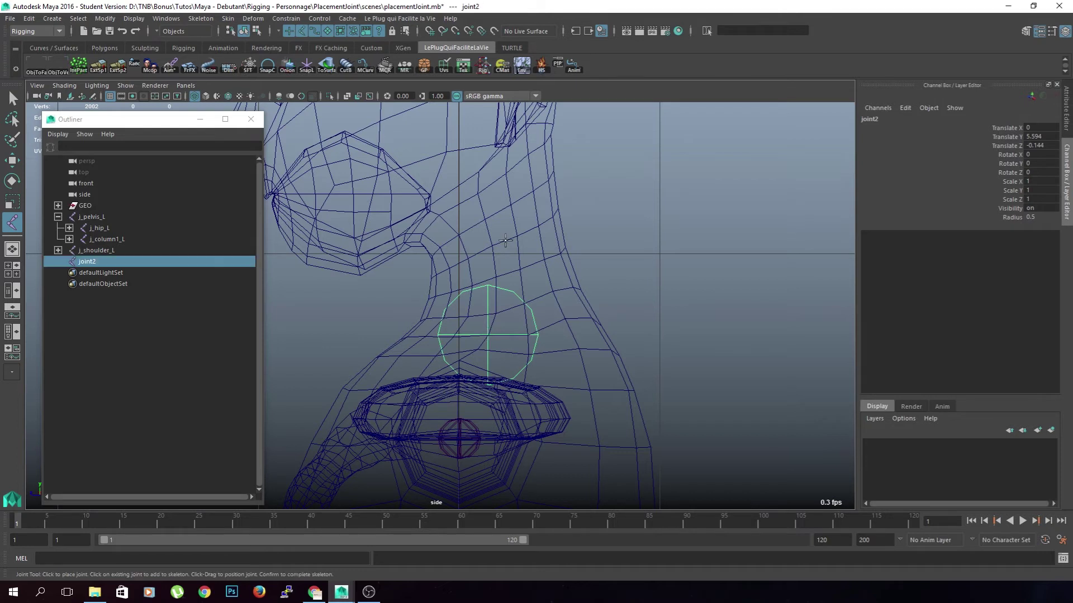
Step: Add a second joint at the base of the skull just below the ear, about 0.81 above the neck joint, and finish the chain
{"action": "key", "text": "space"}
{"action": "middle_click_drag", "start_coordinate": [602, 185], "coordinate": [666, 265], "text": "alt"}
{"action": "middle_click_drag", "start_coordinate": [750, 231], "coordinate": [765, 281], "text": "alt"}
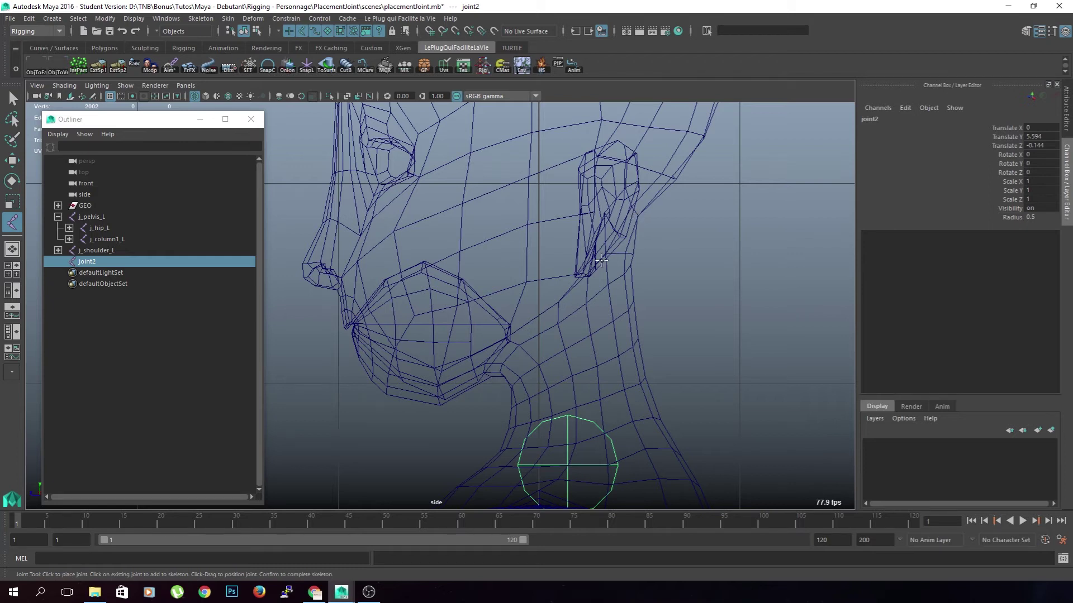
{"action": "left_click", "coordinate": [557, 302]}
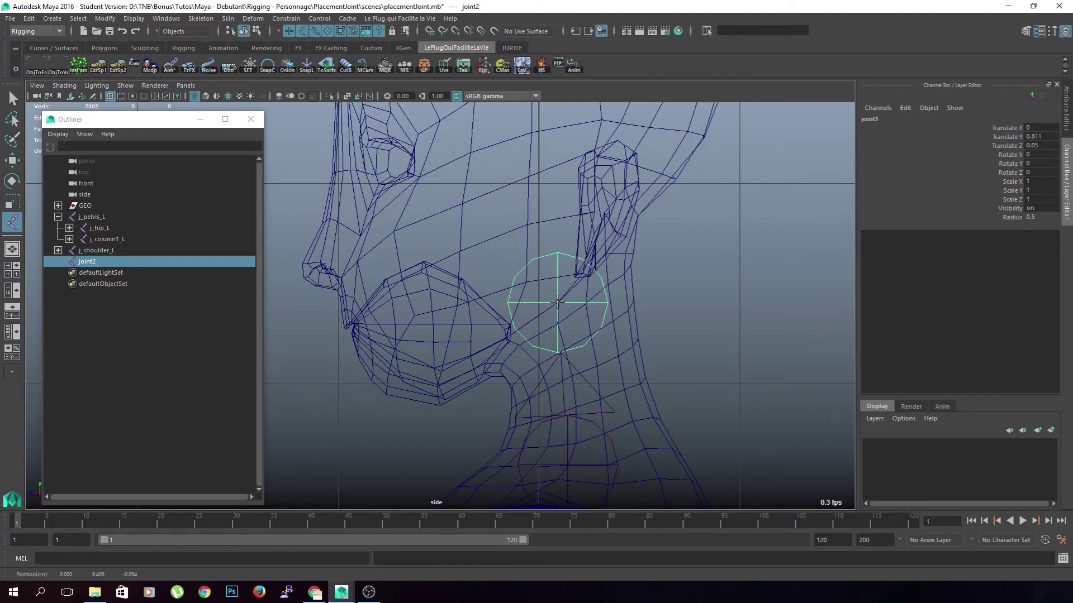
{"action": "key", "text": "w"}
Step: Examine how the neck-base joint and the skull-base joint sit inside the neck mesh, selecting the skull-base joint
{"action": "scroll", "coordinate": [629, 354], "scroll_direction": "down", "scroll_amount": 4}
{"action": "scroll", "coordinate": [589, 296], "scroll_direction": "up", "scroll_amount": 2}
{"action": "scroll", "coordinate": [589, 297], "scroll_direction": "up", "scroll_amount": 3}
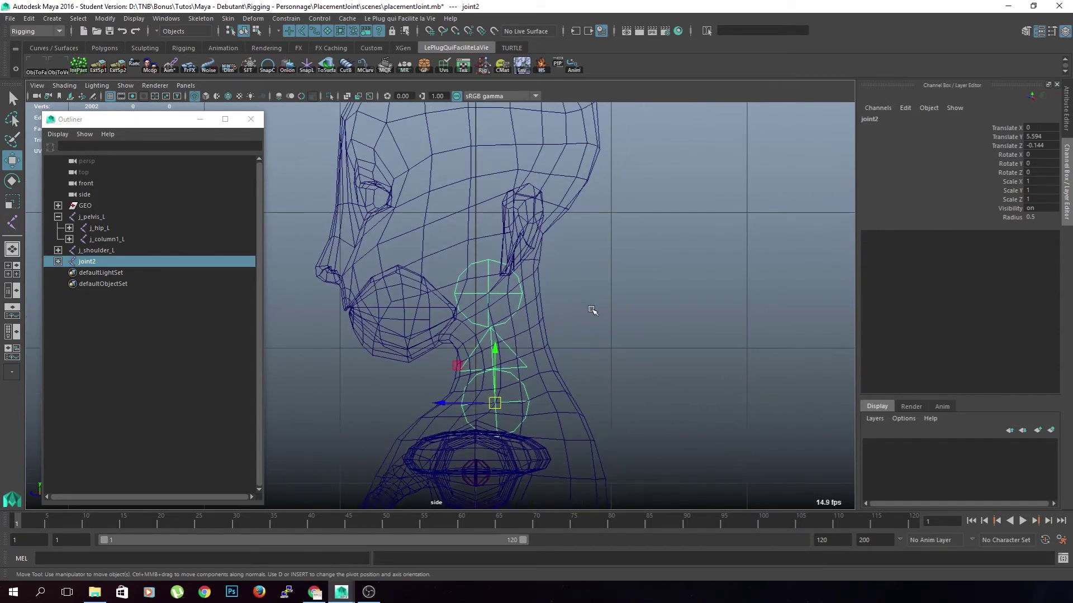
{"action": "left_click", "coordinate": [499, 261]}
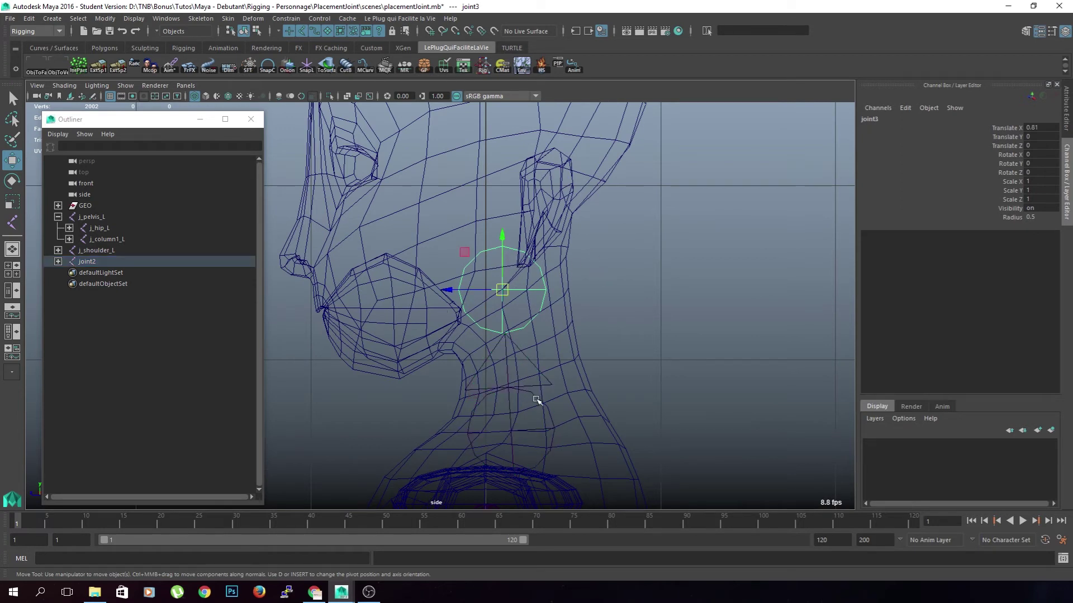
{"action": "left_click", "coordinate": [535, 394]}
{"action": "left_click", "coordinate": [641, 367]}
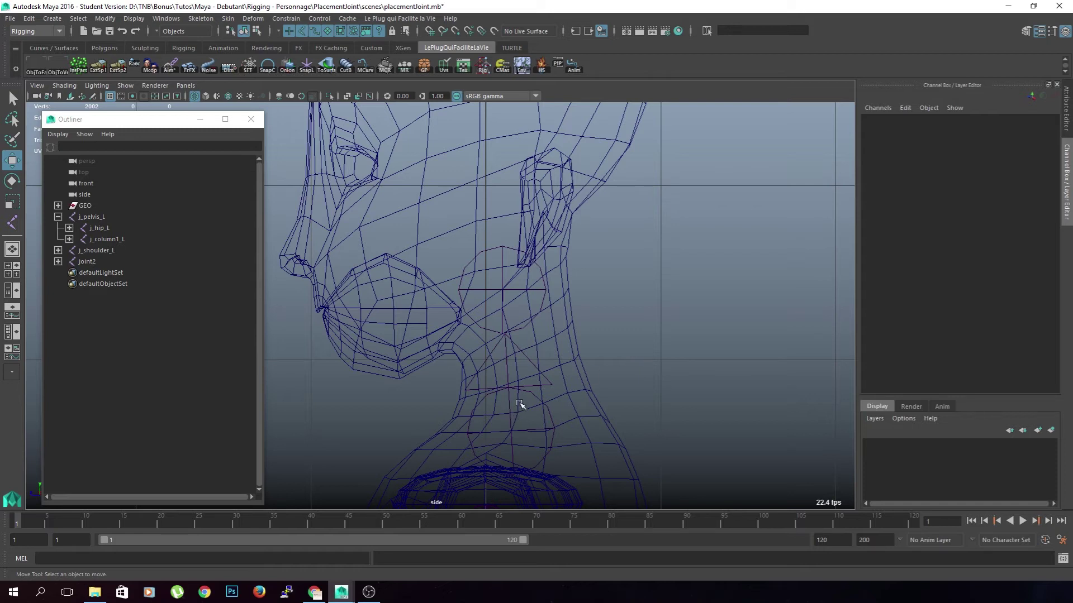
{"action": "left_click", "coordinate": [504, 290]}
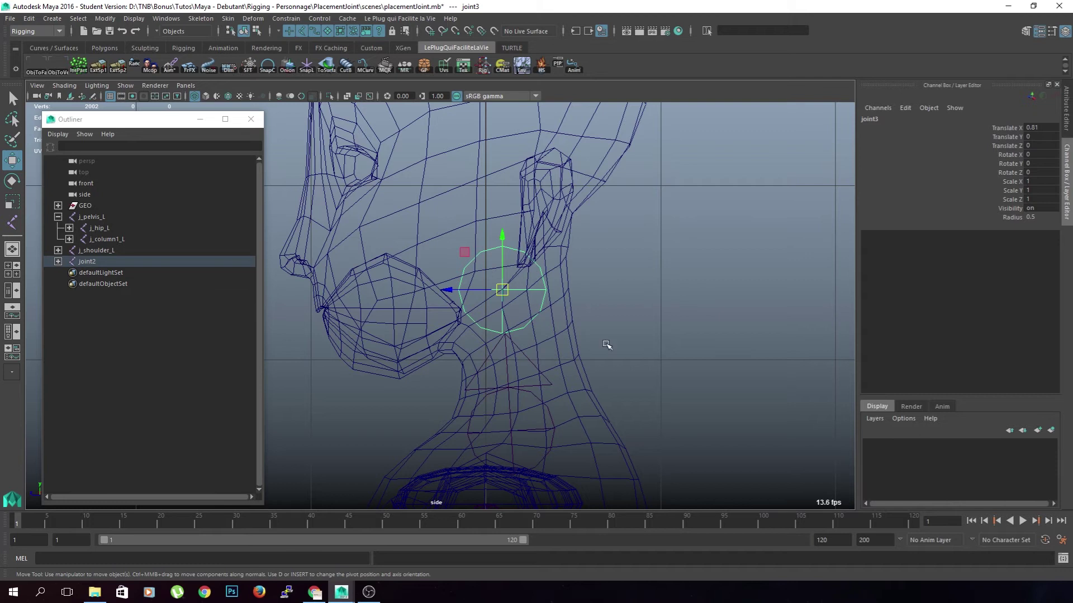
{"action": "scroll", "coordinate": [592, 357], "scroll_direction": "up", "scroll_amount": 3}
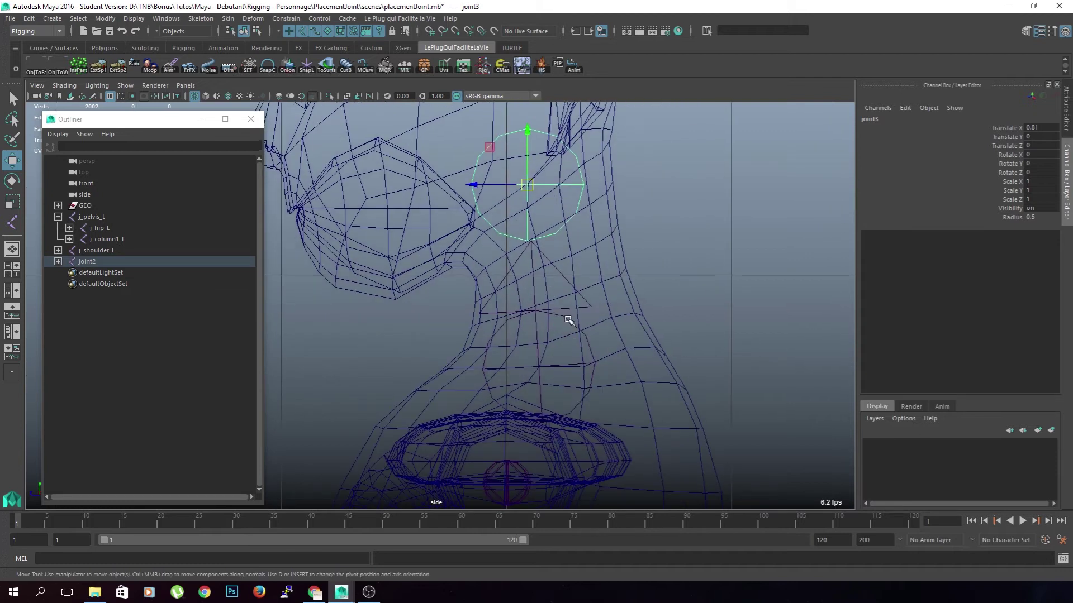
Step: Set the radius of both joints in the neck chain to 0.2
{"action": "key", "text": "Up"}
{"action": "left_click", "coordinate": [1038, 217]}
{"action": "type", "text": ".2"}
{"action": "key", "text": "Return"}
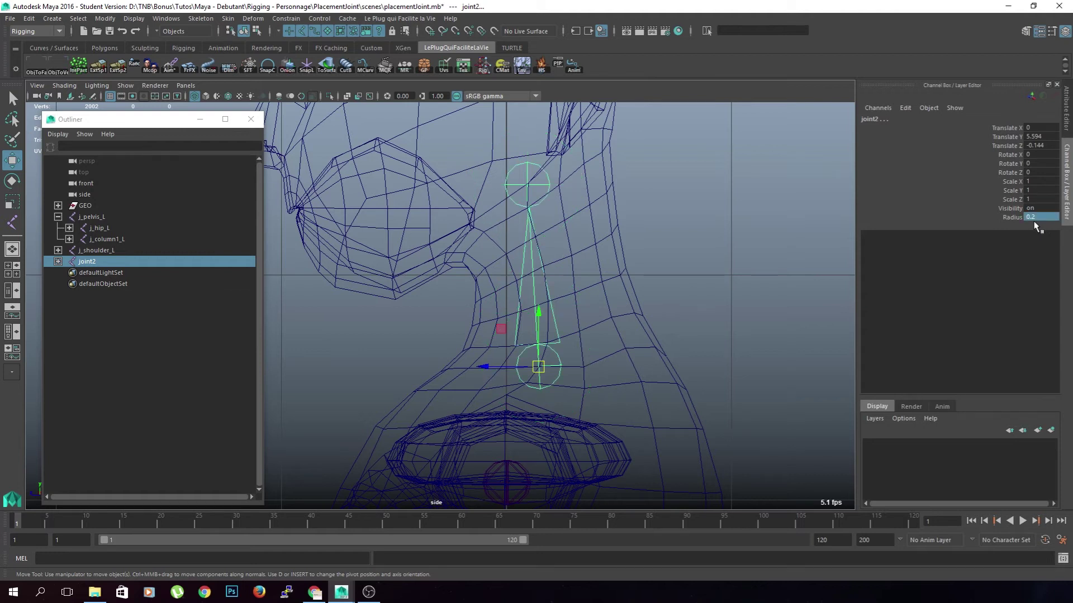
{"action": "left_click", "coordinate": [619, 351]}
Step: Create a single joint at the jaw hinge, just in front of the upper neck joint, in the side view
{"action": "middle_click_drag", "start_coordinate": [690, 269], "coordinate": [713, 259], "text": "alt"}
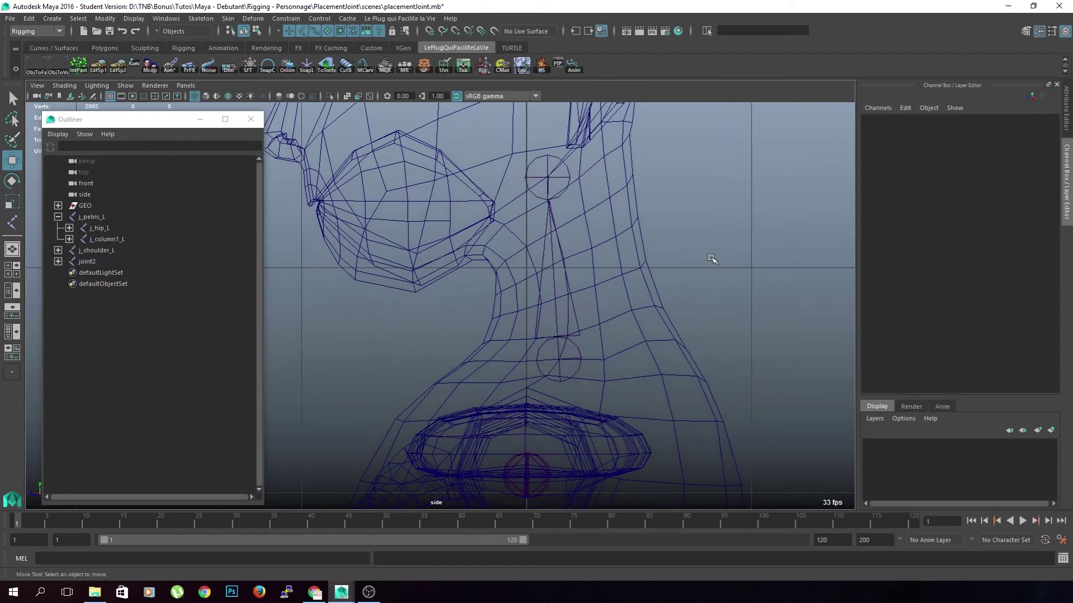
{"action": "middle_click_drag", "start_coordinate": [679, 199], "coordinate": [690, 271], "text": "alt"}
{"action": "middle_click_drag", "start_coordinate": [768, 230], "coordinate": [757, 253], "text": "alt"}
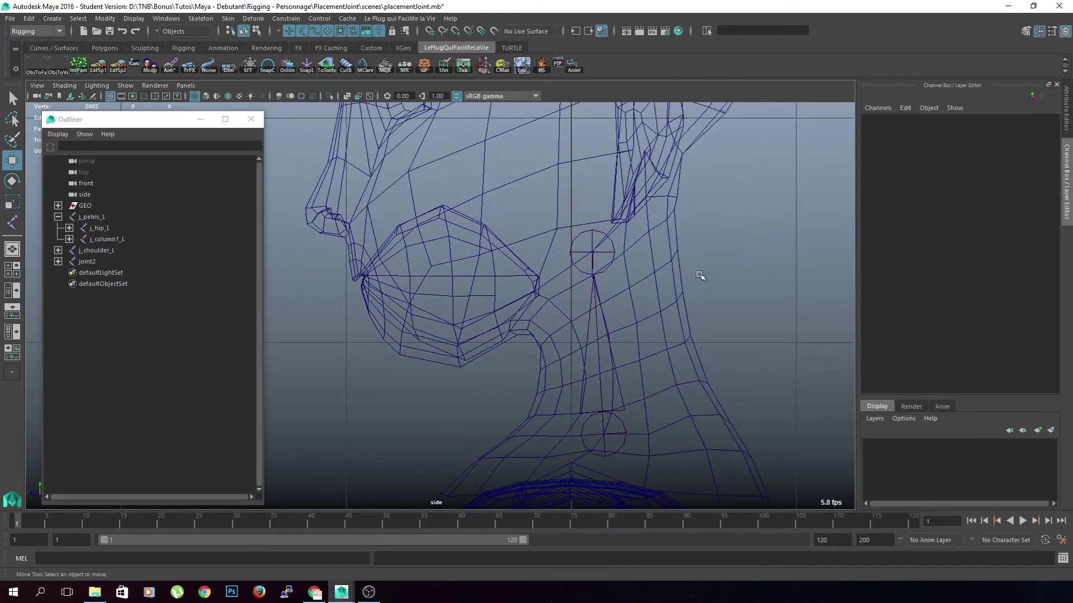
{"action": "middle_click_drag", "start_coordinate": [701, 274], "coordinate": [688, 296], "text": "alt"}
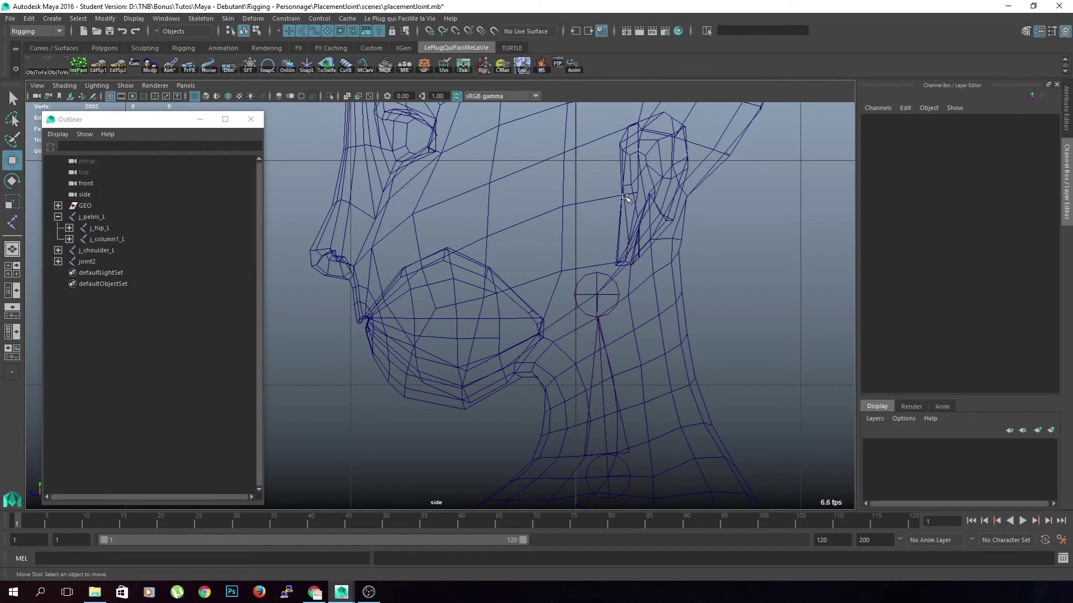
{"action": "scroll", "coordinate": [620, 212], "scroll_direction": "down", "scroll_amount": 5}
{"action": "scroll", "coordinate": [612, 228], "scroll_direction": "up", "scroll_amount": 4}
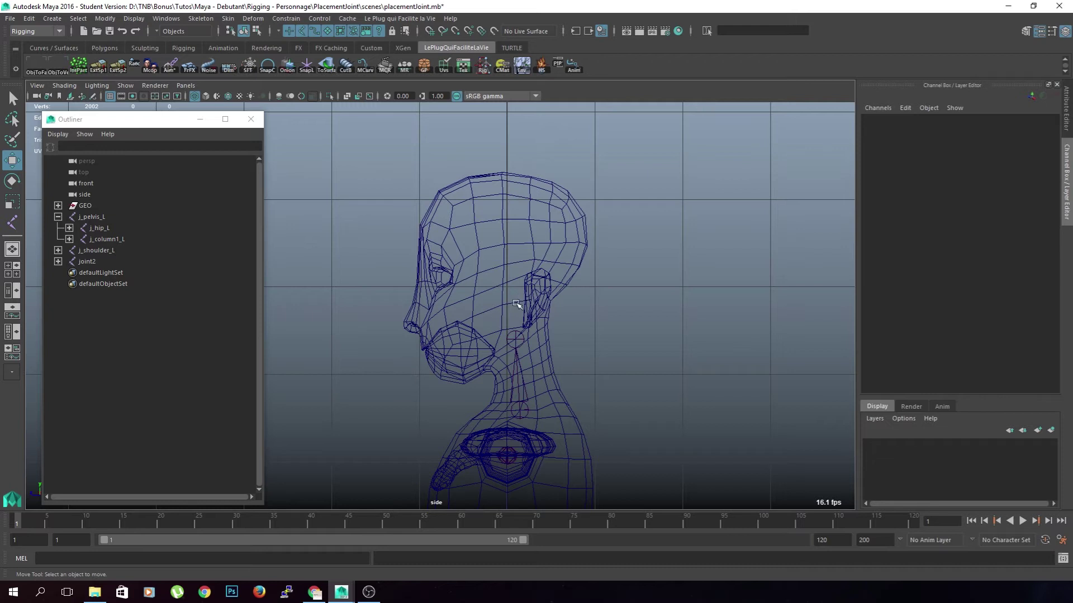
{"action": "scroll", "coordinate": [525, 307], "scroll_direction": "up", "scroll_amount": 3}
{"action": "middle_click_drag", "start_coordinate": [681, 365], "coordinate": [617, 313], "text": "alt"}
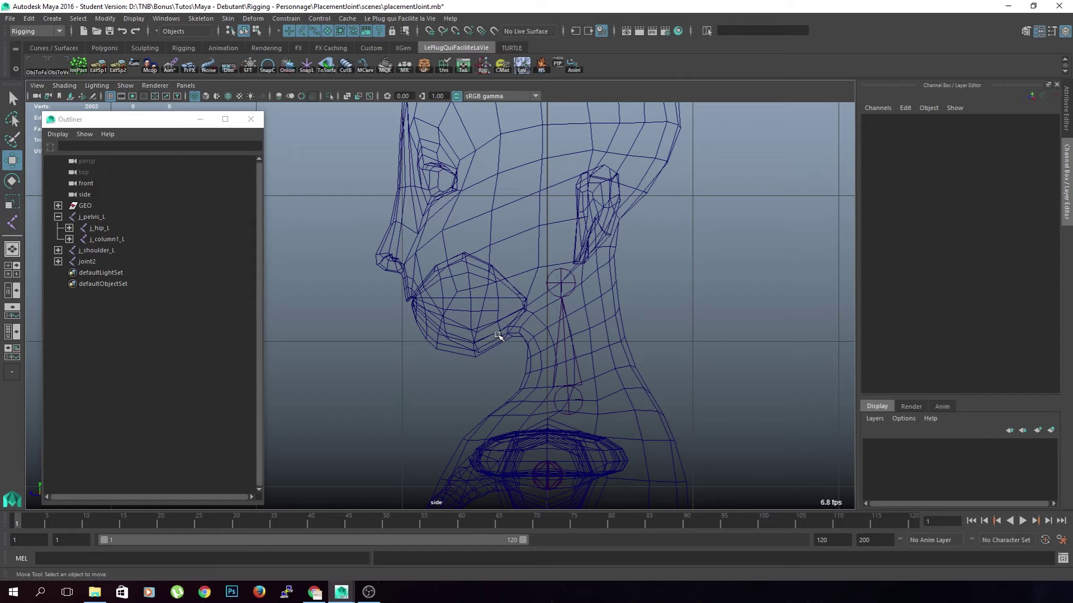
{"action": "scroll", "coordinate": [512, 302], "scroll_direction": "up", "scroll_amount": 2}
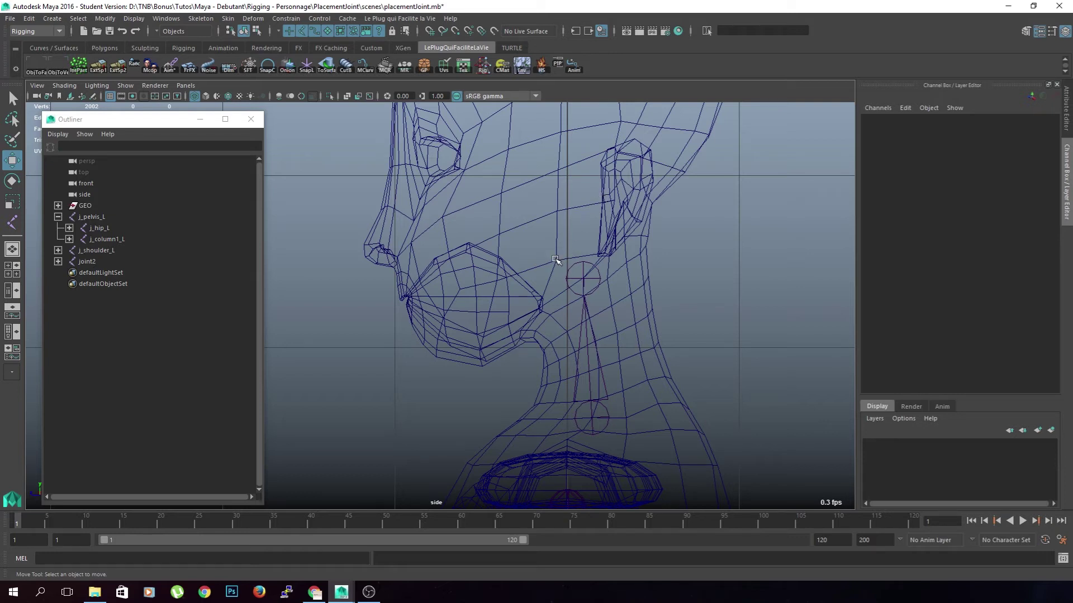
{"action": "left_click", "coordinate": [201, 18]}
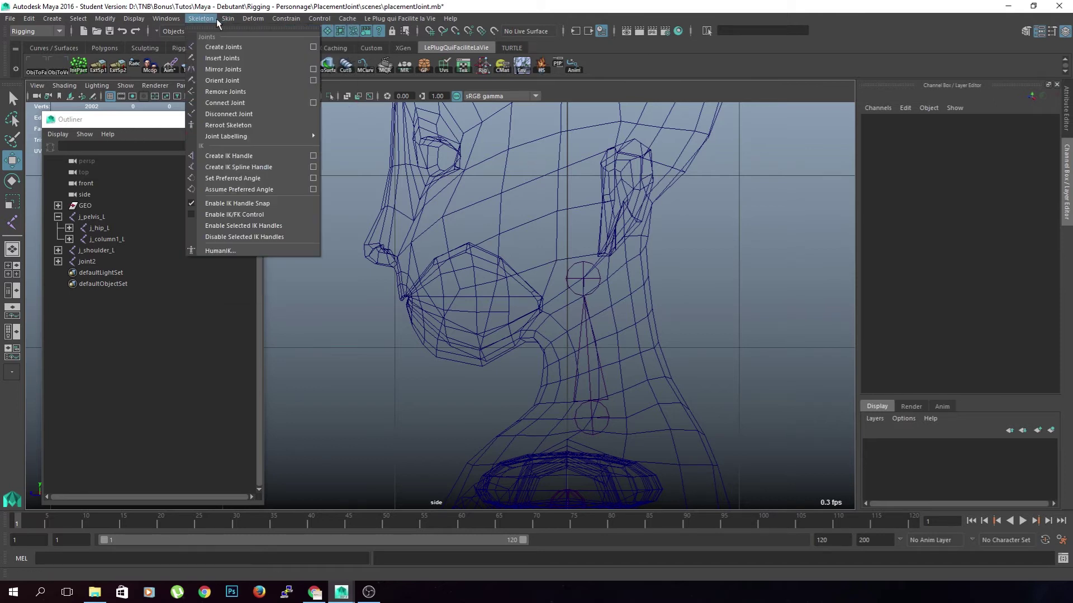
{"action": "left_click", "coordinate": [210, 47]}
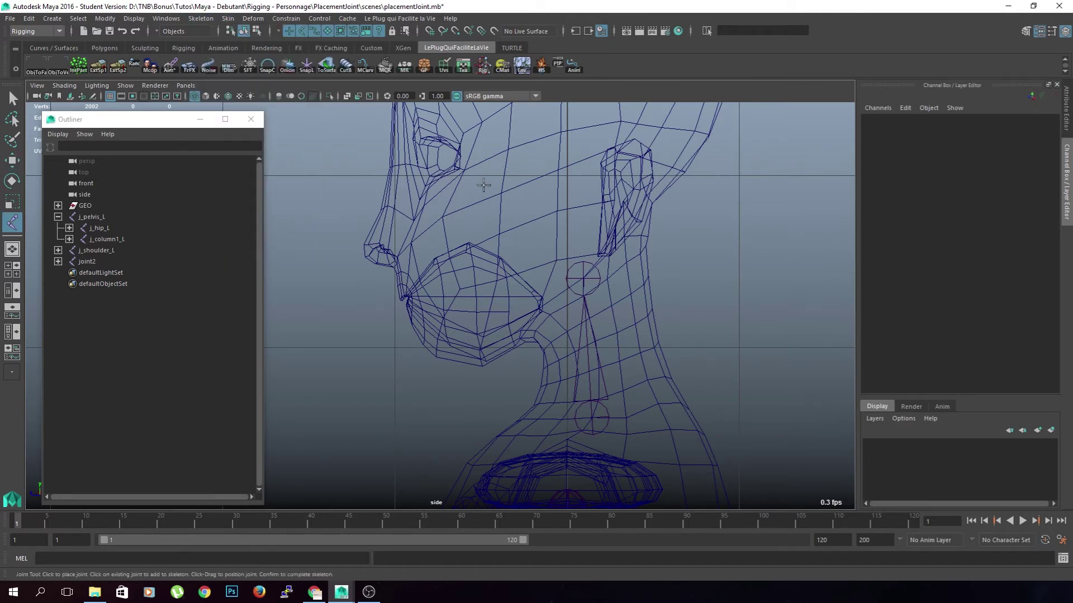
{"action": "left_click", "coordinate": [551, 260]}
{"action": "left_click_drag", "start_coordinate": [552, 260], "coordinate": [551, 259]}
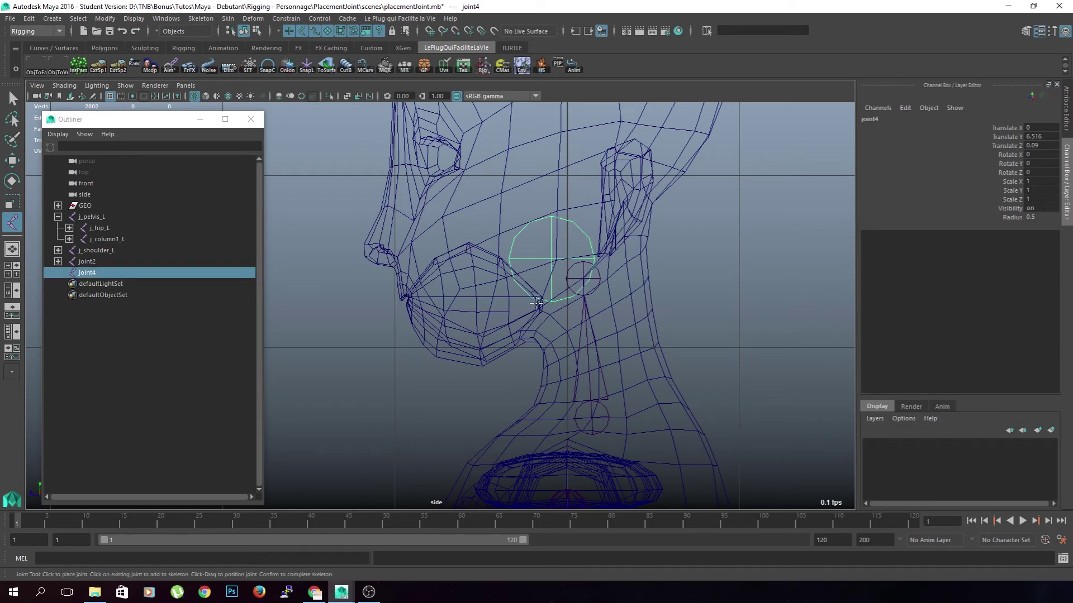
Step: Set the jaw joint's radius to 0.2 and leave the joint creation tool
{"action": "double_click", "coordinate": [1043, 217]}
{"action": "type", "text": ".2"}
{"action": "key", "text": "Return"}
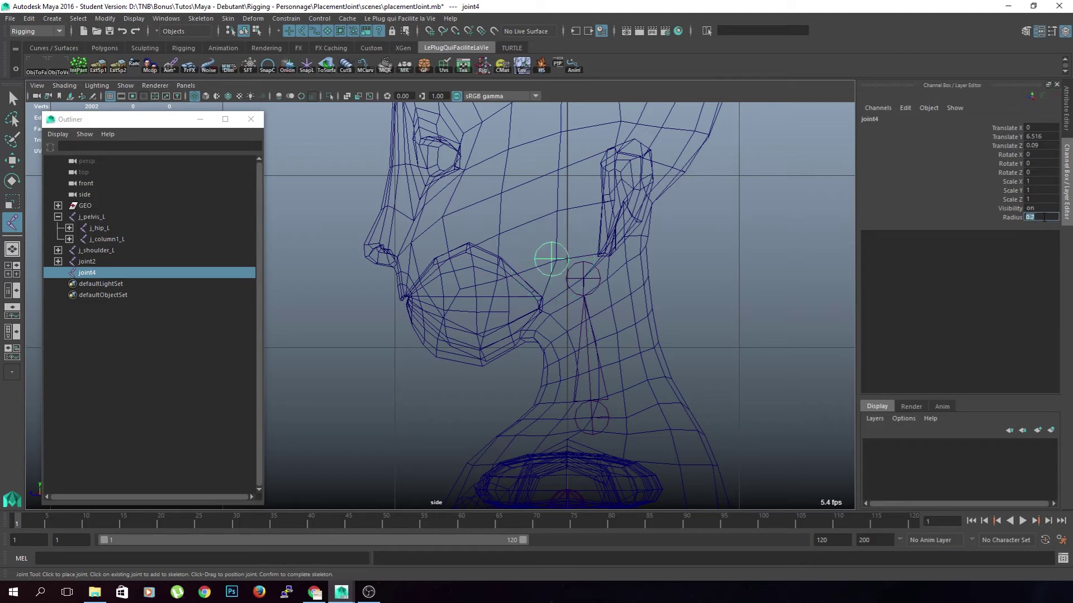
{"action": "type", "text": "0"}
{"action": "left_click", "coordinate": [11, 95]}
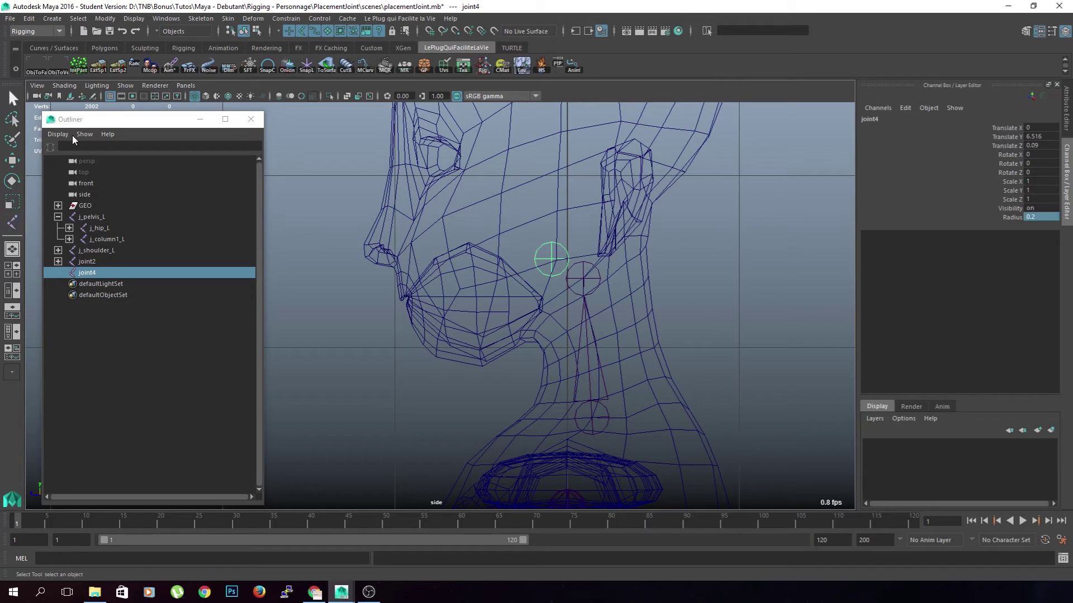
Step: Parent the jaw joint to the upper joint of the neck chain and expand the chain's hierarchy
{"action": "left_click", "coordinate": [601, 278]}
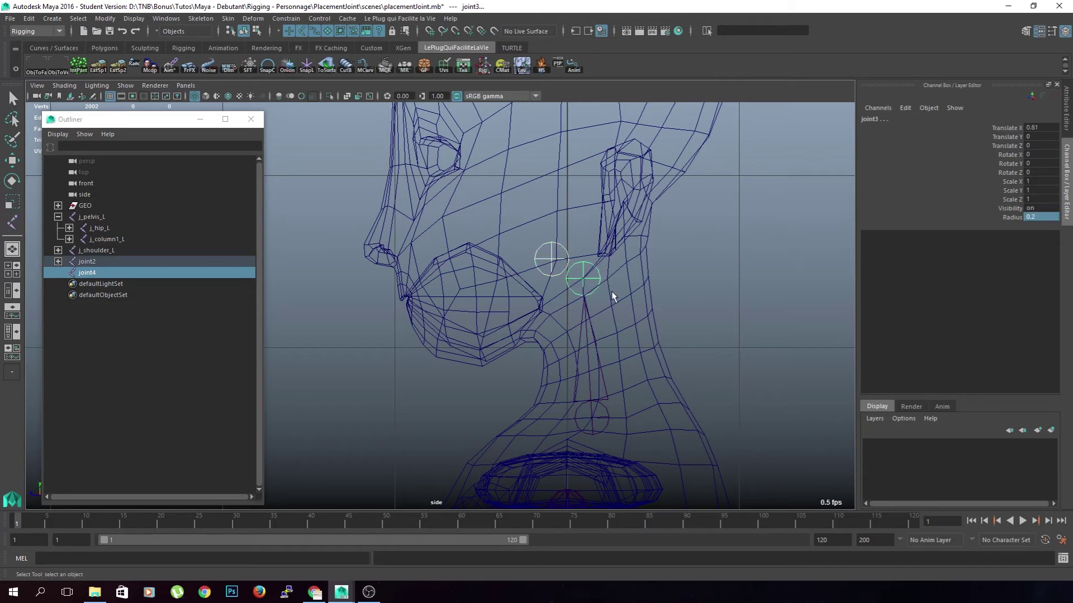
{"action": "key", "text": "p"}
{"action": "left_click", "coordinate": [58, 261]}
Step: Rename the chain's joints from root to tip as neck, head and jaw
{"action": "left_click", "coordinate": [89, 263]}
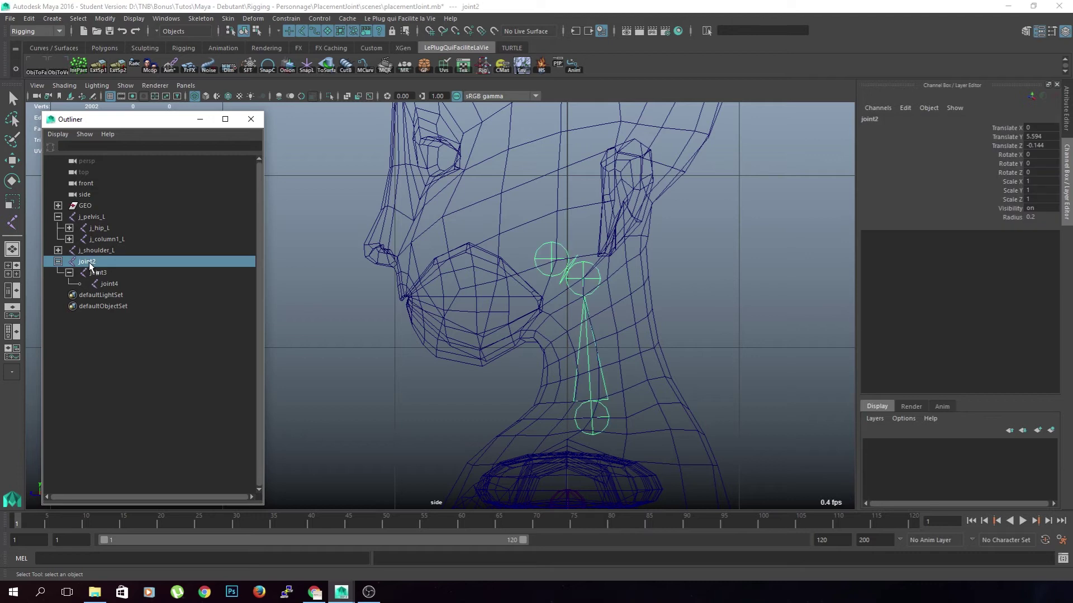
{"action": "double_click", "coordinate": [88, 262]}
{"action": "type", "text": "neck"}
{"action": "key", "text": "Return"}
{"action": "left_click", "coordinate": [97, 274]}
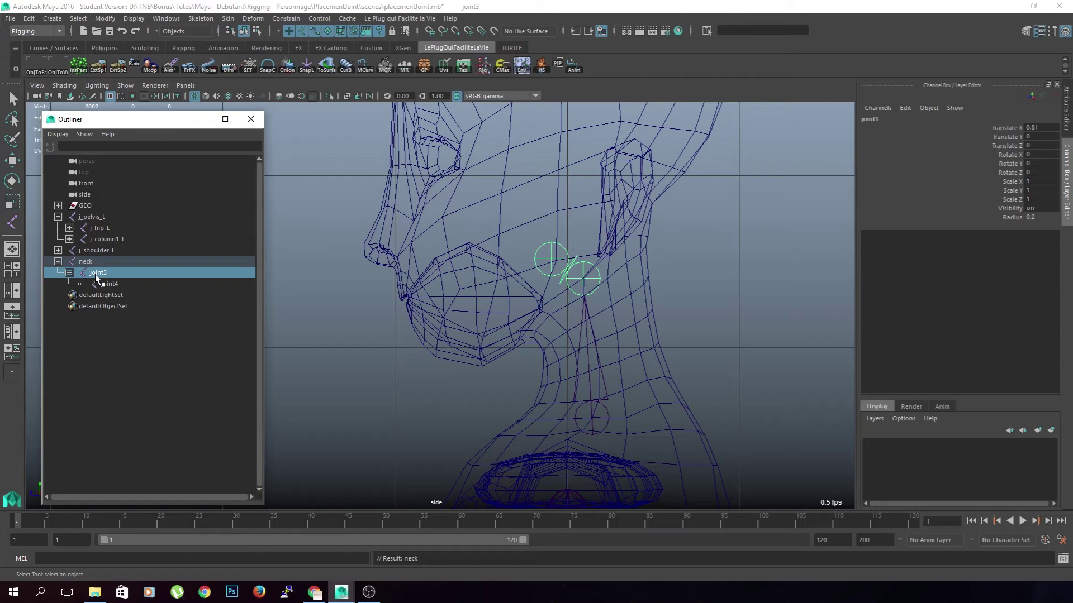
{"action": "double_click", "coordinate": [95, 274]}
{"action": "type", "text": "head"}
{"action": "key", "text": "Return"}
{"action": "left_click", "coordinate": [110, 284]}
{"action": "double_click", "coordinate": [109, 284]}
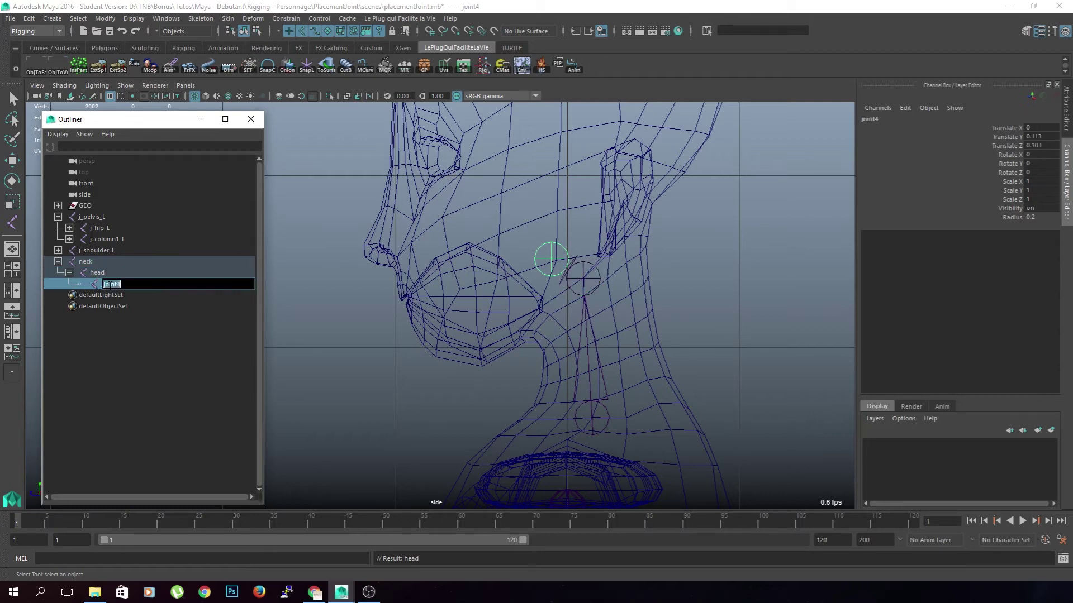
{"action": "type", "text": "jaw"}
{"action": "key", "text": "Return"}
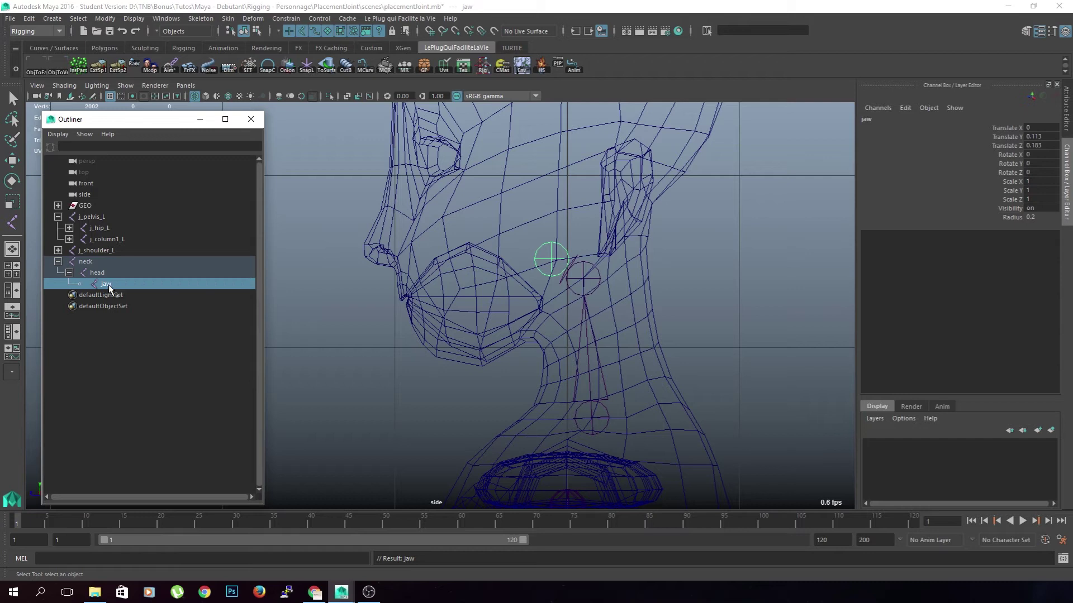
Step: Batch-rename the neck, head and jaw joints with the j_ prefix and _L suffix
{"action": "left_click", "coordinate": [153, 261]}
{"action": "left_click", "coordinate": [139, 283], "text": "shift"}
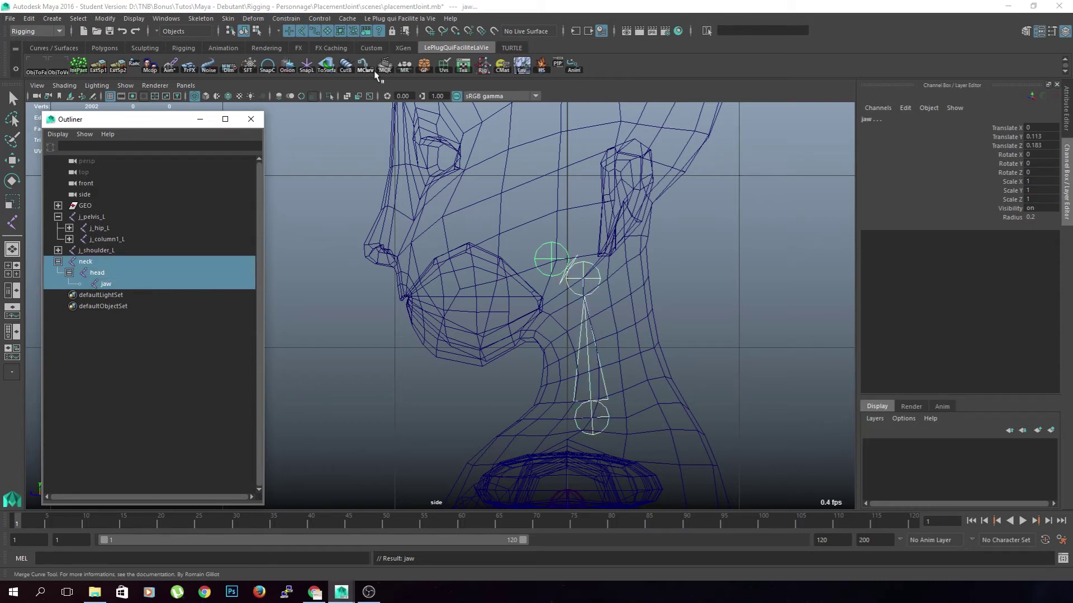
{"action": "left_click", "coordinate": [398, 68]}
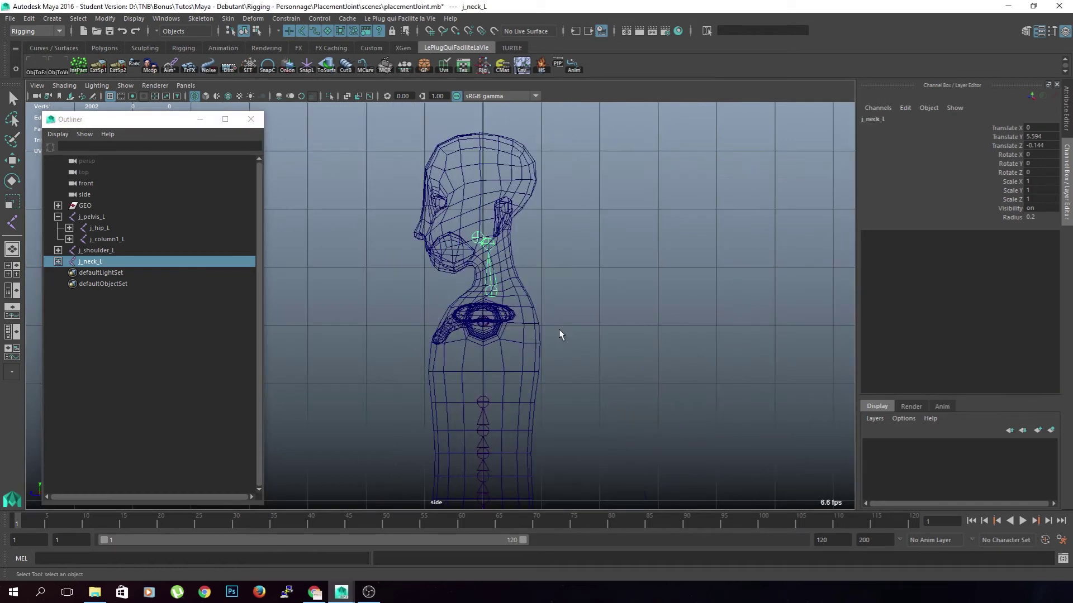
Step: Examine the placement of the neck joint relative to the shoulder and spine joints in the front view
{"action": "key", "text": "space"}
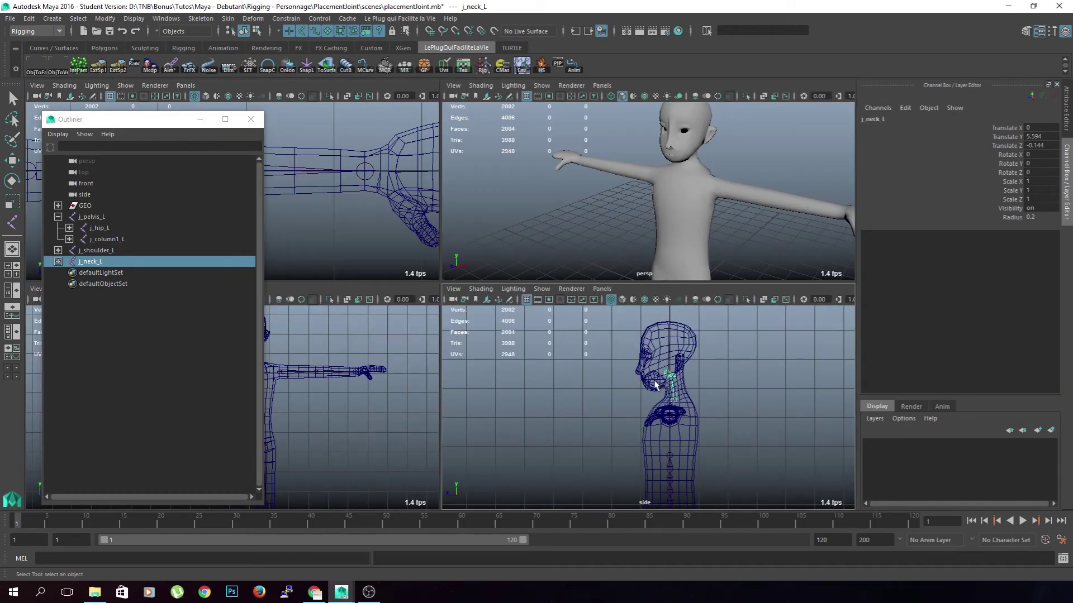
{"action": "key", "text": "space"}
{"action": "middle_click_drag", "start_coordinate": [437, 393], "coordinate": [439, 220], "text": "alt"}
{"action": "scroll", "coordinate": [522, 376], "scroll_direction": "down", "scroll_amount": 3}
{"action": "scroll", "coordinate": [538, 384], "scroll_direction": "up", "scroll_amount": 3}
{"action": "middle_click_drag", "start_coordinate": [406, 360], "coordinate": [625, 351], "text": "alt"}
{"action": "scroll", "coordinate": [609, 368], "scroll_direction": "down", "scroll_amount": 3}
{"action": "scroll", "coordinate": [595, 386], "scroll_direction": "up", "scroll_amount": 3}
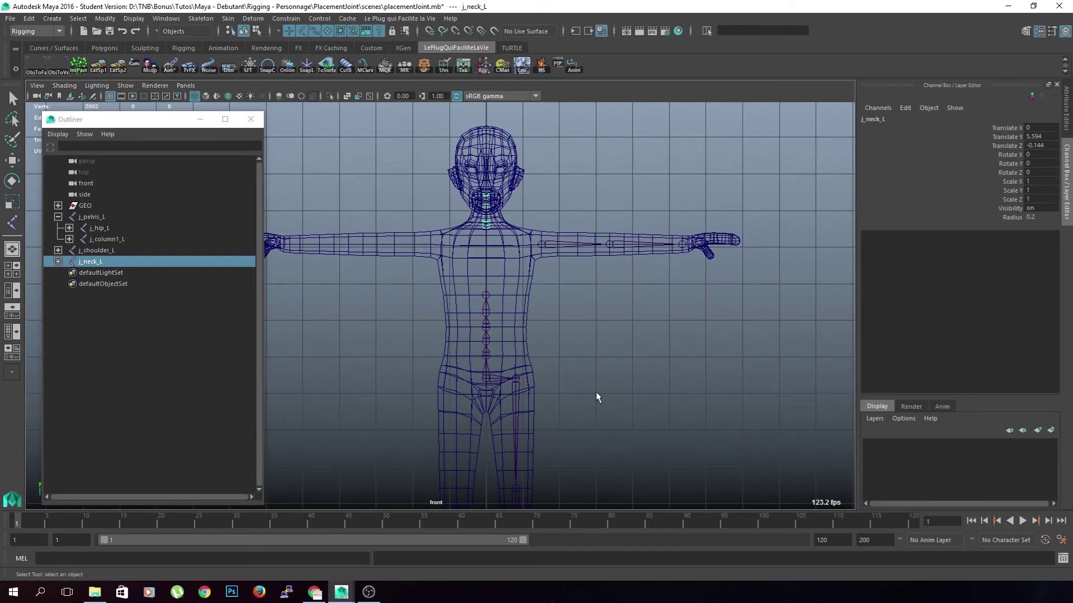
{"action": "scroll", "coordinate": [596, 391], "scroll_direction": "up", "scroll_amount": 6}
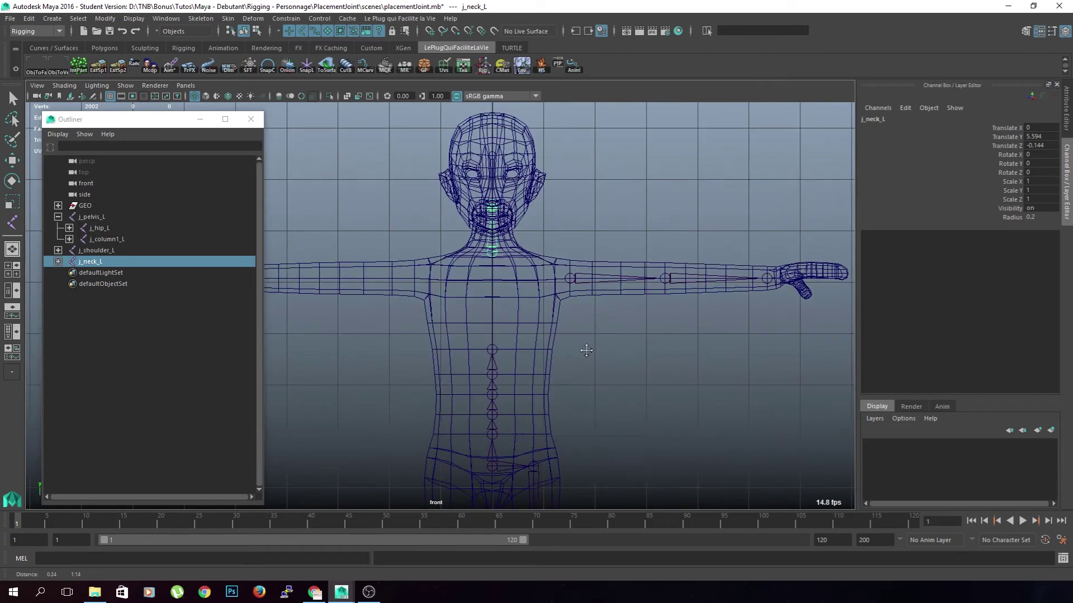
{"action": "left_click", "coordinate": [627, 275]}
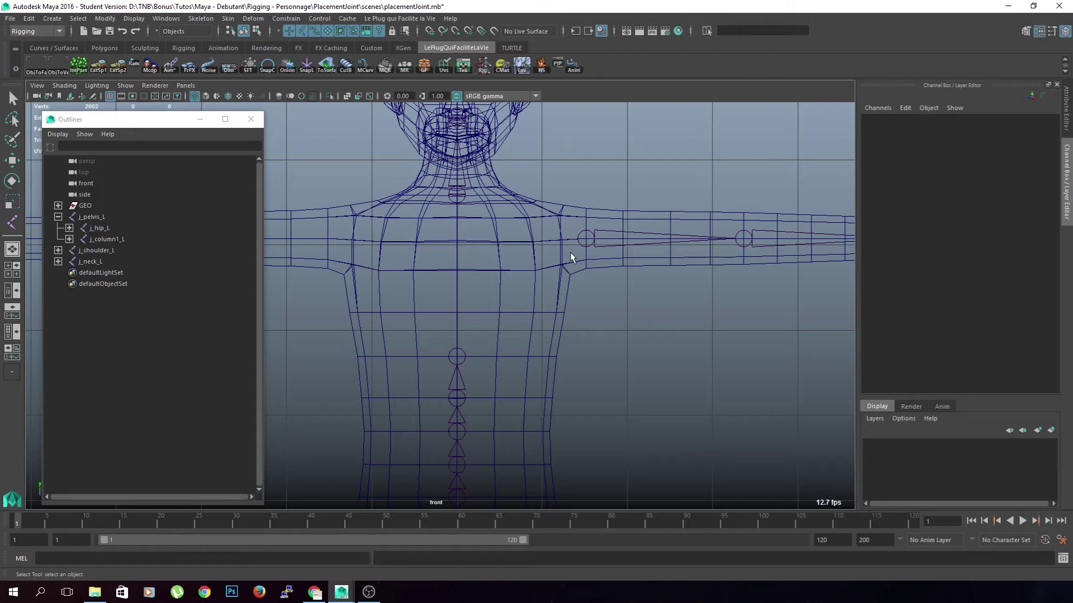
{"action": "left_click", "coordinate": [589, 239]}
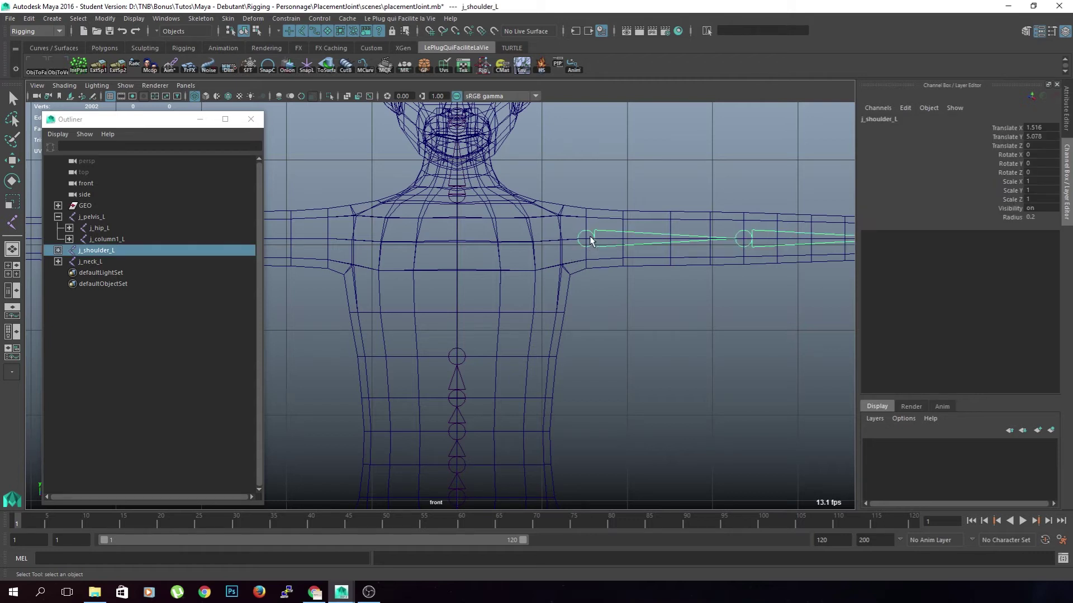
{"action": "left_click", "coordinate": [460, 199]}
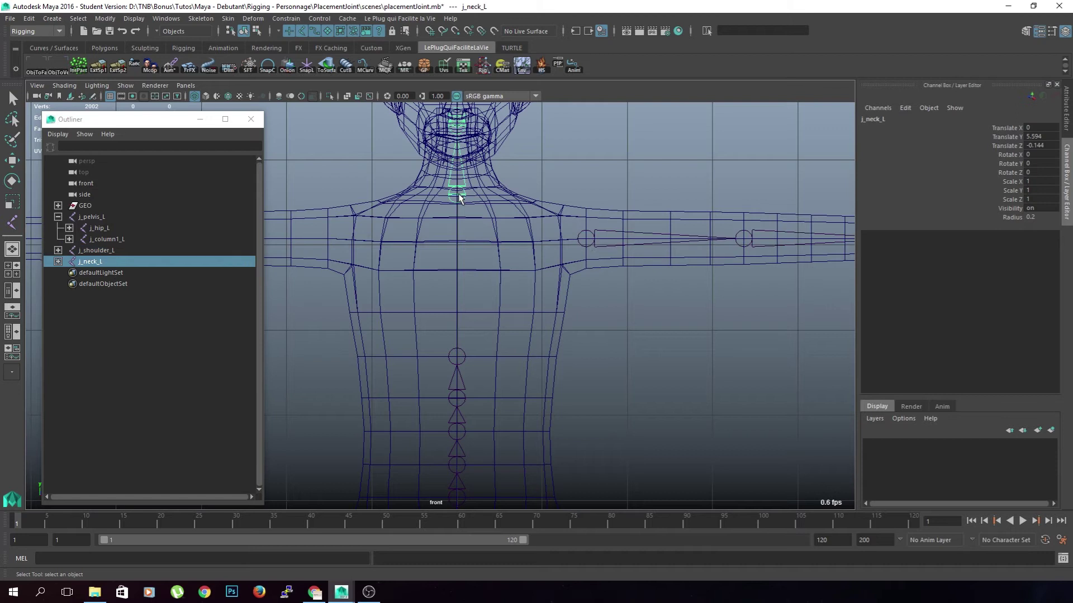
{"action": "left_click", "coordinate": [522, 232]}
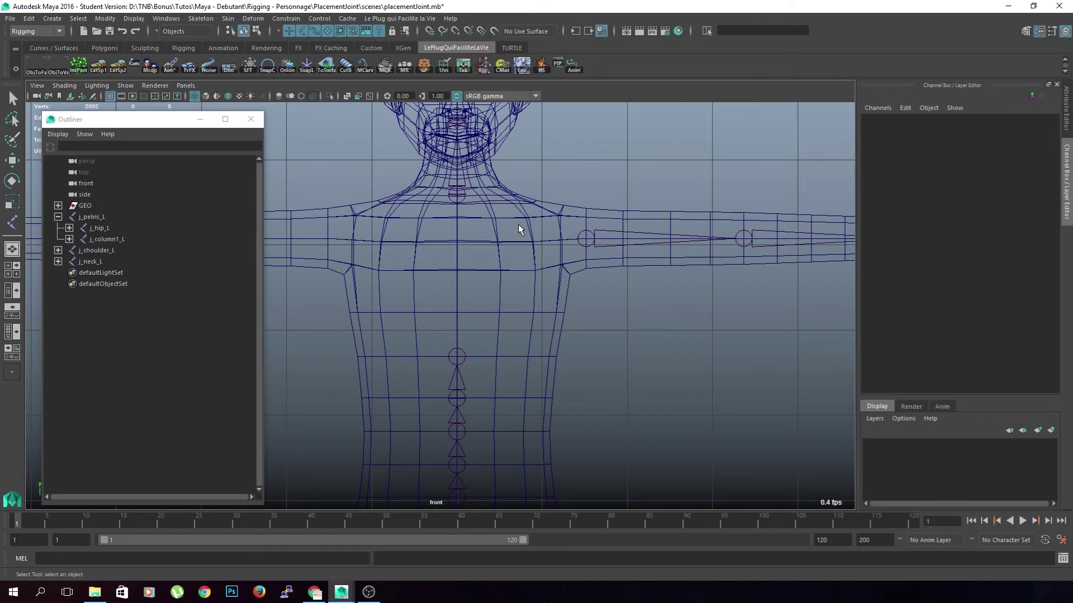
{"action": "scroll", "coordinate": [517, 224], "scroll_direction": "up", "scroll_amount": 4}
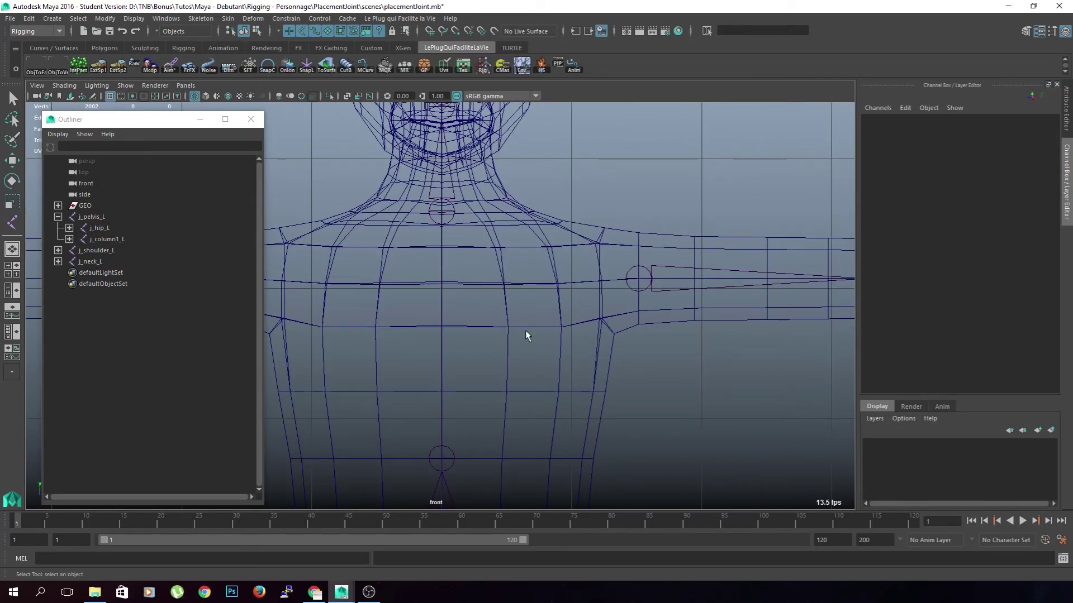
{"action": "scroll", "coordinate": [525, 330], "scroll_direction": "down", "scroll_amount": 5}
{"action": "scroll", "coordinate": [491, 343], "scroll_direction": "up", "scroll_amount": 5}
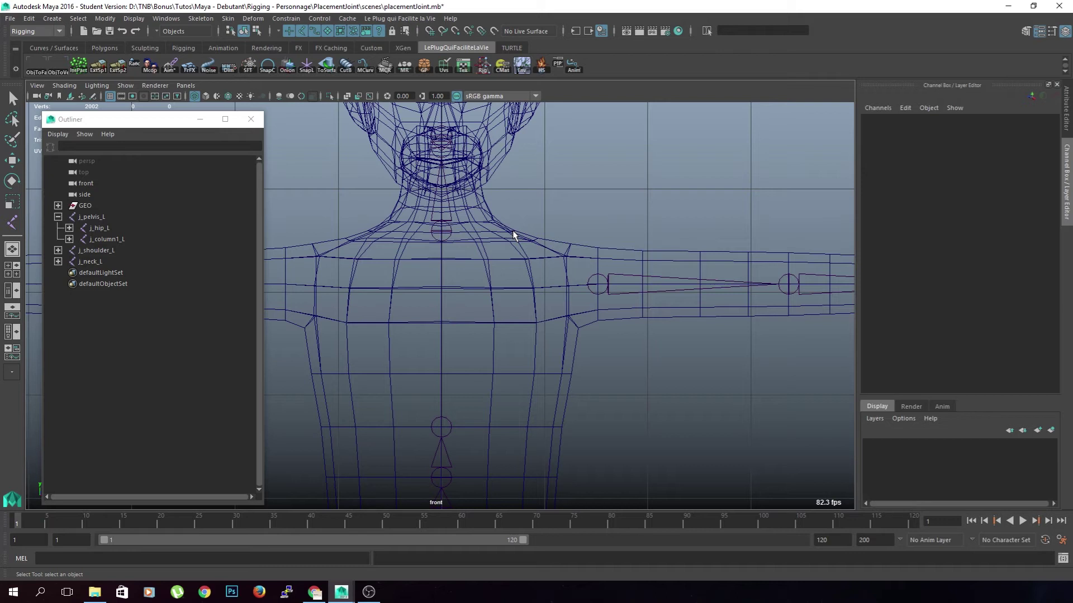
Step: Lower only the neck base joint's pivot to about Y 5.313, leaving its child joints in place
{"action": "left_click", "coordinate": [448, 237]}
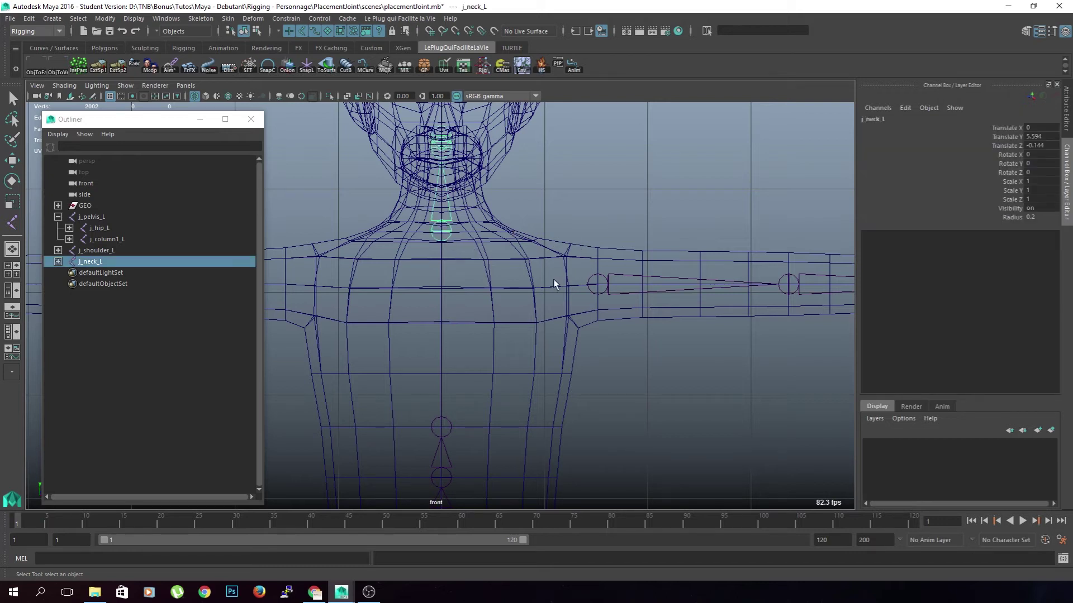
{"action": "key", "text": "w"}
{"action": "key", "text": "d"}
{"action": "left_click_drag", "start_coordinate": [441, 178], "coordinate": [437, 205]}
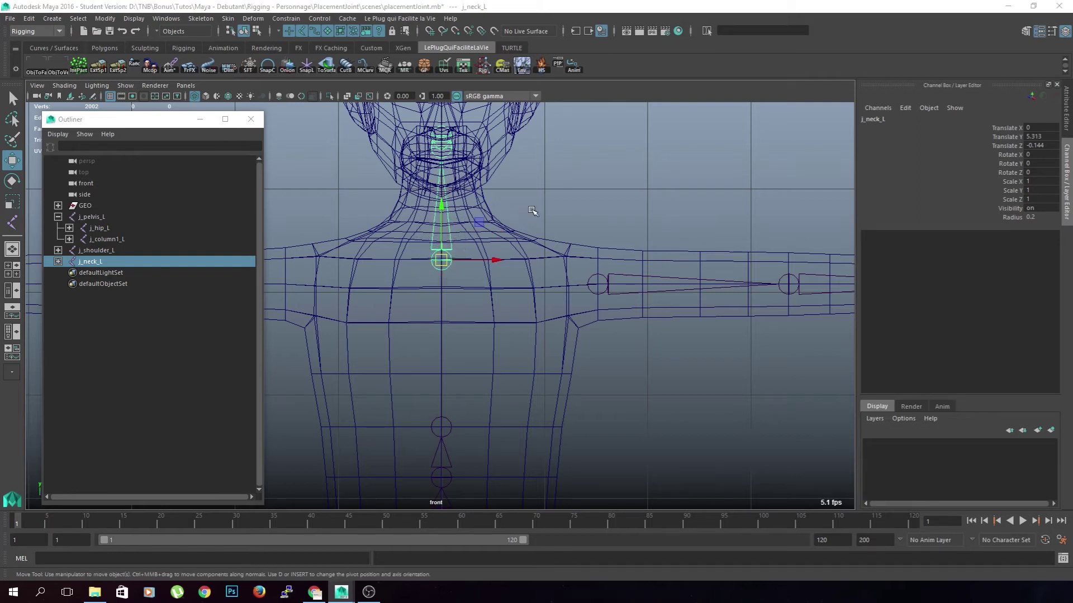
Step: Undo and redo the neck joint's move for comparison in four views, and enable X-ray joints in the perspective view
{"action": "key", "text": "space"}
{"action": "key", "text": "ctrl+z"}
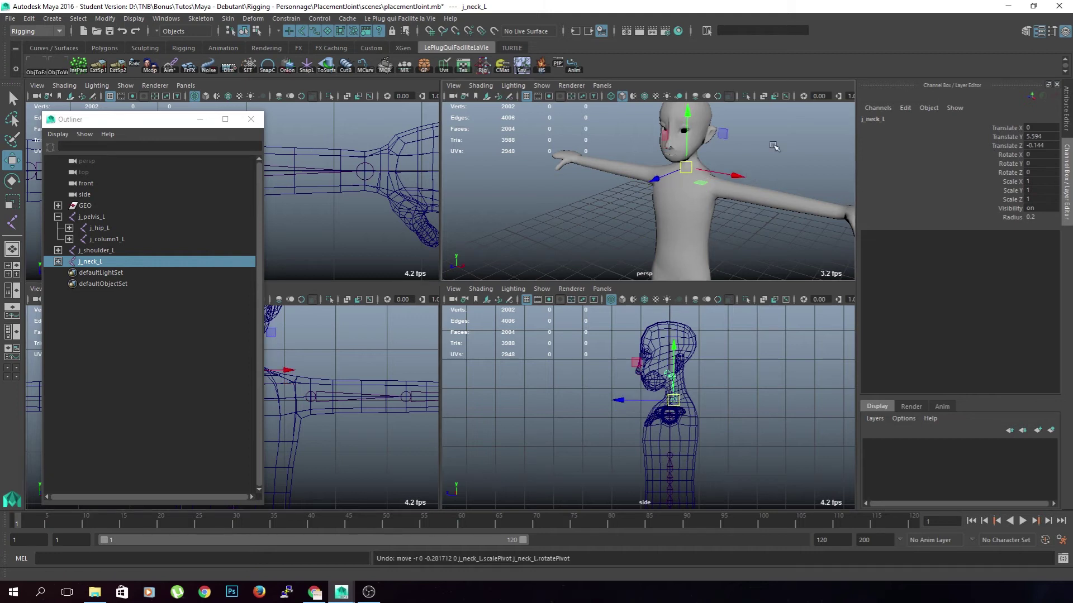
{"action": "key", "text": "shift+z"}
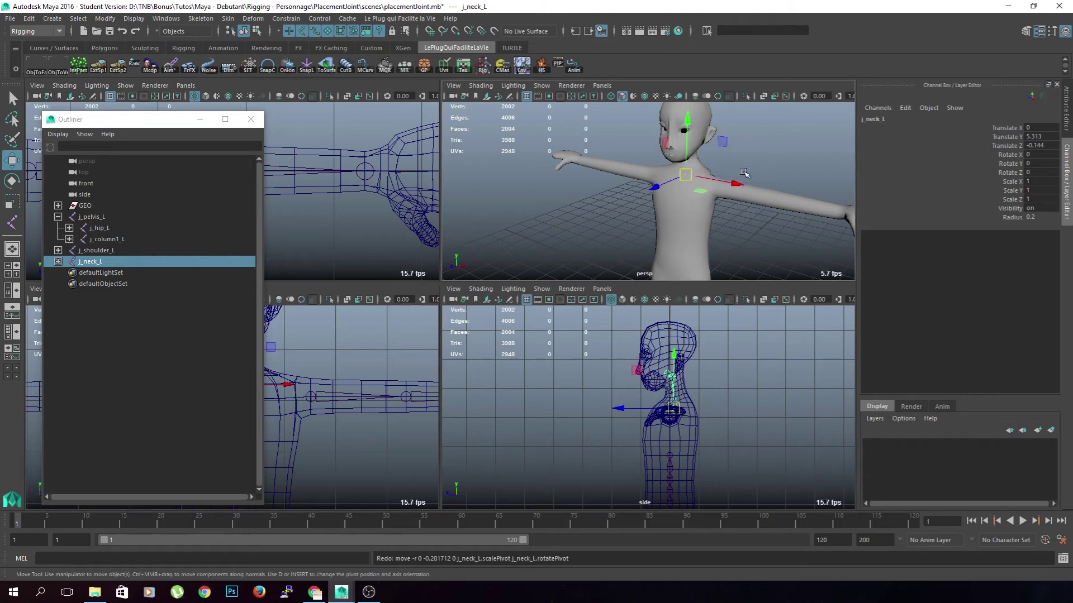
{"action": "left_click", "coordinate": [786, 97]}
{"action": "mouse_move", "coordinate": [726, 190]}
{"action": "left_mouse_down", "text": "alt"}
{"action": "mouse_move", "coordinate": [752, 192]}
{"action": "mouse_move", "coordinate": [720, 201]}
{"action": "mouse_move", "coordinate": [910, 190]}
{"action": "mouse_move", "coordinate": [722, 177]}
{"action": "left_mouse_up", "text": "alt"}
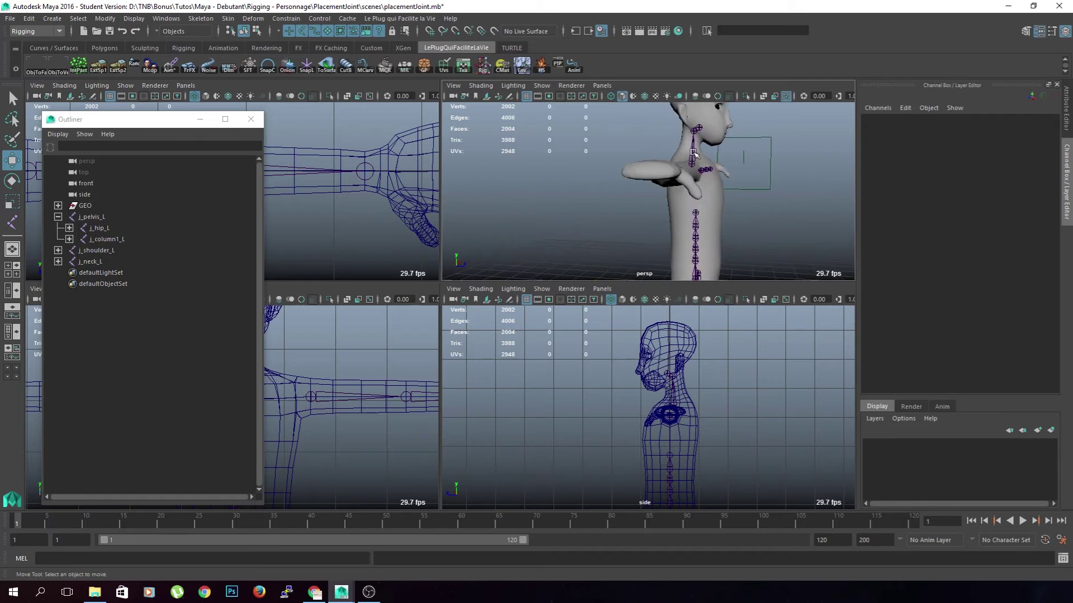
Step: Raise only the neck base joint's pivot slightly to about Y 5.411 in the front view
{"action": "middle_click_drag", "start_coordinate": [422, 410], "coordinate": [365, 399], "text": "alt"}
{"action": "left_click", "coordinate": [340, 344]}
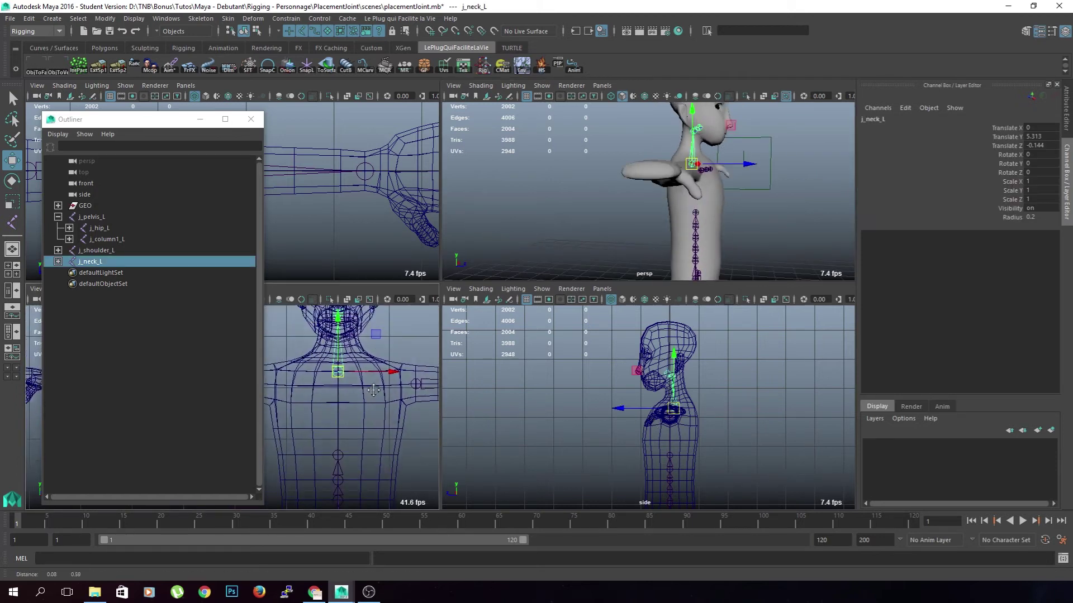
{"action": "key", "text": "d"}
{"action": "left_click_drag", "start_coordinate": [338, 319], "coordinate": [338, 314]}
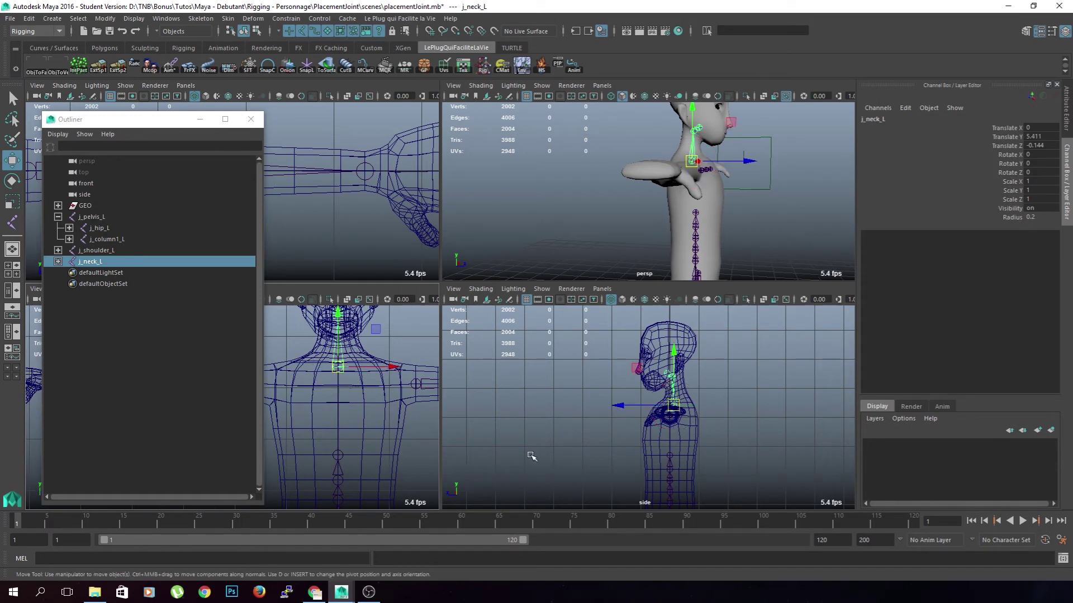
Step: Raise only the neck base joint's pivot to about Y 5.493 and check its height in the front and perspective views
{"action": "scroll", "coordinate": [370, 379], "scroll_direction": "up", "scroll_amount": 6}
{"action": "middle_click_drag", "start_coordinate": [404, 388], "coordinate": [271, 450], "text": "alt"}
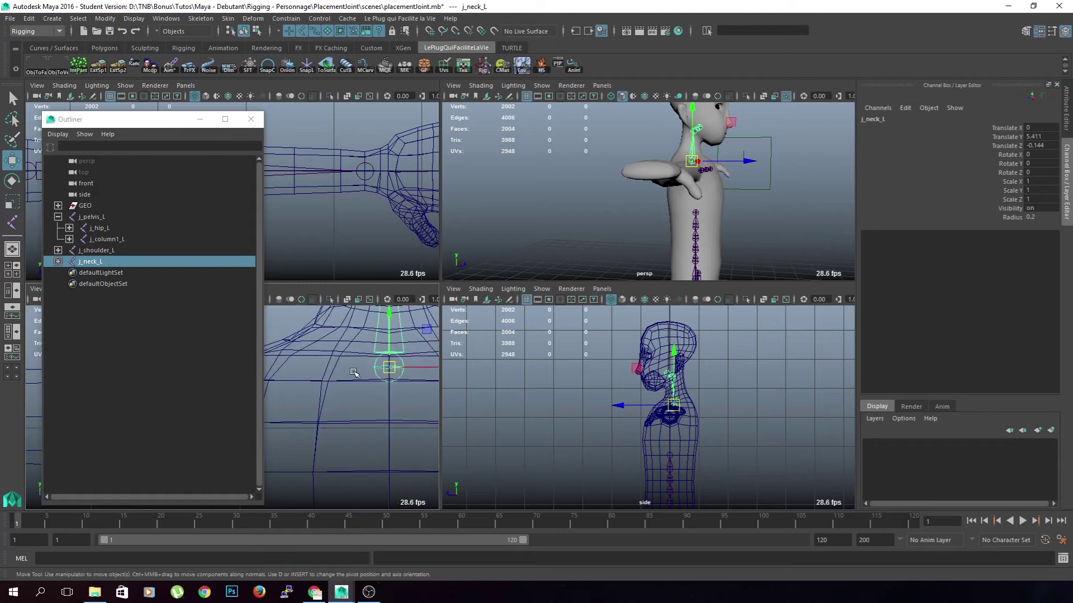
{"action": "middle_click_drag", "start_coordinate": [358, 372], "coordinate": [329, 401], "text": "alt"}
{"action": "left_click_drag", "start_coordinate": [356, 344], "coordinate": [356, 333]}
{"action": "left_click_drag", "start_coordinate": [726, 229], "coordinate": [613, 229], "text": "alt"}
{"action": "middle_click_drag", "start_coordinate": [813, 249], "coordinate": [781, 243], "text": "alt"}
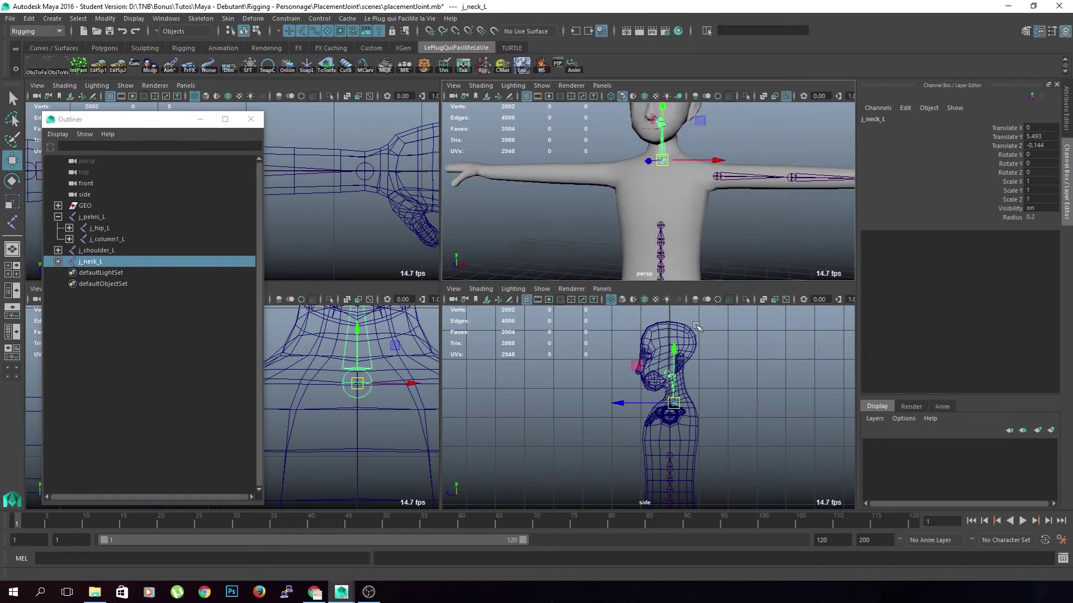
{"action": "right_click_drag", "start_coordinate": [419, 383], "coordinate": [354, 371], "text": "alt"}
{"action": "middle_click_drag", "start_coordinate": [354, 371], "coordinate": [403, 351], "text": "alt"}
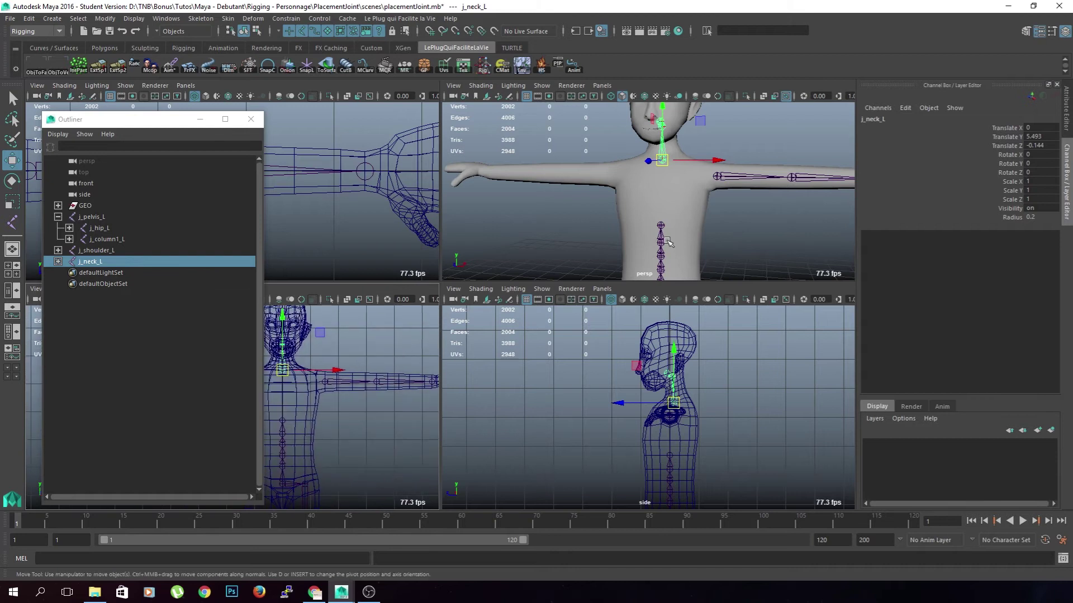
Step: Create a clavicle joint between the neck and the left shoulder in the front view, at about X 0.636, Y 5.351
{"action": "key", "text": "space"}
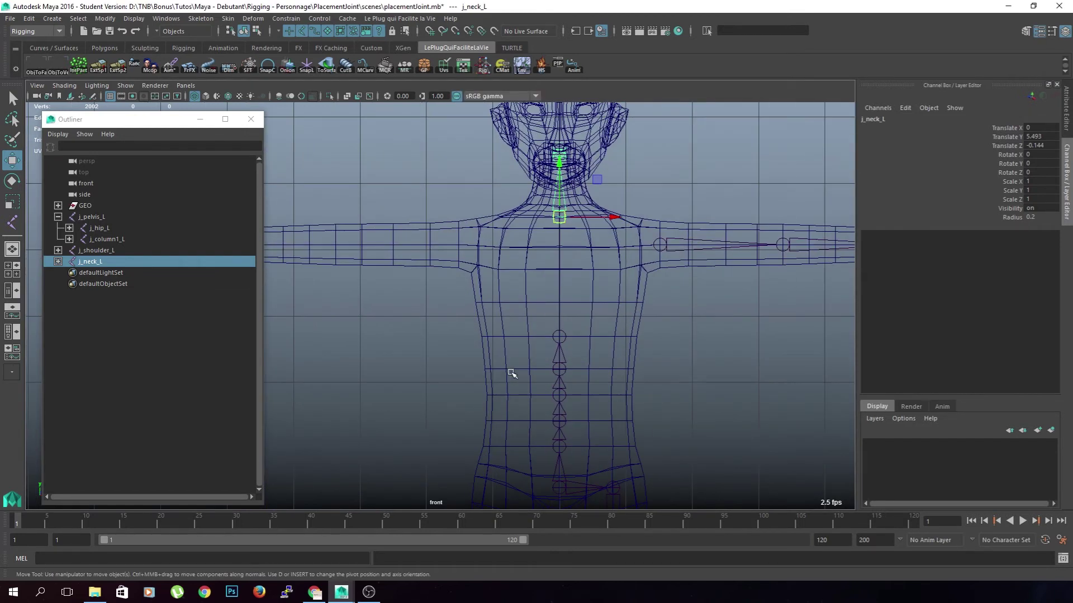
{"action": "middle_click_drag", "start_coordinate": [734, 284], "coordinate": [670, 326], "text": "alt"}
{"action": "left_click", "coordinate": [598, 293]}
{"action": "right_click_drag", "start_coordinate": [599, 296], "coordinate": [629, 362], "text": "alt"}
{"action": "middle_click_drag", "start_coordinate": [661, 329], "coordinate": [620, 355], "text": "alt"}
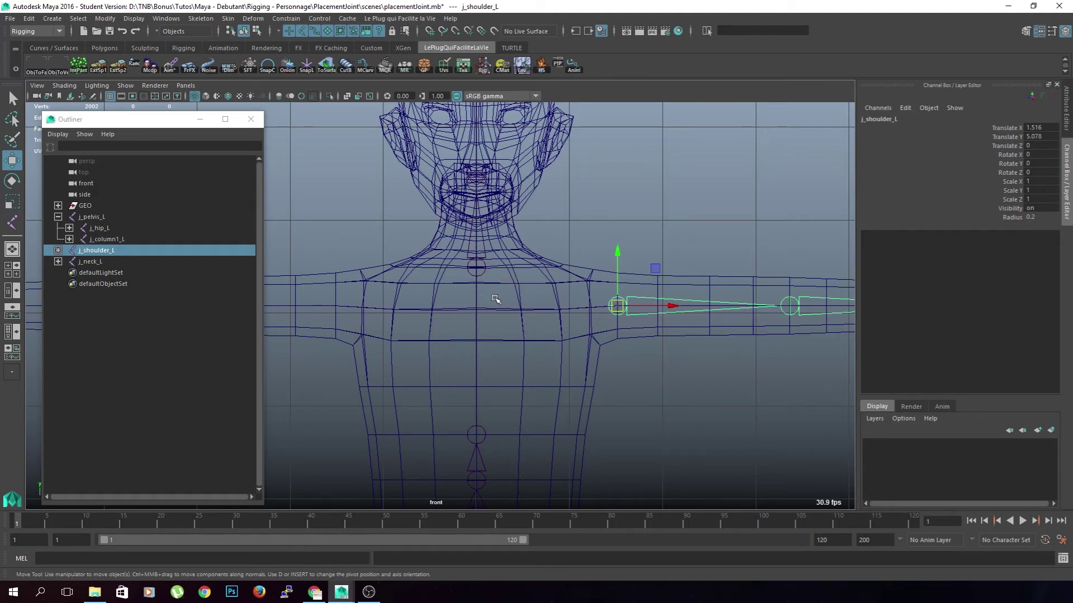
{"action": "scroll", "coordinate": [519, 303], "scroll_direction": "up", "scroll_amount": 2}
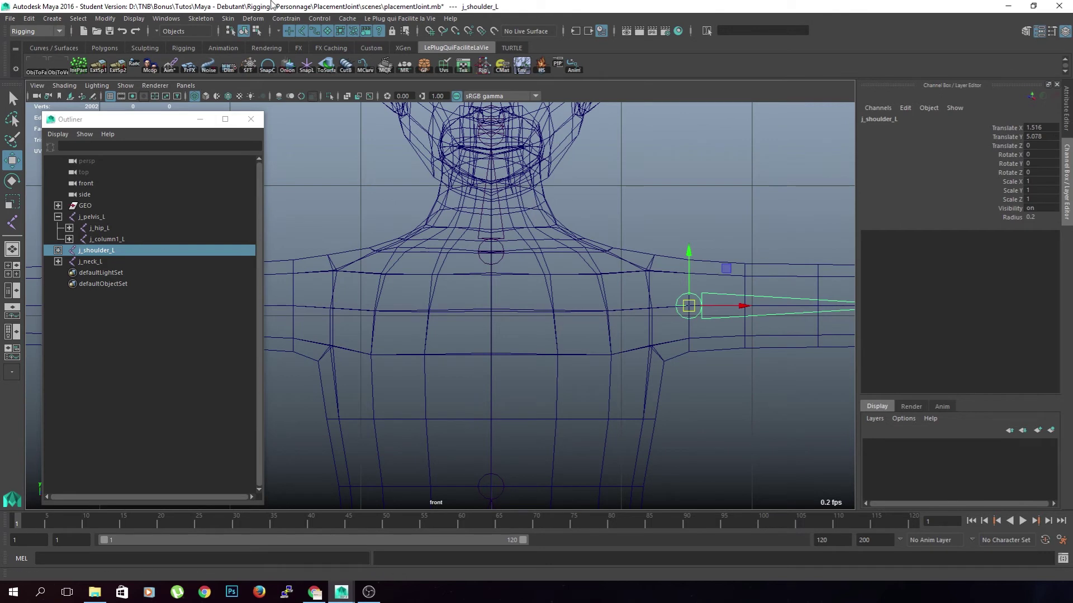
{"action": "left_click", "coordinate": [228, 19]}
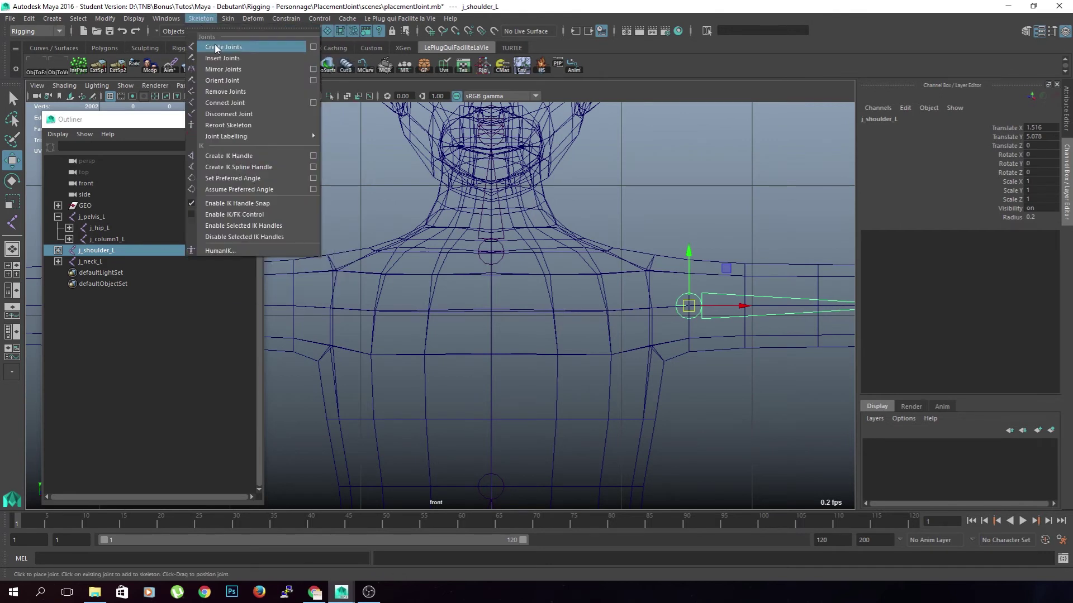
{"action": "left_click", "coordinate": [216, 48]}
{"action": "left_click_drag", "start_coordinate": [580, 273], "coordinate": [574, 271]}
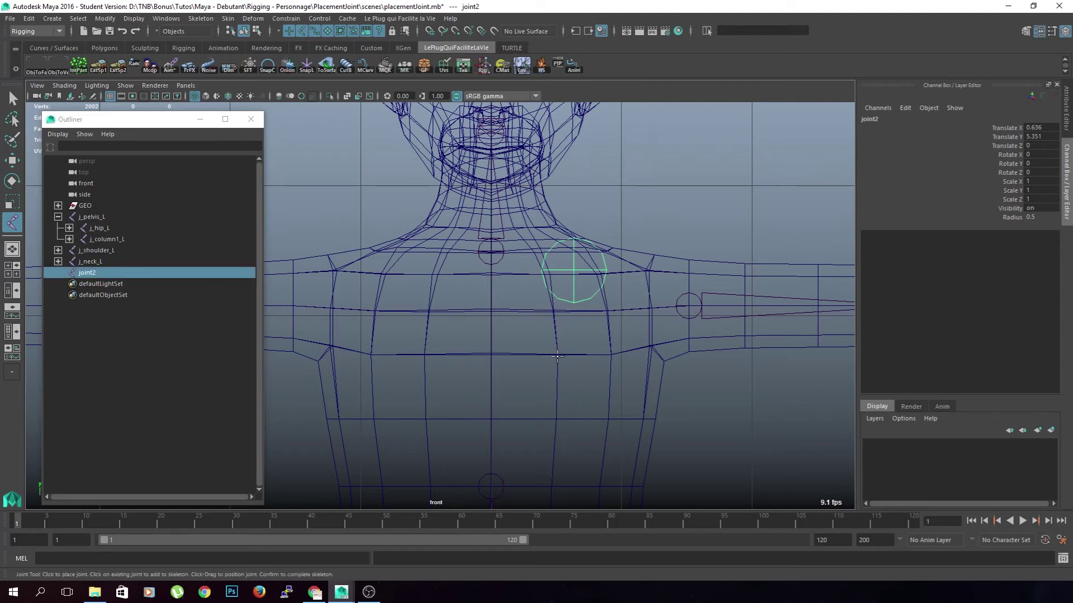
Step: Set the new clavicle joint's radius to 0.2
{"action": "double_click", "coordinate": [1038, 218]}
{"action": "key", "text": "Return"}
{"action": "left_click", "coordinate": [174, 332]}
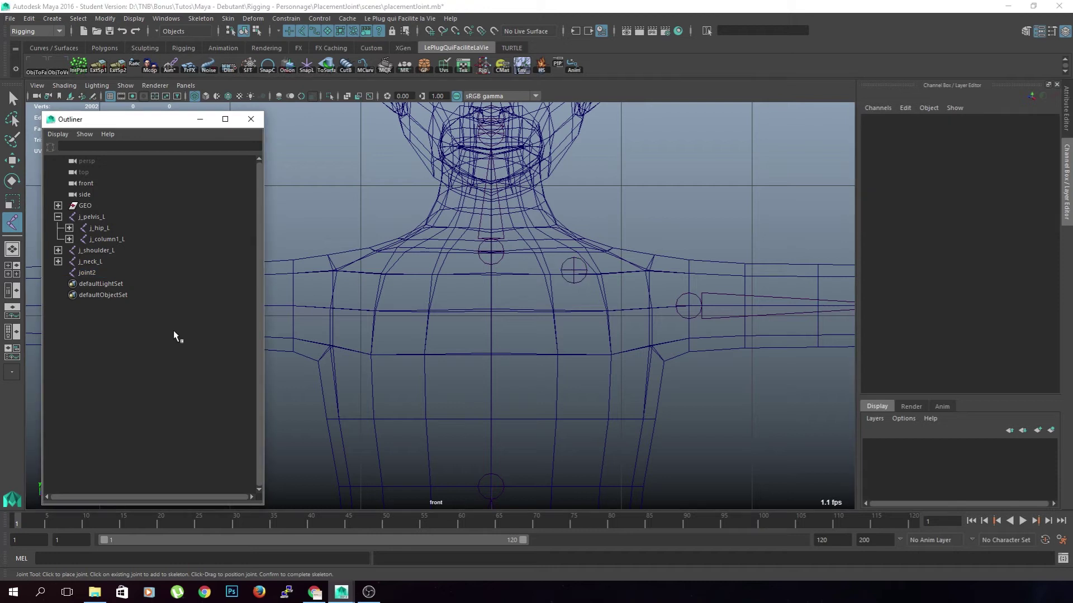
Step: Parent the left shoulder joint to the new clavicle joint
{"action": "left_click", "coordinate": [699, 312]}
{"action": "key", "text": "q"}
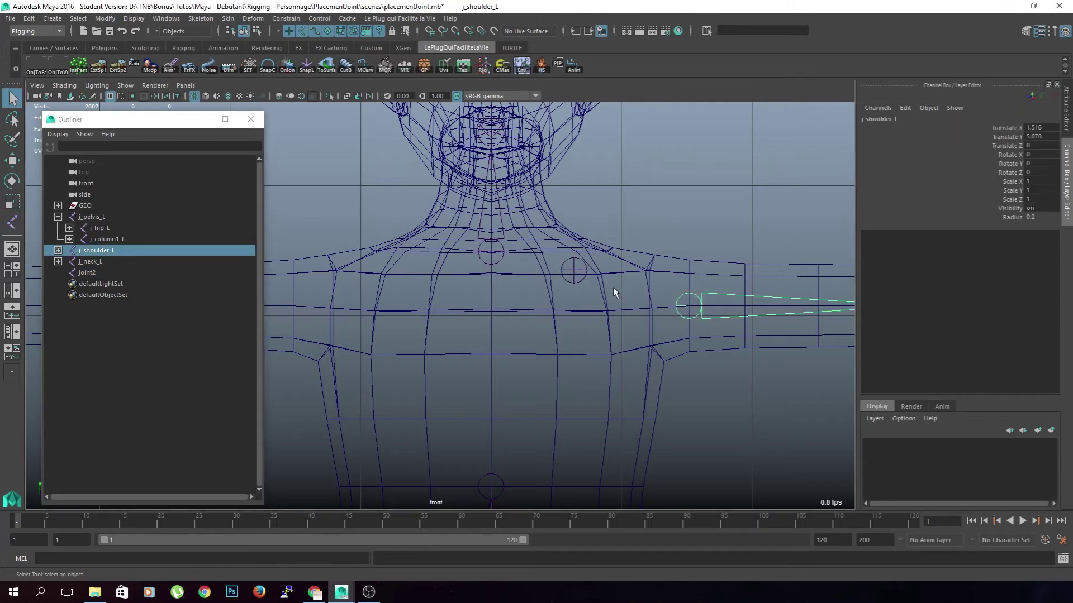
{"action": "left_click", "coordinate": [582, 279], "text": "shift"}
{"action": "key", "text": "p"}
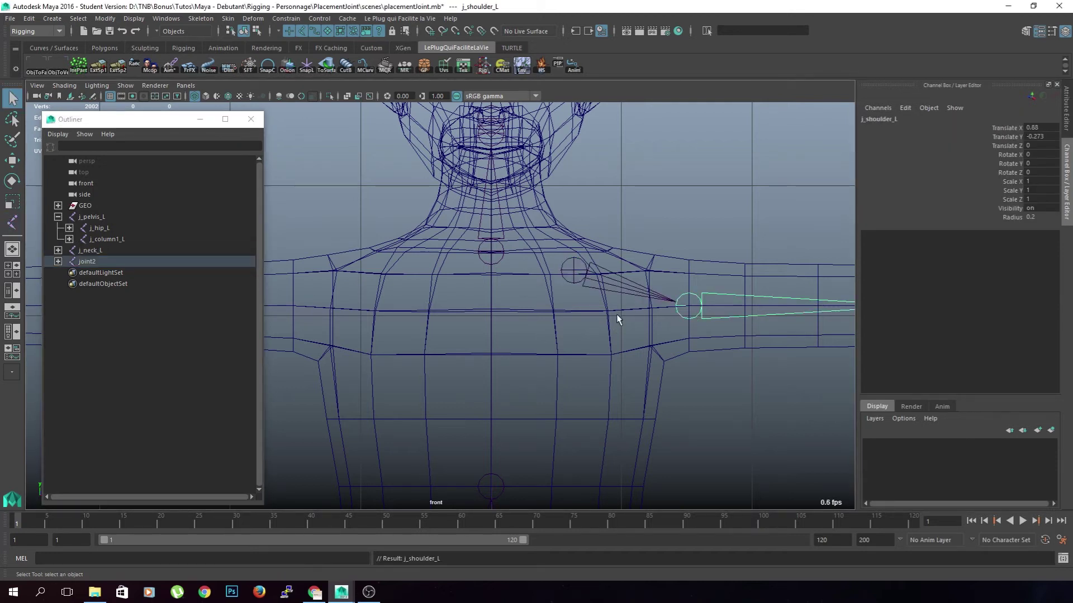
{"action": "left_click", "coordinate": [619, 380]}
Step: Rename the new clavicle joint as clav
{"action": "left_click", "coordinate": [573, 277]}
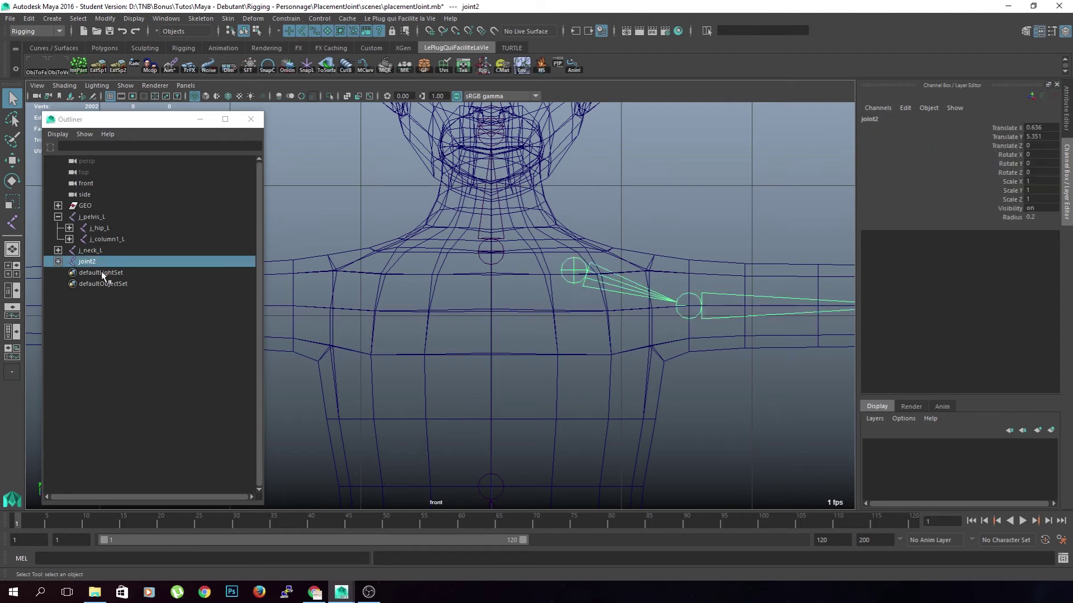
{"action": "double_click", "coordinate": [102, 260]}
{"action": "type", "text": "clav"}
{"action": "key", "text": "Return"}
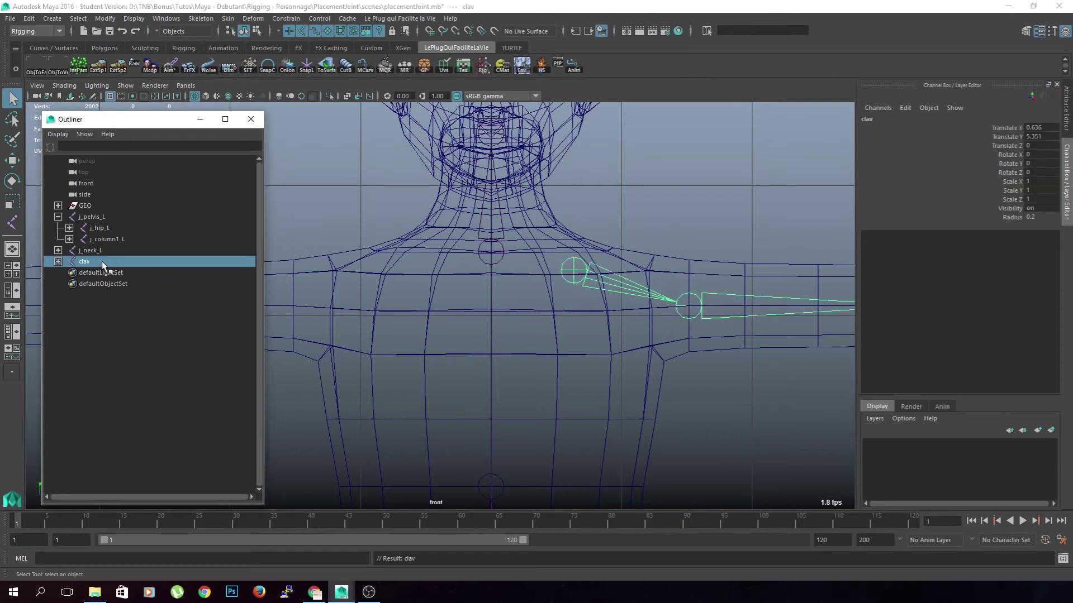
Step: Parent the neck joint to the chest joint at the upper end of the spine
{"action": "left_click", "coordinate": [703, 394]}
{"action": "left_click", "coordinate": [501, 246]}
{"action": "middle_click_drag", "start_coordinate": [648, 203], "coordinate": [646, 268], "text": "alt"}
{"action": "left_click", "coordinate": [646, 268], "text": "alt"}
{"action": "scroll", "coordinate": [645, 267], "scroll_direction": "down", "scroll_amount": 4}
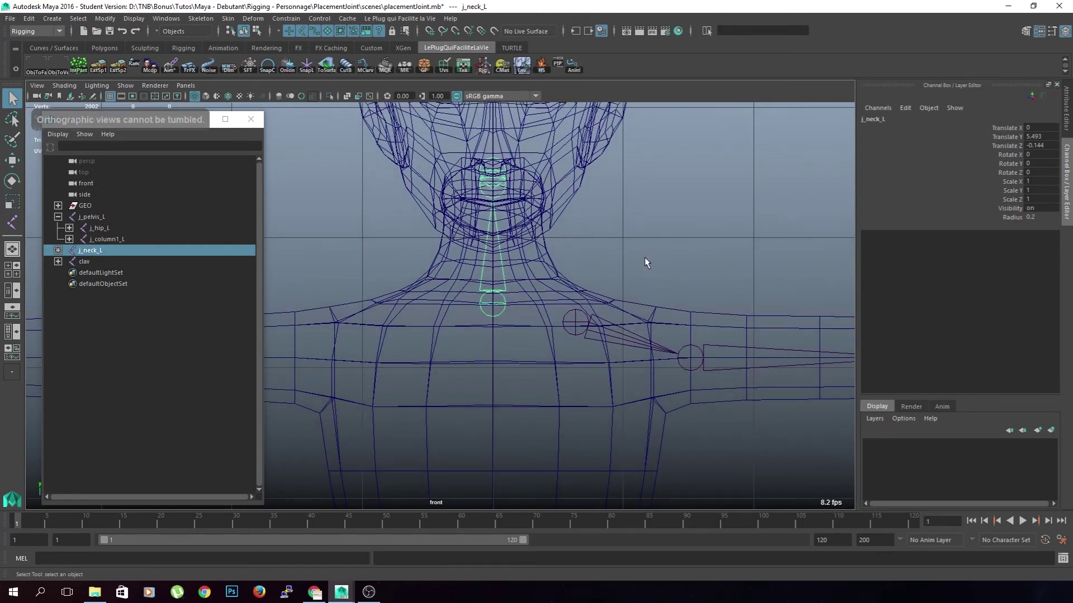
{"action": "left_click", "coordinate": [474, 391], "text": "shift"}
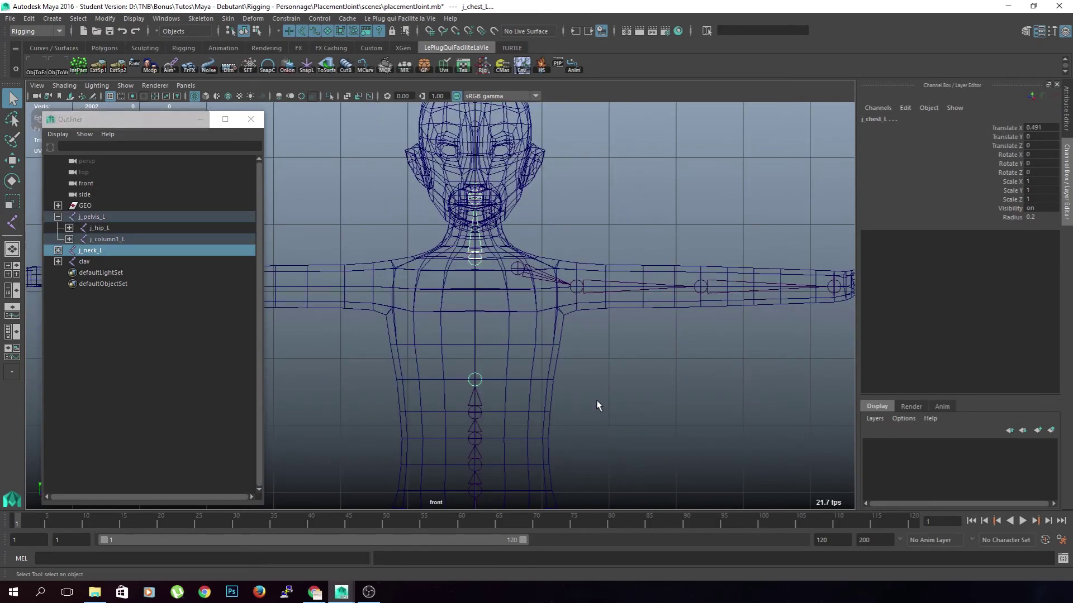
{"action": "key", "text": "p"}
{"action": "left_click", "coordinate": [635, 404]}
Step: Parent the clavicle joint with its arm chain to the chest joint
{"action": "left_click", "coordinate": [522, 283]}
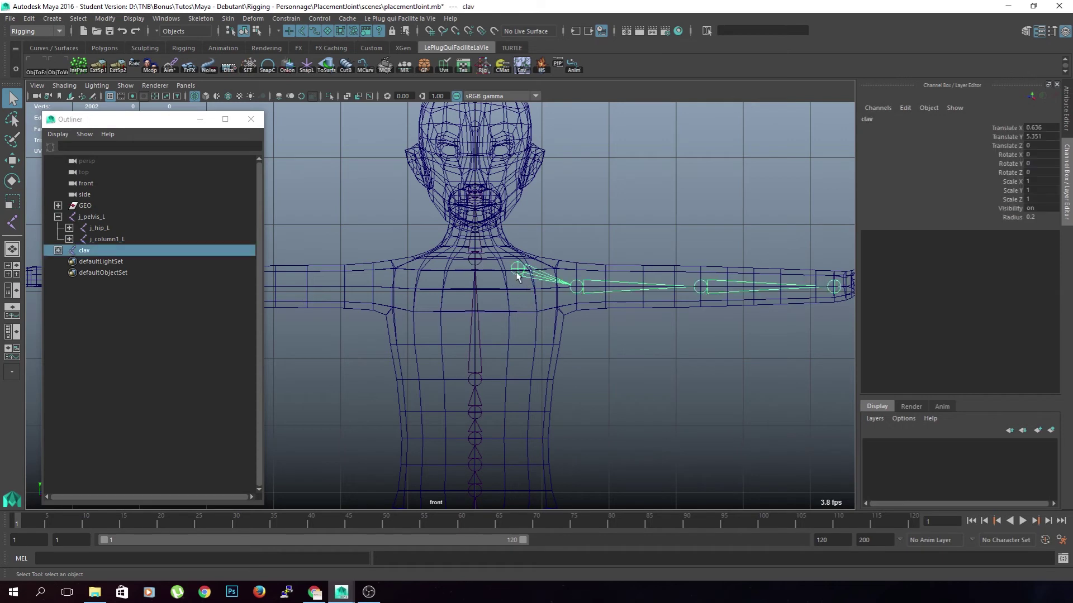
{"action": "left_click", "coordinate": [475, 380], "text": "shift"}
{"action": "key", "text": "p"}
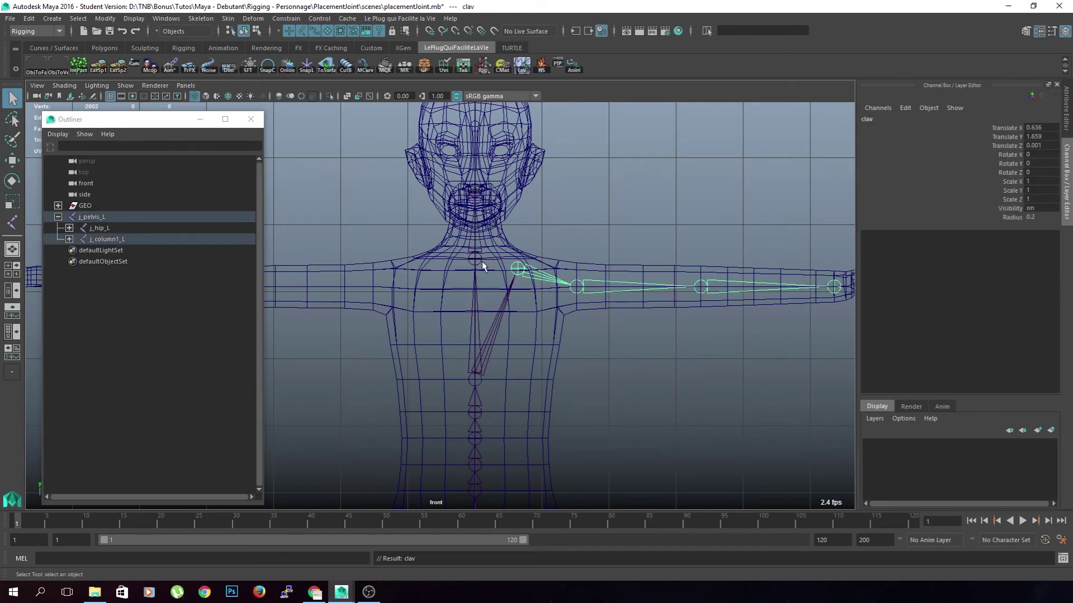
{"action": "left_click", "coordinate": [658, 405]}
{"action": "scroll", "coordinate": [583, 330], "scroll_direction": "down", "scroll_amount": 3}
{"action": "scroll", "coordinate": [590, 316], "scroll_direction": "up", "scroll_amount": 4}
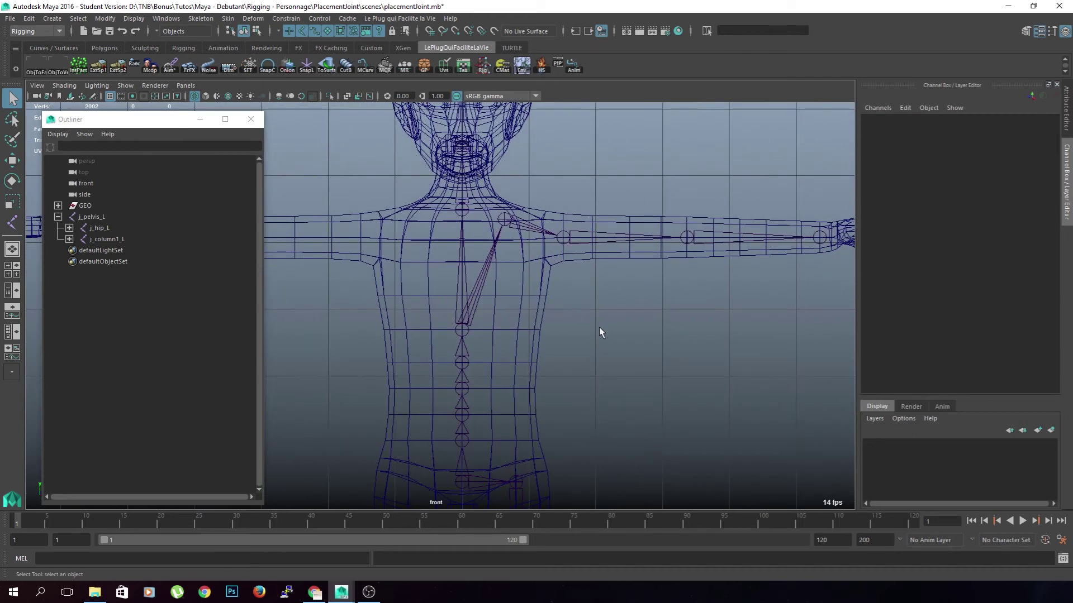
Step: Rename the clav joint as j_clav_L in the expanded spine hierarchy, and collapse the hierarchy again
{"action": "left_click", "coordinate": [505, 220]}
{"action": "left_click", "coordinate": [70, 239], "text": "shift"}
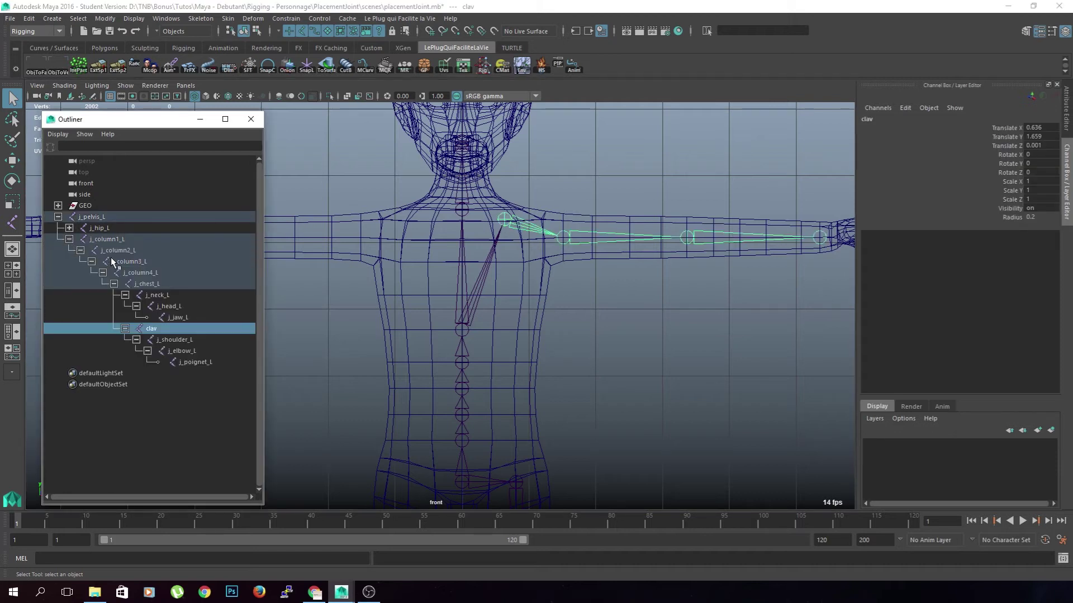
{"action": "double_click", "coordinate": [156, 329]}
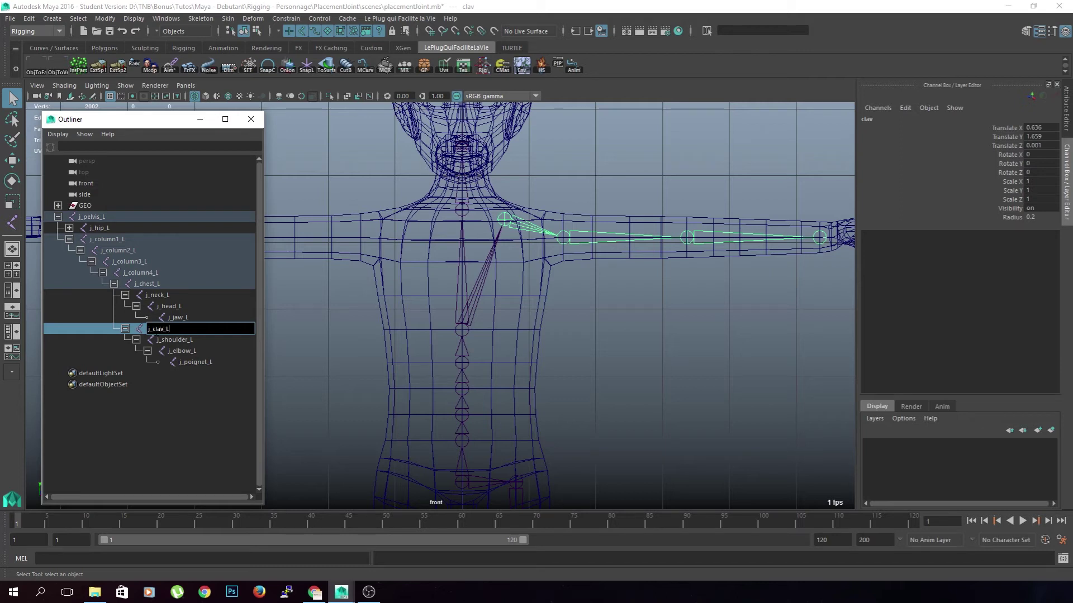
{"action": "key", "text": "Return"}
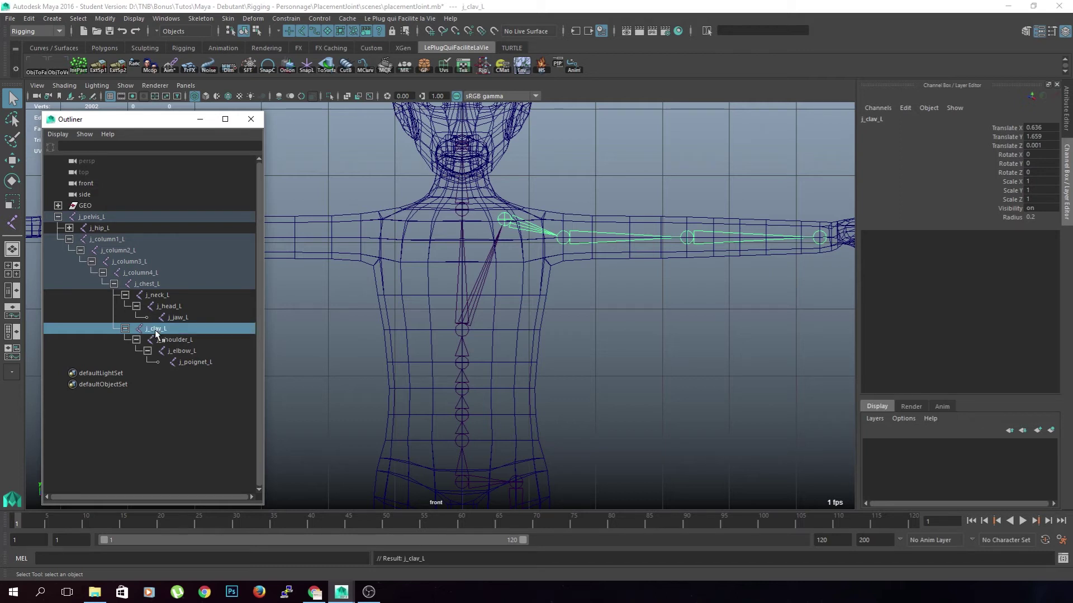
{"action": "left_click", "coordinate": [68, 238]}
Step: Examine the connected skeleton against the whole body in the front view
{"action": "left_click", "coordinate": [730, 348]}
{"action": "right_click_drag", "start_coordinate": [681, 364], "coordinate": [615, 356], "text": "alt"}
{"action": "middle_click_drag", "start_coordinate": [615, 356], "coordinate": [618, 282], "text": "alt"}
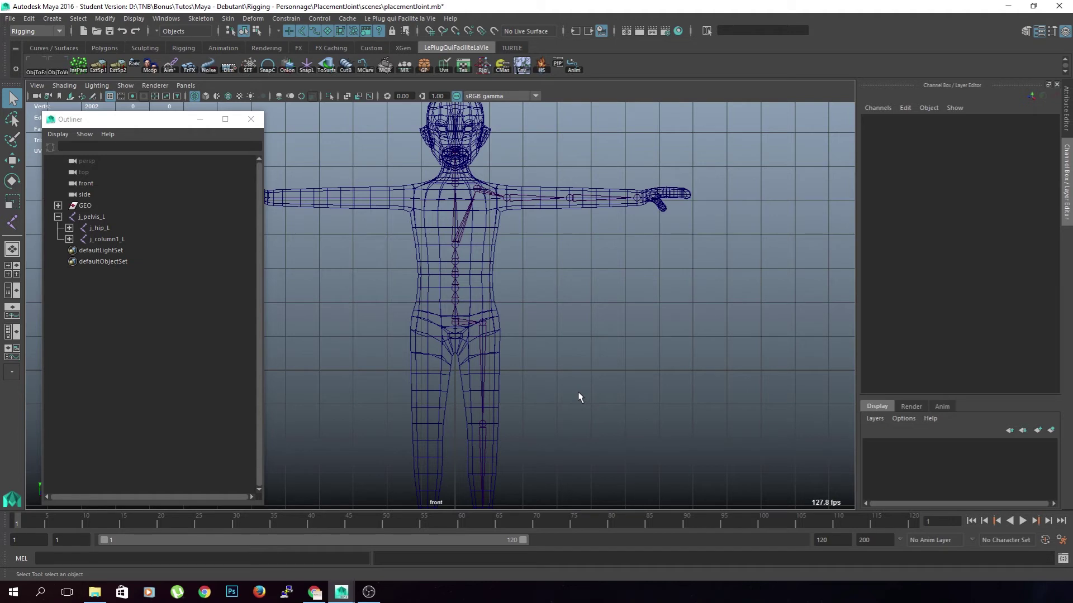
{"action": "key", "text": "space"}
{"action": "key", "text": "space"}
{"action": "key", "text": "space"}
{"action": "key", "text": "space"}
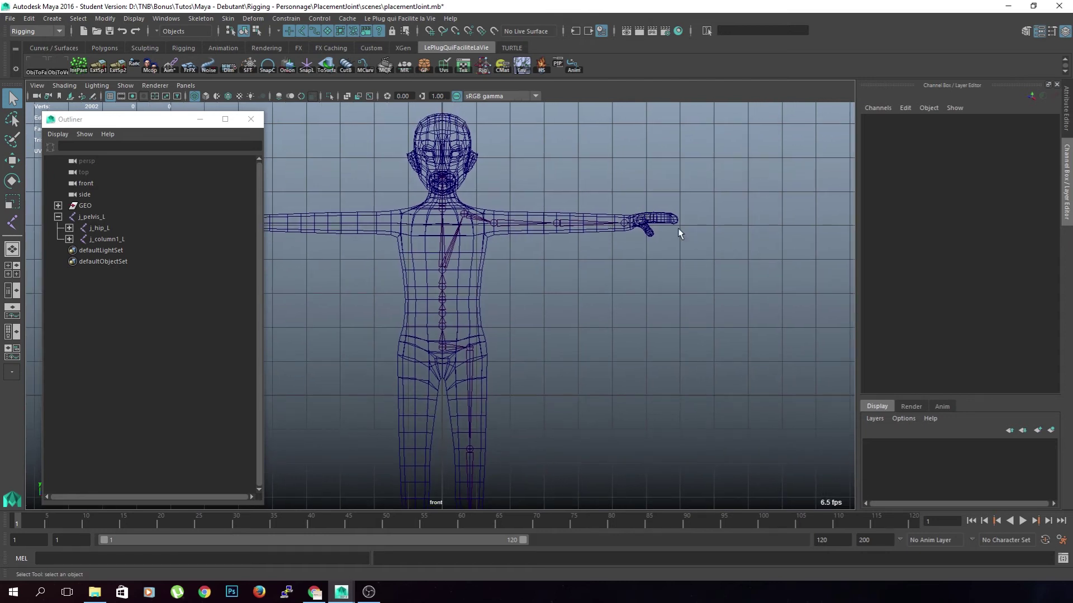
{"action": "middle_click_drag", "start_coordinate": [523, 311], "coordinate": [546, 253], "text": "alt"}
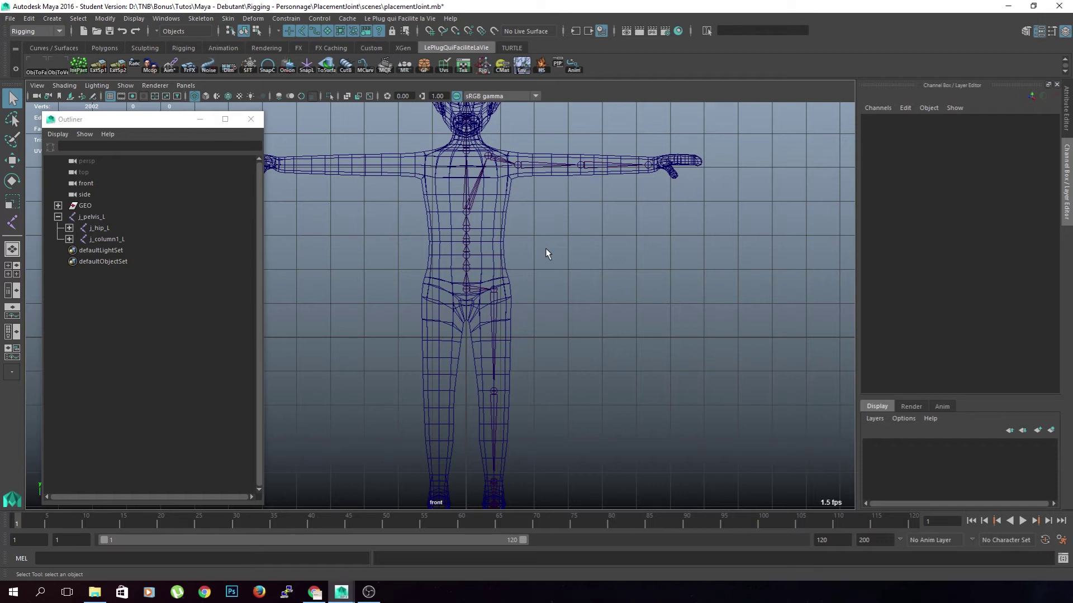
{"action": "scroll", "coordinate": [545, 248], "scroll_direction": "up", "scroll_amount": 4}
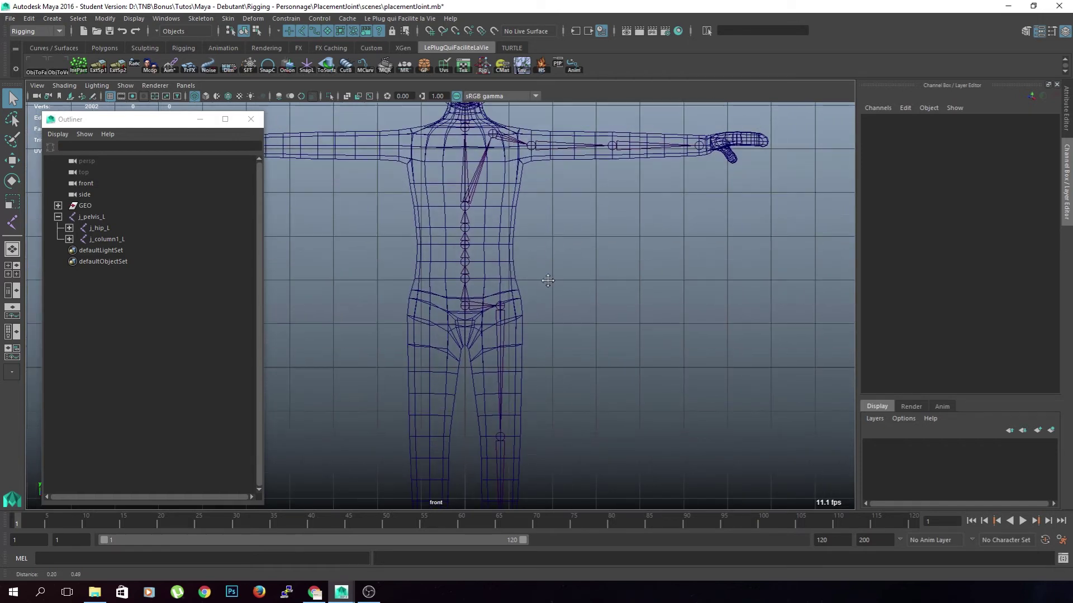
Step: Display the character as wireframe in the maximized perspective view
{"action": "key", "text": "space"}
{"action": "key", "text": "space"}
{"action": "scroll", "coordinate": [570, 293], "scroll_direction": "down", "scroll_amount": 2}
{"action": "key", "text": "4"}
{"action": "middle_click_drag", "start_coordinate": [561, 297], "coordinate": [583, 204], "text": "alt"}
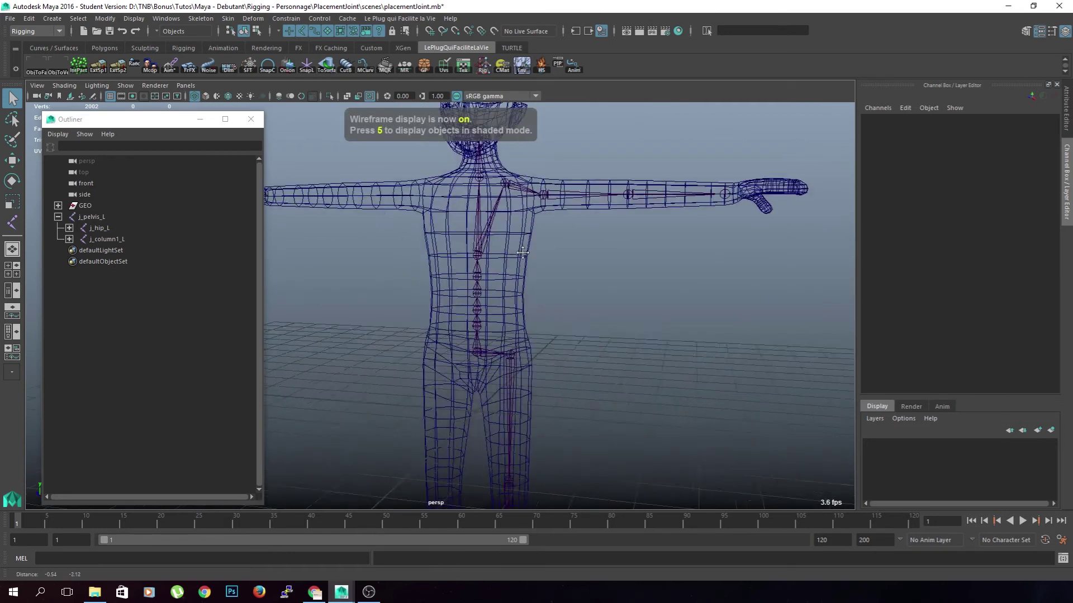
Step: Examine the pelvis joint and the first spine joint up close in the perspective view
{"action": "right_click_drag", "start_coordinate": [582, 204], "coordinate": [583, 391], "text": "alt"}
{"action": "left_click", "coordinate": [528, 405]}
{"action": "left_click", "coordinate": [527, 357], "text": "shift"}
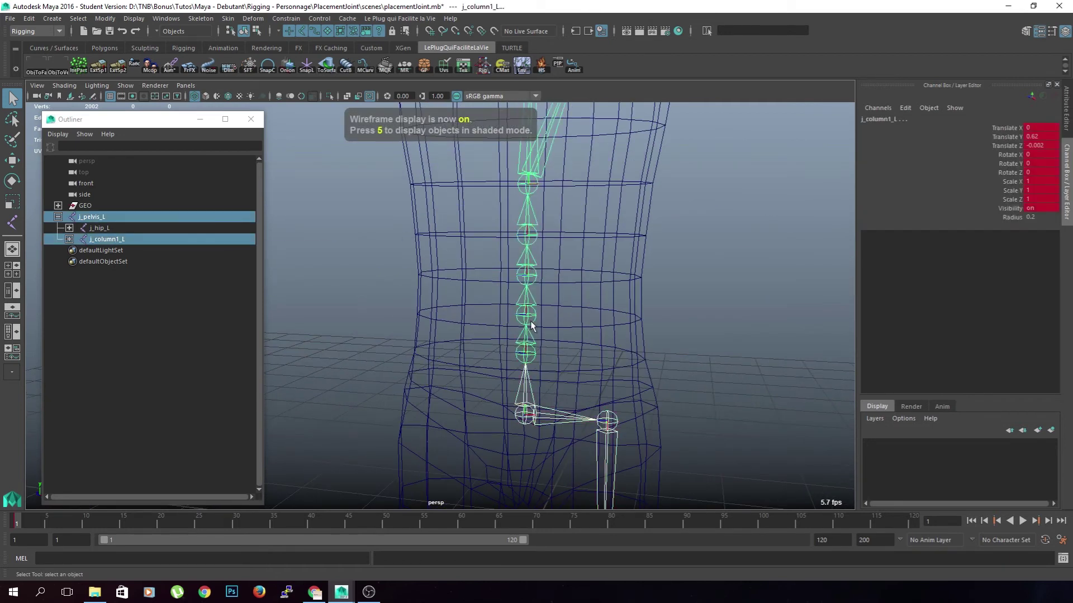
{"action": "right_click_drag", "start_coordinate": [713, 364], "coordinate": [545, 361], "text": "alt"}
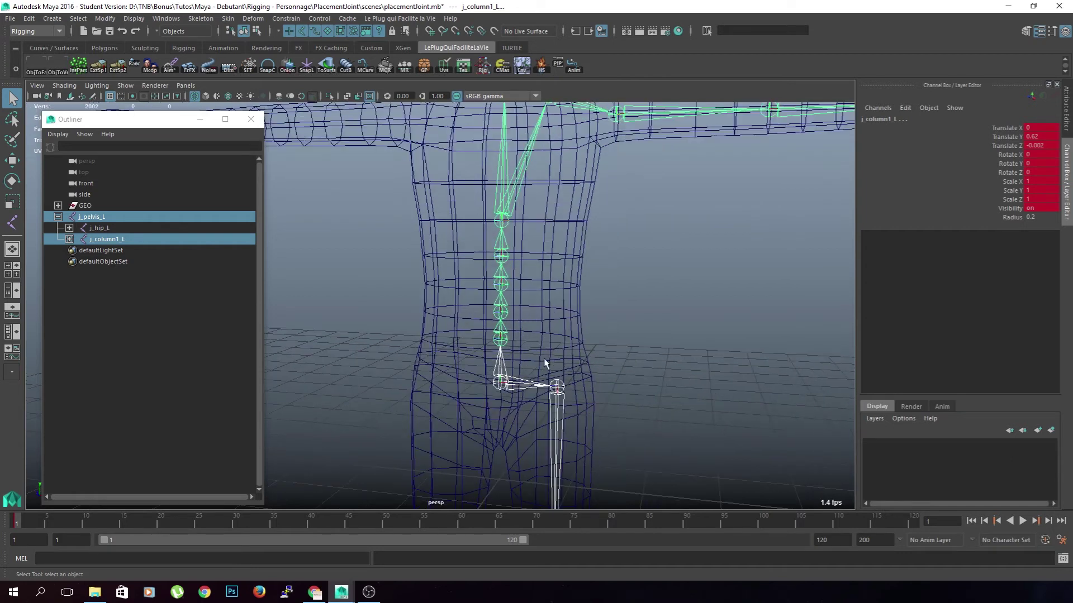
{"action": "right_click_drag", "start_coordinate": [679, 370], "coordinate": [612, 384], "text": "alt"}
{"action": "left_click", "coordinate": [610, 386]}
{"action": "scroll", "coordinate": [608, 386], "scroll_direction": "down", "scroll_amount": 5}
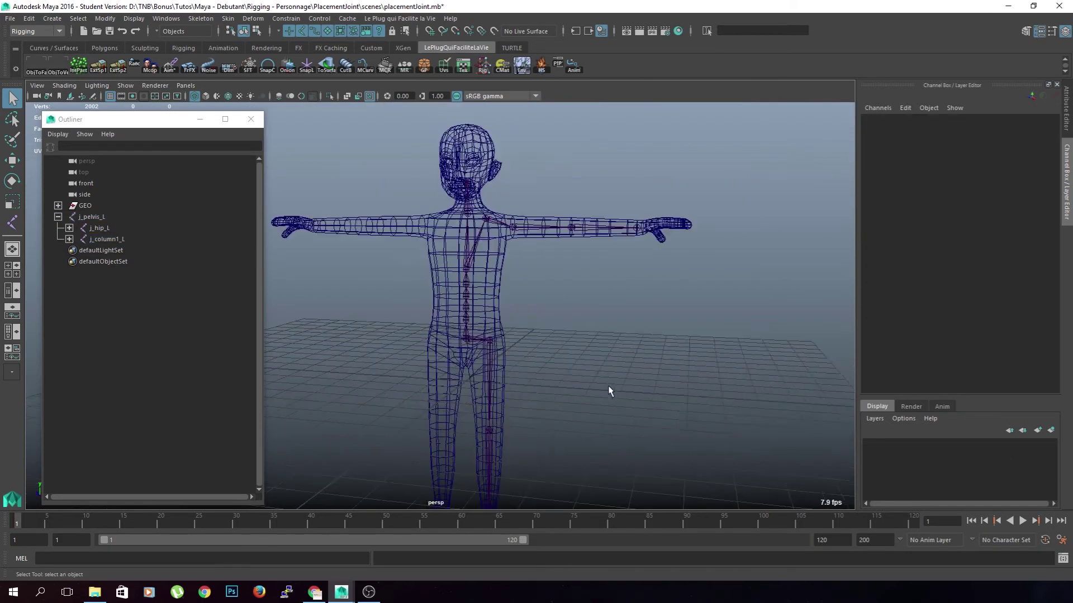
Step: Break the connections on all translate, rotate and scale channels of the pelvis joint
{"action": "left_click_drag", "start_coordinate": [658, 484], "coordinate": [366, 182]}
{"action": "left_click_drag", "start_coordinate": [1014, 128], "coordinate": [1018, 201]}
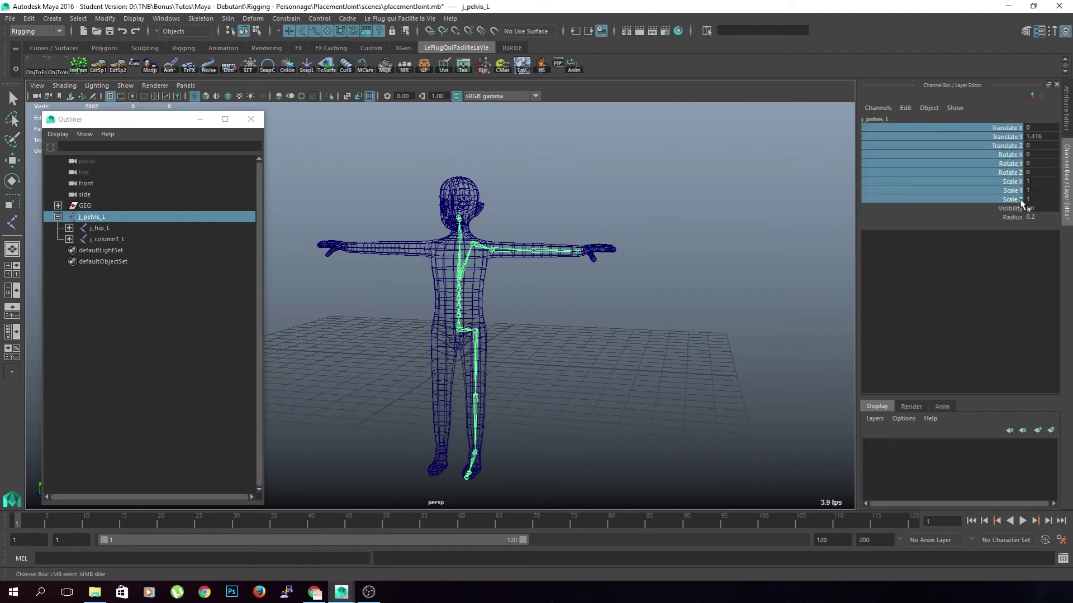
{"action": "right_click", "coordinate": [1021, 203]}
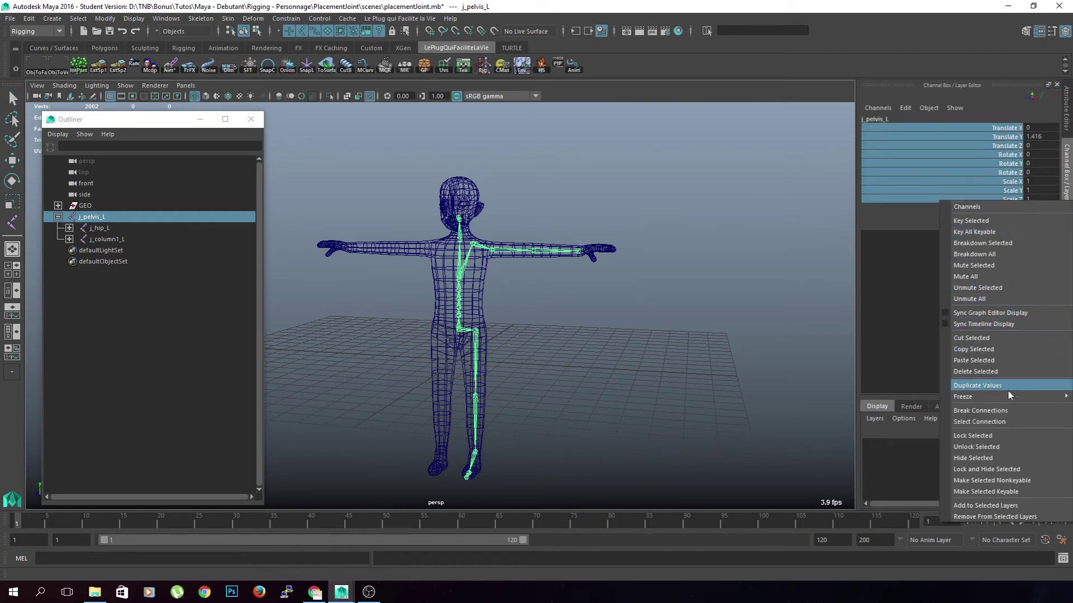
{"action": "left_click", "coordinate": [1005, 410]}
{"action": "key", "text": "q"}
{"action": "left_click", "coordinate": [649, 296]}
Step: Compare the channel states of the first spine joint and the pelvis joint
{"action": "left_click_drag", "start_coordinate": [505, 316], "coordinate": [388, 316]}
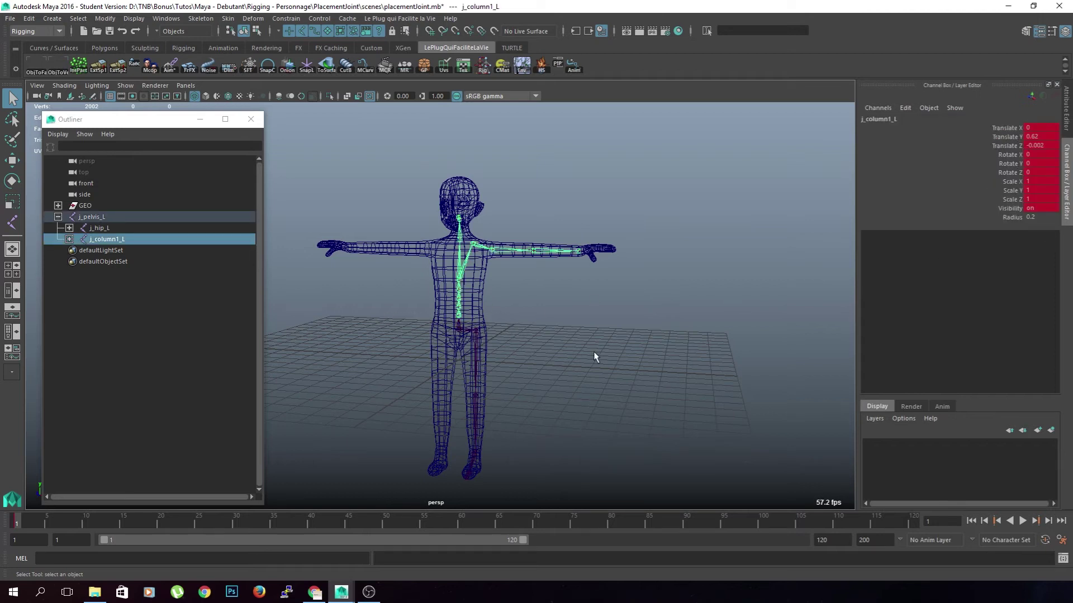
{"action": "left_click", "coordinate": [500, 377]}
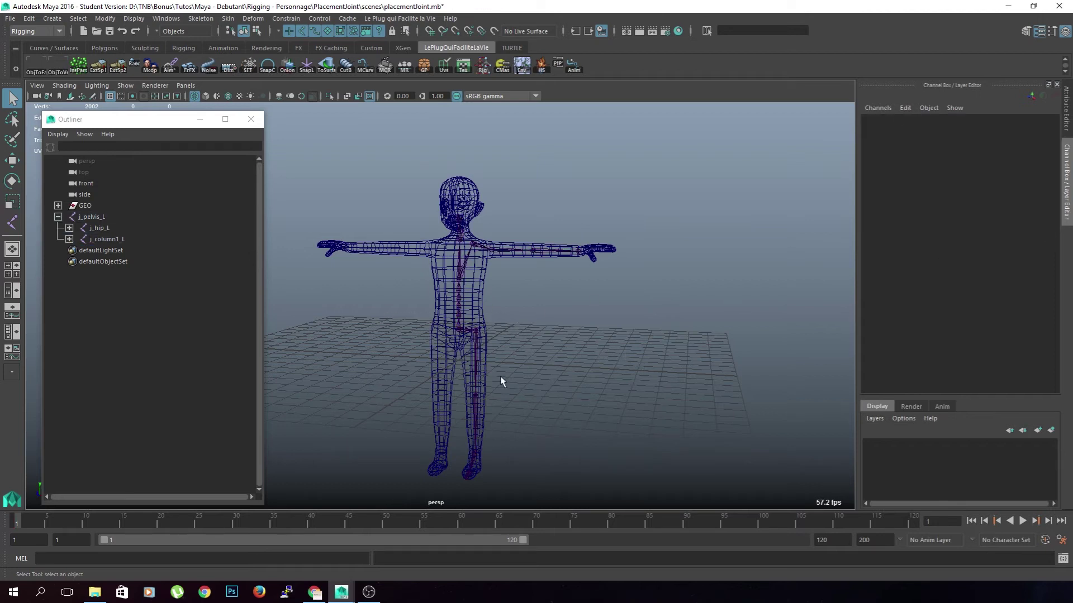
{"action": "left_click", "coordinate": [106, 217]}
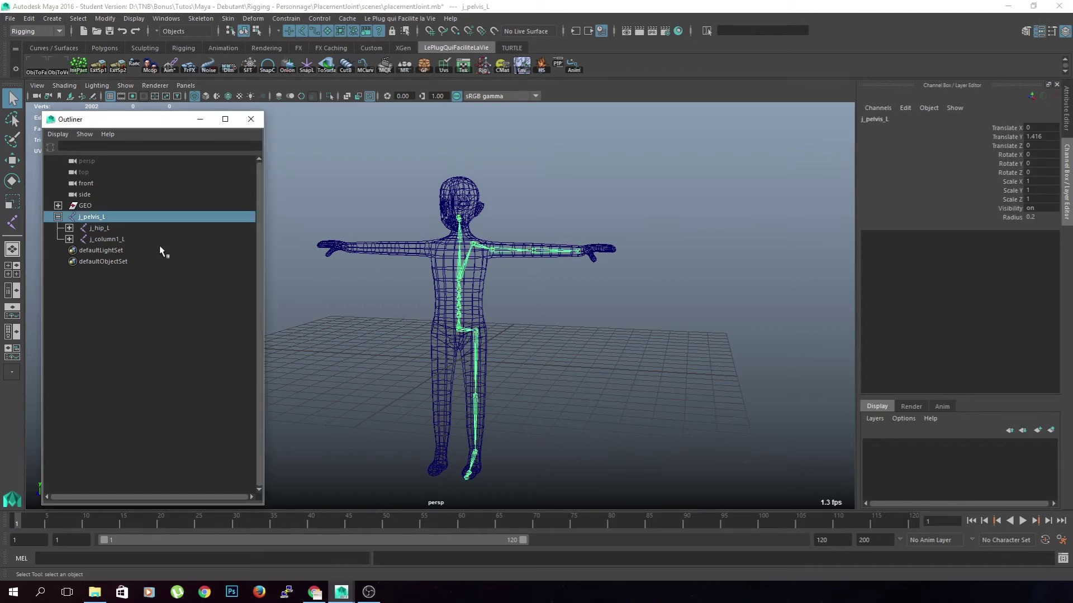
{"action": "left_click", "coordinate": [591, 333]}
Step: Select every joint in the scene whose name matches j_*
{"action": "left_click", "coordinate": [732, 36]}
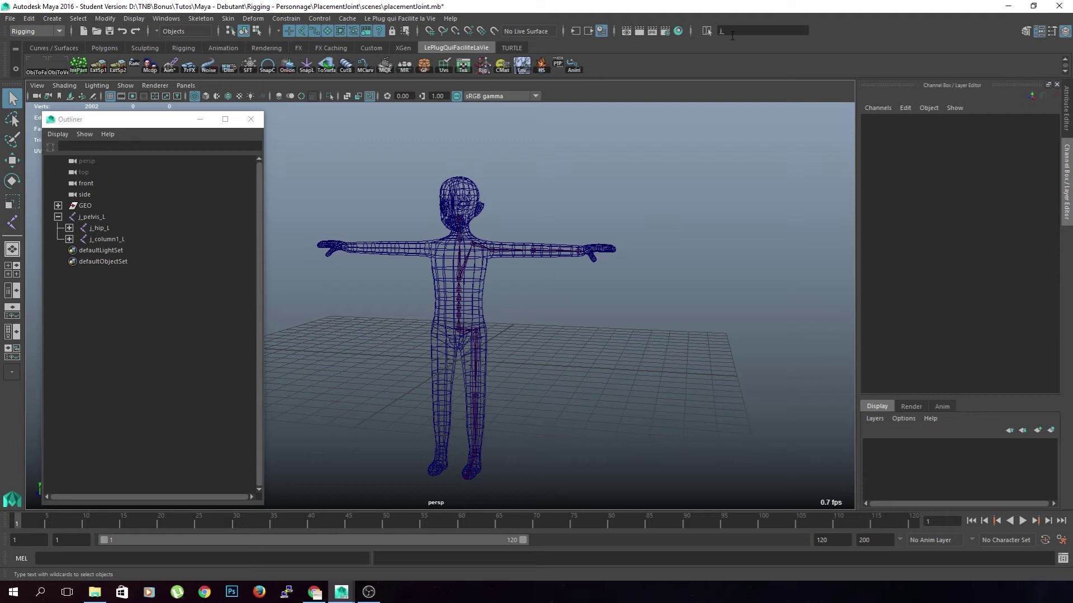
{"action": "type", "text": "j_*"}
{"action": "key", "text": "Return"}
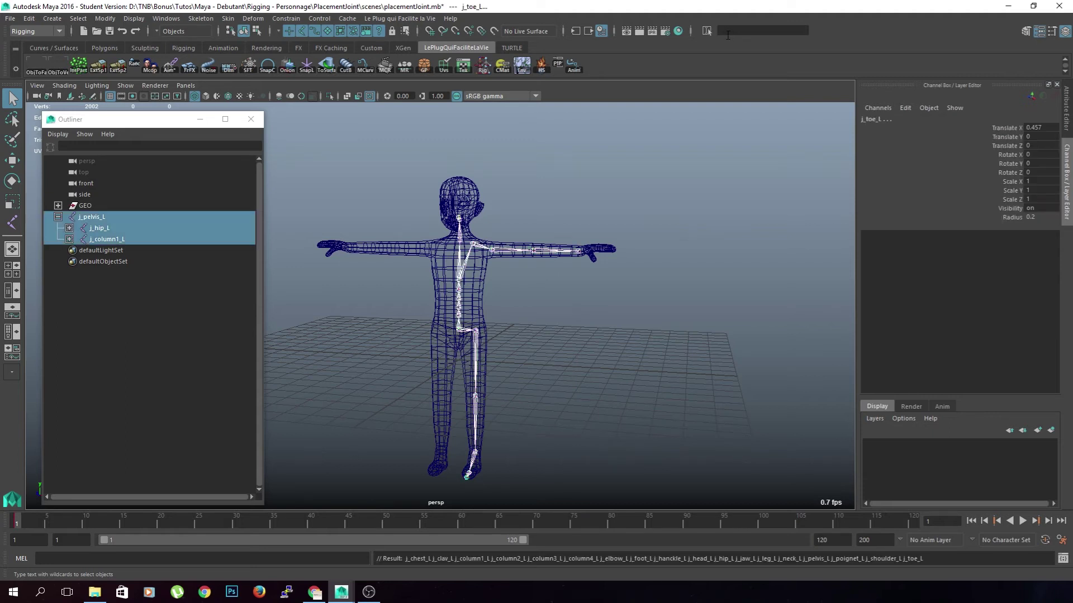
Step: Delete the leftover animation keys of the selected joints in the Graph Editor, close the editor and clear the selection
{"action": "left_click", "coordinate": [166, 18]}
{"action": "mouse_move", "coordinate": [205, 49]}
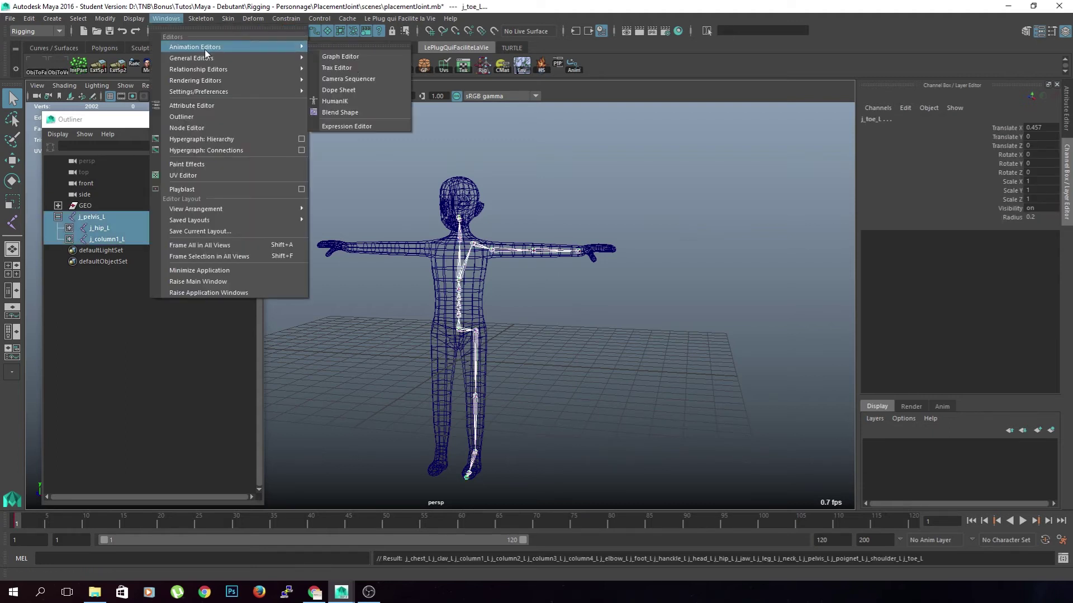
{"action": "left_click", "coordinate": [388, 70]}
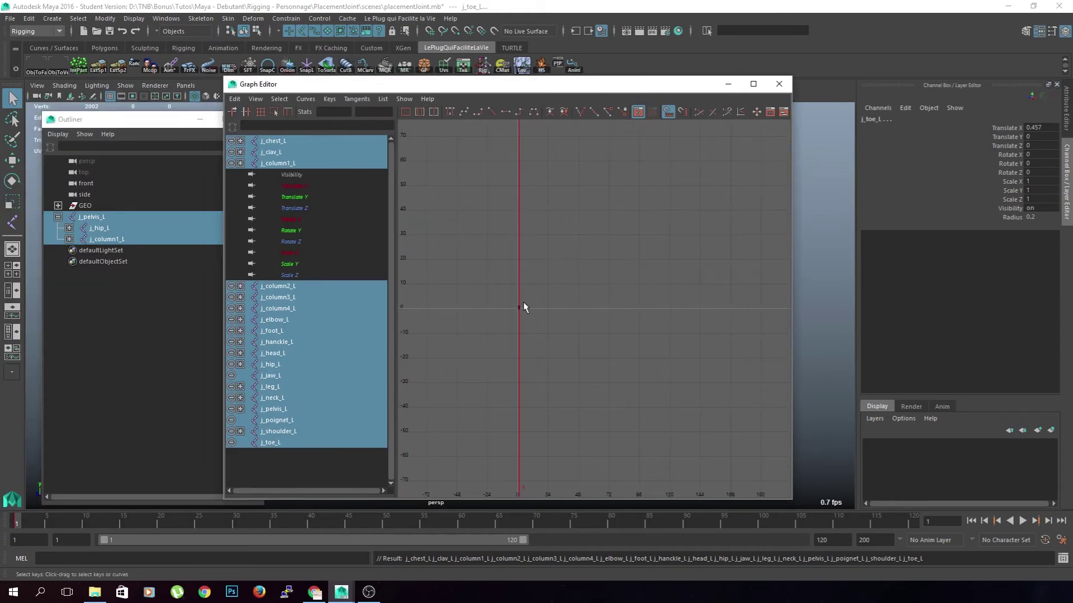
{"action": "left_click", "coordinate": [521, 307]}
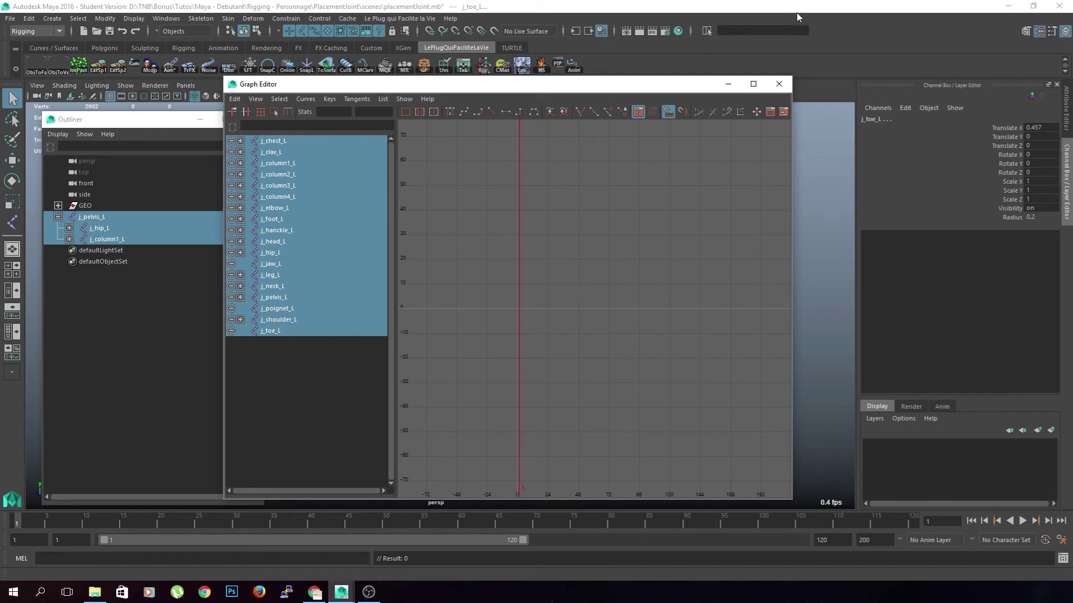
{"action": "left_click", "coordinate": [778, 84]}
{"action": "left_click", "coordinate": [642, 335]}
Step: Select the pelvis joint and the first spine joint together in the perspective view
{"action": "scroll", "coordinate": [519, 310], "scroll_direction": "up", "scroll_amount": 2}
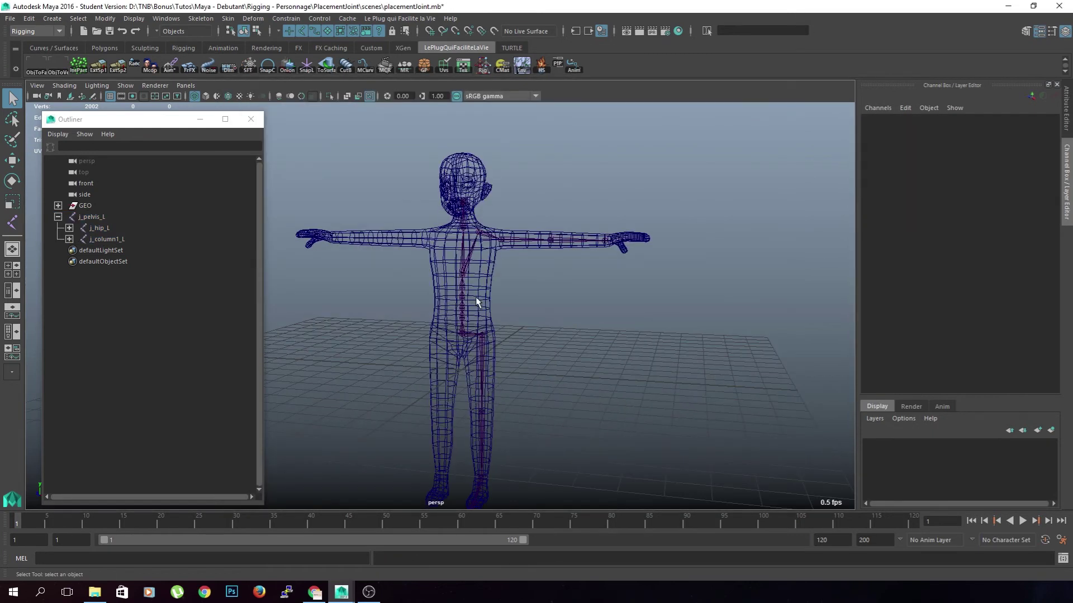
{"action": "left_click", "coordinate": [481, 291]}
{"action": "scroll", "coordinate": [603, 347], "scroll_direction": "up", "scroll_amount": 4}
{"action": "left_click", "coordinate": [630, 349]}
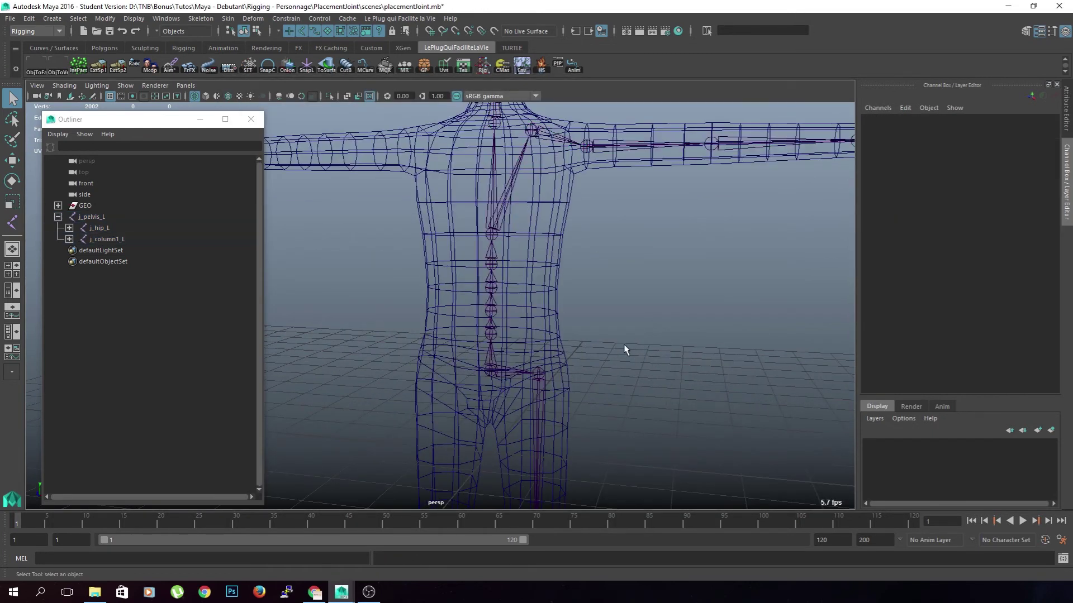
{"action": "left_click", "coordinate": [493, 355]}
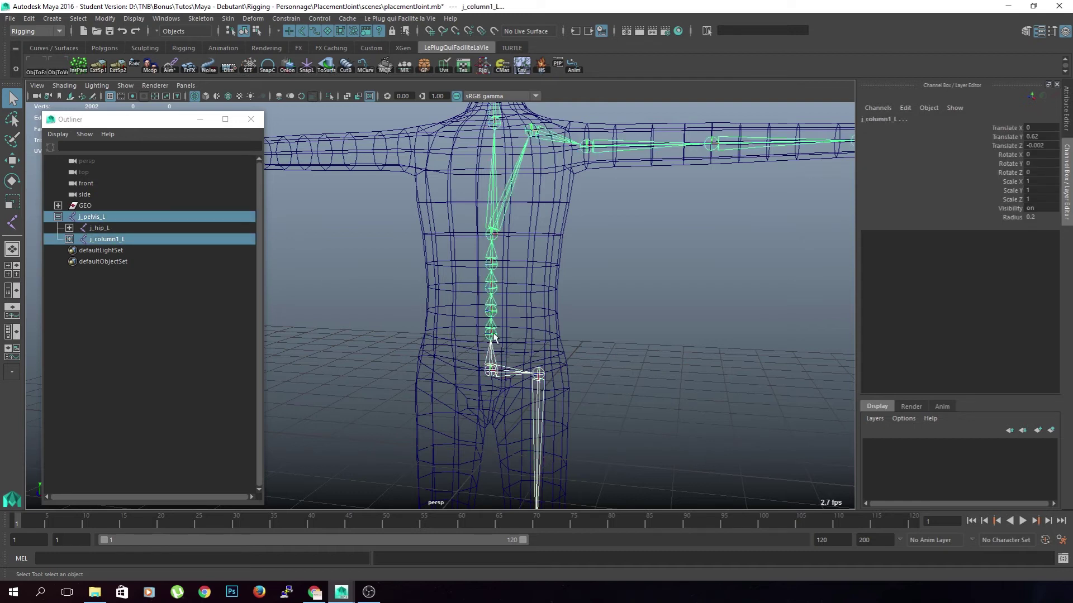
{"action": "left_click", "coordinate": [492, 309]}
{"action": "left_click", "coordinate": [492, 289]}
{"action": "left_click", "coordinate": [492, 263]}
{"action": "left_click", "coordinate": [491, 331]}
Step: Activate the Rotate tool, open its tool settings and shift the Outliner aside
{"action": "key", "text": "e"}
{"action": "scroll", "coordinate": [597, 345], "scroll_direction": "down", "scroll_amount": 3}
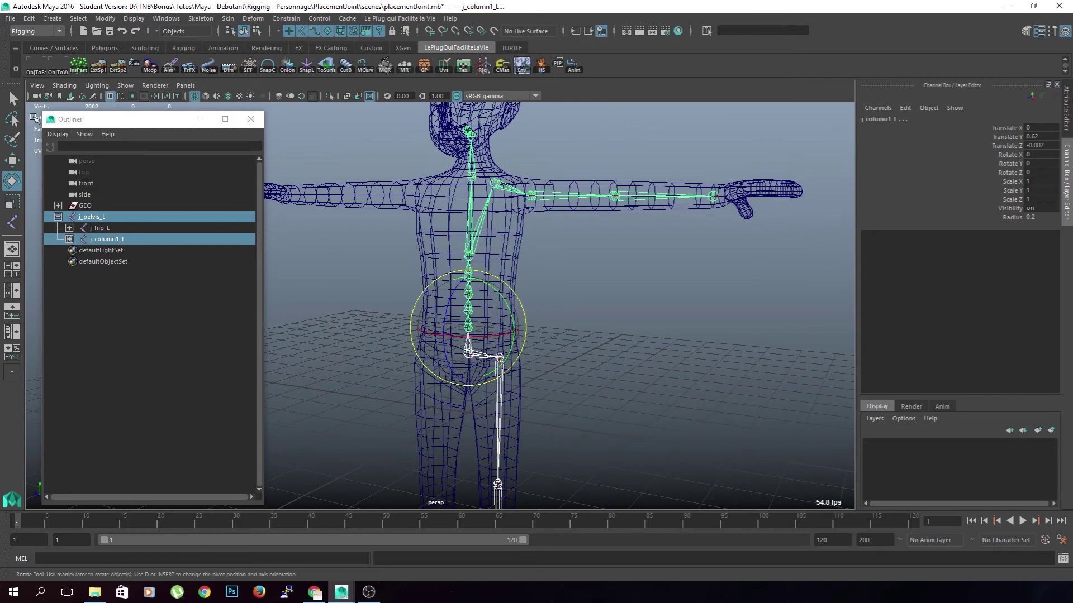
{"action": "double_click", "coordinate": [13, 182]}
{"action": "left_click_drag", "start_coordinate": [146, 120], "coordinate": [174, 116]}
{"action": "left_click", "coordinate": [167, 129]}
{"action": "left_click", "coordinate": [134, 160]}
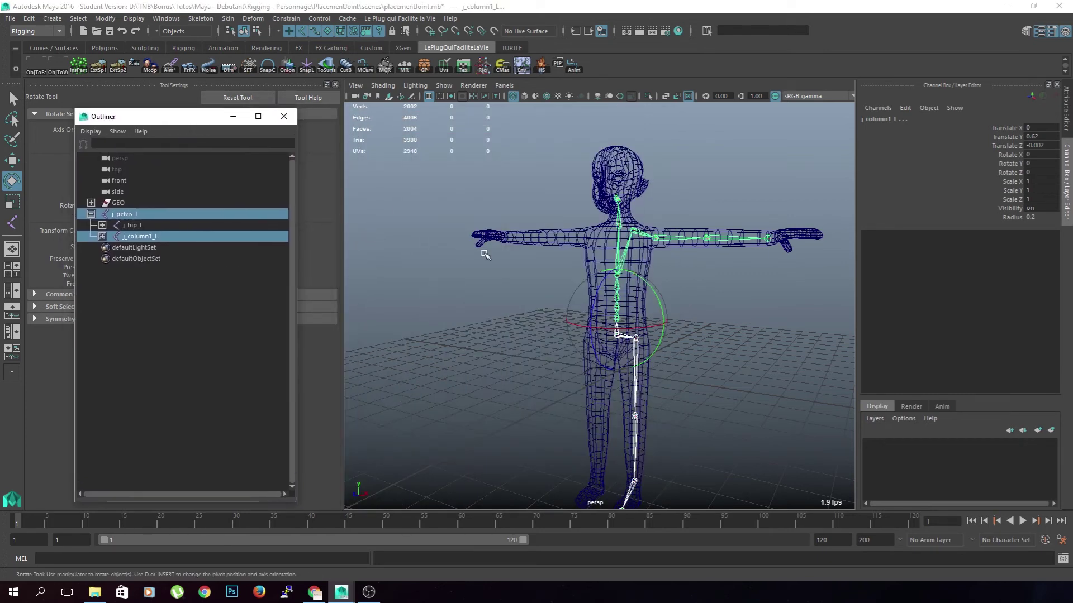
Step: Try rotating the selected pelvis and first spine joints together, and undo the rotation
{"action": "scroll", "coordinate": [570, 318], "scroll_direction": "up", "scroll_amount": 5}
{"action": "left_click_drag", "start_coordinate": [596, 306], "coordinate": [642, 329]}
{"action": "scroll", "coordinate": [590, 316], "scroll_direction": "down", "scroll_amount": 2}
{"action": "key", "text": "ctrl+z"}
Step: Try rotating the lower spine joints one at a time to compare their rotation axes, undoing each rotation
{"action": "scroll", "coordinate": [745, 333], "scroll_direction": "up", "scroll_amount": 5}
{"action": "left_click_drag", "start_coordinate": [743, 331], "coordinate": [637, 257], "text": "alt"}
{"action": "left_click", "coordinate": [637, 257]}
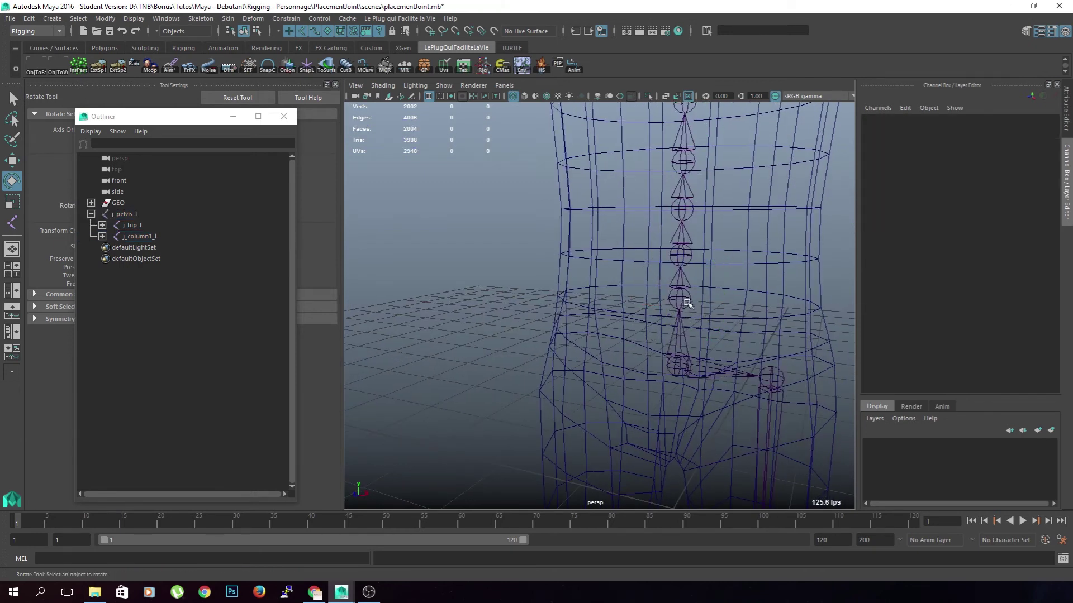
{"action": "left_click", "coordinate": [687, 303]}
{"action": "left_click_drag", "start_coordinate": [687, 303], "coordinate": [640, 293], "text": "alt"}
{"action": "key", "text": "ctrl+z"}
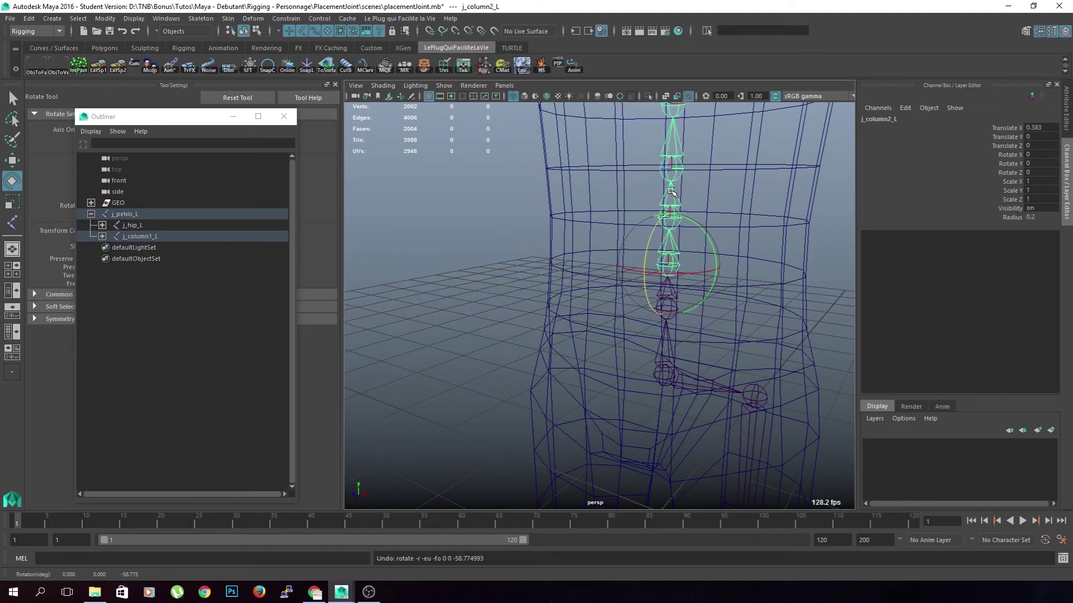
{"action": "left_click", "coordinate": [670, 215]}
{"action": "left_click_drag", "start_coordinate": [648, 217], "coordinate": [648, 252]}
{"action": "key", "text": "ctrl+z"}
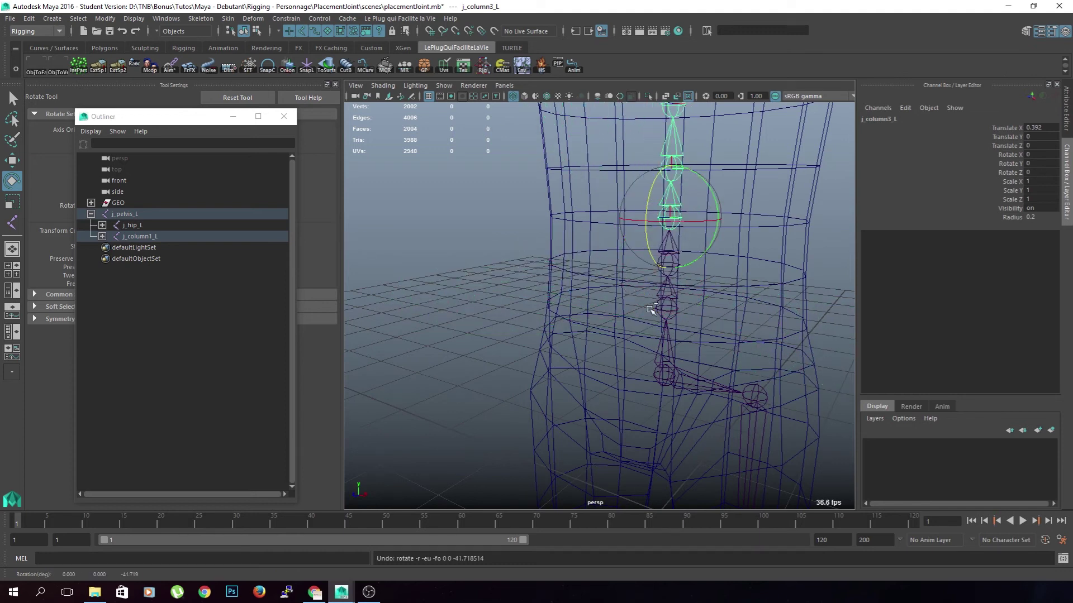
{"action": "left_click", "coordinate": [658, 383]}
{"action": "left_click_drag", "start_coordinate": [637, 388], "coordinate": [656, 323], "text": "alt"}
{"action": "key", "text": "ctrl+z"}
{"action": "left_click", "coordinate": [636, 270]}
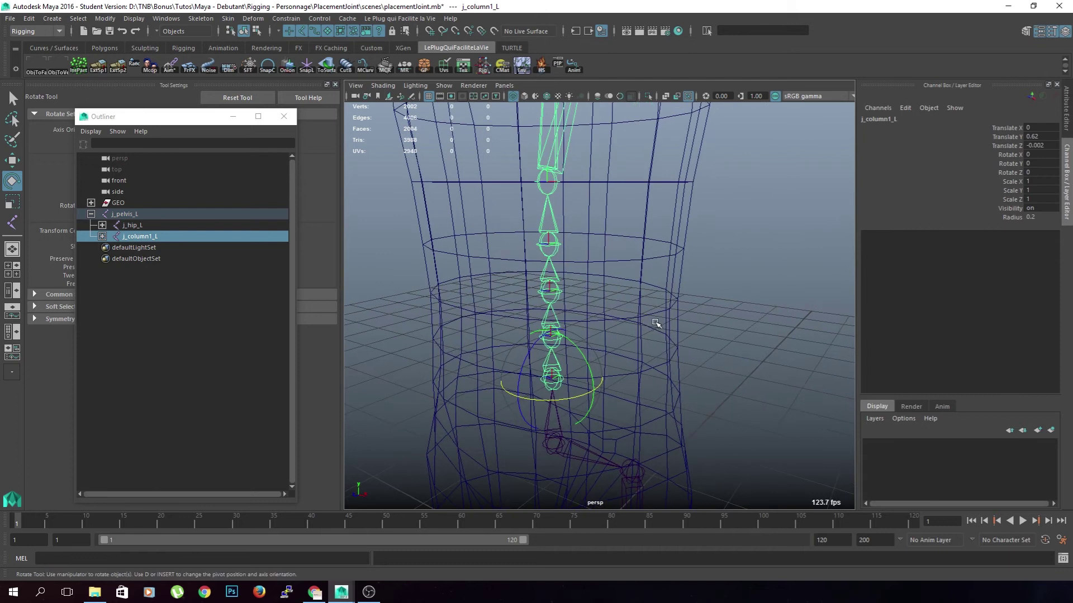
Step: Try bending several spine joints together as one selection, and undo the rotation
{"action": "left_click", "coordinate": [707, 316]}
{"action": "left_click", "coordinate": [559, 371]}
{"action": "left_click", "coordinate": [558, 288]}
{"action": "left_click", "coordinate": [557, 278], "text": "shift"}
{"action": "left_click", "coordinate": [556, 235], "text": "shift"}
{"action": "left_click_drag", "start_coordinate": [521, 221], "coordinate": [494, 285]}
{"action": "key", "text": "ctrl+z"}
{"action": "right_click_drag", "start_coordinate": [692, 324], "coordinate": [559, 323], "text": "alt"}
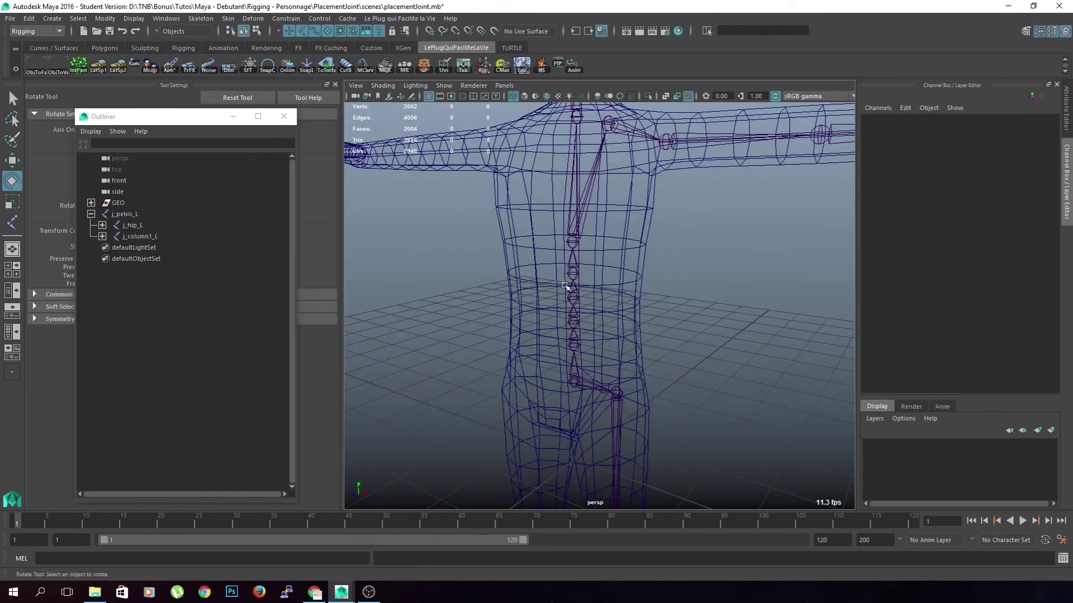
Step: Open the Orient Joint options and place the dialog clear of the character
{"action": "left_click", "coordinate": [227, 19]}
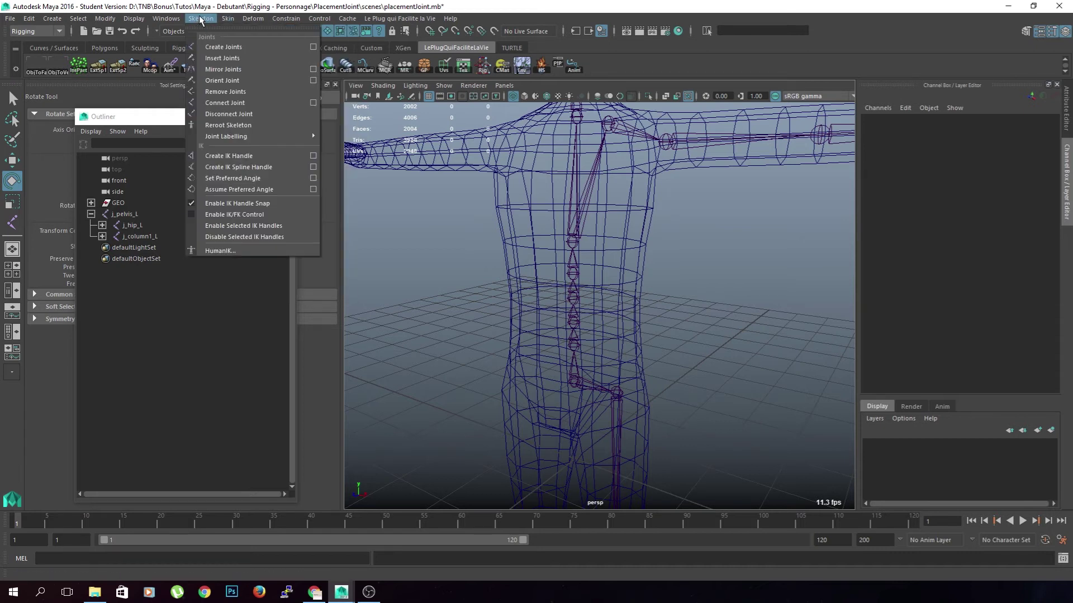
{"action": "left_click", "coordinate": [313, 80]}
{"action": "left_click_drag", "start_coordinate": [546, 92], "coordinate": [229, 84]}
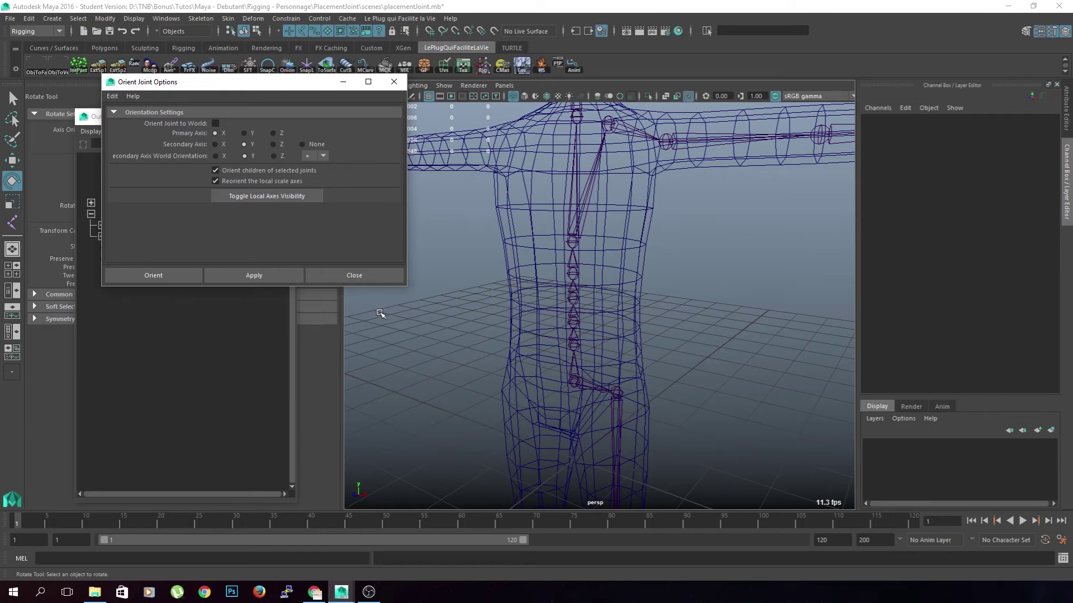
Step: Select the pelvis joint and examine its local axes up close
{"action": "middle_click_drag", "start_coordinate": [690, 358], "coordinate": [676, 263], "text": "alt"}
{"action": "scroll", "coordinate": [677, 256], "scroll_direction": "up", "scroll_amount": 6}
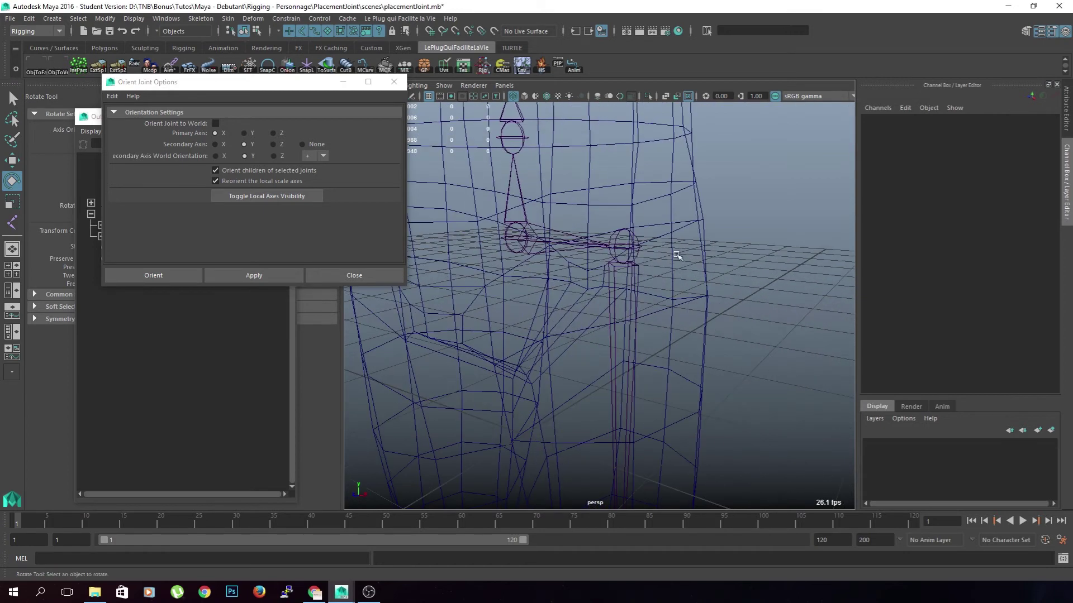
{"action": "middle_click_drag", "start_coordinate": [568, 263], "coordinate": [621, 328], "text": "alt"}
{"action": "scroll", "coordinate": [620, 327], "scroll_direction": "up", "scroll_amount": 3}
{"action": "key", "text": "q"}
{"action": "left_click", "coordinate": [550, 301]}
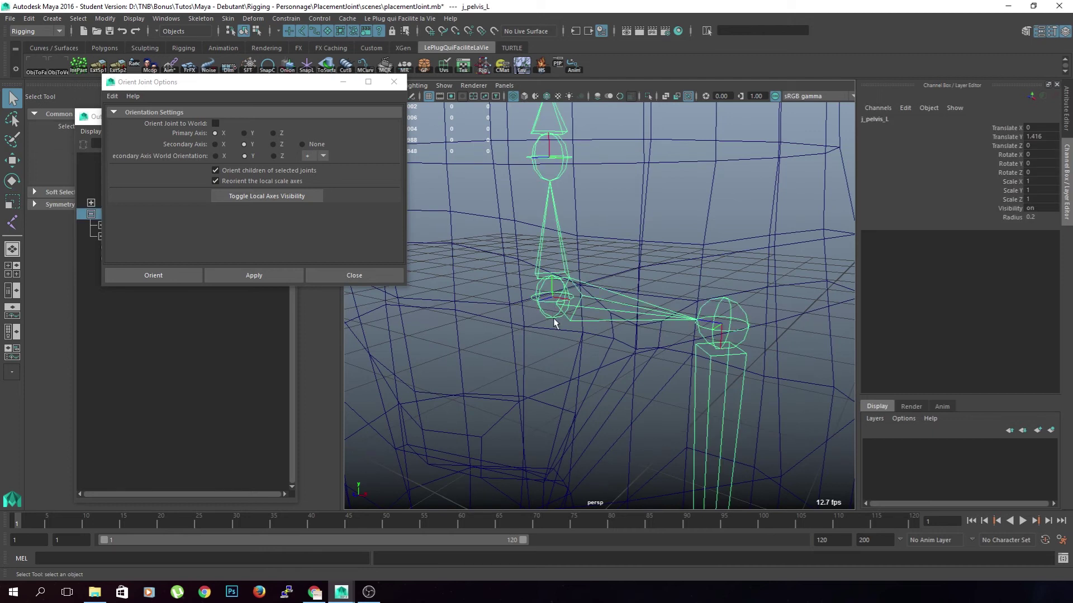
{"action": "key", "text": "f"}
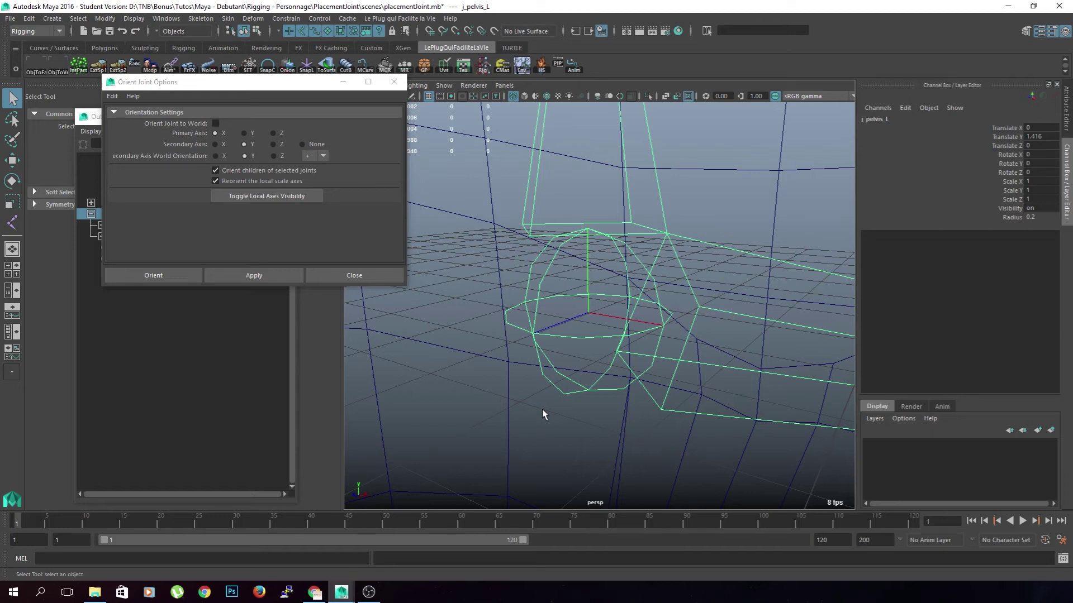
Step: Check the pelvis joint's axis directions against the whole skeleton and the adjoining spine and hip bones
{"action": "scroll", "coordinate": [539, 385], "scroll_direction": "down", "scroll_amount": 6}
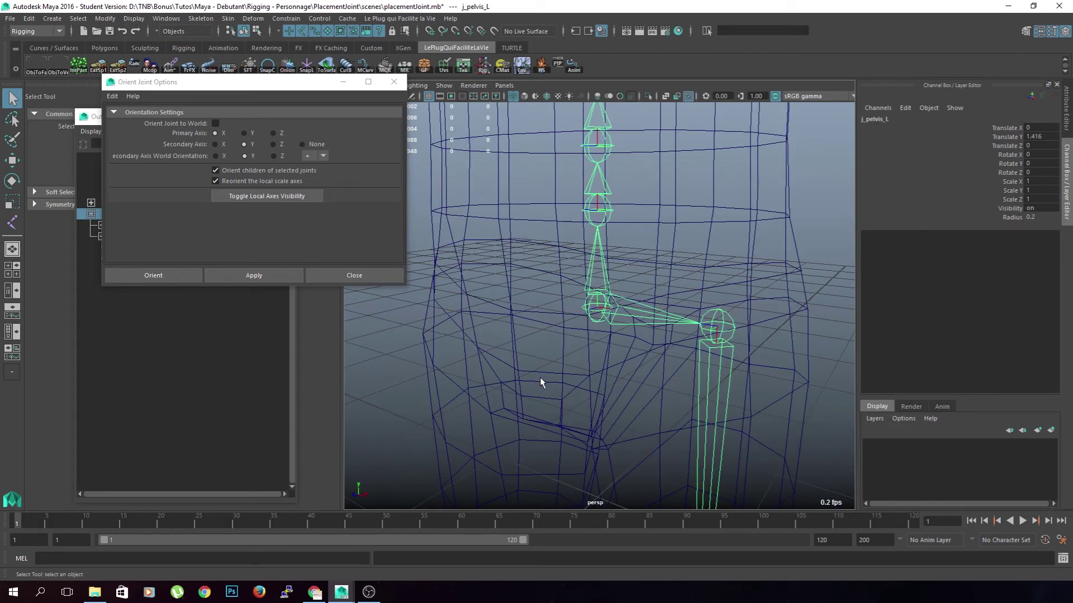
{"action": "scroll", "coordinate": [583, 310], "scroll_direction": "down", "scroll_amount": 6}
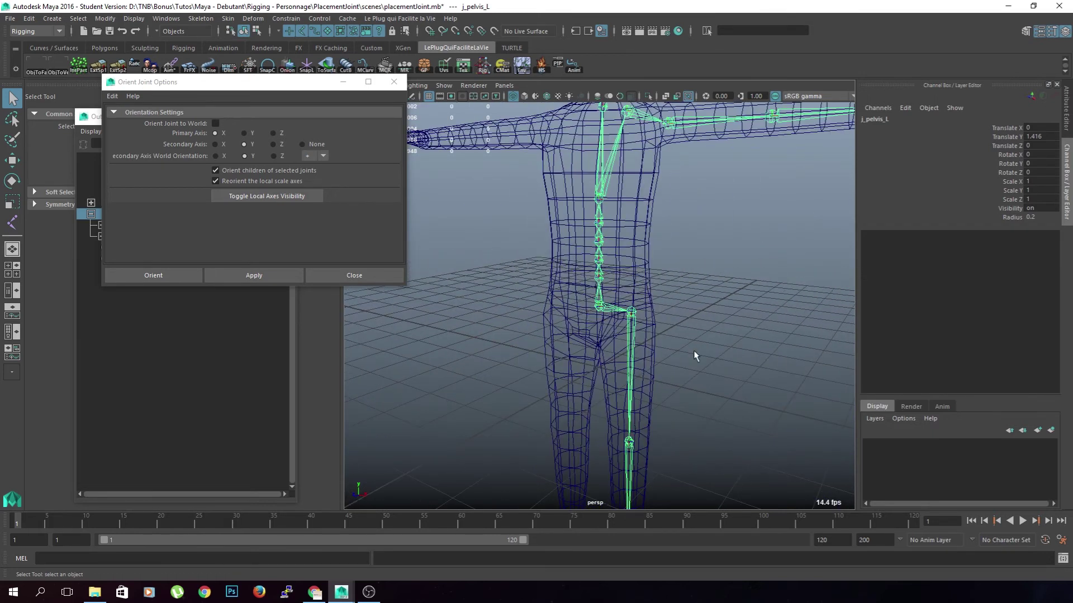
{"action": "scroll", "coordinate": [717, 363], "scroll_direction": "down", "scroll_amount": 4}
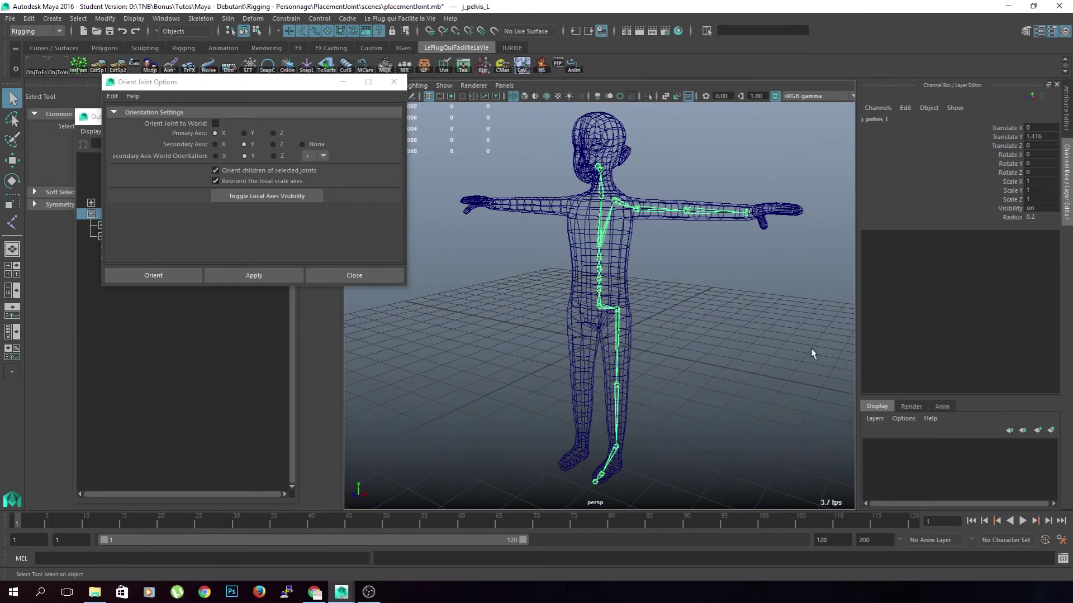
{"action": "scroll", "coordinate": [687, 385], "scroll_direction": "up", "scroll_amount": 5}
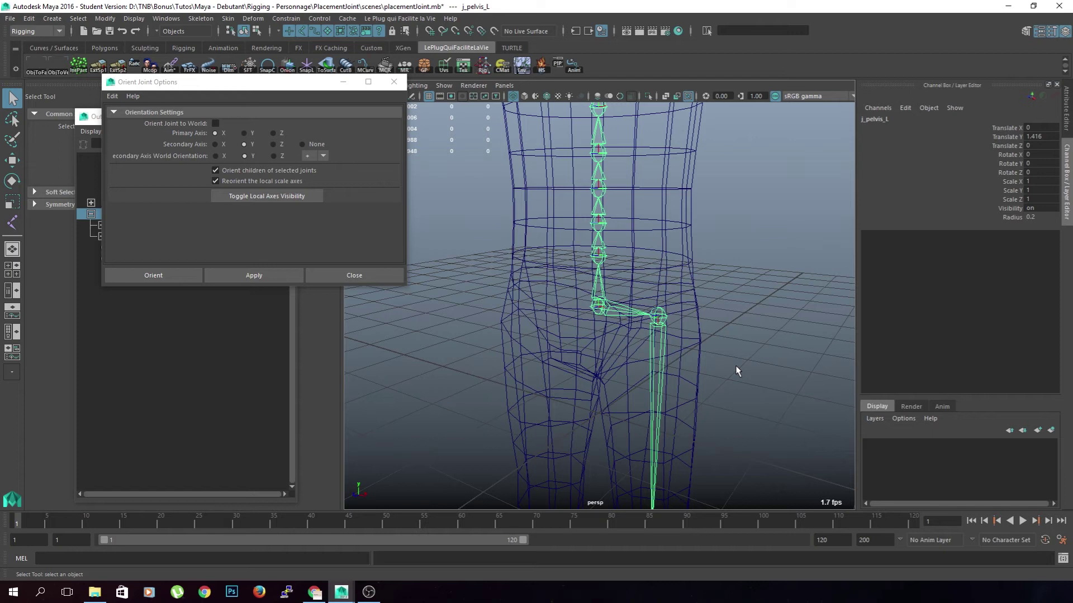
{"action": "key", "text": "f"}
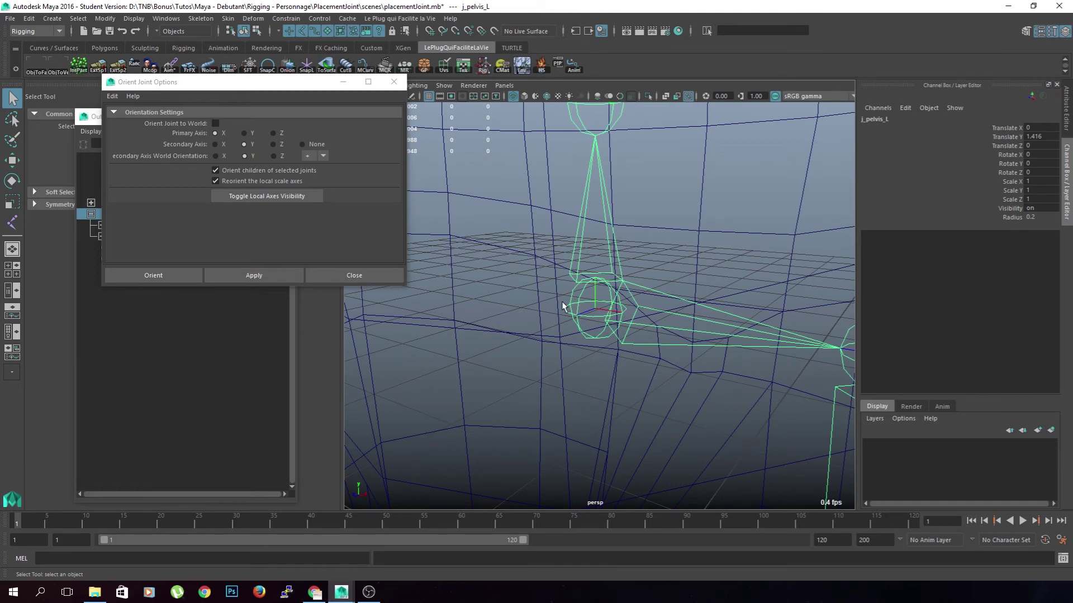
{"action": "scroll", "coordinate": [590, 325], "scroll_direction": "up", "scroll_amount": 3}
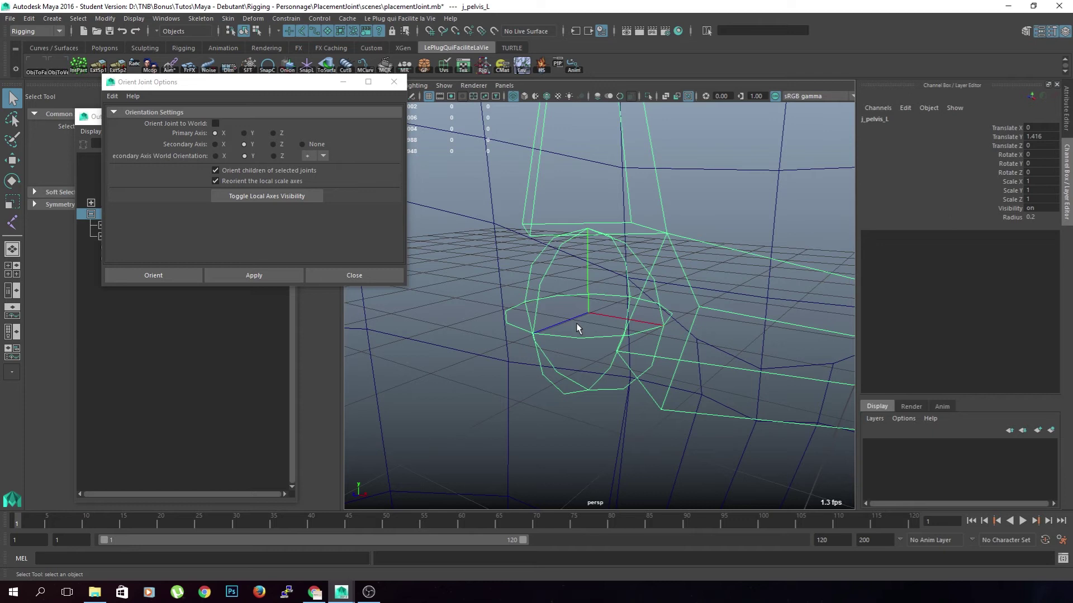
{"action": "left_click_drag", "start_coordinate": [577, 328], "coordinate": [599, 366], "text": "alt"}
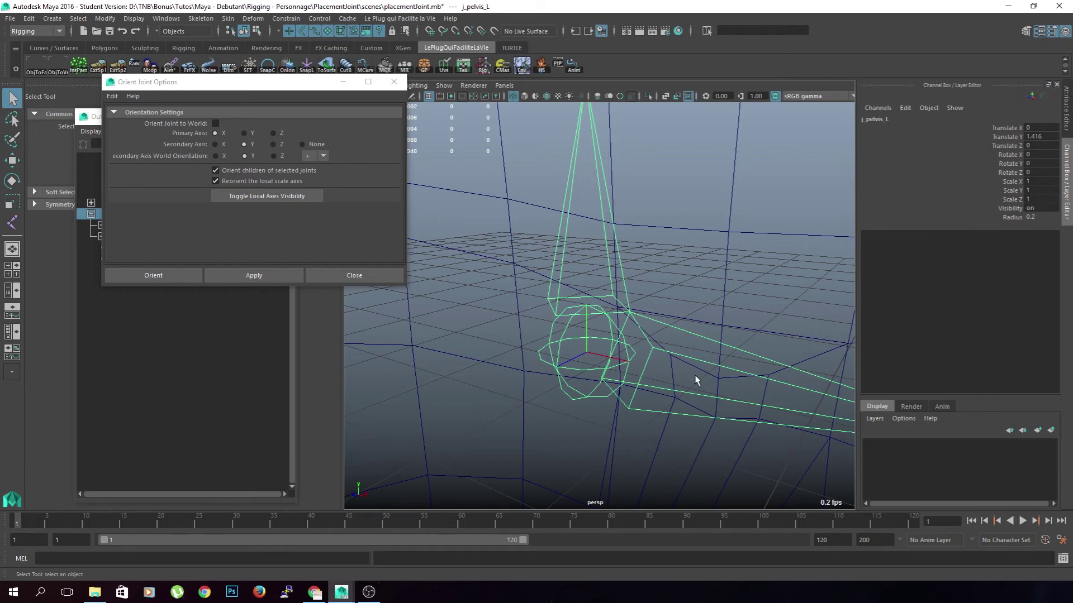
{"action": "left_click_drag", "start_coordinate": [695, 374], "coordinate": [632, 275], "text": "alt"}
Step: Select all four spine joints, from the first one above the pelvis upward, together with the chest joint
{"action": "left_click", "coordinate": [630, 278]}
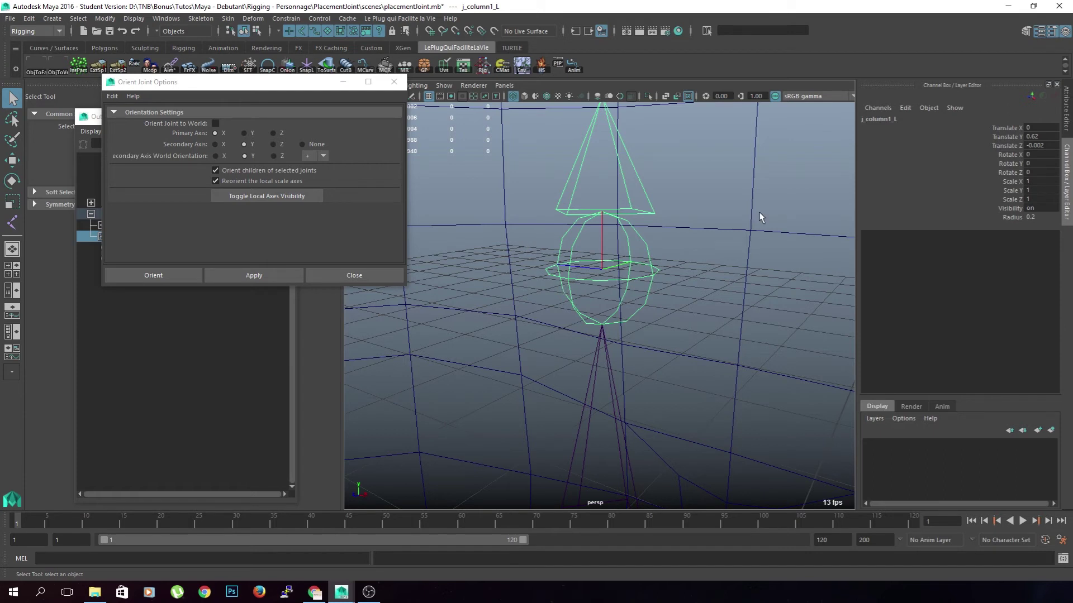
{"action": "right_click_drag", "start_coordinate": [759, 212], "coordinate": [703, 243], "text": "alt"}
{"action": "middle_click_drag", "start_coordinate": [702, 242], "coordinate": [695, 356], "text": "alt"}
{"action": "scroll", "coordinate": [694, 358], "scroll_direction": "down", "scroll_amount": 5}
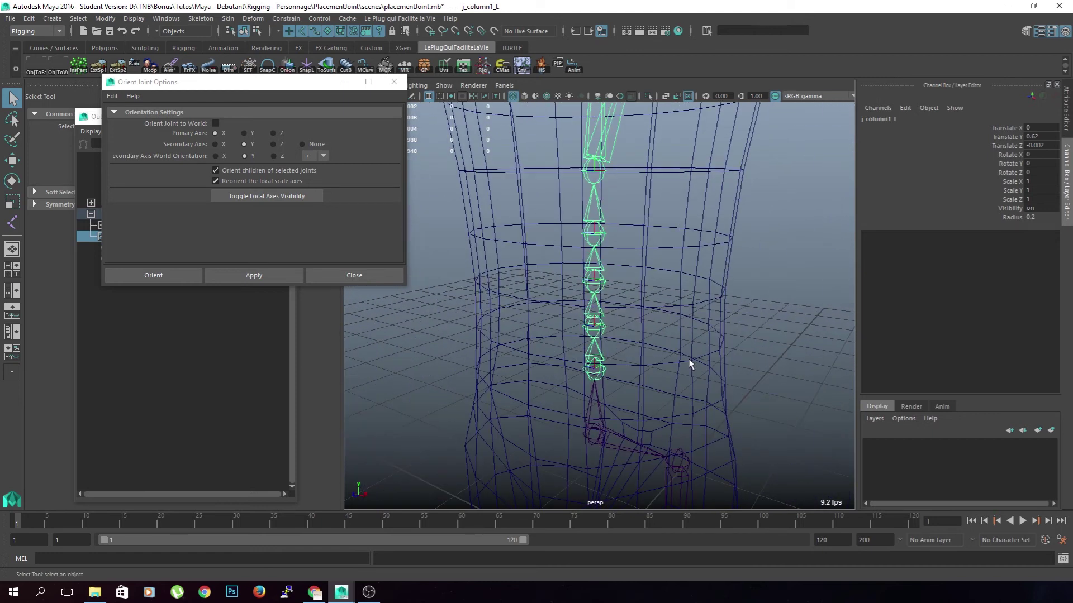
{"action": "left_click", "coordinate": [601, 326], "text": "shift"}
{"action": "left_click", "coordinate": [601, 287], "text": "shift"}
{"action": "left_click", "coordinate": [602, 237], "text": "shift"}
{"action": "middle_click_drag", "start_coordinate": [667, 220], "coordinate": [673, 260], "text": "alt"}
{"action": "left_click", "coordinate": [608, 220], "text": "shift"}
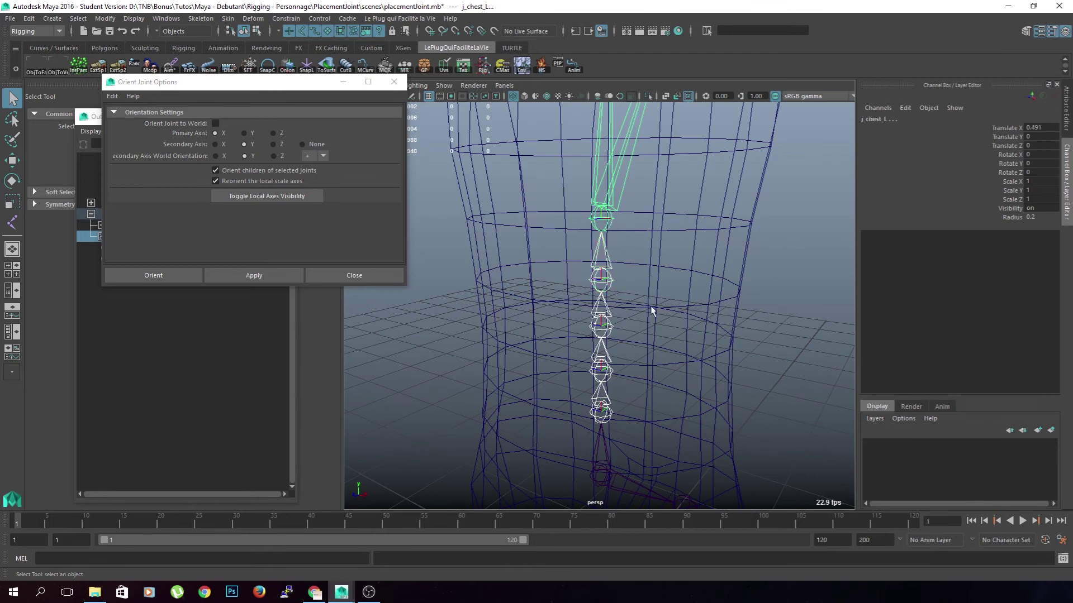
Step: Turn off orienting the children of selected joints for the joint orientation, keeping the selected spine joints in view
{"action": "left_click", "coordinate": [229, 171]}
{"action": "right_click_drag", "start_coordinate": [683, 221], "coordinate": [617, 219], "text": "alt"}
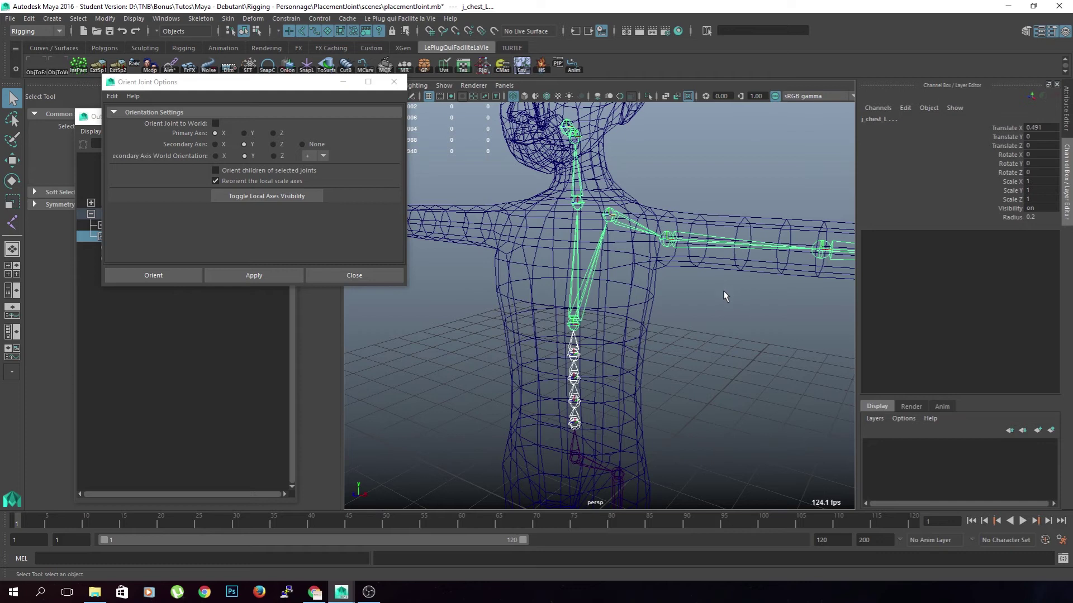
{"action": "right_click_drag", "start_coordinate": [581, 367], "coordinate": [616, 367], "text": "alt"}
{"action": "middle_click_drag", "start_coordinate": [598, 388], "coordinate": [667, 243], "text": "alt"}
{"action": "right_click_drag", "start_coordinate": [667, 243], "coordinate": [663, 243], "text": "alt"}
{"action": "middle_click_drag", "start_coordinate": [663, 243], "coordinate": [650, 233], "text": "alt"}
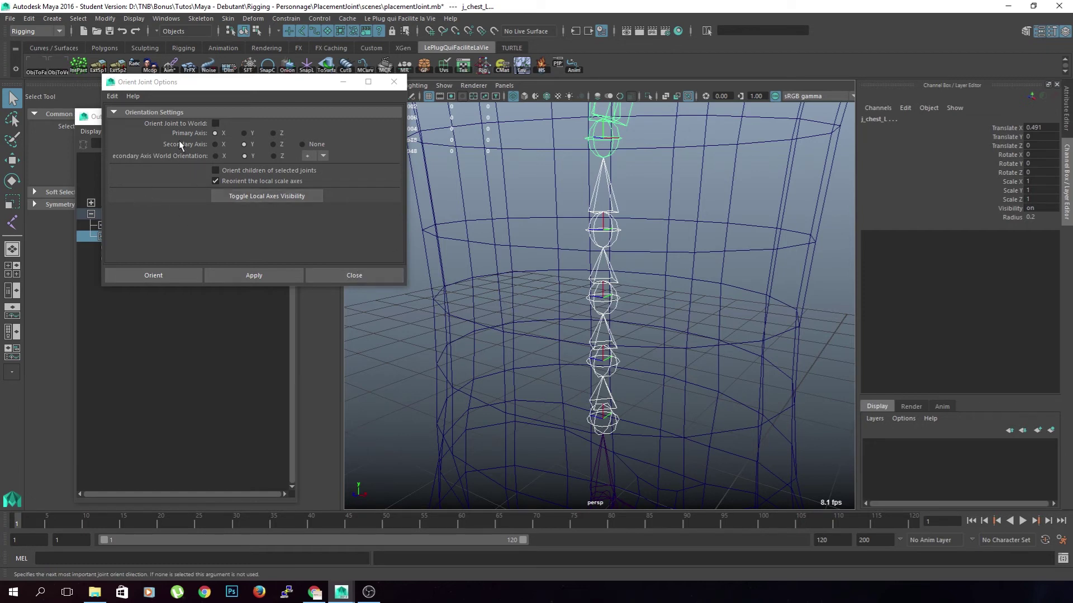
Step: Set the joint orientation's primary axis to Y, secondary axis to X and secondary axis world orientation to X
{"action": "left_click", "coordinate": [244, 133]}
{"action": "left_click", "coordinate": [272, 144]}
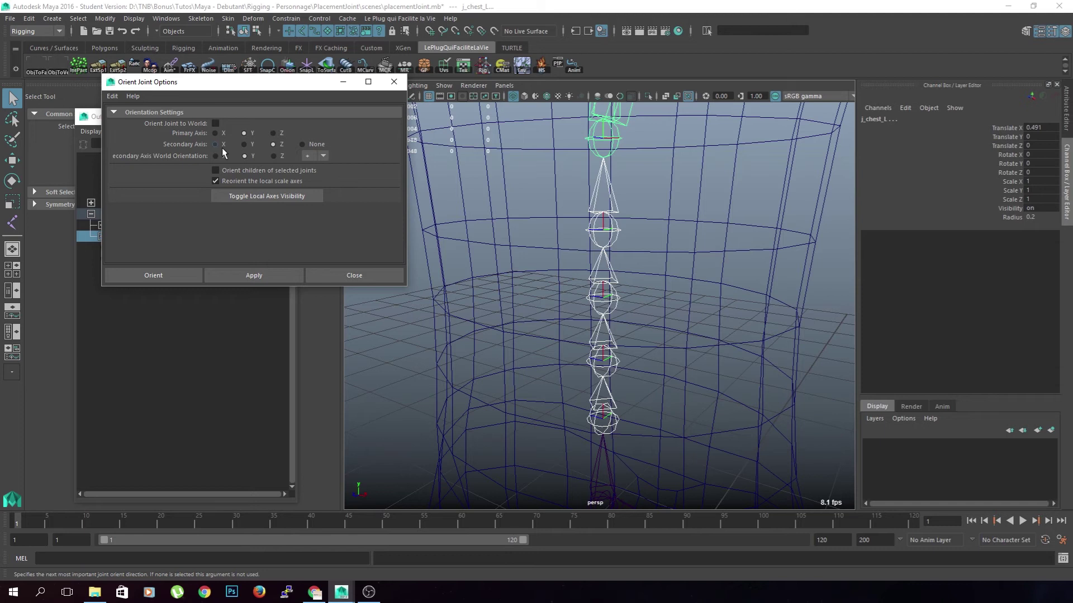
{"action": "left_click", "coordinate": [216, 143]}
{"action": "left_click_drag", "start_coordinate": [102, 165], "coordinate": [83, 167]}
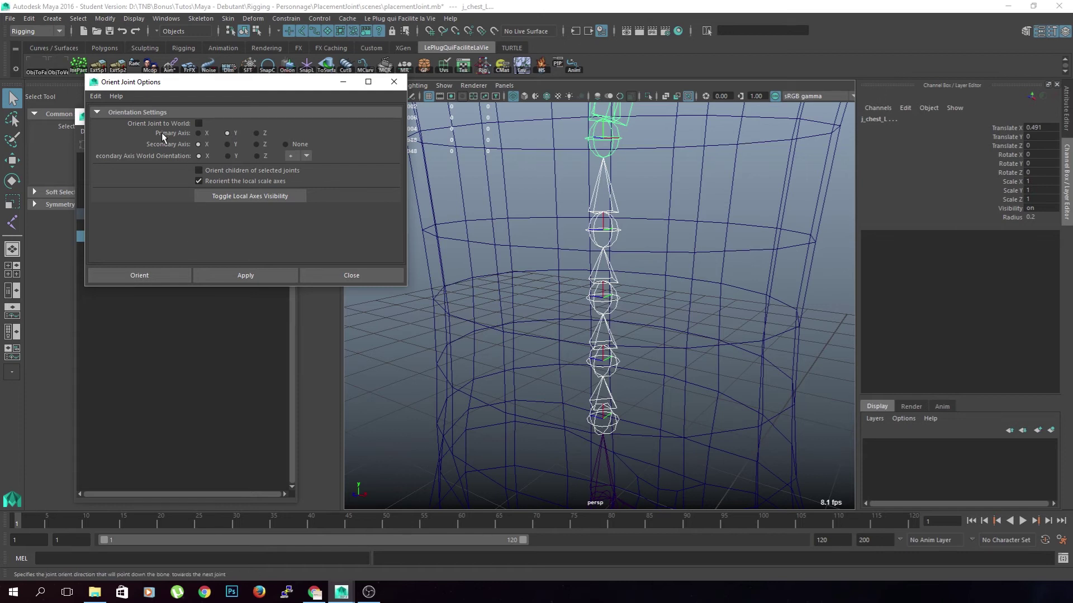
{"action": "scroll", "coordinate": [528, 382], "scroll_direction": "up", "scroll_amount": 3}
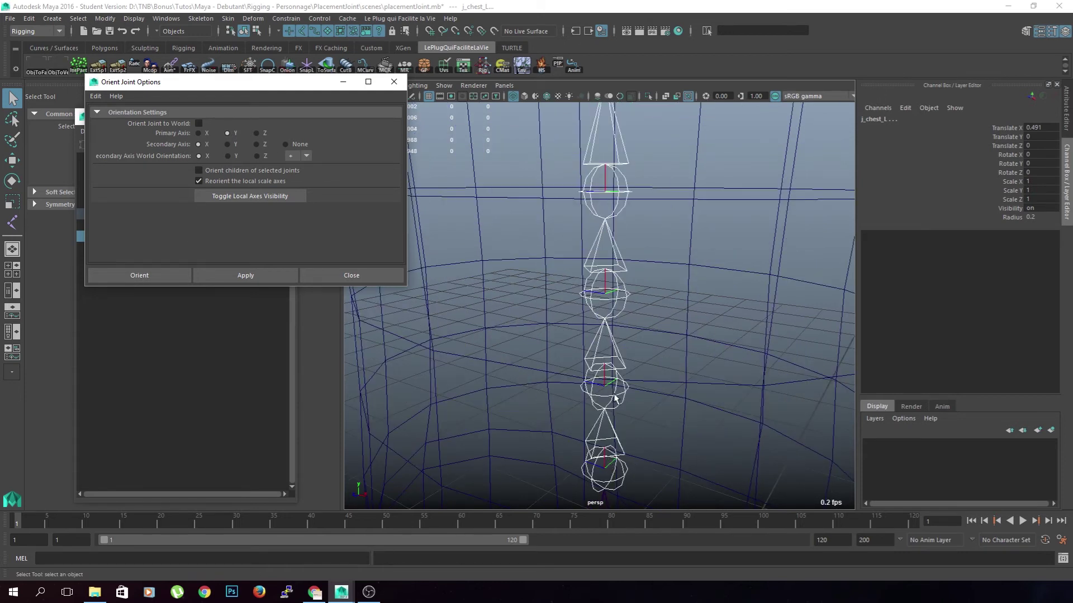
Step: Examine the local axes of the selected spine joints from several sides against the world axes
{"action": "middle_click_drag", "start_coordinate": [638, 427], "coordinate": [624, 405], "text": "alt"}
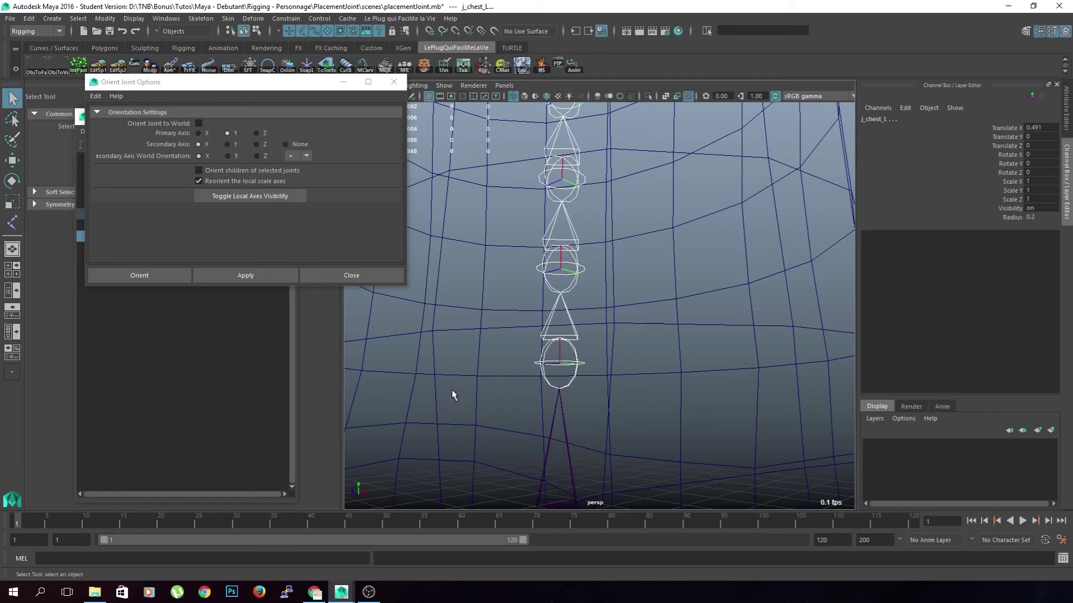
{"action": "left_click_drag", "start_coordinate": [586, 359], "coordinate": [625, 367], "text": "alt"}
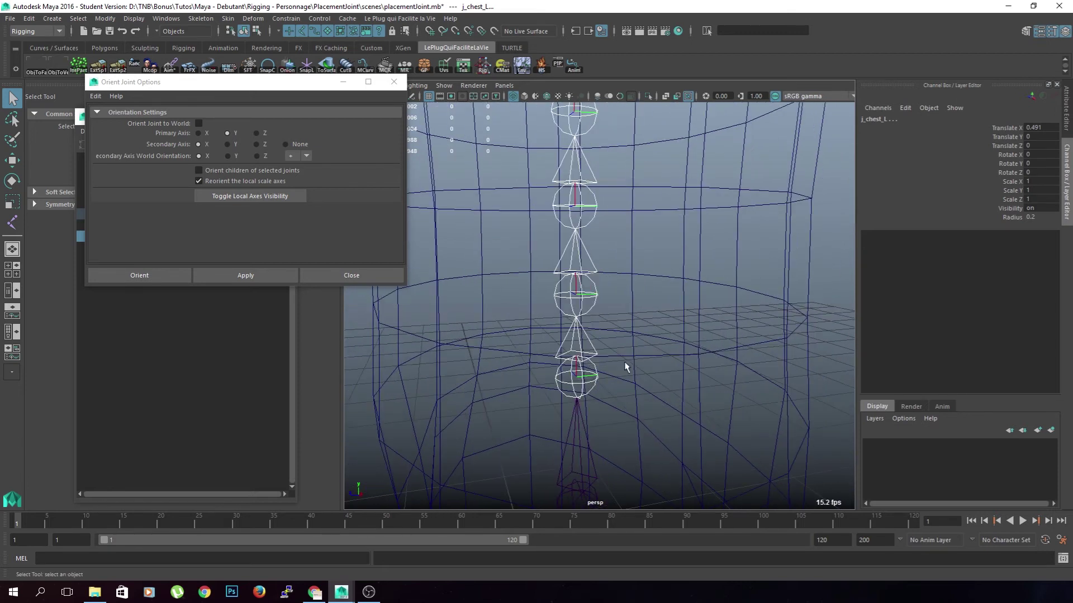
{"action": "scroll", "coordinate": [626, 367], "scroll_direction": "up", "scroll_amount": 5}
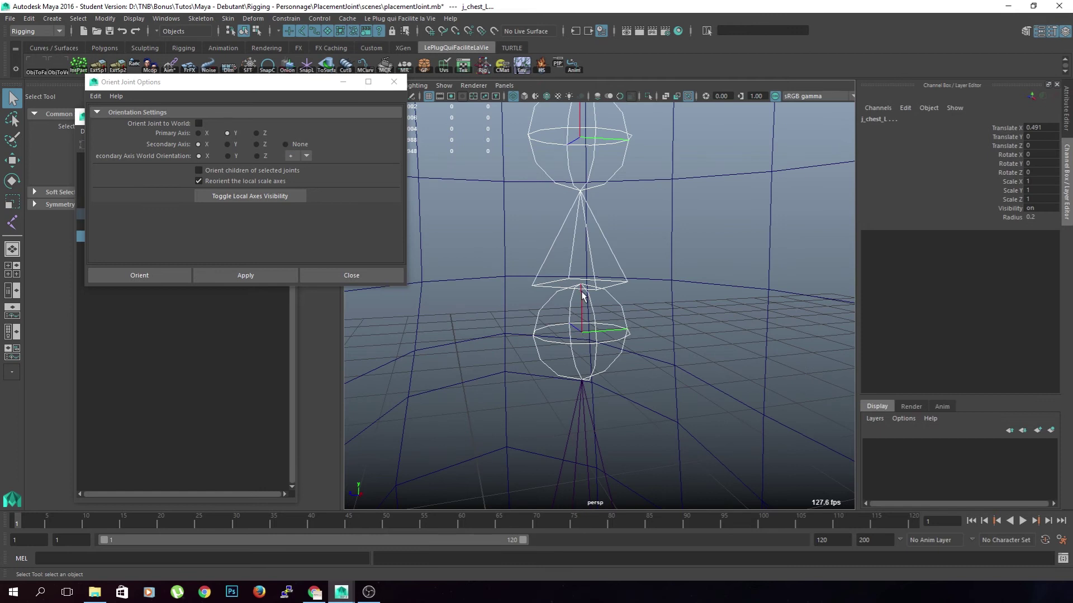
{"action": "scroll", "coordinate": [582, 296], "scroll_direction": "down", "scroll_amount": 3}
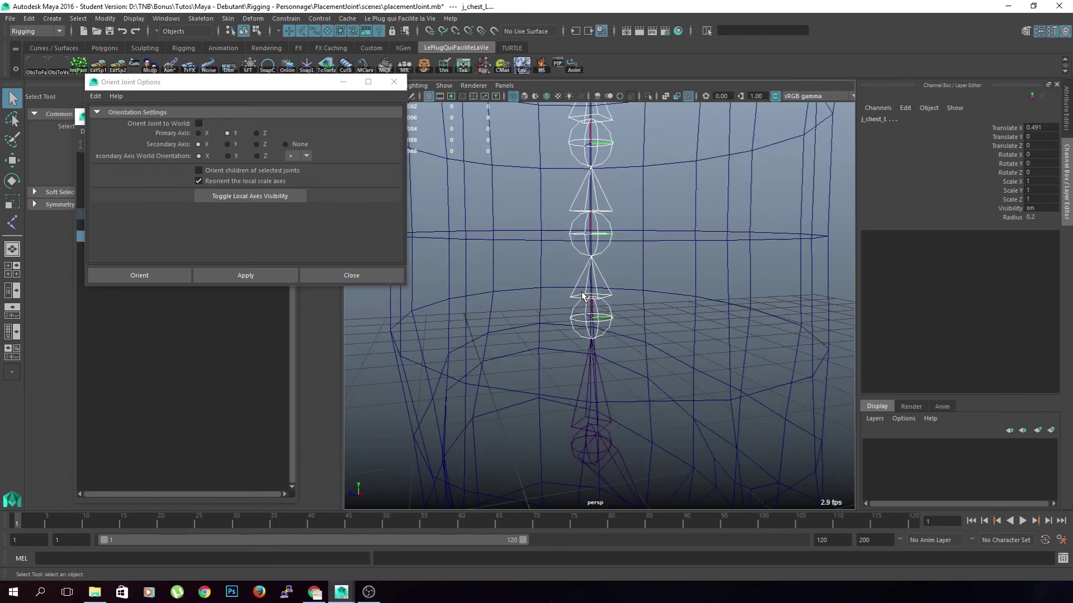
{"action": "scroll", "coordinate": [595, 294], "scroll_direction": "up", "scroll_amount": 3}
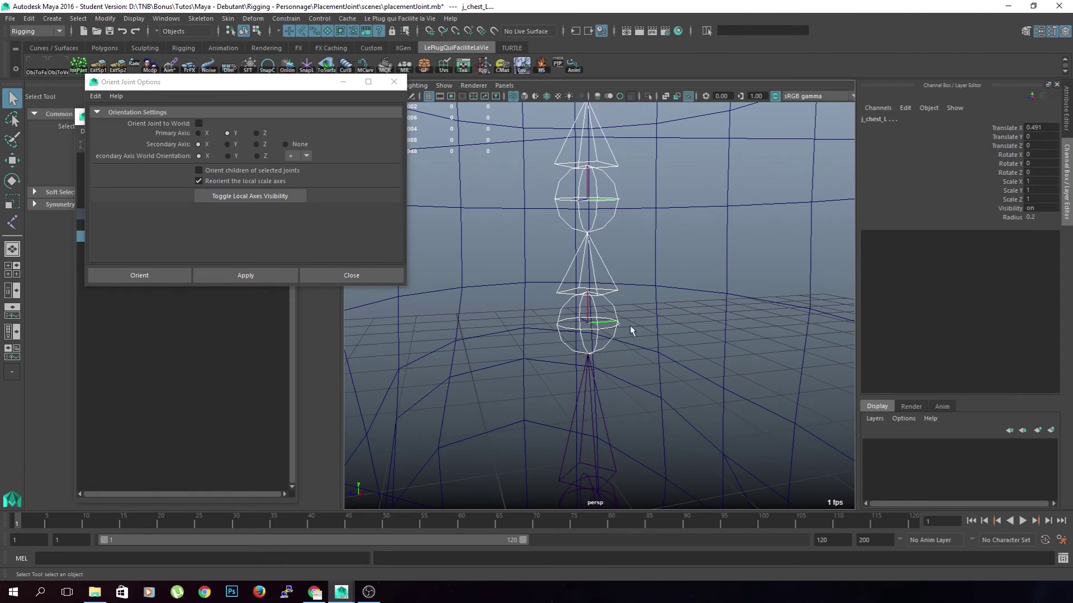
{"action": "left_click_drag", "start_coordinate": [482, 377], "coordinate": [782, 361], "text": "alt"}
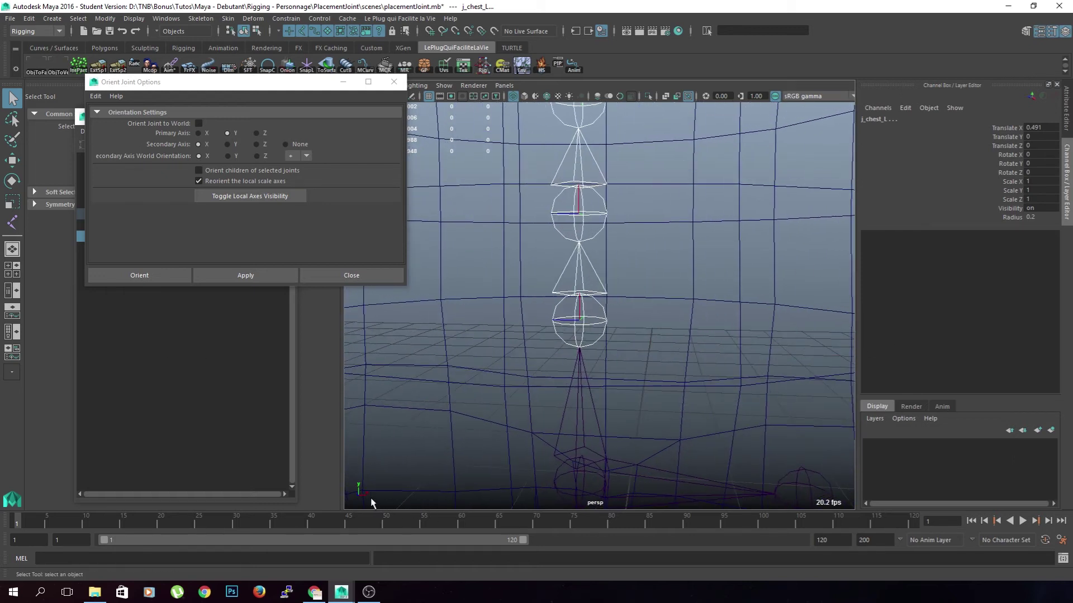
{"action": "left_click_drag", "start_coordinate": [617, 385], "coordinate": [577, 359], "text": "alt"}
{"action": "left_click_drag", "start_coordinate": [483, 356], "coordinate": [677, 333], "text": "alt"}
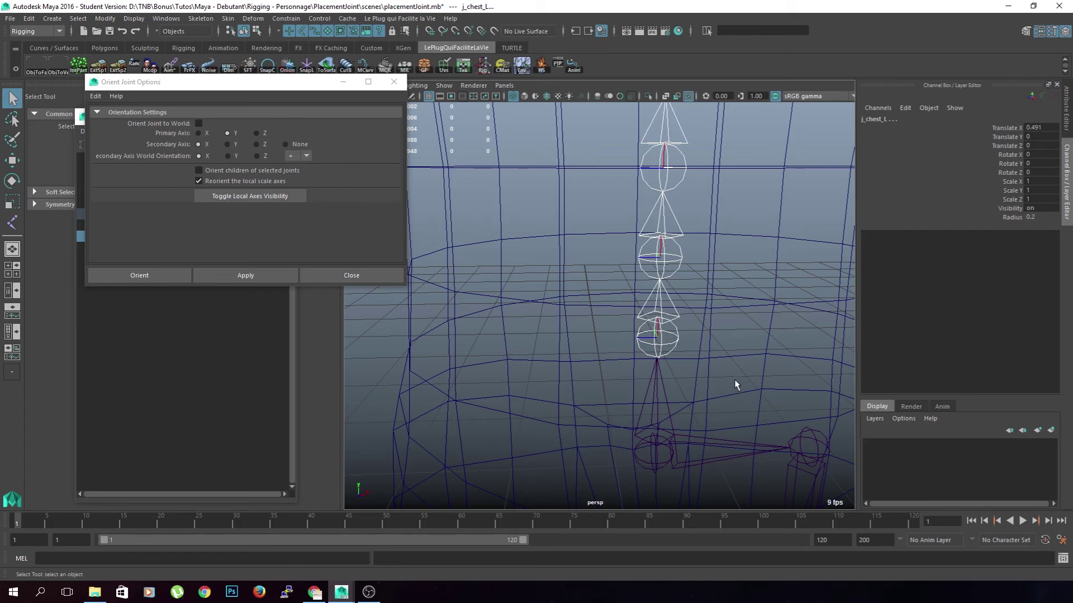
{"action": "scroll", "coordinate": [735, 384], "scroll_direction": "up", "scroll_amount": 5}
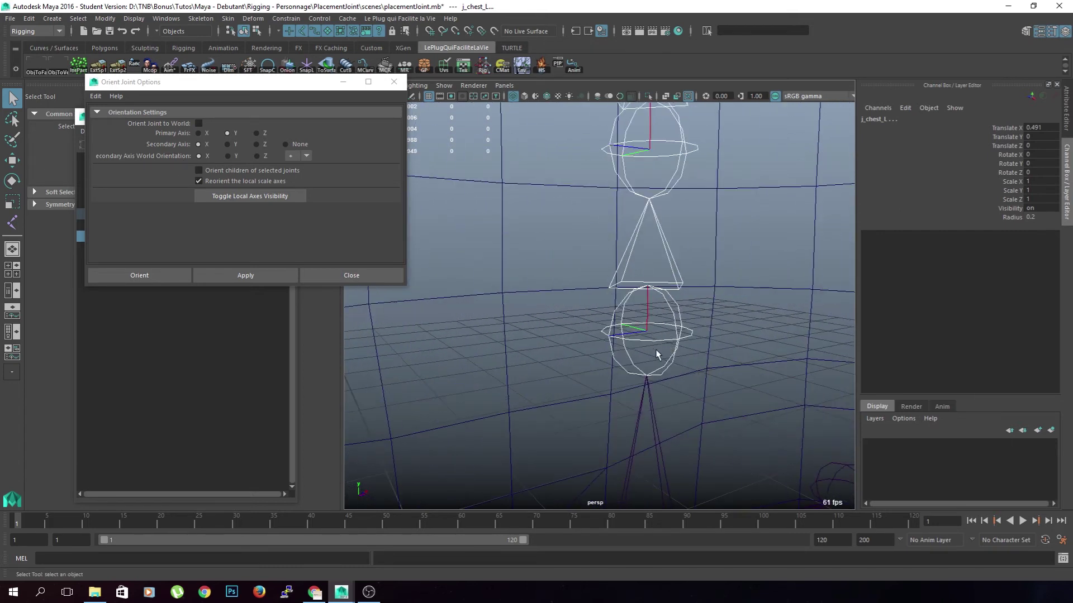
{"action": "left_click_drag", "start_coordinate": [474, 472], "coordinate": [433, 474], "text": "alt"}
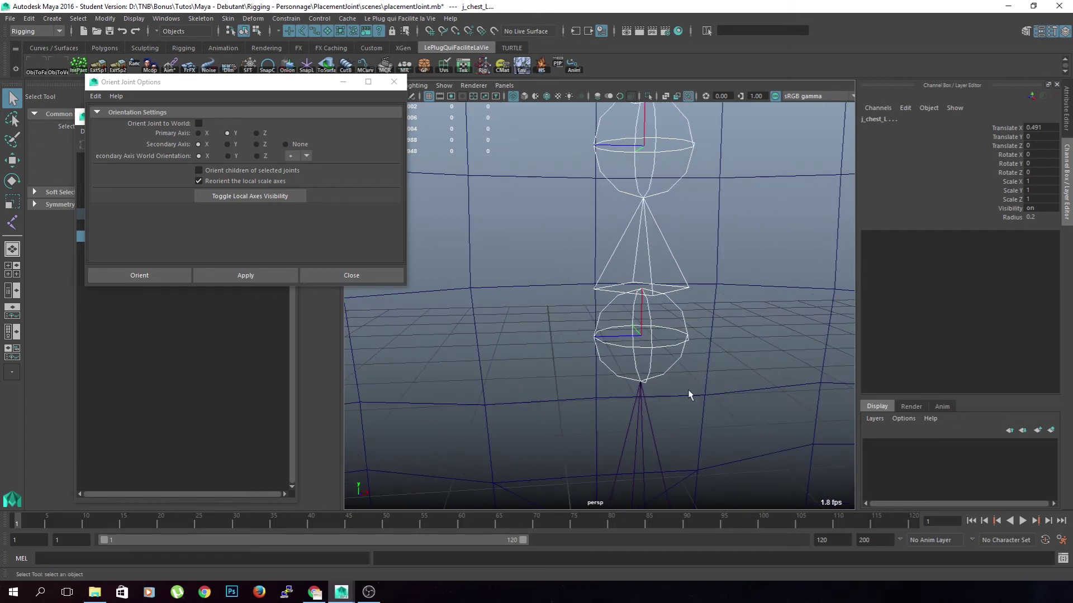
{"action": "left_click_drag", "start_coordinate": [688, 390], "coordinate": [679, 404], "text": "alt"}
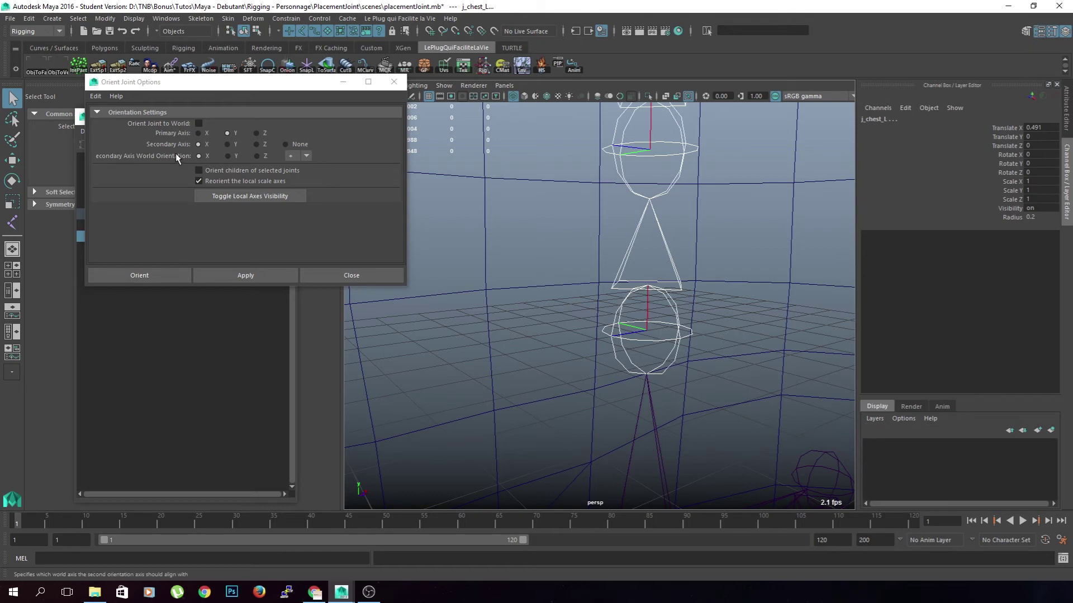
Step: Orient the selected spine joints with the secondary axis world orientation set to positive X
{"action": "left_click", "coordinate": [307, 156]}
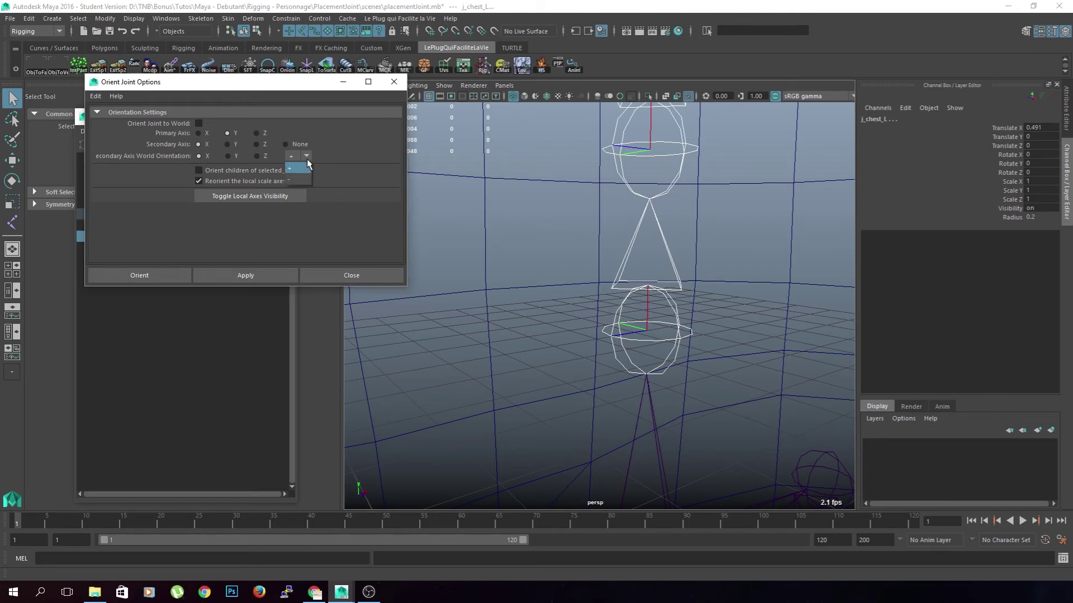
{"action": "left_click", "coordinate": [298, 168]}
{"action": "scroll", "coordinate": [740, 383], "scroll_direction": "down", "scroll_amount": 2}
{"action": "left_click", "coordinate": [171, 273]}
{"action": "scroll", "coordinate": [693, 363], "scroll_direction": "up", "scroll_amount": 2}
{"action": "scroll", "coordinate": [693, 349], "scroll_direction": "up", "scroll_amount": 2}
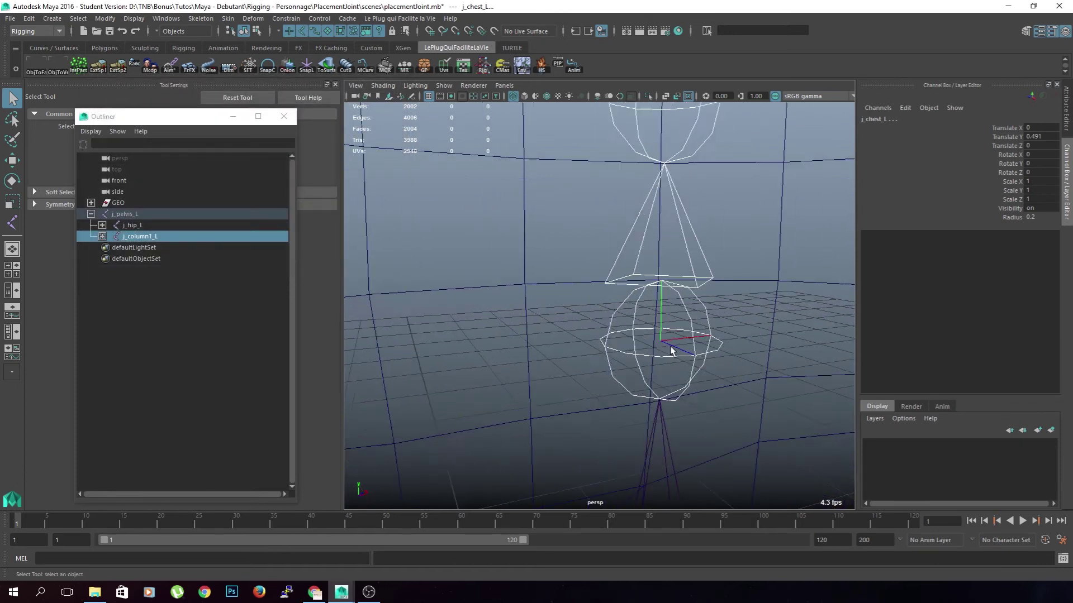
{"action": "middle_click_drag", "start_coordinate": [659, 347], "coordinate": [644, 337], "text": "alt"}
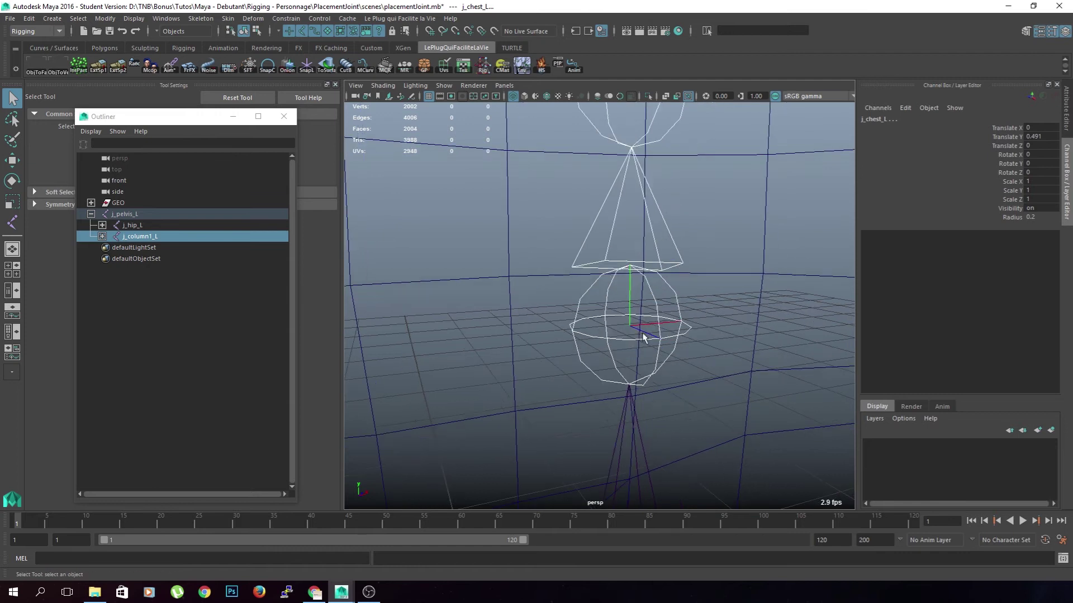
{"action": "left_click_drag", "start_coordinate": [715, 374], "coordinate": [633, 359], "text": "alt"}
Step: Test-rotate the pelvis and spine by about 32 degrees around X, undo the rotation and clear the selection
{"action": "left_click", "coordinate": [619, 352]}
{"action": "key", "text": "e"}
{"action": "scroll", "coordinate": [645, 386], "scroll_direction": "down", "scroll_amount": 4}
{"action": "key", "text": "ctrl+z"}
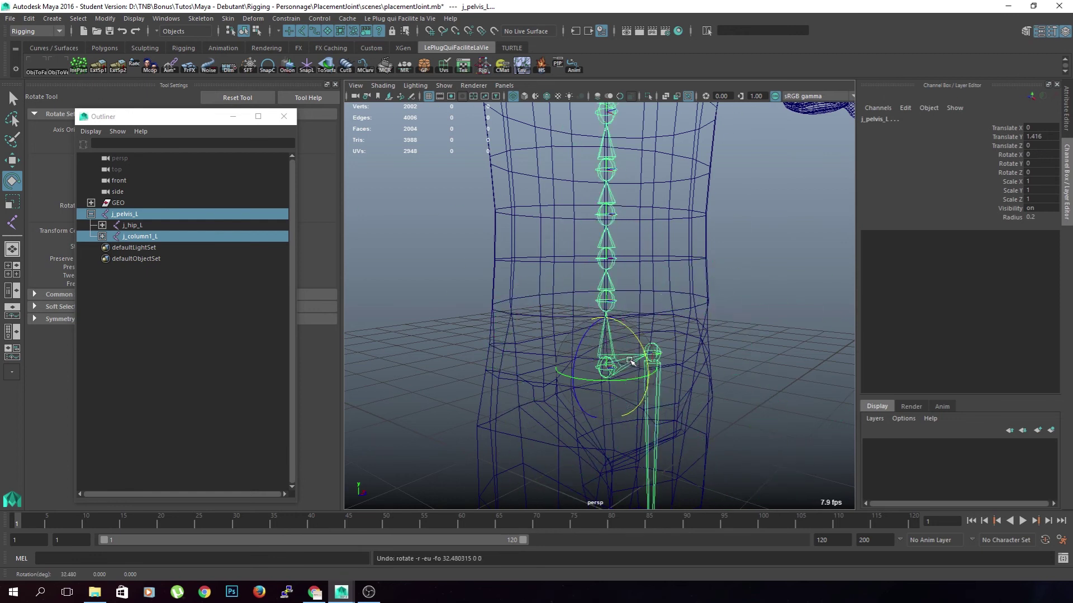
{"action": "left_click", "coordinate": [725, 312]}
{"action": "scroll", "coordinate": [637, 337], "scroll_direction": "up", "scroll_amount": 8}
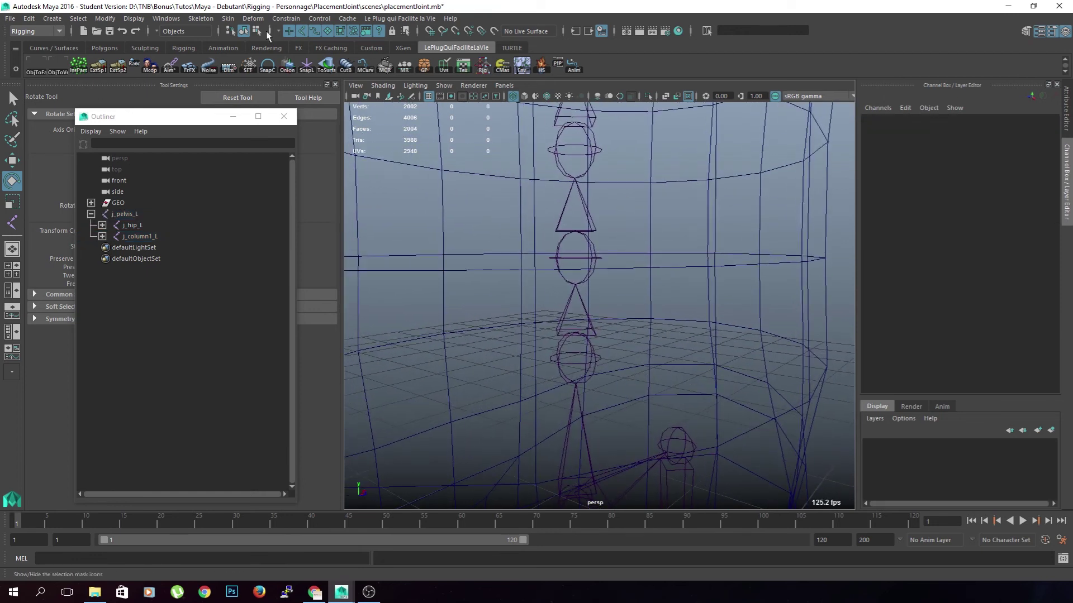
Step: Reopen the Orient Joint options, place the dialog clear of its surroundings and select the first spine joint above the pelvis
{"action": "left_click", "coordinate": [201, 18]}
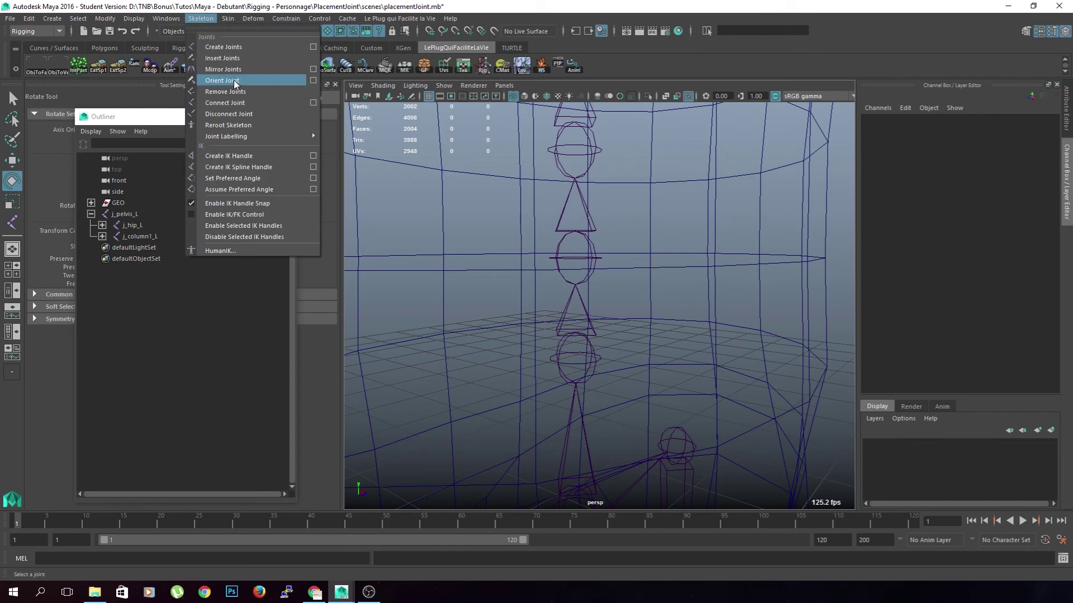
{"action": "left_click", "coordinate": [312, 81]}
{"action": "left_click_drag", "start_coordinate": [242, 84], "coordinate": [249, 173]}
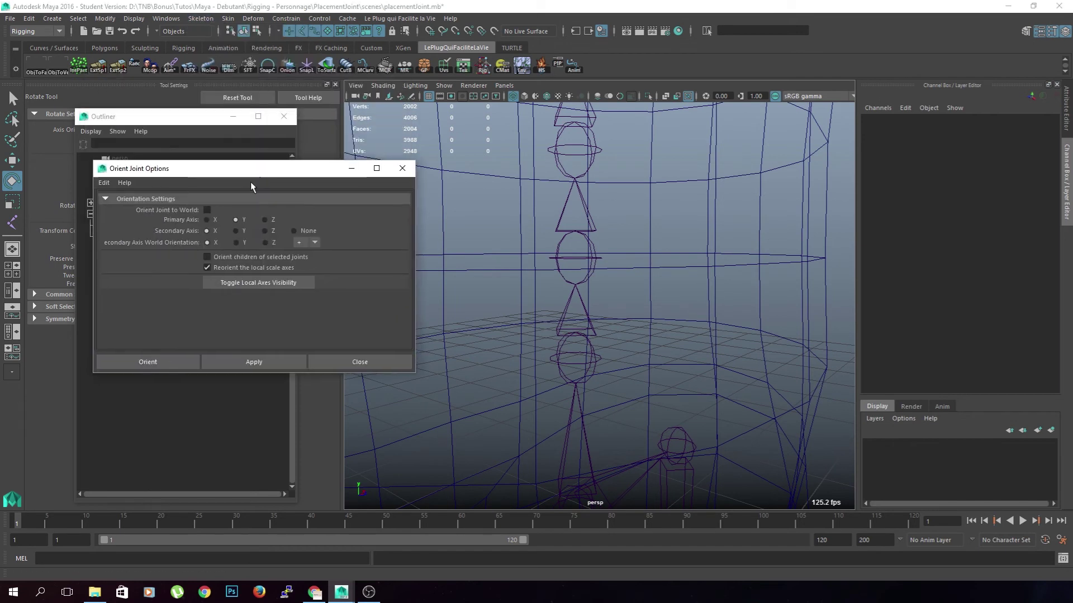
{"action": "scroll", "coordinate": [562, 378], "scroll_direction": "up", "scroll_amount": 3}
{"action": "left_click", "coordinate": [587, 363]}
{"action": "middle_click_drag", "start_coordinate": [591, 416], "coordinate": [628, 409], "text": "alt"}
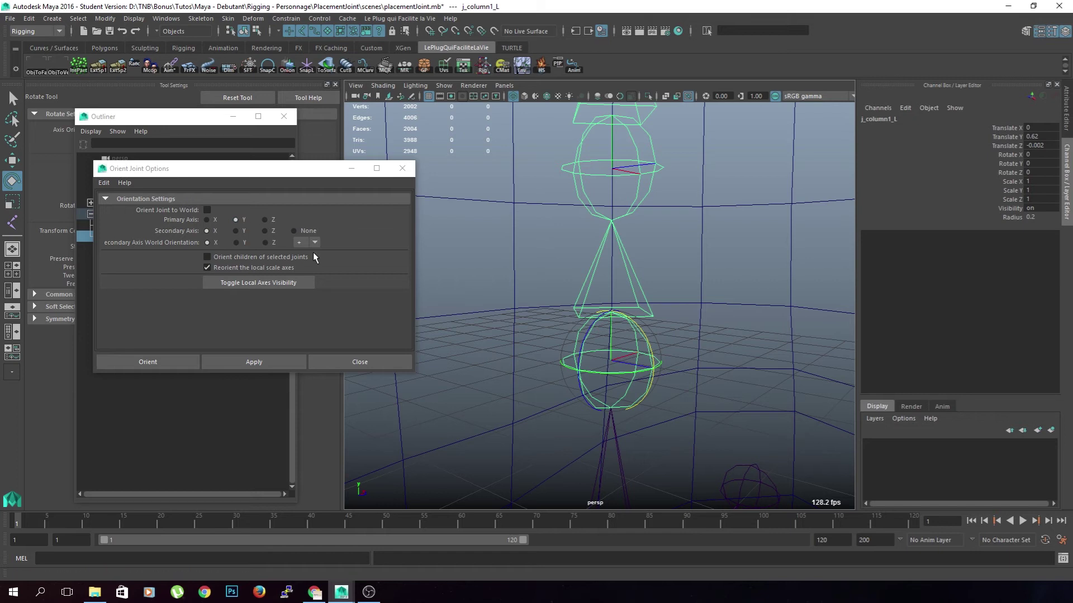
Step: Select the pelvis joint and the hip joint in turn and examine their axes against the direction of their bones
{"action": "left_click_drag", "start_coordinate": [569, 385], "coordinate": [522, 391], "text": "alt"}
{"action": "middle_click_drag", "start_coordinate": [531, 436], "coordinate": [562, 232], "text": "alt"}
{"action": "left_click_drag", "start_coordinate": [562, 233], "coordinate": [521, 250], "text": "alt"}
{"action": "left_click", "coordinate": [583, 218]}
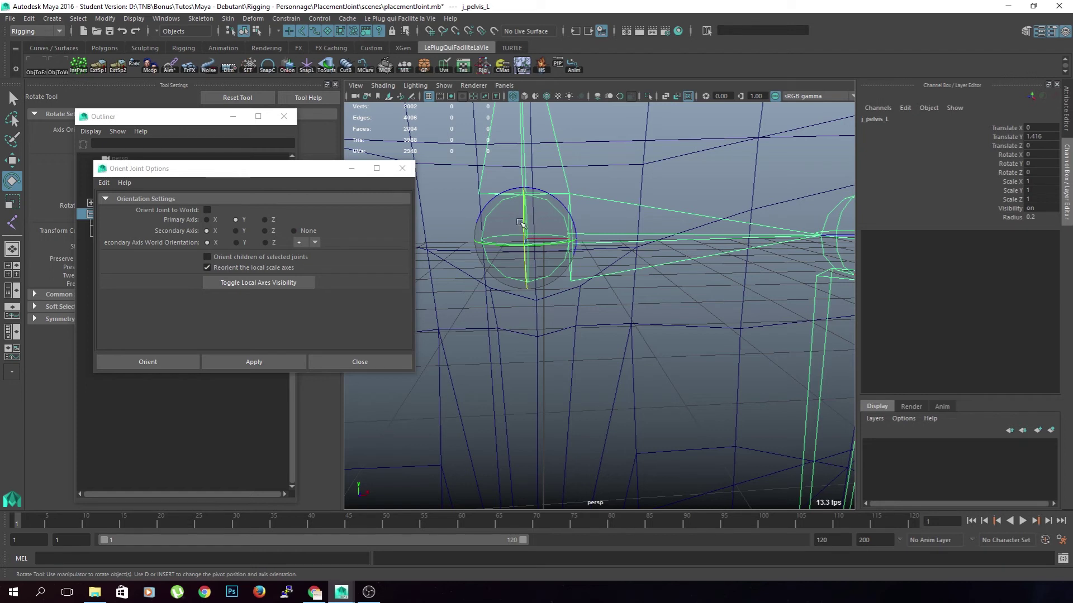
{"action": "left_click_drag", "start_coordinate": [729, 289], "coordinate": [572, 293], "text": "alt"}
{"action": "left_click", "coordinate": [265, 222]}
{"action": "left_click_drag", "start_coordinate": [736, 384], "coordinate": [606, 357], "text": "alt"}
{"action": "left_click", "coordinate": [654, 255]}
{"action": "scroll", "coordinate": [692, 302], "scroll_direction": "up", "scroll_amount": 5}
{"action": "left_click_drag", "start_coordinate": [701, 313], "coordinate": [652, 279], "text": "alt"}
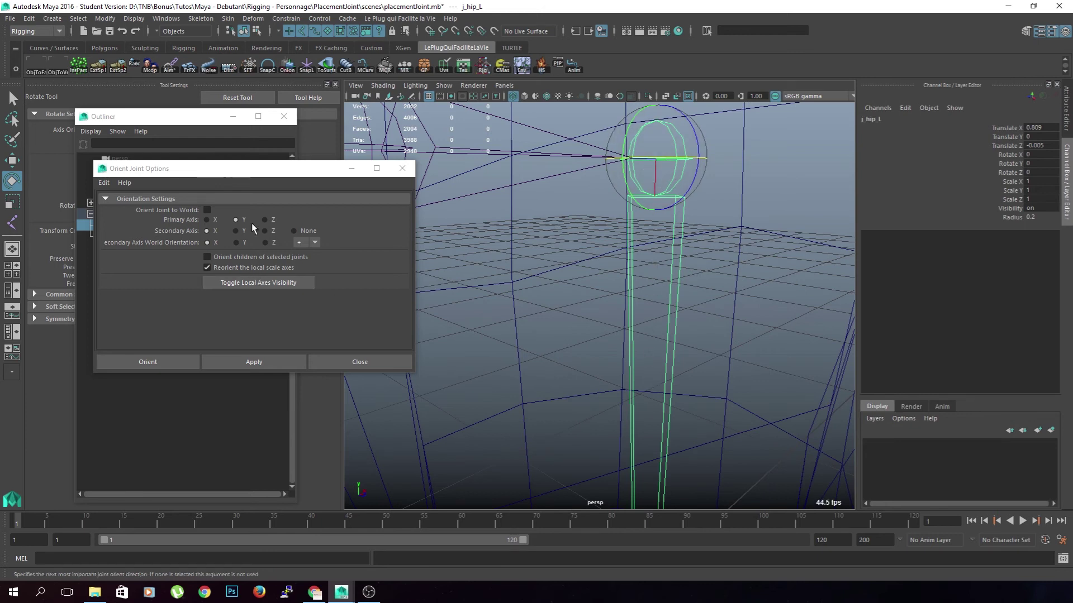
{"action": "left_click_drag", "start_coordinate": [704, 297], "coordinate": [615, 200], "text": "alt"}
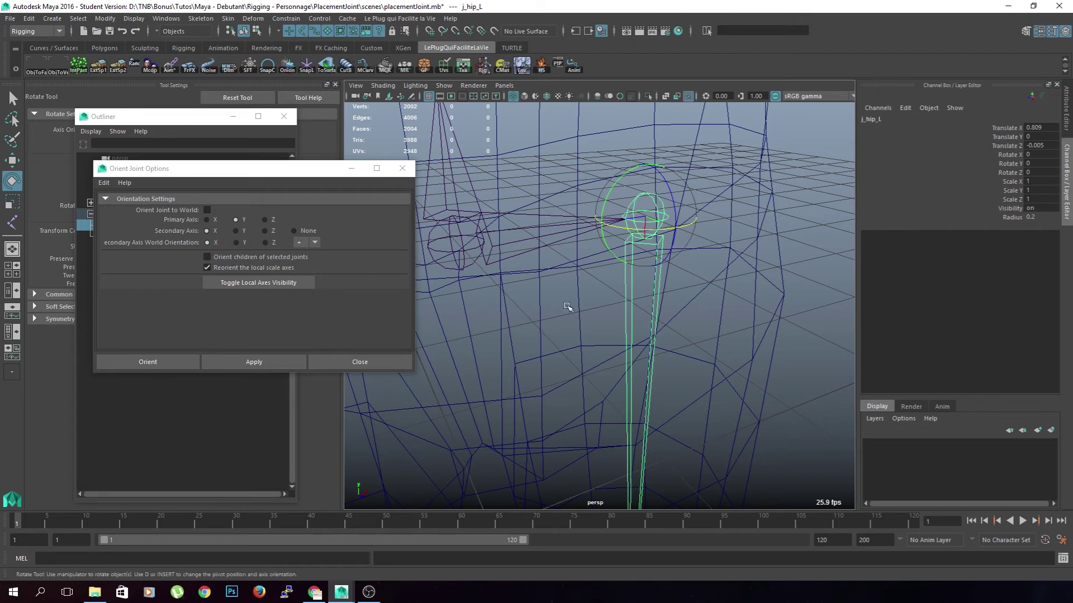
Step: Create a polygon cylinder, move it about 4.17 units along X beside the character and rotate it about 146 degrees around X
{"action": "left_click", "coordinate": [796, 358]}
{"action": "right_click_drag", "start_coordinate": [796, 358], "coordinate": [663, 354], "text": "alt"}
{"action": "left_click_drag", "start_coordinate": [663, 354], "coordinate": [730, 335], "text": "alt"}
{"action": "right_click", "coordinate": [728, 333], "text": "shift"}
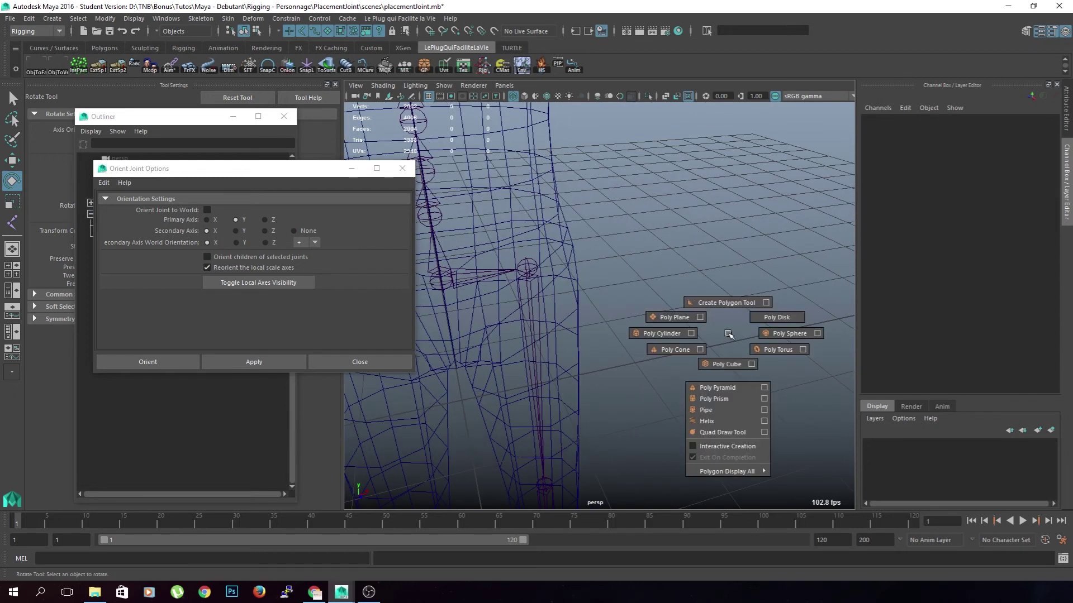
{"action": "left_click", "coordinate": [662, 333]}
{"action": "scroll", "coordinate": [659, 383], "scroll_direction": "down", "scroll_amount": 3}
{"action": "key", "text": "w"}
{"action": "left_click_drag", "start_coordinate": [592, 341], "coordinate": [699, 363]}
{"action": "key", "text": "e"}
{"action": "left_click_drag", "start_coordinate": [667, 321], "coordinate": [675, 426]}
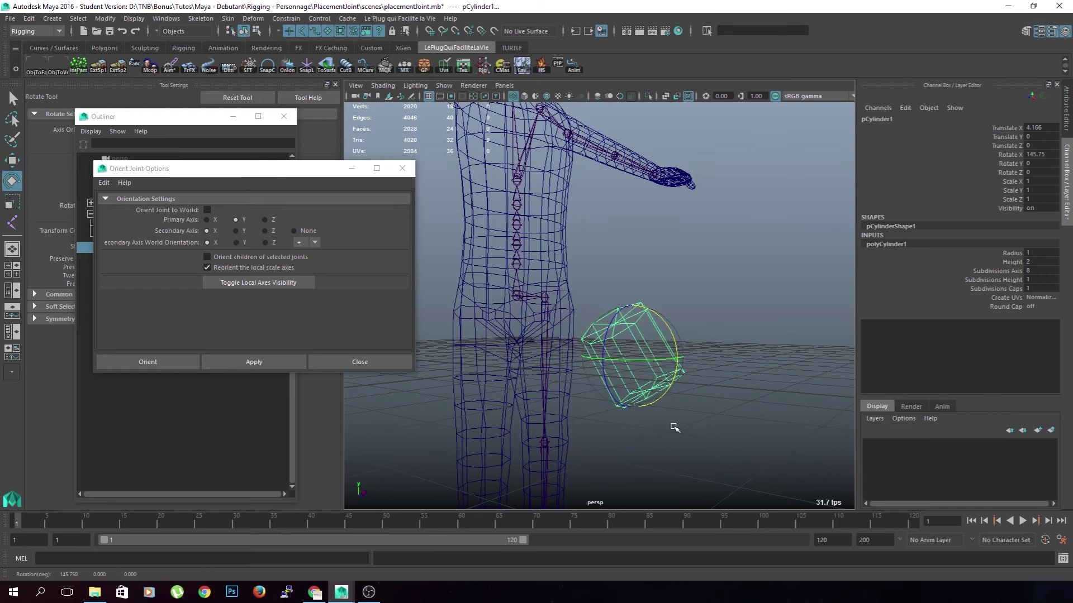
Step: Set the Rotate tool's axis orientation to Object and rotate the cylinder to about 71, -55 and 118 degrees in X, Y and Z
{"action": "left_click", "coordinate": [147, 117]}
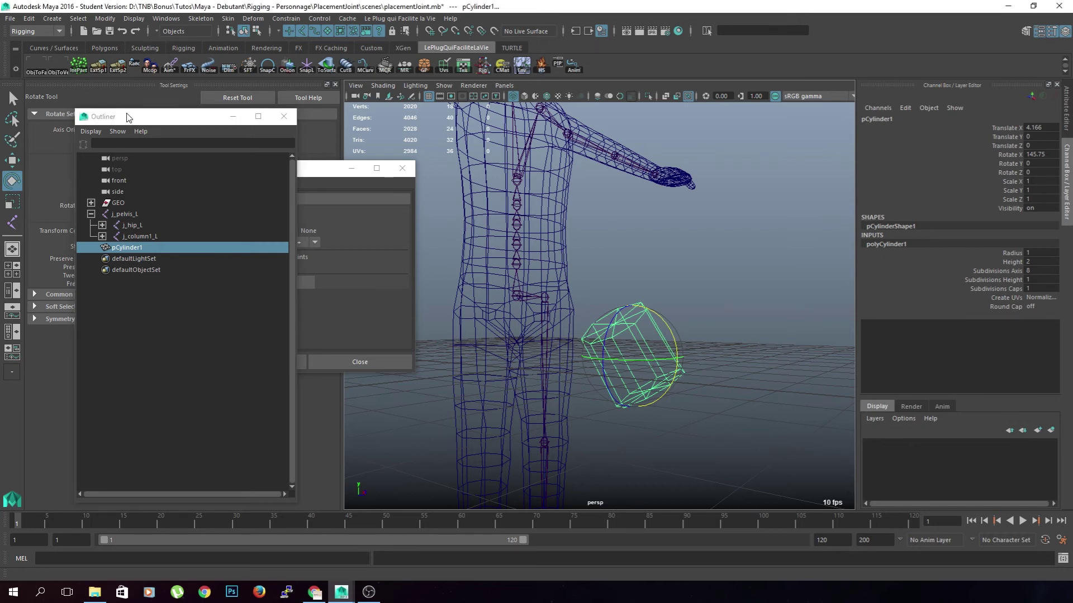
{"action": "left_click_drag", "start_coordinate": [129, 118], "coordinate": [339, 131]}
{"action": "left_click", "coordinate": [134, 129]}
{"action": "left_click", "coordinate": [134, 144]}
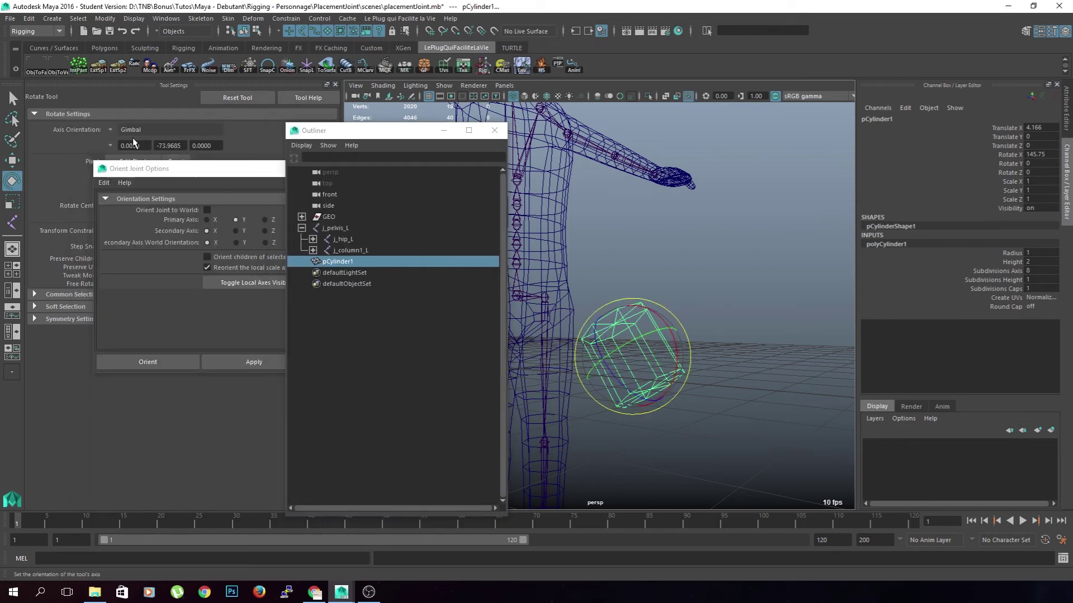
{"action": "left_click_drag", "start_coordinate": [733, 322], "coordinate": [621, 347], "text": "alt"}
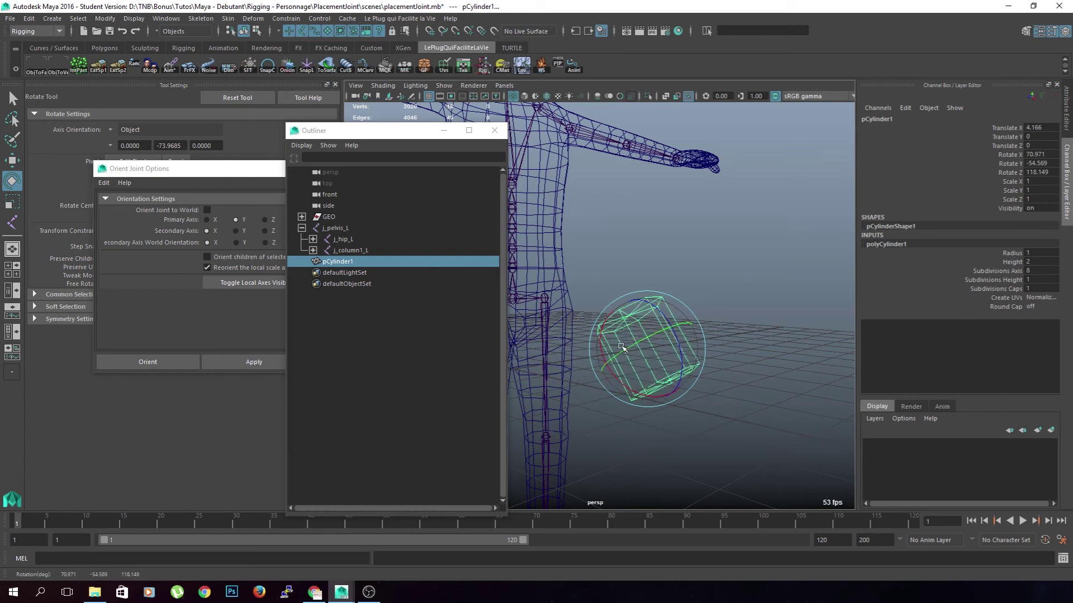
Step: Reselect the cylinder in object mode with the Move tool, set the tool's axis orientation to Object and examine the cylinder's own axes
{"action": "left_click", "coordinate": [12, 140]}
{"action": "left_click", "coordinate": [13, 161]}
{"action": "right_click", "coordinate": [691, 307]}
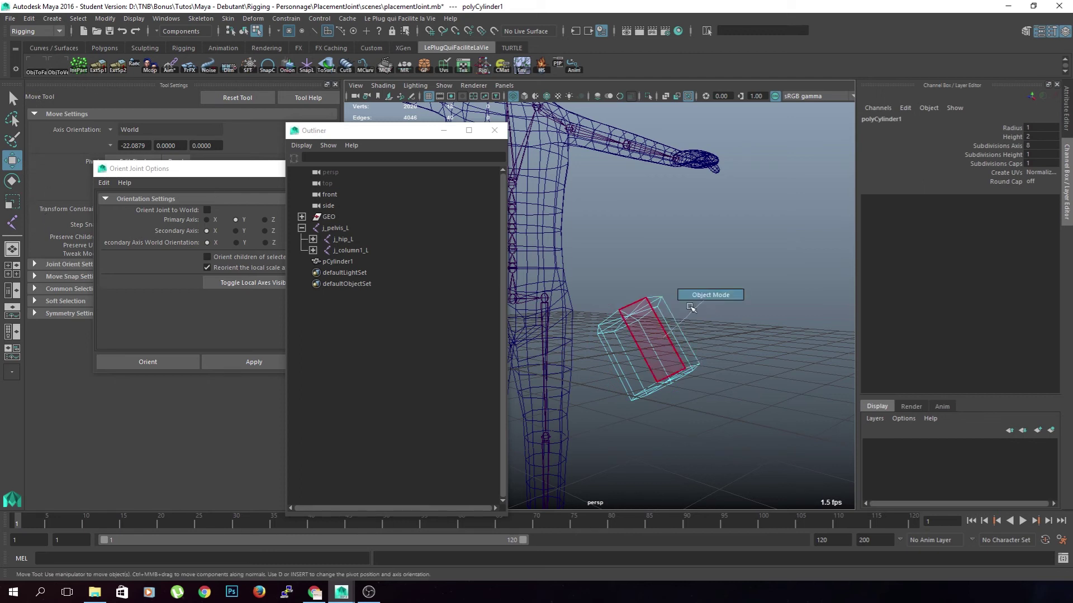
{"action": "left_click", "coordinate": [710, 295]}
{"action": "left_click", "coordinate": [659, 307]}
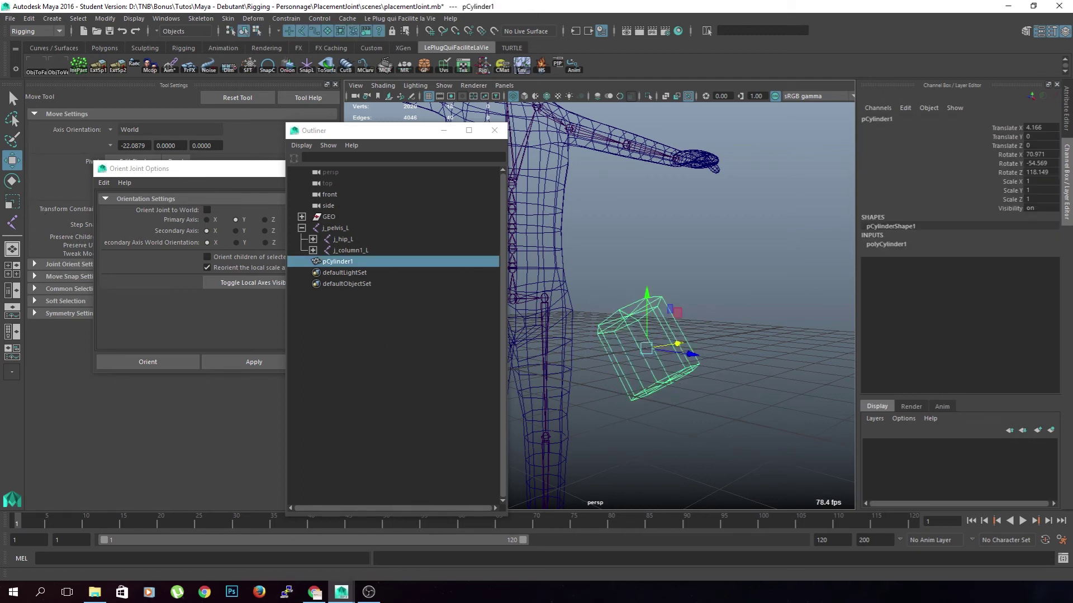
{"action": "left_click", "coordinate": [168, 129]}
{"action": "left_click", "coordinate": [134, 146]}
{"action": "left_click_drag", "start_coordinate": [673, 325], "coordinate": [754, 375], "text": "alt"}
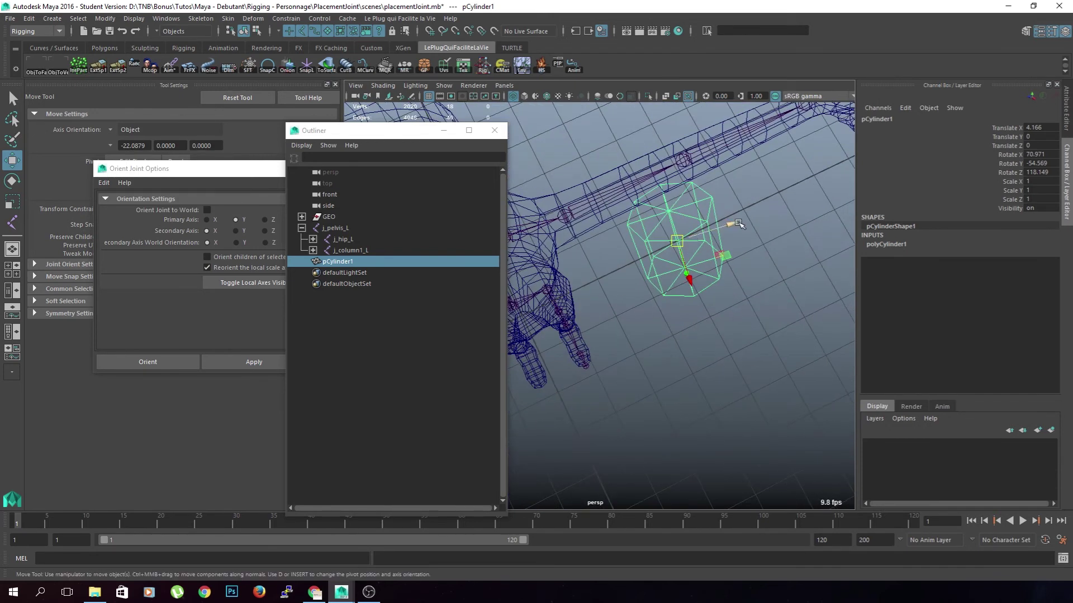
{"action": "left_click_drag", "start_coordinate": [715, 400], "coordinate": [671, 335], "text": "alt"}
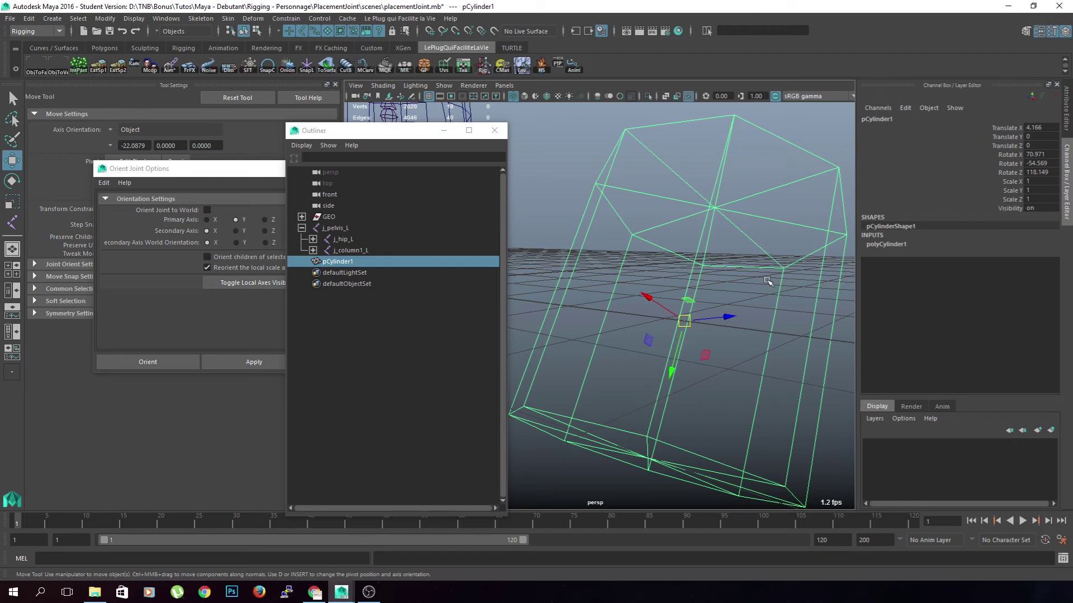
Step: Delete the test cylinder and return to the character's hips
{"action": "key", "text": "Delete"}
{"action": "left_click_drag", "start_coordinate": [714, 343], "coordinate": [668, 387], "text": "alt"}
{"action": "right_click_drag", "start_coordinate": [668, 388], "coordinate": [743, 416], "text": "alt"}
{"action": "middle_click_drag", "start_coordinate": [742, 417], "coordinate": [652, 314], "text": "alt"}
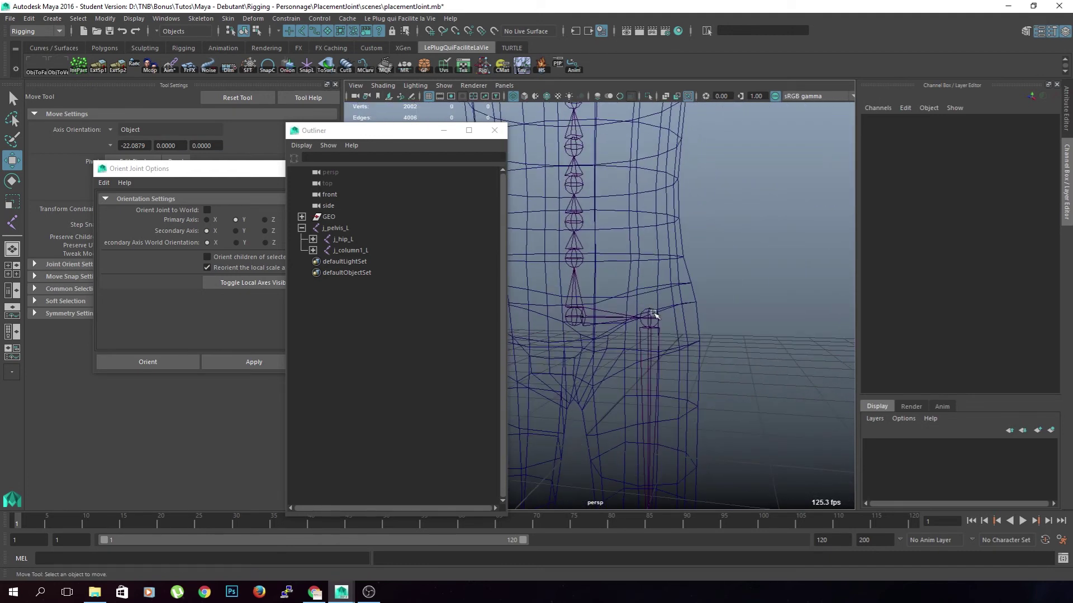
Step: Select the hip joint, examine its object axes along the leg and bring the Orient Joint options to the front
{"action": "left_click", "coordinate": [650, 316]}
{"action": "left_click_drag", "start_coordinate": [683, 325], "coordinate": [673, 354], "text": "alt"}
{"action": "middle_click_drag", "start_coordinate": [673, 354], "coordinate": [682, 403], "text": "alt"}
{"action": "right_click_drag", "start_coordinate": [682, 402], "coordinate": [680, 418], "text": "alt"}
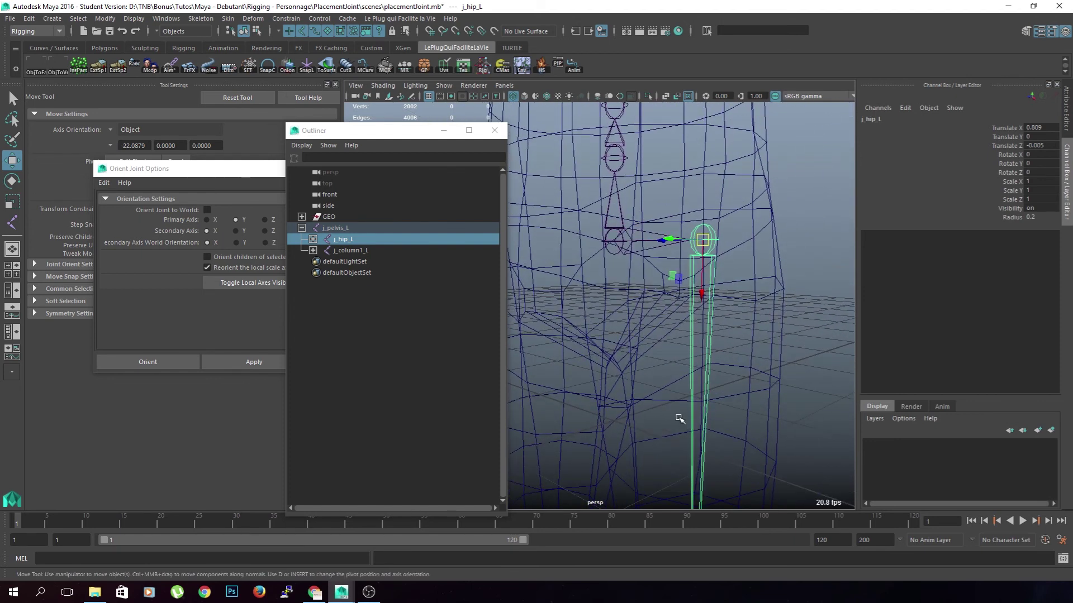
{"action": "left_click_drag", "start_coordinate": [680, 419], "coordinate": [651, 383], "text": "alt"}
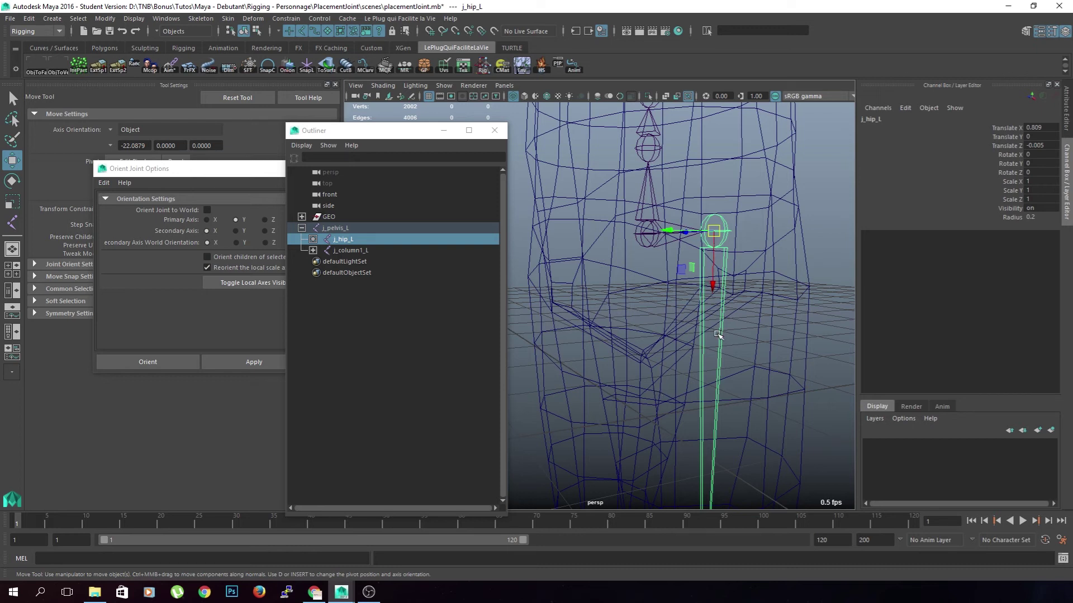
{"action": "left_click_drag", "start_coordinate": [680, 358], "coordinate": [666, 203], "text": "alt"}
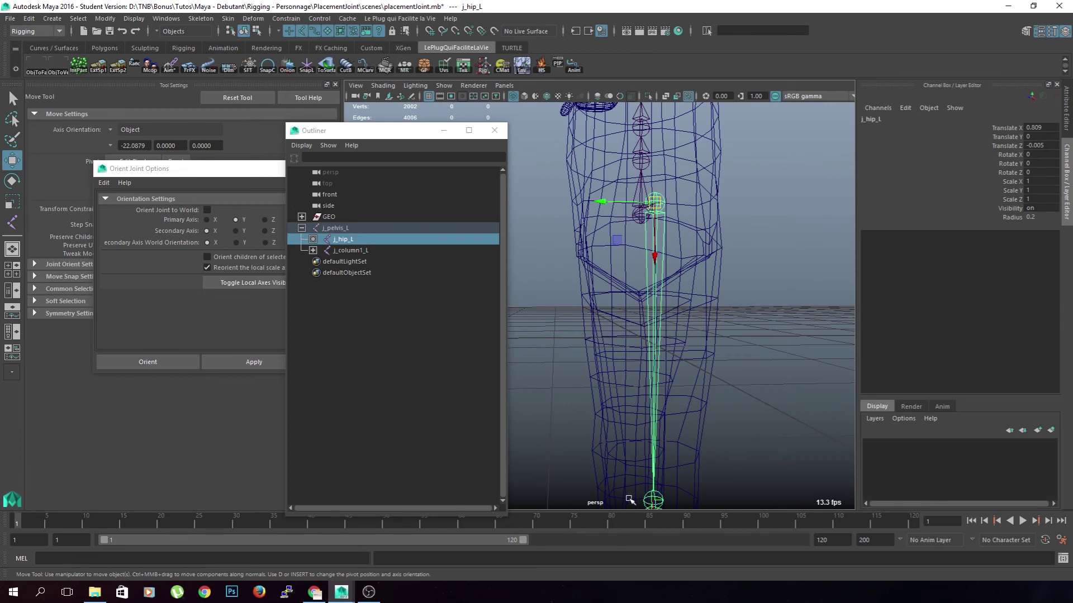
{"action": "left_click", "coordinate": [229, 170]}
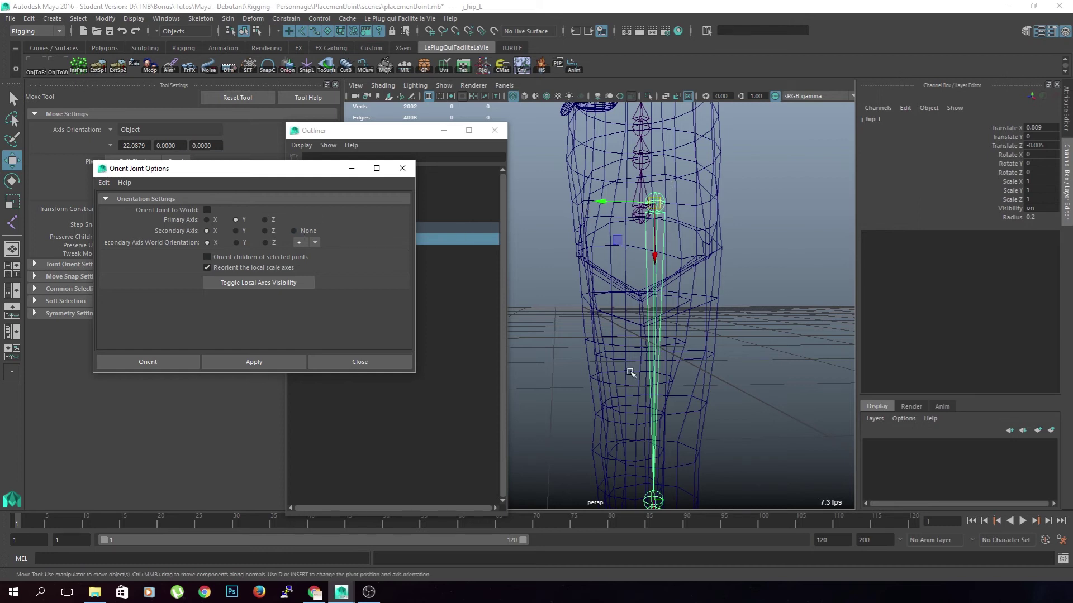
Step: Minimize the Outliner, enable orienting of child joints, and orient the left hip chain with Y as primary and X as secondary axis
{"action": "left_click", "coordinate": [444, 130]}
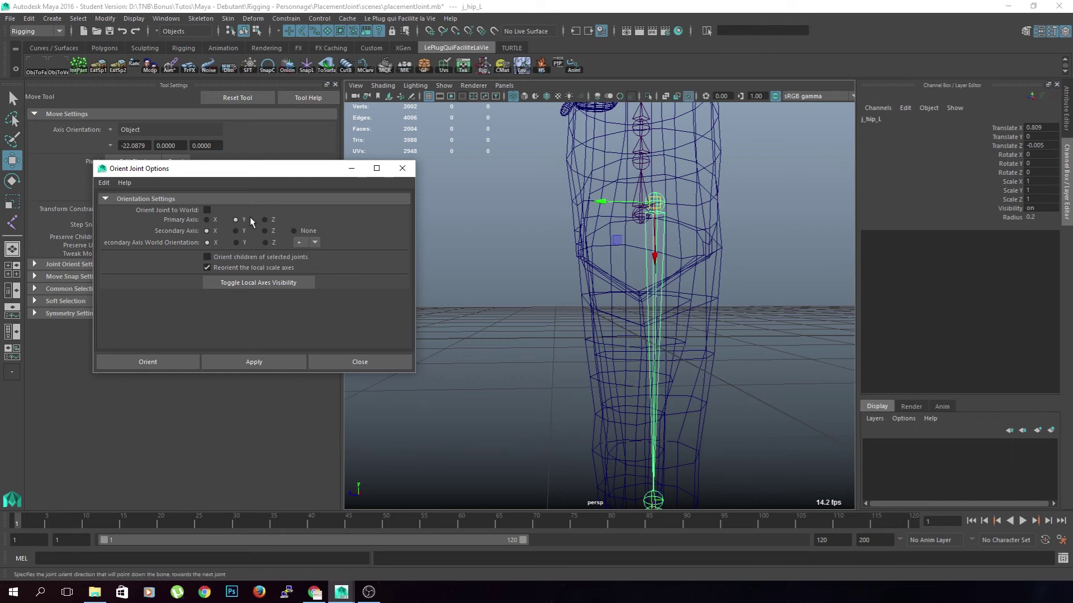
{"action": "scroll", "coordinate": [625, 363], "scroll_direction": "up", "scroll_amount": 4}
{"action": "middle_click_drag", "start_coordinate": [625, 368], "coordinate": [637, 335], "text": "alt"}
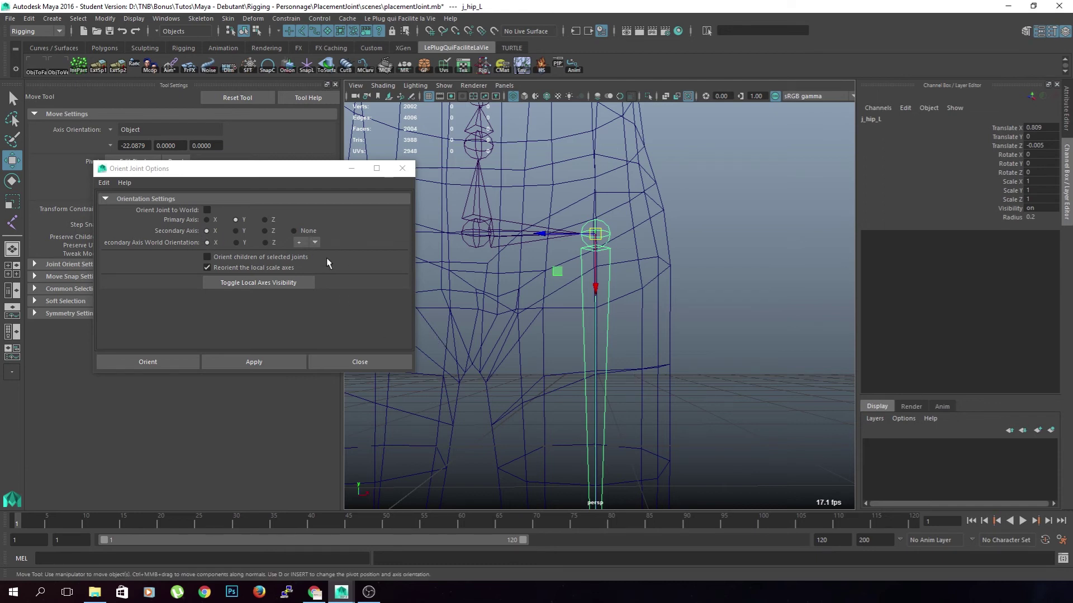
{"action": "left_click", "coordinate": [263, 257]}
{"action": "left_click_drag", "start_coordinate": [682, 448], "coordinate": [551, 296], "text": "alt"}
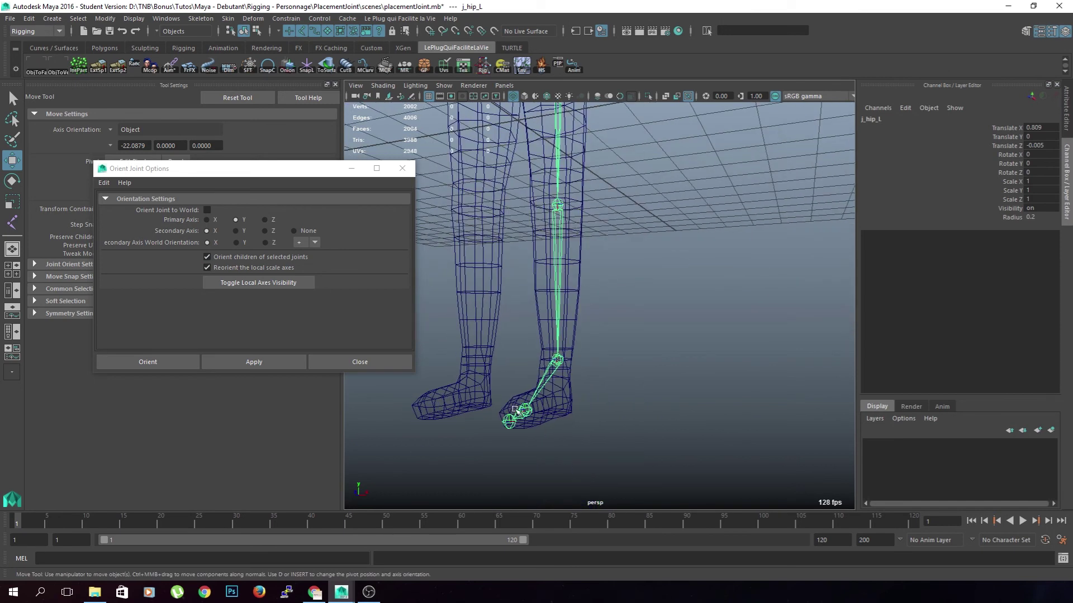
{"action": "left_click_drag", "start_coordinate": [626, 336], "coordinate": [681, 382], "text": "alt"}
{"action": "left_click_drag", "start_coordinate": [651, 333], "coordinate": [623, 330], "text": "alt"}
{"action": "left_click_drag", "start_coordinate": [641, 369], "coordinate": [672, 353], "text": "alt"}
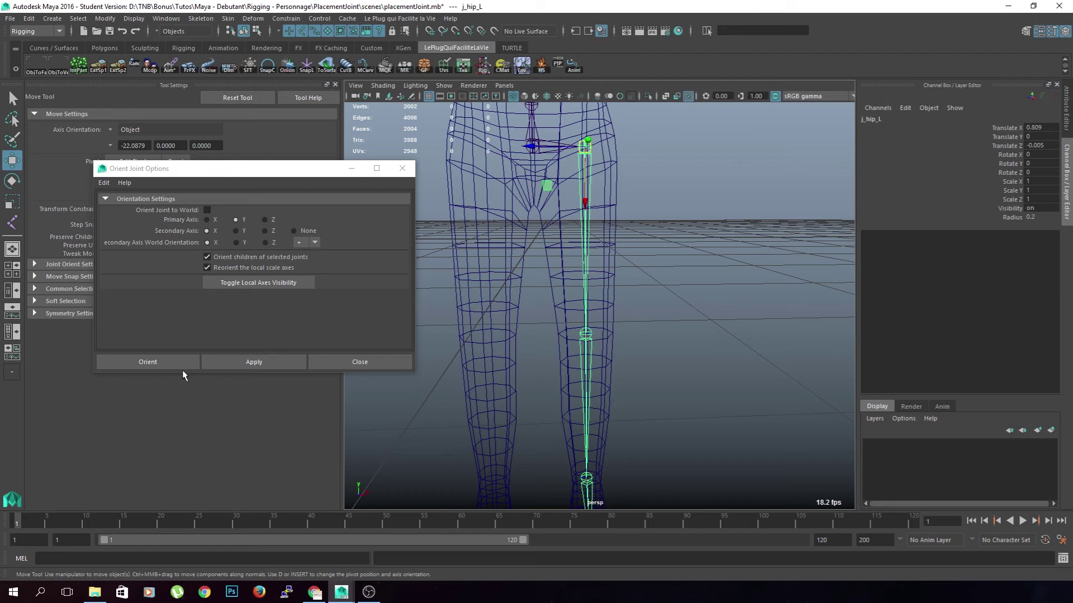
{"action": "left_click", "coordinate": [262, 361]}
Step: Examine the local axes of the left leg's joints one by one, from the knee down to the toe
{"action": "scroll", "coordinate": [651, 275], "scroll_direction": "up", "scroll_amount": 3}
{"action": "middle_click_drag", "start_coordinate": [659, 242], "coordinate": [656, 393], "text": "alt"}
{"action": "scroll", "coordinate": [656, 386], "scroll_direction": "up", "scroll_amount": 5}
{"action": "middle_click_drag", "start_coordinate": [655, 293], "coordinate": [725, 350], "text": "alt"}
{"action": "left_click_drag", "start_coordinate": [725, 350], "coordinate": [559, 410], "text": "alt"}
{"action": "left_click", "coordinate": [596, 454]}
{"action": "scroll", "coordinate": [595, 455], "scroll_direction": "down", "scroll_amount": 5}
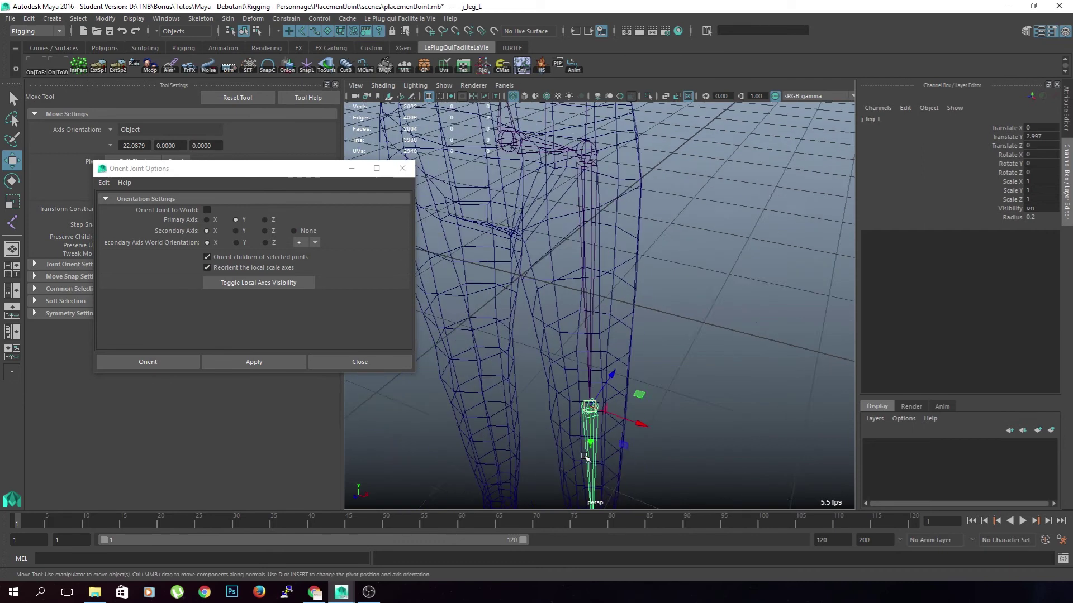
{"action": "middle_click_drag", "start_coordinate": [599, 475], "coordinate": [621, 393], "text": "alt"}
{"action": "left_click", "coordinate": [614, 359]}
{"action": "left_click_drag", "start_coordinate": [655, 441], "coordinate": [613, 410], "text": "alt"}
{"action": "left_click", "coordinate": [608, 468]}
{"action": "middle_click_drag", "start_coordinate": [604, 487], "coordinate": [591, 392], "text": "alt"}
{"action": "left_click", "coordinate": [579, 387]}
{"action": "scroll", "coordinate": [581, 386], "scroll_direction": "up", "scroll_amount": 5}
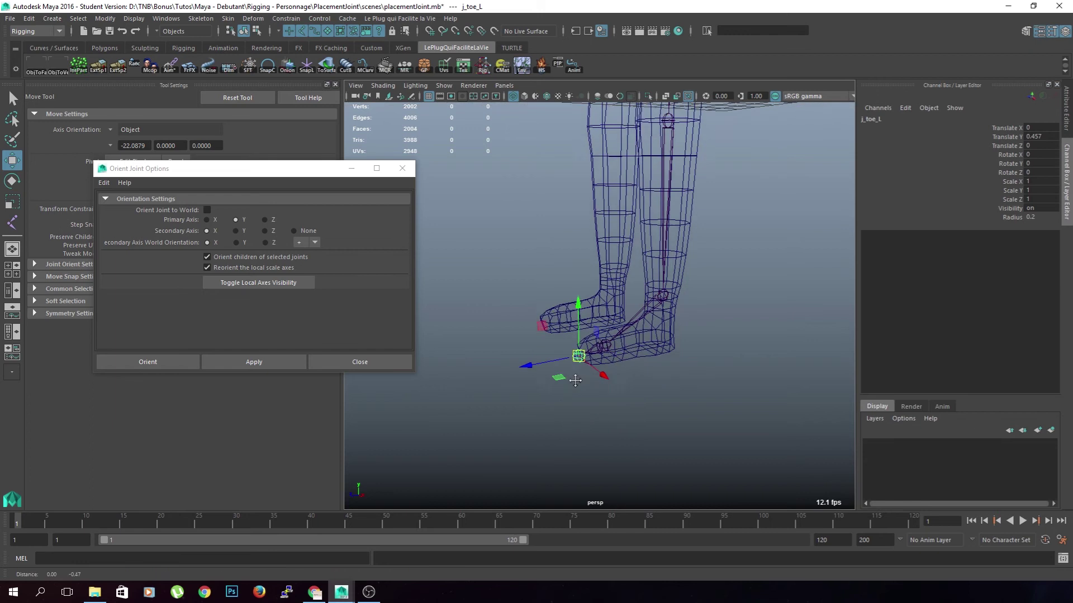
{"action": "left_click_drag", "start_coordinate": [608, 402], "coordinate": [550, 333], "text": "alt"}
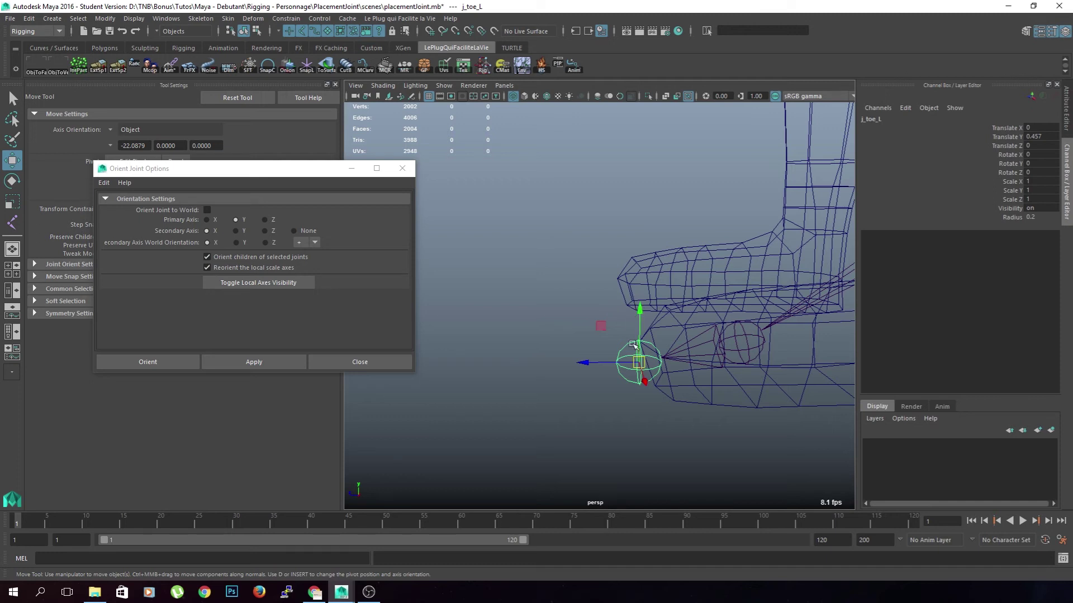
Step: Compare the foot and toe joints' axes, then orient the left toe joint with Orient Joint to World enabled
{"action": "left_click", "coordinate": [748, 350]}
{"action": "left_click", "coordinate": [739, 330]}
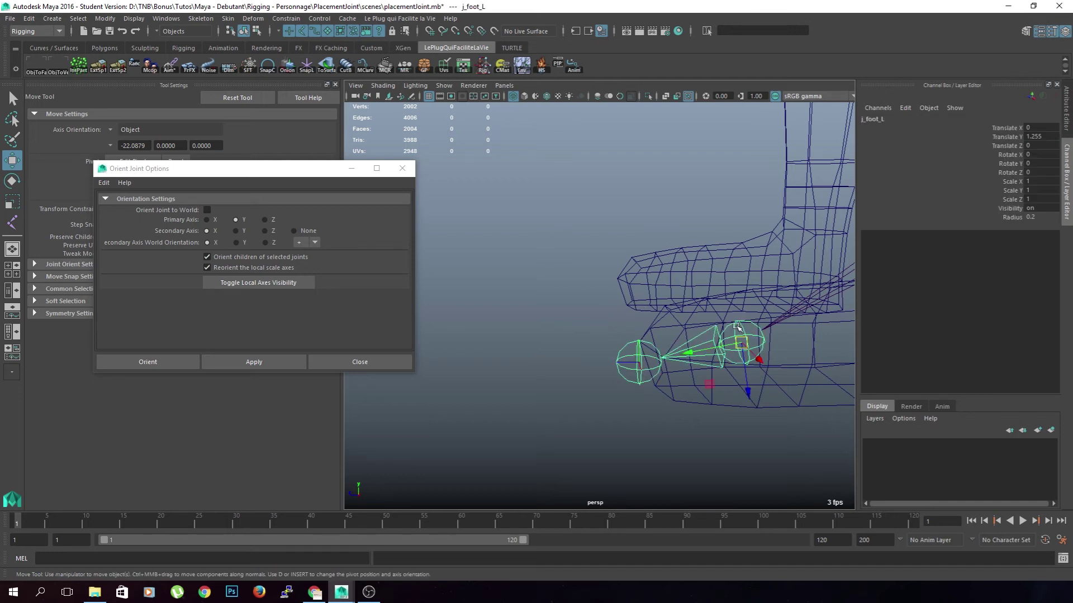
{"action": "left_click", "coordinate": [617, 361]}
{"action": "left_click", "coordinate": [206, 210]}
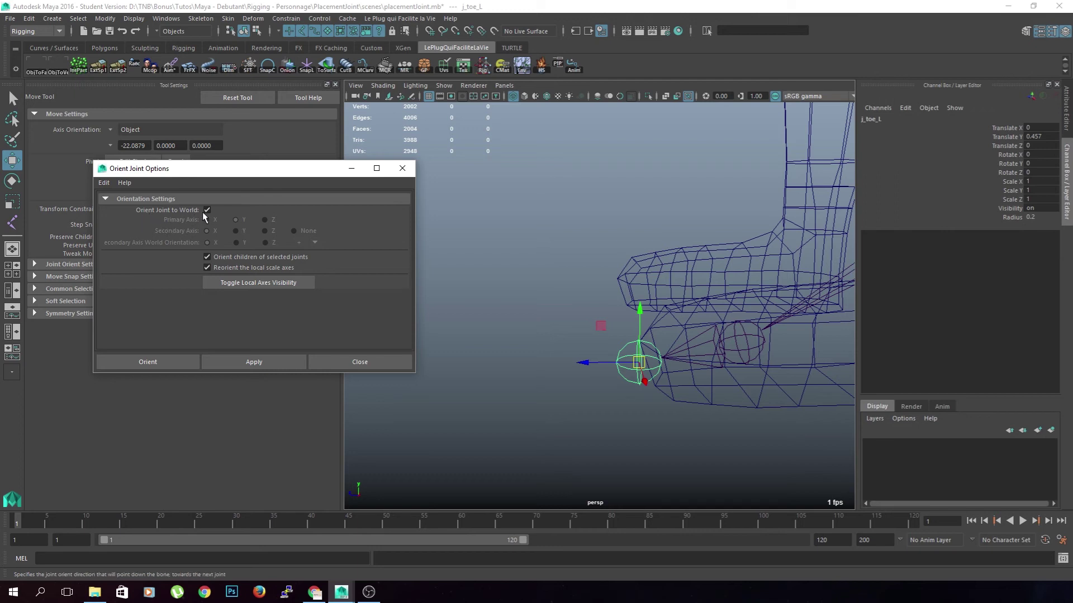
{"action": "left_click", "coordinate": [261, 357]}
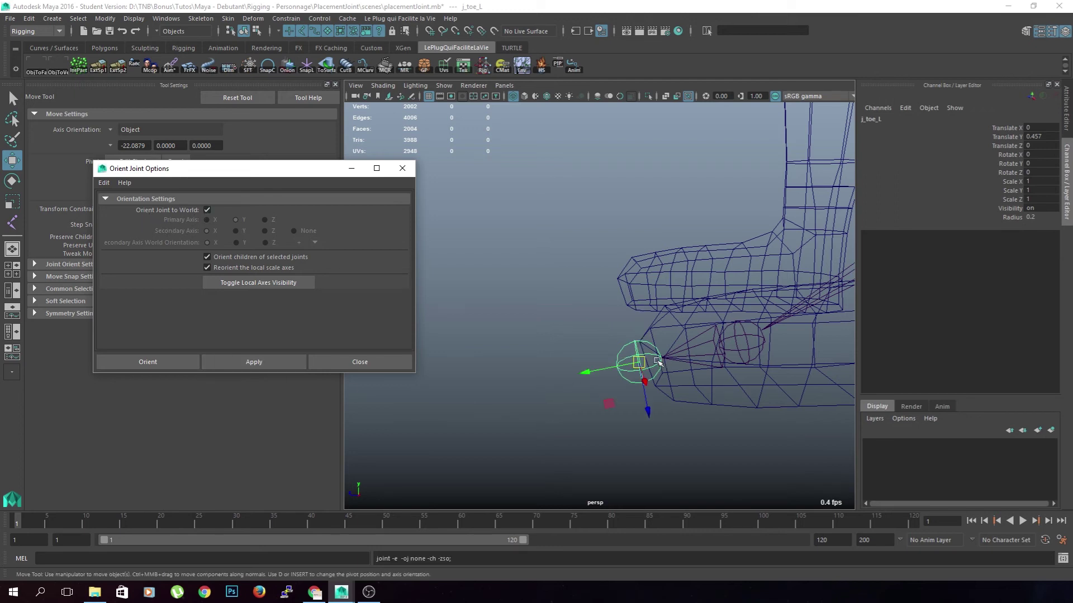
{"action": "left_click", "coordinate": [739, 342]}
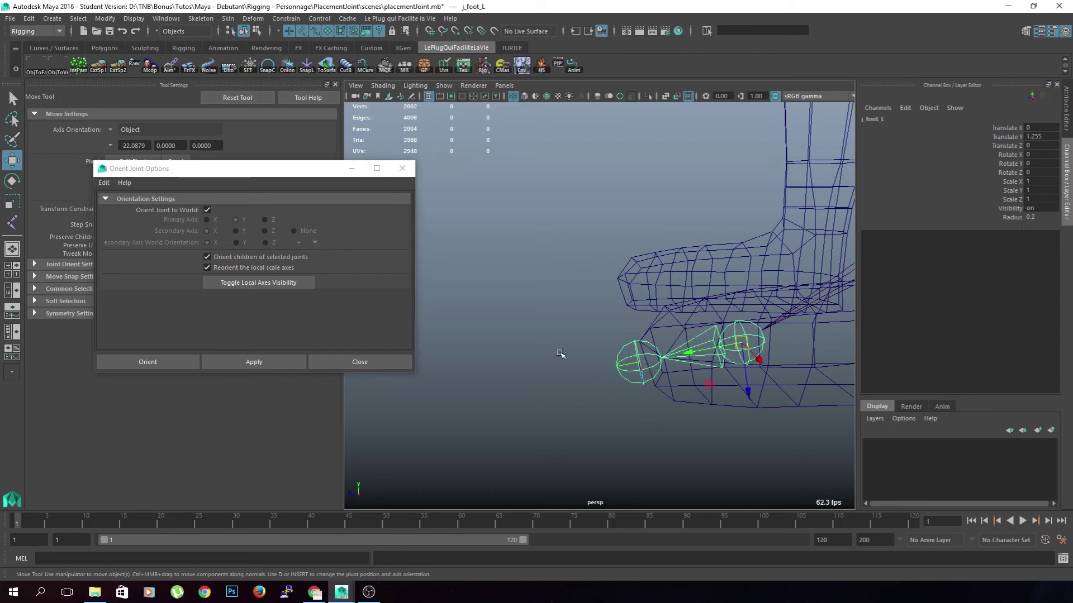
Step: Turn Orient Joint to World back off and move the Orient Joint options window clear of the viewport
{"action": "right_click_drag", "start_coordinate": [715, 359], "coordinate": [697, 344], "text": "alt"}
{"action": "middle_click_drag", "start_coordinate": [673, 327], "coordinate": [614, 373], "text": "alt"}
{"action": "right_click_drag", "start_coordinate": [618, 386], "coordinate": [589, 344], "text": "alt"}
{"action": "middle_click_drag", "start_coordinate": [590, 343], "coordinate": [565, 400], "text": "alt"}
{"action": "left_click_drag", "start_coordinate": [564, 399], "coordinate": [621, 374], "text": "alt"}
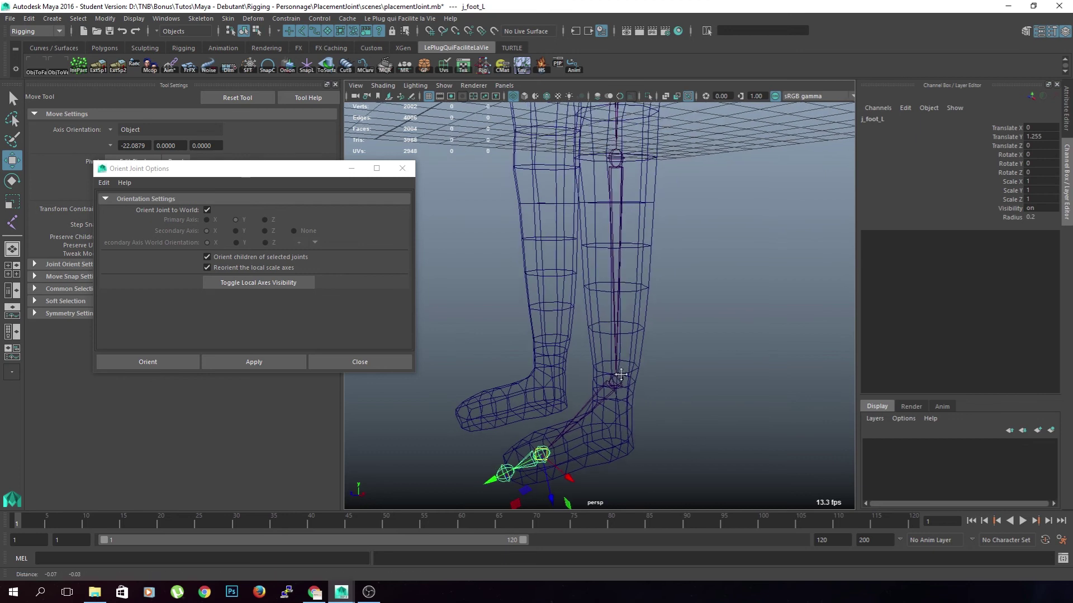
{"action": "left_click", "coordinate": [206, 209]}
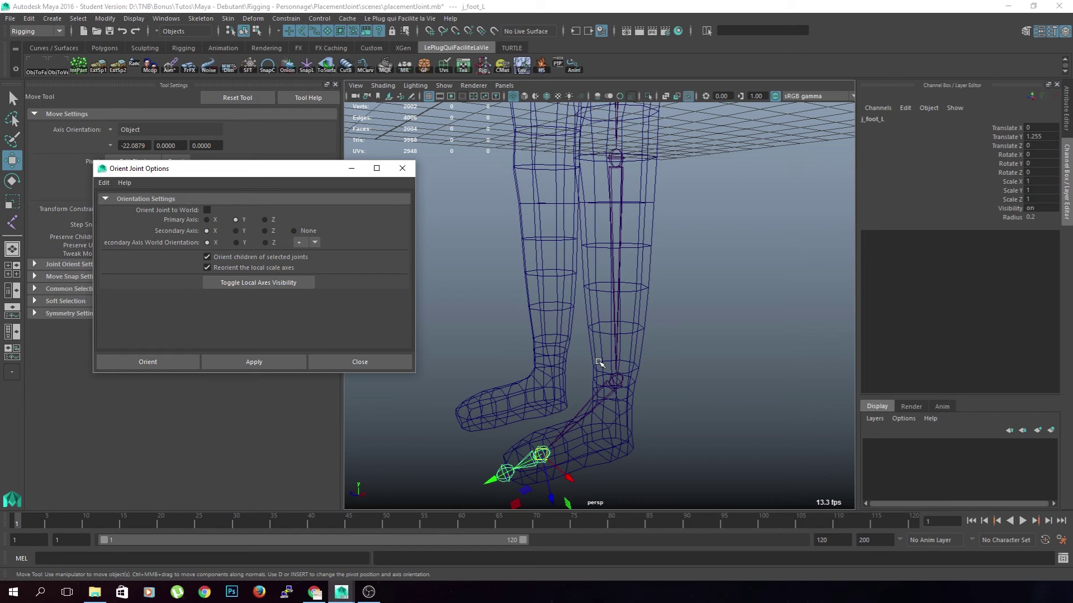
{"action": "left_click_drag", "start_coordinate": [626, 345], "coordinate": [652, 339], "text": "alt"}
{"action": "left_click_drag", "start_coordinate": [293, 173], "coordinate": [222, 155]}
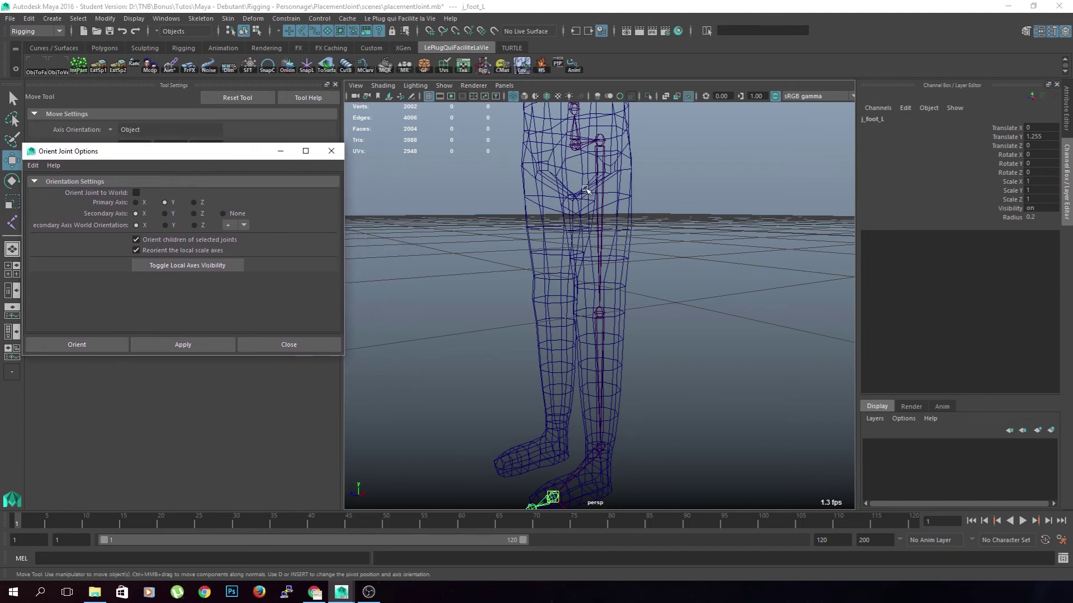
Step: Examine the local axes of the upper spine joint and the pelvis joint
{"action": "scroll", "coordinate": [570, 300], "scroll_direction": "up", "scroll_amount": 5}
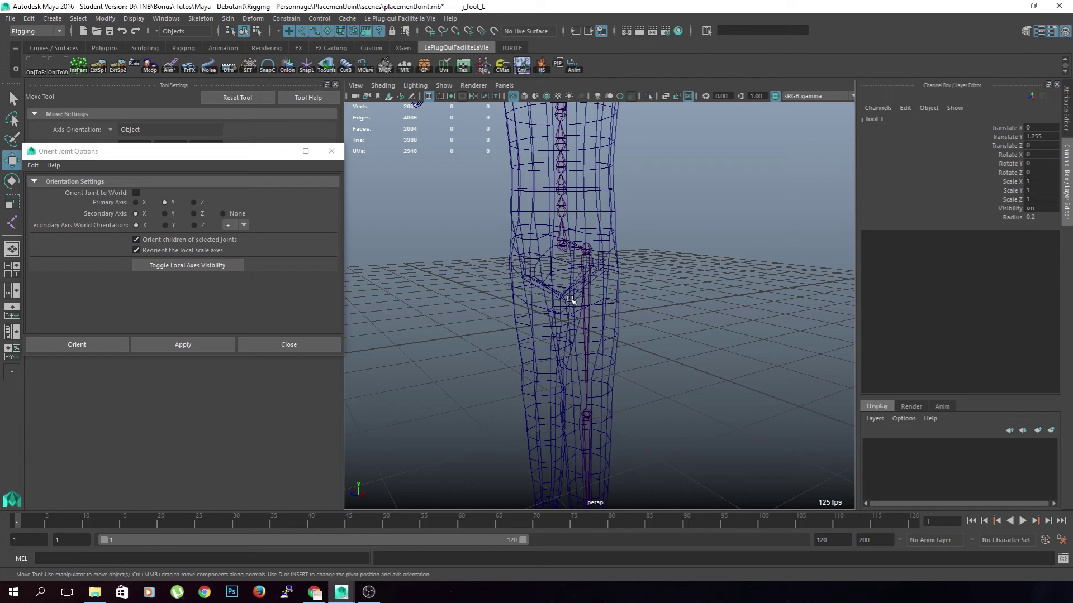
{"action": "middle_click_drag", "start_coordinate": [539, 258], "coordinate": [596, 347], "text": "alt"}
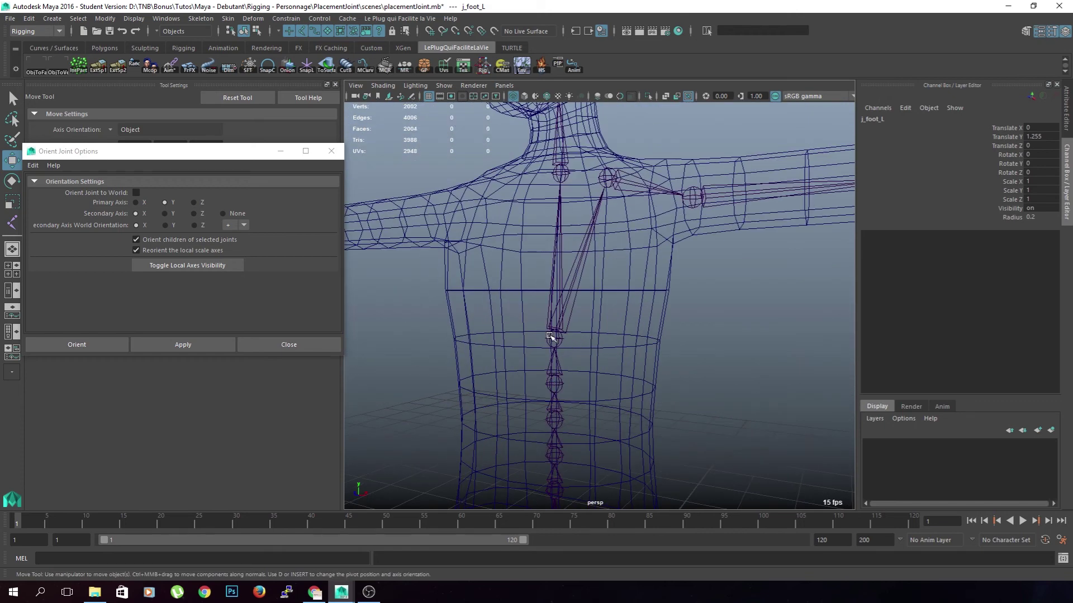
{"action": "left_click", "coordinate": [552, 337]}
{"action": "left_click_drag", "start_coordinate": [524, 317], "coordinate": [588, 320], "text": "alt"}
{"action": "middle_click_drag", "start_coordinate": [579, 317], "coordinate": [602, 353], "text": "alt"}
{"action": "left_click_drag", "start_coordinate": [602, 353], "coordinate": [606, 309], "text": "alt"}
{"action": "middle_click_drag", "start_coordinate": [567, 453], "coordinate": [567, 319], "text": "alt"}
{"action": "left_click", "coordinate": [593, 340]}
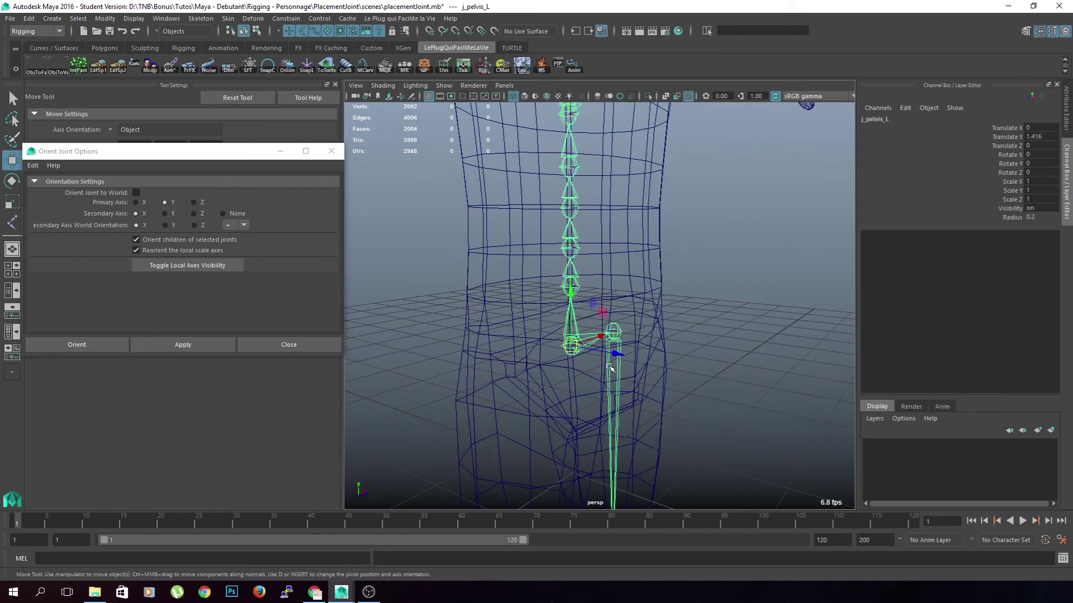
{"action": "middle_click_drag", "start_coordinate": [608, 450], "coordinate": [614, 307], "text": "alt"}
{"action": "middle_click_drag", "start_coordinate": [689, 205], "coordinate": [649, 494], "text": "alt"}
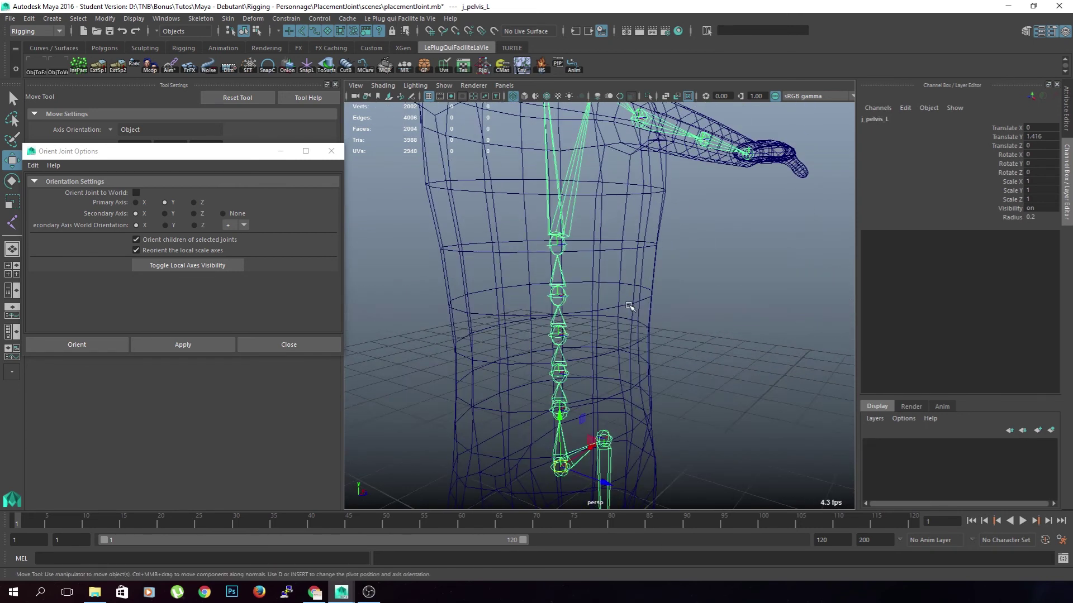
{"action": "middle_click_drag", "start_coordinate": [630, 306], "coordinate": [631, 369], "text": "alt"}
Step: Select the left shoulder joint and examine its local axes against the arm from the front, side and above
{"action": "left_click", "coordinate": [685, 363]}
{"action": "left_click_drag", "start_coordinate": [685, 363], "coordinate": [697, 374], "text": "alt"}
{"action": "left_click_drag", "start_coordinate": [760, 340], "coordinate": [651, 329], "text": "alt"}
{"action": "left_click", "coordinate": [521, 262]}
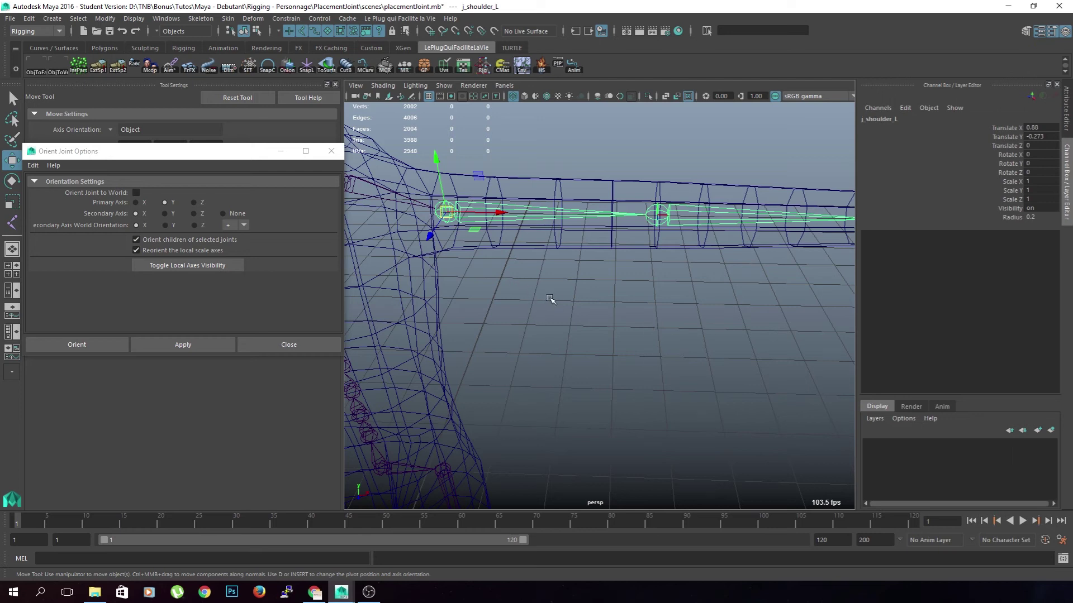
{"action": "left_click_drag", "start_coordinate": [550, 299], "coordinate": [551, 301], "text": "alt"}
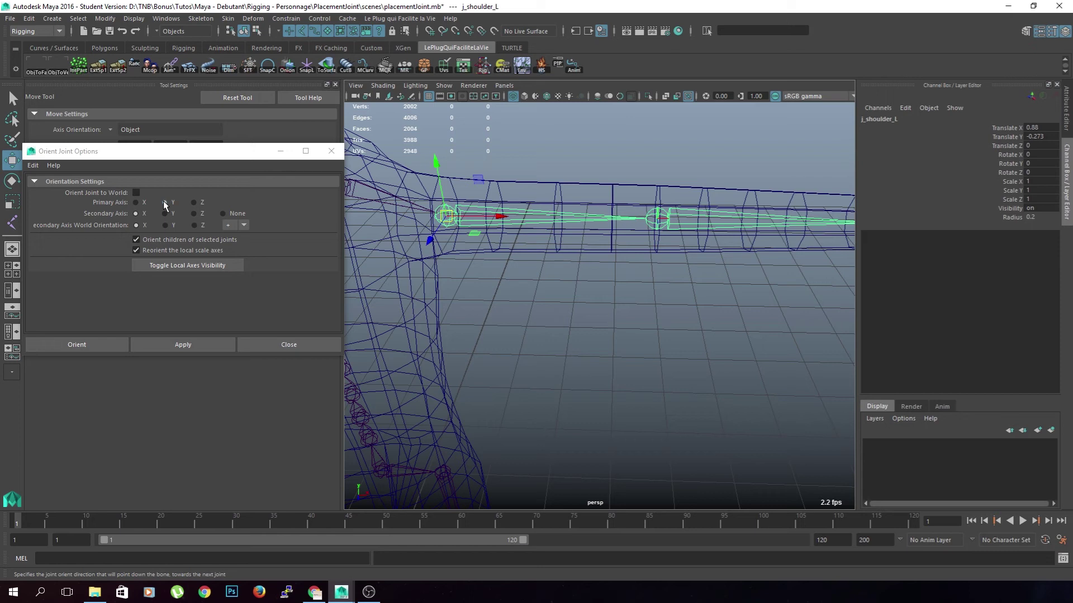
{"action": "left_click_drag", "start_coordinate": [612, 348], "coordinate": [596, 340], "text": "alt"}
{"action": "scroll", "coordinate": [608, 376], "scroll_direction": "down", "scroll_amount": 5}
{"action": "middle_click_drag", "start_coordinate": [608, 376], "coordinate": [492, 310], "text": "alt"}
{"action": "left_click_drag", "start_coordinate": [579, 320], "coordinate": [588, 225], "text": "alt"}
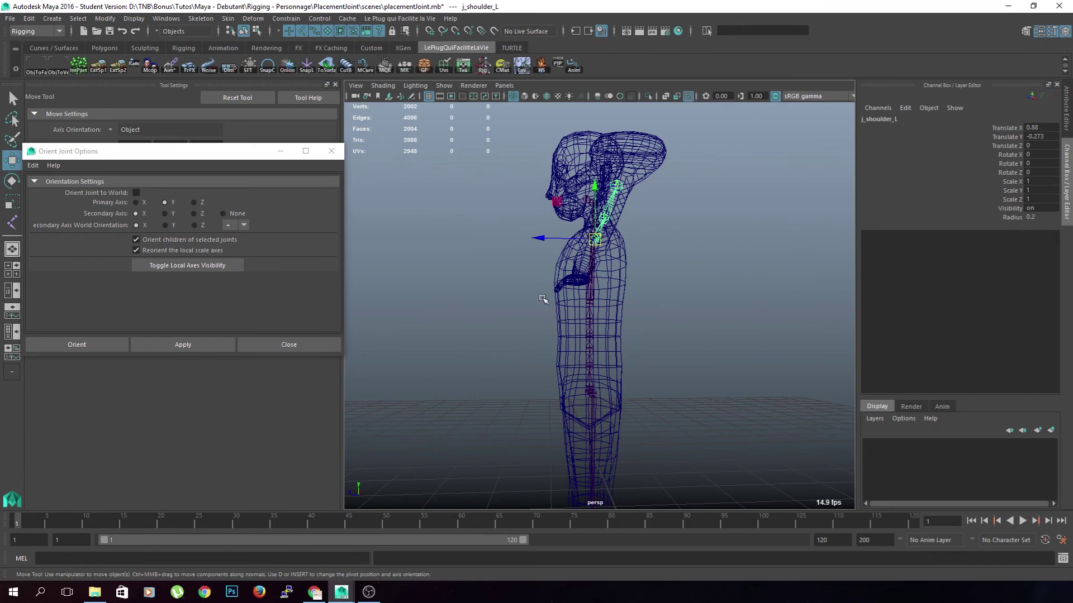
{"action": "left_click_drag", "start_coordinate": [552, 322], "coordinate": [693, 358], "text": "alt"}
{"action": "left_click_drag", "start_coordinate": [737, 396], "coordinate": [624, 347], "text": "alt"}
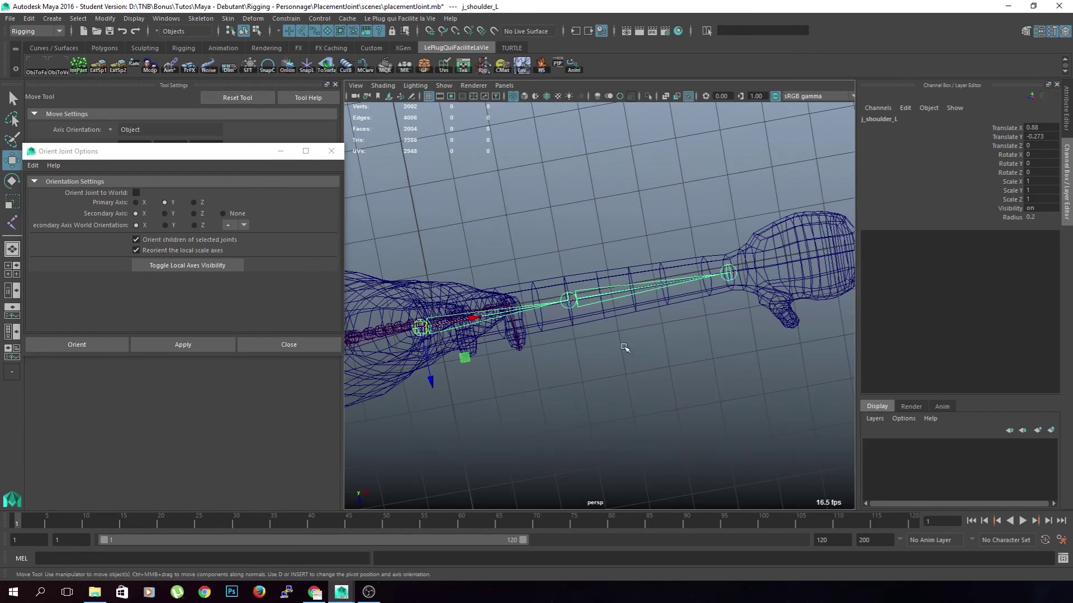
{"action": "left_click_drag", "start_coordinate": [539, 383], "coordinate": [567, 273], "text": "alt"}
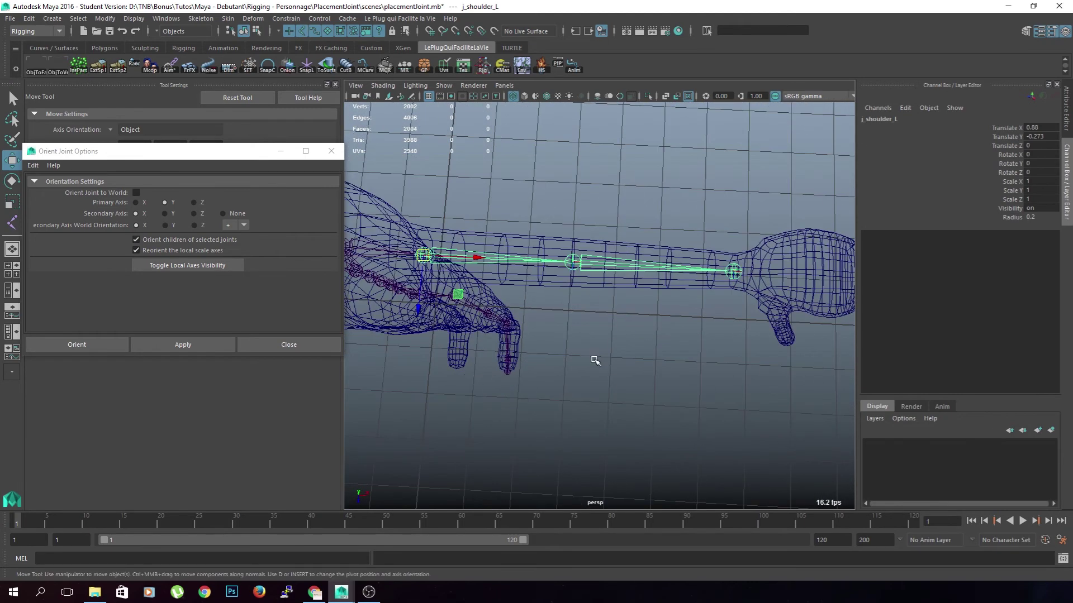
{"action": "left_click_drag", "start_coordinate": [527, 376], "coordinate": [540, 307], "text": "alt"}
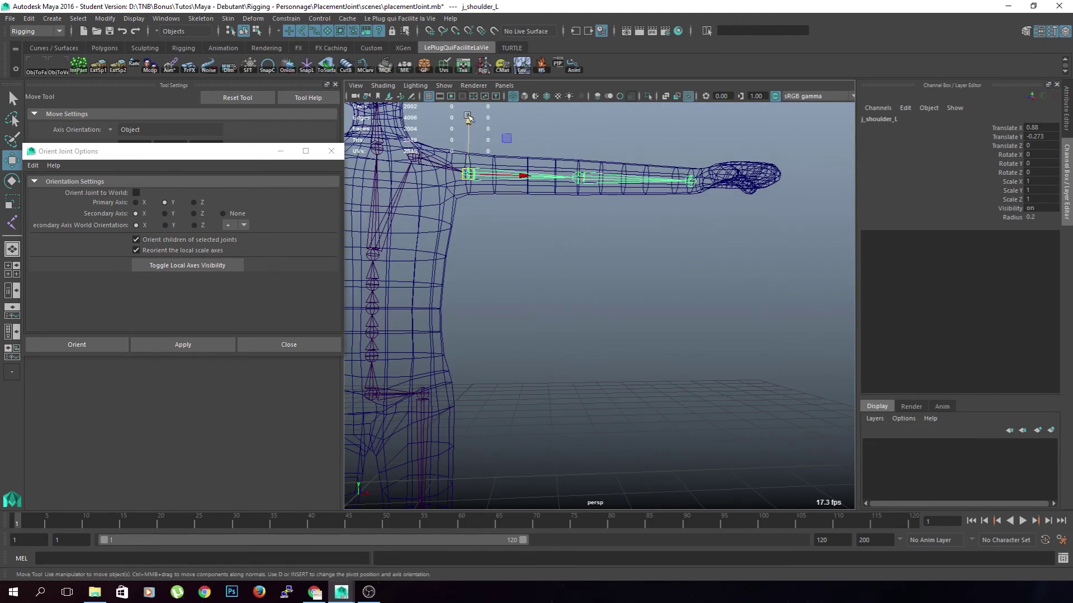
{"action": "left_click_drag", "start_coordinate": [461, 183], "coordinate": [587, 324], "text": "alt"}
{"action": "right_click_drag", "start_coordinate": [586, 323], "coordinate": [605, 286], "text": "alt"}
{"action": "middle_click_drag", "start_coordinate": [606, 286], "coordinate": [622, 327], "text": "alt"}
{"action": "right_click_drag", "start_coordinate": [622, 327], "coordinate": [608, 338], "text": "alt"}
{"action": "left_click_drag", "start_coordinate": [606, 356], "coordinate": [596, 340], "text": "alt"}
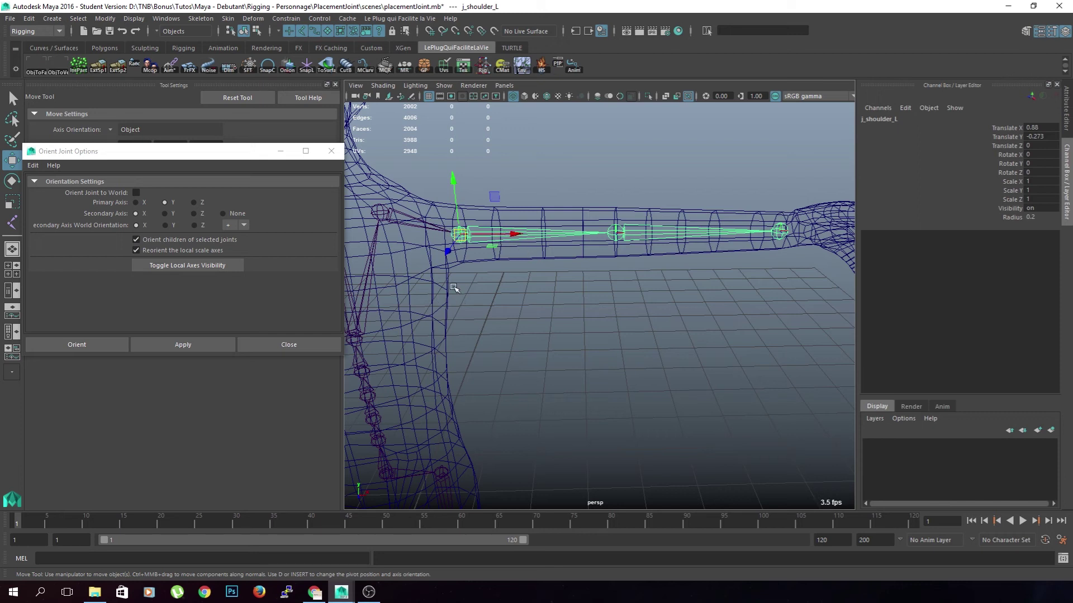
{"action": "mouse_move", "coordinate": [519, 299]}
{"action": "left_mouse_down", "text": "alt"}
{"action": "mouse_move", "coordinate": [571, 306]}
{"action": "mouse_move", "coordinate": [510, 229]}
{"action": "mouse_move", "coordinate": [517, 288]}
{"action": "left_mouse_up", "text": "alt"}
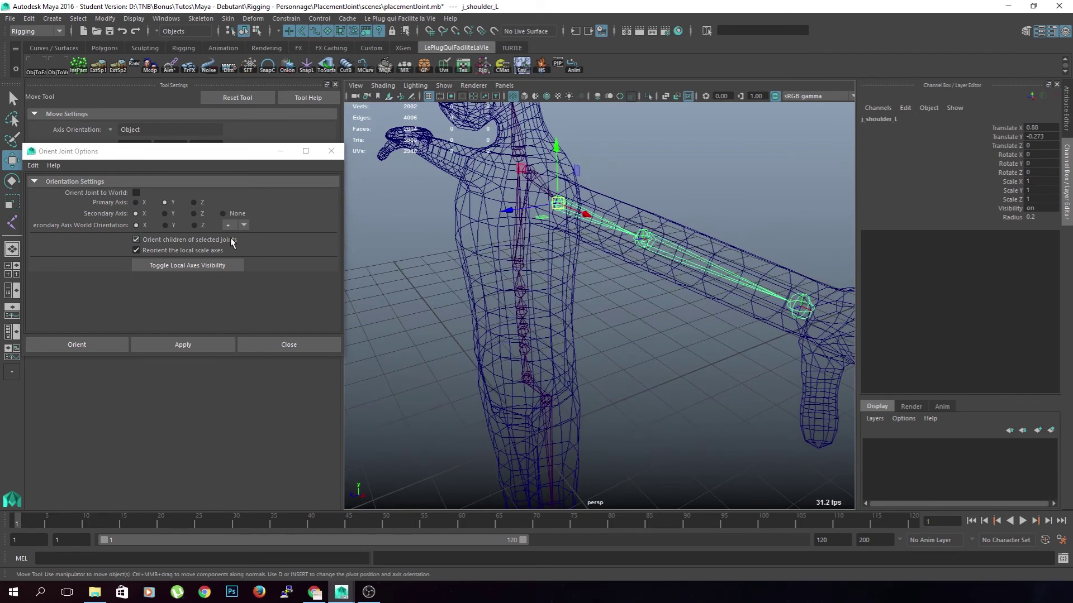
Step: Orient the left shoulder joint and its children with Z as both secondary axis and secondary axis world orientation, and inspect the axes
{"action": "left_click", "coordinate": [195, 213]}
{"action": "left_click", "coordinate": [193, 225]}
{"action": "left_click_drag", "start_coordinate": [584, 332], "coordinate": [499, 206], "text": "alt"}
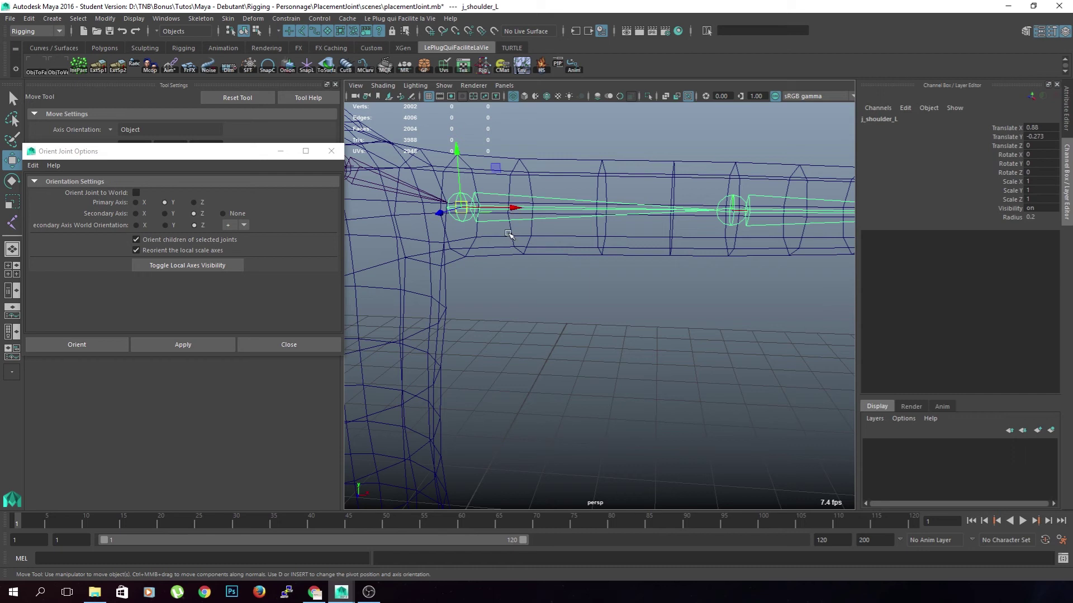
{"action": "left_click_drag", "start_coordinate": [547, 305], "coordinate": [581, 279], "text": "alt"}
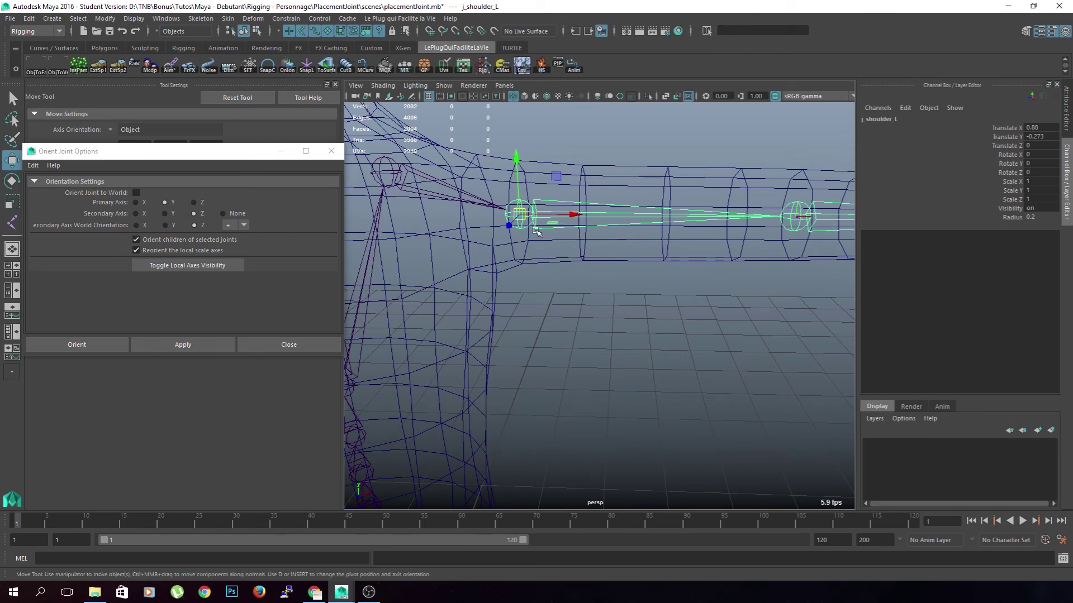
{"action": "left_click", "coordinate": [88, 344]}
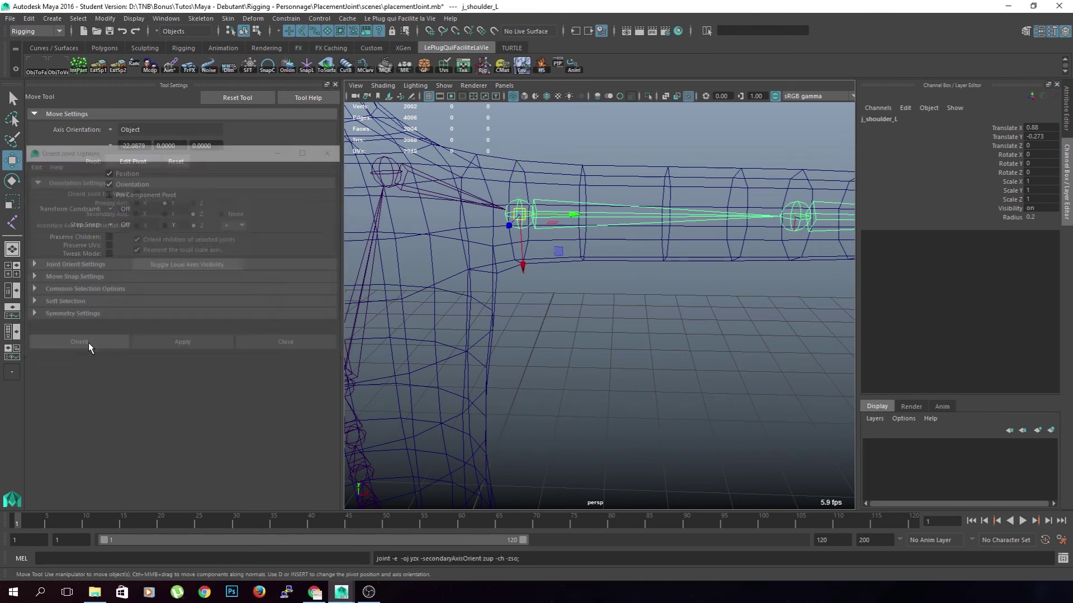
{"action": "scroll", "coordinate": [568, 378], "scroll_direction": "up", "scroll_amount": 4}
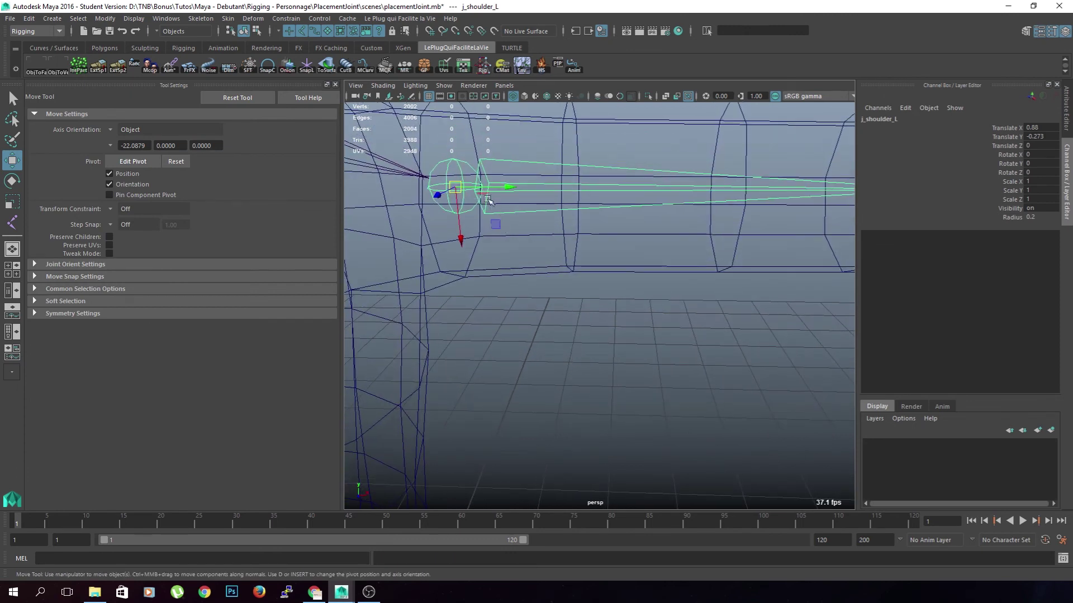
{"action": "left_click_drag", "start_coordinate": [559, 294], "coordinate": [449, 213], "text": "alt"}
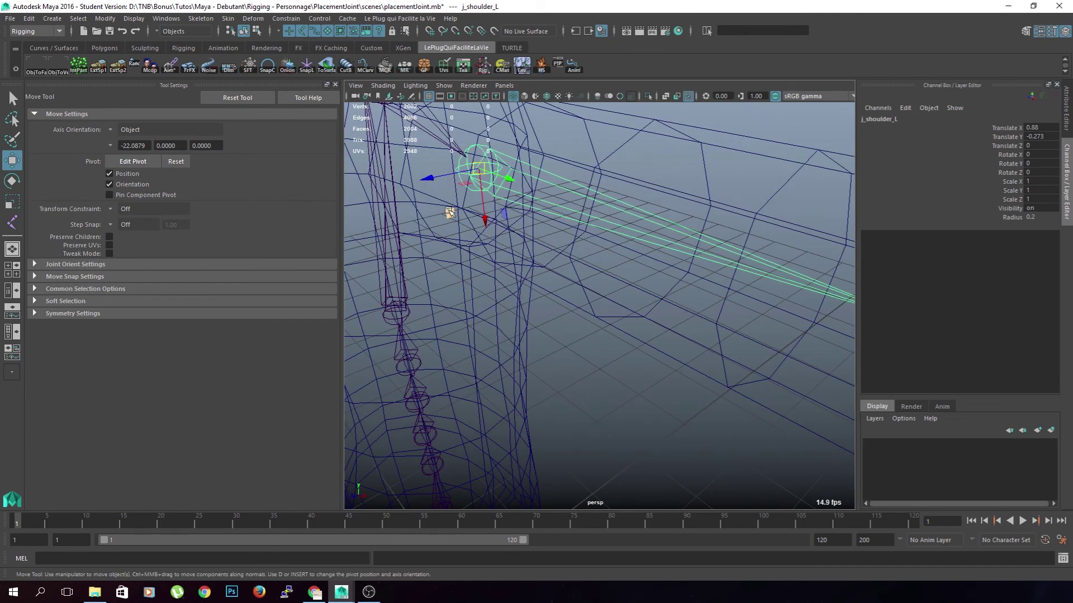
{"action": "left_click_drag", "start_coordinate": [663, 359], "coordinate": [628, 390], "text": "alt"}
{"action": "left_click_drag", "start_coordinate": [539, 343], "coordinate": [545, 395], "text": "alt"}
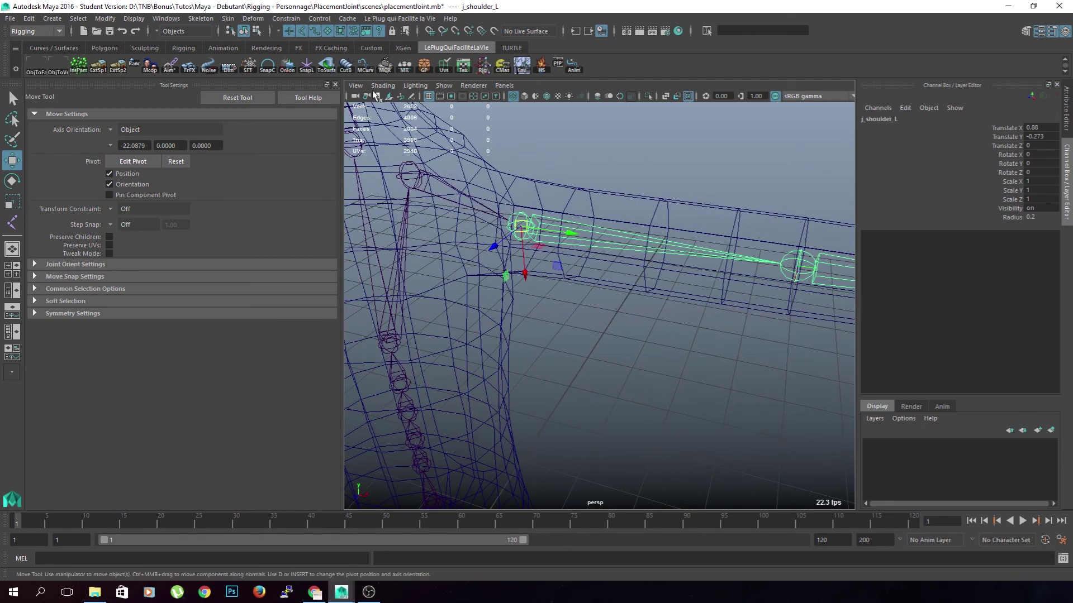
Step: Open the Orient Joint options with the left shoulder joint selected and inspect the arm chain's axes
{"action": "left_click", "coordinate": [201, 19]}
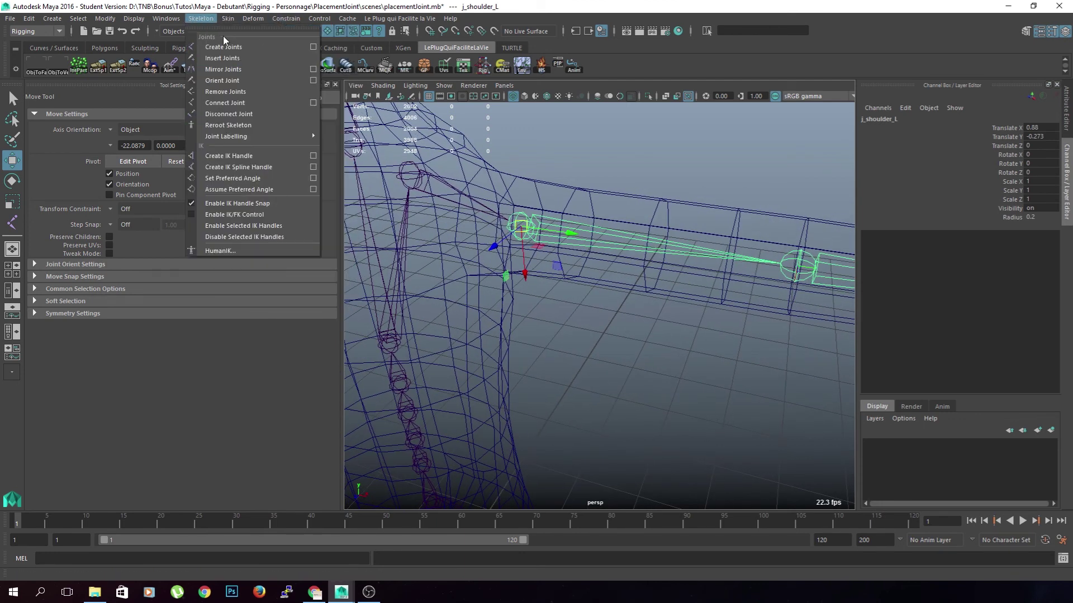
{"action": "left_click", "coordinate": [313, 80]}
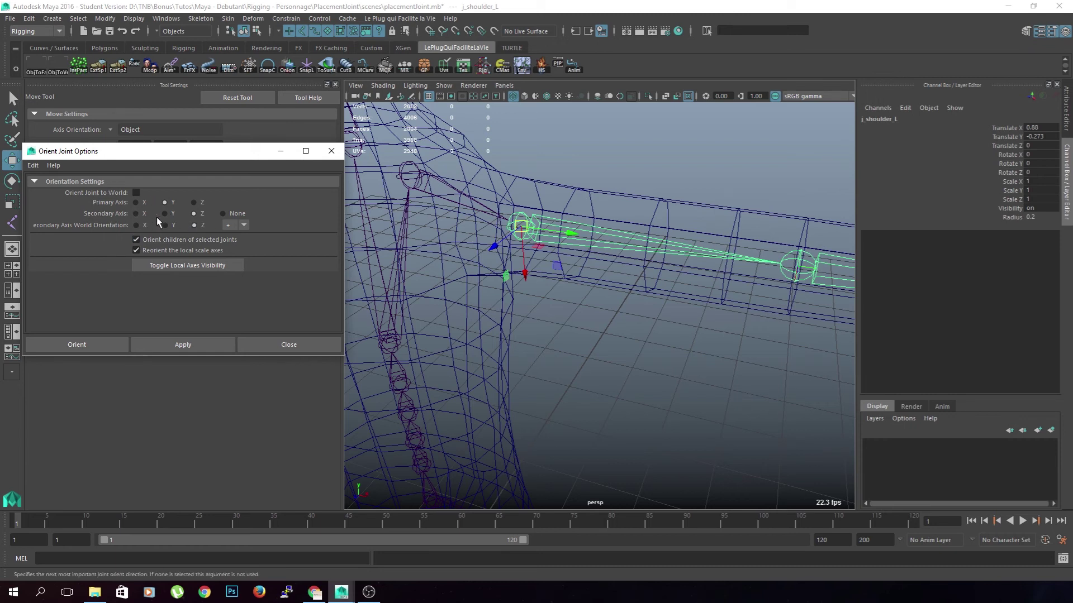
{"action": "left_click_drag", "start_coordinate": [541, 354], "coordinate": [629, 313], "text": "alt"}
{"action": "middle_click_drag", "start_coordinate": [657, 278], "coordinate": [558, 274], "text": "alt"}
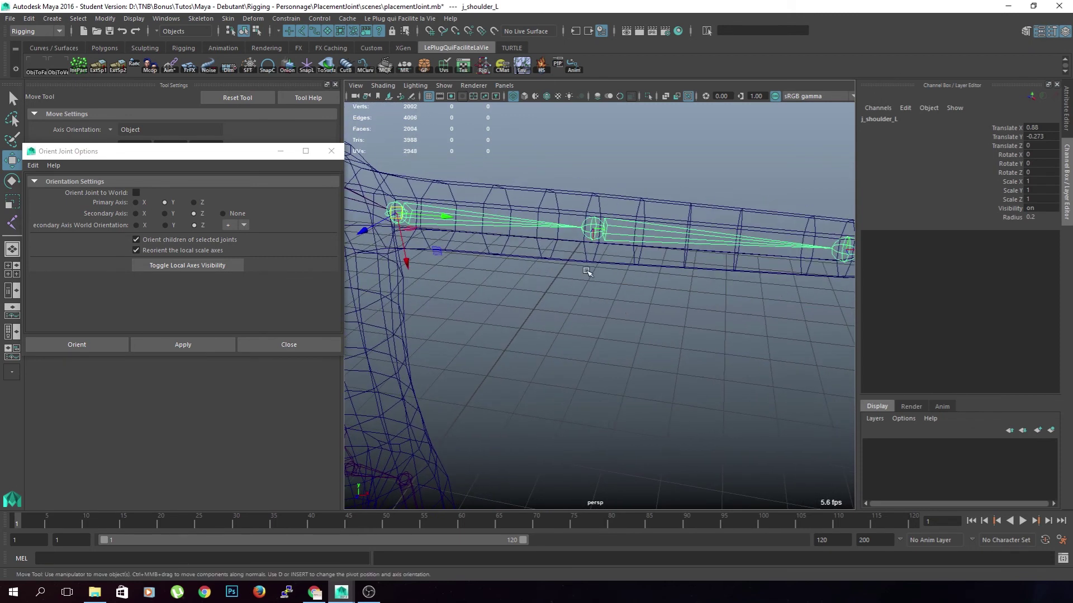
{"action": "left_click_drag", "start_coordinate": [588, 271], "coordinate": [553, 337], "text": "alt"}
Step: Test-rotate the left elbow joint about its X axis and undo the rotation
{"action": "left_click", "coordinate": [593, 297]}
{"action": "key", "text": "e"}
{"action": "key", "text": "ctrl+z"}
{"action": "left_click_drag", "start_coordinate": [576, 384], "coordinate": [545, 391], "text": "alt"}
{"action": "left_click_drag", "start_coordinate": [579, 306], "coordinate": [554, 290]}
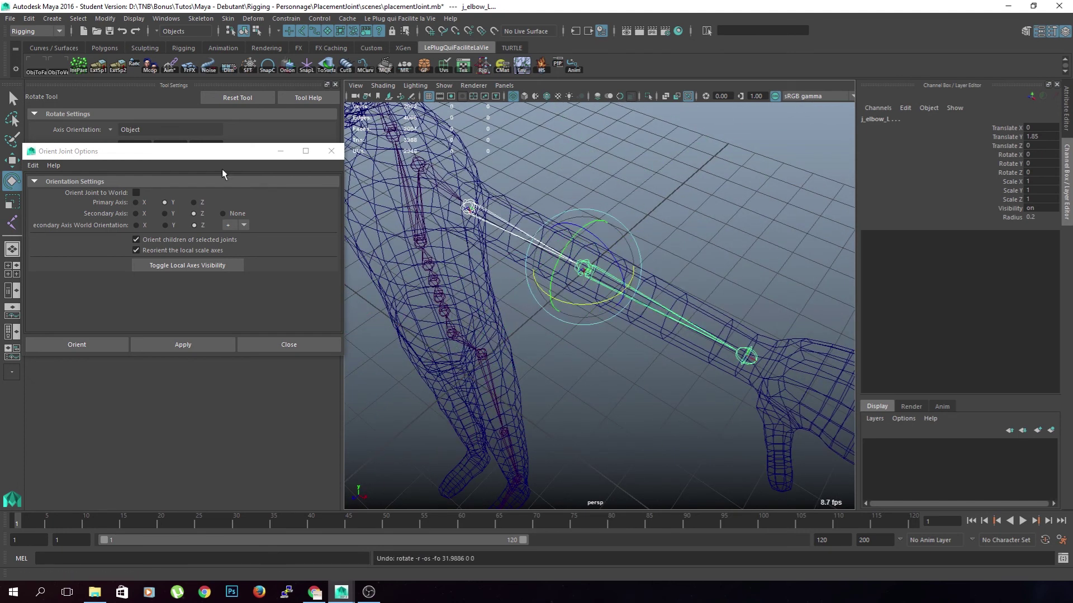
Step: Set the Rotate tool's axis orientation to Gimbal, test the left elbow joint's rotation and undo it
{"action": "left_click", "coordinate": [112, 129]}
{"action": "left_click", "coordinate": [130, 166]}
{"action": "left_click_drag", "start_coordinate": [567, 299], "coordinate": [628, 296]}
{"action": "key", "text": "ctrl+z"}
{"action": "left_click", "coordinate": [595, 313]}
Step: Orient only the left clavicle joint, excluding its children, with Y as primary axis and Z as secondary axis and world orientation
{"action": "left_click", "coordinate": [457, 195]}
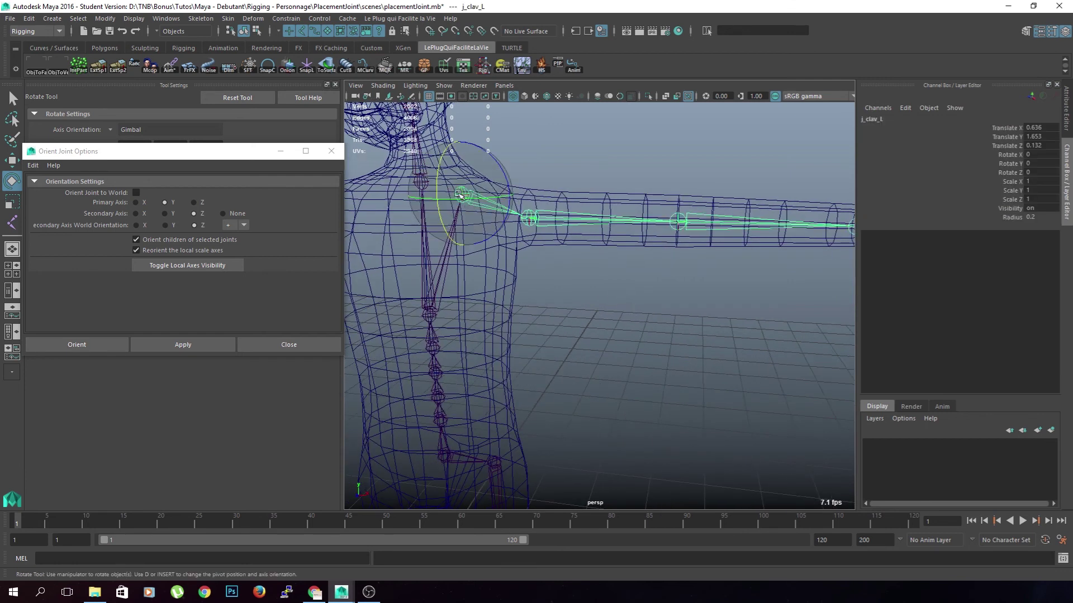
{"action": "middle_click_drag", "start_coordinate": [497, 218], "coordinate": [554, 227], "text": "alt"}
{"action": "left_click", "coordinate": [157, 238]}
{"action": "left_click", "coordinate": [135, 239]}
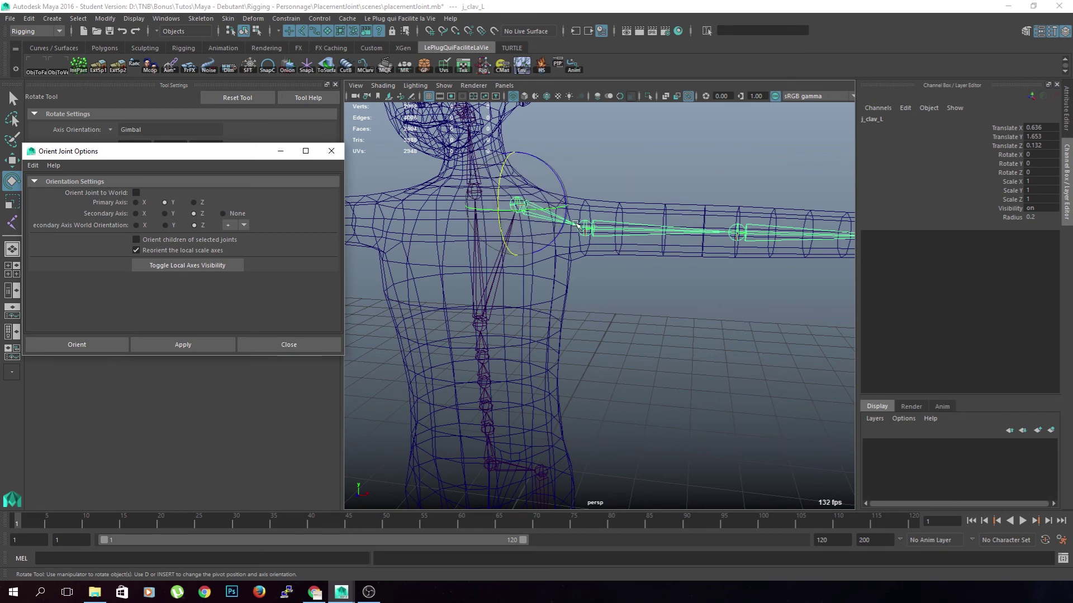
{"action": "scroll", "coordinate": [518, 204], "scroll_direction": "up", "scroll_amount": 3}
{"action": "middle_click_drag", "start_coordinate": [518, 203], "coordinate": [538, 223], "text": "alt"}
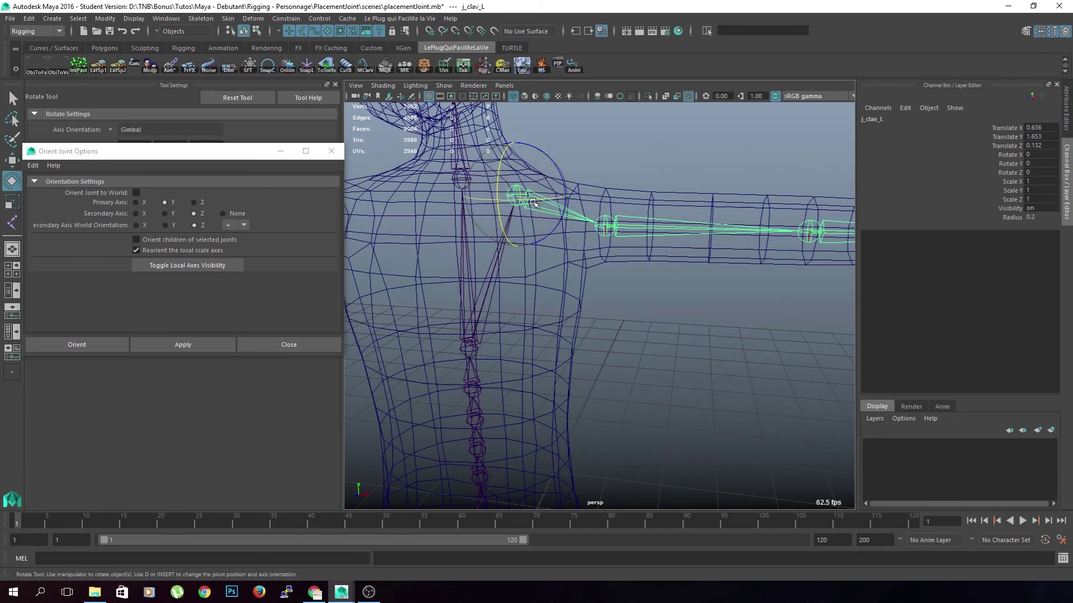
{"action": "left_click_drag", "start_coordinate": [592, 299], "coordinate": [609, 297], "text": "alt"}
{"action": "left_click_drag", "start_coordinate": [514, 193], "coordinate": [537, 235], "text": "alt"}
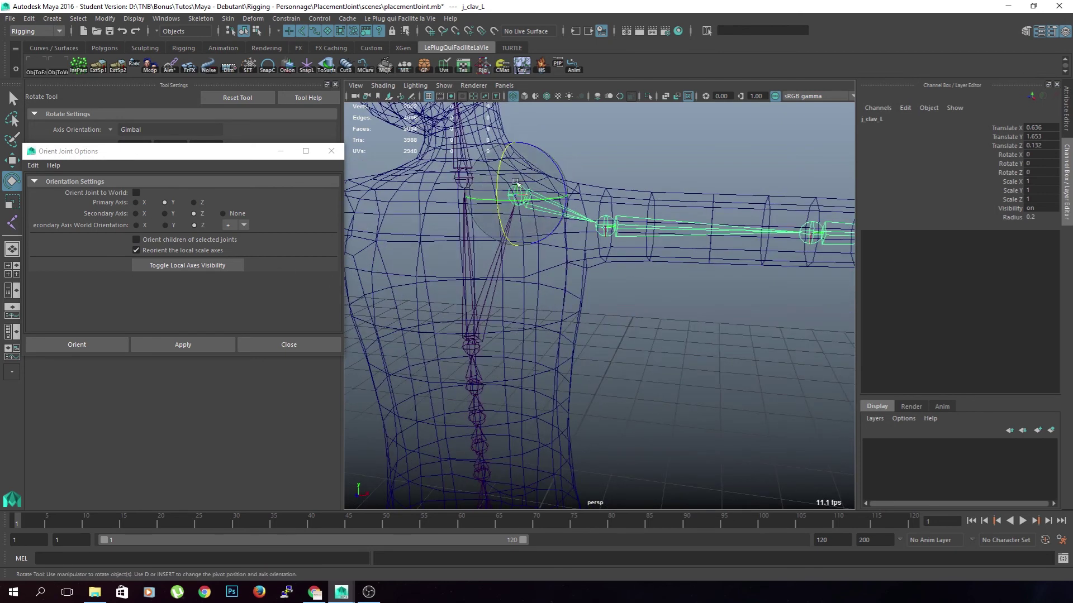
{"action": "left_click", "coordinate": [175, 263]}
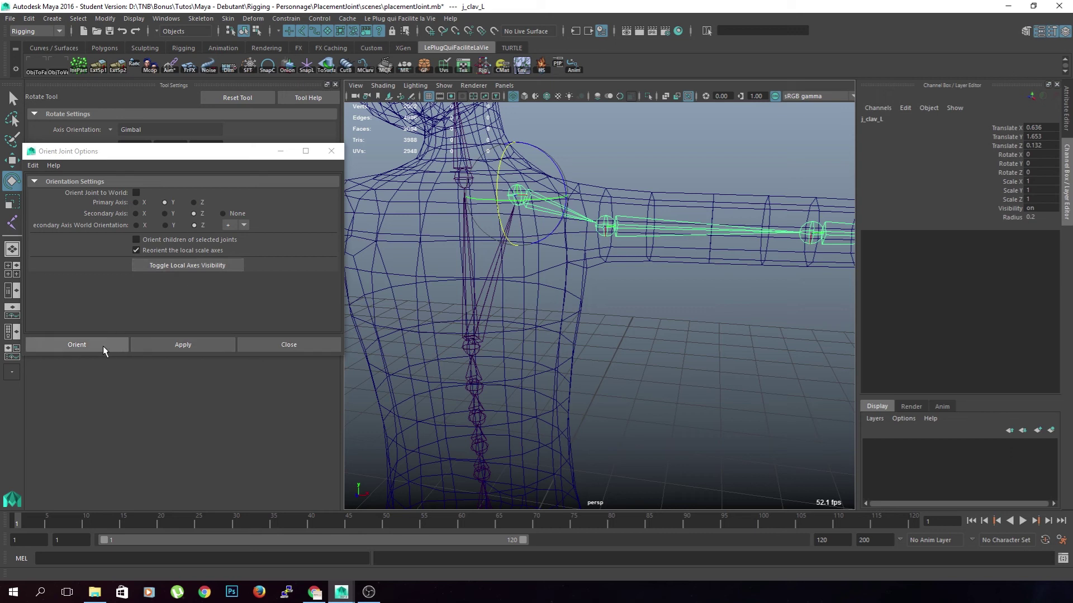
{"action": "left_click", "coordinate": [145, 345]}
{"action": "left_click_drag", "start_coordinate": [663, 347], "coordinate": [610, 316], "text": "alt"}
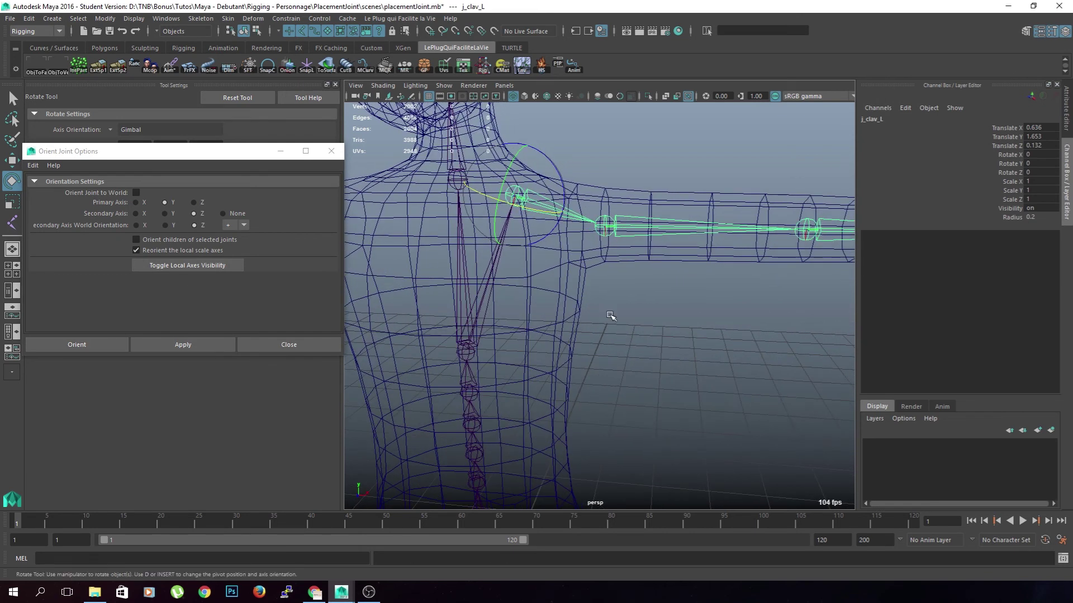
{"action": "left_click_drag", "start_coordinate": [679, 328], "coordinate": [715, 319], "text": "alt"}
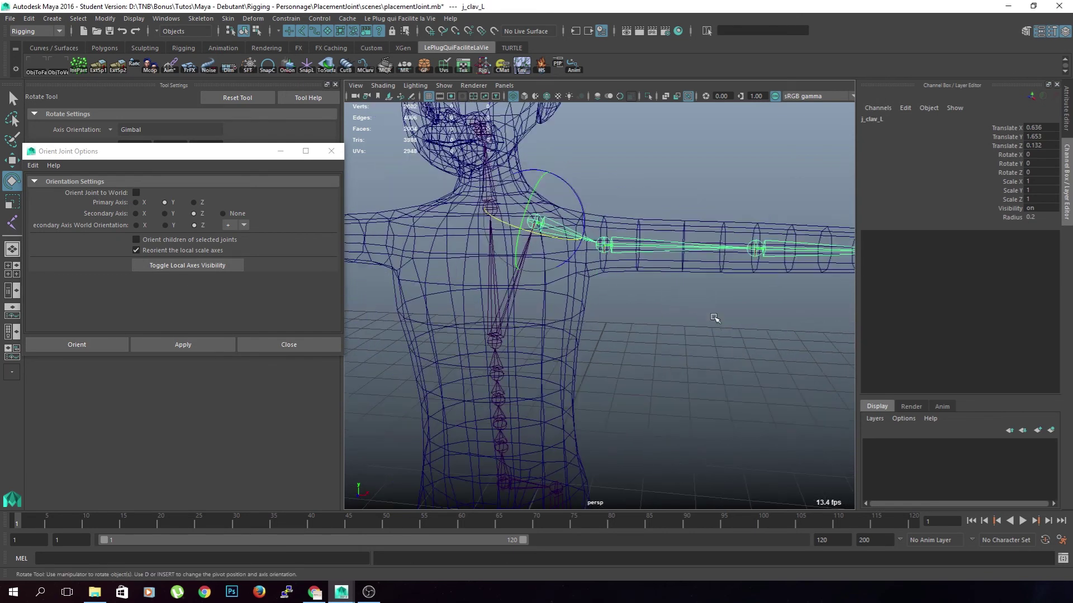
Step: Test the left elbow joint's bend about its X axis, undo the rotation and clear the selection
{"action": "left_click", "coordinate": [605, 249]}
{"action": "left_click", "coordinate": [757, 251]}
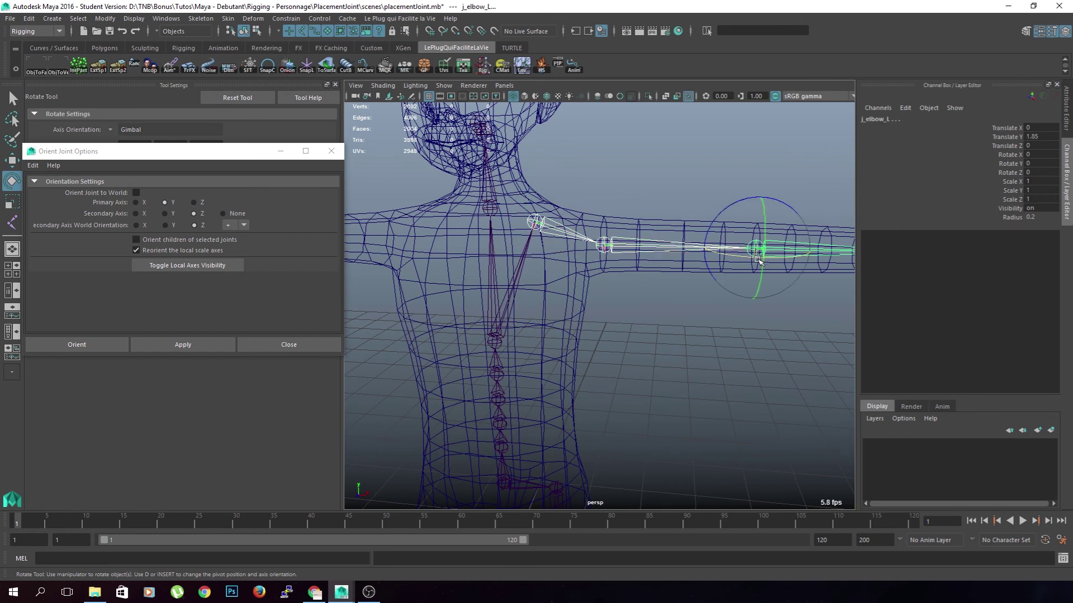
{"action": "mouse_move", "coordinate": [730, 256]}
{"action": "left_mouse_down"}
{"action": "mouse_move", "coordinate": [721, 257]}
{"action": "mouse_move", "coordinate": [748, 266]}
{"action": "left_mouse_up"}
{"action": "key", "text": "ctrl+z"}
{"action": "key", "text": "ctrl+z"}
{"action": "key", "text": "ctrl+z"}
{"action": "key", "text": "ctrl+z"}
{"action": "key", "text": "ctrl+z"}
{"action": "key", "text": "ctrl+z"}
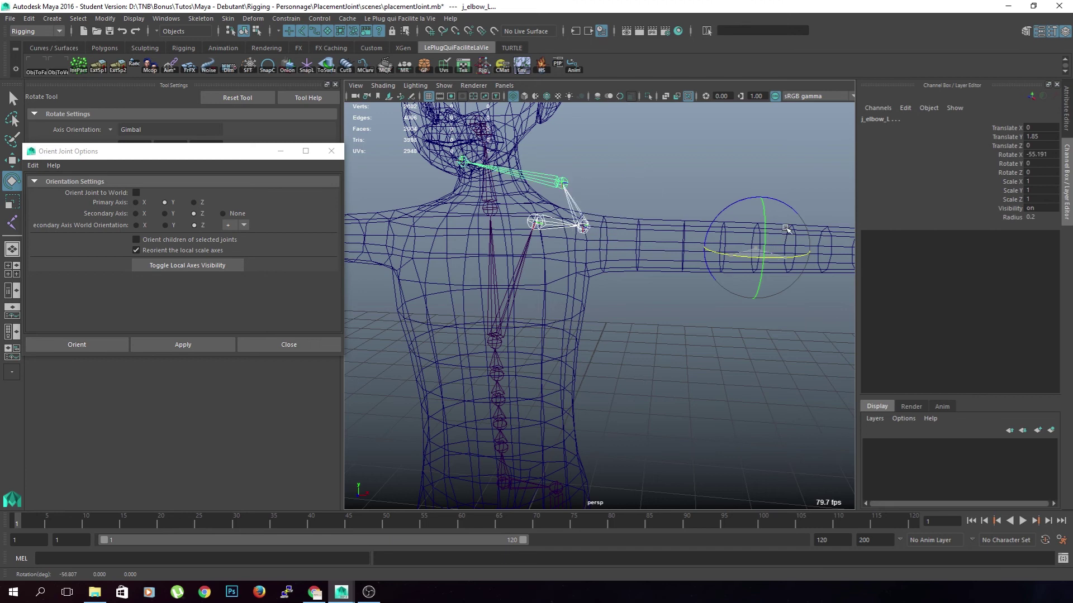
{"action": "left_click", "coordinate": [705, 422]}
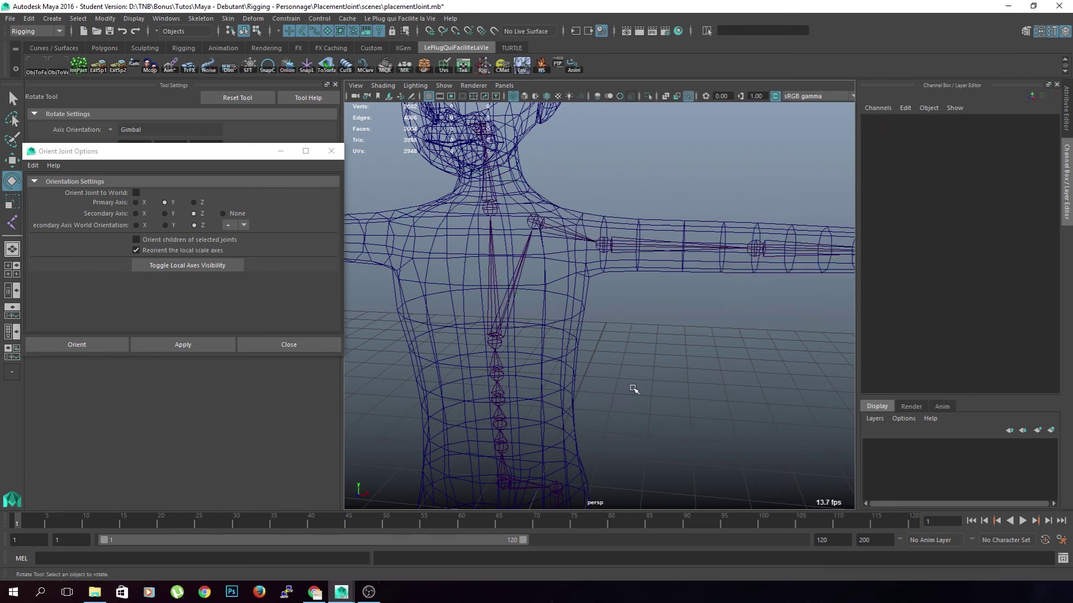
Step: Orient only the chest joint with Y as primary axis and Z as both secondary axis and secondary axis world orientation
{"action": "left_click_drag", "start_coordinate": [633, 386], "coordinate": [664, 347], "text": "alt"}
{"action": "middle_click_drag", "start_coordinate": [642, 388], "coordinate": [661, 374], "text": "alt"}
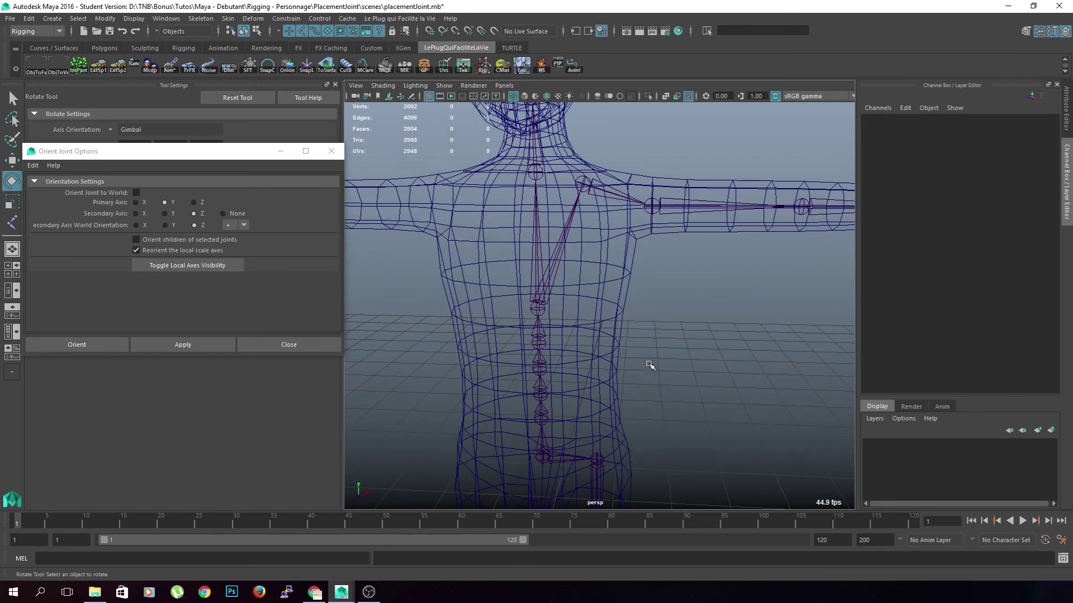
{"action": "left_click", "coordinate": [546, 309]}
{"action": "left_click_drag", "start_coordinate": [515, 333], "coordinate": [595, 393], "text": "alt"}
{"action": "middle_click_drag", "start_coordinate": [574, 417], "coordinate": [575, 368], "text": "alt"}
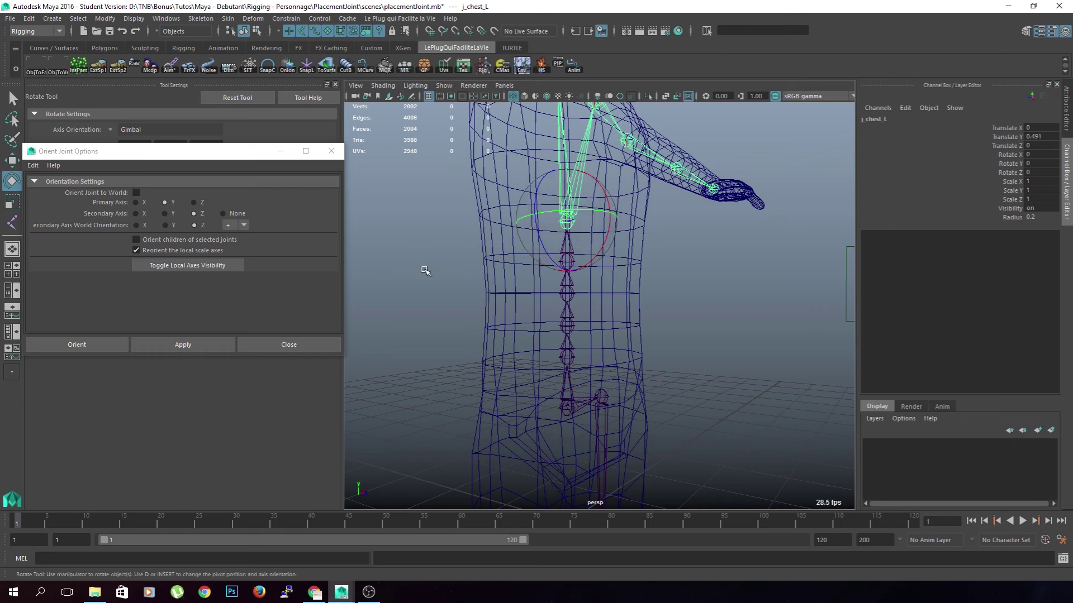
{"action": "left_click", "coordinate": [136, 213]}
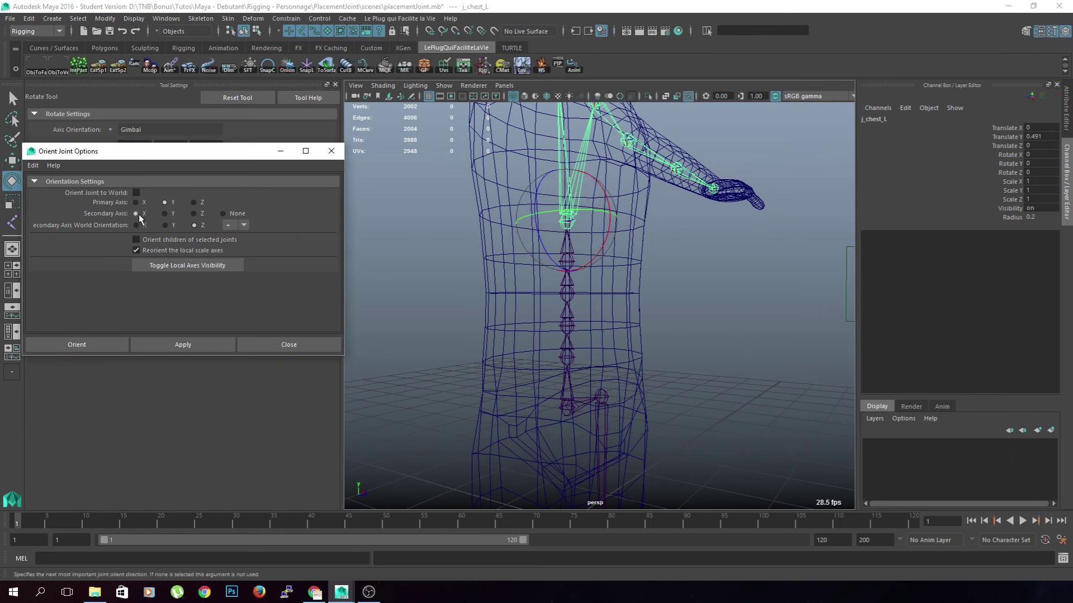
{"action": "left_click", "coordinate": [194, 213]}
{"action": "left_click", "coordinate": [194, 225]}
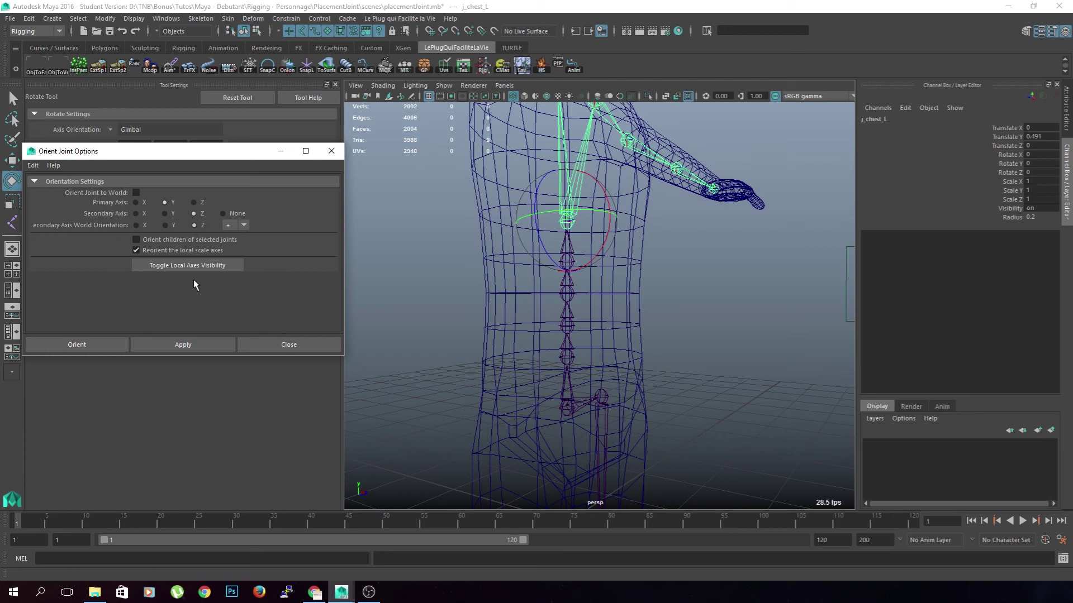
{"action": "left_click", "coordinate": [99, 347]}
Step: Examine the chest joint's local axes and the spine joints below it, up close and from several angles
{"action": "scroll", "coordinate": [618, 294], "scroll_direction": "up", "scroll_amount": 3}
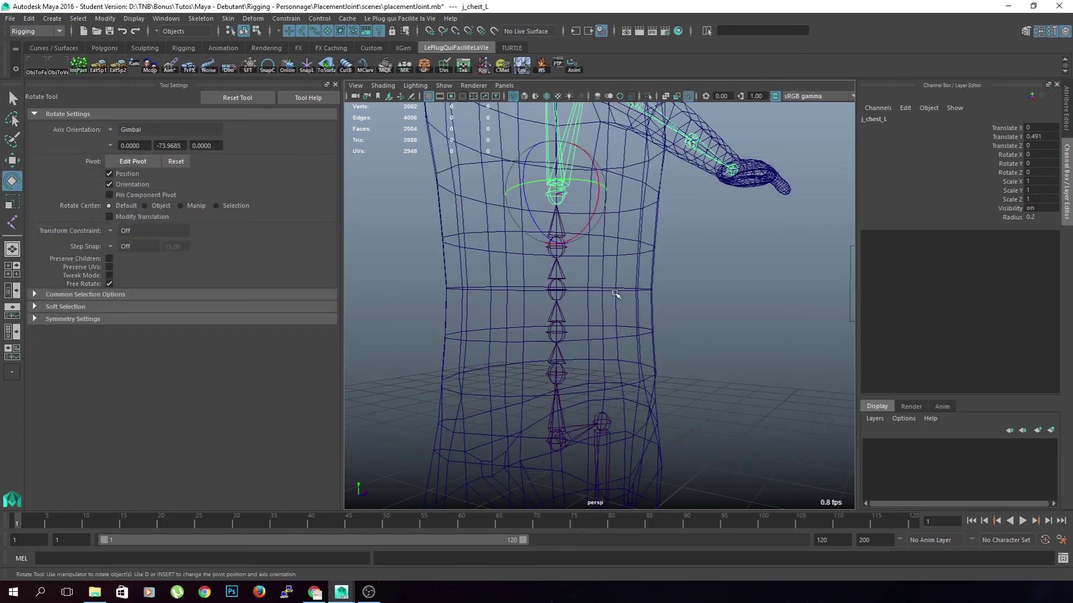
{"action": "scroll", "coordinate": [592, 263], "scroll_direction": "up", "scroll_amount": 5}
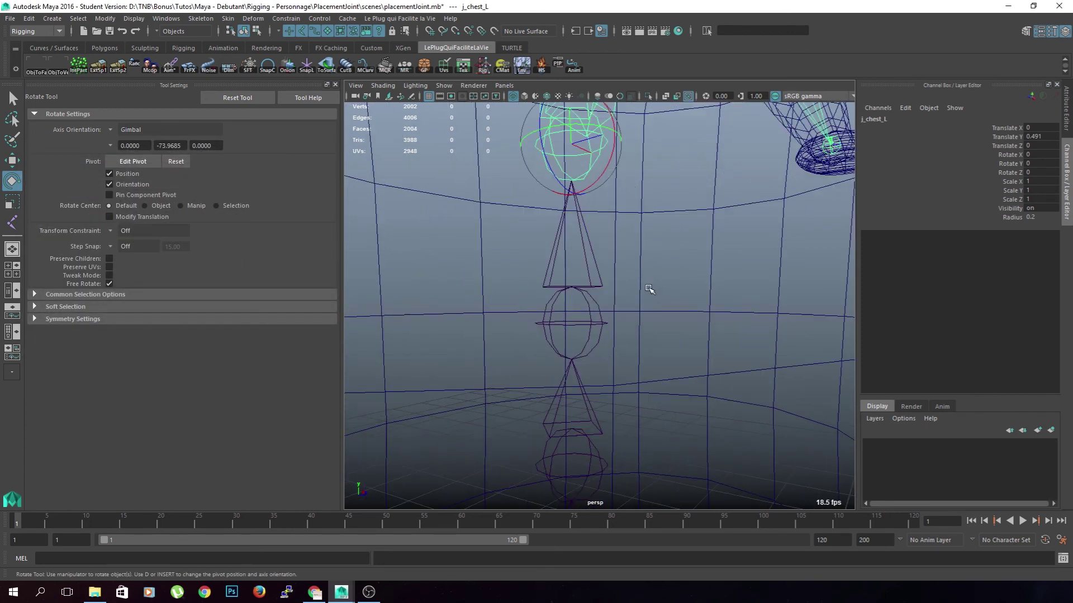
{"action": "left_click", "coordinate": [606, 287]}
{"action": "left_click", "coordinate": [603, 320]}
{"action": "left_click_drag", "start_coordinate": [612, 283], "coordinate": [622, 308], "text": "alt"}
{"action": "left_click", "coordinate": [590, 164]}
{"action": "left_click_drag", "start_coordinate": [590, 164], "coordinate": [508, 435], "text": "alt"}
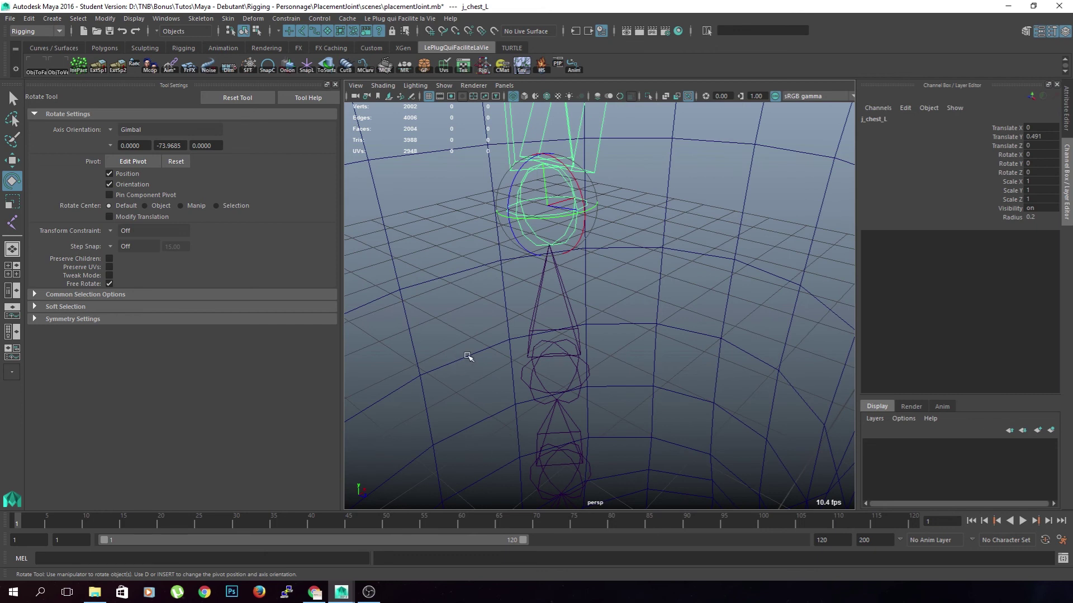
{"action": "scroll", "coordinate": [468, 356], "scroll_direction": "down", "scroll_amount": 5}
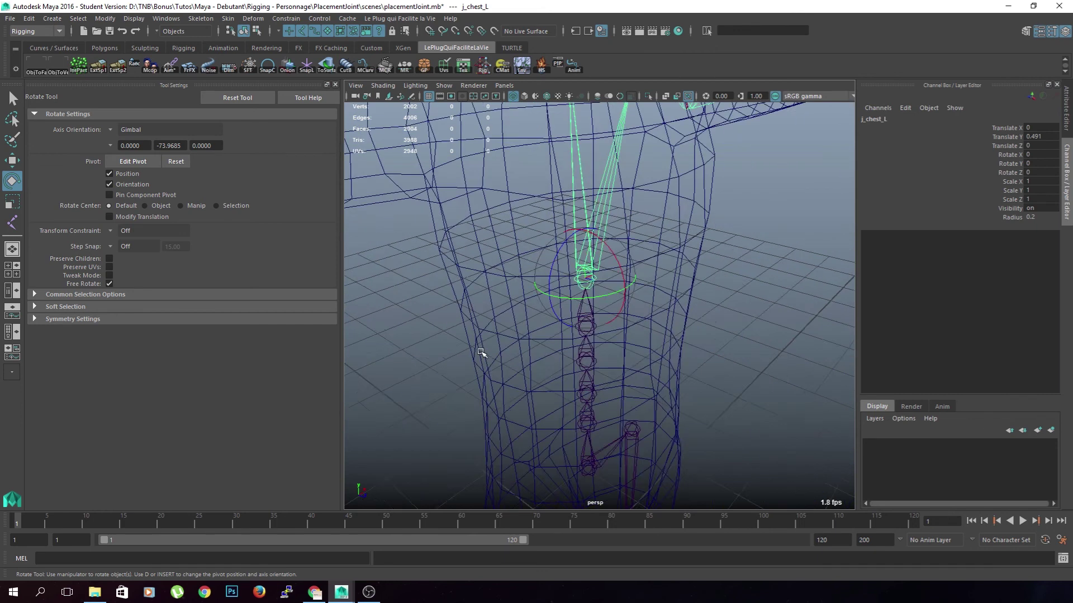
{"action": "scroll", "coordinate": [523, 304], "scroll_direction": "down", "scroll_amount": 3}
{"action": "middle_click_drag", "start_coordinate": [523, 305], "coordinate": [531, 371], "text": "alt"}
{"action": "left_click_drag", "start_coordinate": [531, 371], "coordinate": [582, 355], "text": "alt"}
{"action": "scroll", "coordinate": [581, 354], "scroll_direction": "up", "scroll_amount": 3}
{"action": "middle_click_drag", "start_coordinate": [581, 354], "coordinate": [570, 378], "text": "alt"}
{"action": "left_click_drag", "start_coordinate": [570, 378], "coordinate": [505, 302], "text": "alt"}
Step: Compare the local axes of the neck joint with those of the chest joint, viewing the neck from the side
{"action": "left_click", "coordinate": [609, 240]}
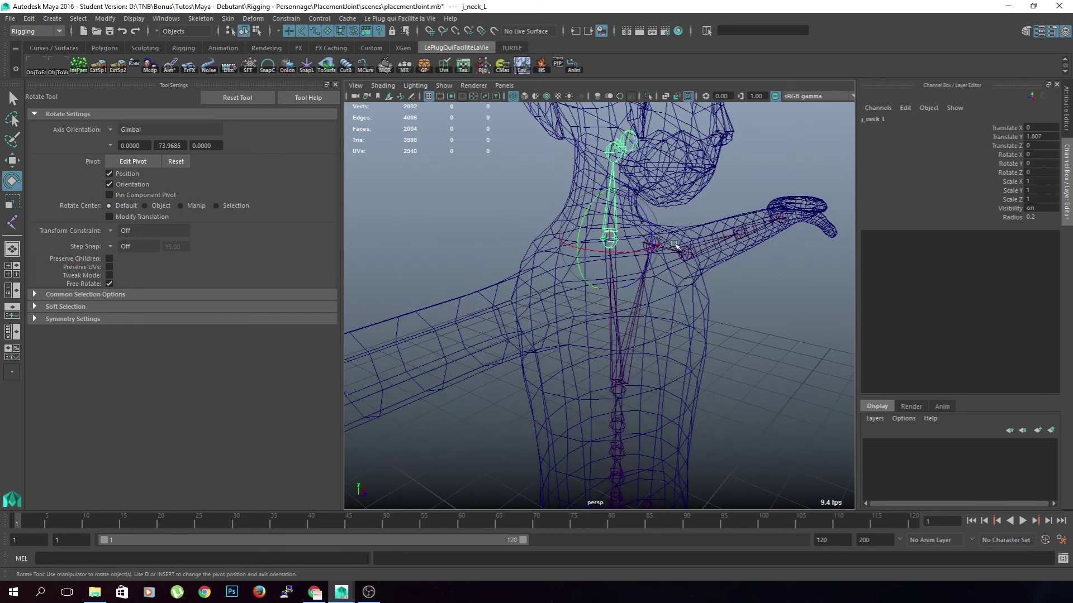
{"action": "scroll", "coordinate": [667, 334], "scroll_direction": "up", "scroll_amount": 3}
{"action": "middle_click_drag", "start_coordinate": [600, 311], "coordinate": [581, 357], "text": "alt"}
{"action": "left_click_drag", "start_coordinate": [582, 357], "coordinate": [594, 337], "text": "alt"}
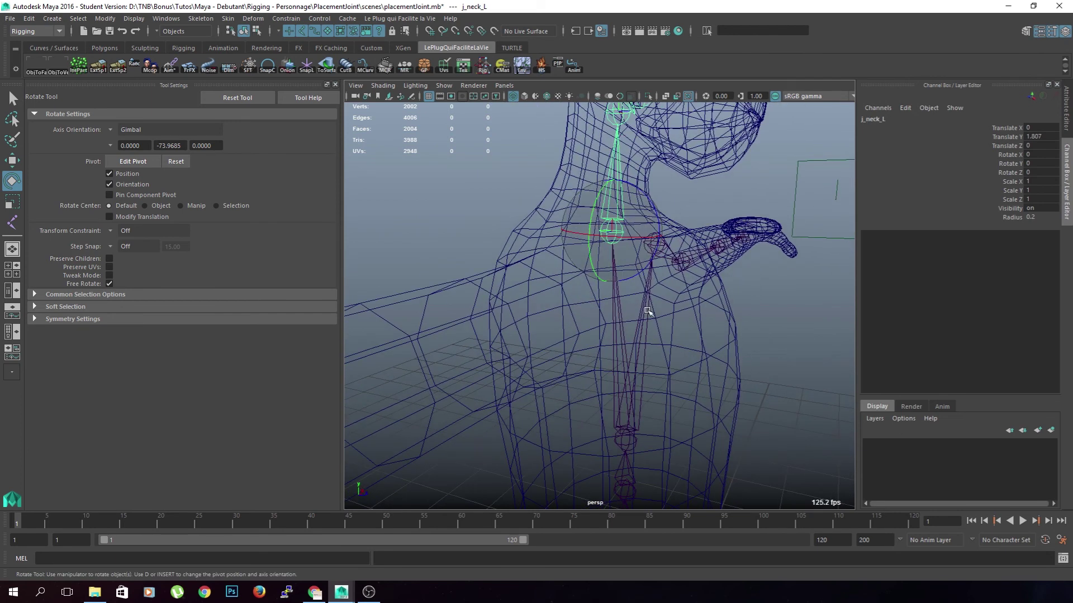
{"action": "left_click_drag", "start_coordinate": [648, 311], "coordinate": [589, 395], "text": "alt"}
{"action": "left_click", "coordinate": [592, 439]}
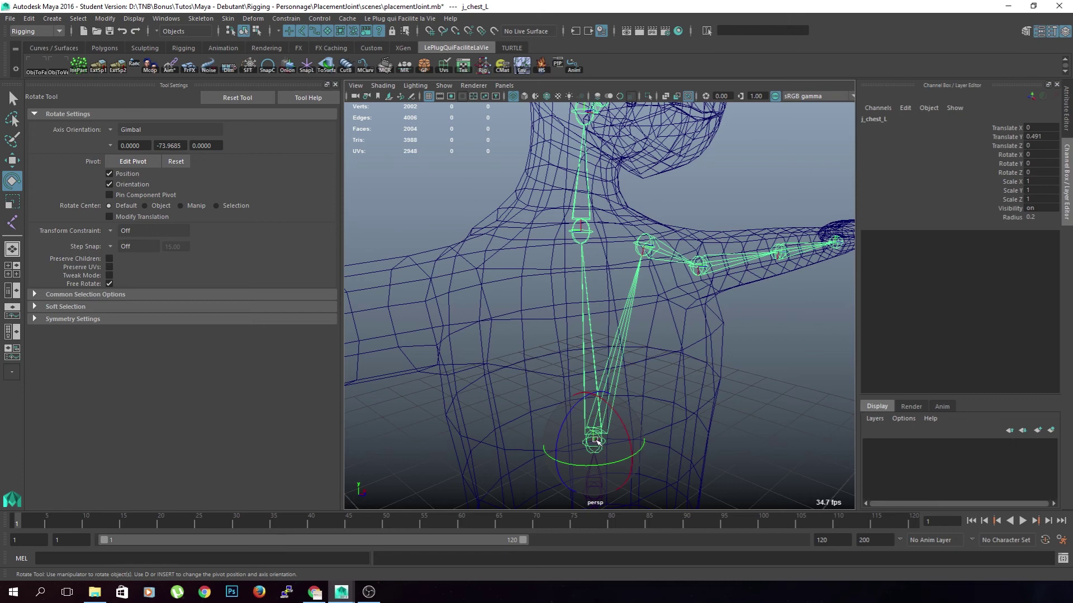
{"action": "left_click", "coordinate": [587, 240]}
{"action": "left_click_drag", "start_coordinate": [586, 240], "coordinate": [569, 279], "text": "alt"}
{"action": "left_click_drag", "start_coordinate": [669, 246], "coordinate": [695, 239], "text": "alt"}
Step: Orient only the neck joint with Y as primary axis and X as both secondary axis and secondary axis world orientation
{"action": "key", "text": "q"}
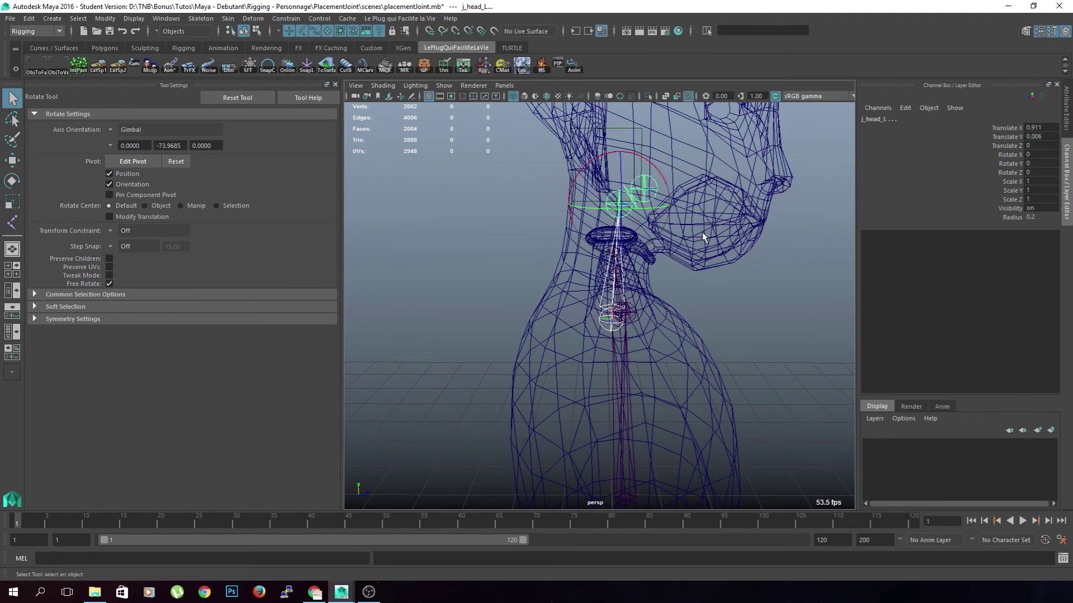
{"action": "left_click", "coordinate": [648, 189], "text": "shift"}
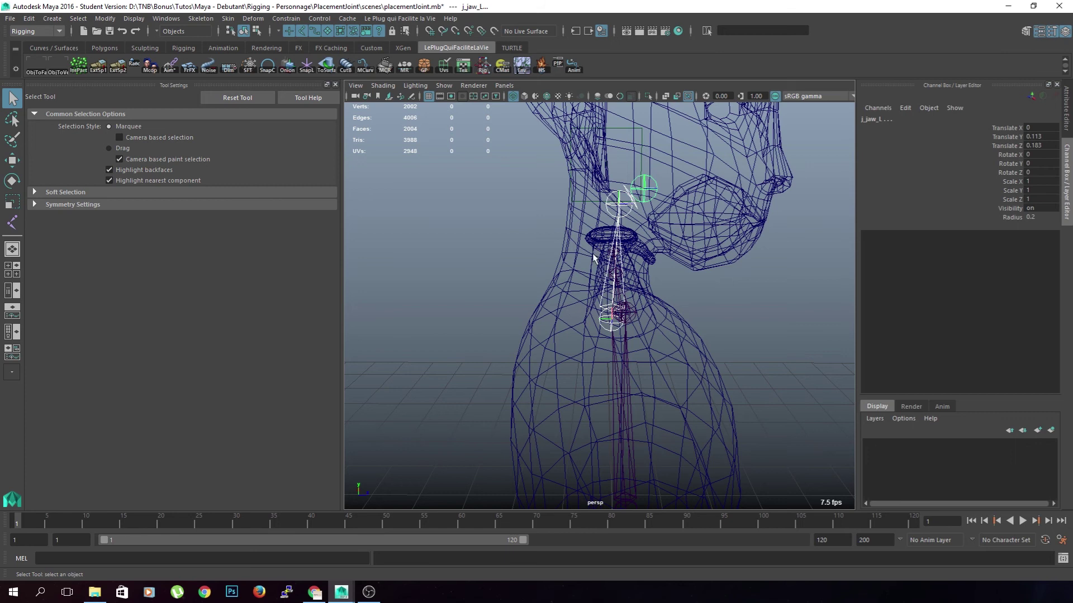
{"action": "left_click", "coordinate": [613, 310]}
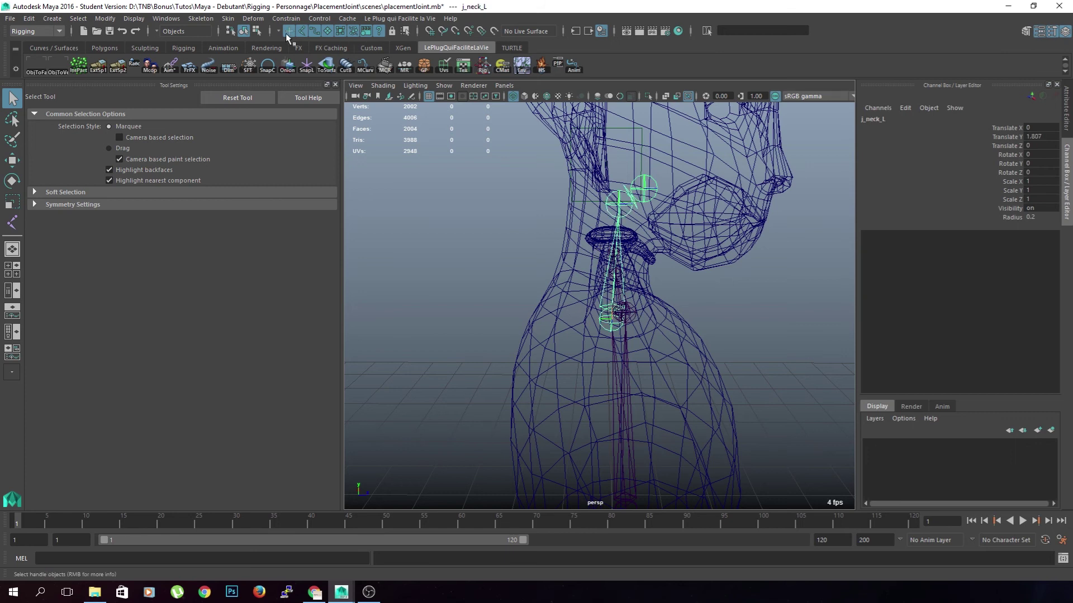
{"action": "left_click", "coordinate": [228, 19]}
{"action": "mouse_move", "coordinate": [253, 18]}
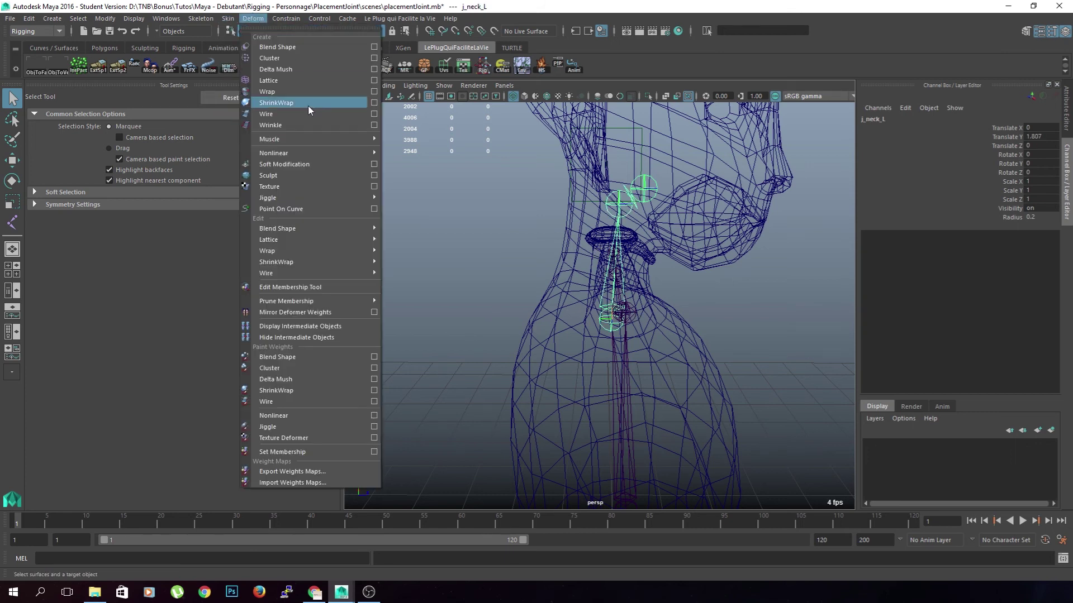
{"action": "mouse_move", "coordinate": [200, 19]}
{"action": "left_click", "coordinate": [310, 82]}
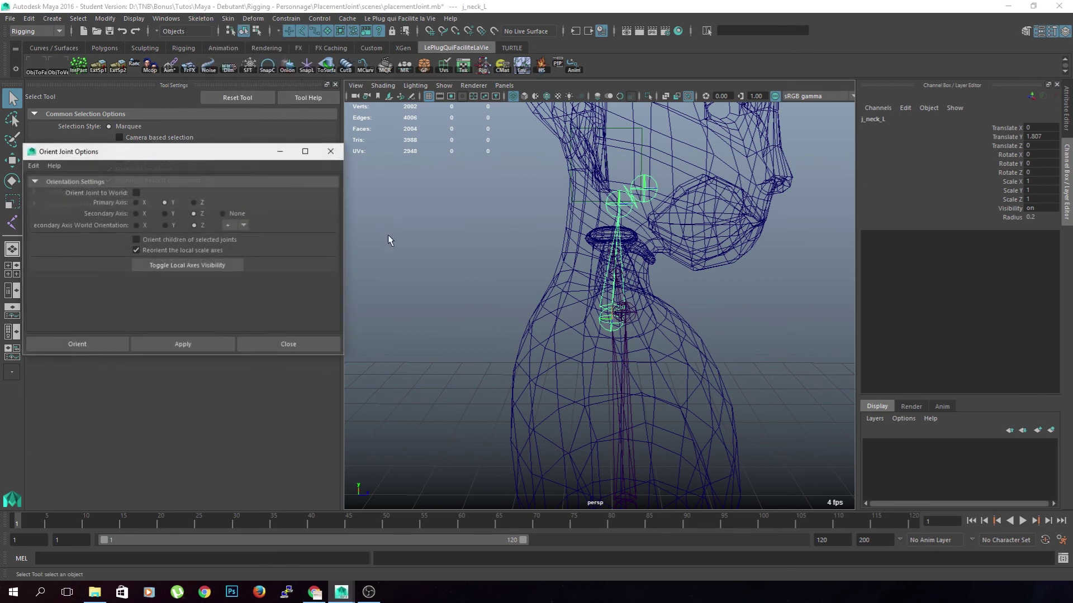
{"action": "left_click", "coordinate": [137, 225]}
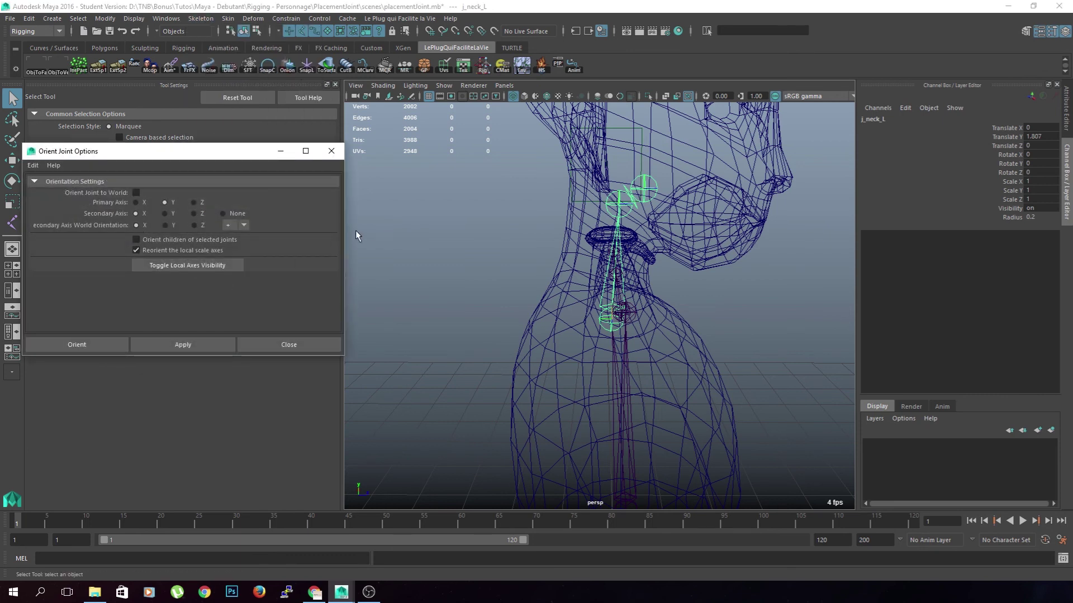
{"action": "left_click_drag", "start_coordinate": [644, 303], "coordinate": [555, 281], "text": "alt"}
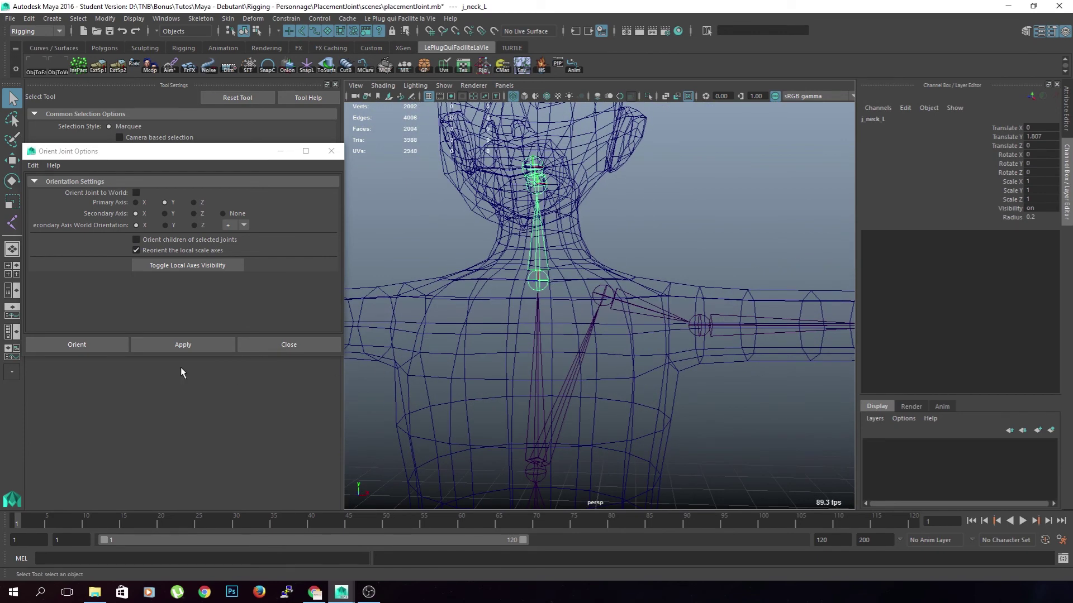
{"action": "left_click", "coordinate": [109, 347]}
Step: Clear the selection and inspect the oriented skeleton inside the character mesh from the front
{"action": "left_click_drag", "start_coordinate": [744, 371], "coordinate": [855, 373], "text": "alt"}
{"action": "left_click_drag", "start_coordinate": [782, 391], "coordinate": [675, 424], "text": "alt"}
{"action": "middle_click_drag", "start_coordinate": [675, 424], "coordinate": [614, 335], "text": "alt"}
{"action": "left_click", "coordinate": [741, 396]}
{"action": "scroll", "coordinate": [737, 391], "scroll_direction": "down", "scroll_amount": 4}
{"action": "left_click_drag", "start_coordinate": [725, 372], "coordinate": [695, 385], "text": "alt"}
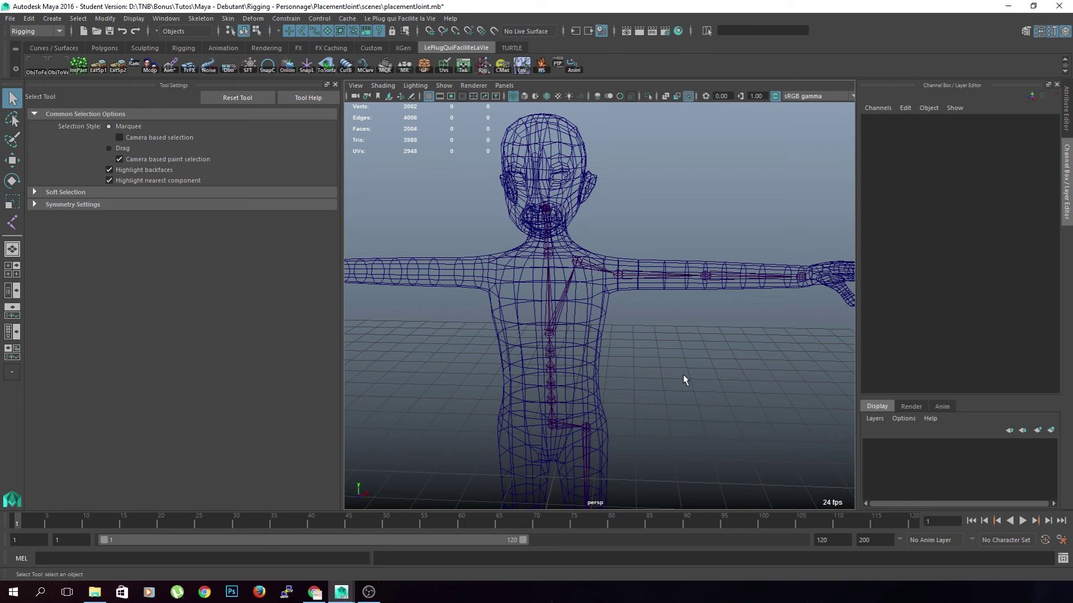
{"action": "middle_click_drag", "start_coordinate": [662, 391], "coordinate": [653, 344], "text": "alt"}
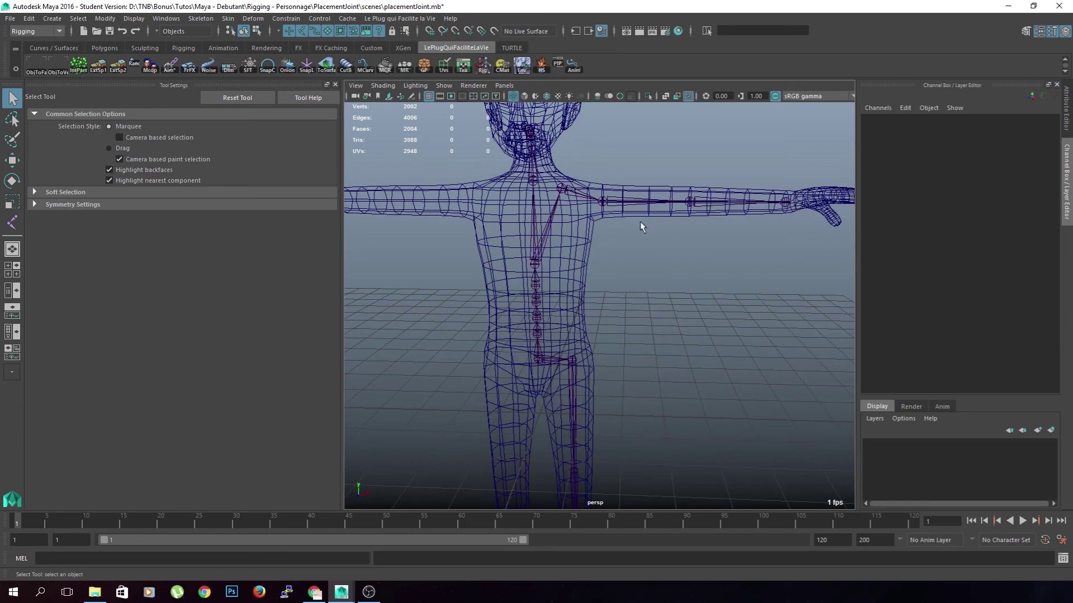
Step: Select the left clavicle and left hip joints together and bring up the Mirror Joint options
{"action": "left_click_drag", "start_coordinate": [551, 167], "coordinate": [790, 230]}
{"action": "left_click", "coordinate": [753, 310]}
{"action": "left_click", "coordinate": [564, 187]}
{"action": "left_click", "coordinate": [572, 362], "text": "shift"}
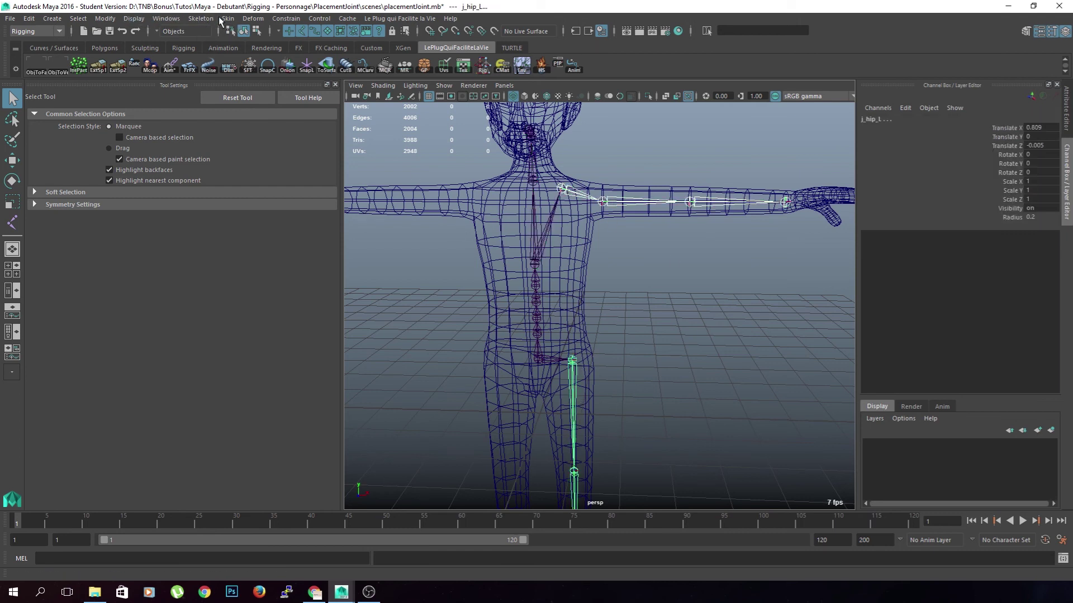
{"action": "left_click", "coordinate": [244, 20]}
{"action": "mouse_move", "coordinate": [200, 18]}
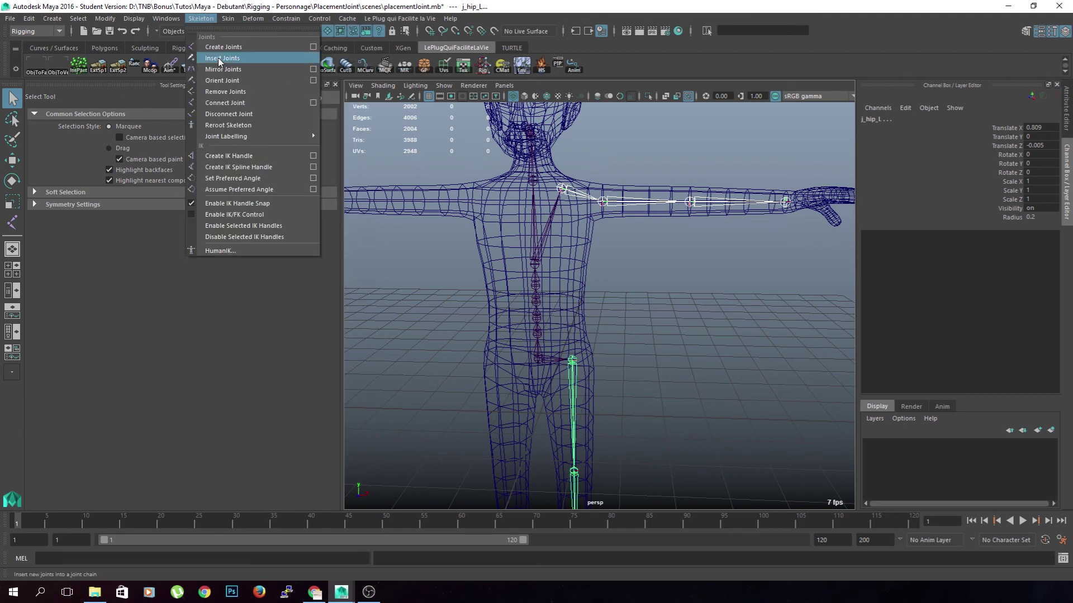
{"action": "left_click", "coordinate": [312, 71]}
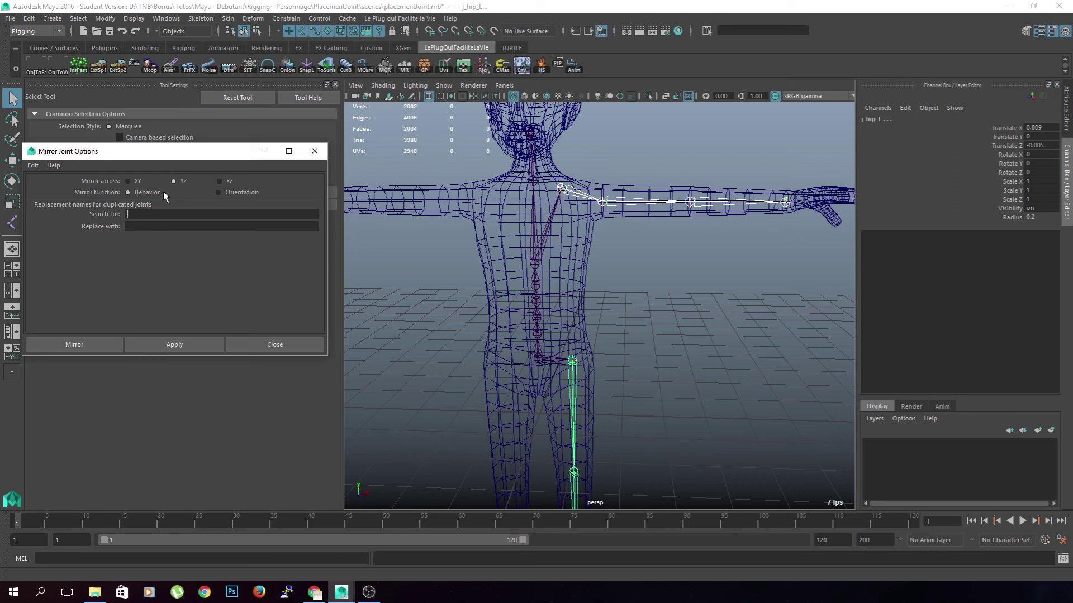
Step: Compare the XY, YZ and XZ mirror planes with the character seen from the side, front and above, and choose YZ
{"action": "left_click", "coordinate": [129, 182]}
{"action": "scroll", "coordinate": [594, 339], "scroll_direction": "down", "scroll_amount": 5}
{"action": "mouse_move", "coordinate": [619, 311]}
{"action": "left_mouse_down", "text": "alt"}
{"action": "mouse_move", "coordinate": [629, 334]}
{"action": "mouse_move", "coordinate": [618, 321]}
{"action": "left_mouse_up", "text": "alt"}
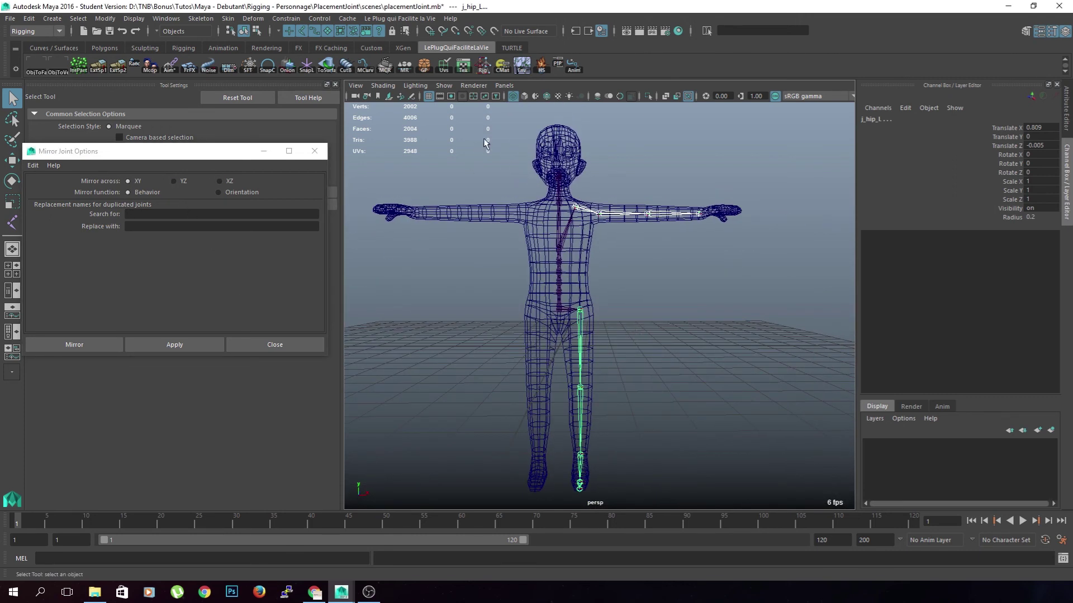
{"action": "left_click_drag", "start_coordinate": [832, 428], "coordinate": [622, 354], "text": "alt"}
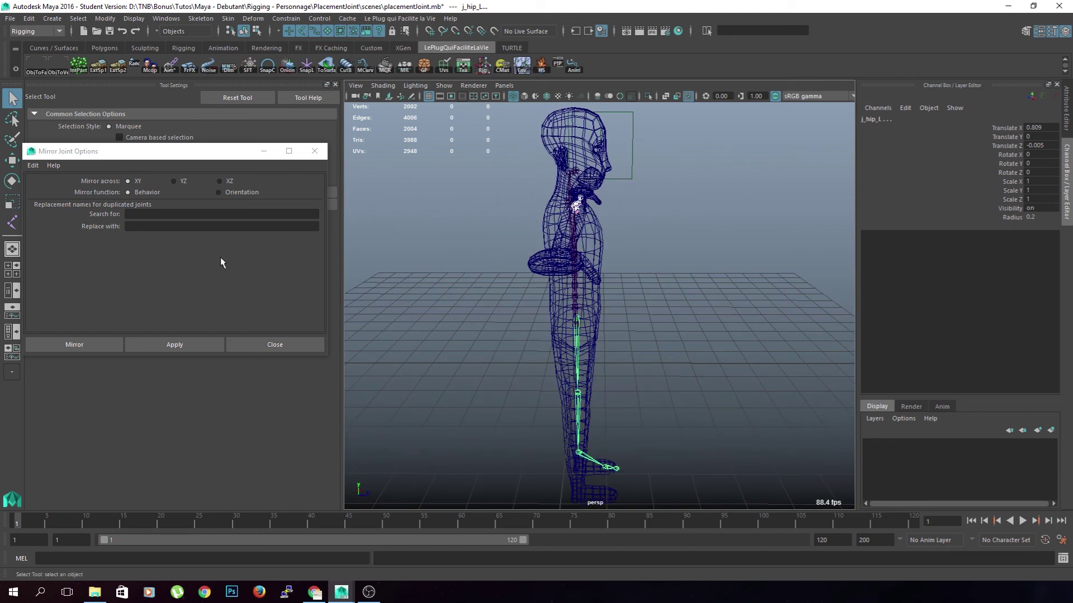
{"action": "left_click", "coordinate": [173, 181]}
{"action": "left_click_drag", "start_coordinate": [539, 312], "coordinate": [484, 357], "text": "alt"}
{"action": "left_click_drag", "start_coordinate": [352, 501], "coordinate": [617, 176], "text": "alt"}
{"action": "left_click", "coordinate": [528, 384]}
{"action": "left_click_drag", "start_coordinate": [529, 383], "coordinate": [608, 390], "text": "alt"}
{"action": "key", "text": "ctrl+z"}
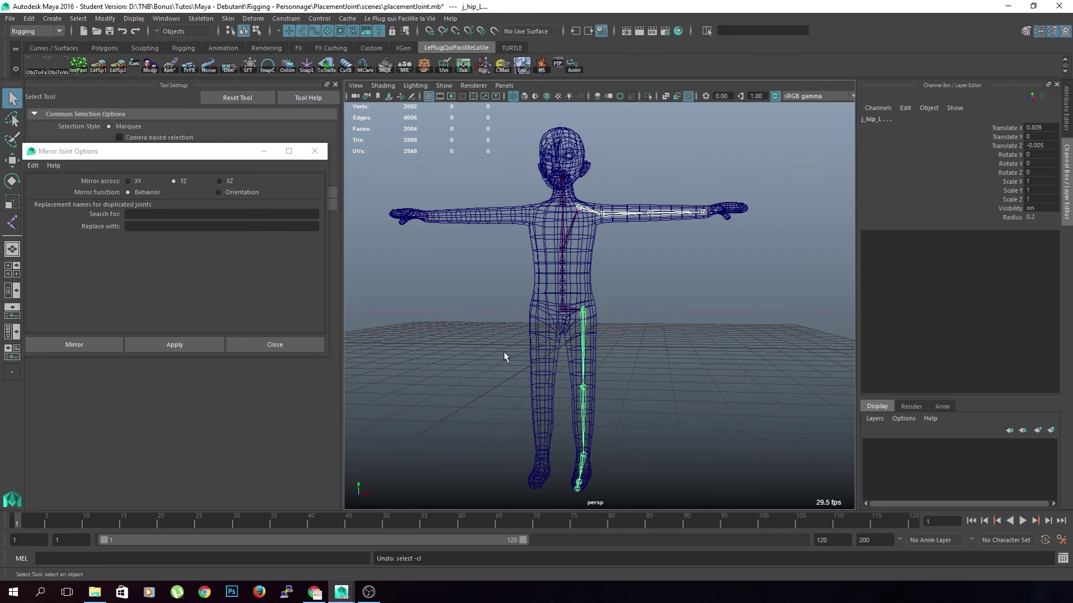
{"action": "left_click", "coordinate": [219, 181]}
{"action": "left_click_drag", "start_coordinate": [663, 241], "coordinate": [617, 333], "text": "alt"}
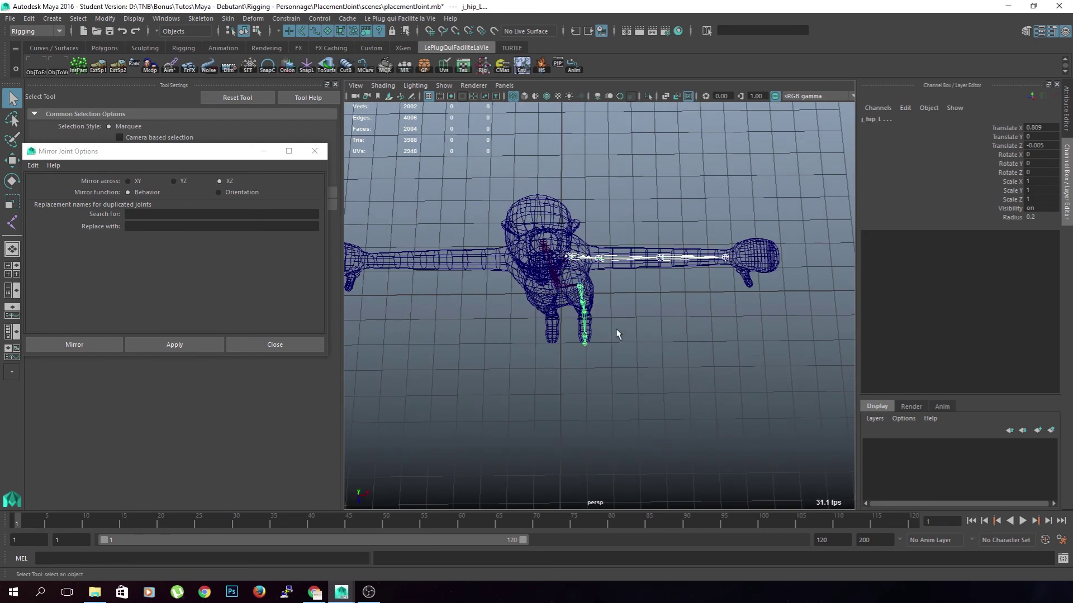
{"action": "left_click", "coordinate": [174, 181]}
{"action": "left_click_drag", "start_coordinate": [403, 325], "coordinate": [222, 219], "text": "alt"}
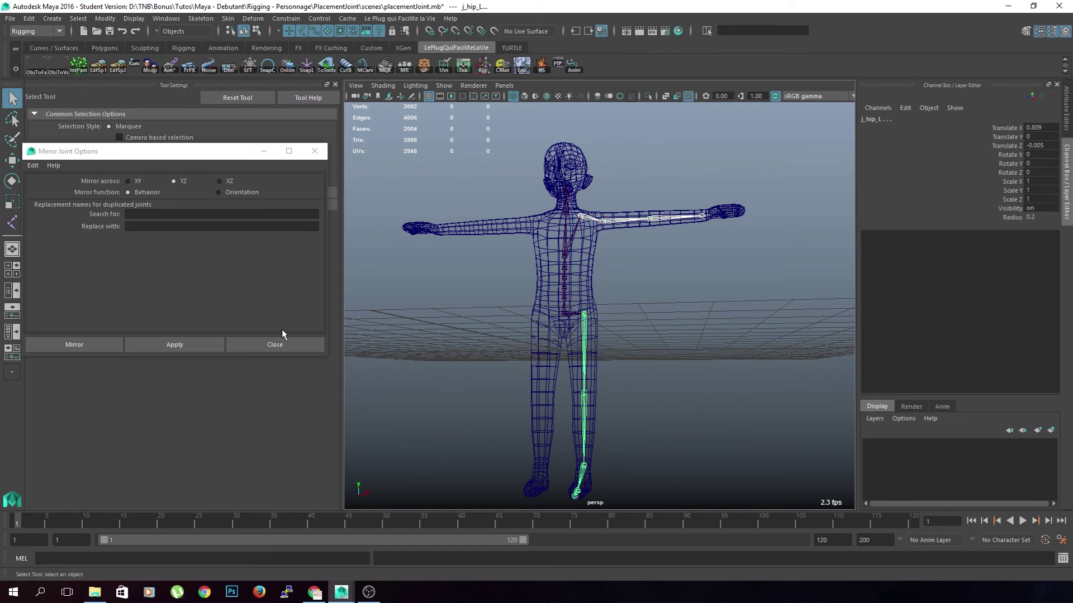
Step: Try to mirror the left clavicle and left hip joints together across YZ with the Orientation mirror function
{"action": "left_click", "coordinate": [242, 192]}
{"action": "left_click", "coordinate": [166, 346]}
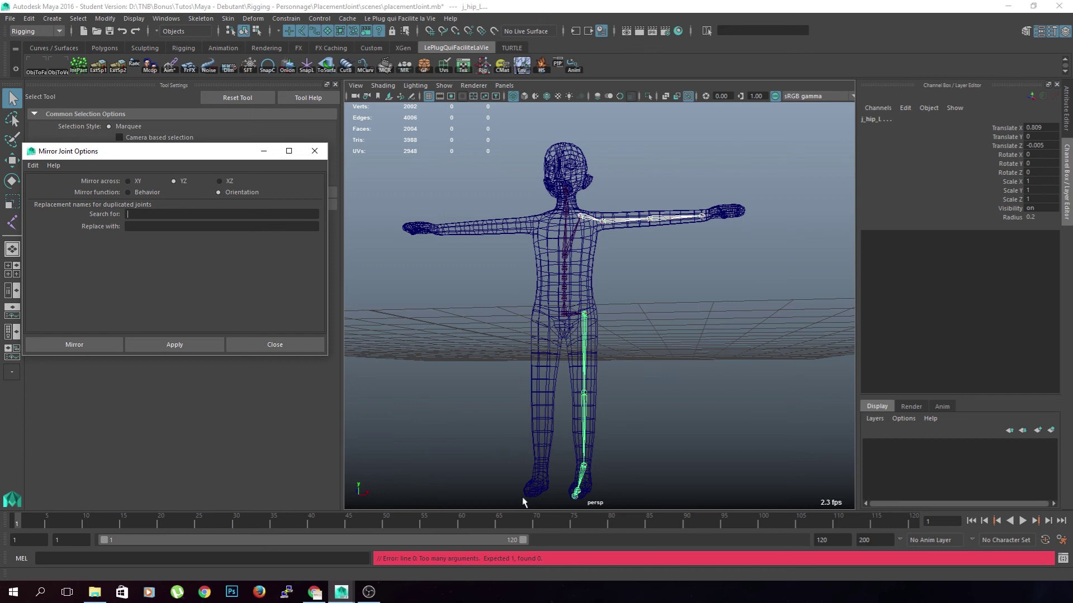
{"action": "left_click", "coordinate": [609, 281]}
{"action": "left_click", "coordinate": [581, 219]}
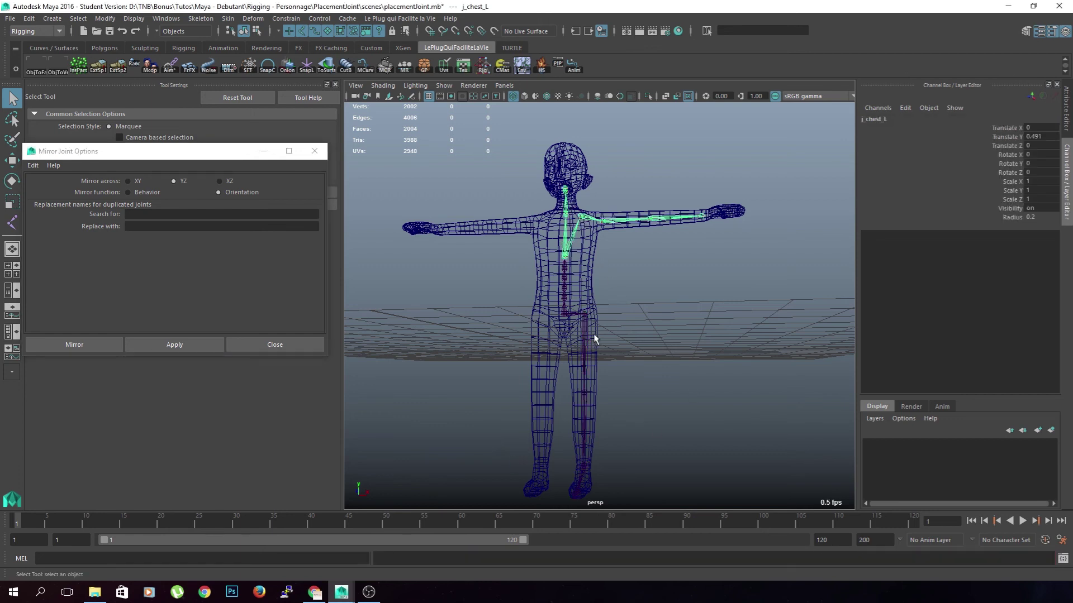
{"action": "left_click", "coordinate": [585, 314], "text": "shift"}
{"action": "left_click", "coordinate": [179, 350]}
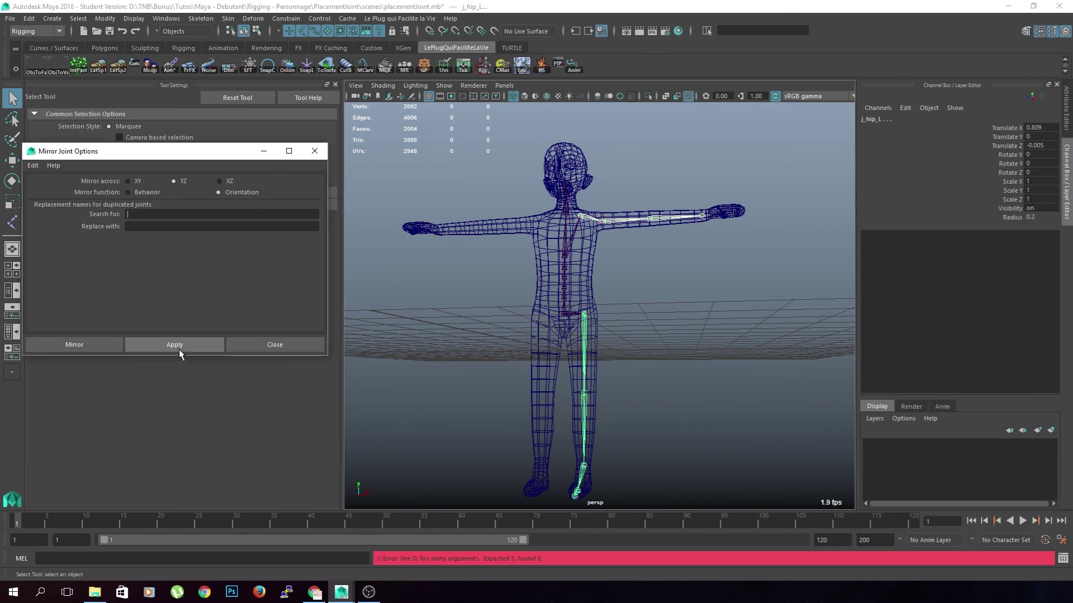
Step: Dismiss the Mirror Joint options and reselect the left clavicle and left hip joints
{"action": "left_click", "coordinate": [315, 152]}
{"action": "left_click", "coordinate": [727, 365]}
{"action": "left_click", "coordinate": [593, 218]}
{"action": "left_click", "coordinate": [584, 316]}
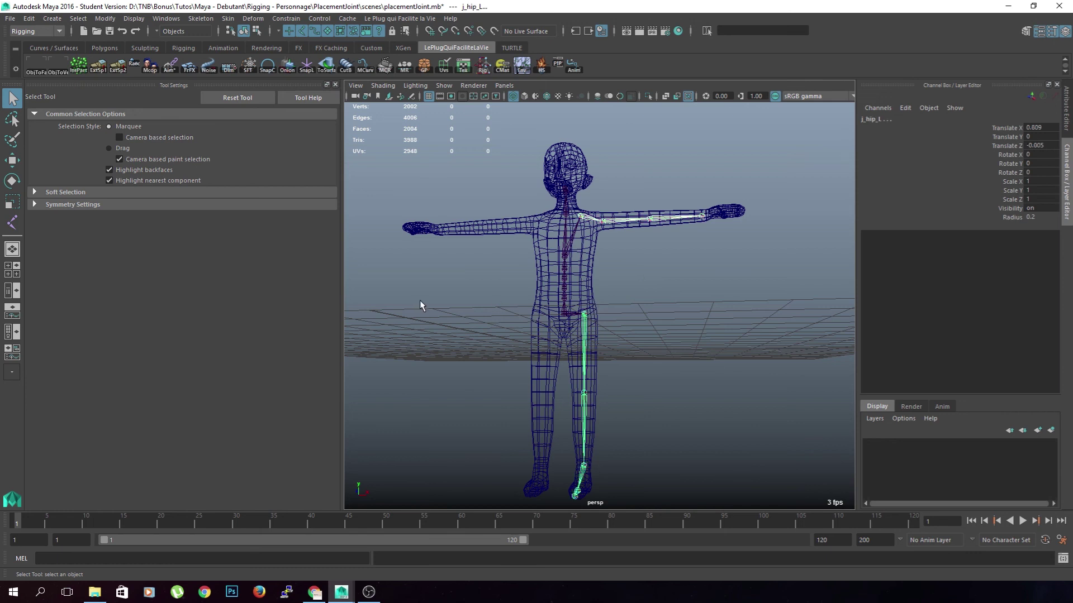
{"action": "left_click", "coordinate": [228, 18]}
{"action": "mouse_move", "coordinate": [200, 19]}
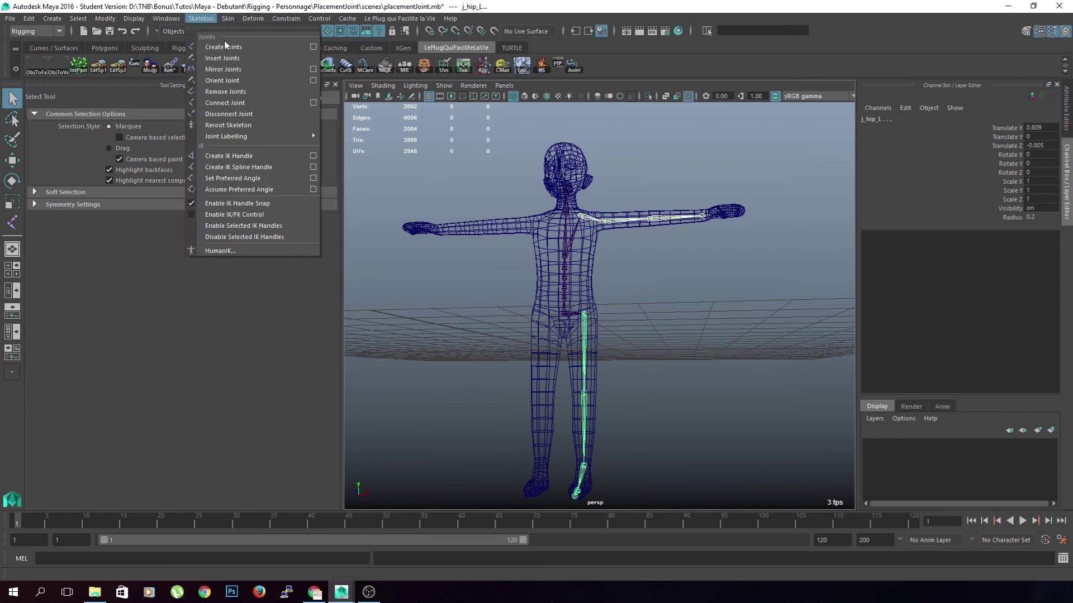
{"action": "left_click", "coordinate": [313, 84]}
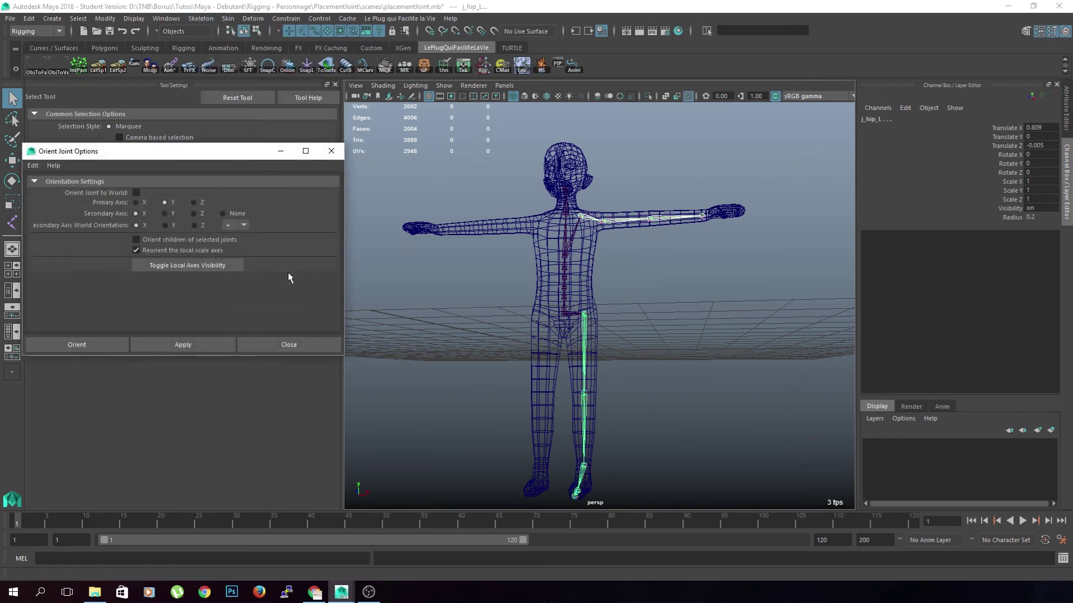
{"action": "left_click", "coordinate": [206, 348]}
{"action": "left_click", "coordinate": [331, 151]}
Step: Retry mirroring the selected left joints across YZ, and undo the mirrored leg joints
{"action": "left_click", "coordinate": [200, 19]}
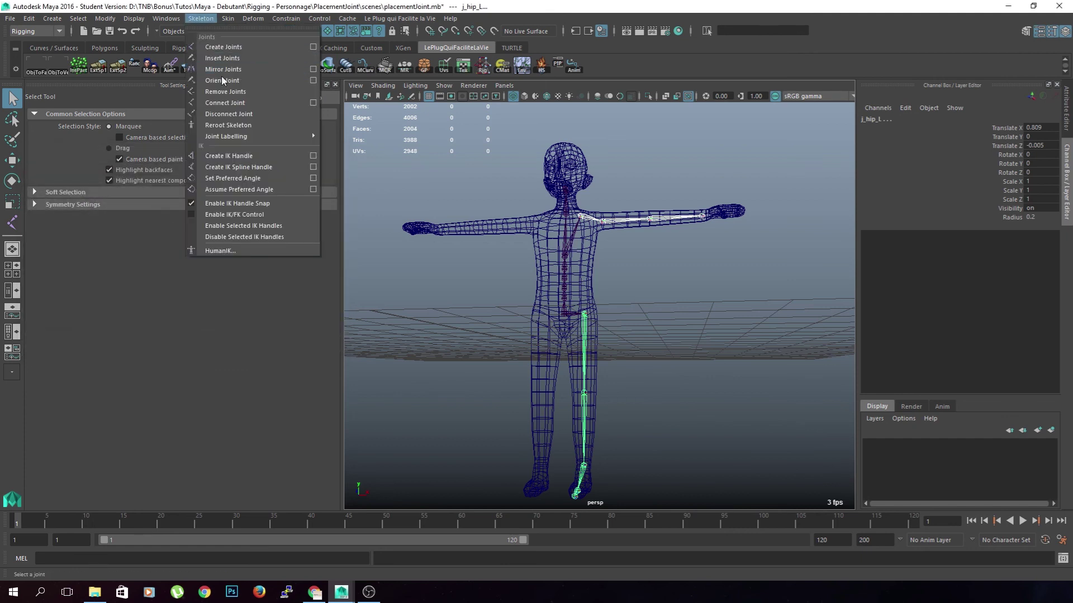
{"action": "left_click", "coordinate": [309, 70]}
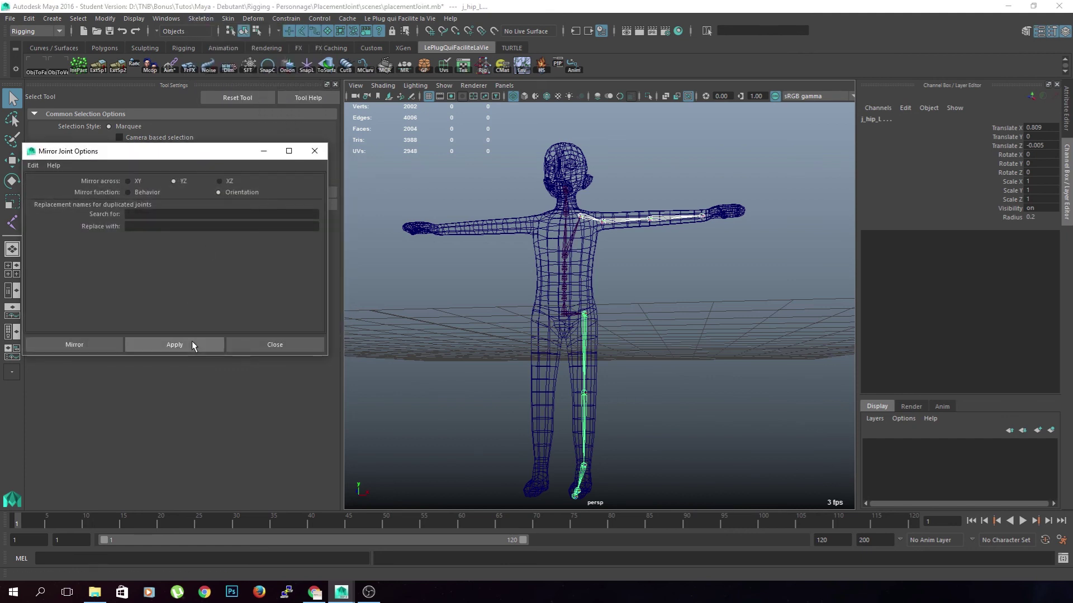
{"action": "left_click", "coordinate": [192, 342]}
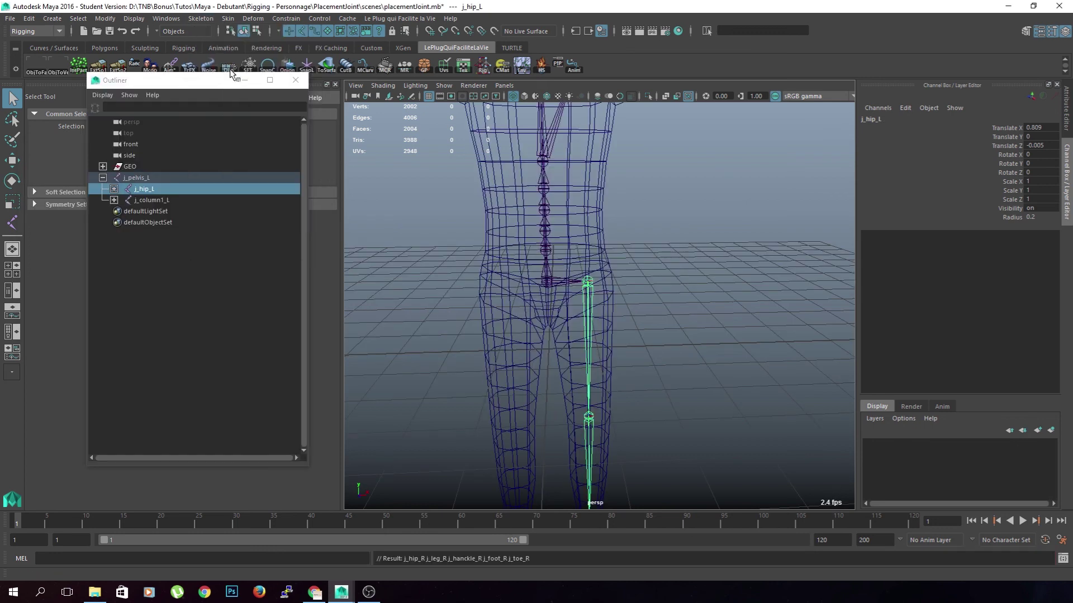
{"action": "key", "text": "shift+z"}
{"action": "key", "text": "ctrl+z"}
{"action": "scroll", "coordinate": [626, 316], "scroll_direction": "down", "scroll_amount": 5}
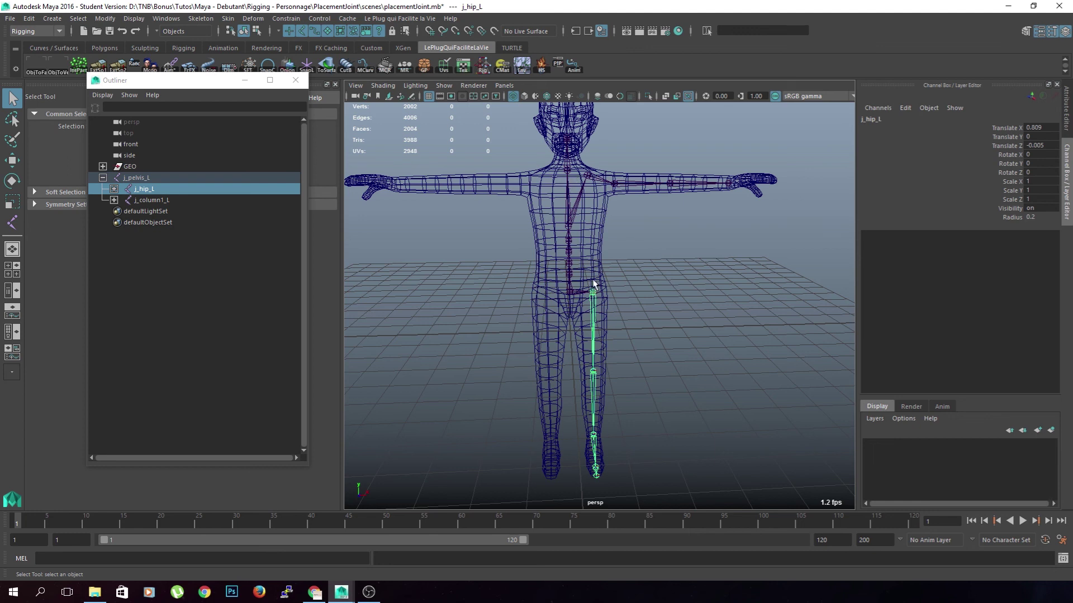
Step: Mirror the left hip joint chain across YZ with the Orientation function, replacing _L with _R in the joint names
{"action": "left_click", "coordinate": [198, 18]}
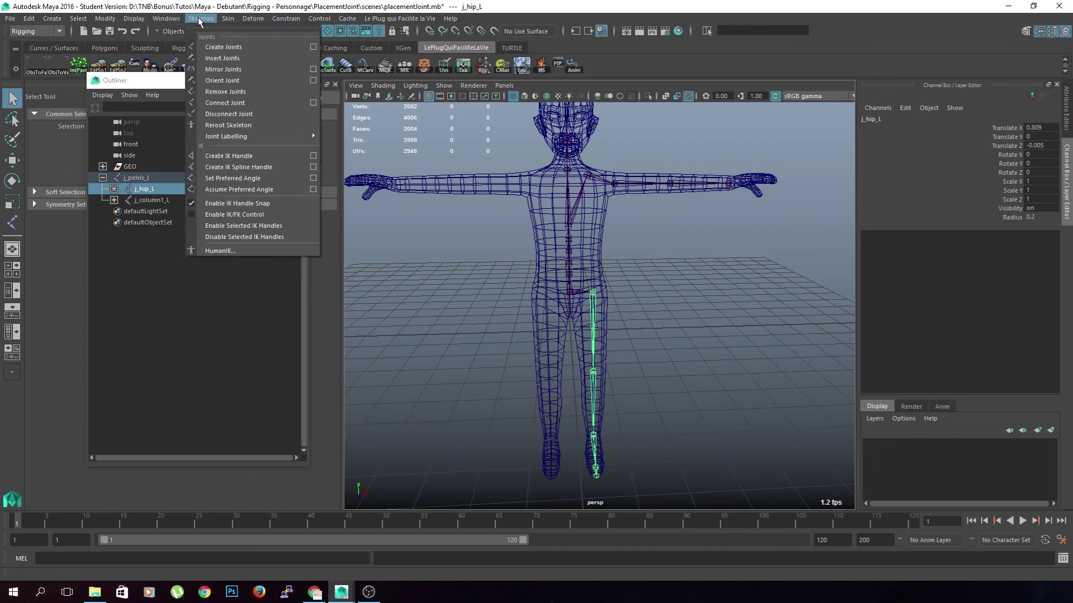
{"action": "left_click", "coordinate": [314, 70]}
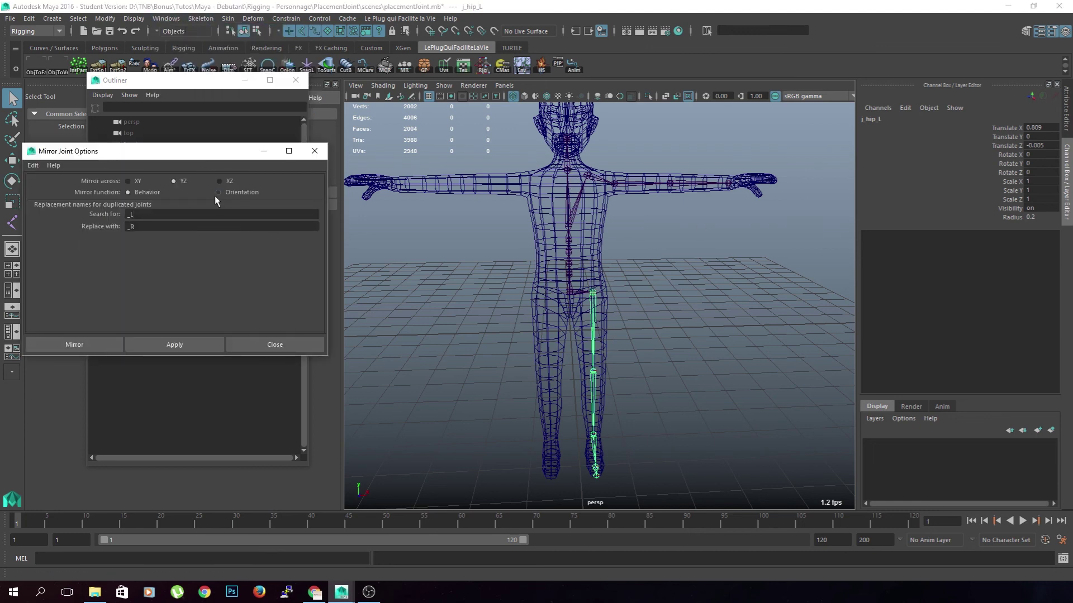
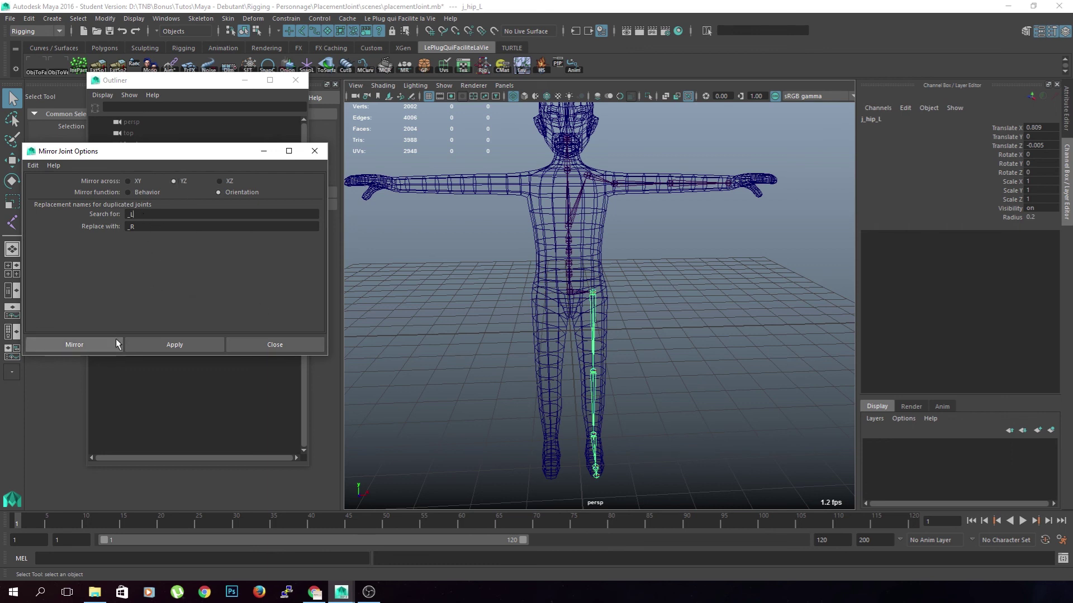
{"action": "left_click", "coordinate": [183, 344]}
{"action": "key", "text": "f"}
{"action": "middle_click_drag", "start_coordinate": [475, 359], "coordinate": [532, 248], "text": "alt"}
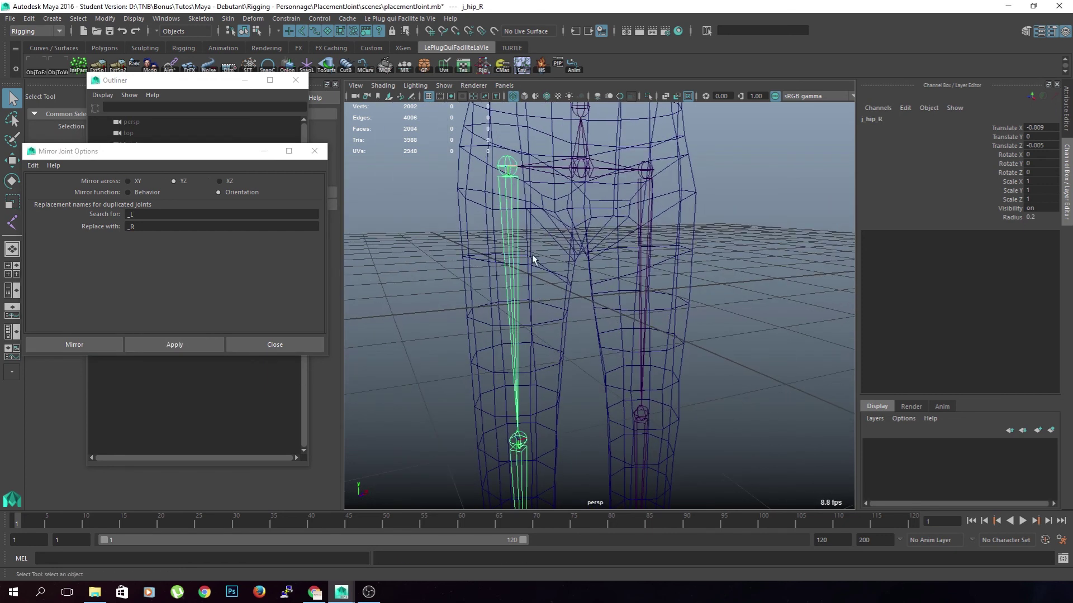
Step: Test the mirrored legs by rotating both hip joints together about 42.7° on Z, and undo the rotation
{"action": "key", "text": "e"}
{"action": "left_click_drag", "start_coordinate": [528, 293], "coordinate": [585, 342], "text": "alt"}
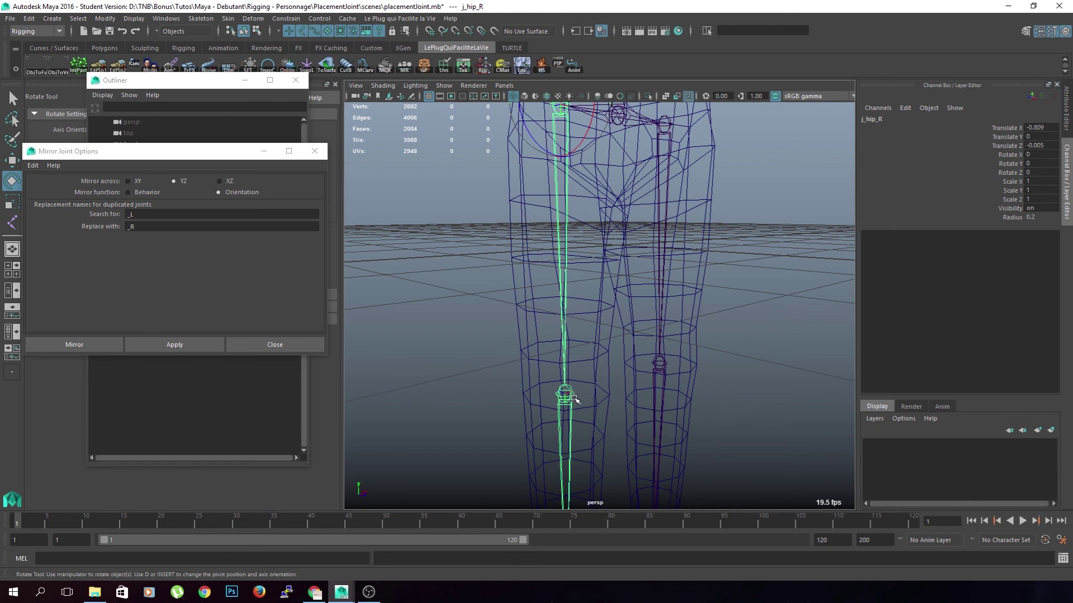
{"action": "scroll", "coordinate": [661, 361], "scroll_direction": "down", "scroll_amount": 4}
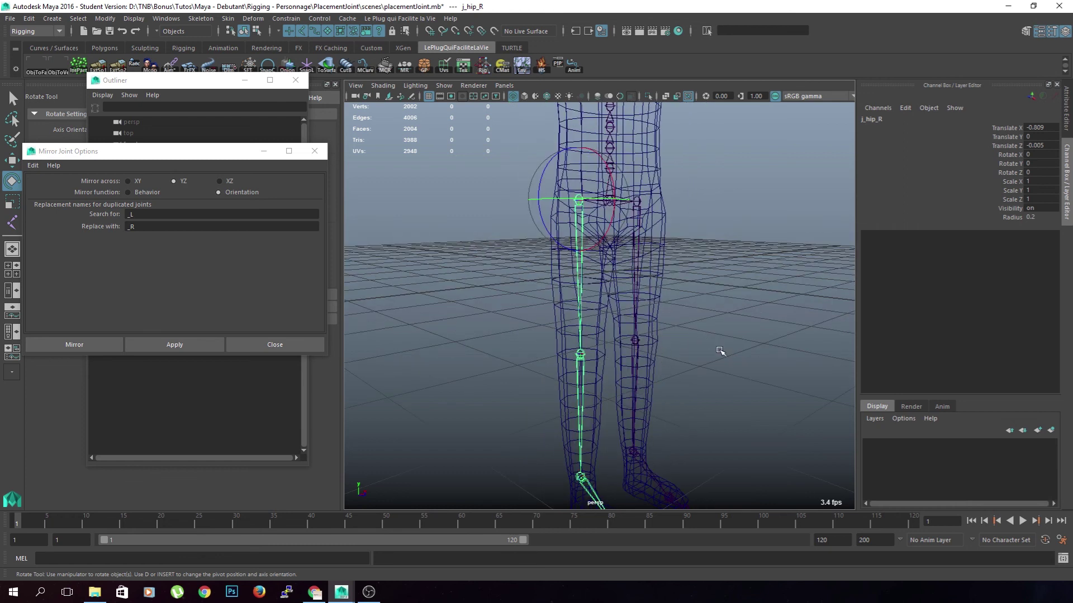
{"action": "left_click_drag", "start_coordinate": [720, 351], "coordinate": [670, 357], "text": "alt"}
{"action": "left_click", "coordinate": [635, 207], "text": "shift"}
{"action": "left_click_drag", "start_coordinate": [608, 161], "coordinate": [648, 132]}
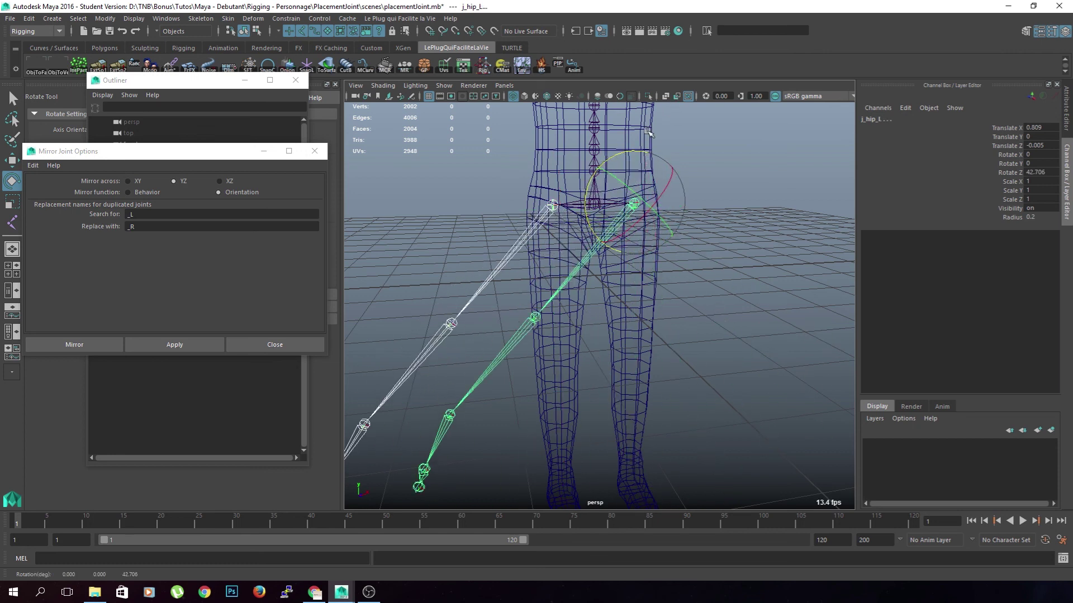
{"action": "key", "text": "ctrl+z"}
Step: Undo the Orientation mirror of the leg, removing the right leg joints
{"action": "left_click", "coordinate": [743, 239]}
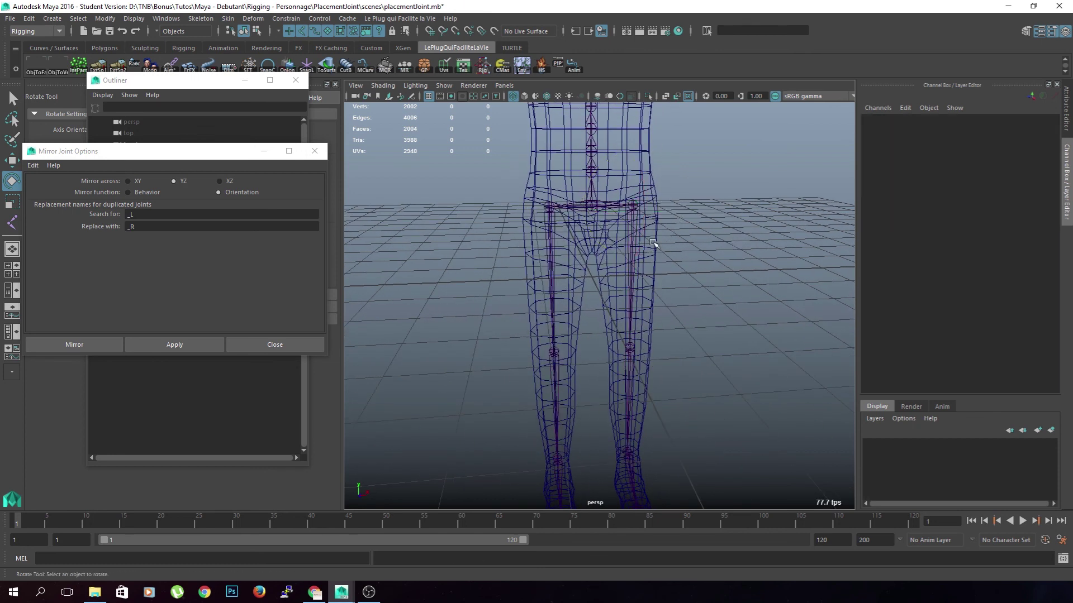
{"action": "left_click", "coordinate": [545, 258]}
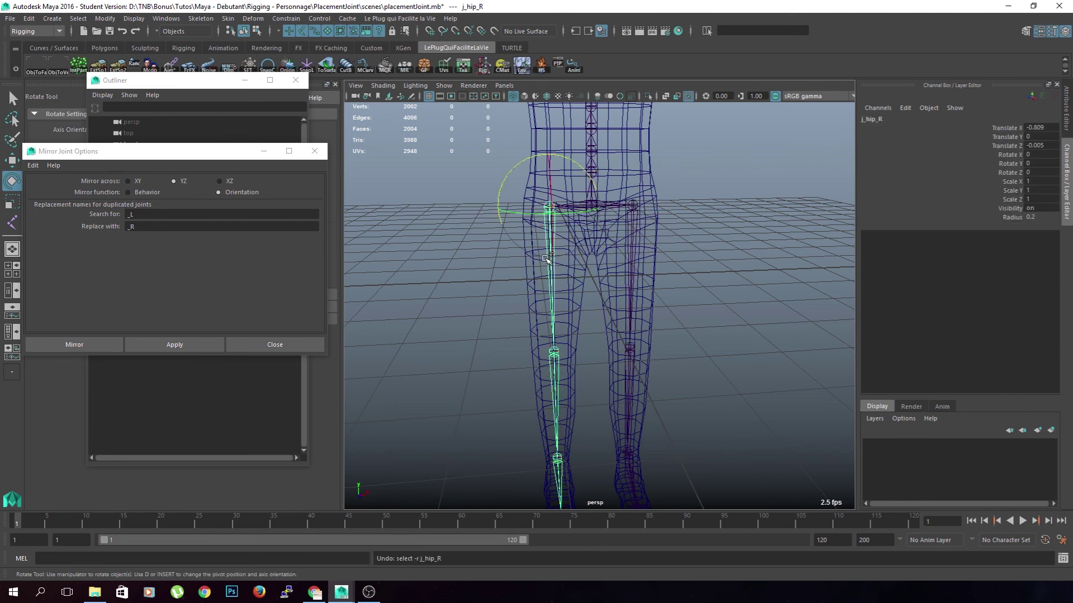
{"action": "key", "text": "ctrl+z"}
{"action": "left_click", "coordinate": [567, 273]}
Step: Mirror the left hip joint chain across YZ with the Behavior function, replacing _L with _R in the joint names
{"action": "left_click", "coordinate": [160, 192]}
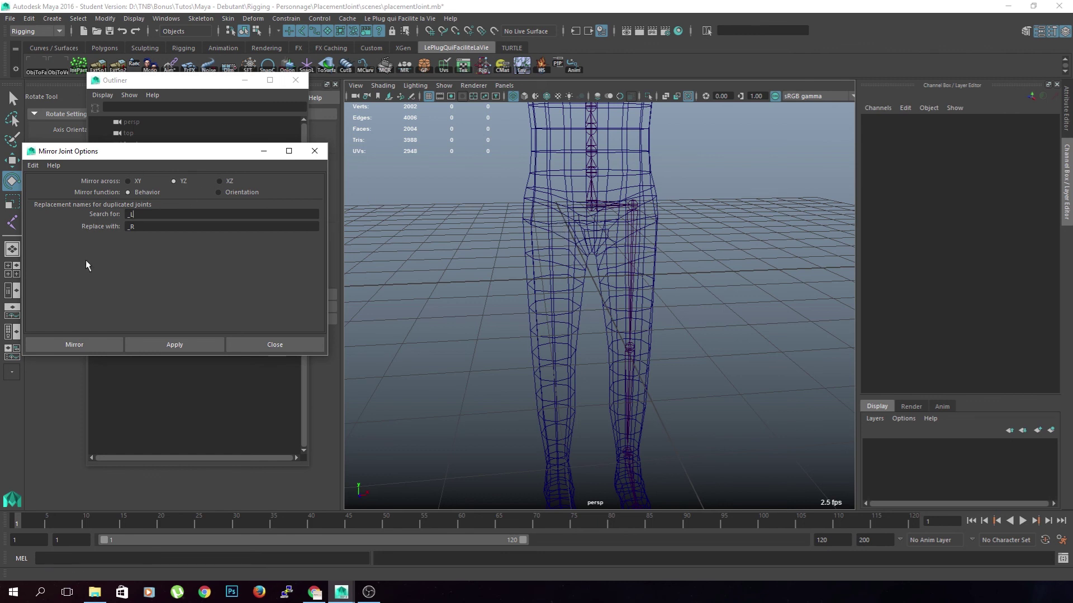
{"action": "left_click", "coordinate": [631, 206]}
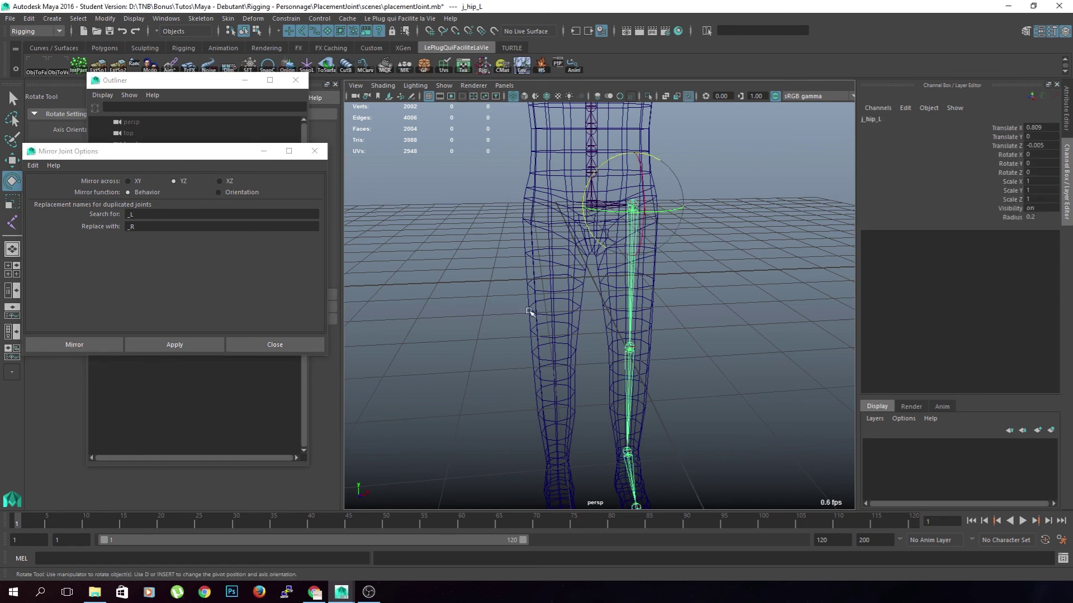
{"action": "left_click", "coordinate": [96, 343]}
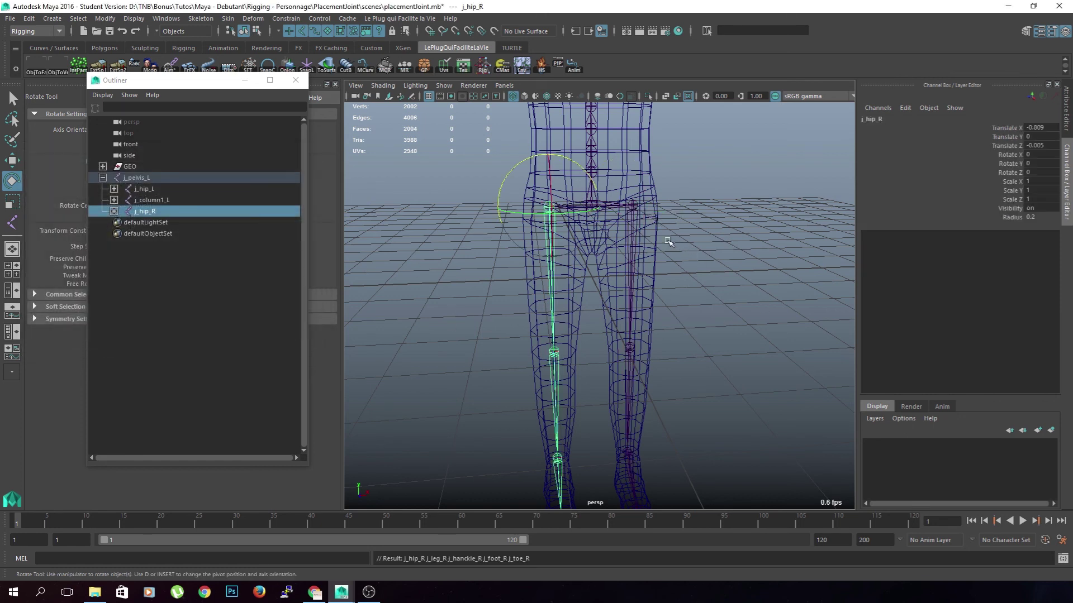
Step: Test the Behavior-mirrored legs by rotating both hip joints together about -78.6° on Z, and undo the rotation
{"action": "left_click", "coordinate": [636, 209], "text": "shift"}
{"action": "left_click_drag", "start_coordinate": [617, 158], "coordinate": [561, 235]}
{"action": "key", "text": "ctrl+z"}
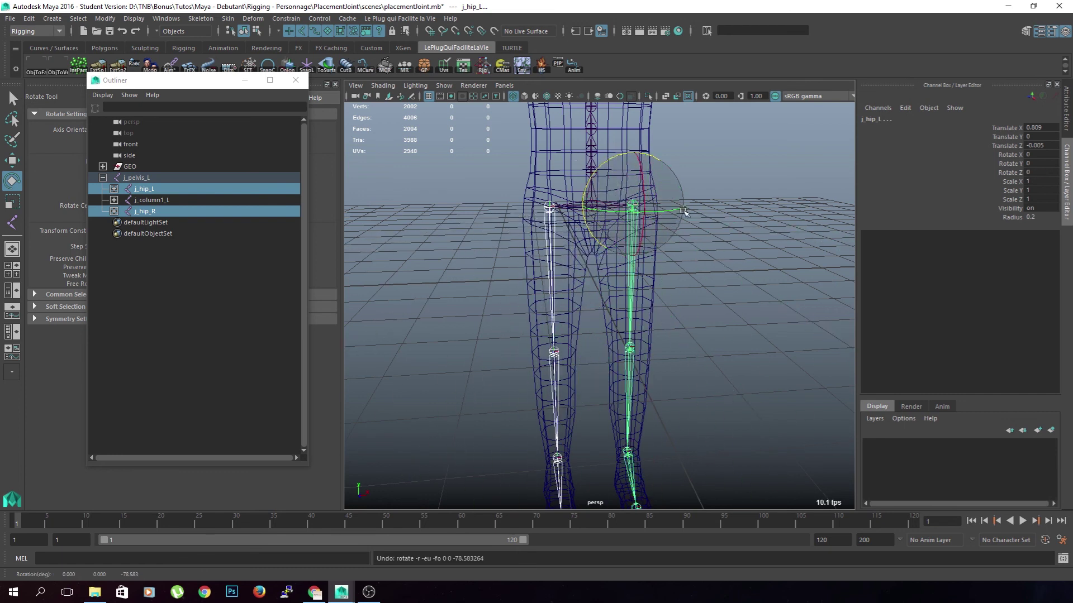
Step: Mirror the left clavicle and arm joint chain to the right side with the same Mirror Joint settings
{"action": "middle_click_drag", "start_coordinate": [704, 130], "coordinate": [709, 334], "text": "alt"}
{"action": "left_click", "coordinate": [708, 334]}
{"action": "left_click", "coordinate": [648, 214]}
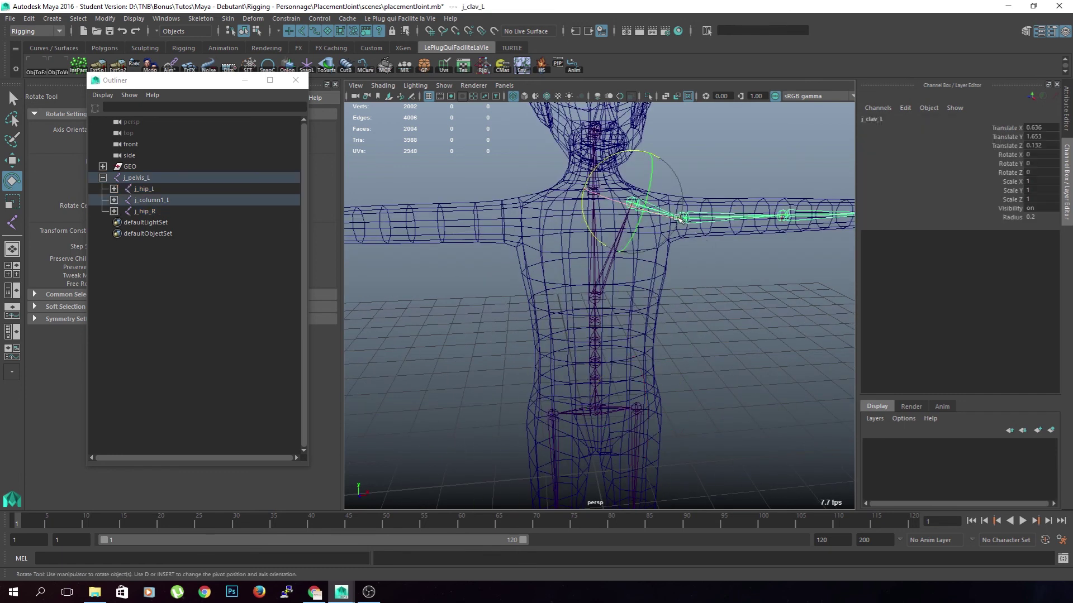
{"action": "left_click", "coordinate": [200, 19]}
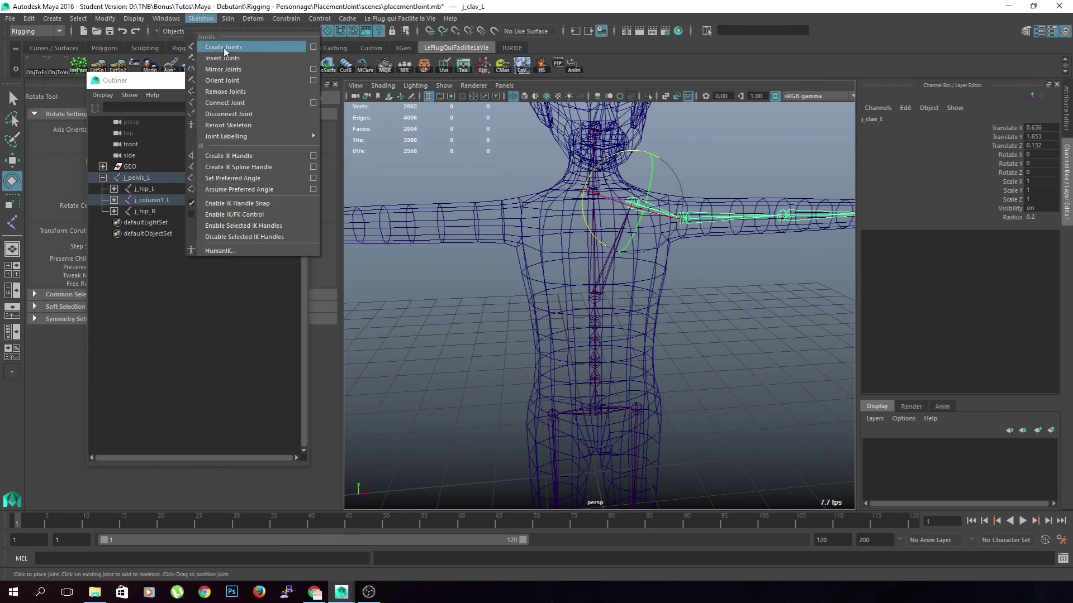
{"action": "left_click", "coordinate": [227, 69]}
Step: Test the mirrored arms by rotating both clavicle joints together about 49.6° and further on X, and undo the rotations
{"action": "left_click", "coordinate": [652, 212], "text": "shift"}
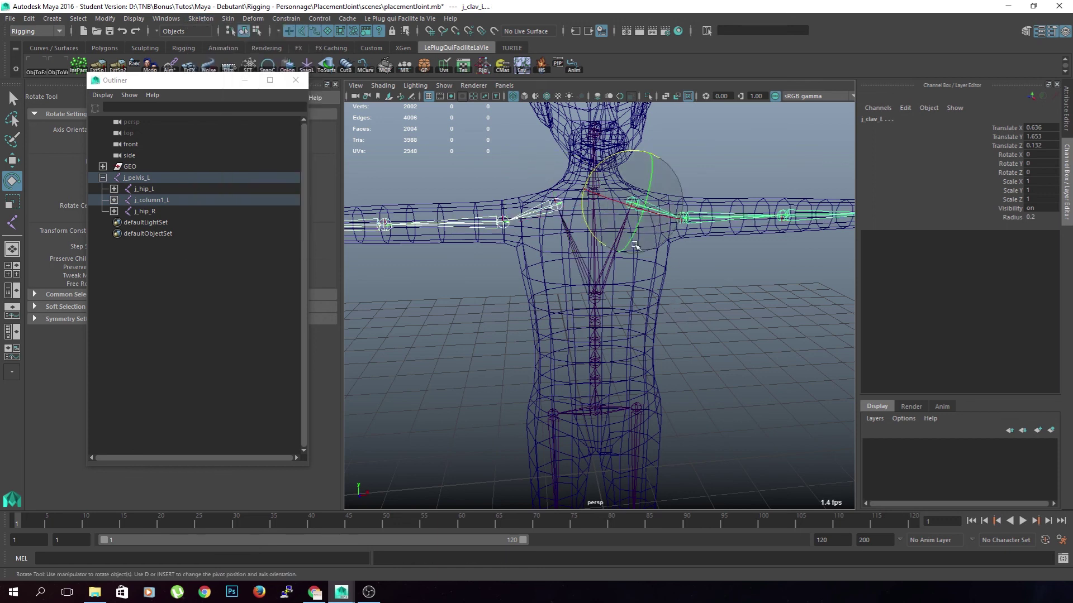
{"action": "left_click_drag", "start_coordinate": [623, 204], "coordinate": [676, 268]}
{"action": "scroll", "coordinate": [614, 213], "scroll_direction": "down", "scroll_amount": 5}
{"action": "left_click_drag", "start_coordinate": [636, 302], "coordinate": [591, 285]}
{"action": "key", "text": "ctrl+z"}
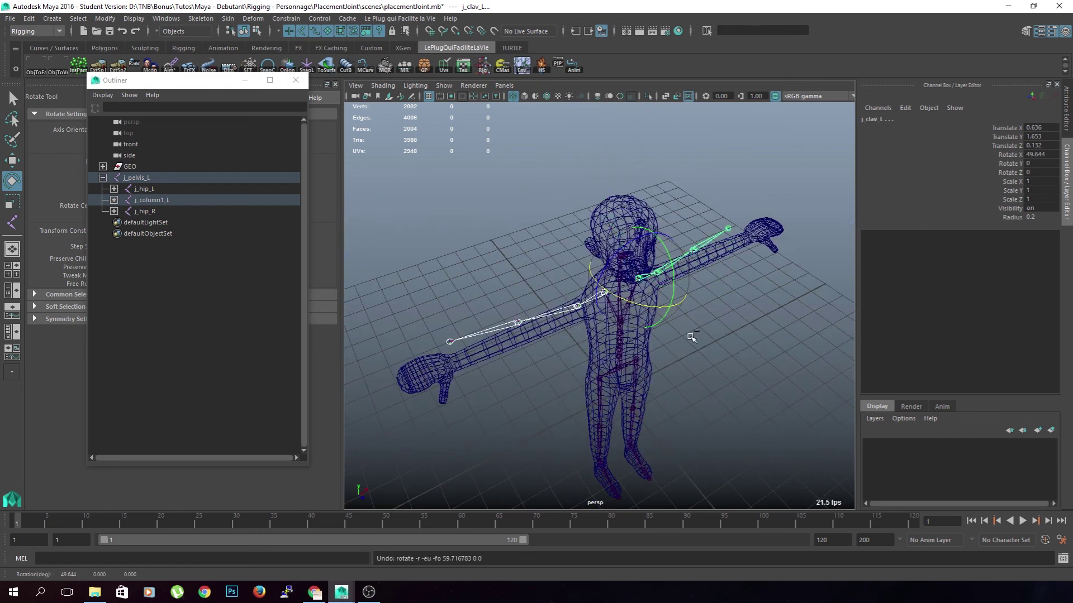
{"action": "left_click_drag", "start_coordinate": [729, 366], "coordinate": [668, 304], "text": "alt"}
{"action": "left_click", "coordinate": [704, 339]}
Step: Examine the mirrored arm and leg joints inside the character mesh from several angles
{"action": "scroll", "coordinate": [704, 339], "scroll_direction": "down", "scroll_amount": 4}
{"action": "scroll", "coordinate": [655, 315], "scroll_direction": "up", "scroll_amount": 8}
{"action": "middle_click_drag", "start_coordinate": [642, 326], "coordinate": [649, 272], "text": "alt"}
{"action": "scroll", "coordinate": [649, 272], "scroll_direction": "down", "scroll_amount": 5}
{"action": "middle_click_drag", "start_coordinate": [646, 340], "coordinate": [618, 261], "text": "alt"}
{"action": "left_click_drag", "start_coordinate": [618, 261], "coordinate": [598, 180], "text": "alt"}
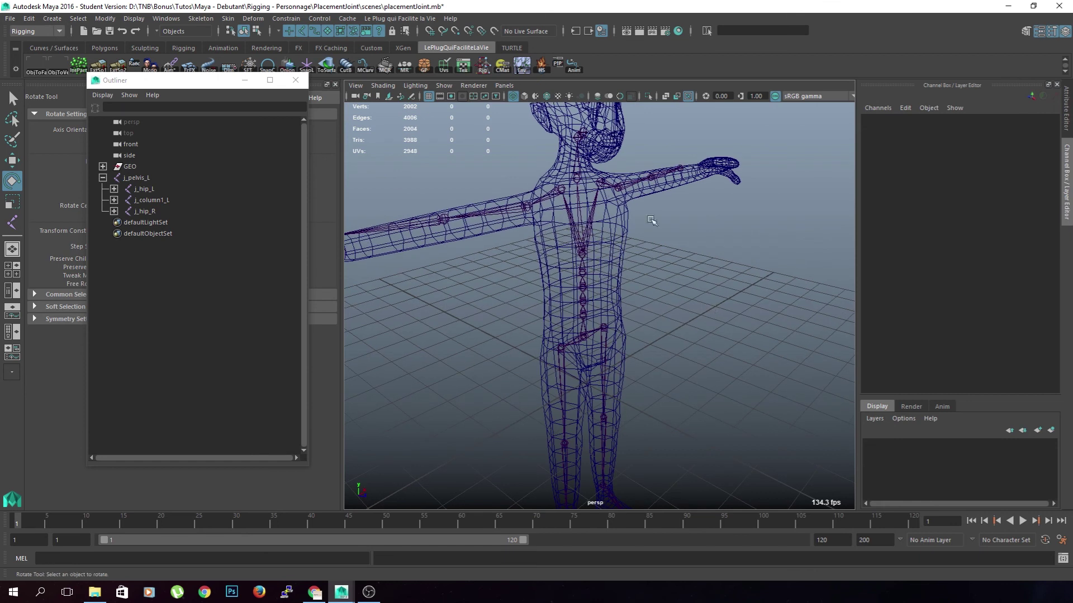
{"action": "key", "text": "ctrl+z"}
{"action": "left_click", "coordinate": [724, 289]}
{"action": "left_click_drag", "start_coordinate": [724, 288], "coordinate": [687, 328], "text": "alt"}
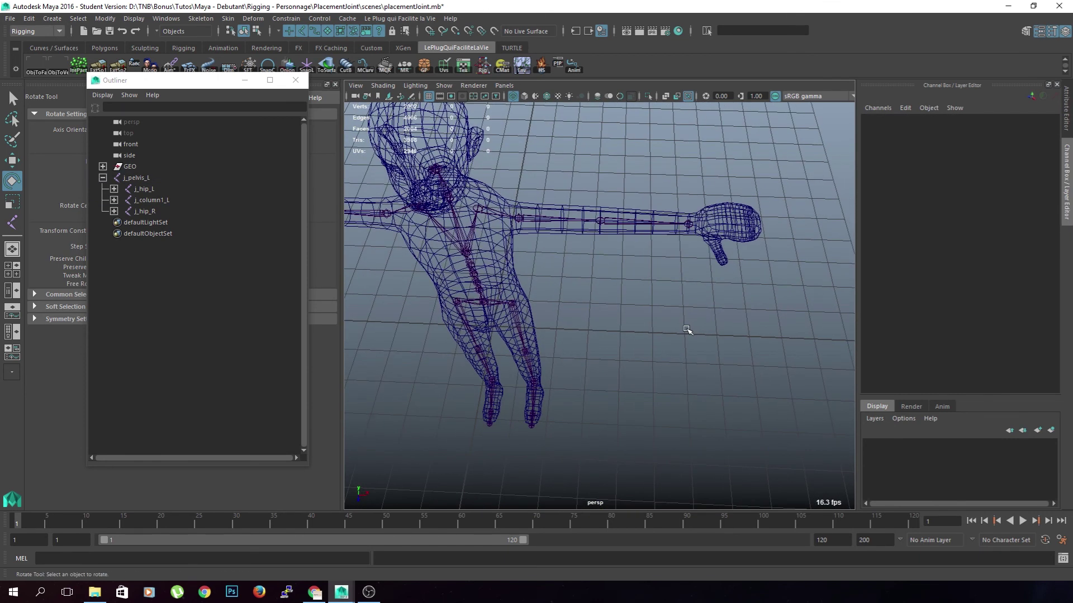
Step: Save the scene with the mirrored skeleton
{"action": "key", "text": "q"}
{"action": "key", "text": "ctrl+s"}
{"action": "left_click", "coordinate": [518, 305]}
{"action": "key", "text": "e"}
Step: Draw a chain of three joints along the fingers of the left hand in the front view
{"action": "right_click_drag", "start_coordinate": [627, 333], "coordinate": [642, 306], "text": "alt"}
{"action": "middle_click_drag", "start_coordinate": [641, 307], "coordinate": [531, 383], "text": "alt"}
{"action": "right_click_drag", "start_coordinate": [530, 382], "coordinate": [575, 378], "text": "alt"}
{"action": "left_click_drag", "start_coordinate": [575, 378], "coordinate": [639, 352], "text": "alt"}
{"action": "key", "text": "space"}
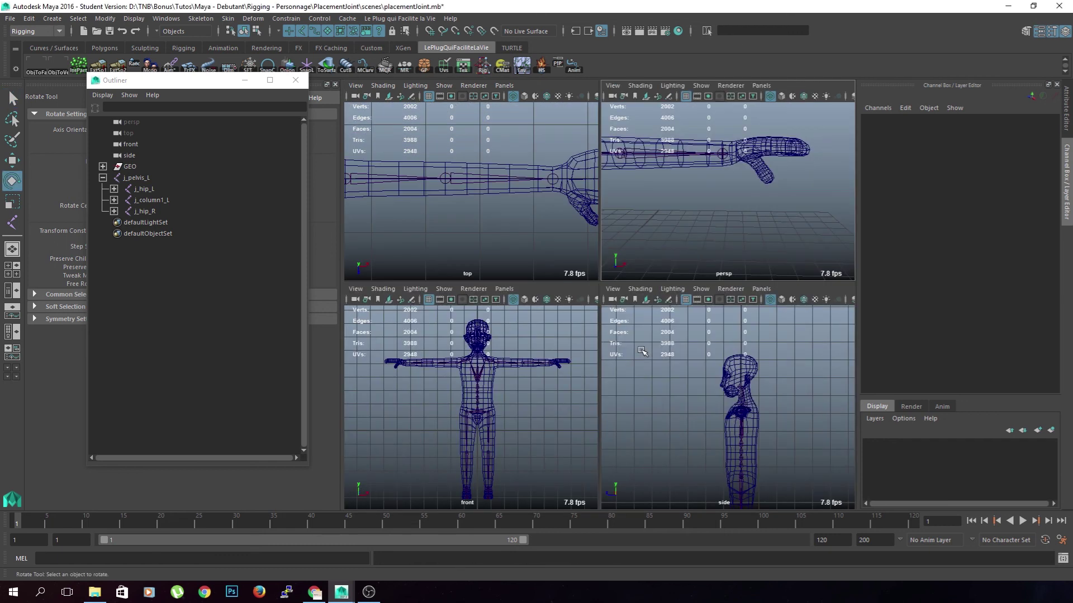
{"action": "key", "text": "space"}
{"action": "right_click_drag", "start_coordinate": [591, 390], "coordinate": [649, 261], "text": "alt"}
{"action": "middle_click_drag", "start_coordinate": [648, 260], "coordinate": [513, 371], "text": "alt"}
{"action": "right_click_drag", "start_coordinate": [512, 370], "coordinate": [643, 323], "text": "alt"}
{"action": "middle_click_drag", "start_coordinate": [643, 323], "coordinate": [300, 426], "text": "alt"}
{"action": "right_click_drag", "start_coordinate": [575, 349], "coordinate": [637, 314], "text": "alt"}
{"action": "middle_click_drag", "start_coordinate": [637, 314], "coordinate": [597, 330], "text": "alt"}
{"action": "scroll", "coordinate": [597, 330], "scroll_direction": "up", "scroll_amount": 2}
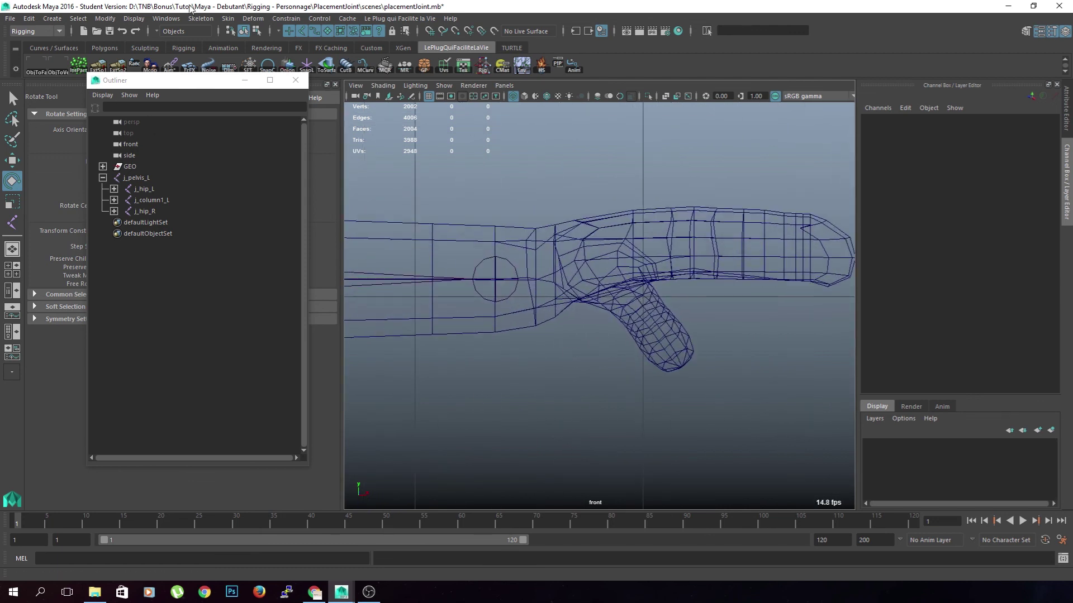
{"action": "left_click", "coordinate": [200, 19]}
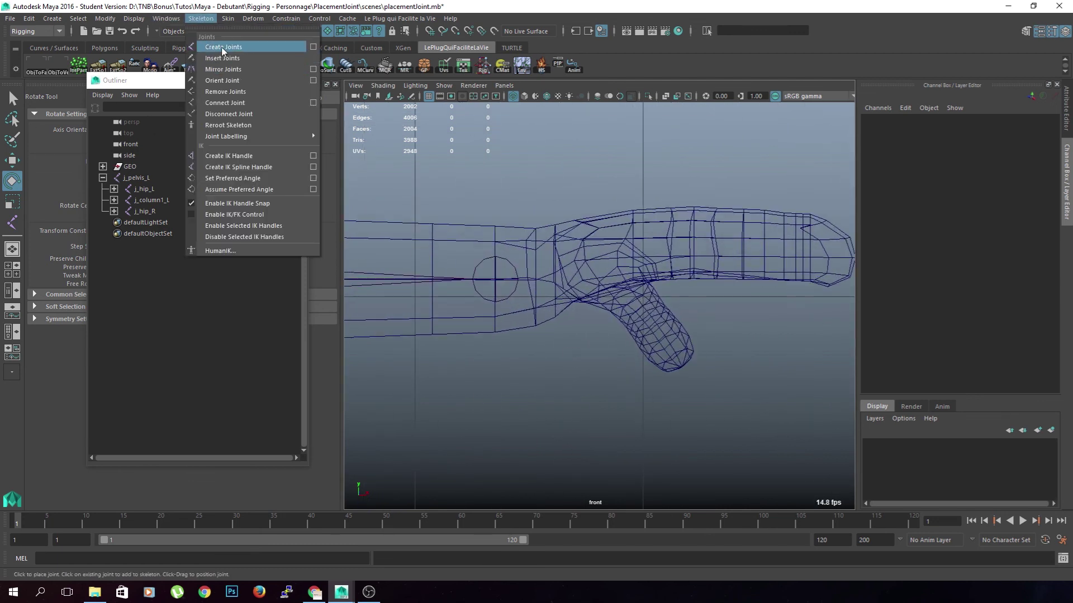
{"action": "left_click", "coordinate": [220, 47]}
{"action": "scroll", "coordinate": [578, 257], "scroll_direction": "up", "scroll_amount": 1}
{"action": "middle_click_drag", "start_coordinate": [577, 257], "coordinate": [549, 283], "text": "alt"}
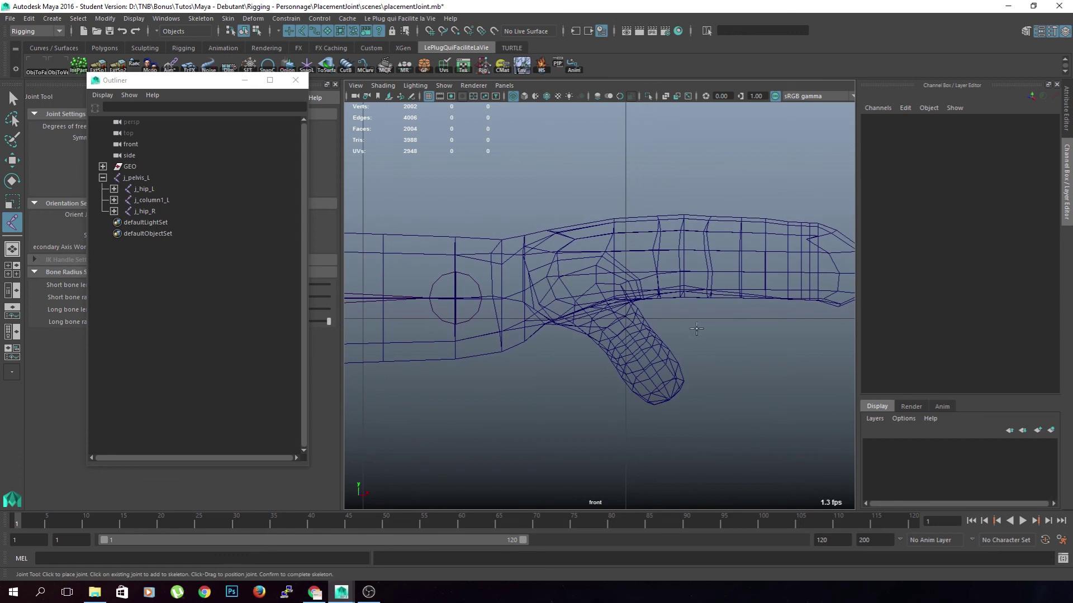
{"action": "middle_click_drag", "start_coordinate": [687, 319], "coordinate": [623, 312], "text": "alt"}
{"action": "left_click", "coordinate": [621, 246]}
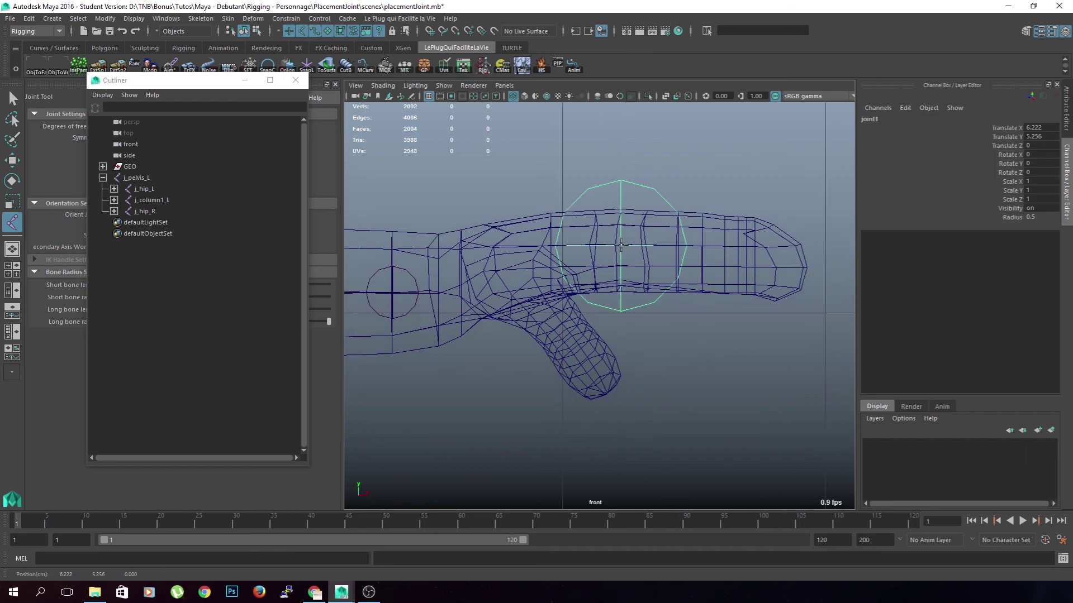
{"action": "scroll", "coordinate": [659, 305], "scroll_direction": "up", "scroll_amount": 3}
{"action": "middle_click_drag", "start_coordinate": [679, 296], "coordinate": [607, 303], "text": "alt"}
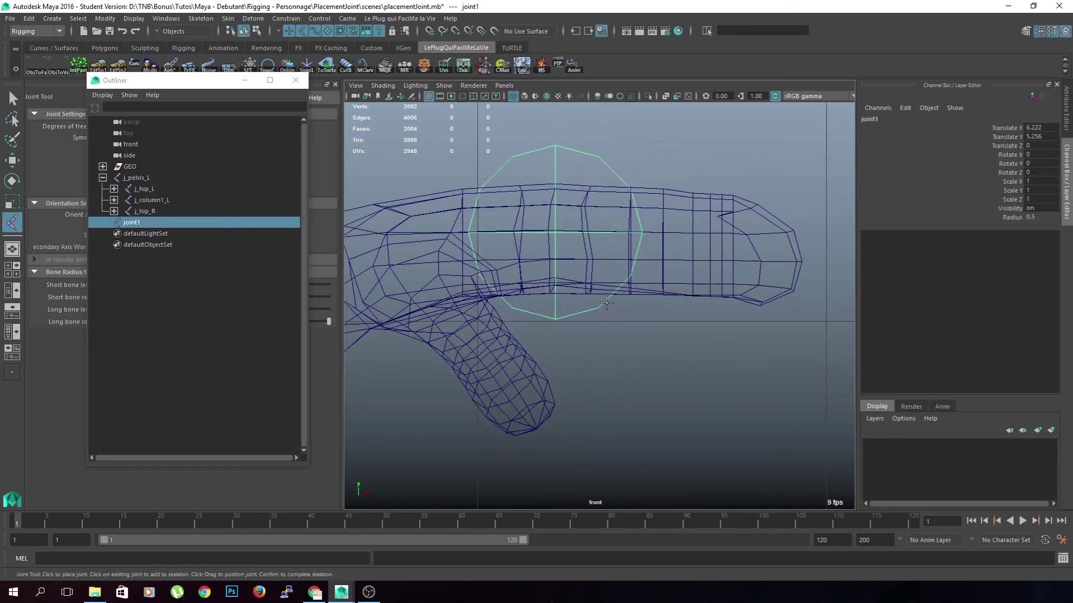
{"action": "left_click_drag", "start_coordinate": [663, 231], "coordinate": [722, 252]}
{"action": "key", "text": "Return"}
{"action": "key", "text": "q"}
Step: Set the radius of all three new hand joints to 0.2
{"action": "left_click", "coordinate": [703, 350]}
{"action": "left_click_drag", "start_coordinate": [753, 138], "coordinate": [522, 166]}
{"action": "left_click", "coordinate": [1038, 217]}
{"action": "type", "text": "0.2"}
{"action": "key", "text": "Return"}
{"action": "left_click", "coordinate": [103, 222], "text": "shift"}
{"action": "left_click", "coordinate": [156, 246], "text": "shift"}
{"action": "left_click", "coordinate": [1041, 219]}
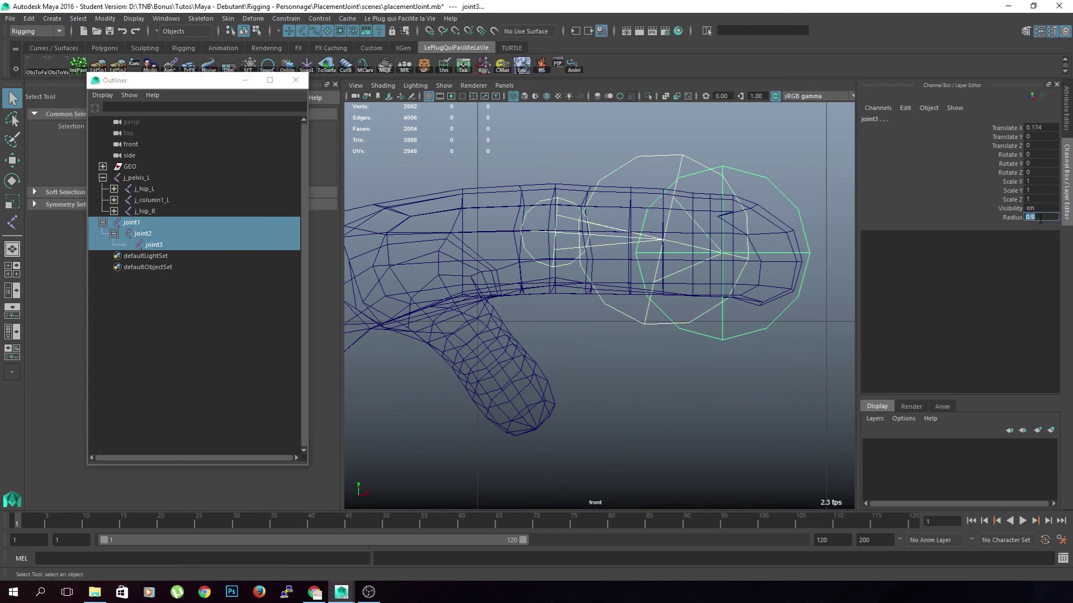
{"action": "type", "text": "0.2"}
{"action": "key", "text": "Return"}
{"action": "left_click", "coordinate": [663, 391]}
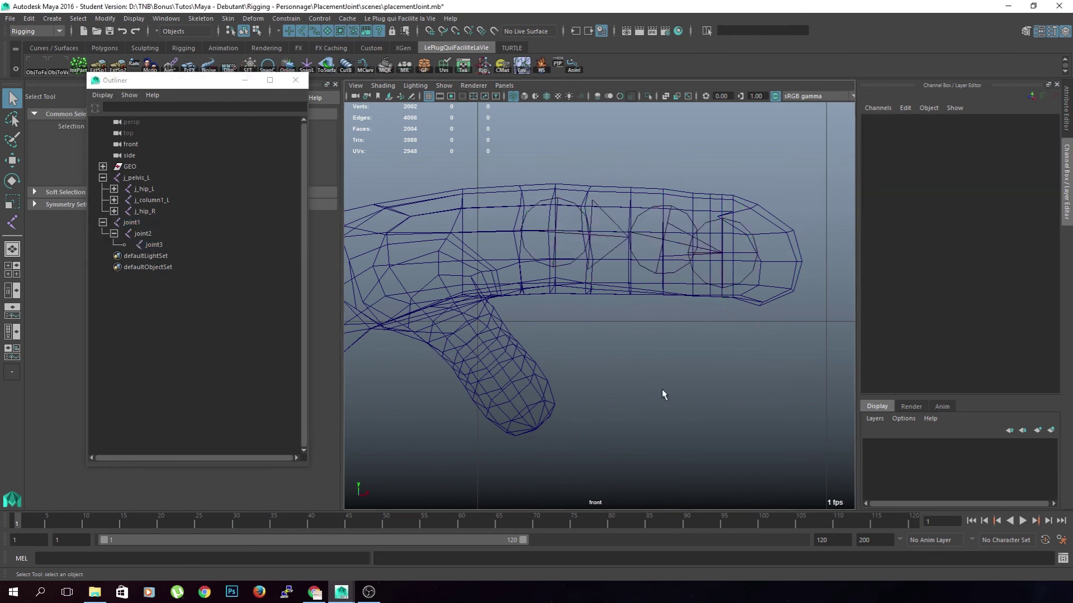
Step: Parent the new hand joint chain to the left wrist joint j_poignet_L and expand the spine hierarchy in the Outliner
{"action": "left_click", "coordinate": [581, 240]}
{"action": "middle_click_drag", "start_coordinate": [623, 342], "coordinate": [735, 324], "text": "alt"}
{"action": "left_click", "coordinate": [436, 246], "text": "shift"}
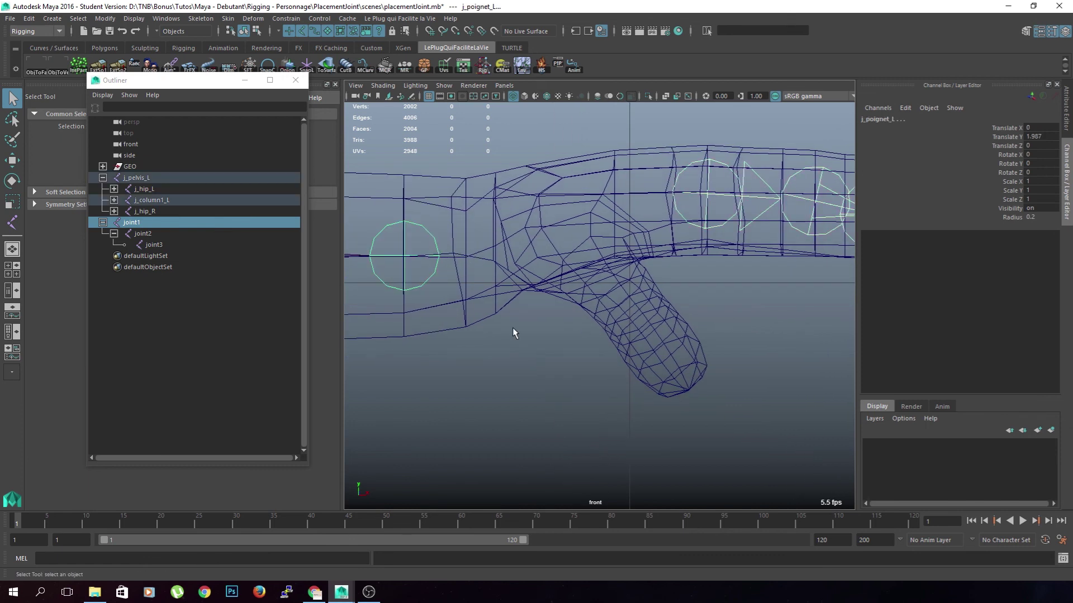
{"action": "key", "text": "p"}
{"action": "left_click", "coordinate": [114, 200], "text": "shift"}
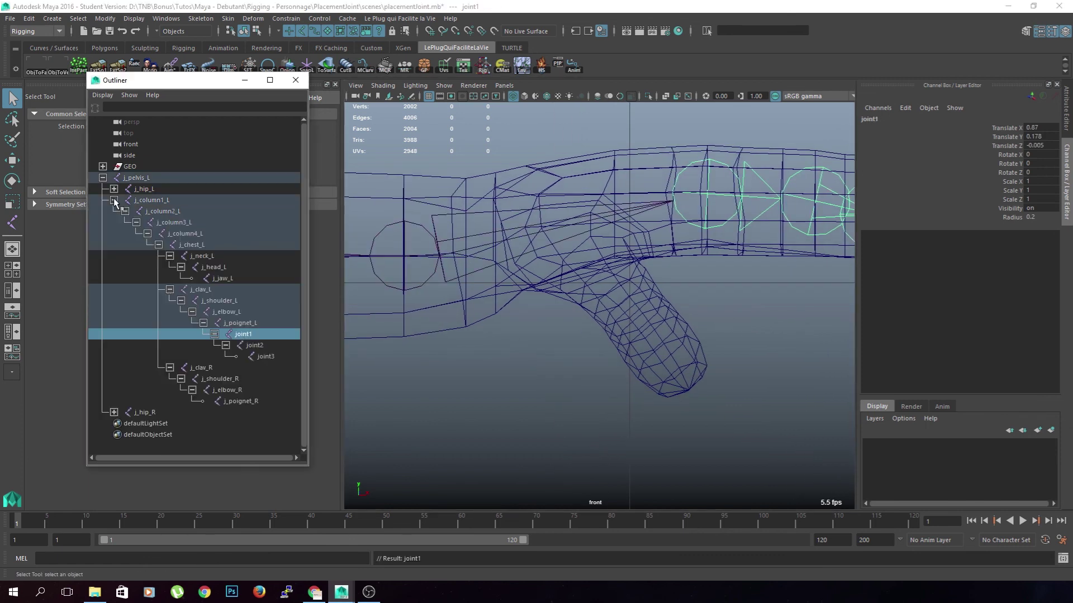
Step: Try to batch-rename the three hand joints with Quick Renamer as hand, adding the prefix j_ and suffix _L
{"action": "double_click", "coordinate": [245, 334]}
{"action": "left_click", "coordinate": [267, 349], "text": "shift"}
{"action": "left_click", "coordinate": [269, 355], "text": "shift"}
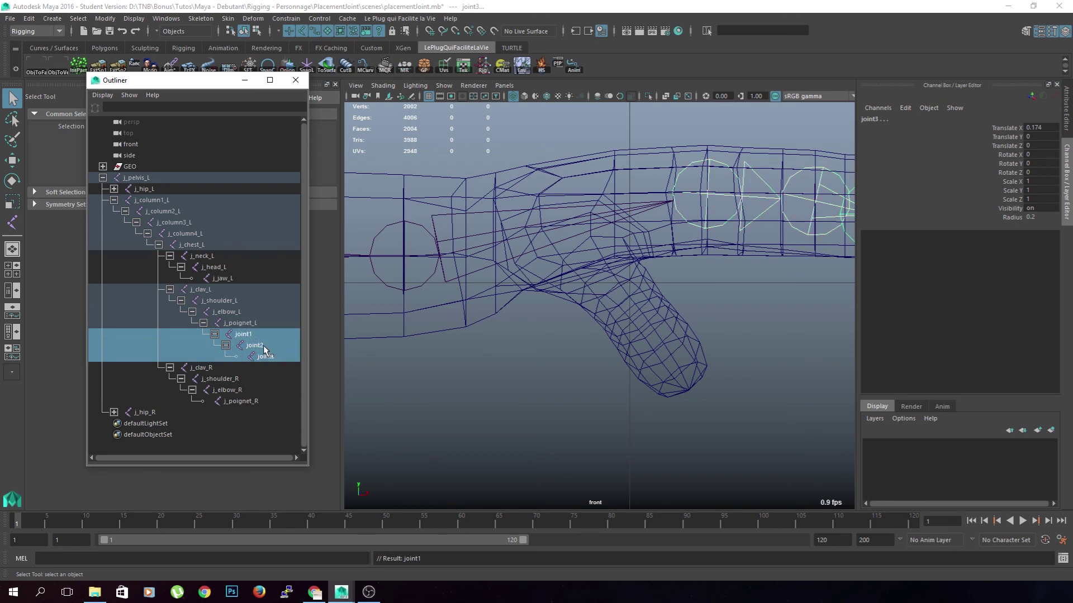
{"action": "left_click", "coordinate": [251, 337]}
{"action": "left_click", "coordinate": [260, 372]}
{"action": "left_click", "coordinate": [247, 338]}
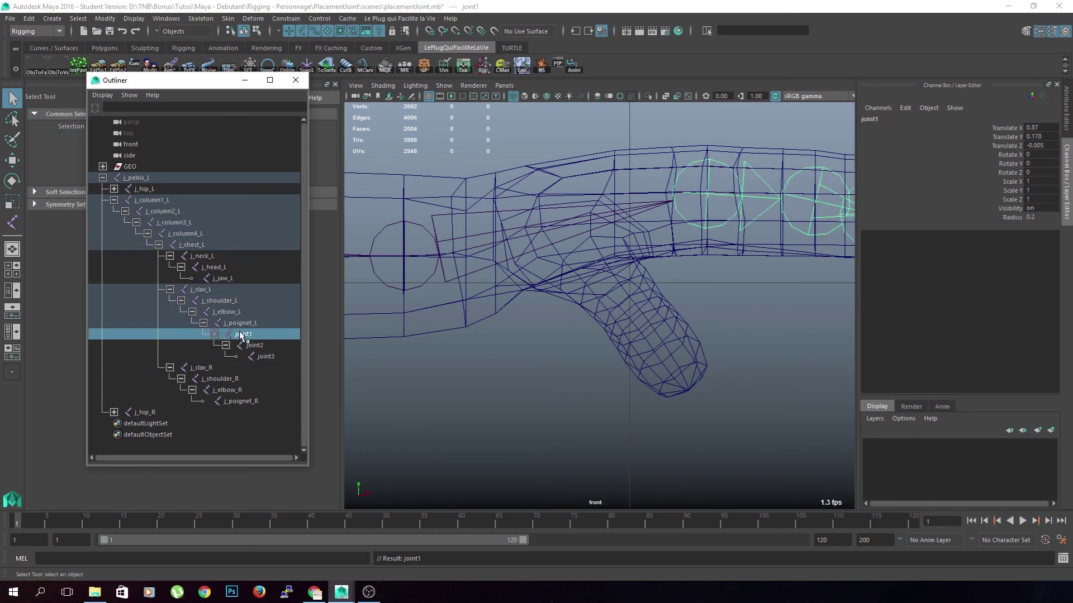
{"action": "left_click", "coordinate": [273, 359], "text": "shift"}
{"action": "left_click", "coordinate": [403, 71]}
{"action": "left_click", "coordinate": [407, 70]}
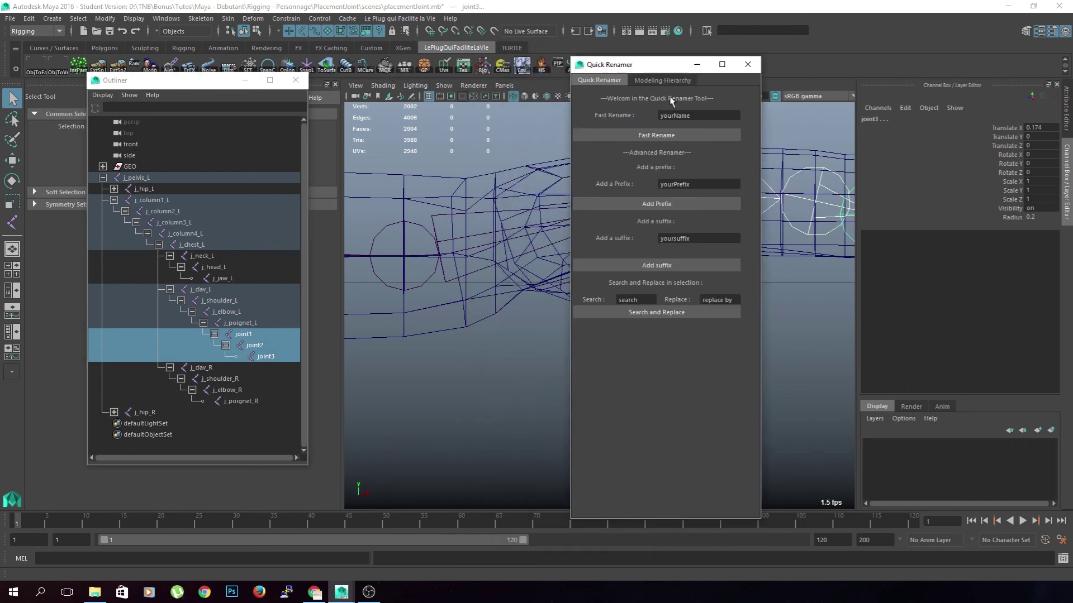
{"action": "left_click_drag", "start_coordinate": [693, 118], "coordinate": [591, 108]}
{"action": "type", "text": "hand"}
{"action": "left_click_drag", "start_coordinate": [696, 184], "coordinate": [467, 177]}
{"action": "type", "text": "j_"}
{"action": "left_click_drag", "start_coordinate": [726, 239], "coordinate": [613, 223]}
{"action": "type", "text": "_L"}
{"action": "left_click", "coordinate": [659, 138]}
{"action": "left_click", "coordinate": [669, 205]}
{"action": "left_click", "coordinate": [674, 264]}
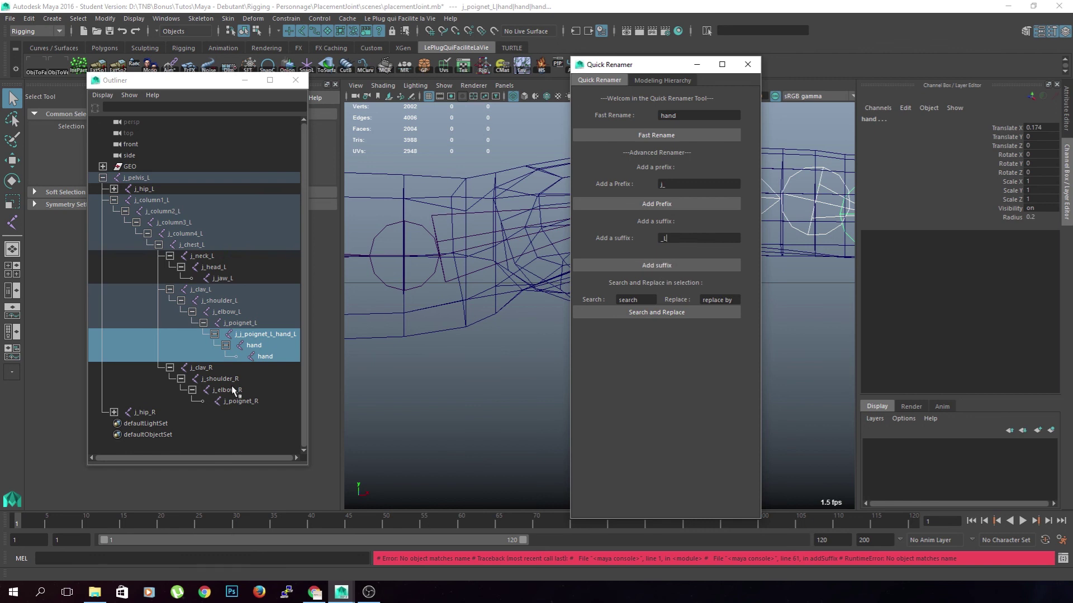
Step: Close Quick Renamer and undo the batch renaming of the three hand joints
{"action": "left_click", "coordinate": [747, 66]}
{"action": "key", "text": "ctrl+z"}
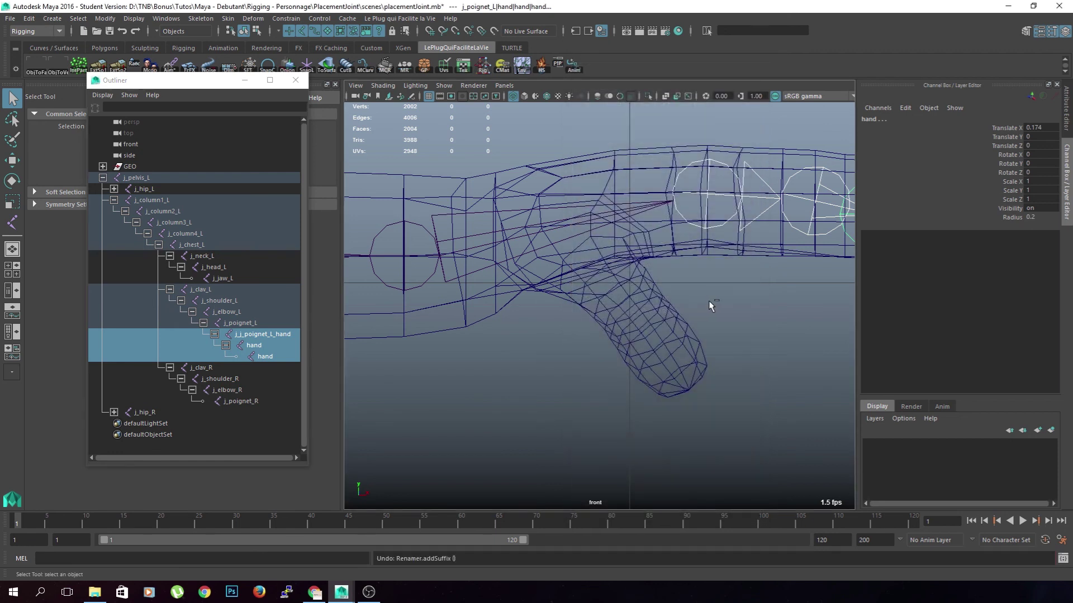
{"action": "key", "text": "ctrl+z"}
{"action": "key", "text": "ctrl+z"}
{"action": "key", "text": "ctrl+z"}
{"action": "key", "text": "ctrl+z"}
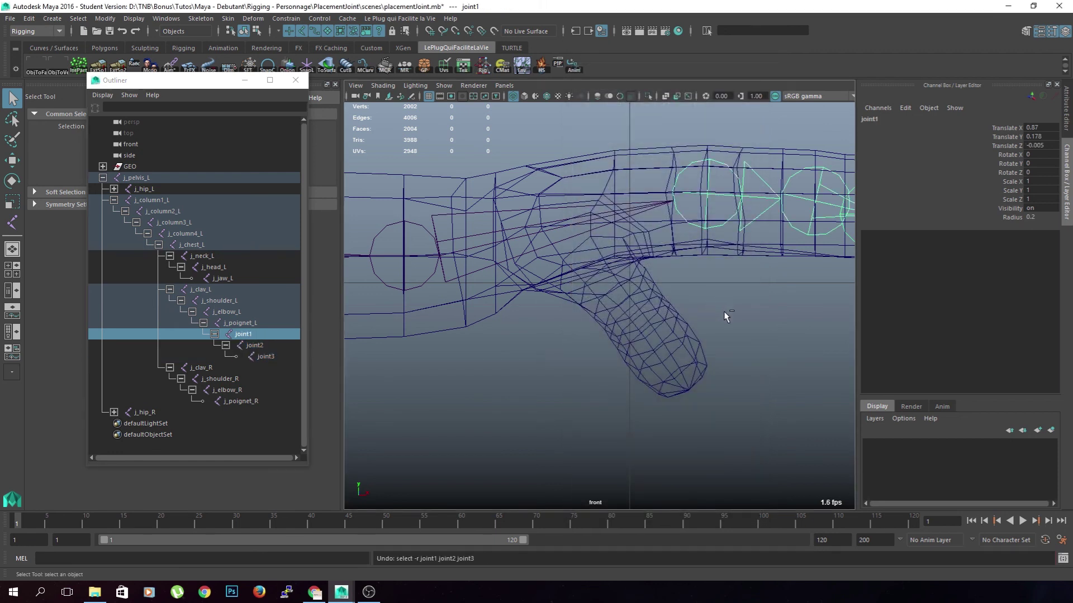
Step: Try again to batch-rename the three hand joints as hand with the prefix j_ in Quick Renamer
{"action": "left_click", "coordinate": [273, 356], "text": "shift"}
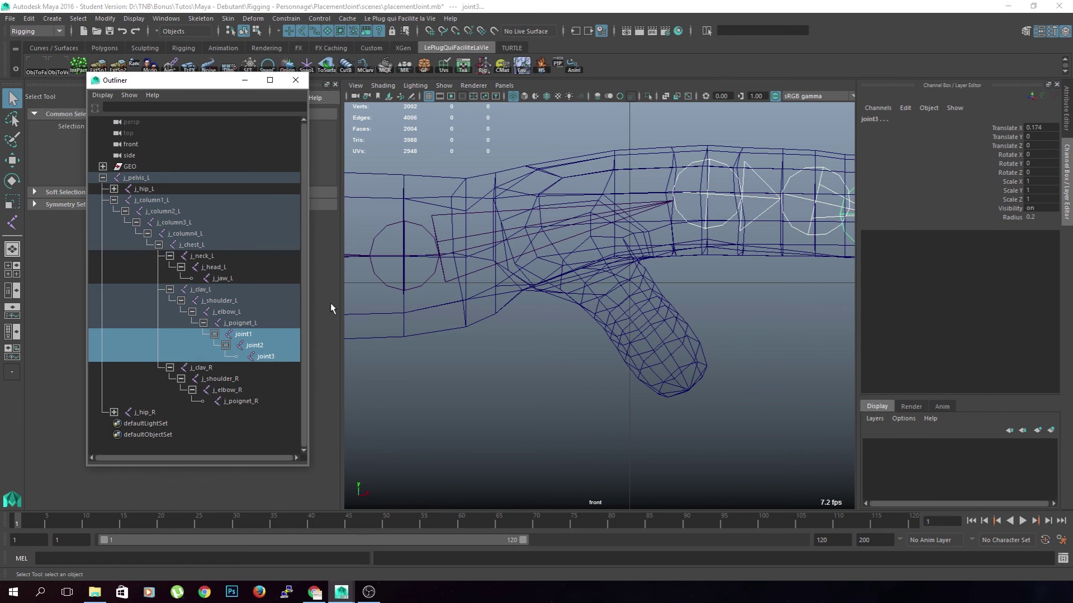
{"action": "left_click", "coordinate": [406, 67]}
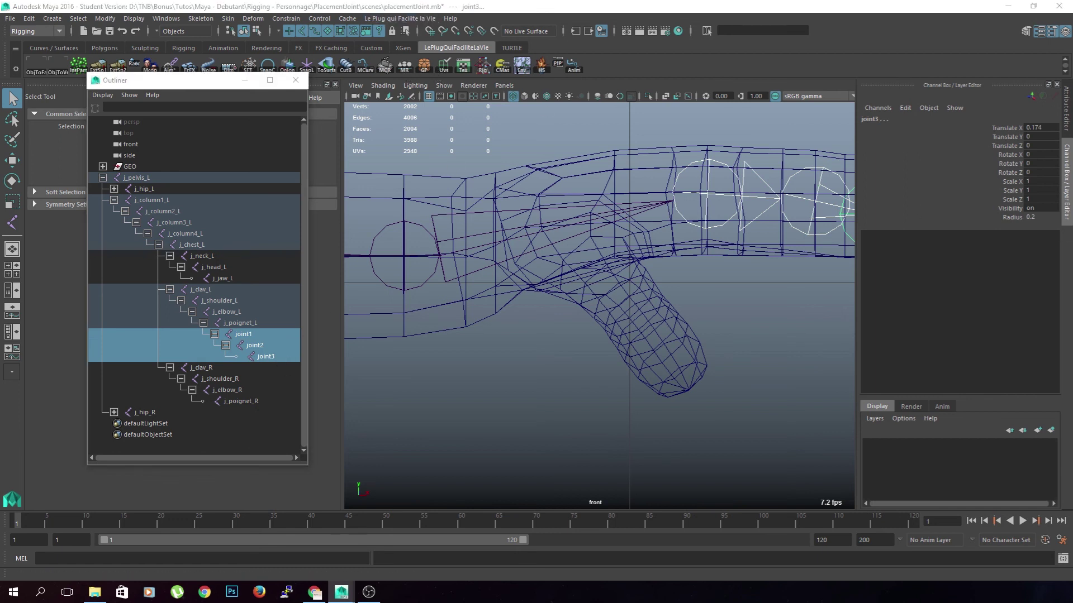
{"action": "double_click", "coordinate": [682, 145]}
{"action": "type", "text": "hand"}
{"action": "left_click", "coordinate": [665, 165]}
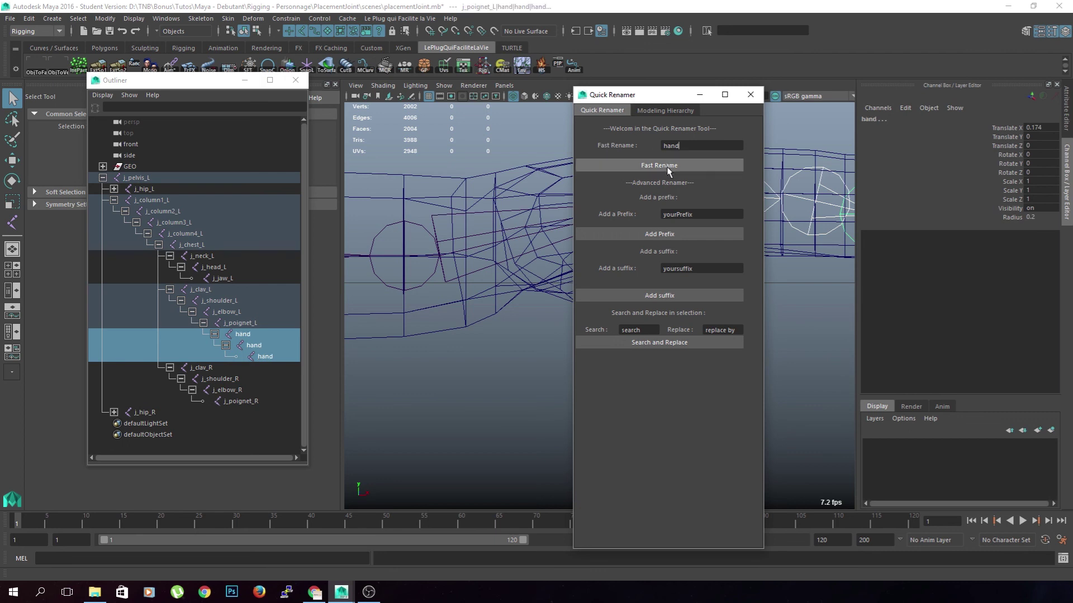
{"action": "double_click", "coordinate": [694, 216]}
{"action": "key", "text": "BackSpace"}
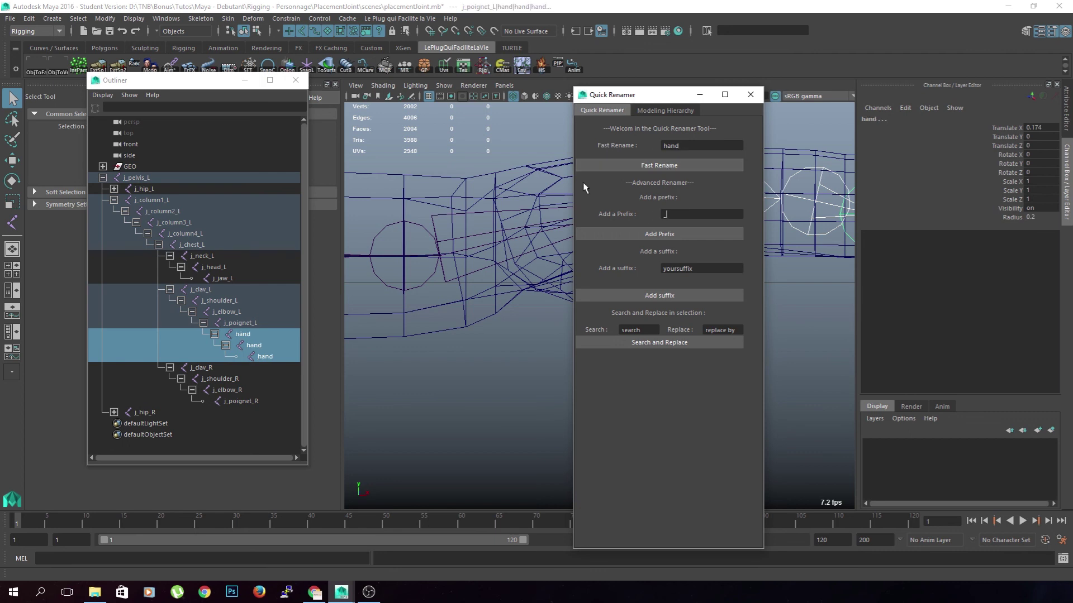
{"action": "type", "text": "j_"}
{"action": "left_click", "coordinate": [637, 234]}
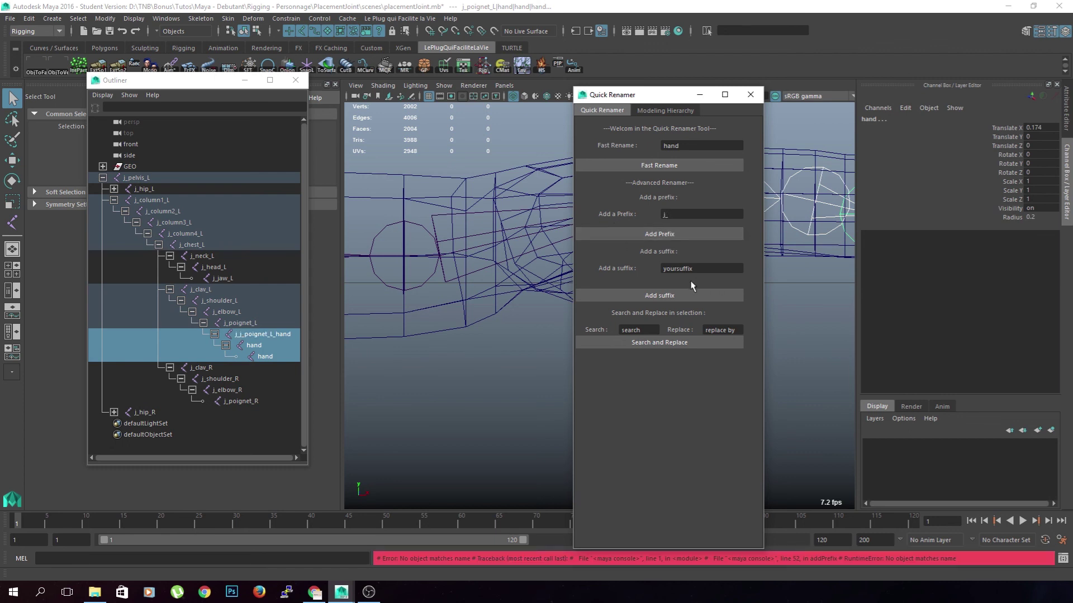
{"action": "left_click", "coordinate": [750, 94]}
Step: Rename the first hand joint under the left wrist as j_hand_L
{"action": "left_click", "coordinate": [290, 337]}
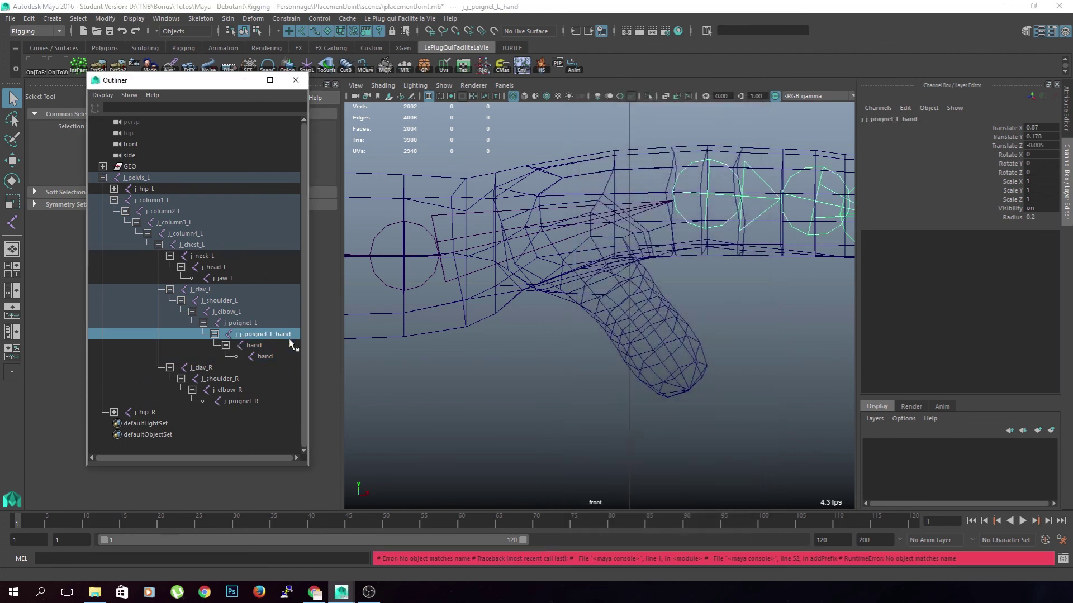
{"action": "double_click", "coordinate": [266, 335]}
{"action": "type", "text": "j_hand"}
{"action": "key", "text": "BackSpace"}
{"action": "key", "text": "BackSpace"}
{"action": "key", "text": "BackSpace"}
{"action": "key", "text": "BackSpace"}
{"action": "type", "text": "hand_L"}
{"action": "key", "text": "Return"}
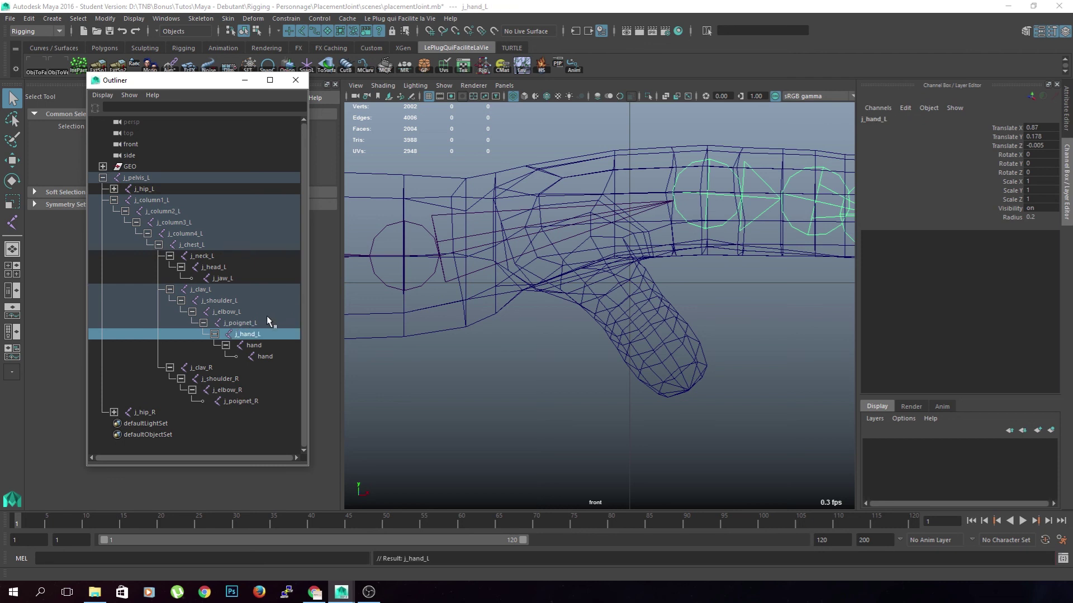
Step: Rename the second and third hand joints as j_hand2_L and j_hand3_L
{"action": "left_click", "coordinate": [263, 347]}
{"action": "key", "text": "End"}
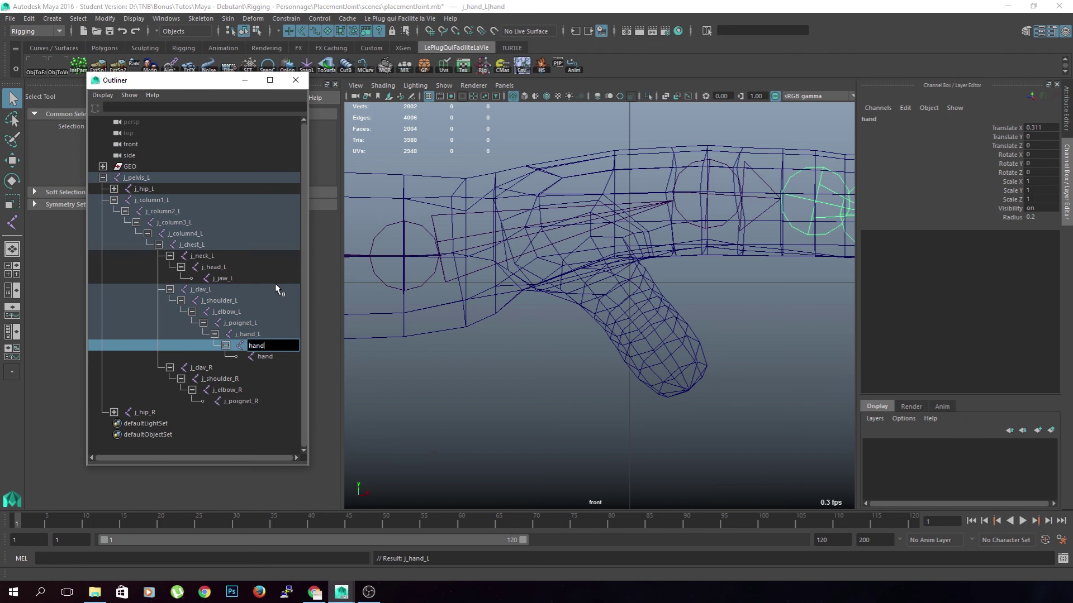
{"action": "key", "text": "BackSpace"}
{"action": "key", "text": "BackSpace"}
{"action": "key", "text": "BackSpace"}
{"action": "key", "text": "BackSpace"}
{"action": "type", "text": "j_hand2_L"}
{"action": "key", "text": "Return"}
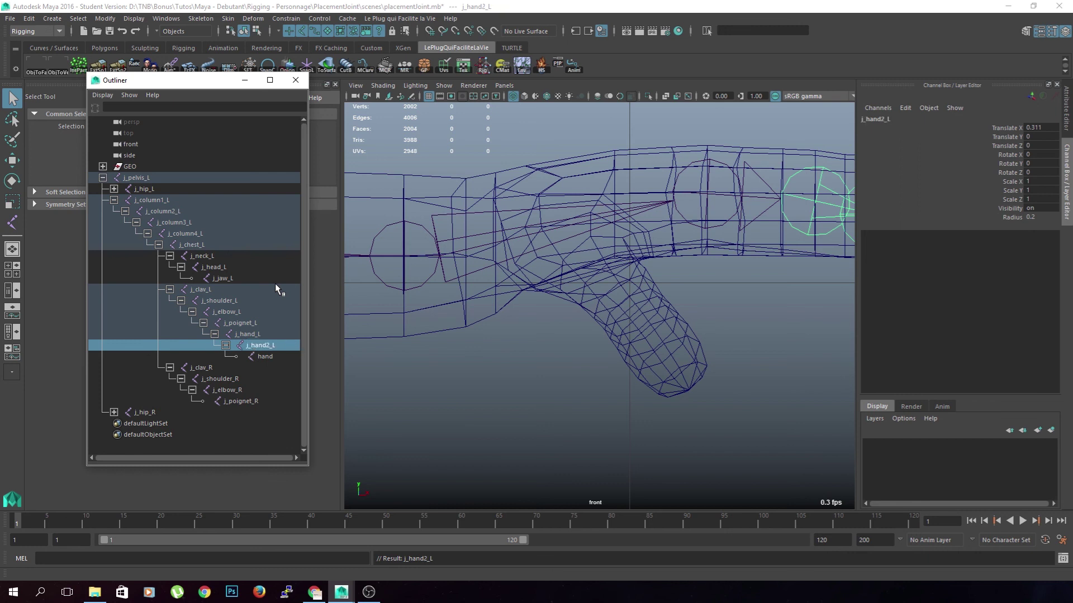
{"action": "left_click", "coordinate": [268, 358]}
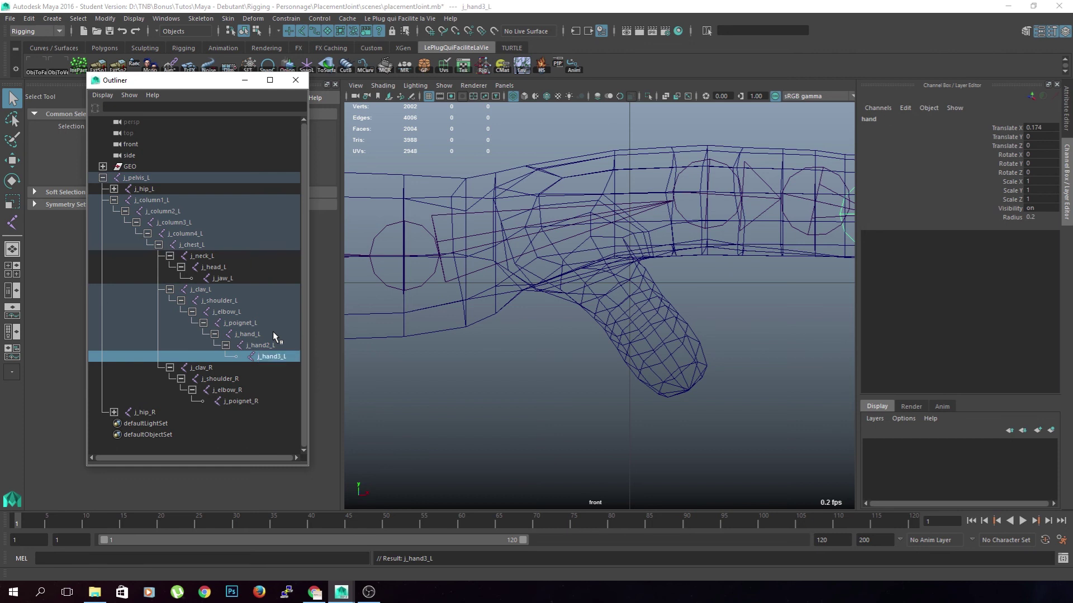
{"action": "left_click", "coordinate": [541, 413]}
Step: Delete the right arm joint chain starting at the clavicle
{"action": "scroll", "coordinate": [554, 336], "scroll_direction": "down", "scroll_amount": 10}
{"action": "scroll", "coordinate": [545, 339], "scroll_direction": "up", "scroll_amount": 3}
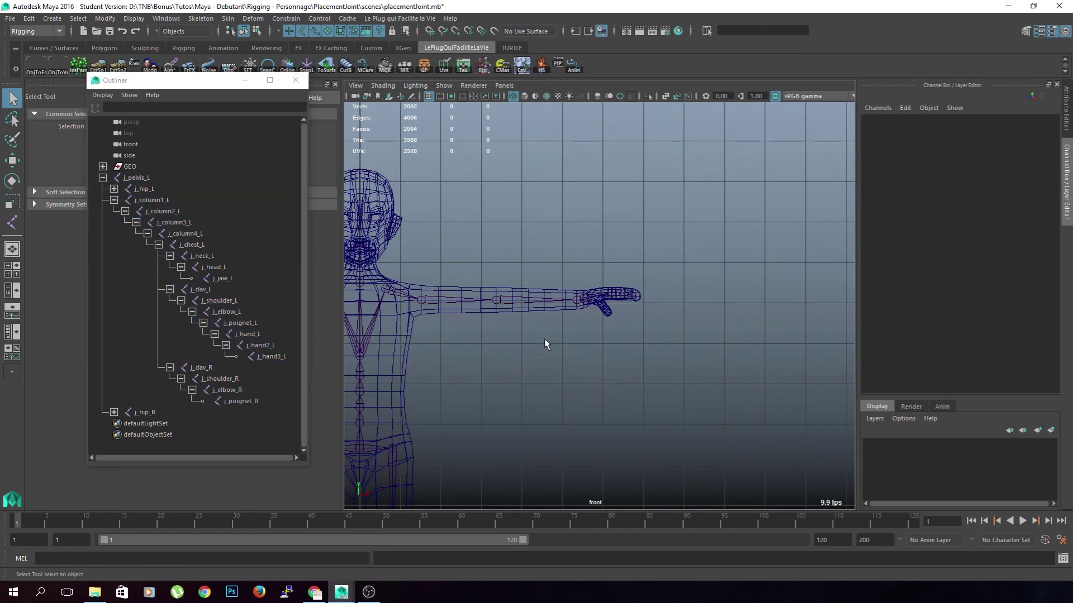
{"action": "scroll", "coordinate": [544, 360], "scroll_direction": "up", "scroll_amount": 3}
{"action": "middle_click_drag", "start_coordinate": [510, 383], "coordinate": [638, 315], "text": "alt"}
{"action": "scroll", "coordinate": [620, 316], "scroll_direction": "down", "scroll_amount": 5}
{"action": "middle_click_drag", "start_coordinate": [541, 314], "coordinate": [612, 317], "text": "alt"}
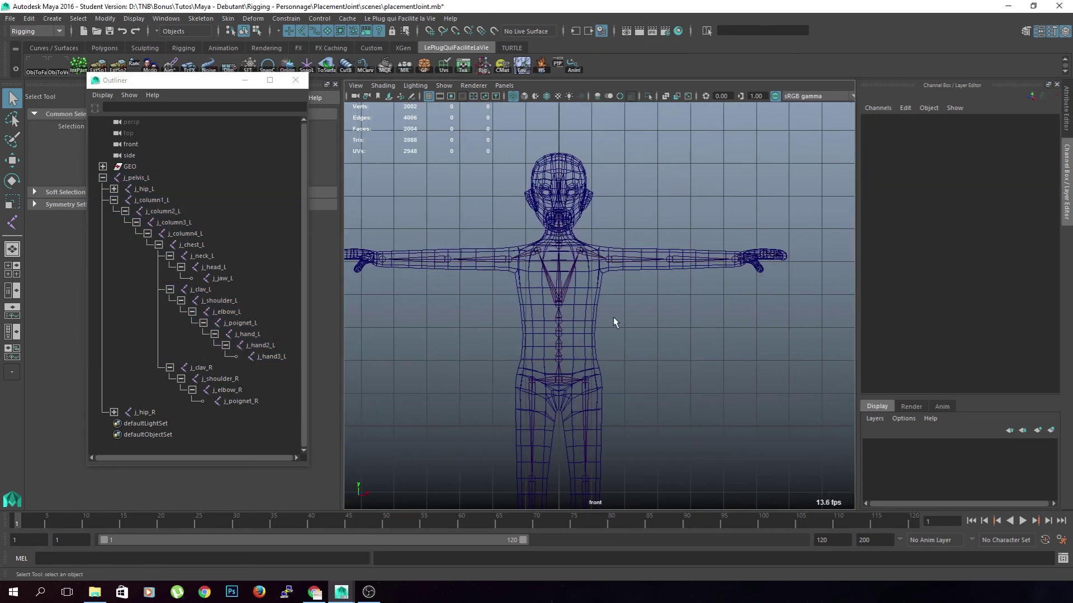
{"action": "left_click", "coordinate": [519, 255]}
{"action": "key", "text": "Delete"}
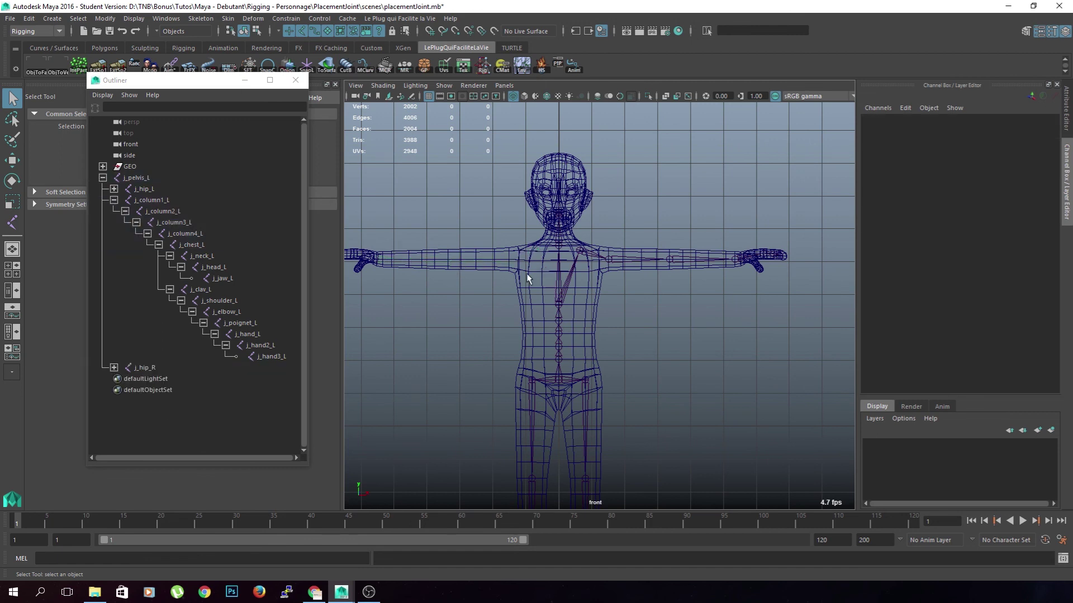
Step: Try to mirror the left arm joint chain, starting at the clavicle, to the right side
{"action": "left_click", "coordinate": [577, 260]}
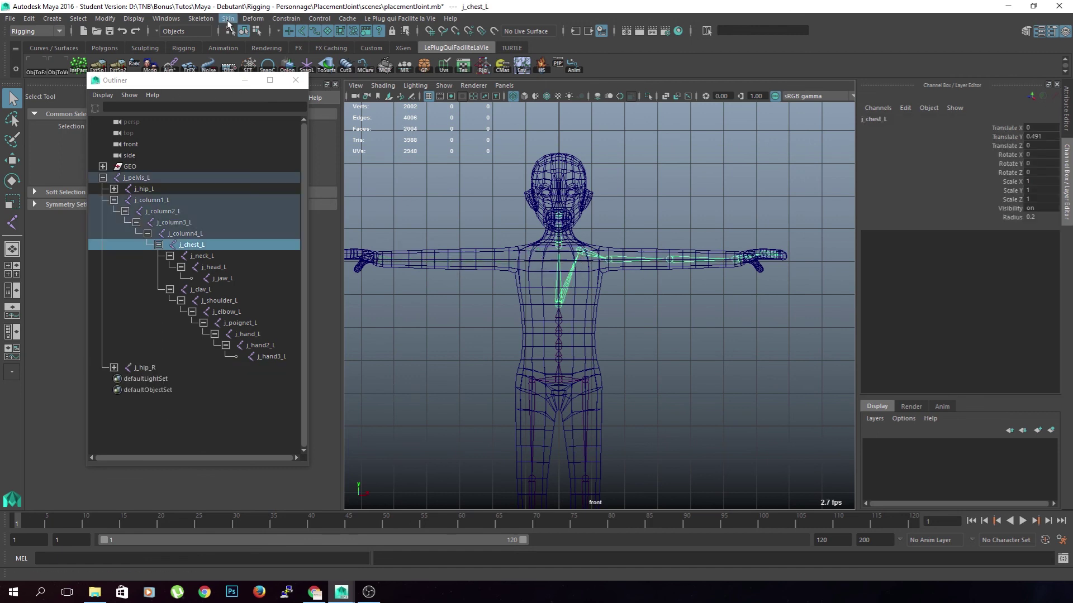
{"action": "left_click", "coordinate": [581, 254]}
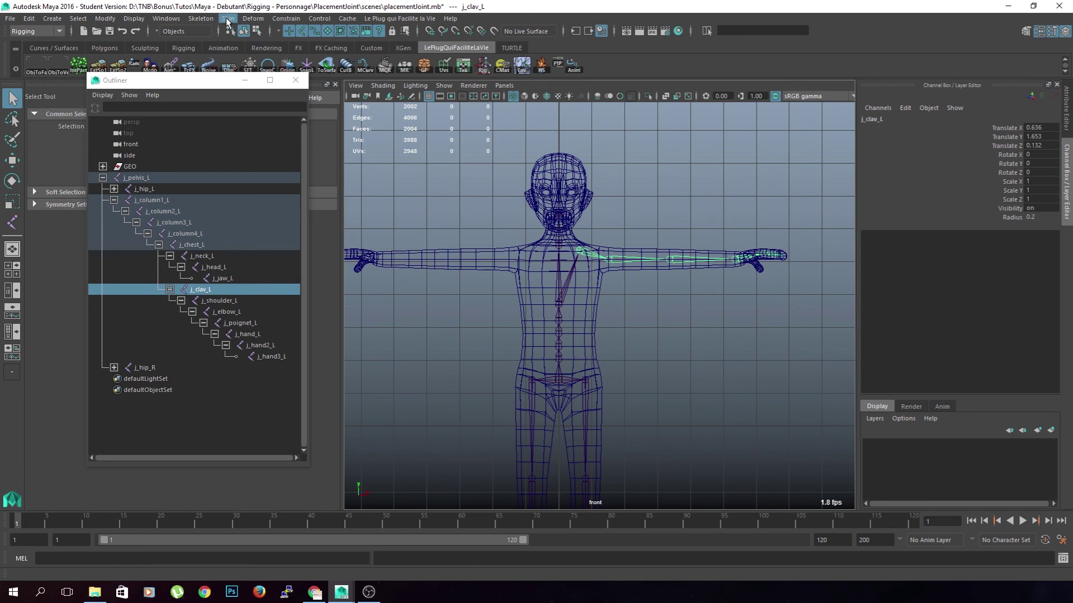
{"action": "left_click", "coordinate": [227, 19]}
{"action": "mouse_move", "coordinate": [249, 22]}
{"action": "mouse_move", "coordinate": [200, 19]}
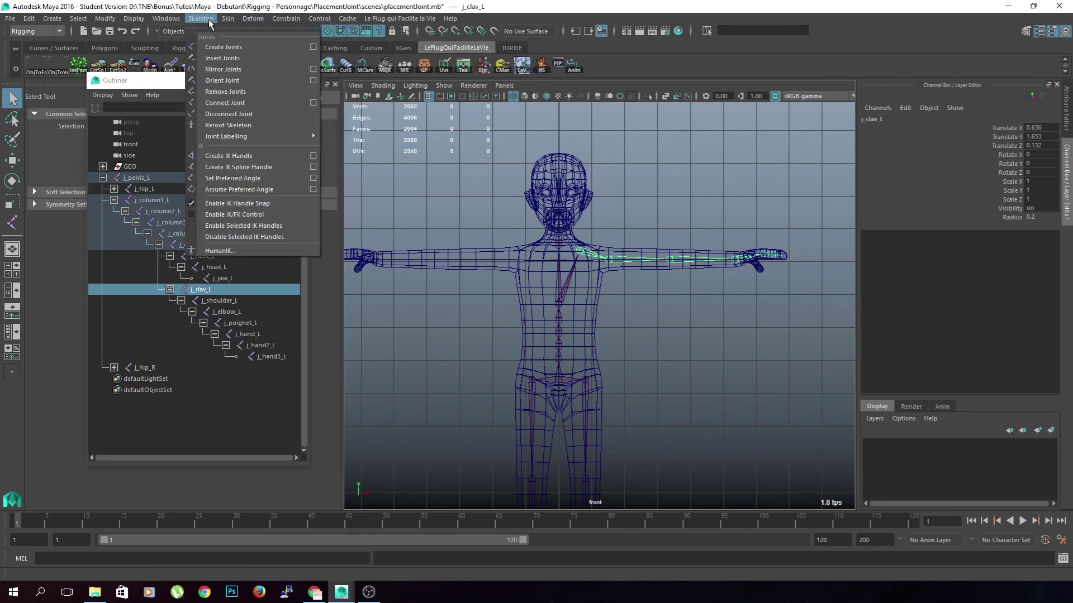
{"action": "left_click", "coordinate": [227, 66]}
Step: Examine the placement of the left wrist and hand joints inside the hand and thumb mesh in the front and perspective views
{"action": "scroll", "coordinate": [749, 362], "scroll_direction": "up", "scroll_amount": 2}
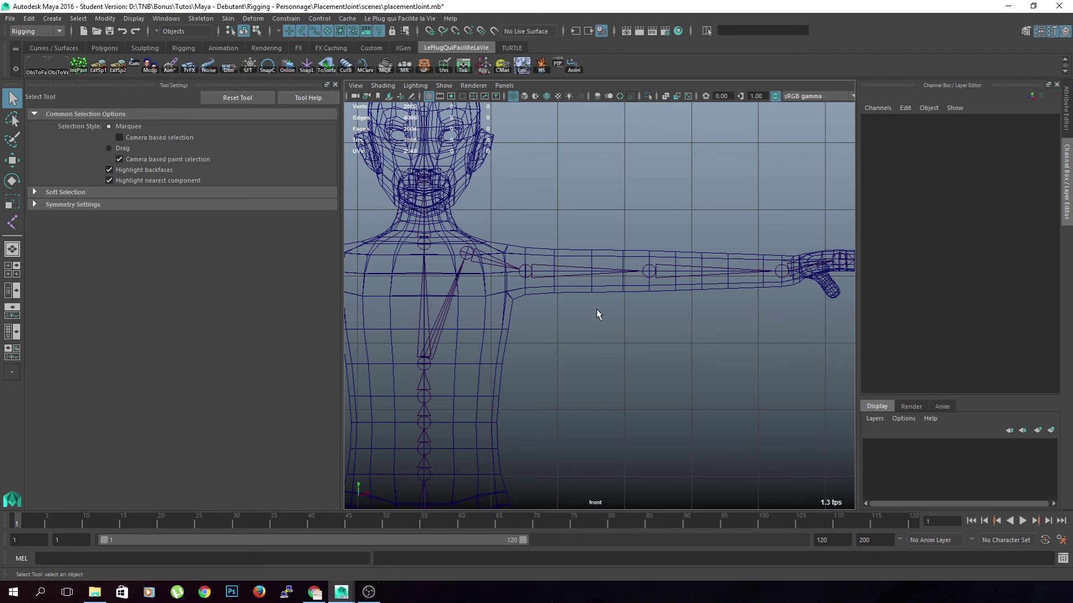
{"action": "middle_click_drag", "start_coordinate": [714, 328], "coordinate": [581, 312], "text": "alt"}
{"action": "key", "text": "space"}
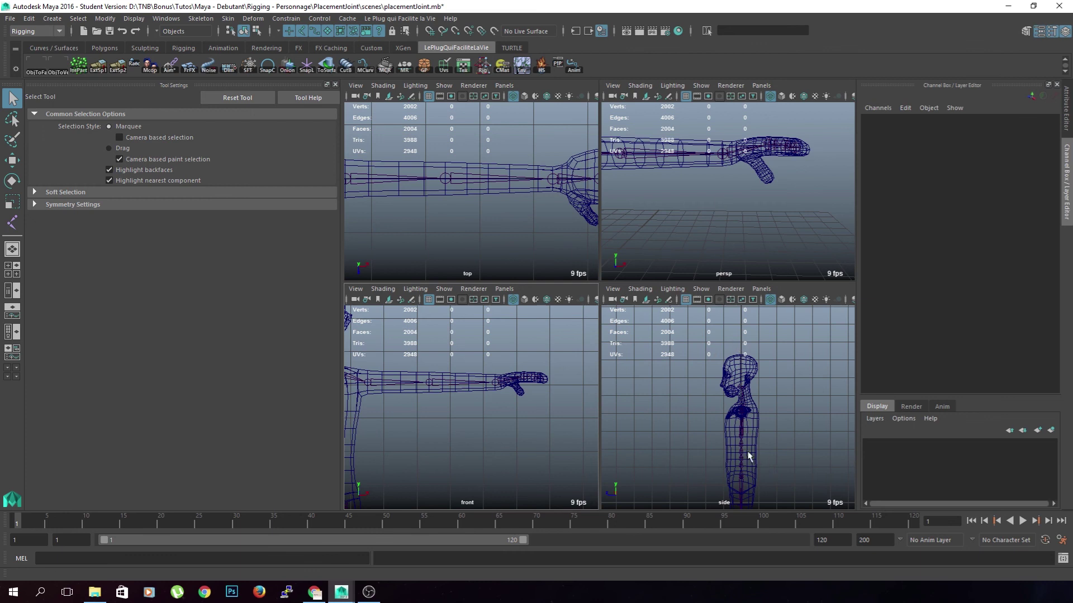
{"action": "key", "text": "space"}
{"action": "scroll", "coordinate": [658, 473], "scroll_direction": "up", "scroll_amount": 6}
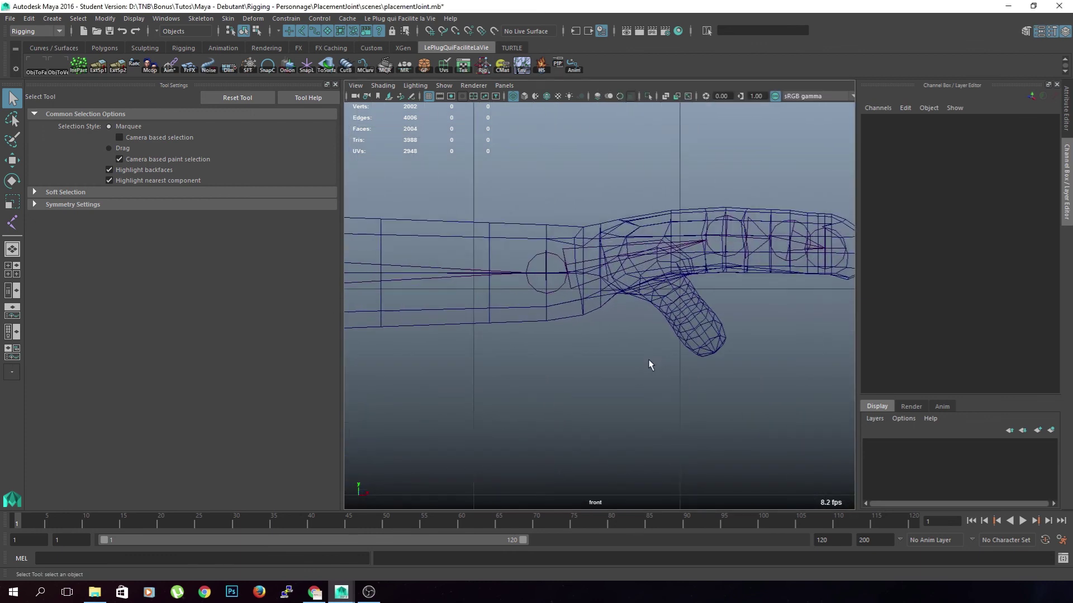
{"action": "middle_click_drag", "start_coordinate": [648, 364], "coordinate": [593, 379], "text": "alt"}
{"action": "left_click", "coordinate": [594, 266]}
{"action": "scroll", "coordinate": [788, 271], "scroll_direction": "down", "scroll_amount": 6}
{"action": "scroll", "coordinate": [603, 410], "scroll_direction": "up", "scroll_amount": 4}
{"action": "left_click", "coordinate": [599, 372]}
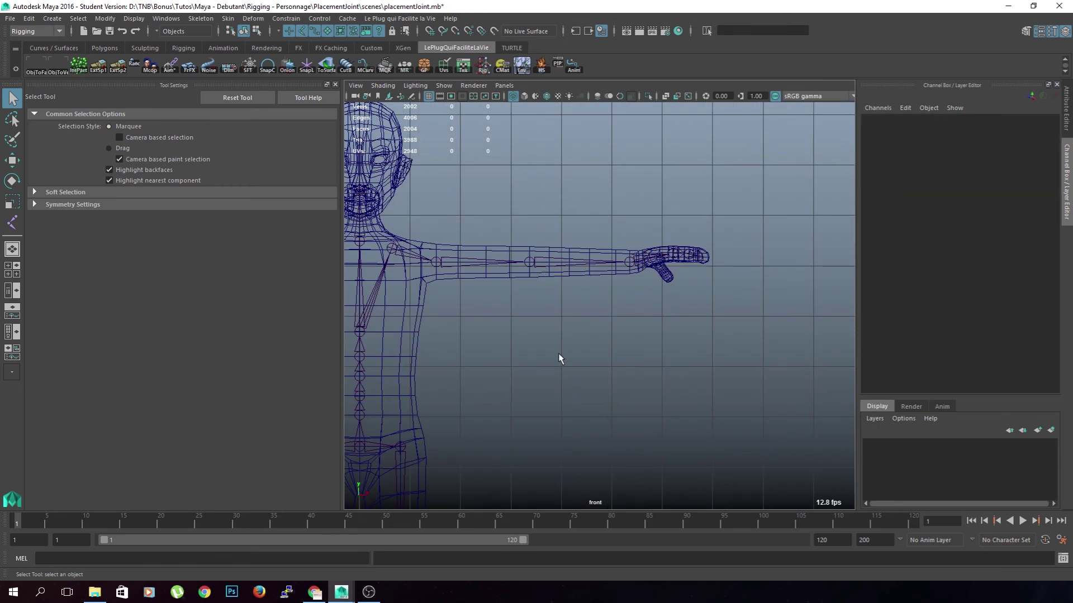
{"action": "scroll", "coordinate": [646, 359], "scroll_direction": "down", "scroll_amount": 2}
{"action": "scroll", "coordinate": [448, 412], "scroll_direction": "up", "scroll_amount": 5}
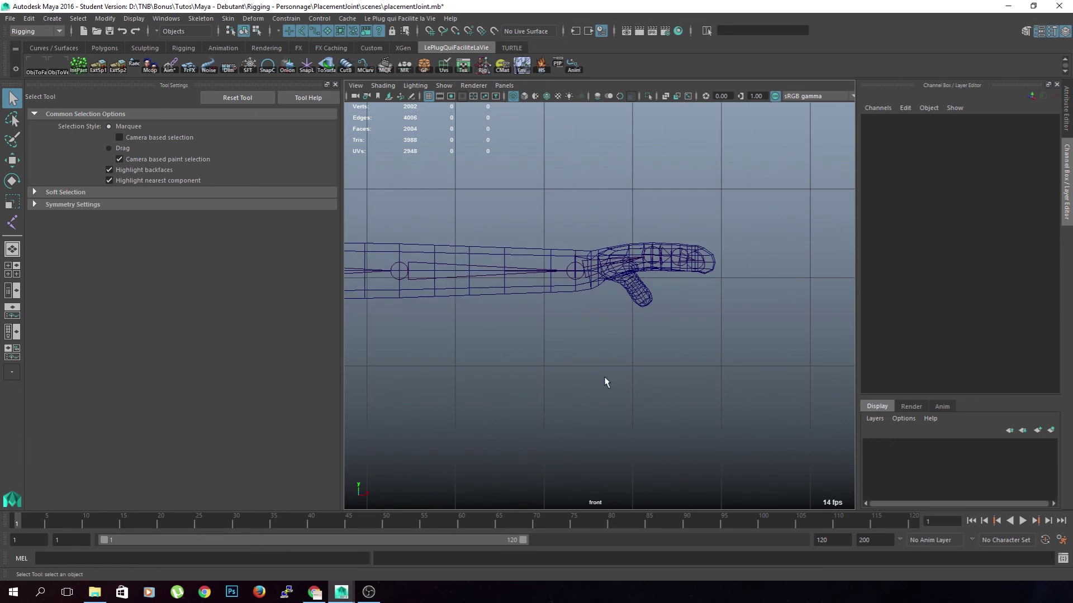
{"action": "key", "text": "space"}
{"action": "scroll", "coordinate": [760, 208], "scroll_direction": "down", "scroll_amount": 5}
{"action": "left_click_drag", "start_coordinate": [754, 211], "coordinate": [705, 232], "text": "alt"}
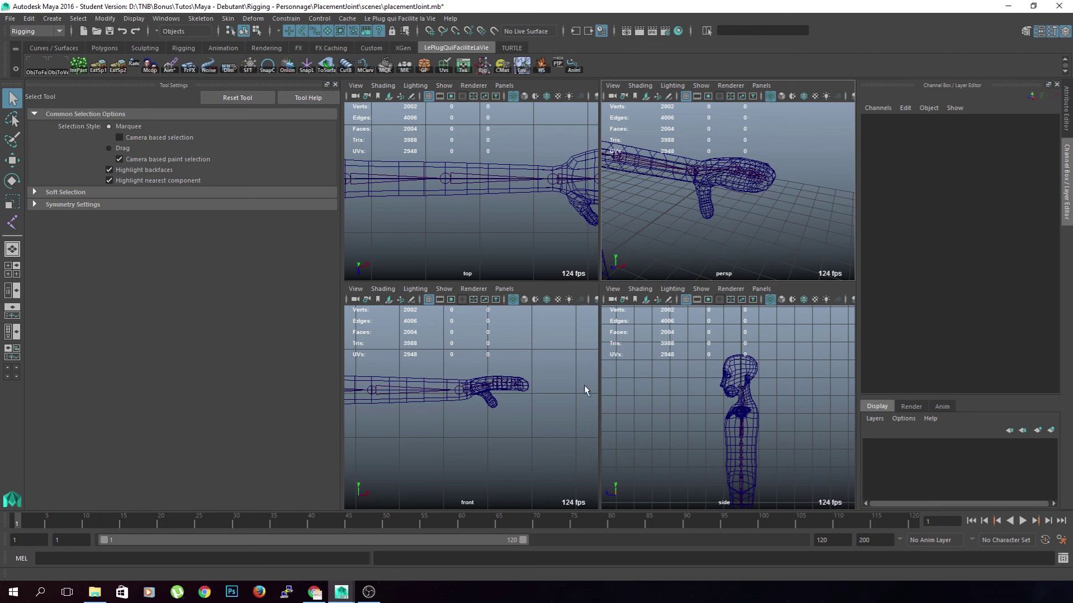
{"action": "key", "text": "space"}
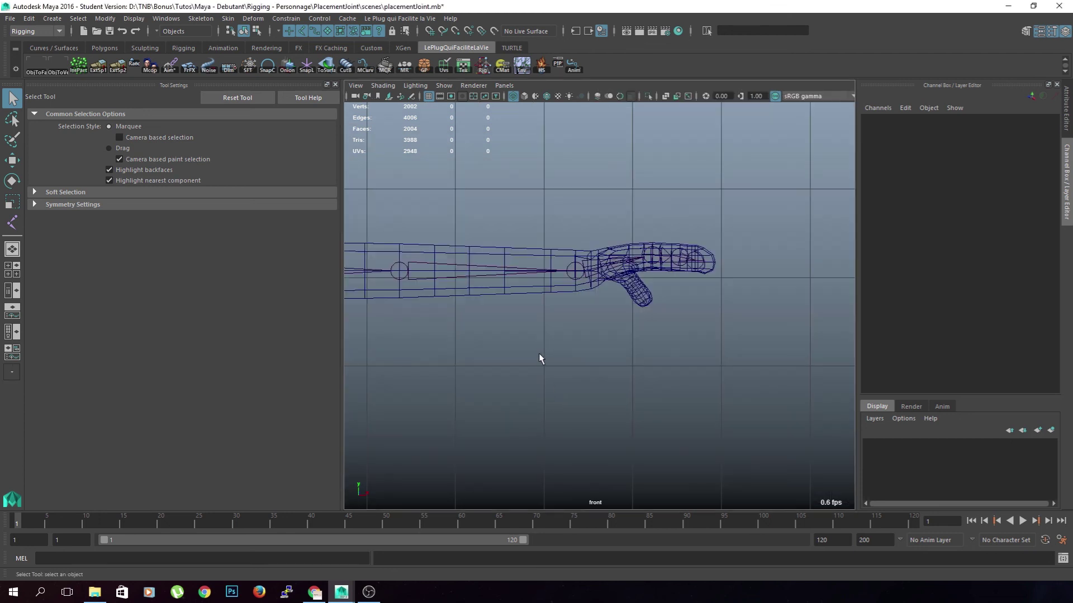